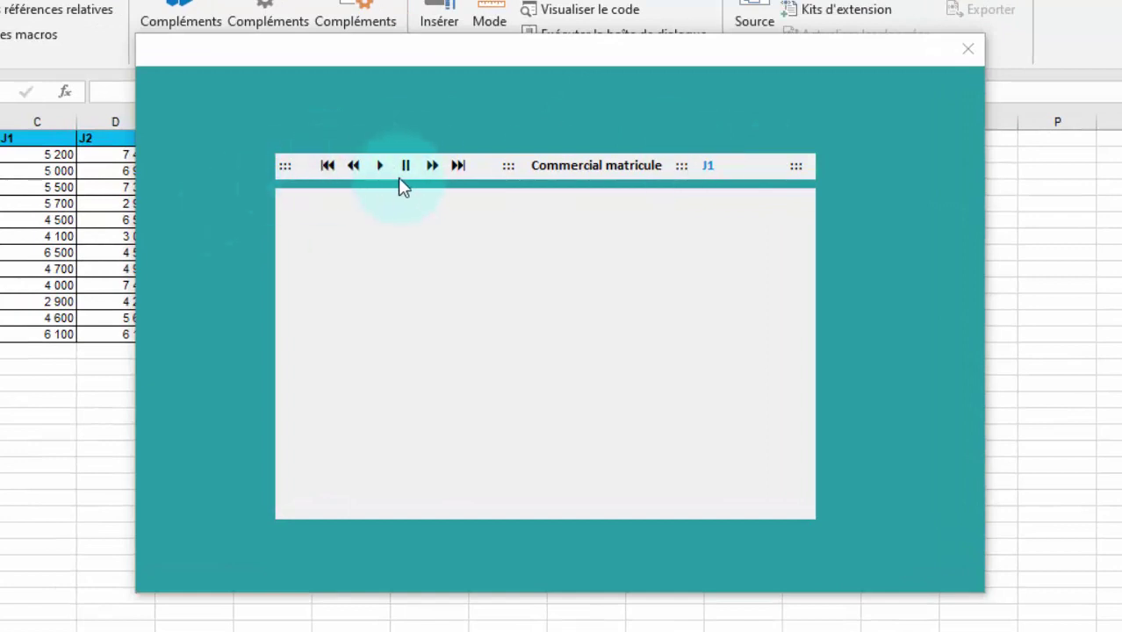
Step: Play and pause the chart, step back three series, jump to J4, then return to J1
{"action": "left_click", "coordinate": [378, 165]}
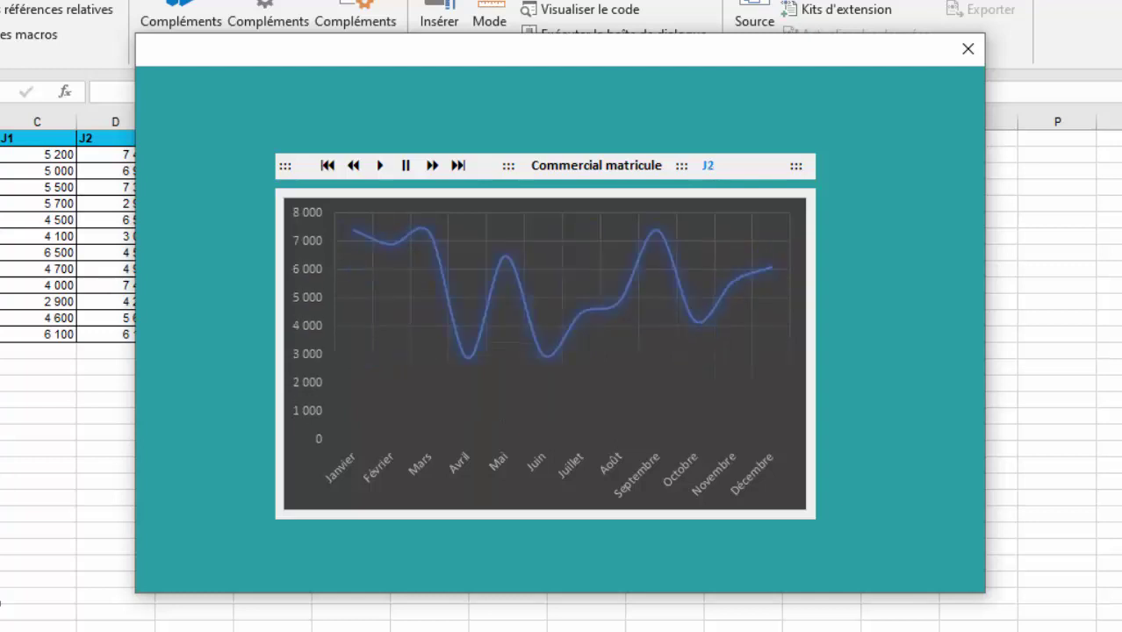
{"action": "left_click", "coordinate": [405, 165]}
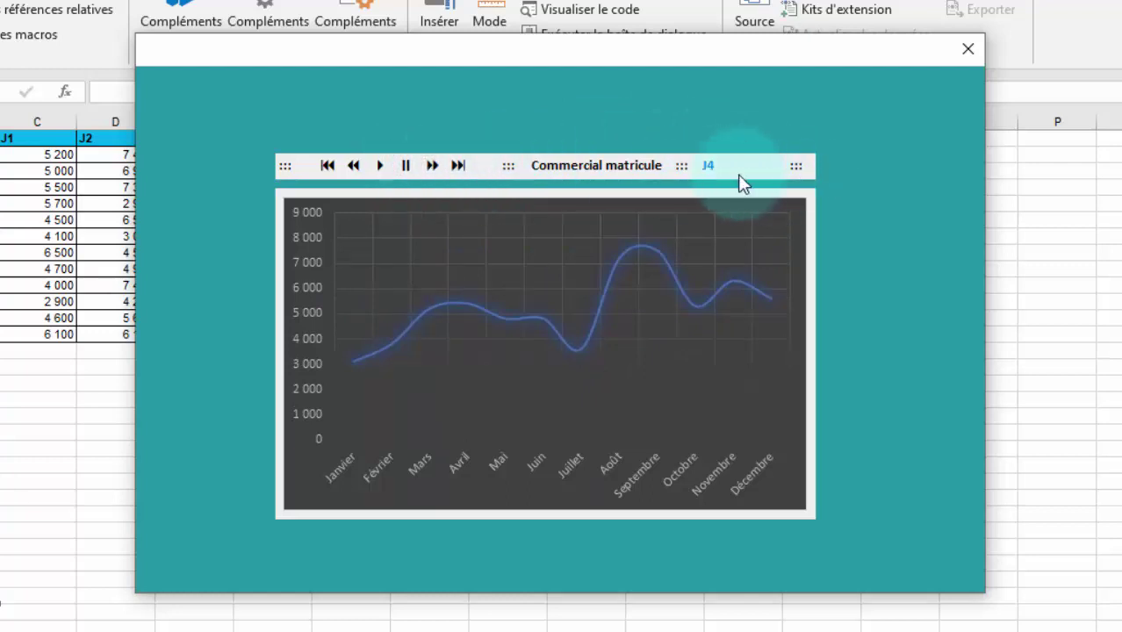
{"action": "left_click", "coordinate": [355, 165]}
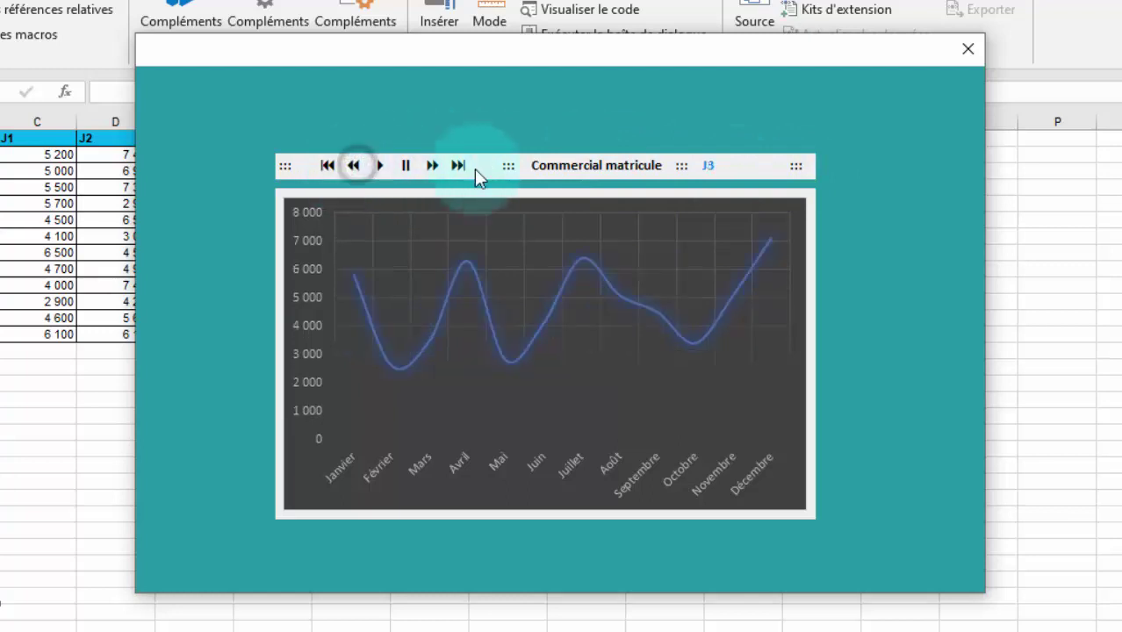
{"action": "left_click", "coordinate": [352, 165]}
{"action": "left_click", "coordinate": [352, 165]}
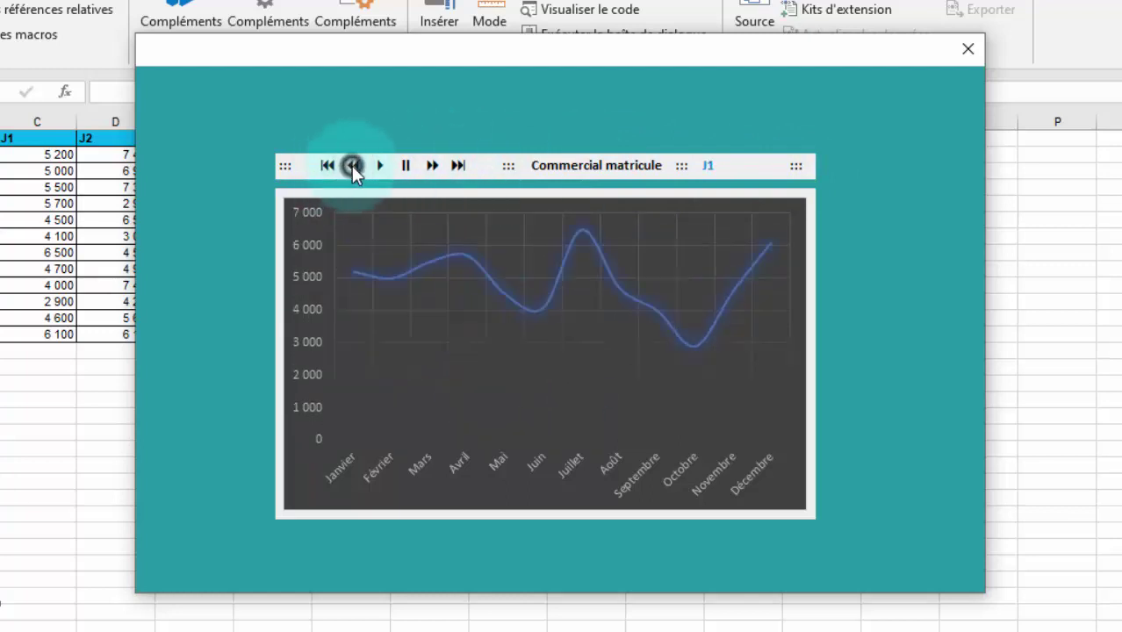
{"action": "left_click", "coordinate": [457, 166]}
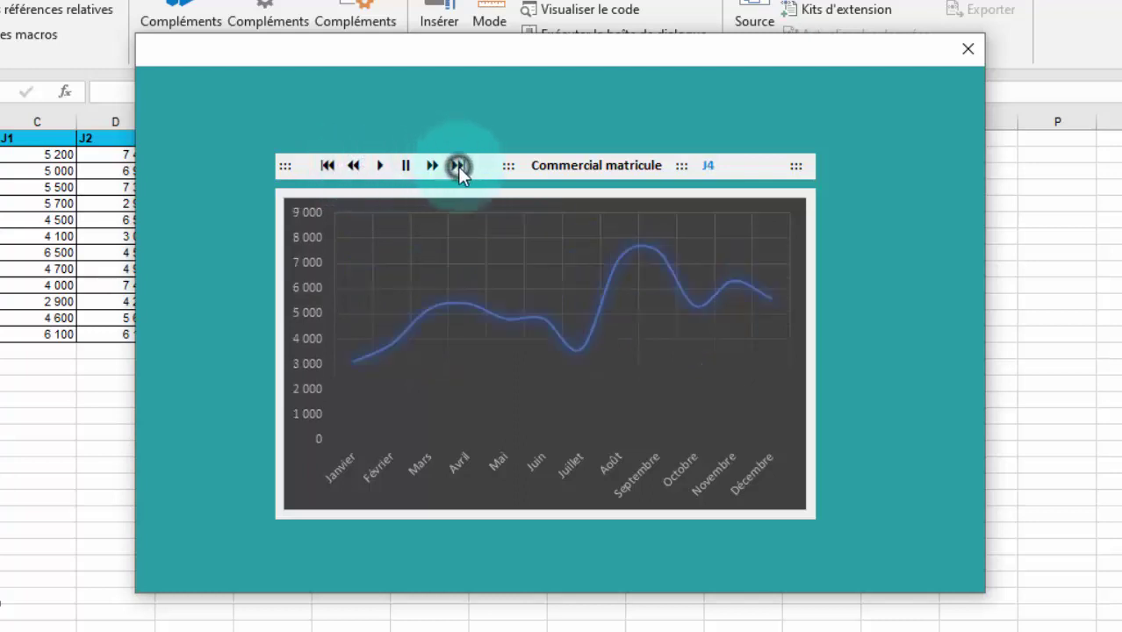
{"action": "left_click", "coordinate": [325, 166]}
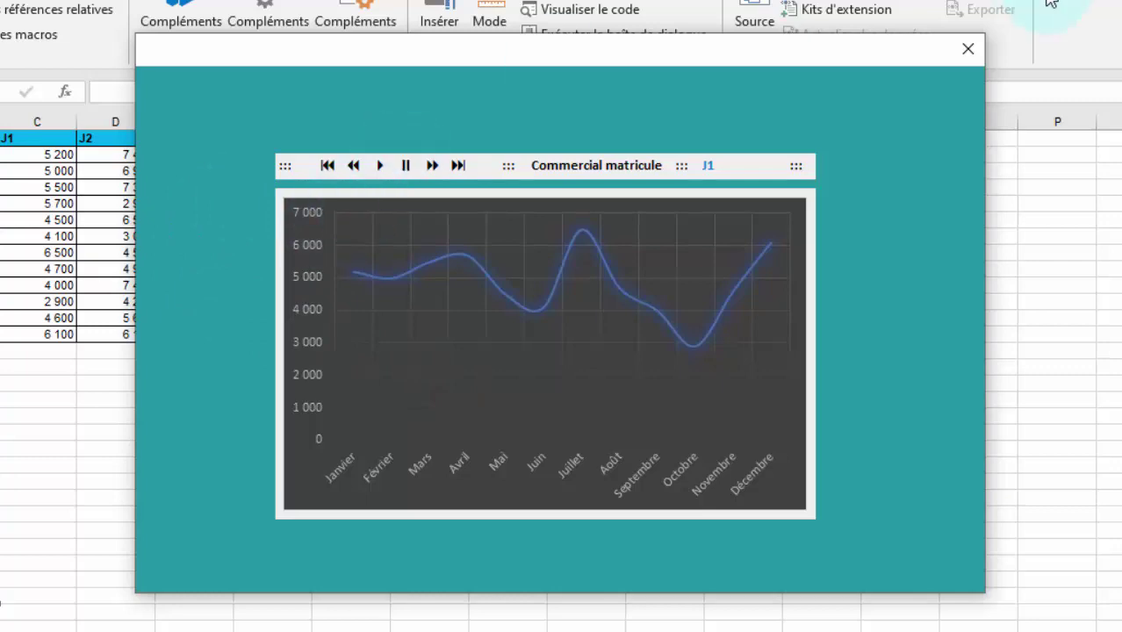
Step: Close the running chart form and open UserForm2's code module
{"action": "left_click", "coordinate": [981, 49]}
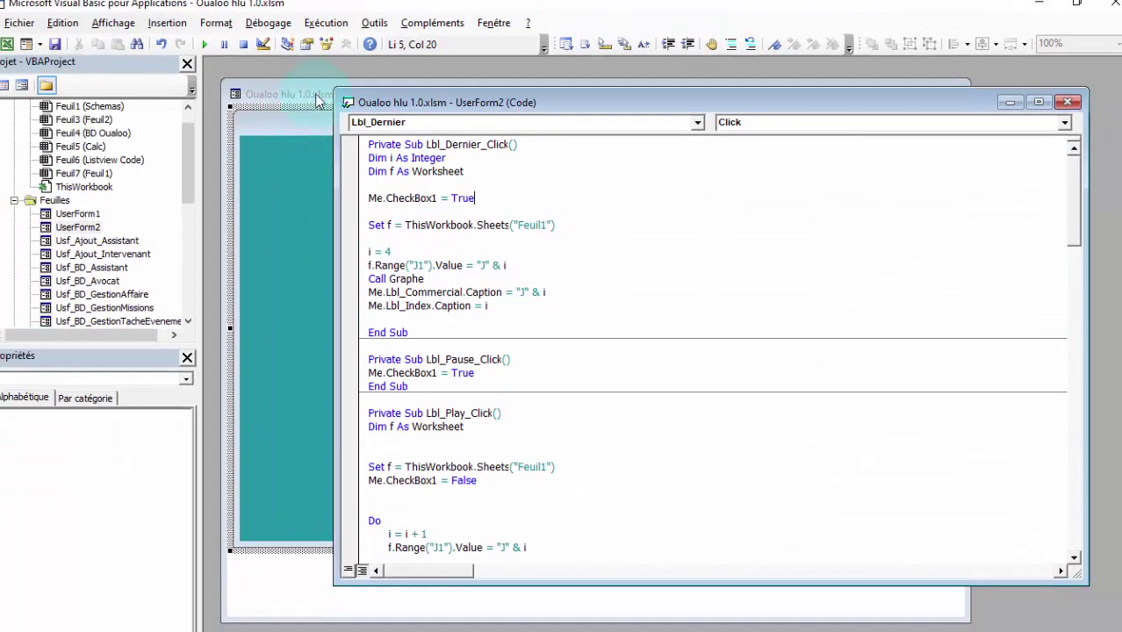
{"action": "left_click", "coordinate": [298, 110]}
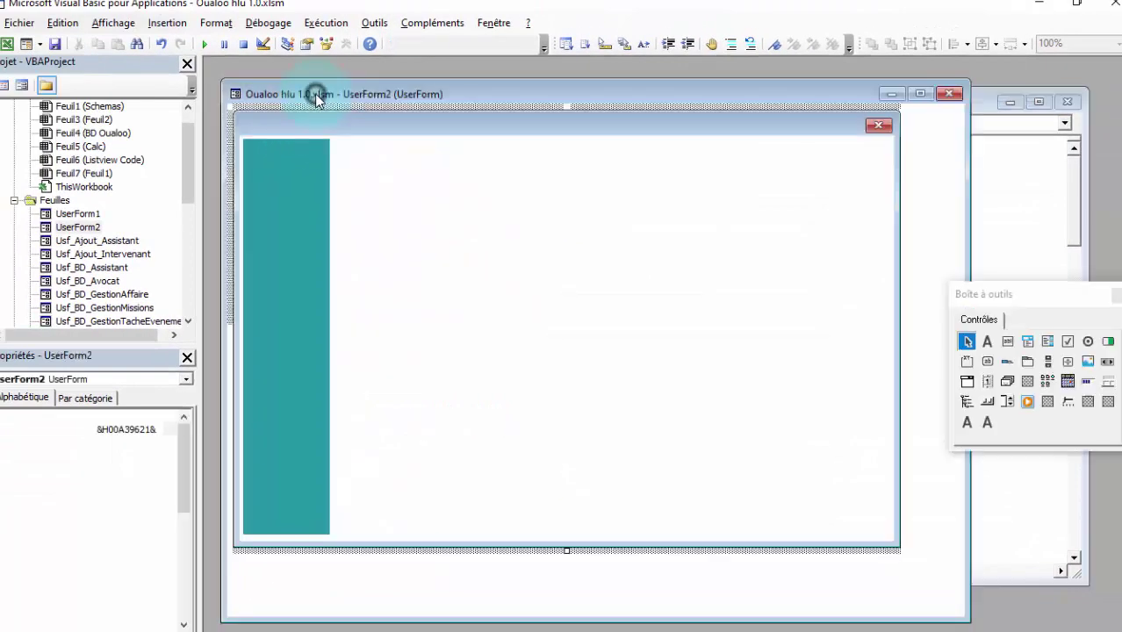
{"action": "double_click", "coordinate": [909, 369]}
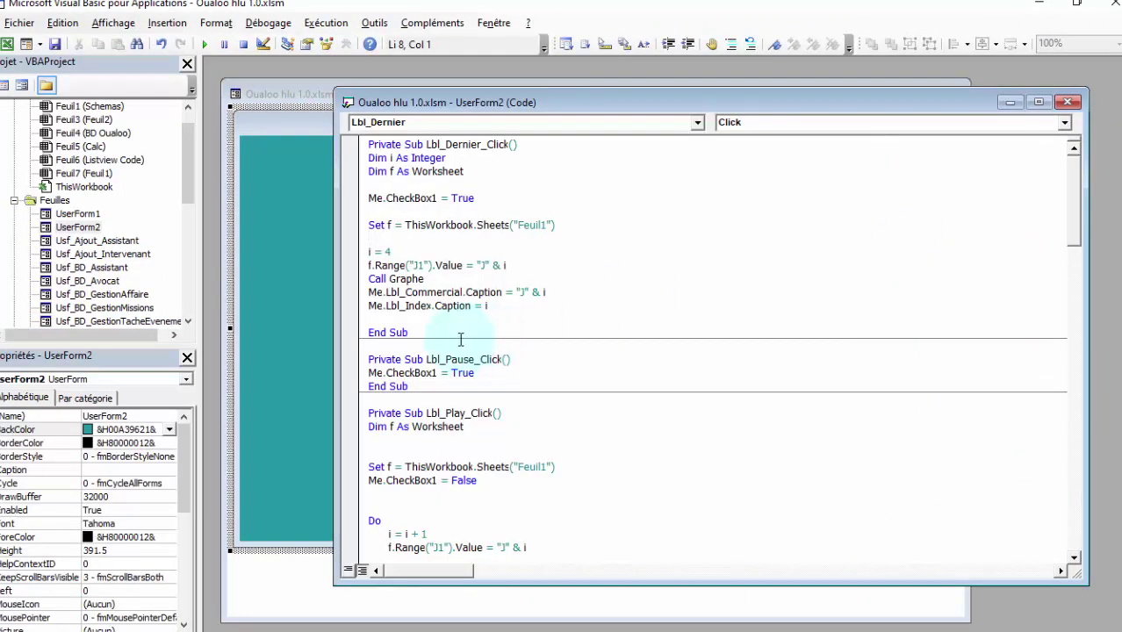
Step: Delete the module code from line 16 to the end and return to Excel
{"action": "left_click", "coordinate": [460, 340]}
{"action": "key", "text": "ctrl+shift+End"}
{"action": "key", "text": "Delete"}
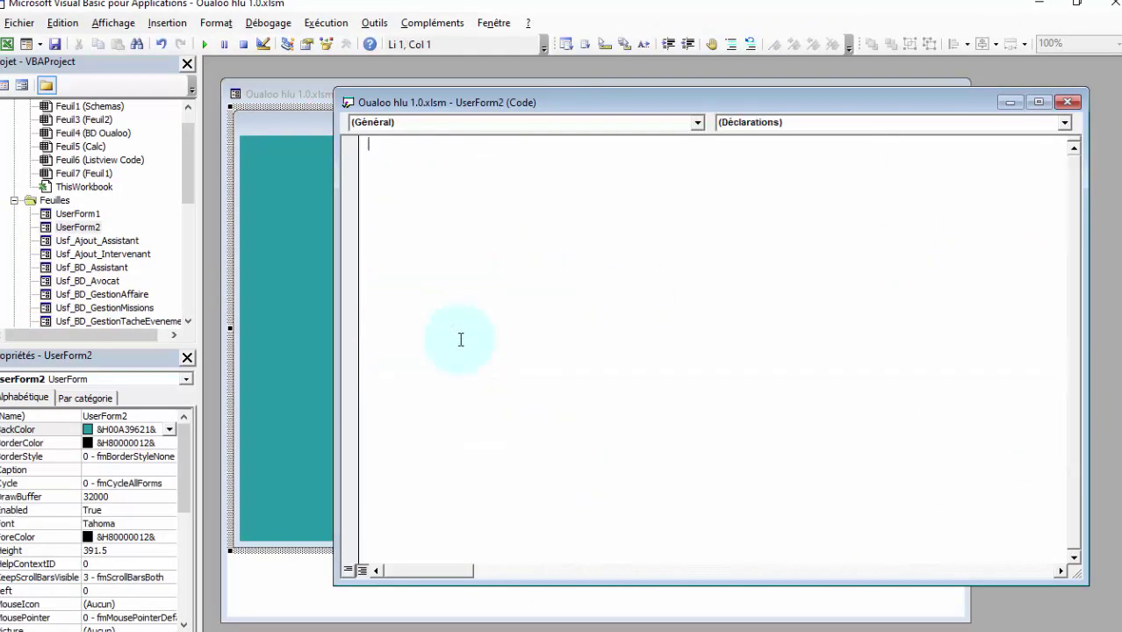
{"action": "left_click", "coordinate": [299, 305]}
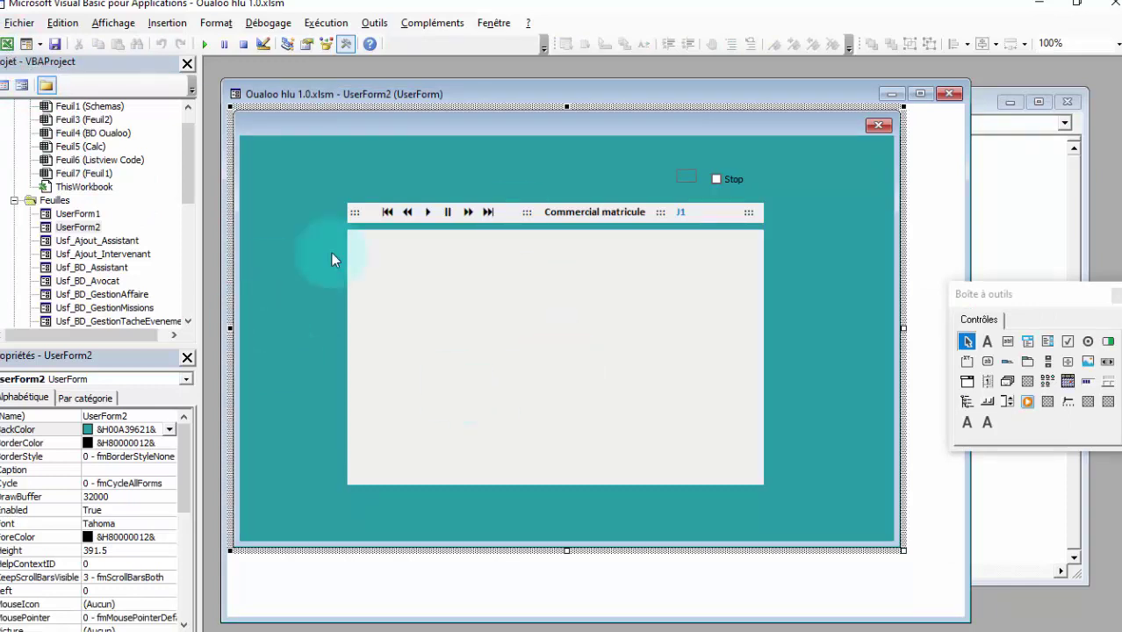
{"action": "left_click", "coordinate": [7, 46]}
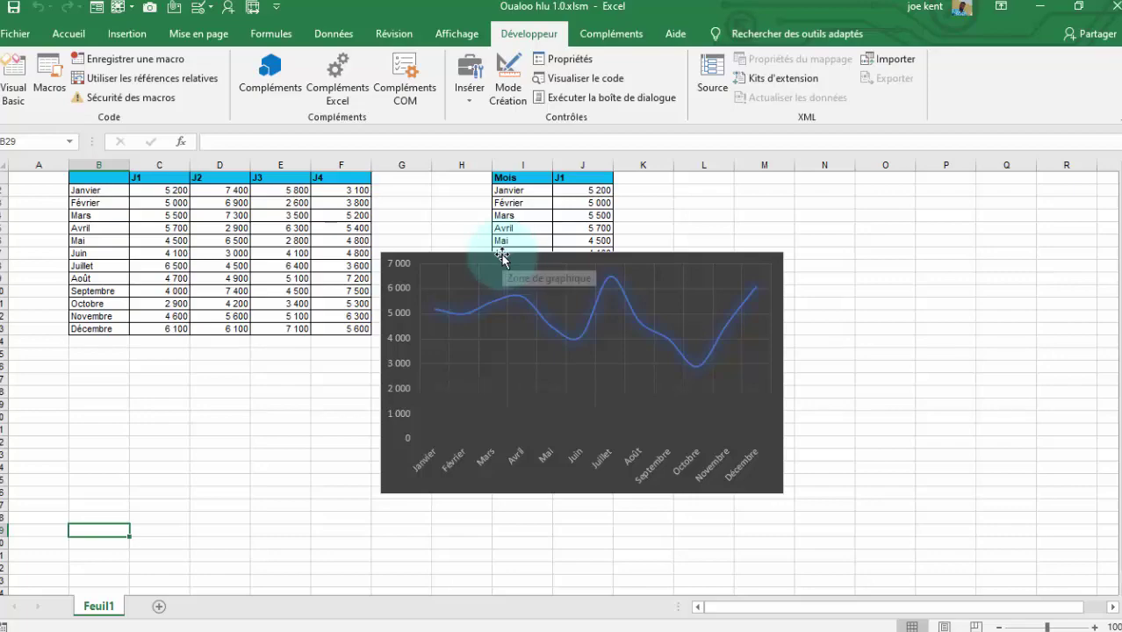
Step: Drag the chart to the right side of the sheet and select cell J1
{"action": "left_click_drag", "start_coordinate": [501, 255], "coordinate": [855, 275]}
{"action": "left_click", "coordinate": [414, 391]}
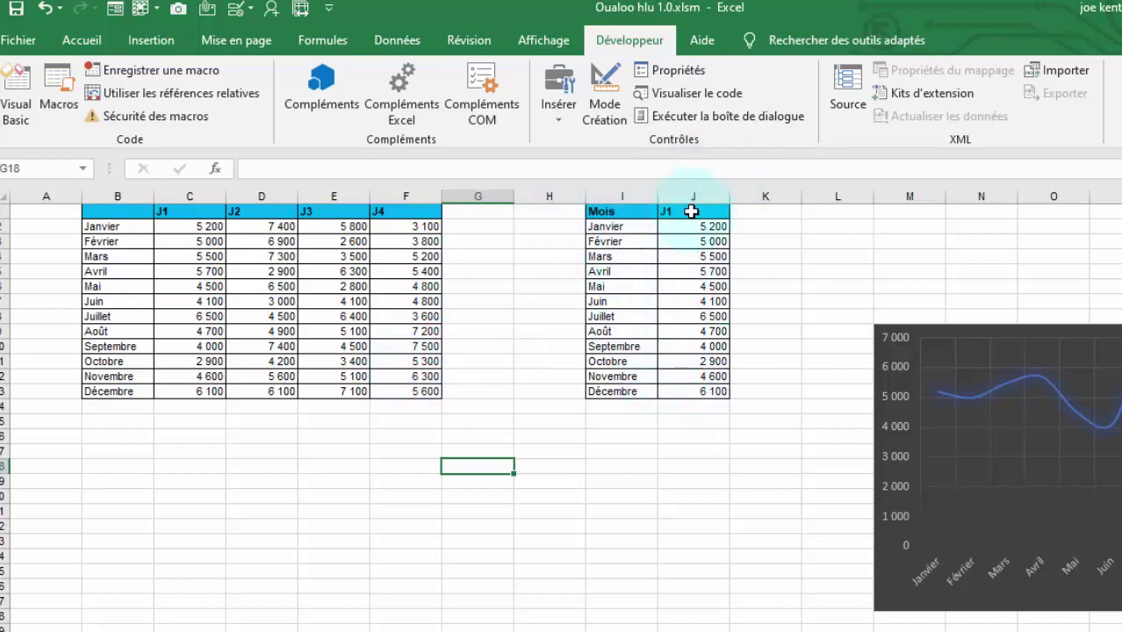
{"action": "left_click", "coordinate": [673, 211]}
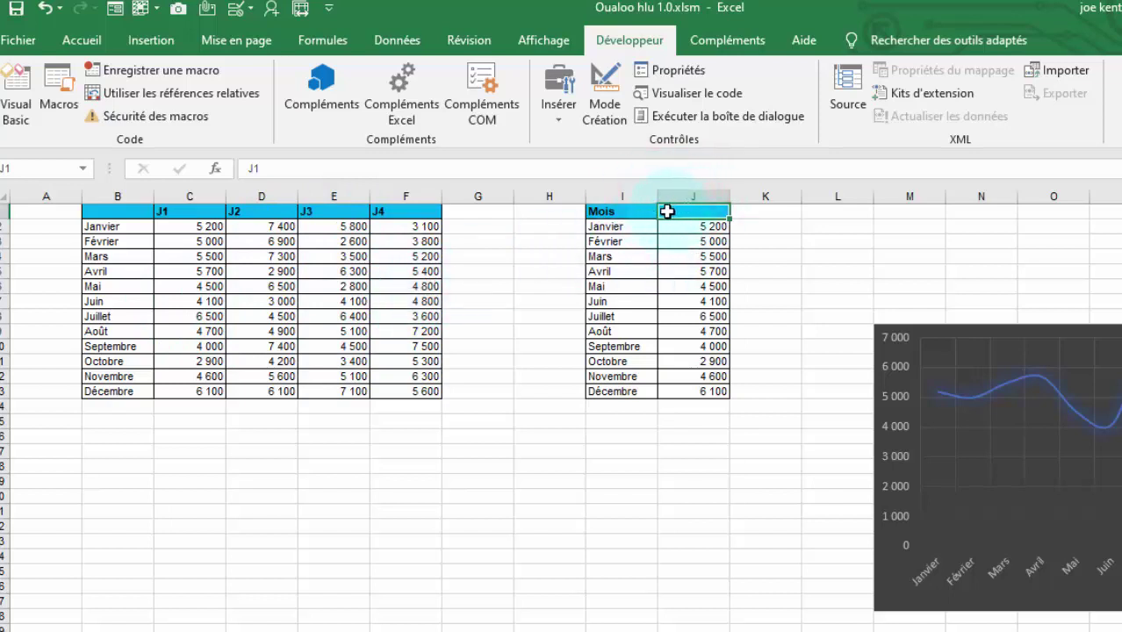
Step: Change the series cell to J2, place the chart beside the Mois/J2 table, and select I1:J13
{"action": "left_click", "coordinate": [498, 167]}
{"action": "type", "text": "2"}
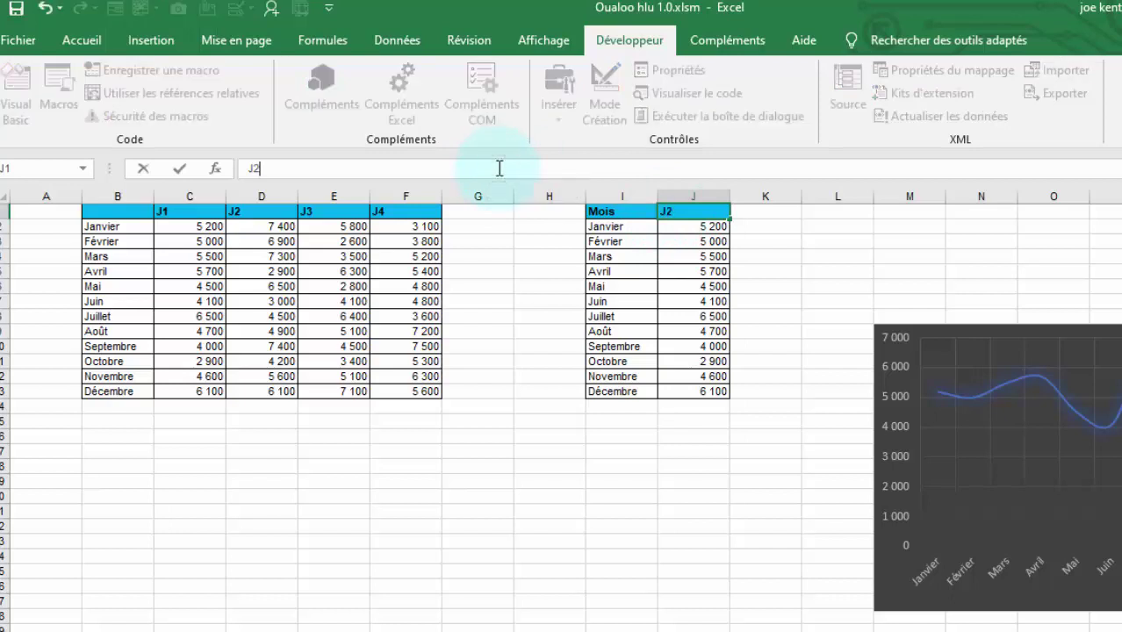
{"action": "key", "text": "Return"}
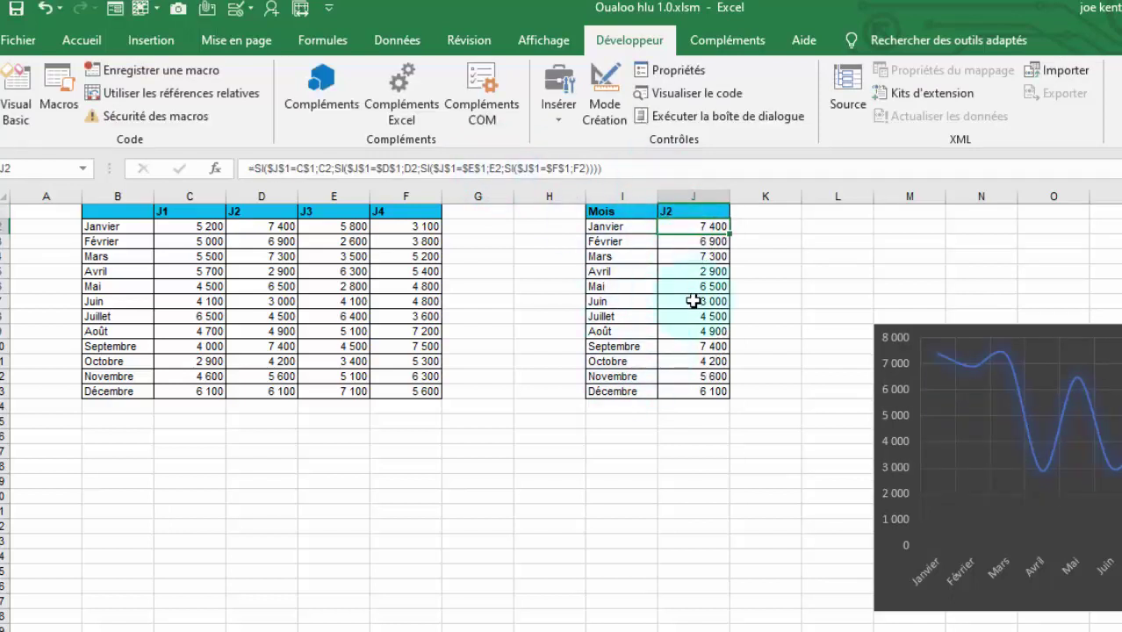
{"action": "left_click_drag", "start_coordinate": [965, 327], "coordinate": [602, 371]}
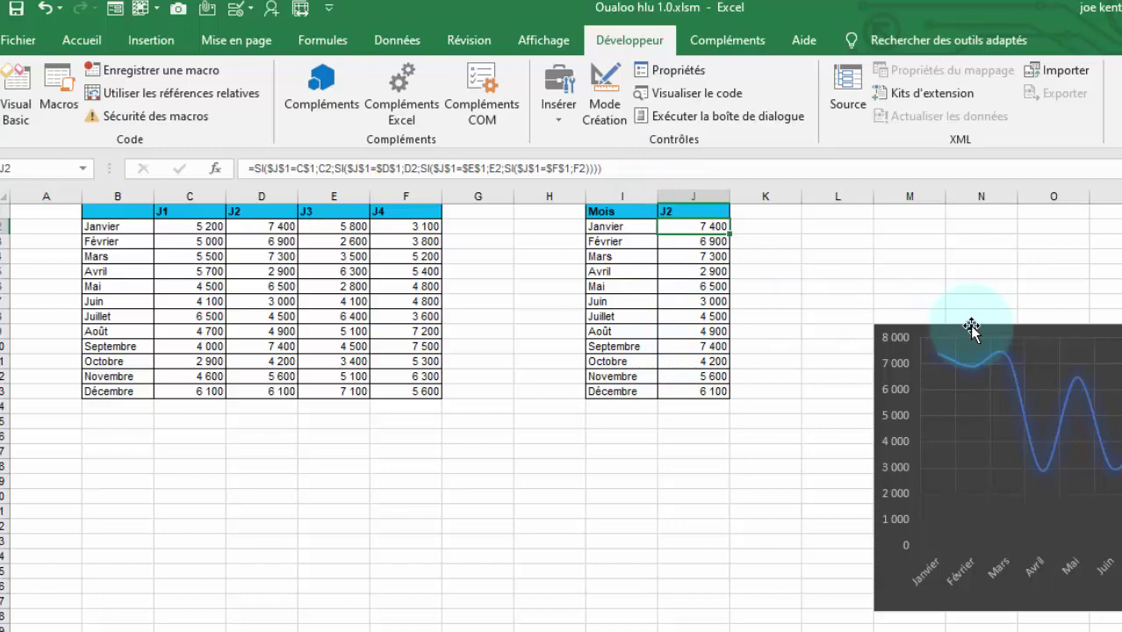
{"action": "left_click_drag", "start_coordinate": [602, 370], "coordinate": [531, 404]}
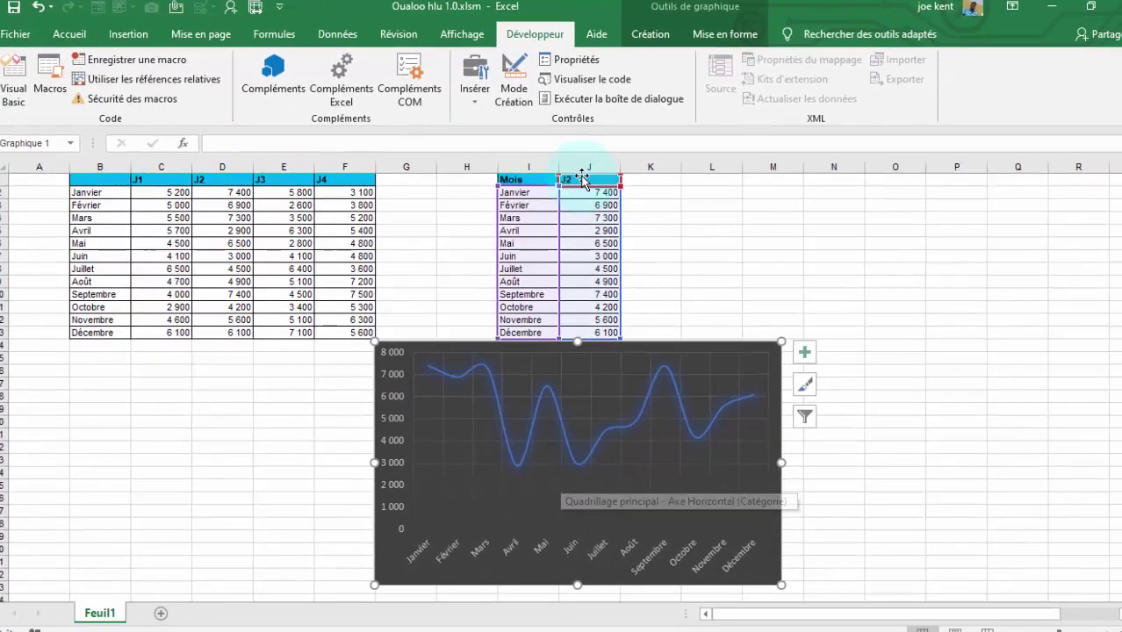
{"action": "left_click", "coordinate": [662, 220]}
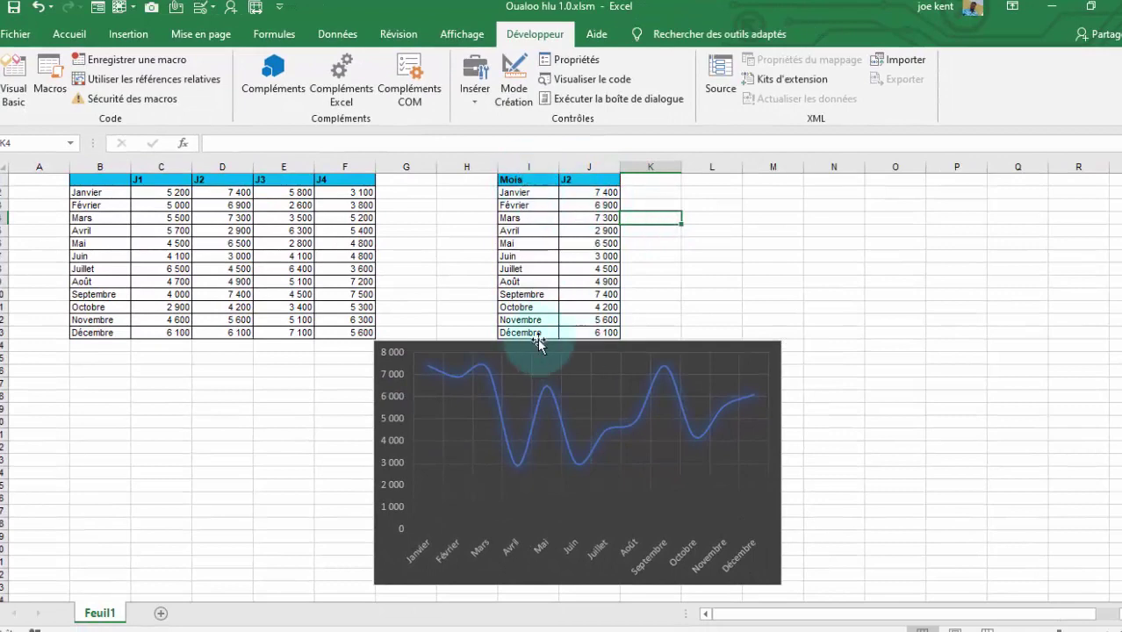
{"action": "left_click_drag", "start_coordinate": [519, 347], "coordinate": [786, 194]}
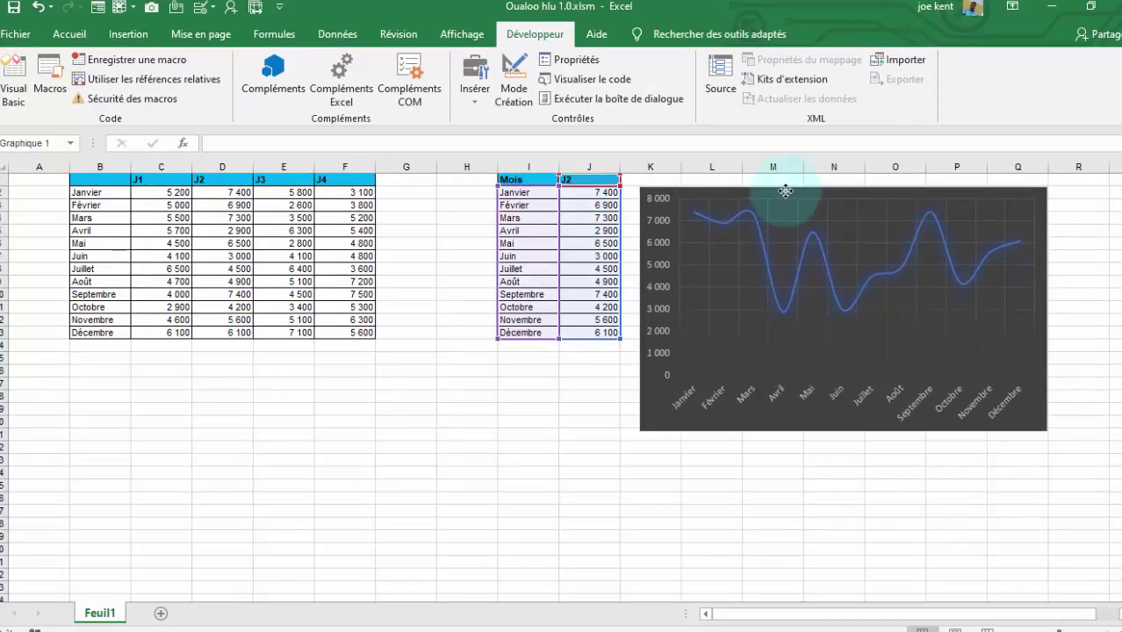
{"action": "left_click", "coordinate": [559, 402]}
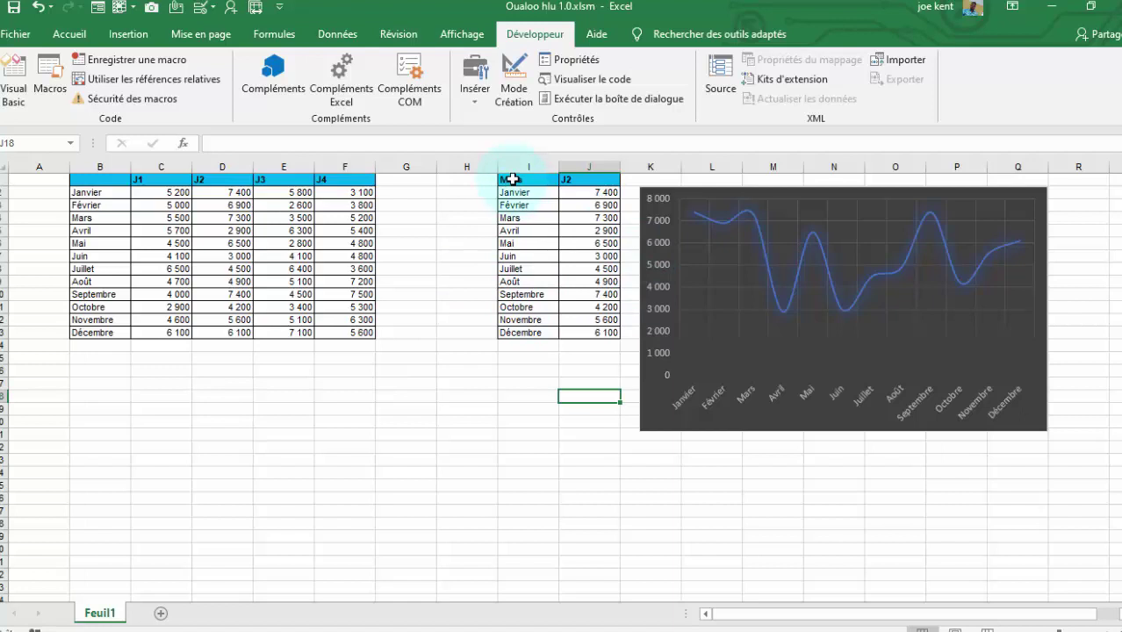
{"action": "left_click_drag", "start_coordinate": [513, 179], "coordinate": [586, 334]}
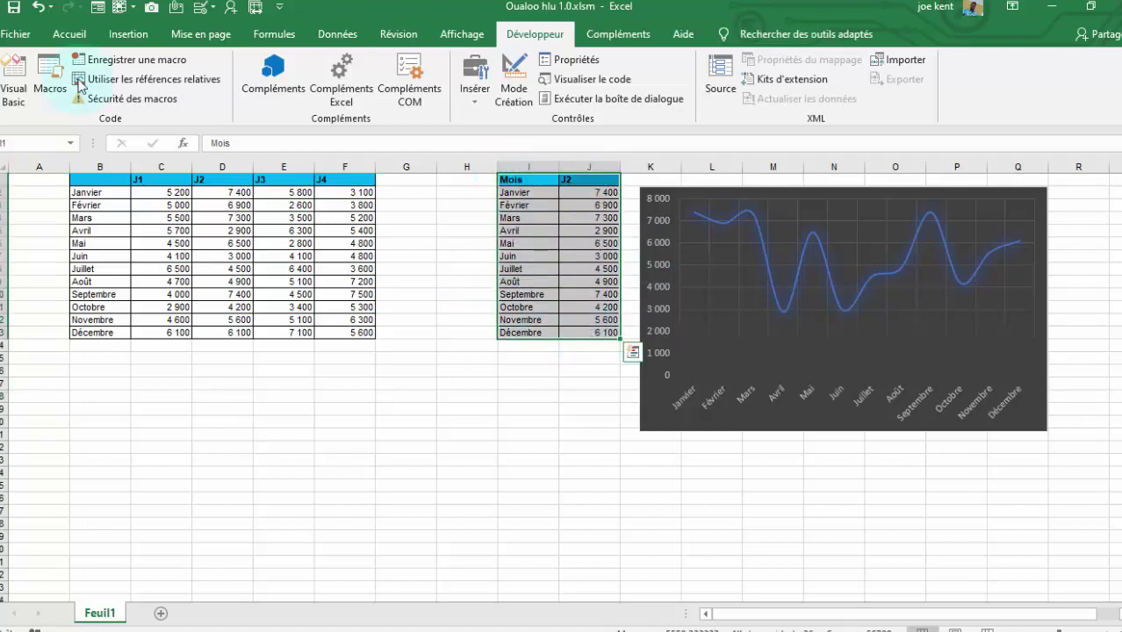
Step: Browse the line chart types under Insert without changing the chart
{"action": "left_click", "coordinate": [128, 34]}
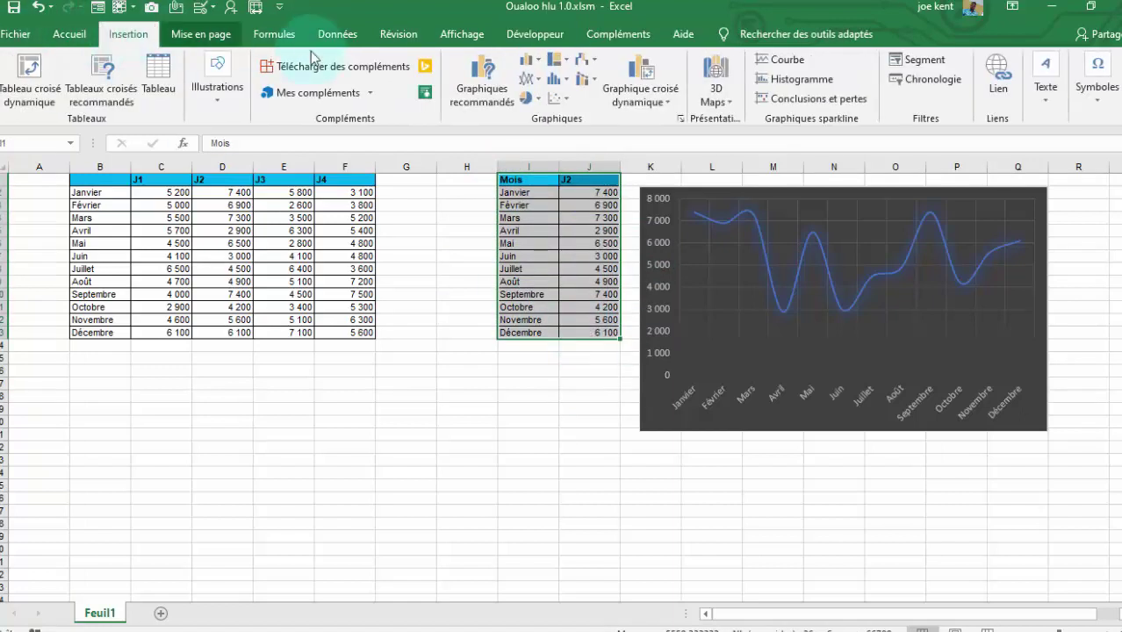
{"action": "left_click", "coordinate": [530, 79]}
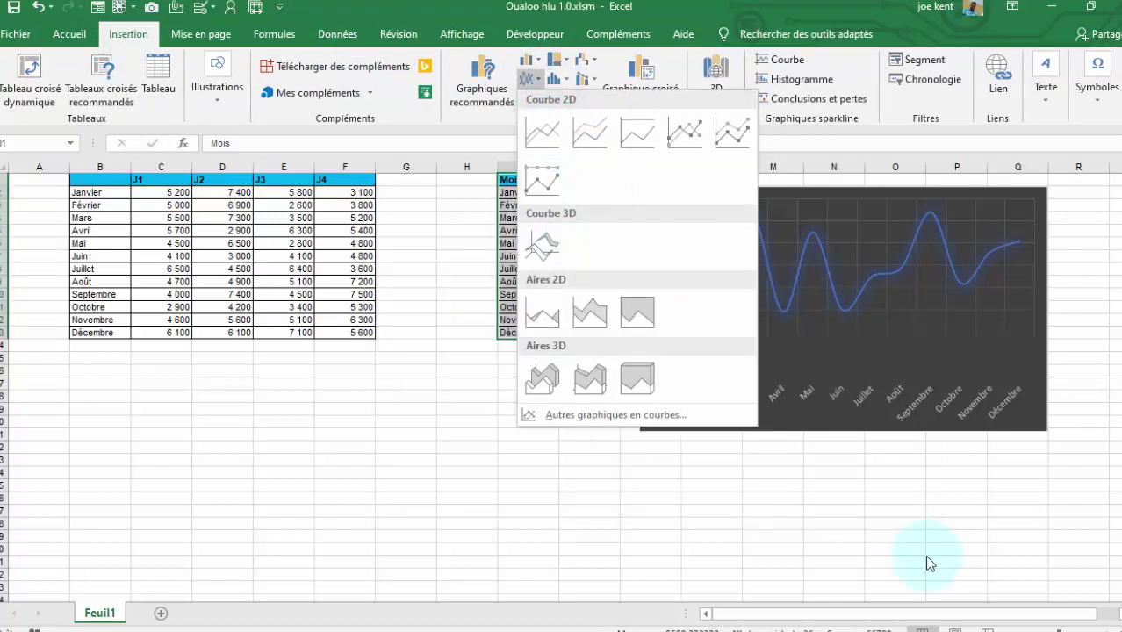
{"action": "left_click", "coordinate": [849, 537]}
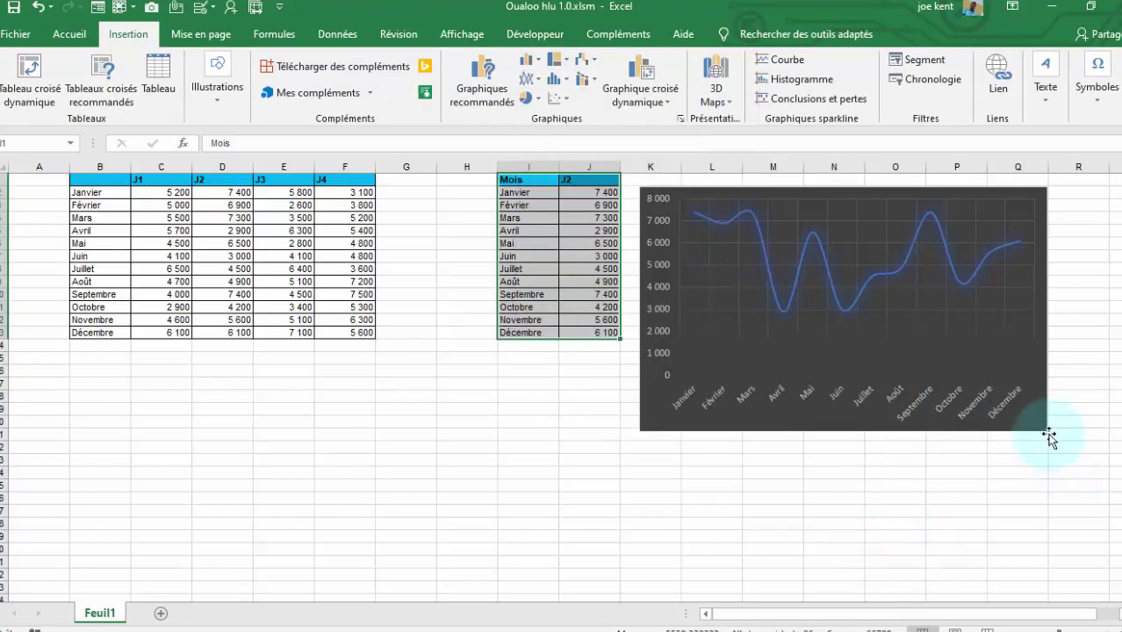
Step: Move the J2 chart below the tables, undoing an accidental resize
{"action": "left_click_drag", "start_coordinate": [1044, 435], "coordinate": [962, 475]}
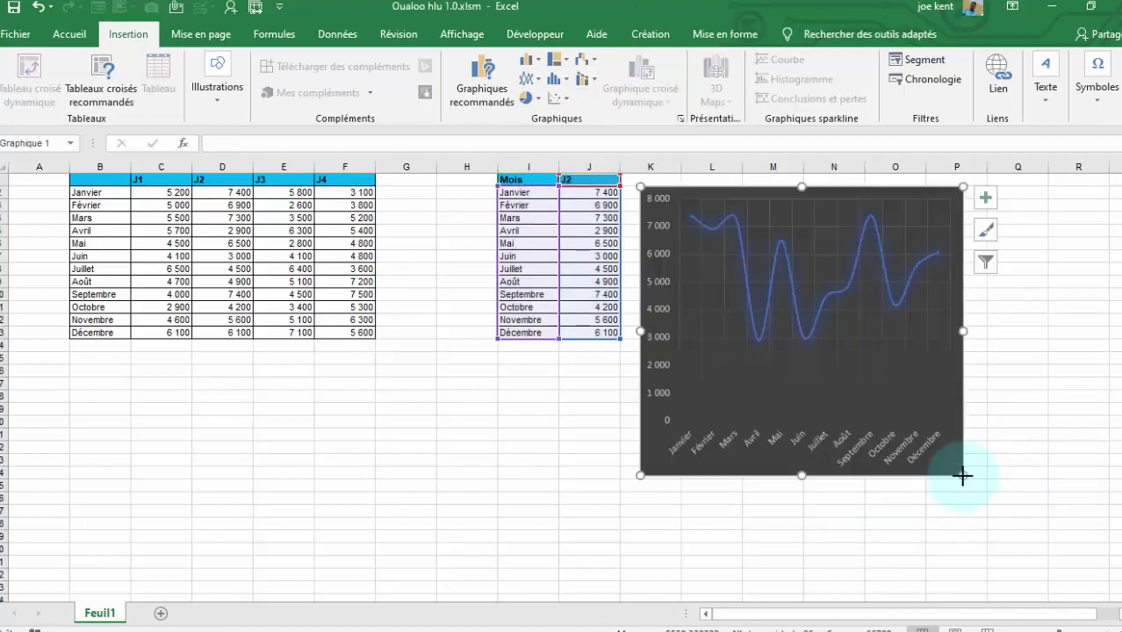
{"action": "key", "text": "ctrl+z"}
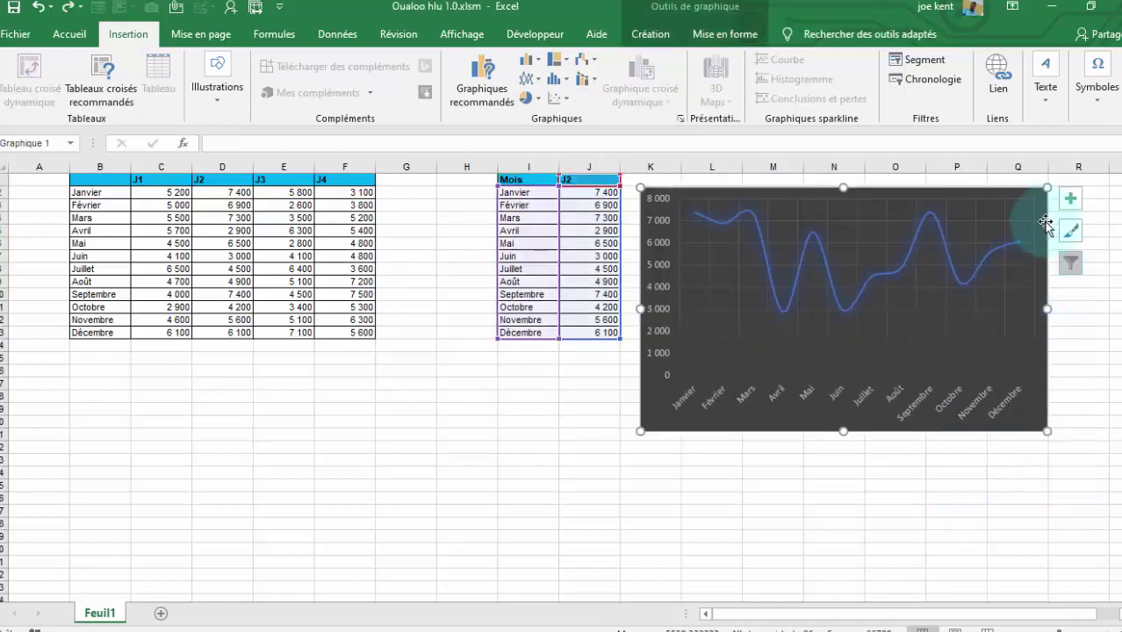
{"action": "left_click_drag", "start_coordinate": [1043, 215], "coordinate": [745, 307]}
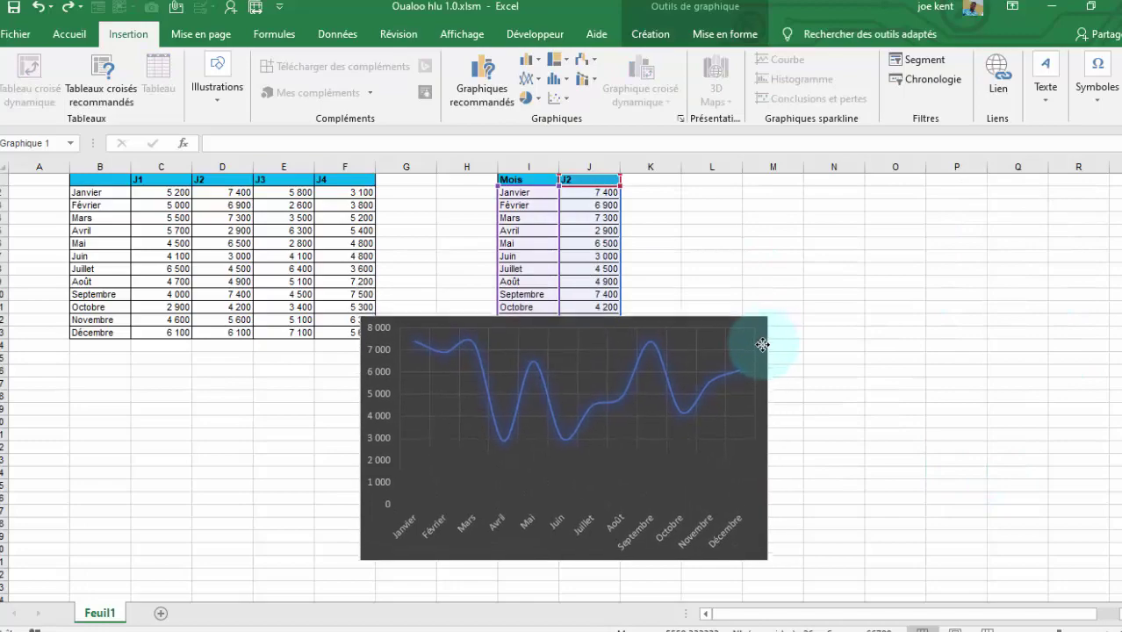
{"action": "left_click", "coordinate": [834, 294]}
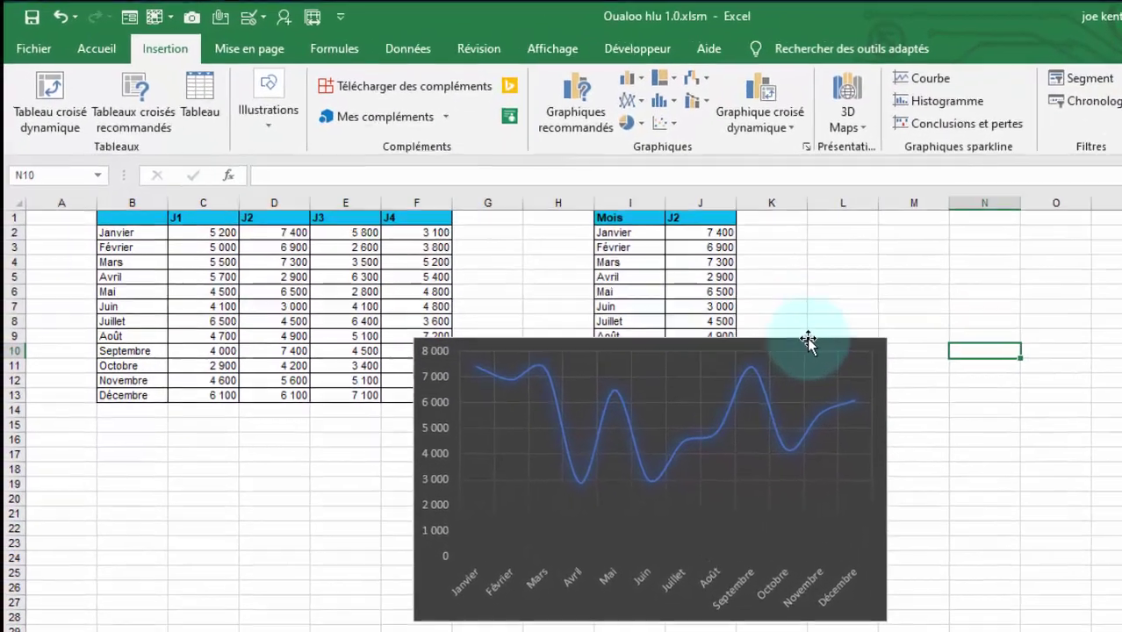
{"action": "left_click", "coordinate": [807, 340]}
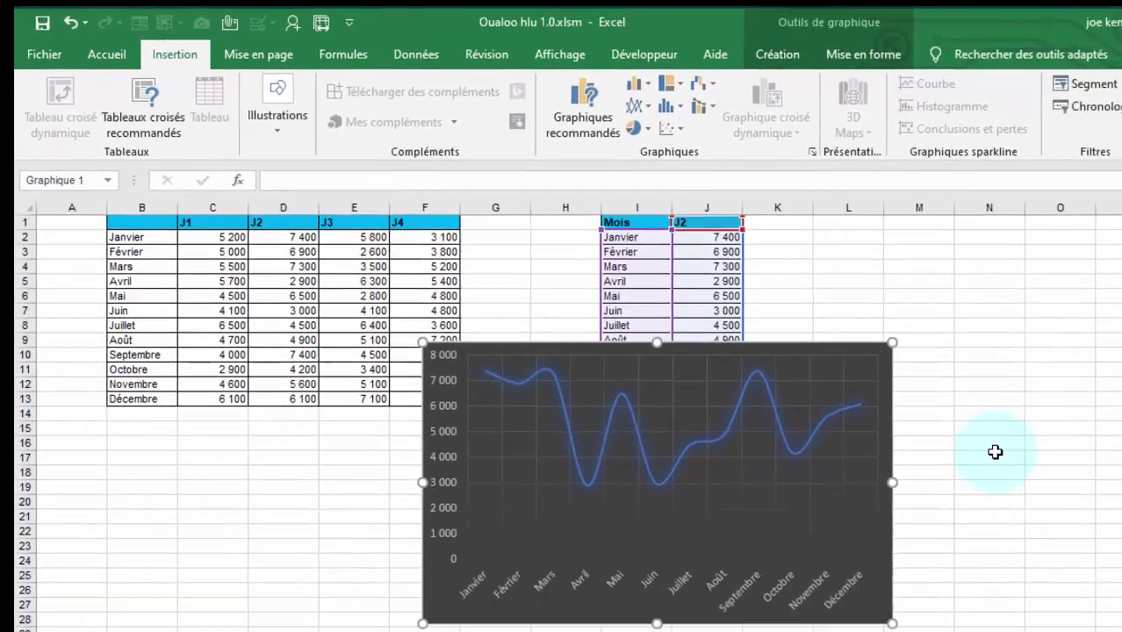
{"action": "left_click", "coordinate": [847, 384]}
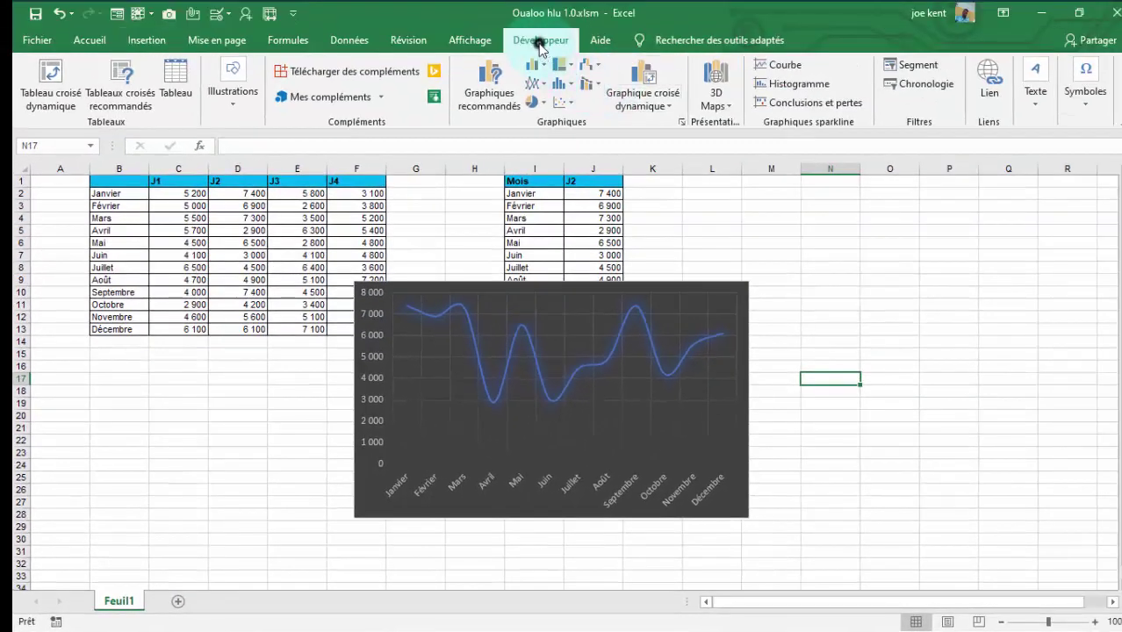
Step: Open the VBA editor from Développeur and arrange the UserForm2 designer window
{"action": "left_click", "coordinate": [539, 42]}
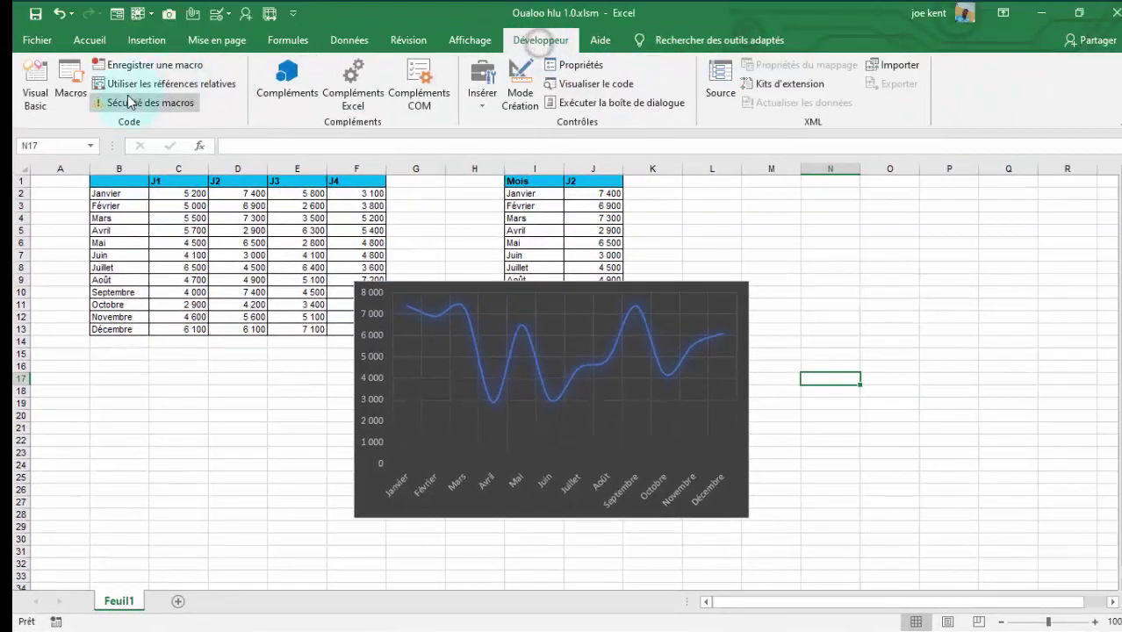
{"action": "left_click", "coordinate": [24, 81]}
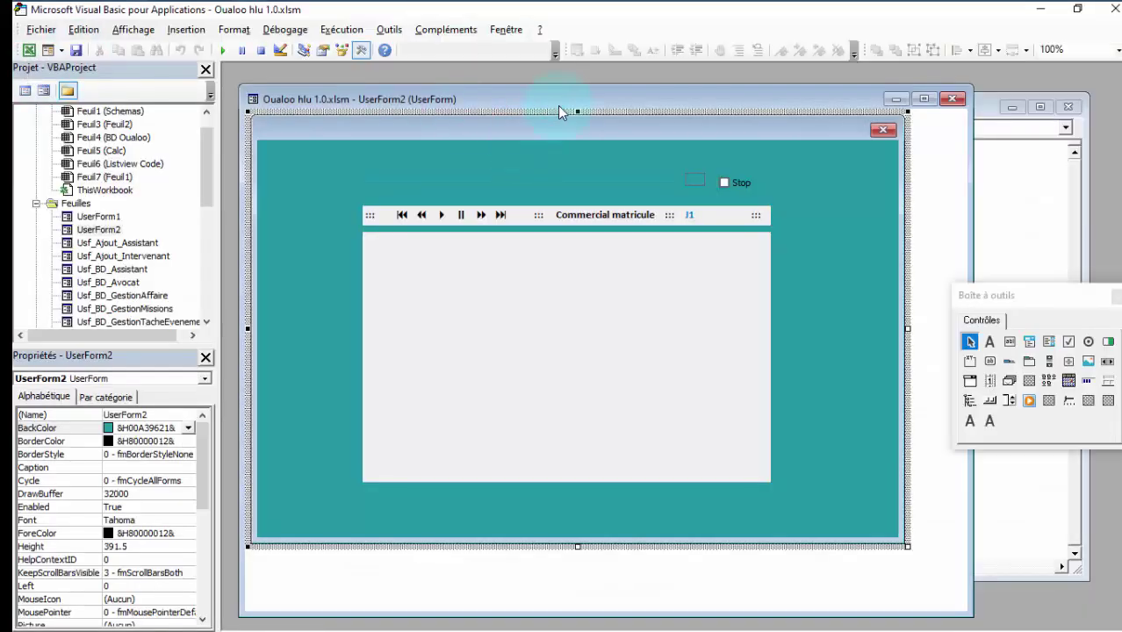
{"action": "left_click_drag", "start_coordinate": [566, 103], "coordinate": [590, 86]}
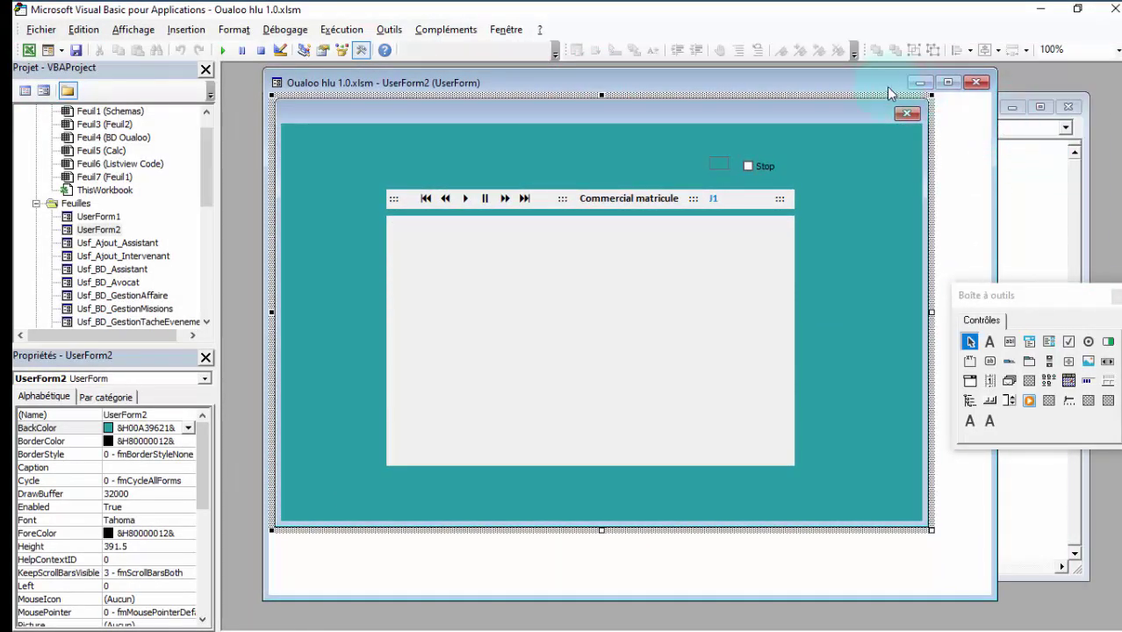
{"action": "left_click_drag", "start_coordinate": [871, 87], "coordinate": [850, 96]}
{"action": "left_click", "coordinate": [987, 106]}
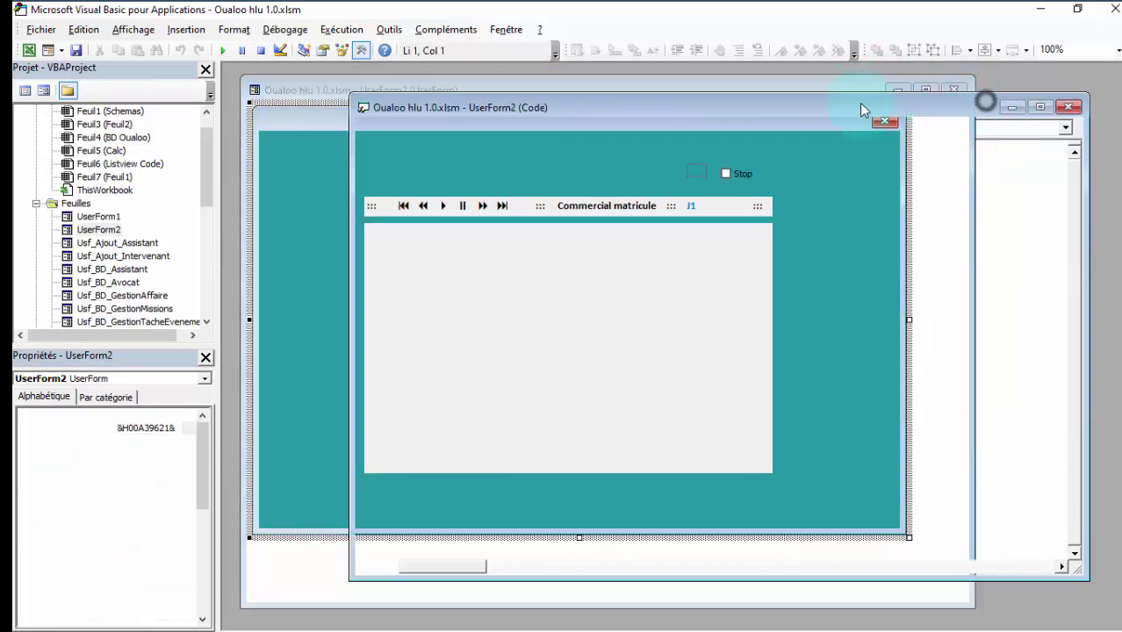
{"action": "left_click", "coordinate": [1066, 107]}
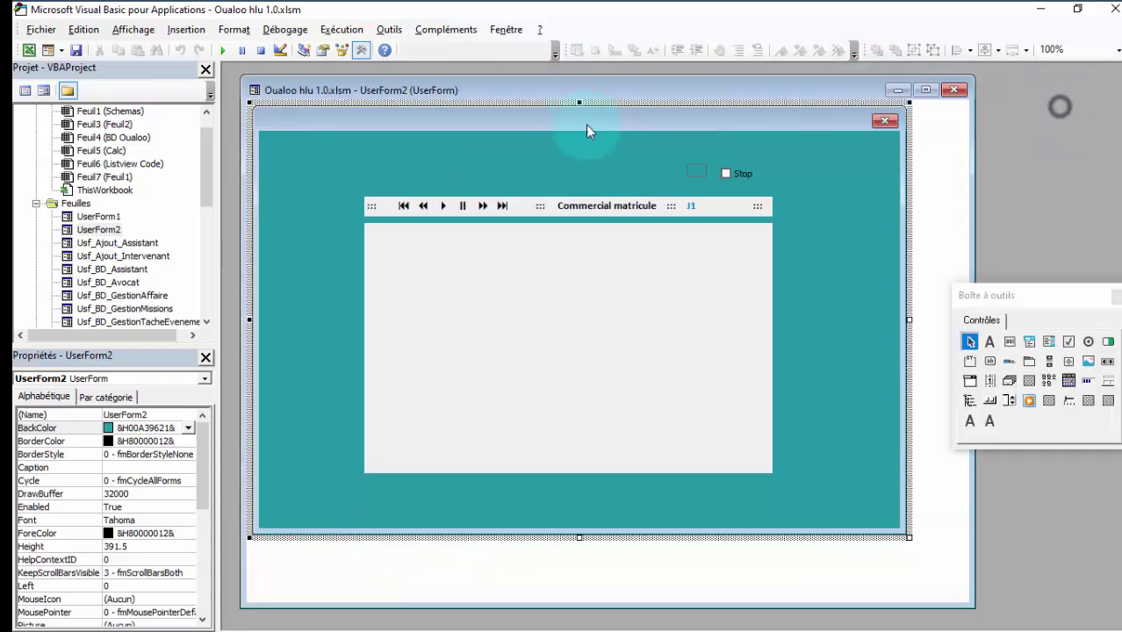
{"action": "left_click_drag", "start_coordinate": [563, 96], "coordinate": [579, 96]}
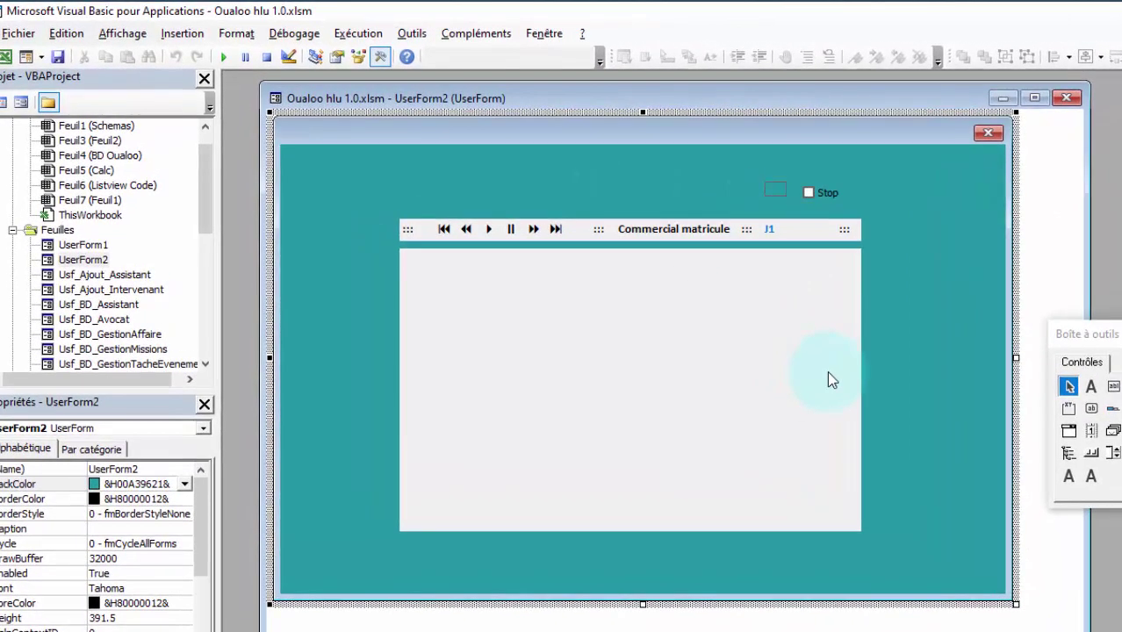
Step: Select the Commercial matricule strip, undo a trial move, then select the chart image area
{"action": "left_click", "coordinate": [810, 240]}
{"action": "left_click", "coordinate": [727, 242]}
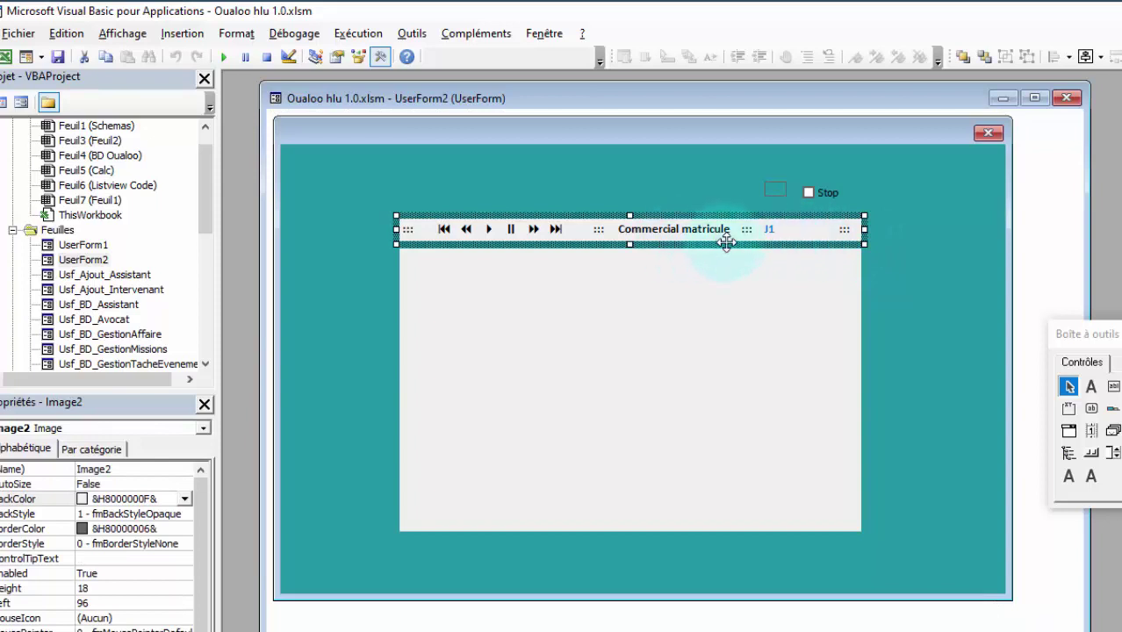
{"action": "left_click_drag", "start_coordinate": [727, 242], "coordinate": [661, 190]}
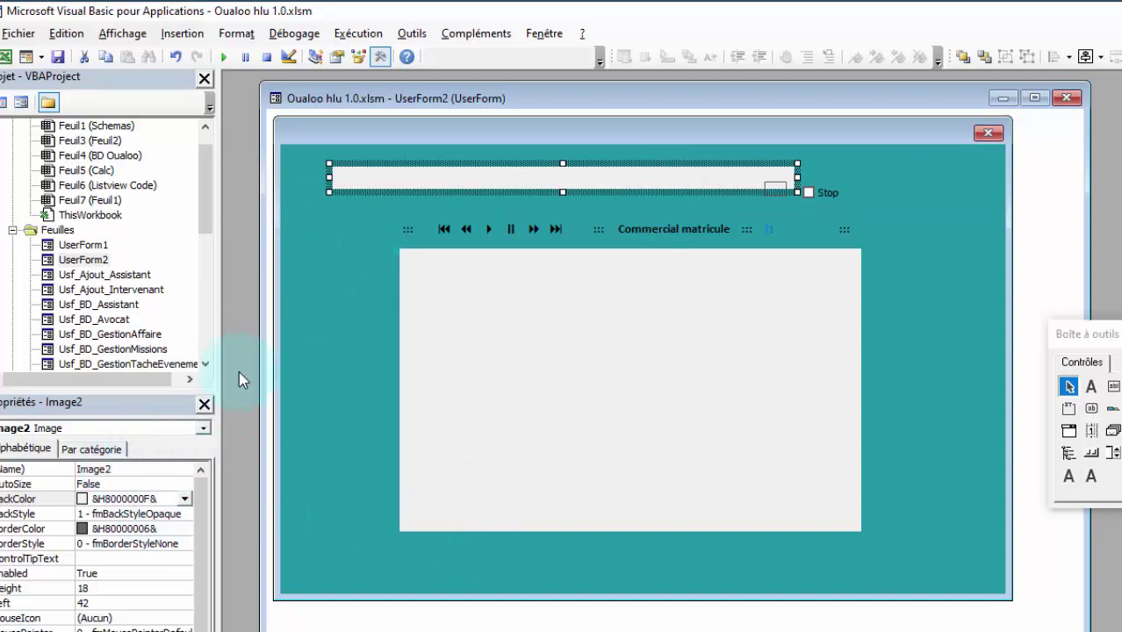
{"action": "key", "text": "ctrl+z"}
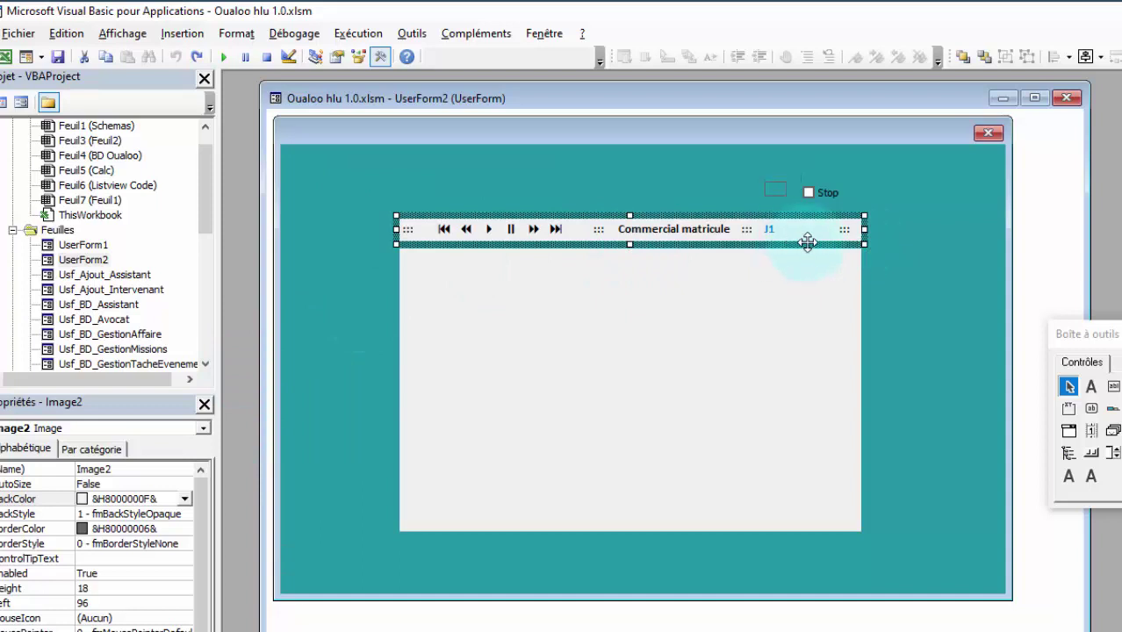
{"action": "left_click", "coordinate": [813, 344]}
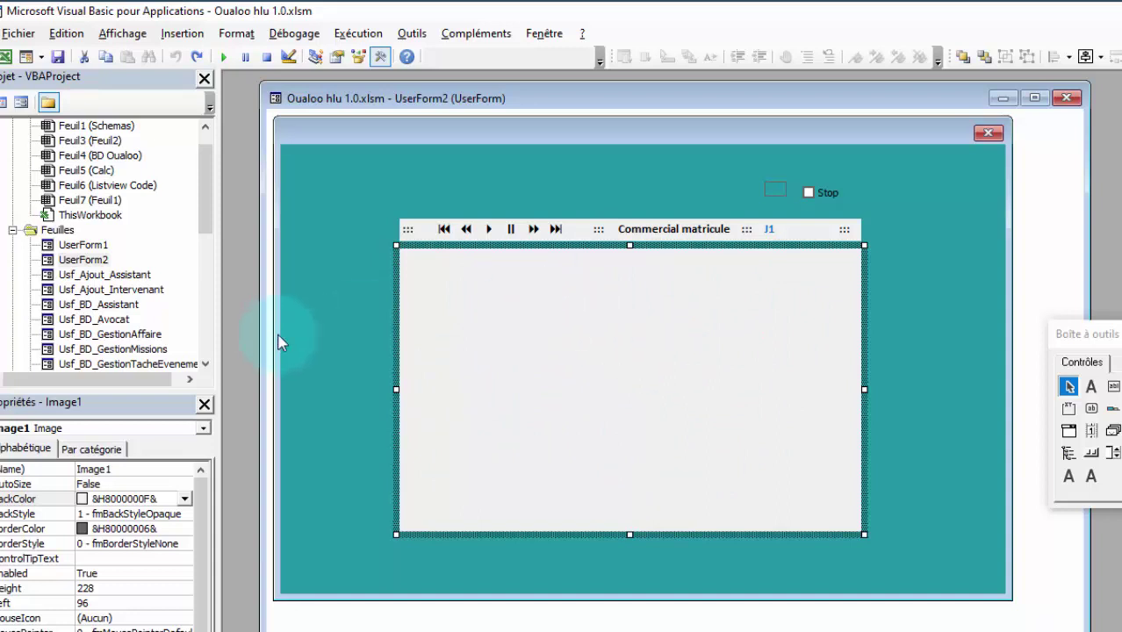
{"action": "left_click", "coordinate": [332, 327]}
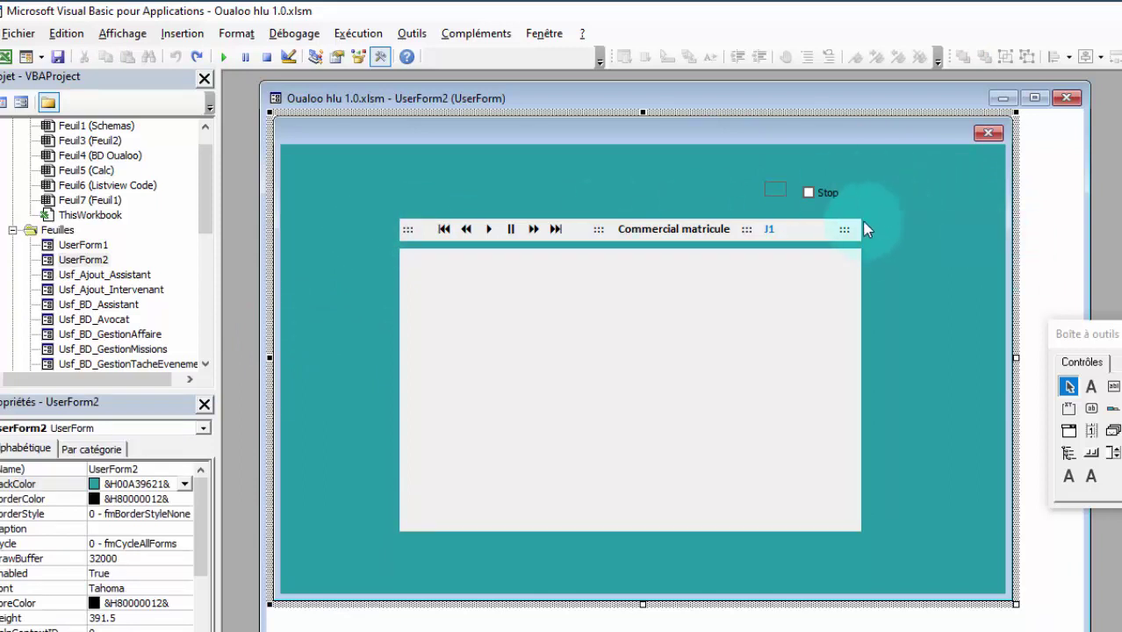
Step: Inspect the ::: label's caption and the Commercial matricule label, leaving them unchanged
{"action": "left_click", "coordinate": [408, 230]}
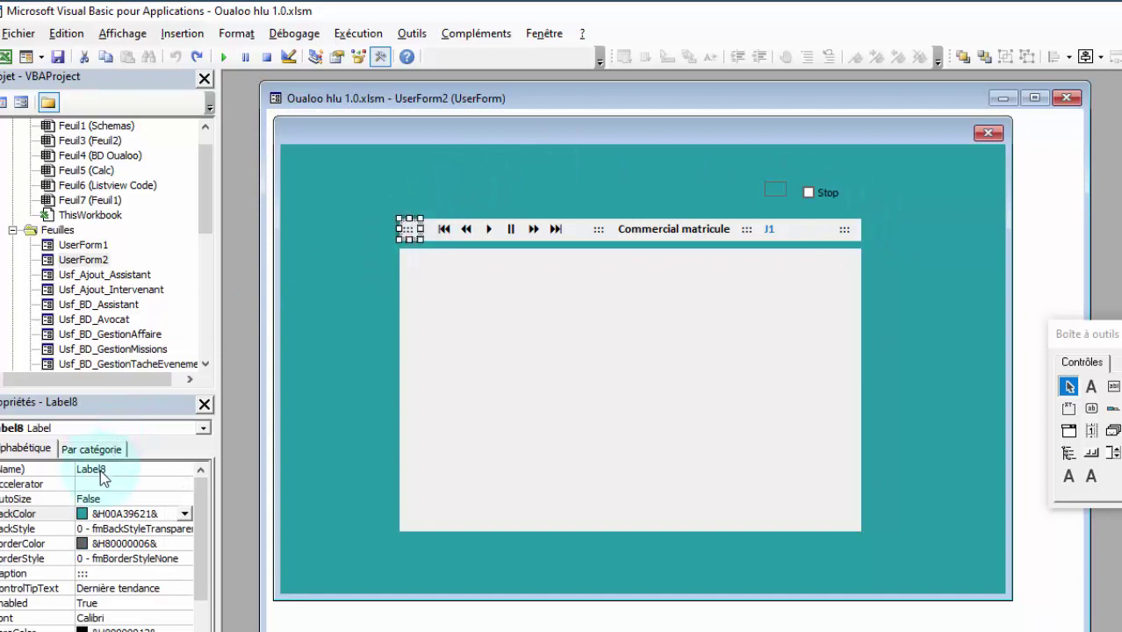
{"action": "left_click", "coordinate": [92, 573]}
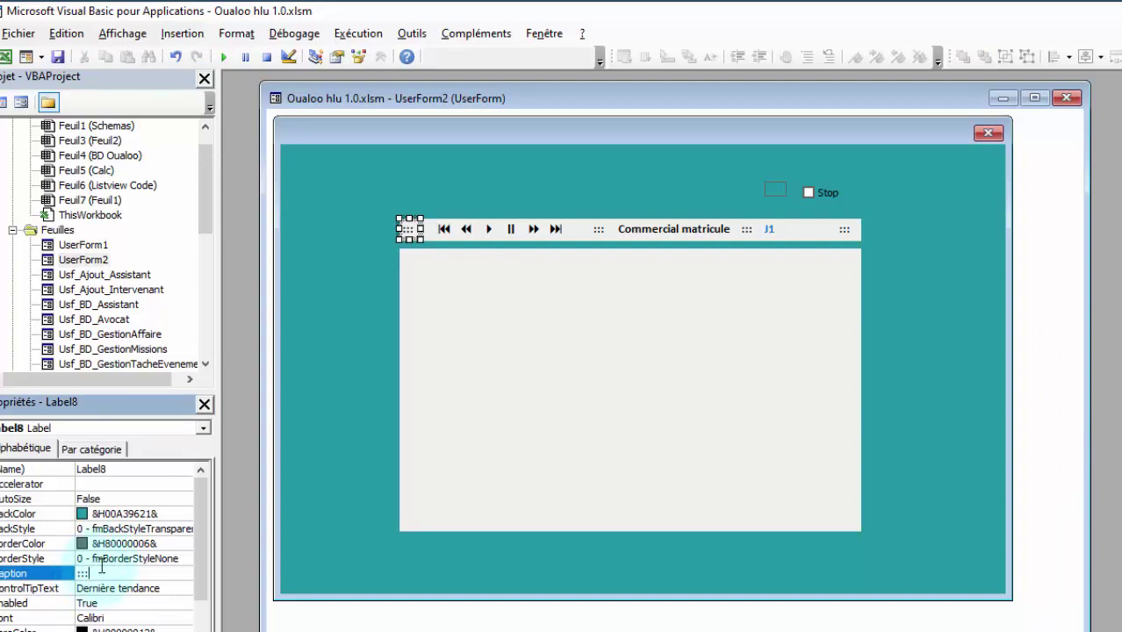
{"action": "left_click", "coordinate": [503, 289]}
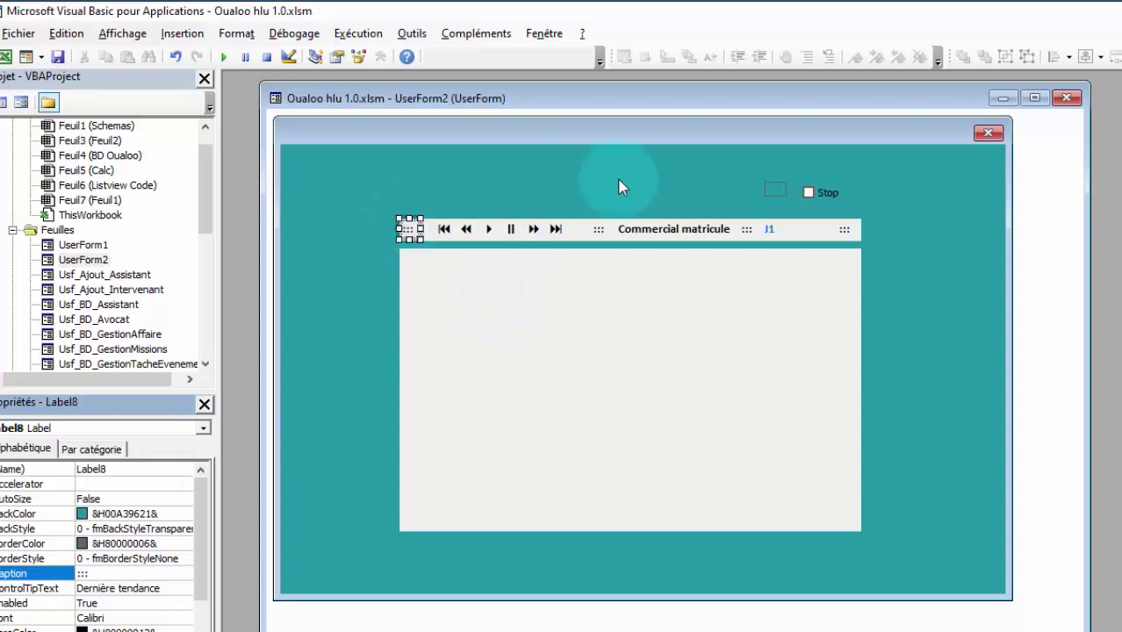
{"action": "left_click", "coordinate": [596, 230]}
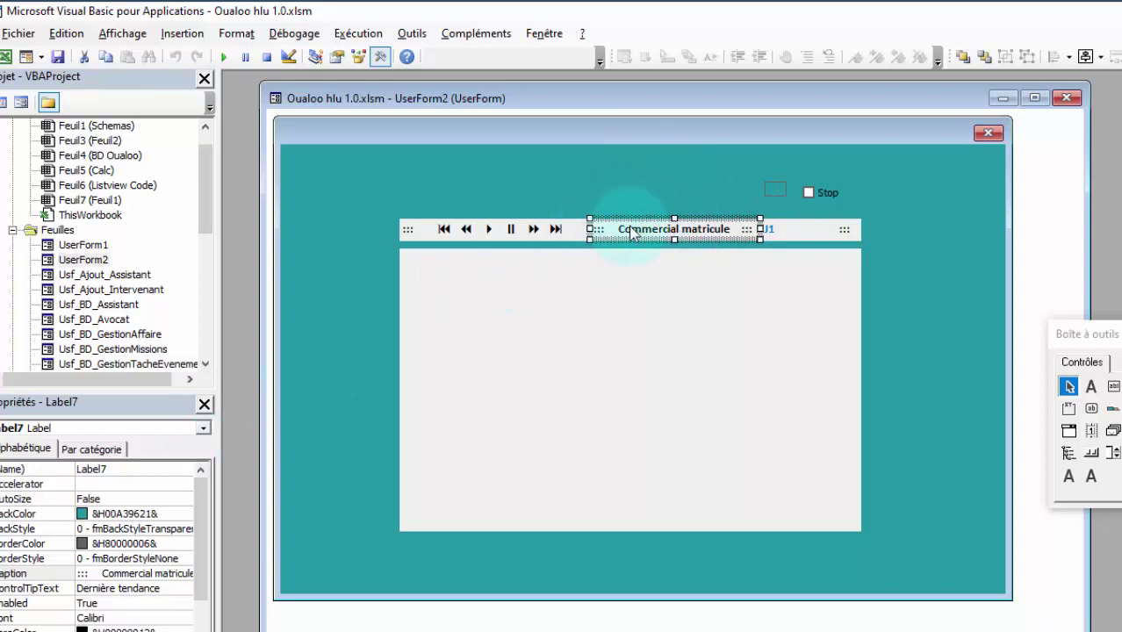
{"action": "left_click", "coordinate": [625, 147]}
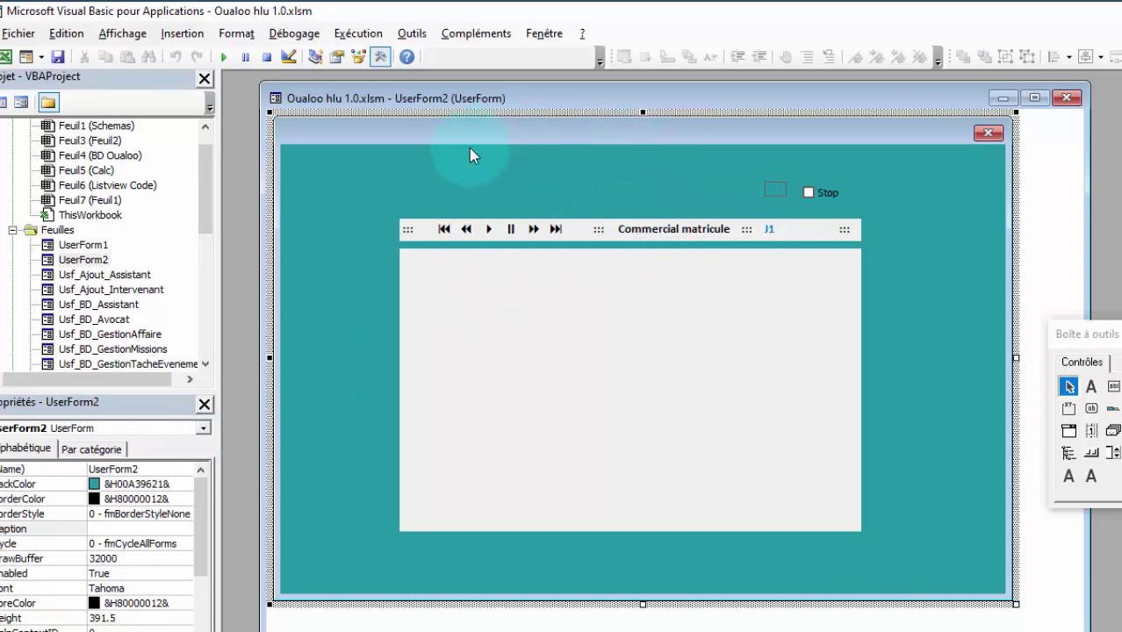
{"action": "left_click", "coordinate": [442, 231]}
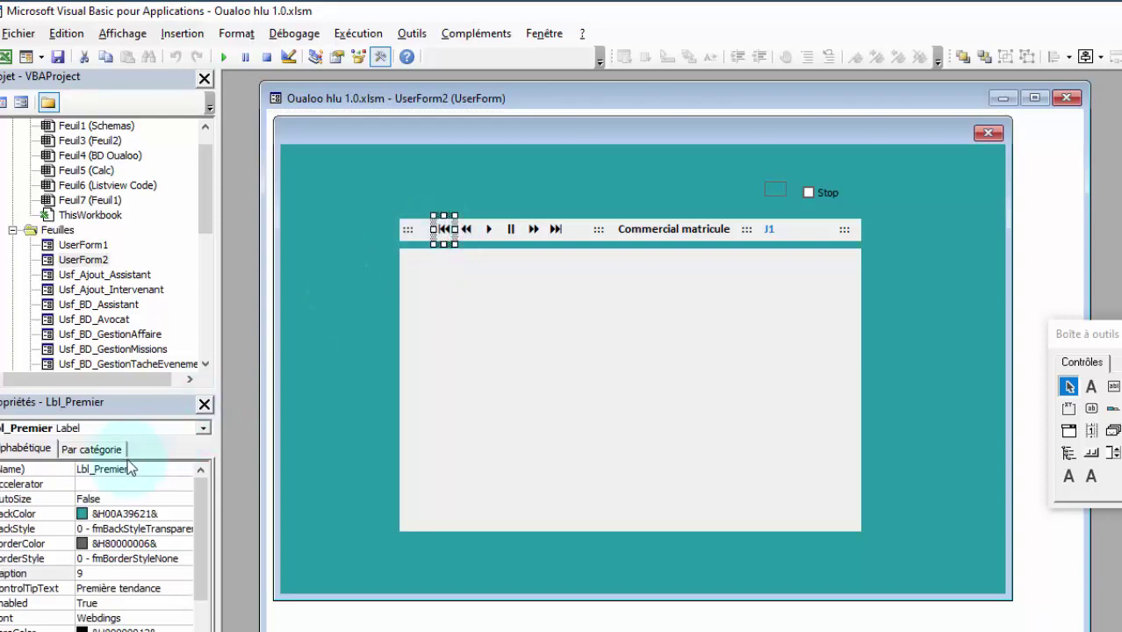
{"action": "left_click", "coordinate": [96, 474]}
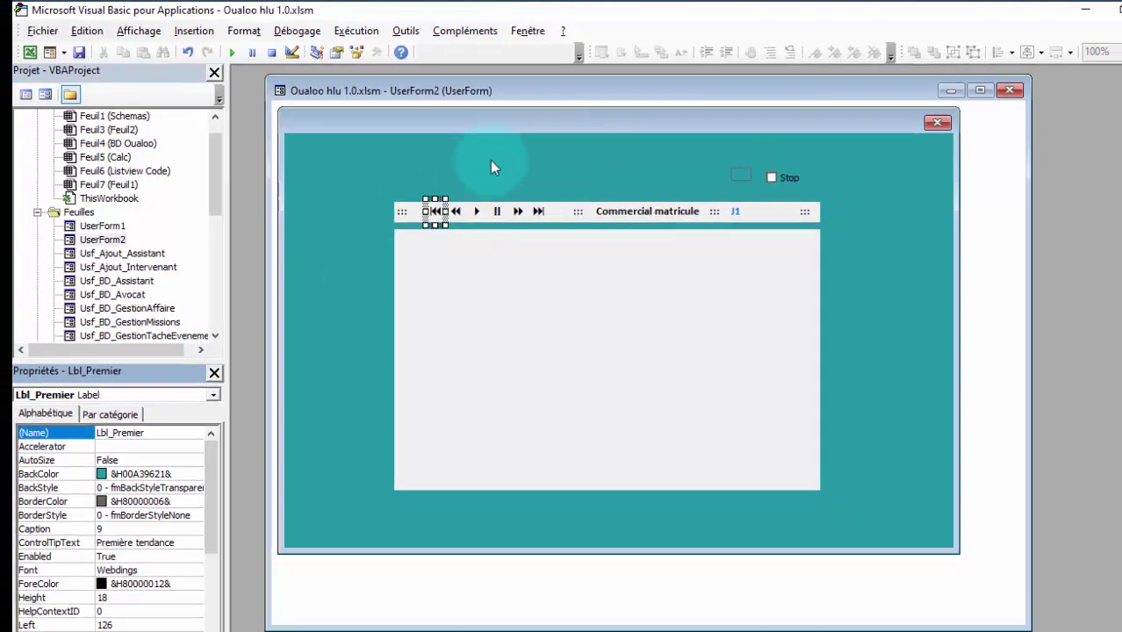
{"action": "left_click", "coordinate": [464, 225]}
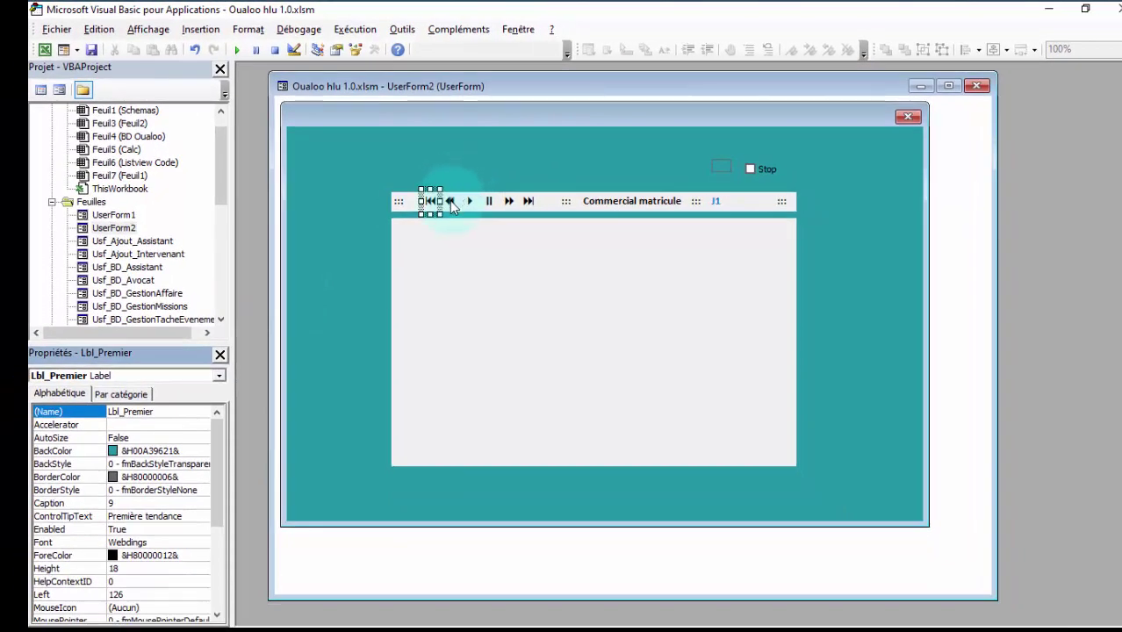
{"action": "double_click", "coordinate": [138, 412]}
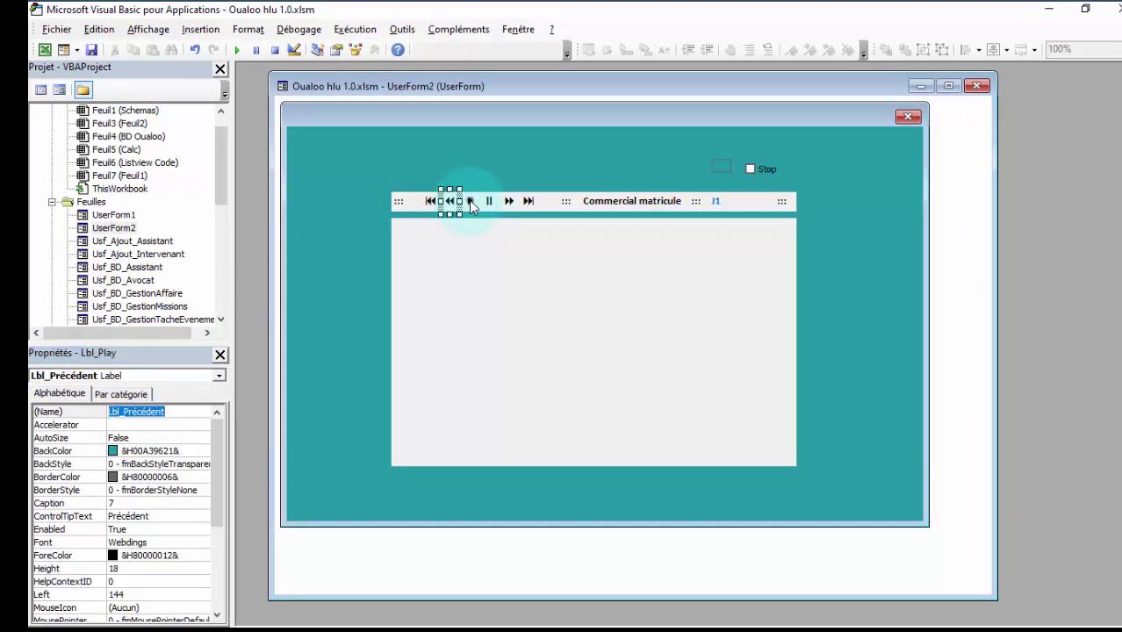
{"action": "left_click", "coordinate": [469, 201]}
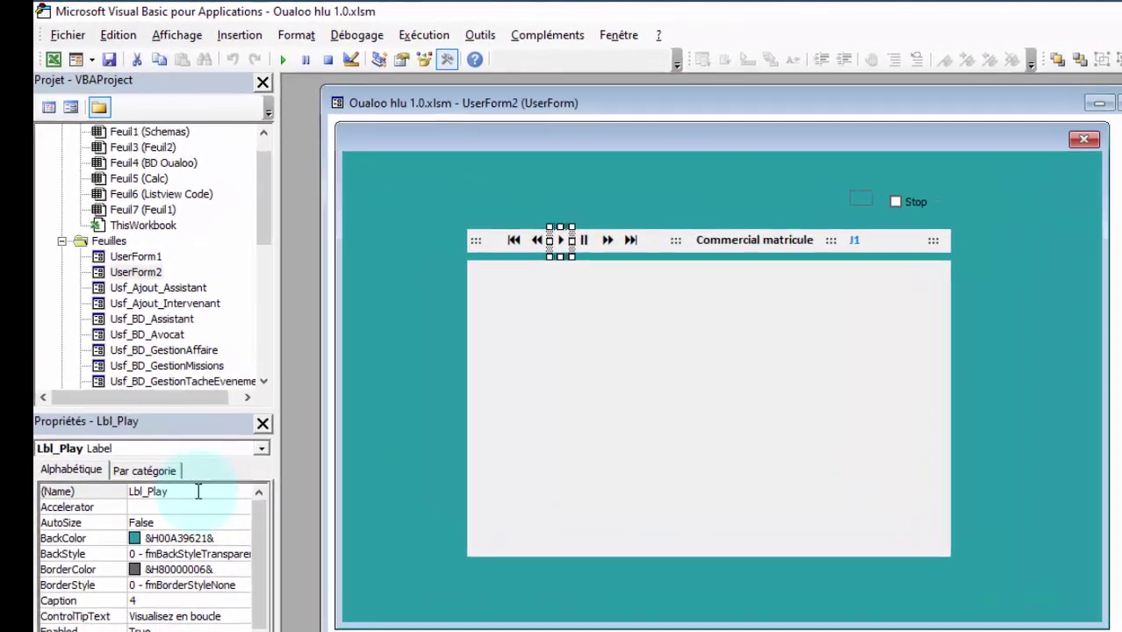
{"action": "double_click", "coordinate": [199, 491]}
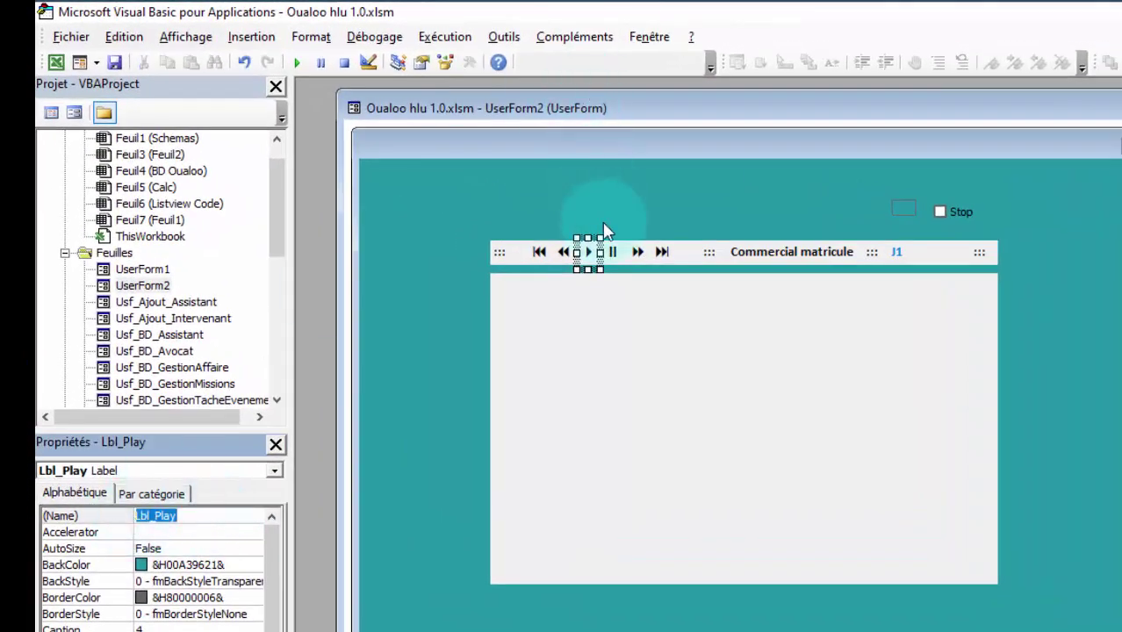
{"action": "left_click", "coordinate": [613, 252]}
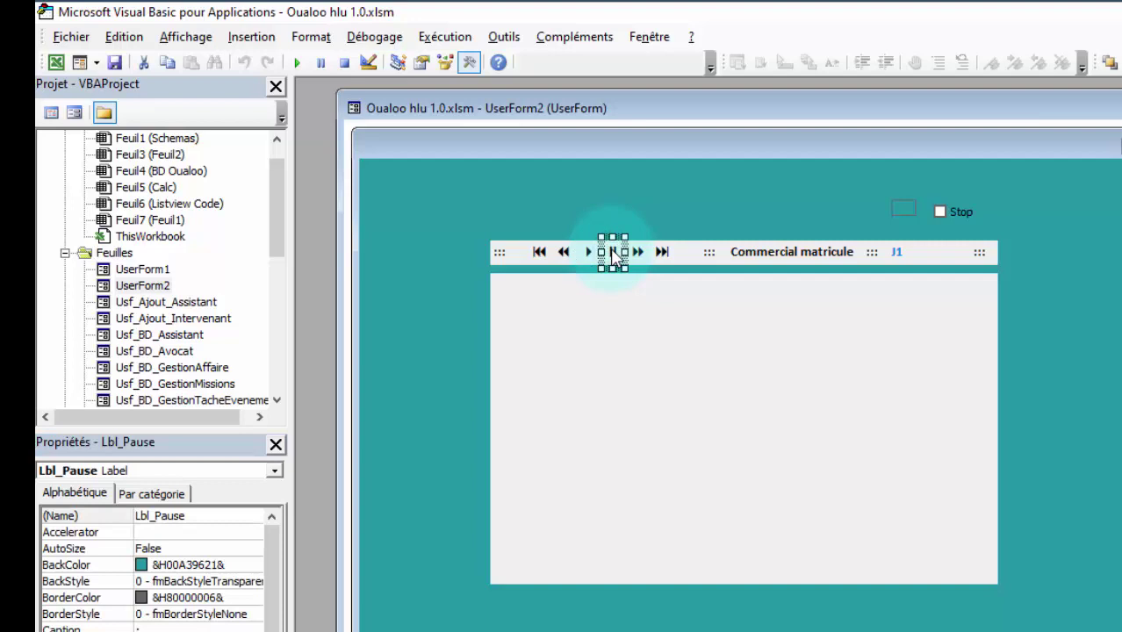
{"action": "left_click", "coordinate": [195, 518]}
{"action": "double_click", "coordinate": [195, 517]}
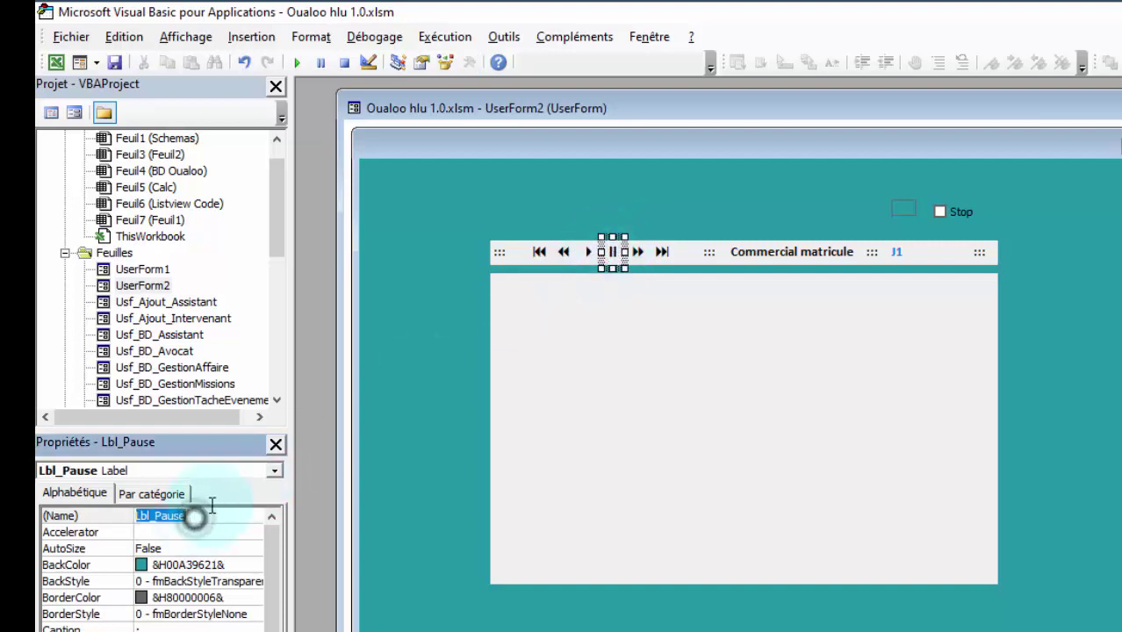
{"action": "left_click", "coordinate": [638, 253]}
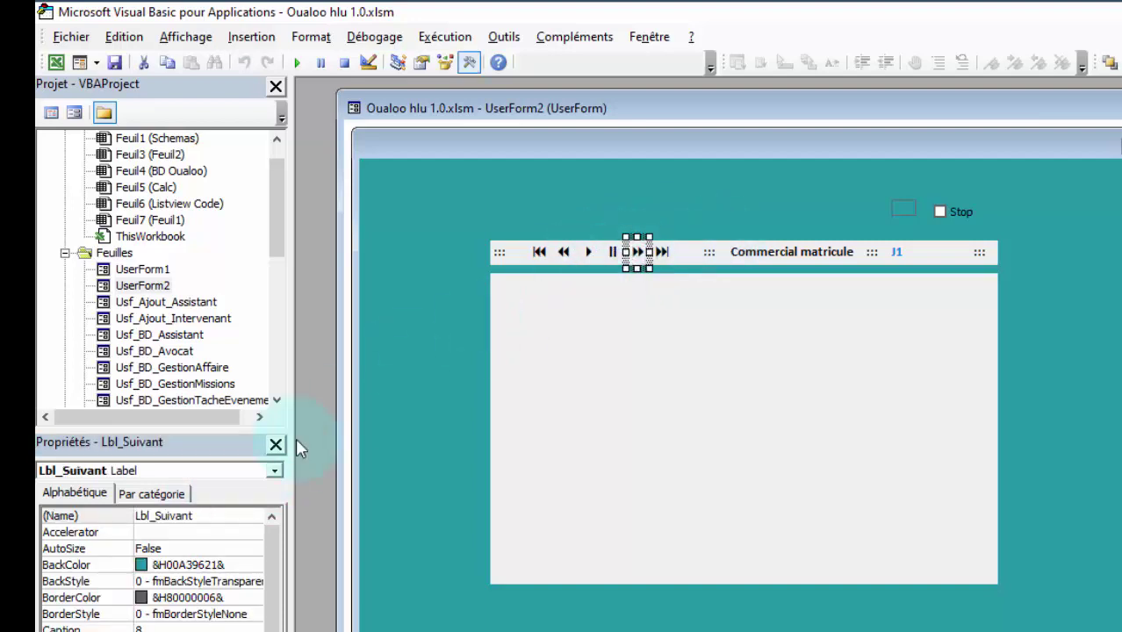
{"action": "left_click", "coordinate": [199, 515]}
{"action": "double_click", "coordinate": [199, 515]}
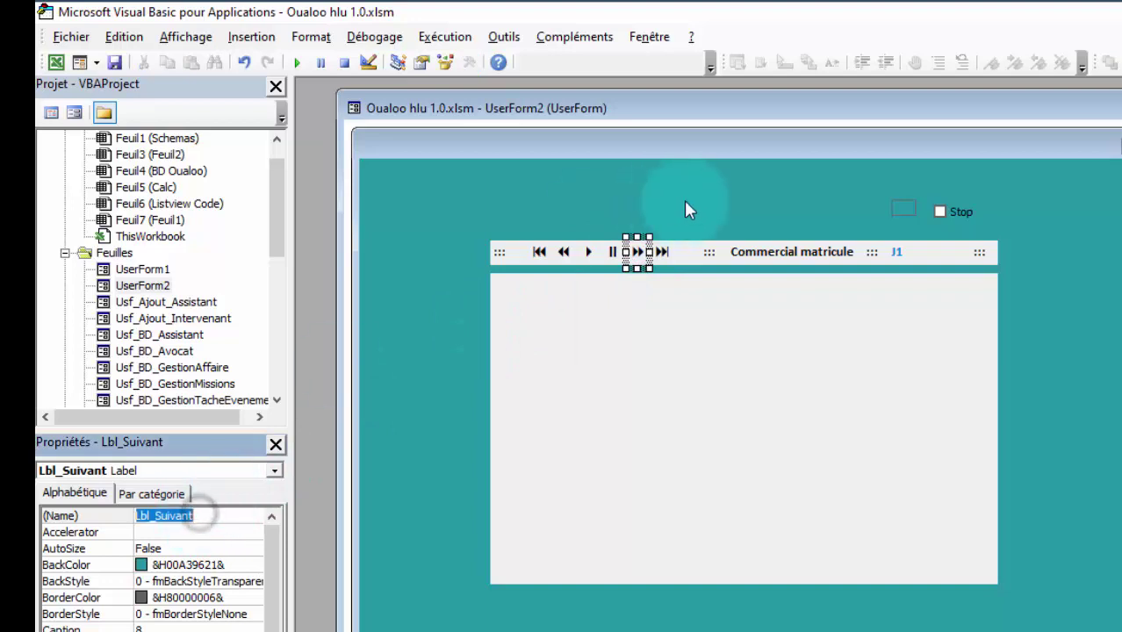
{"action": "left_click", "coordinate": [663, 252]}
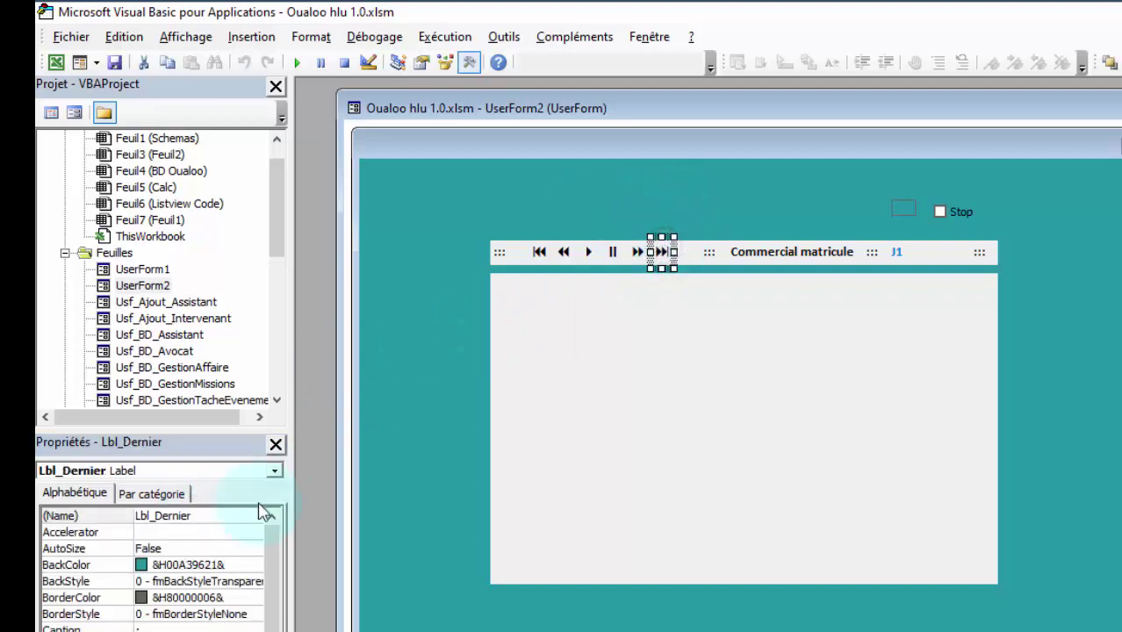
{"action": "double_click", "coordinate": [207, 518]}
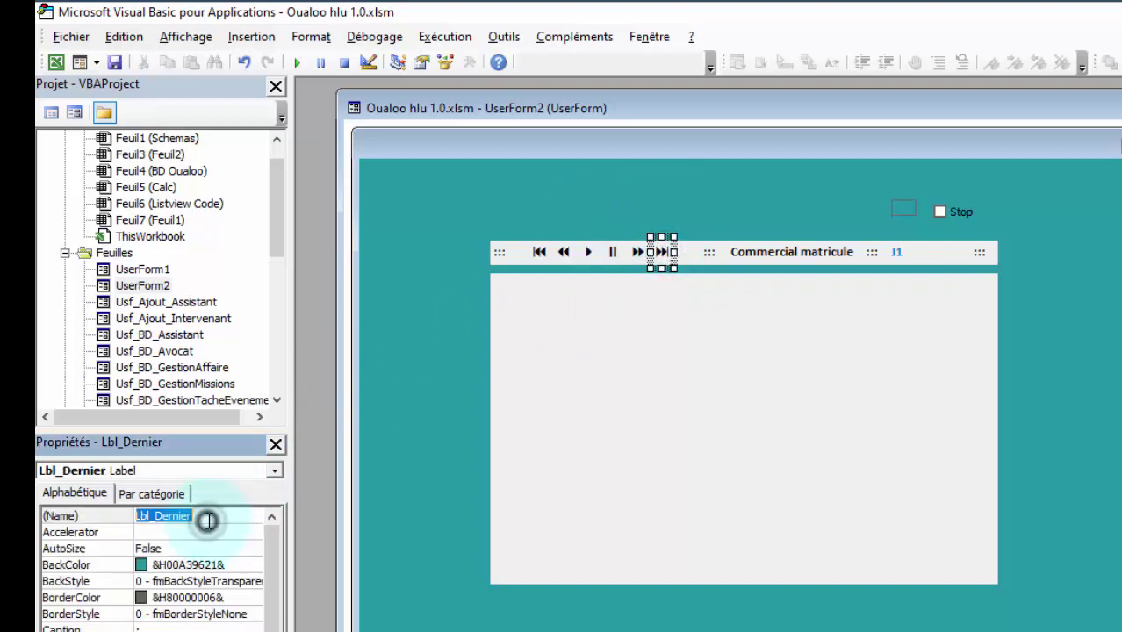
{"action": "left_click", "coordinate": [579, 187]}
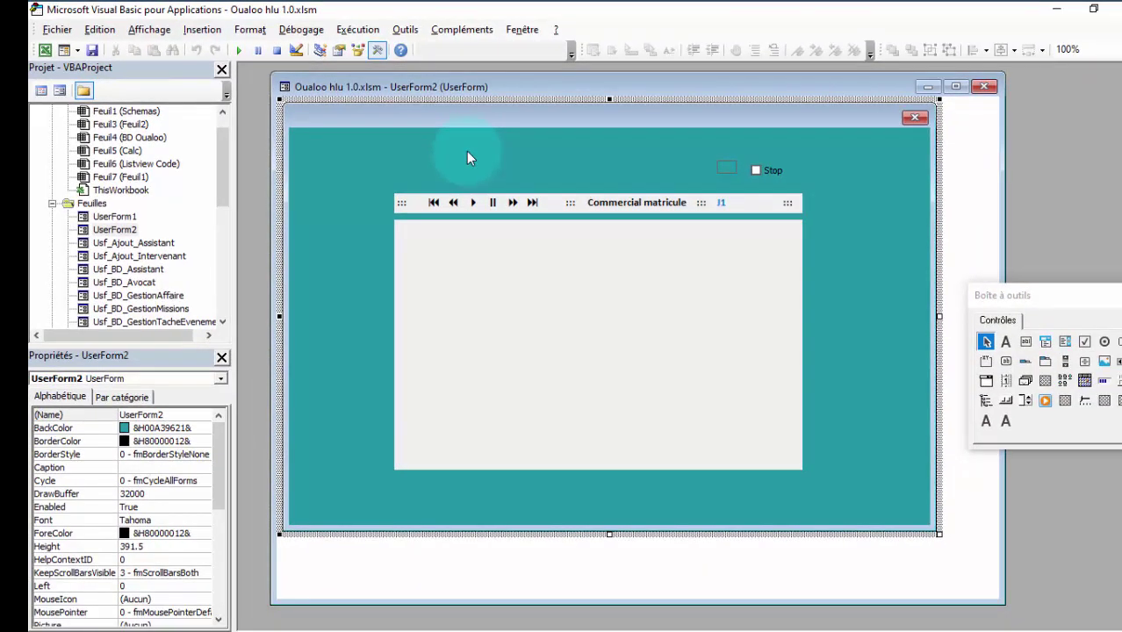
Step: Inspect the first-record label, then bring the Toolbox over the form
{"action": "left_click", "coordinate": [433, 206]}
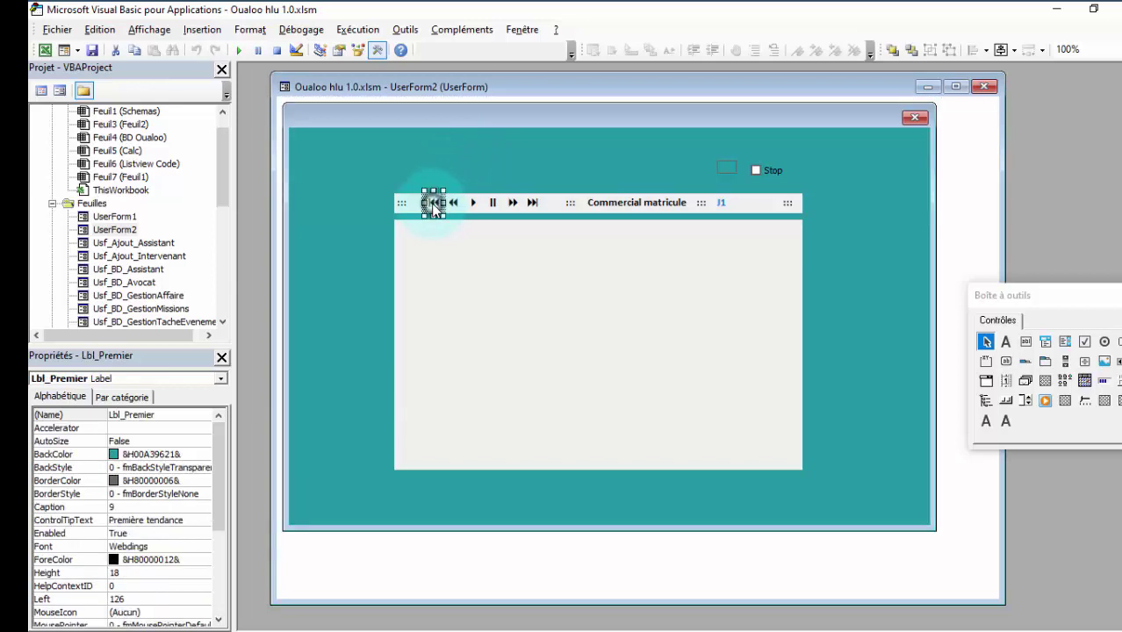
{"action": "left_click", "coordinate": [443, 147]}
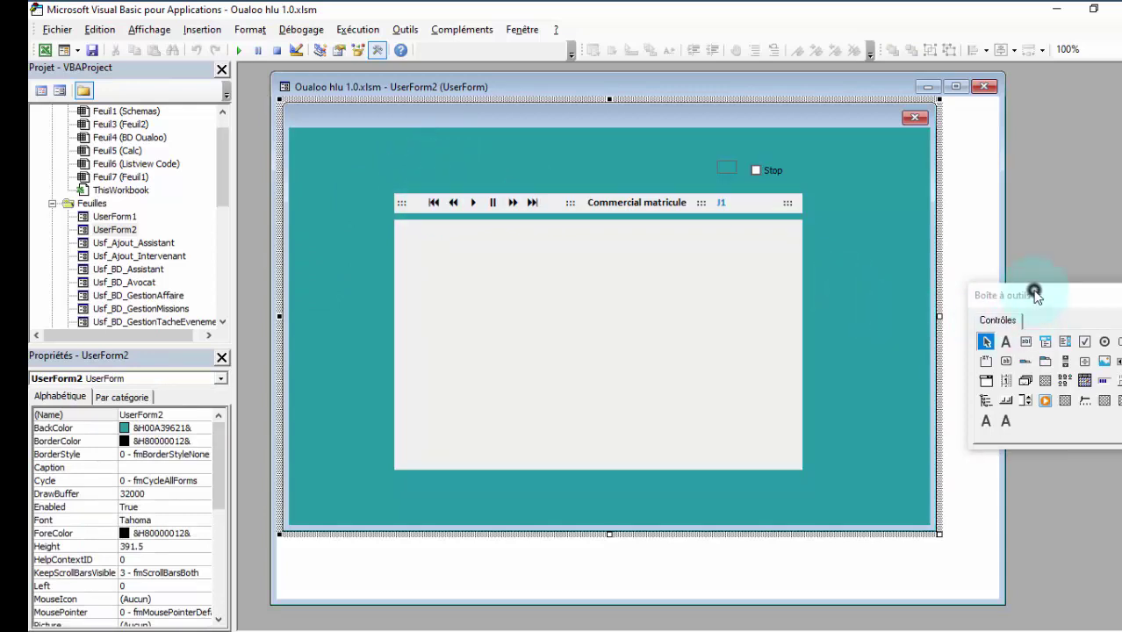
{"action": "left_click_drag", "start_coordinate": [1035, 296], "coordinate": [921, 194]}
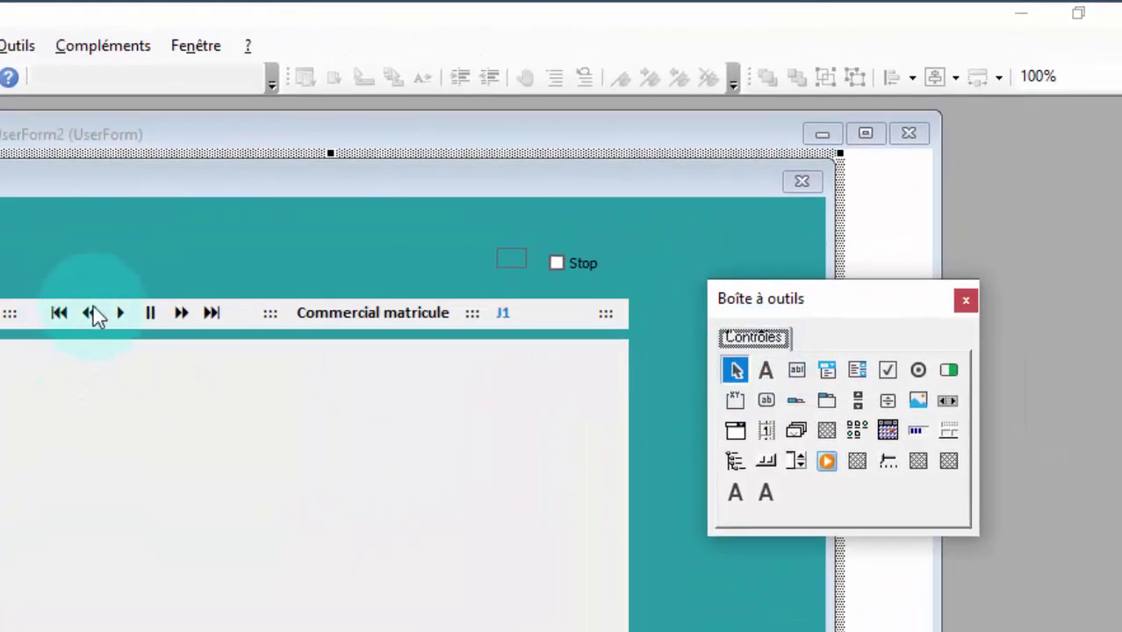
Step: Add Label11 above the navigation bar and delete its default caption
{"action": "left_click", "coordinate": [762, 370]}
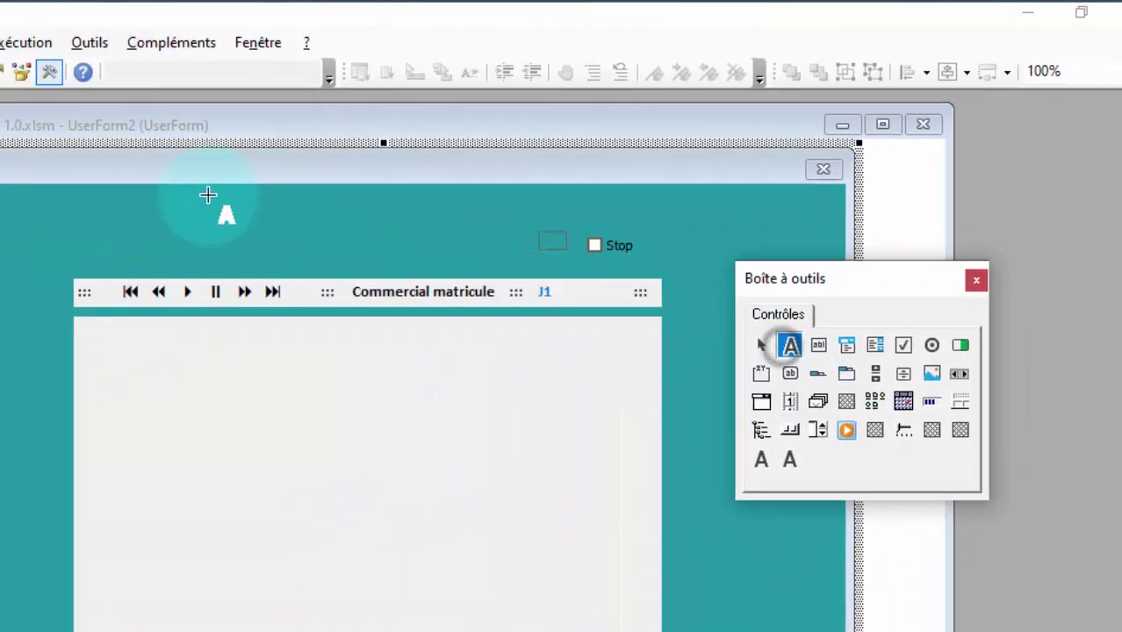
{"action": "left_click", "coordinate": [77, 239]}
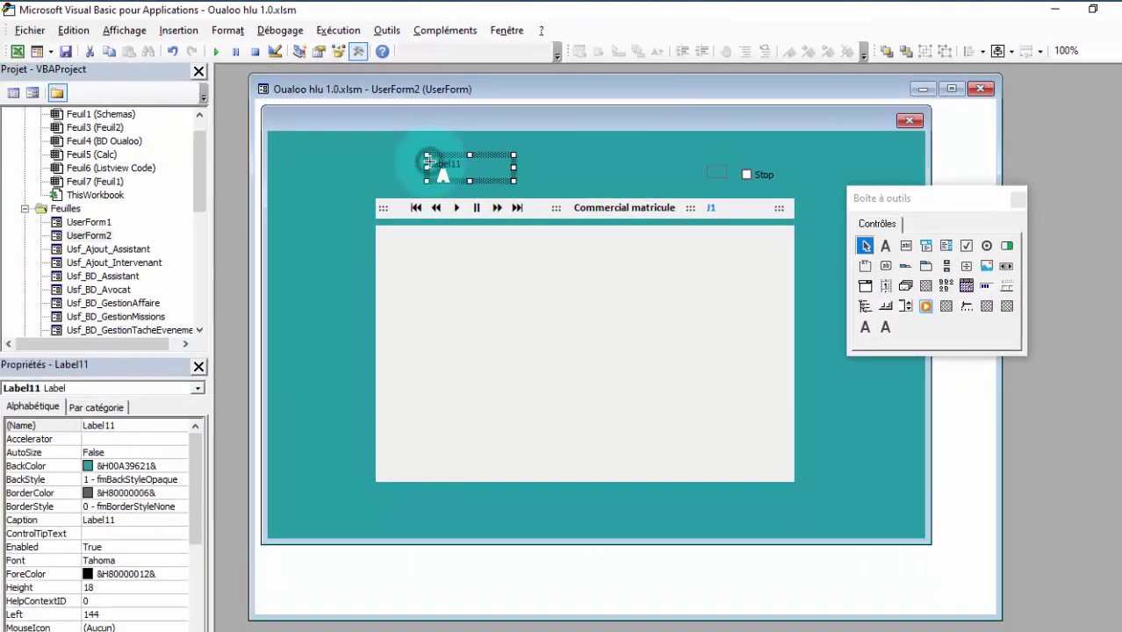
{"action": "left_click", "coordinate": [482, 166]}
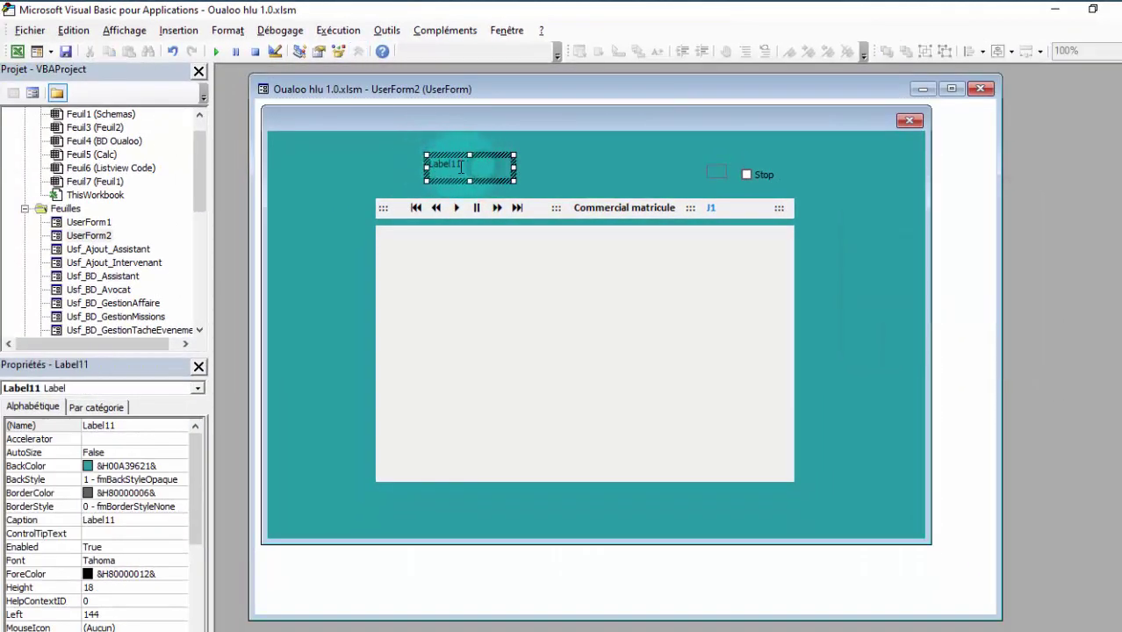
{"action": "left_click", "coordinate": [127, 521]}
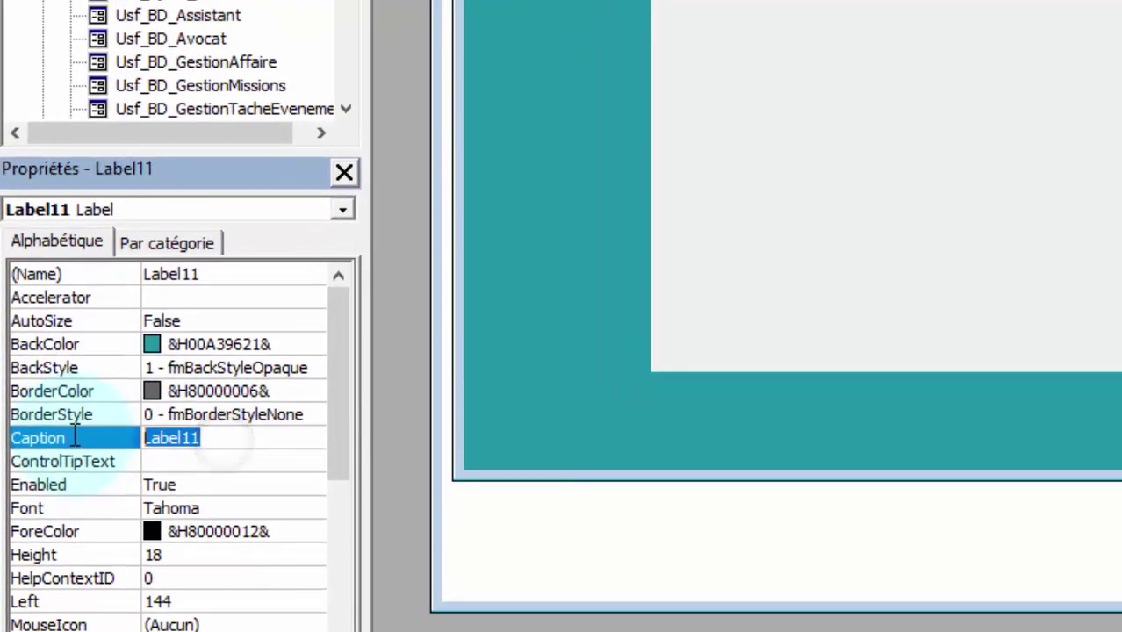
{"action": "key", "text": "Delete"}
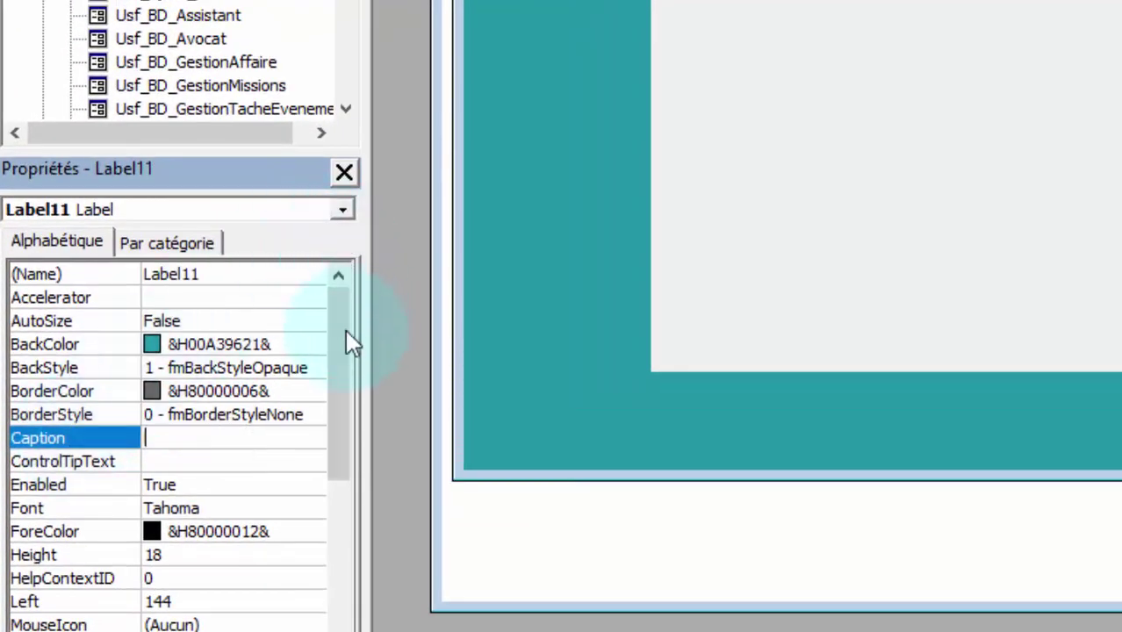
{"action": "left_click_drag", "start_coordinate": [346, 334], "coordinate": [342, 346]}
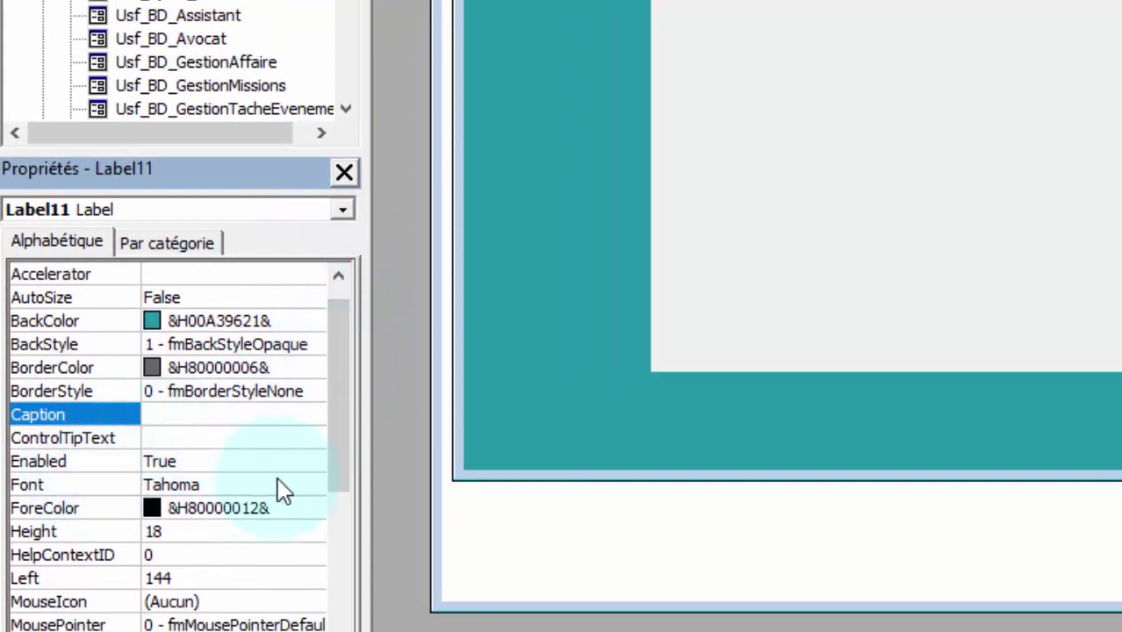
{"action": "left_click", "coordinate": [306, 485]}
Step: Give Label11 the Webdings font at size 12
{"action": "left_click", "coordinate": [308, 486]}
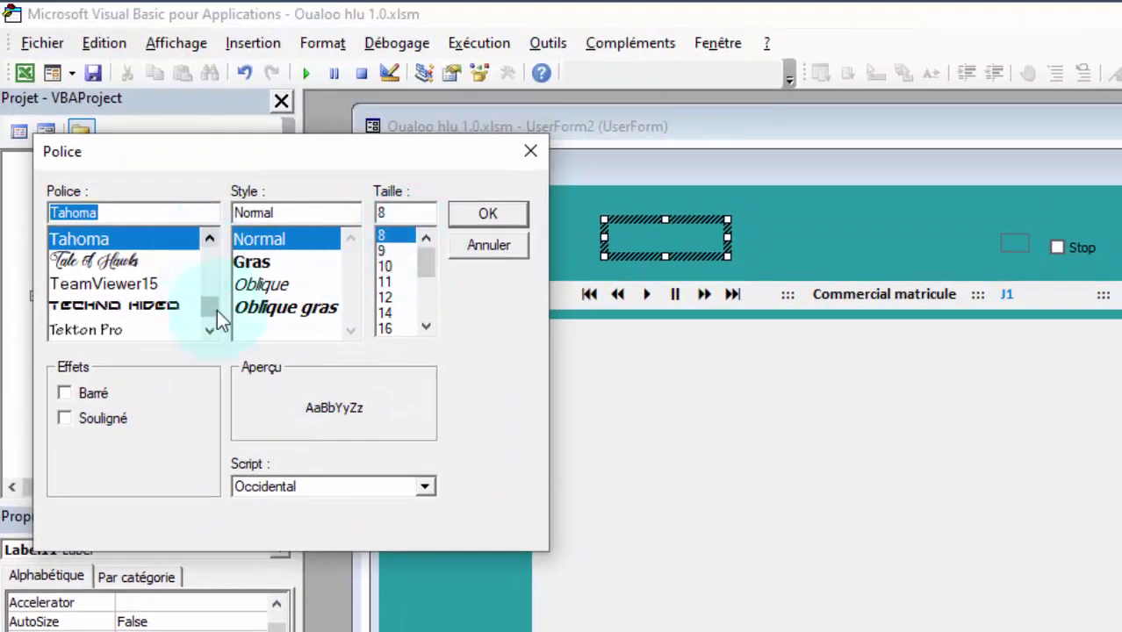
{"action": "left_click", "coordinate": [210, 330]}
{"action": "left_click", "coordinate": [210, 330]}
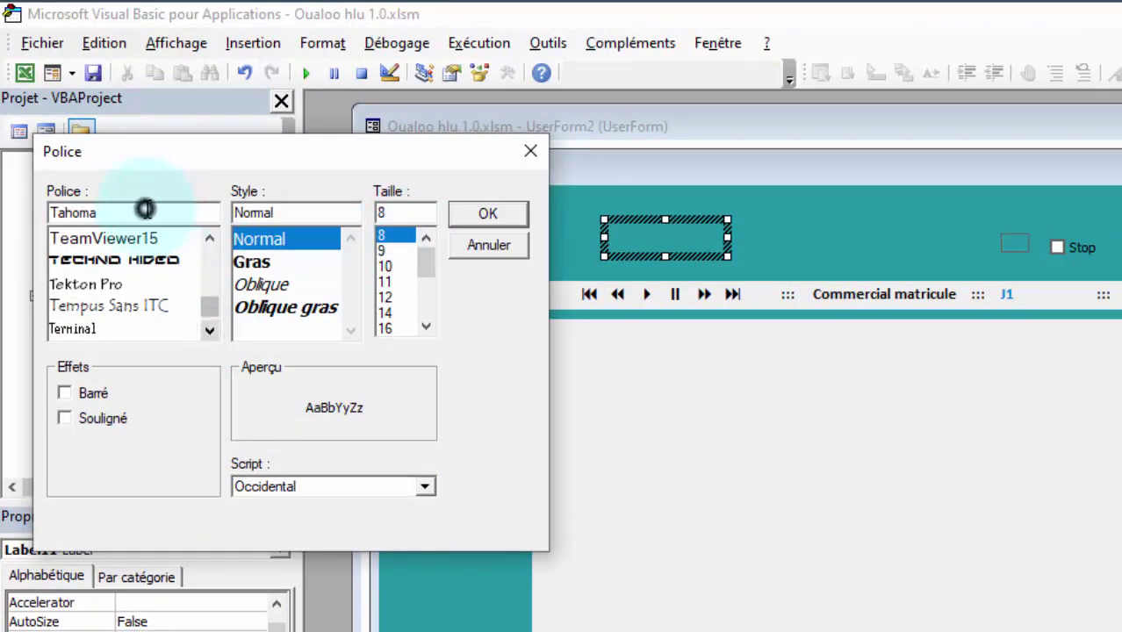
{"action": "type", "text": "w"}
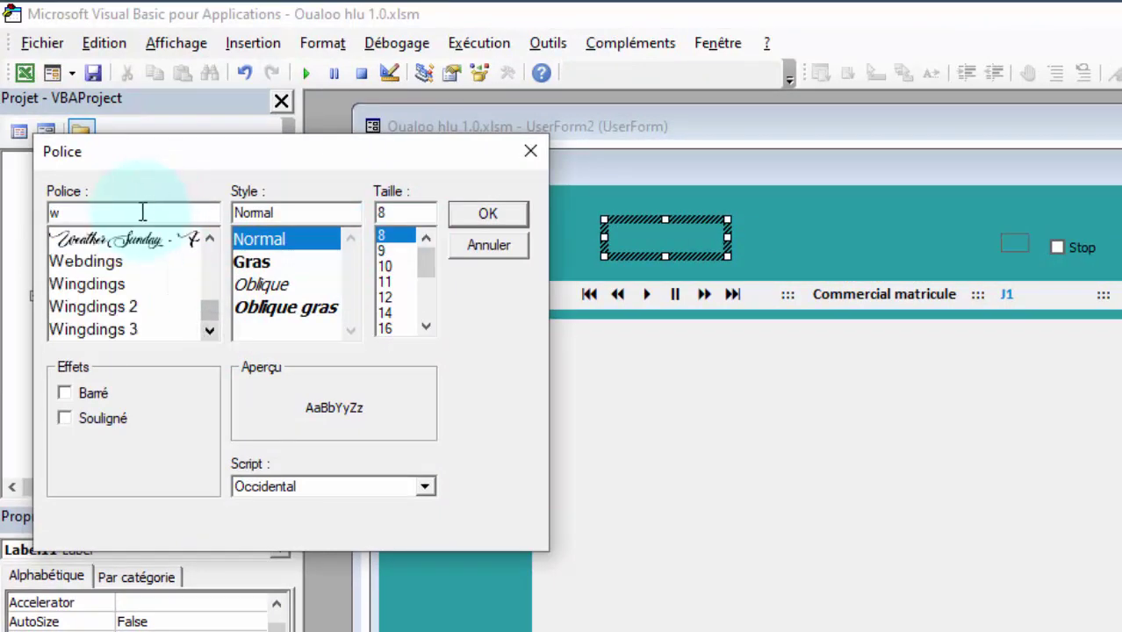
{"action": "left_click", "coordinate": [73, 262]}
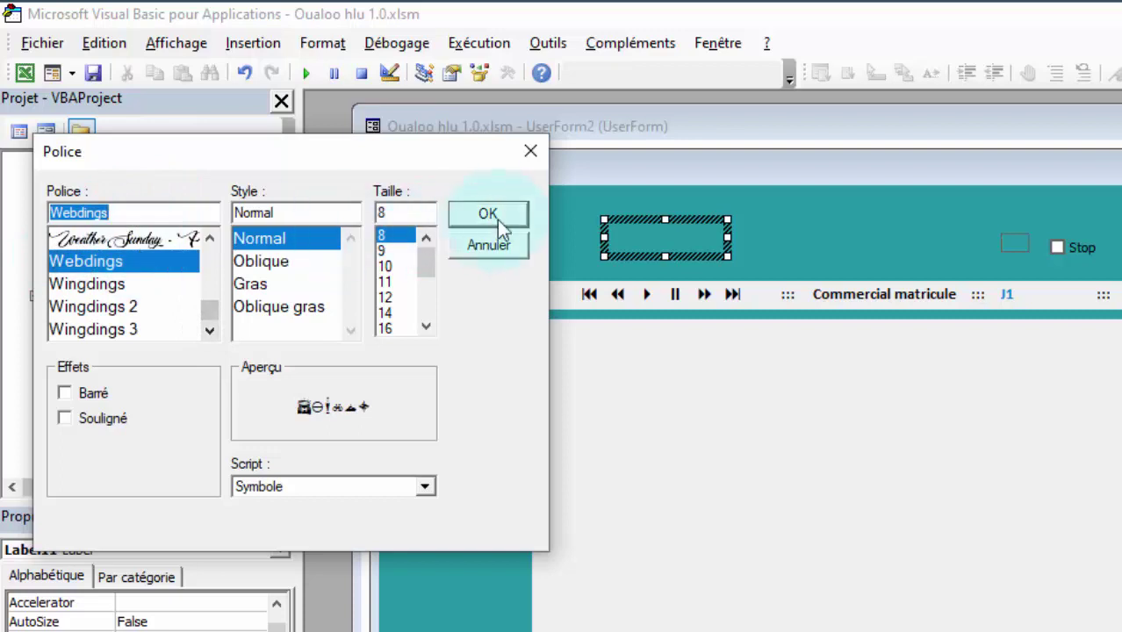
{"action": "left_click", "coordinate": [387, 298]}
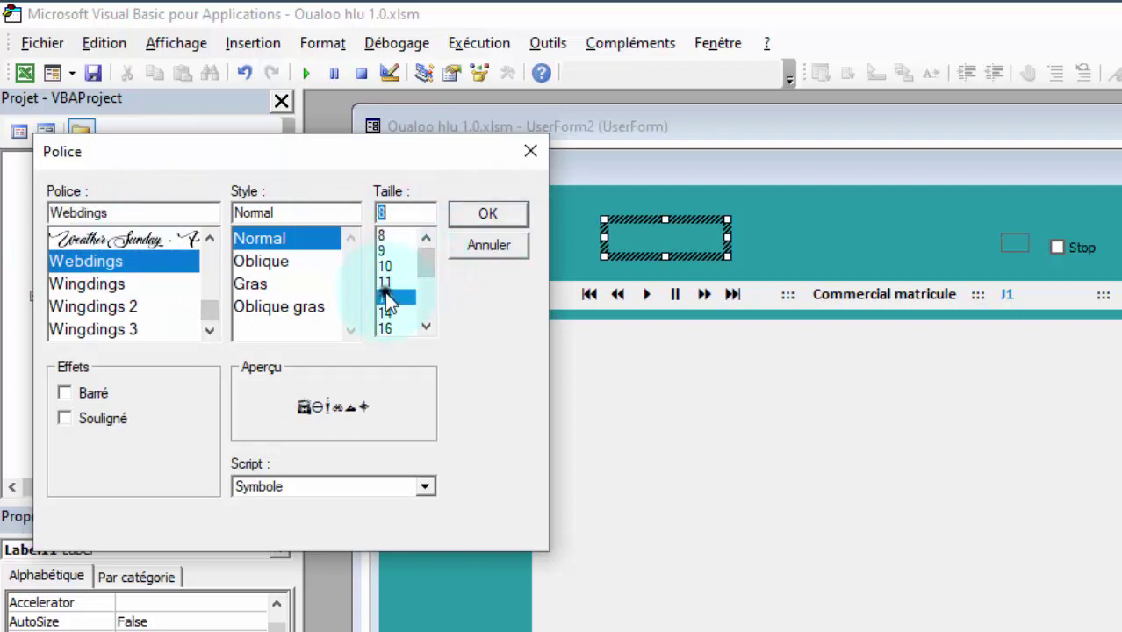
{"action": "left_click", "coordinate": [482, 216]}
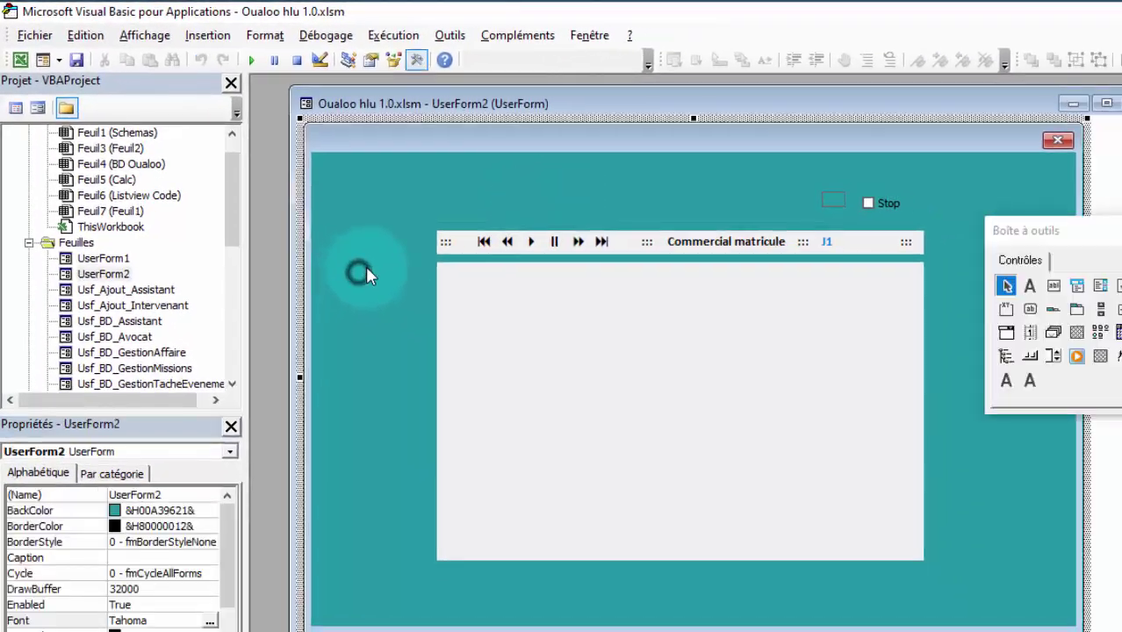
Step: After checking Lbl_Premier's caption, select Label11 and set its Caption to 9
{"action": "left_click", "coordinate": [509, 254]}
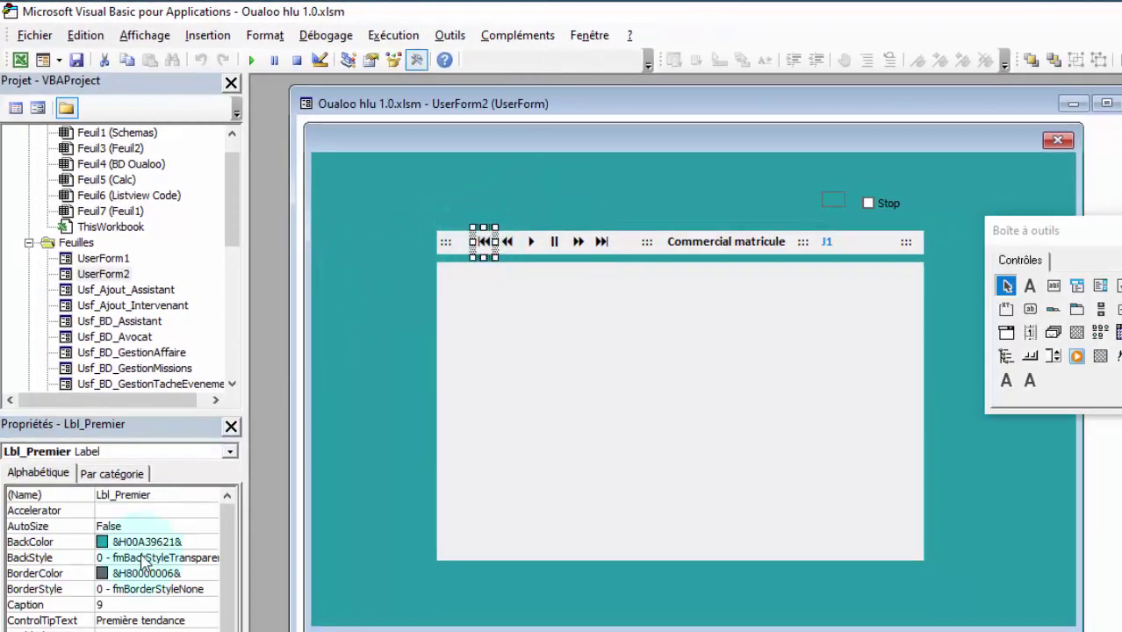
{"action": "left_click", "coordinate": [428, 182]}
{"action": "left_click_drag", "start_coordinate": [428, 182], "coordinate": [551, 212]}
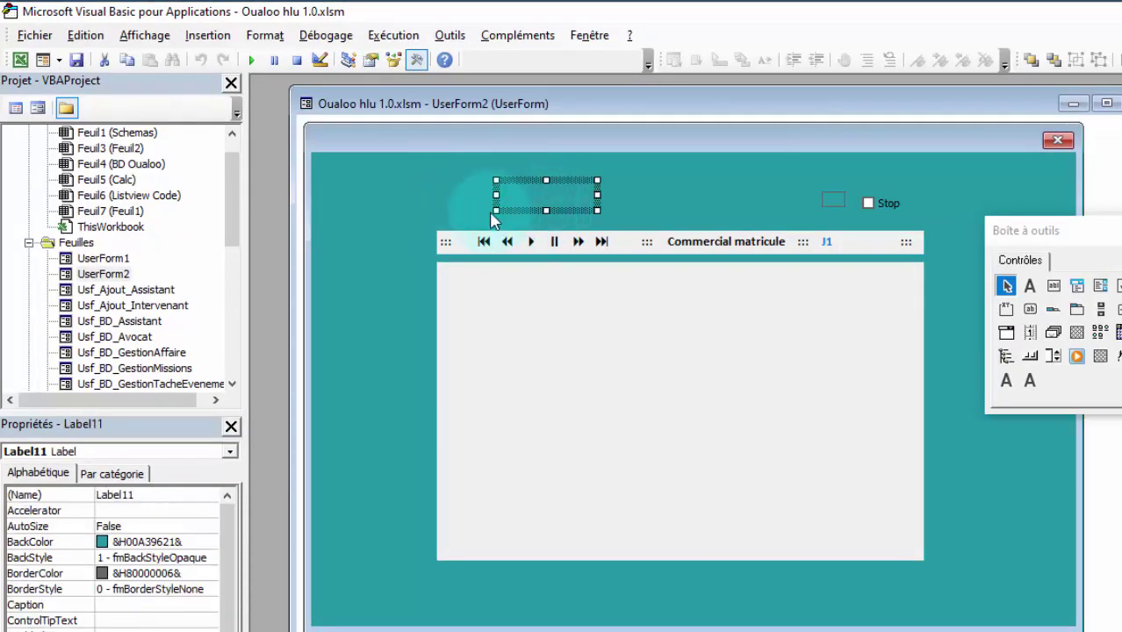
{"action": "left_click", "coordinate": [107, 605]}
{"action": "type", "text": "9"}
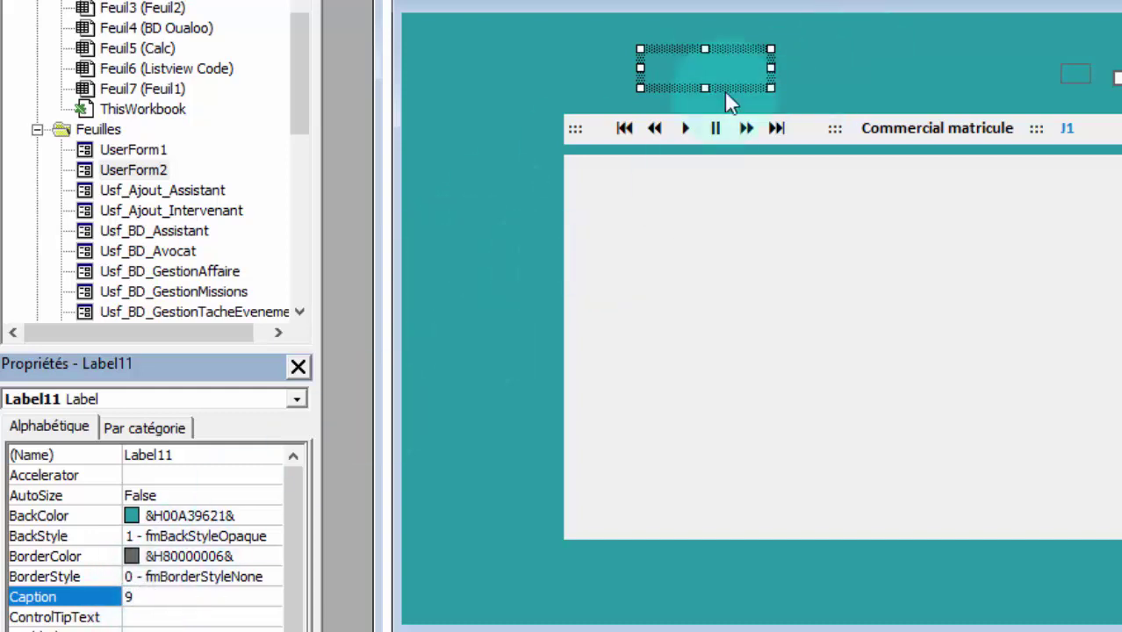
{"action": "left_click", "coordinate": [692, 78]}
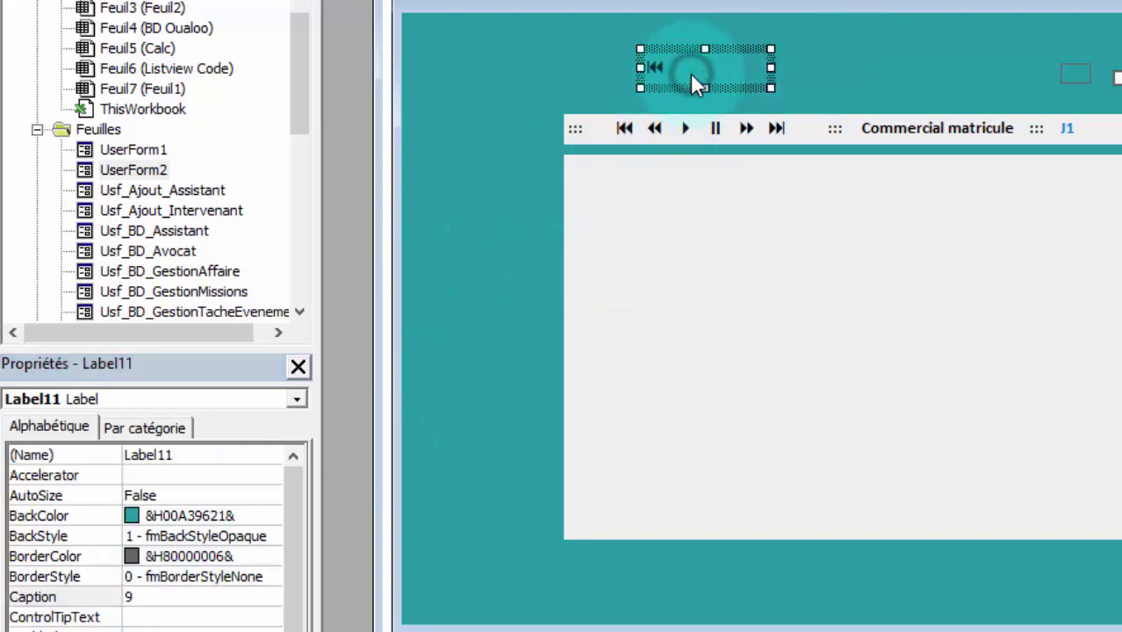
Step: Edit Label11's text in place, trying the digit 5 as a Webdings symbol
{"action": "left_click", "coordinate": [690, 73]}
{"action": "left_click", "coordinate": [794, 69]}
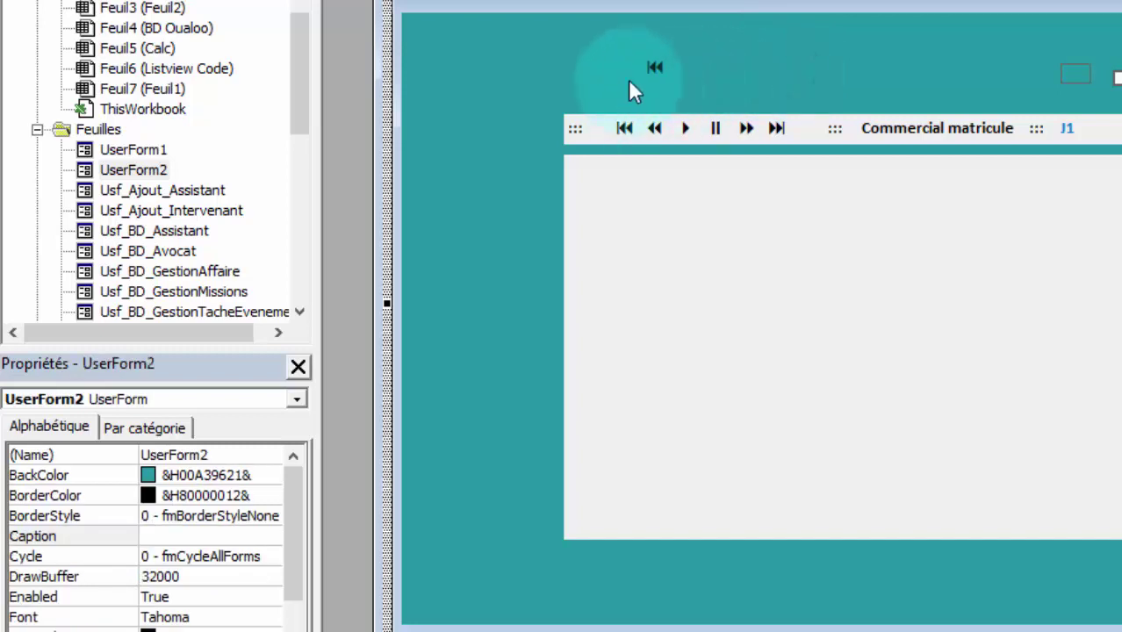
{"action": "left_click", "coordinate": [674, 70]}
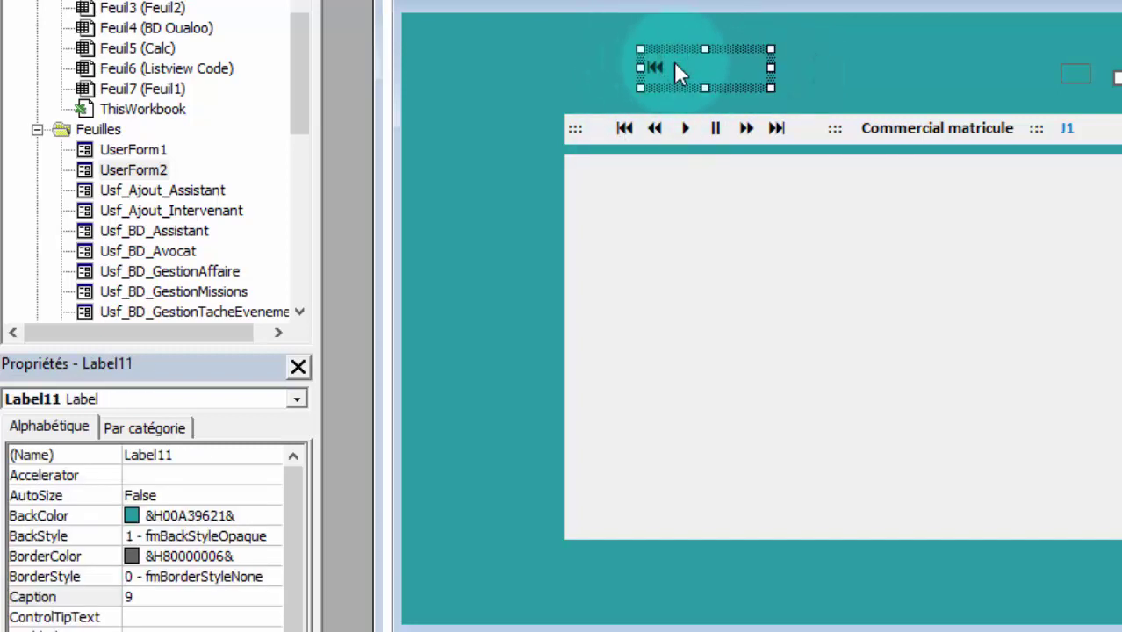
{"action": "left_click", "coordinate": [727, 75]}
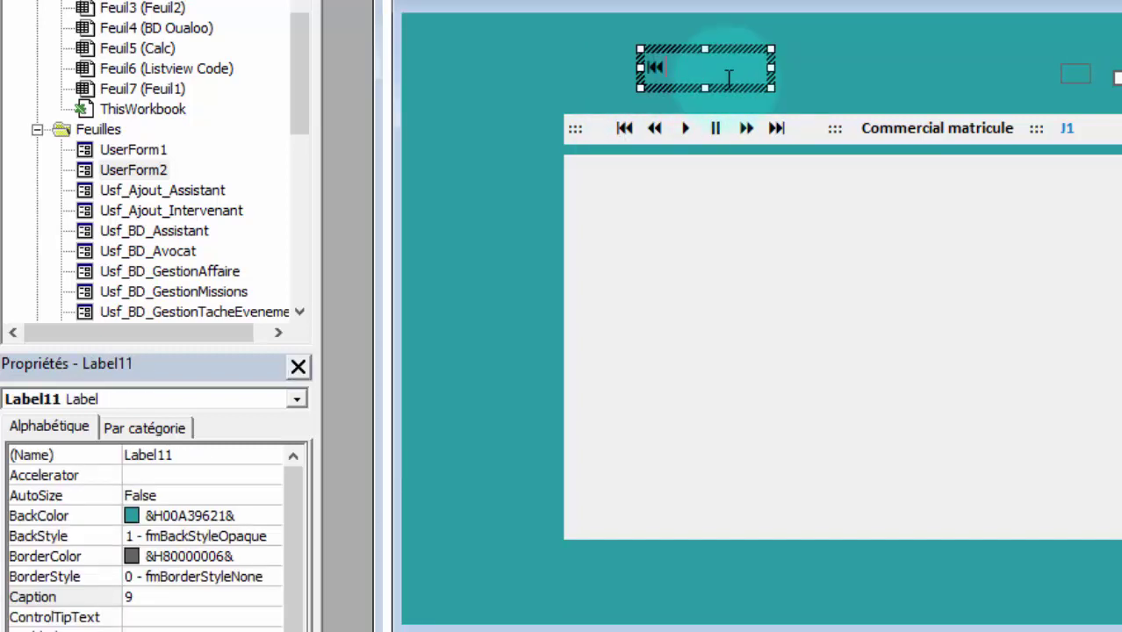
{"action": "type", "text": "8975"}
{"action": "left_click", "coordinate": [751, 49]}
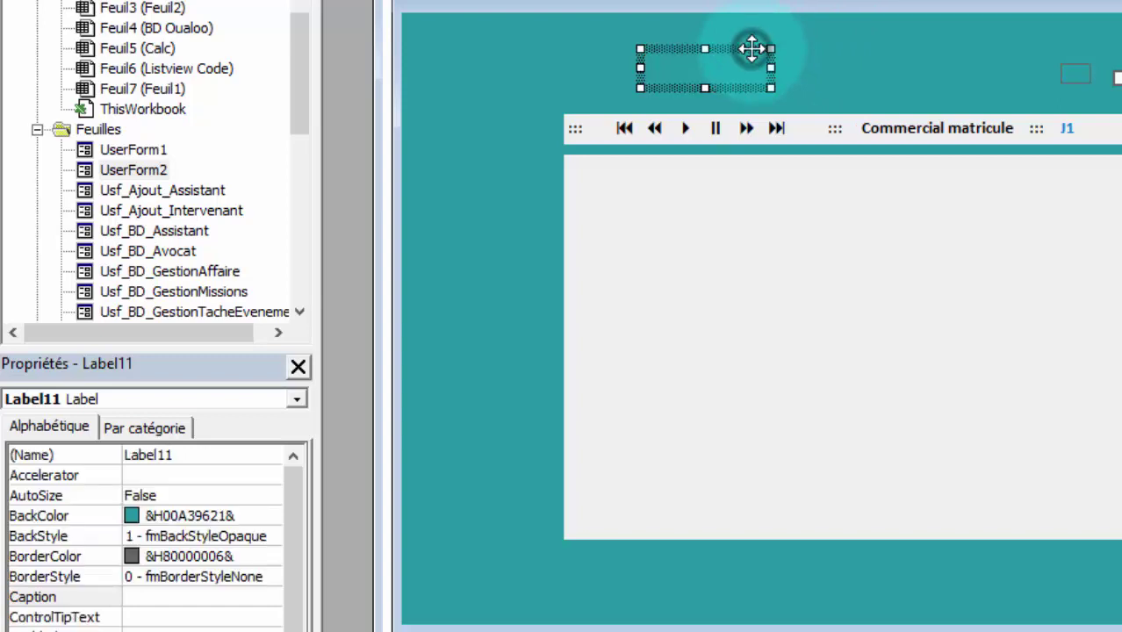
{"action": "left_click", "coordinate": [622, 131]}
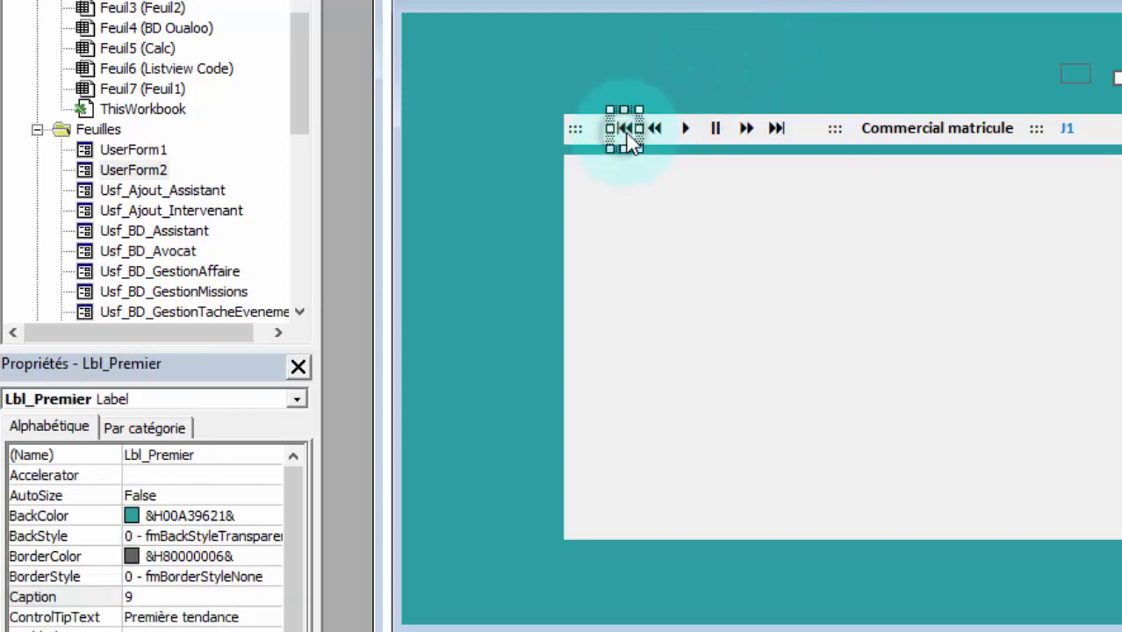
{"action": "left_click", "coordinate": [650, 137]}
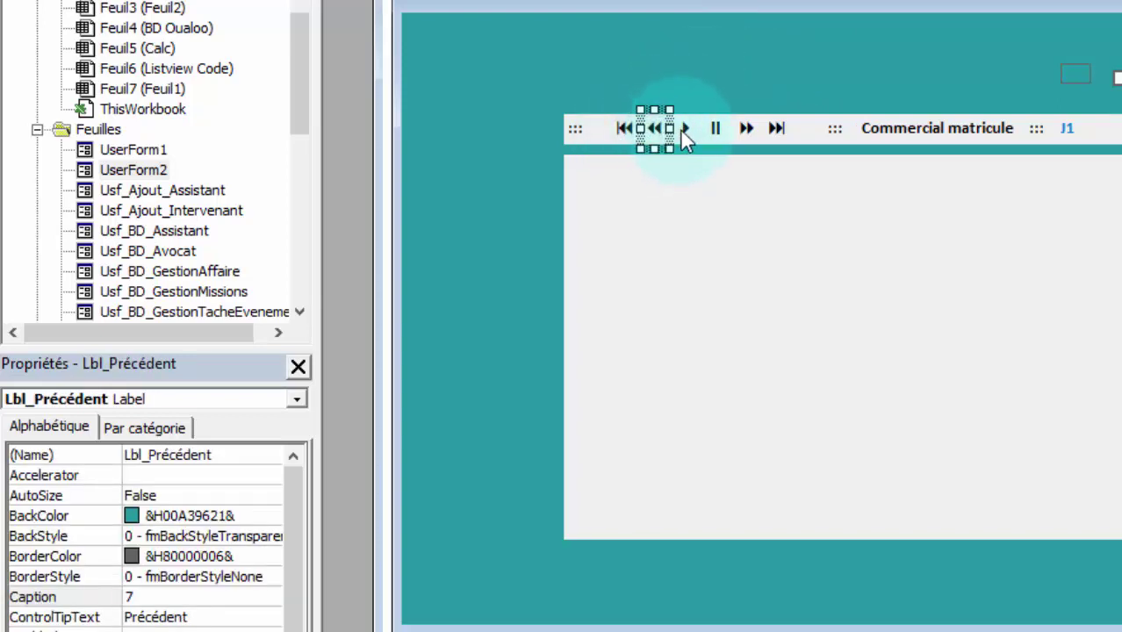
{"action": "left_click", "coordinate": [683, 131]}
{"action": "left_click", "coordinate": [716, 132]}
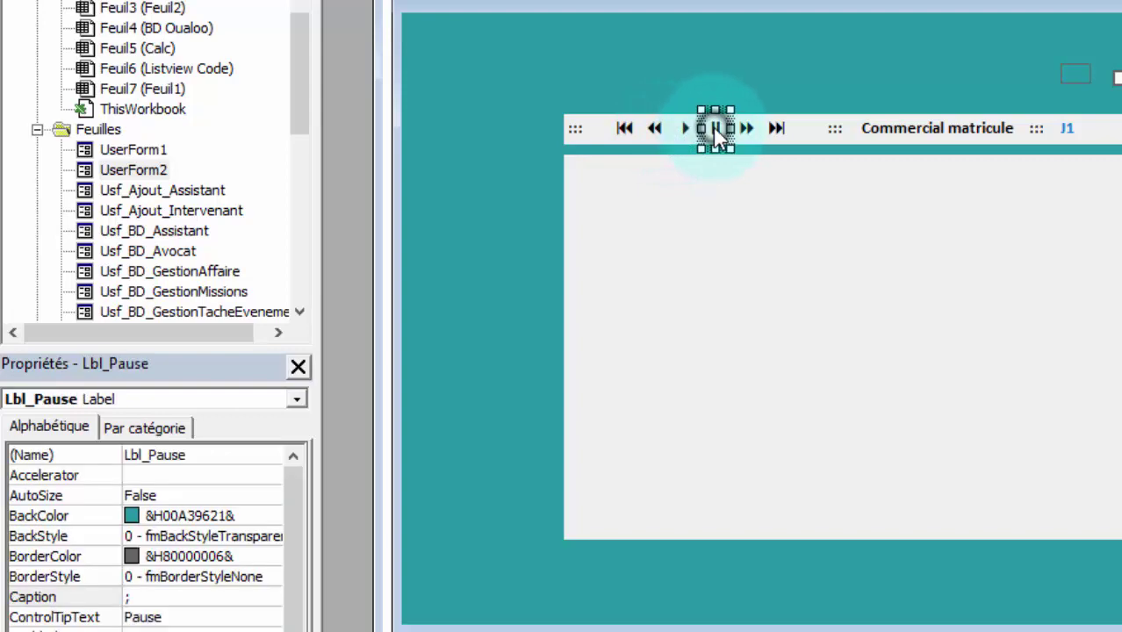
{"action": "left_click", "coordinate": [747, 125]}
{"action": "left_click", "coordinate": [775, 129]}
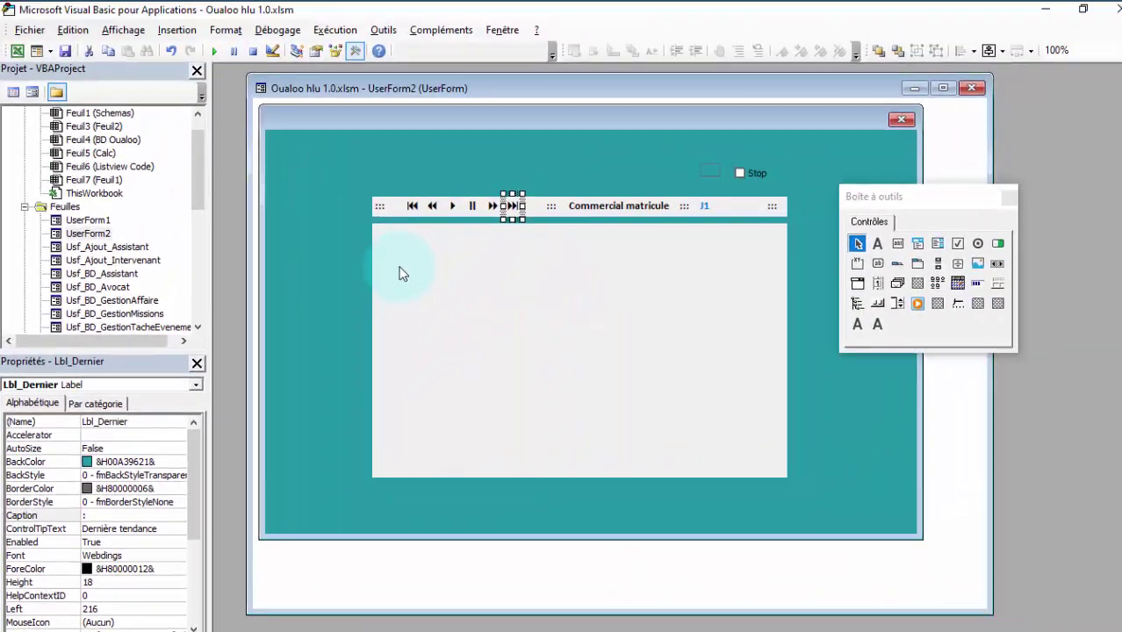
{"action": "left_click", "coordinate": [549, 165]}
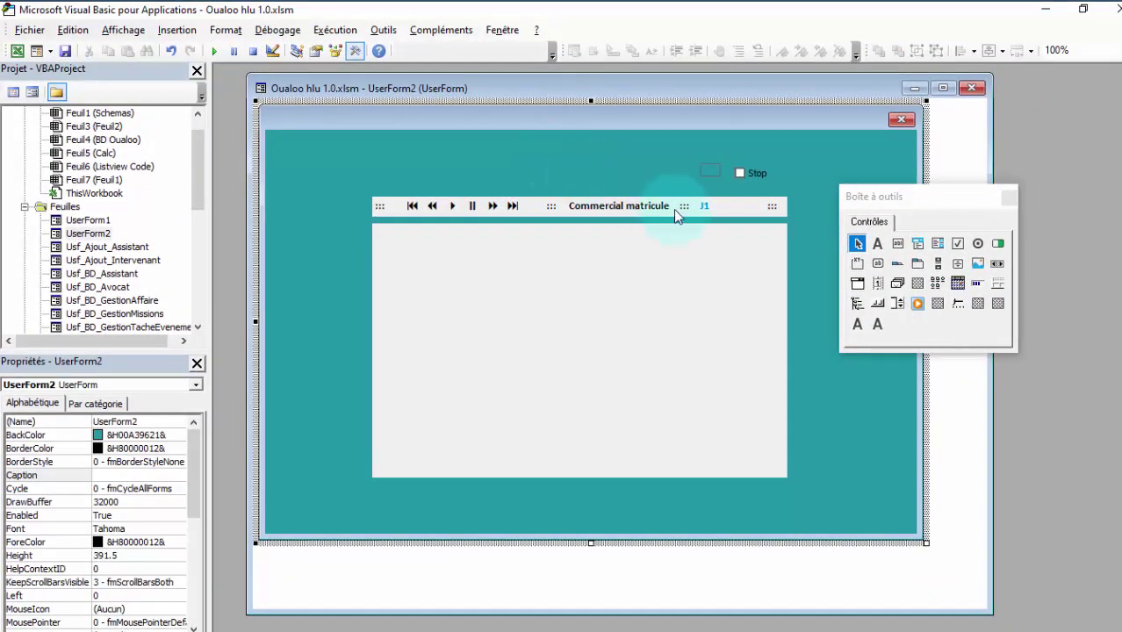
{"action": "left_click", "coordinate": [705, 209]}
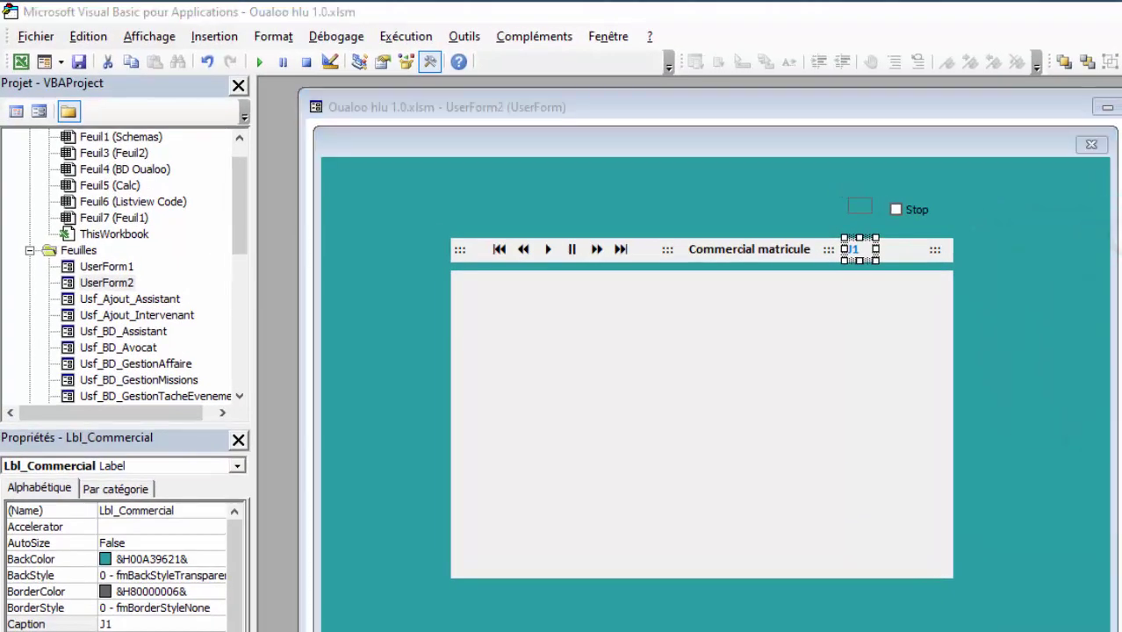
{"action": "left_click", "coordinate": [861, 208]}
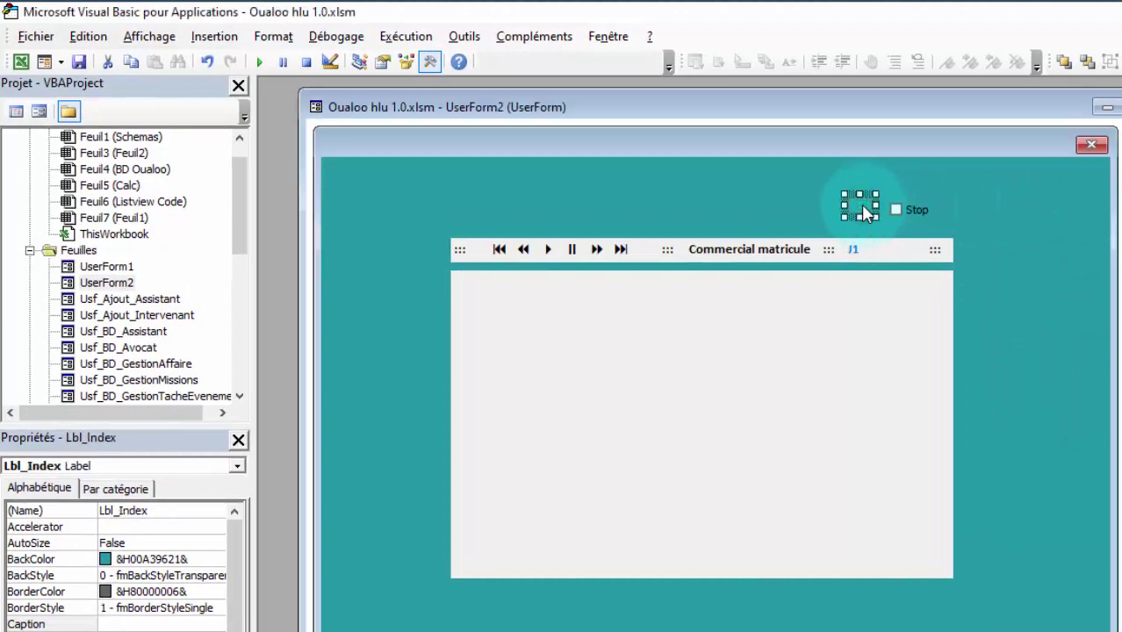
{"action": "left_click_drag", "start_coordinate": [871, 209], "coordinate": [815, 209]}
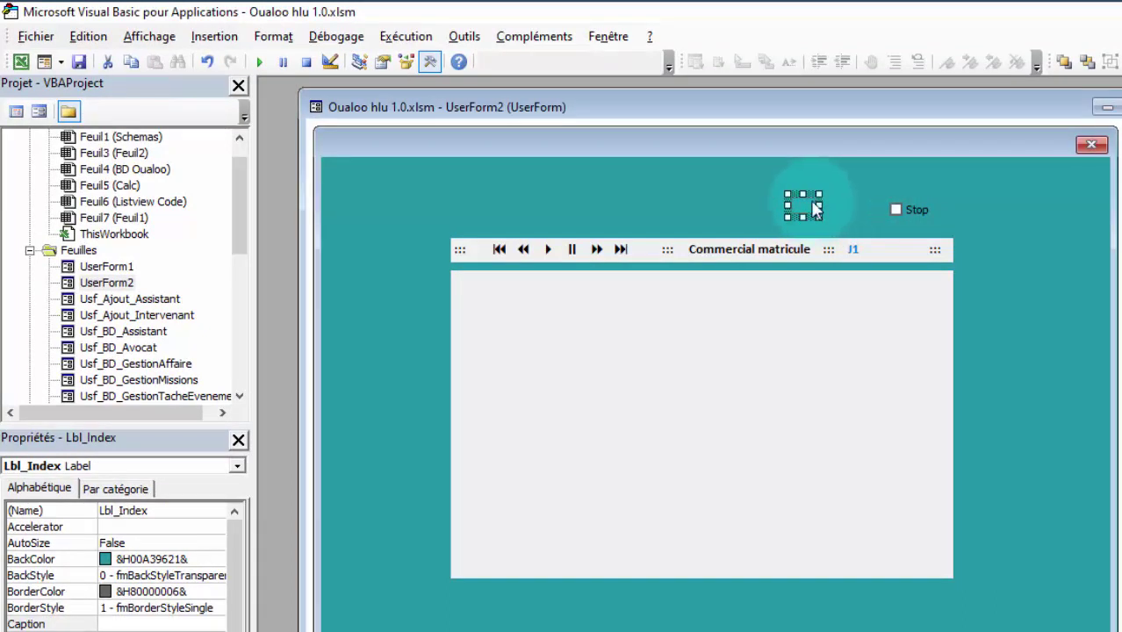
{"action": "key", "text": "ctrl+z"}
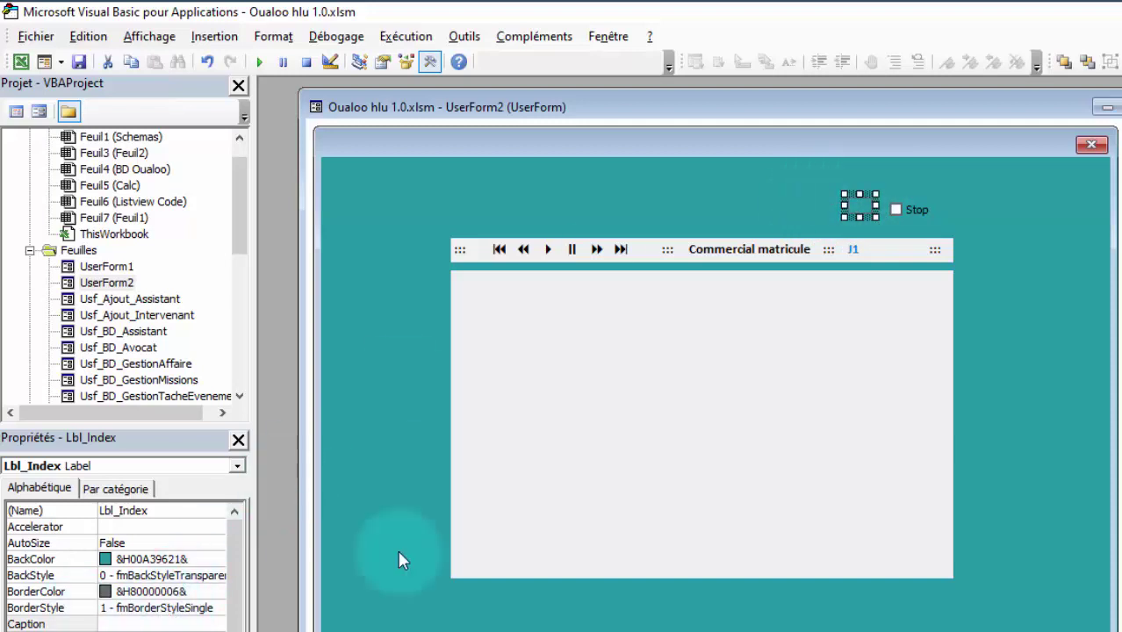
{"action": "left_click", "coordinate": [938, 202]}
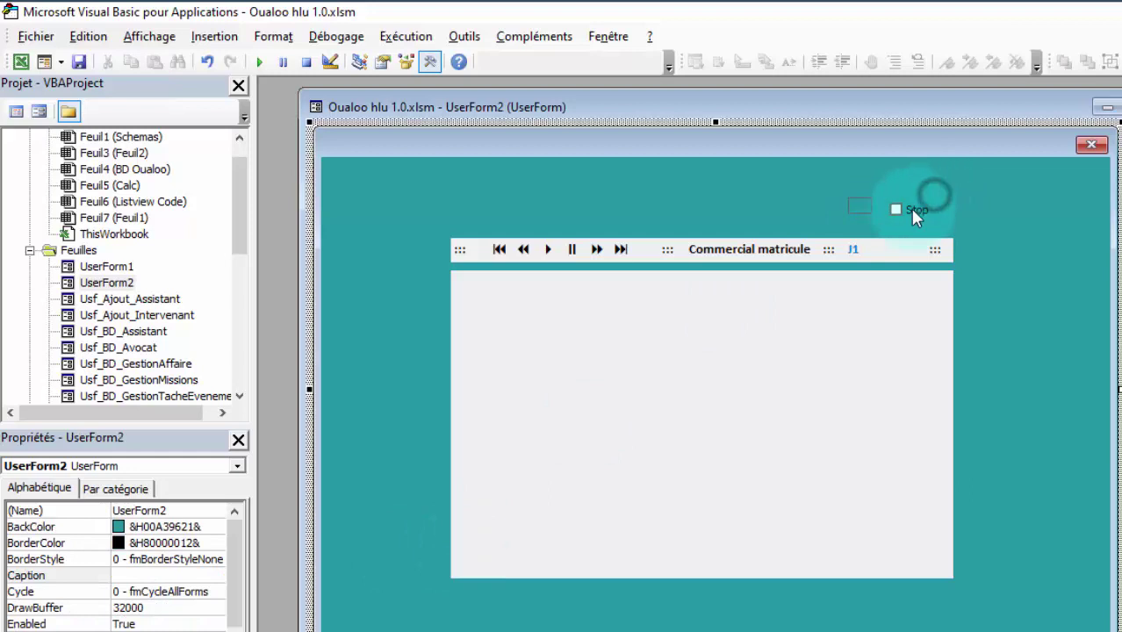
Step: Select the Stop checkbox, then return to the Excel workbook
{"action": "left_click", "coordinate": [905, 208]}
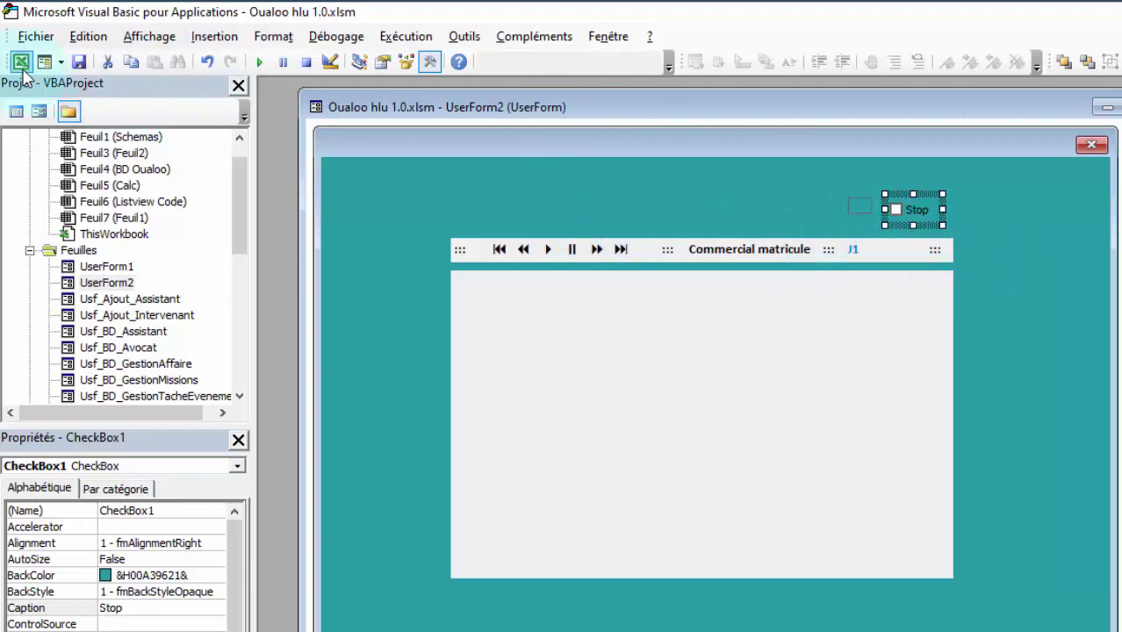
{"action": "left_click", "coordinate": [21, 65]}
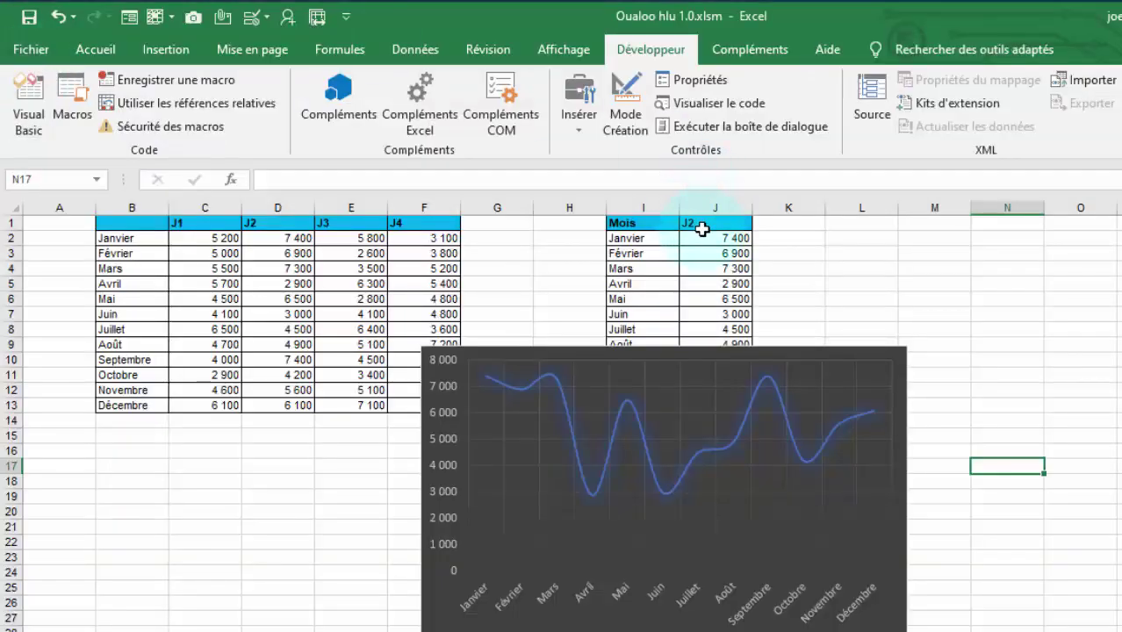
Step: Move the chart lower on the sheet and select the J1 header cell
{"action": "left_click", "coordinate": [702, 229]}
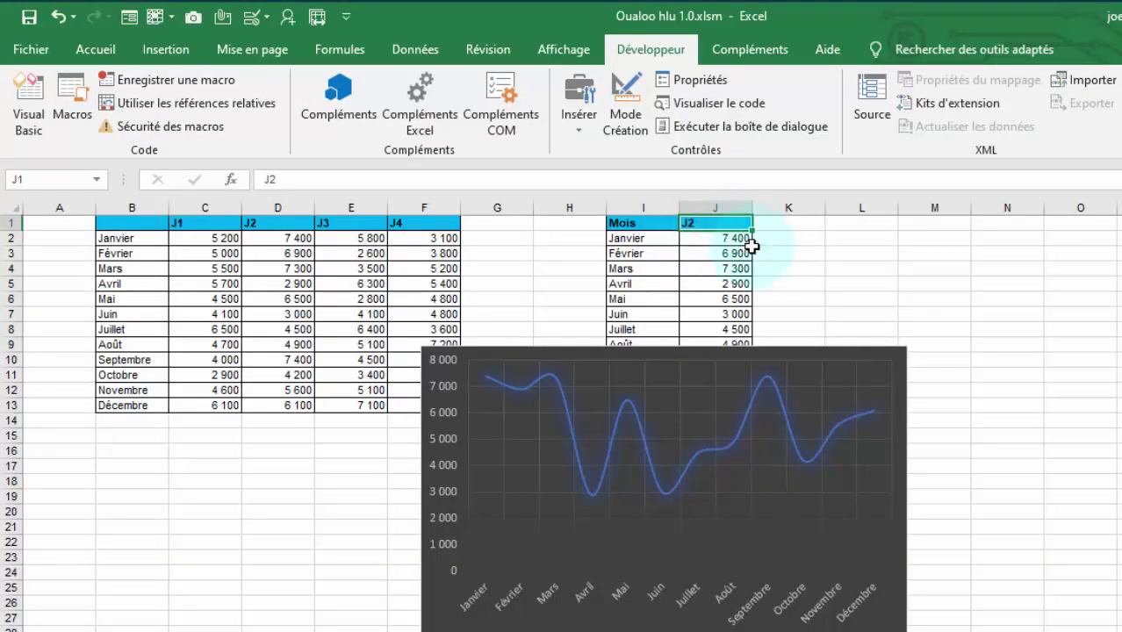
{"action": "left_click", "coordinate": [664, 364]}
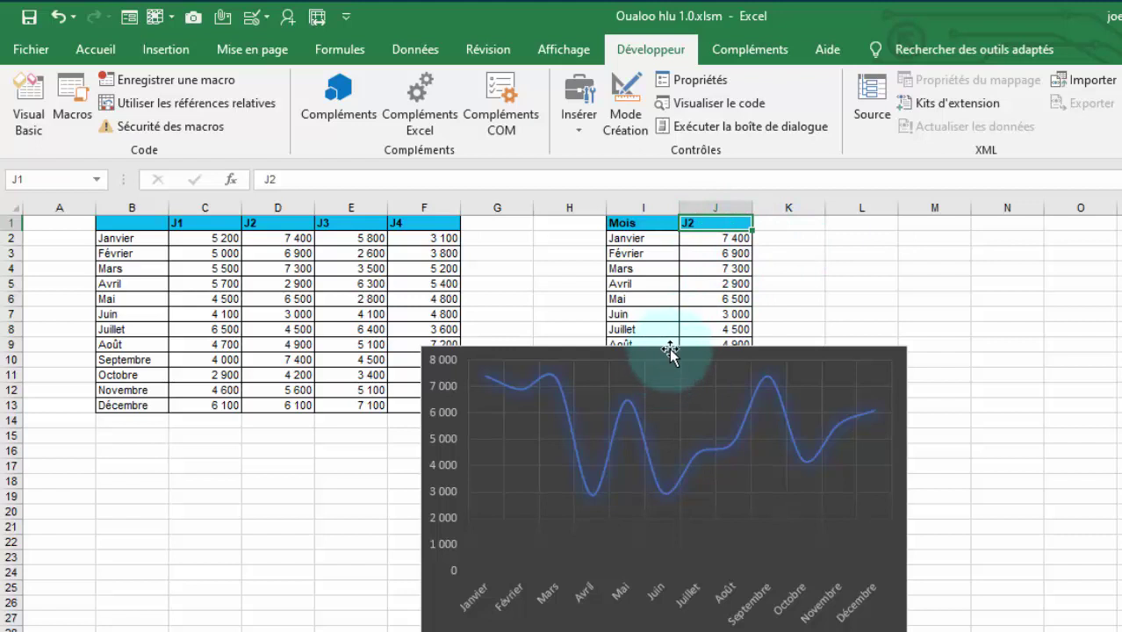
{"action": "left_click_drag", "start_coordinate": [665, 364], "coordinate": [686, 494]}
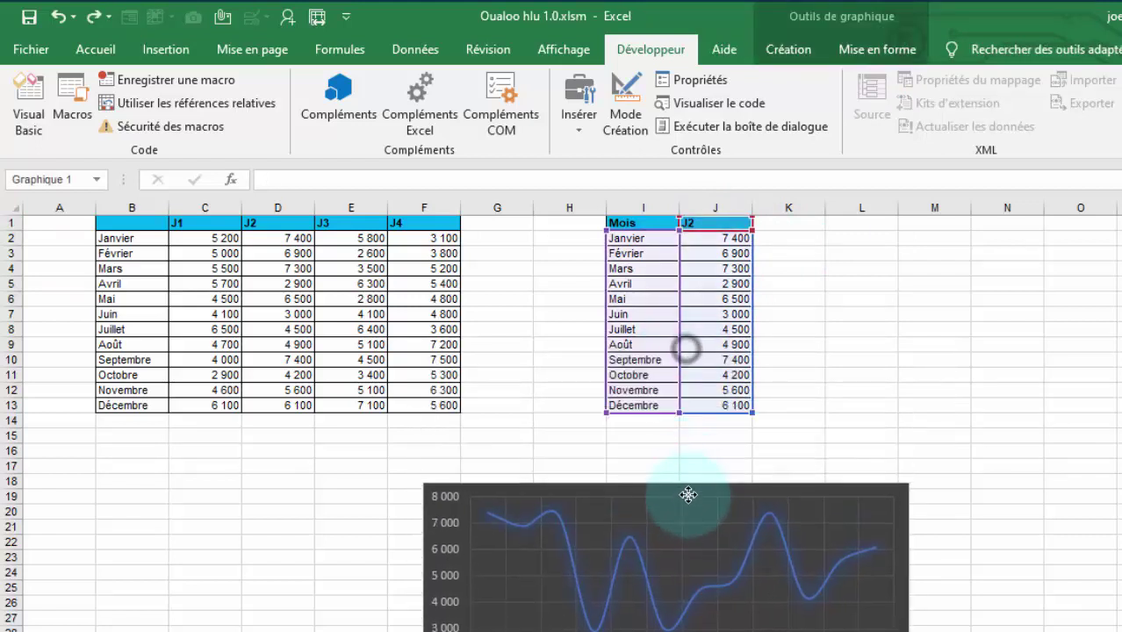
{"action": "left_click", "coordinate": [798, 316]}
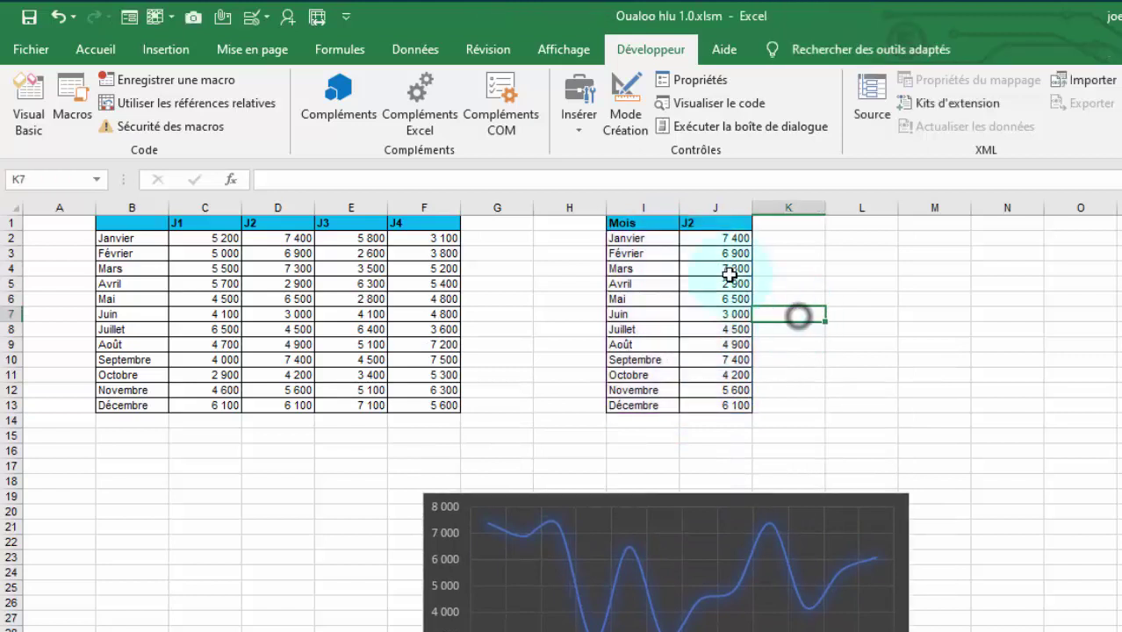
{"action": "left_click", "coordinate": [696, 223]}
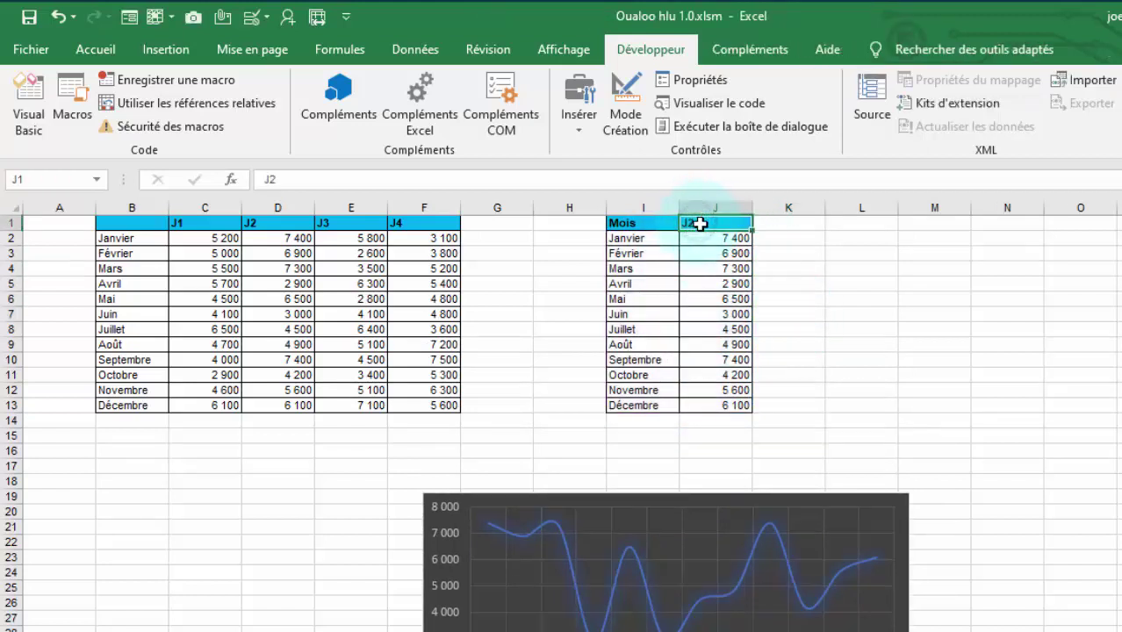
{"action": "left_click", "coordinate": [29, 107]}
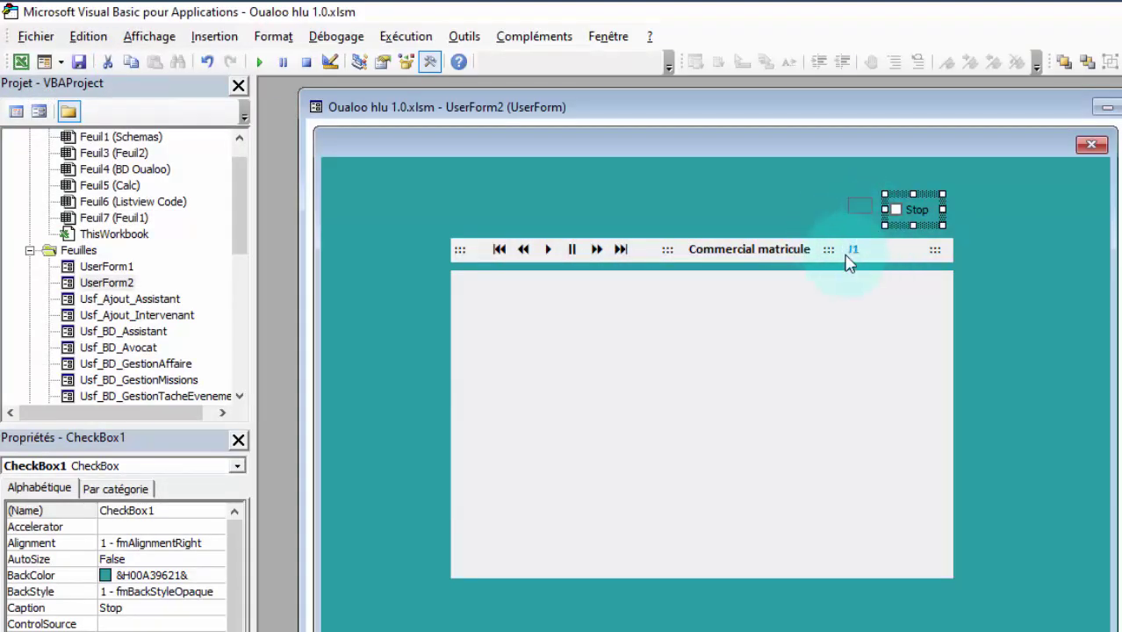
Step: Change the J1 header from J2 to J3 and move the chart up to start at row 14
{"action": "left_click", "coordinate": [21, 63]}
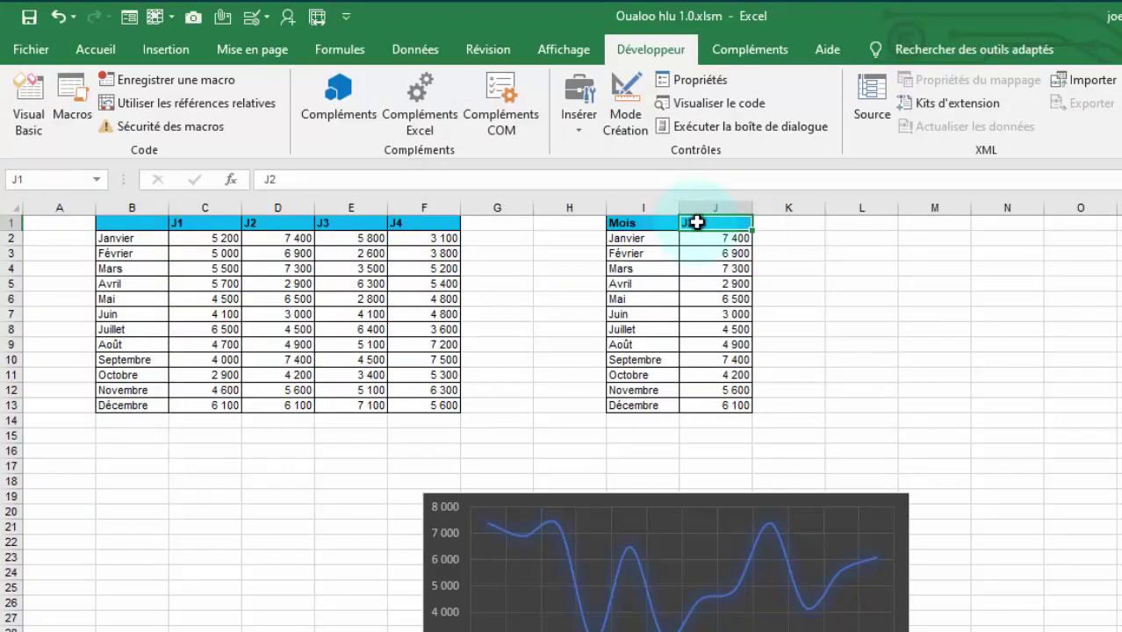
{"action": "left_click", "coordinate": [484, 177]}
{"action": "key", "text": "BackSpace"}
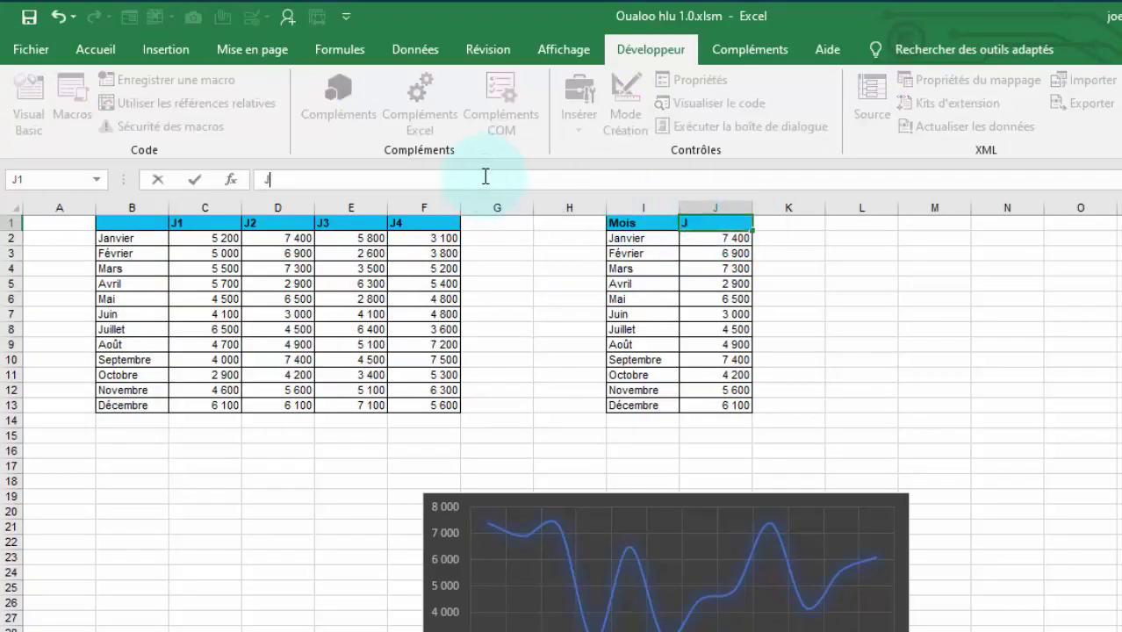
{"action": "type", "text": "3"}
{"action": "key", "text": "Return"}
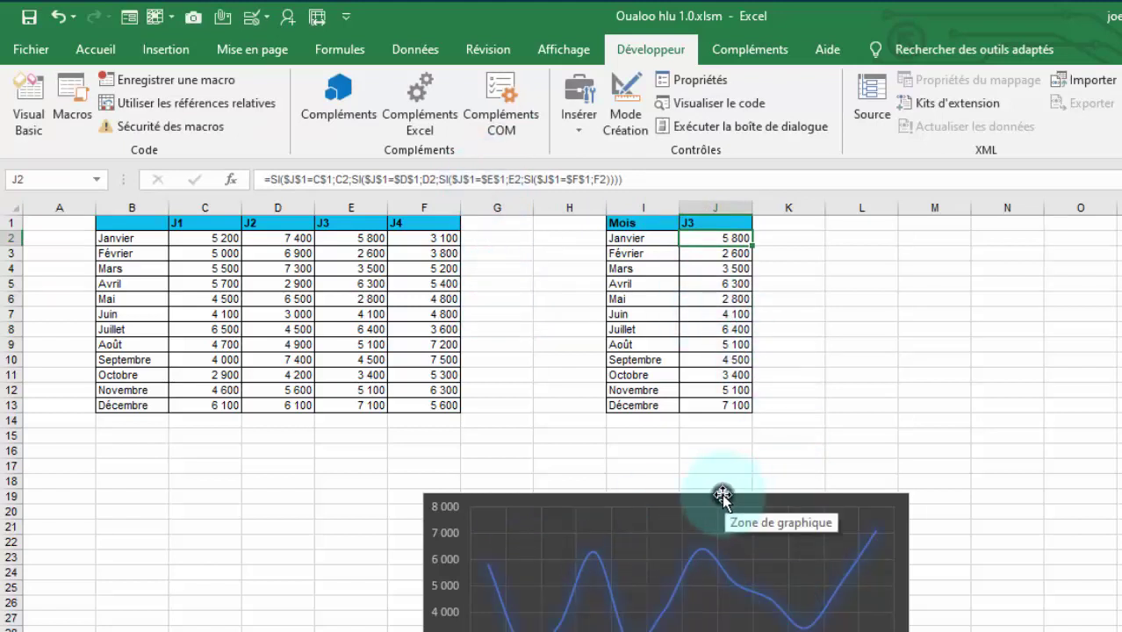
{"action": "left_click_drag", "start_coordinate": [723, 493], "coordinate": [738, 428]}
{"action": "left_click", "coordinate": [799, 376]}
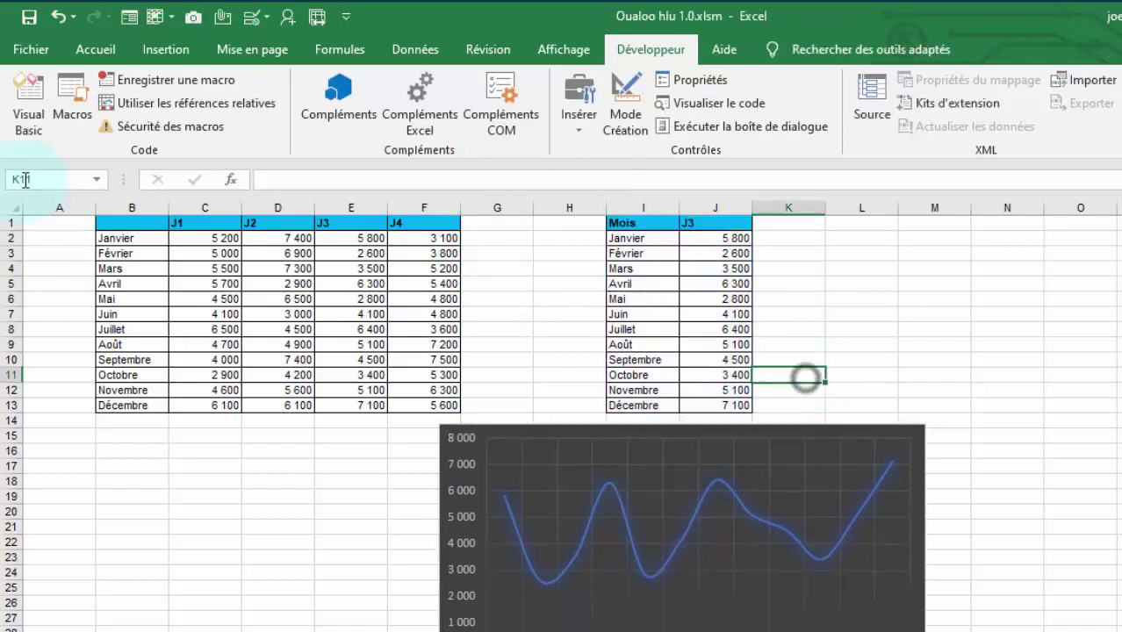
{"action": "left_click", "coordinate": [19, 117]}
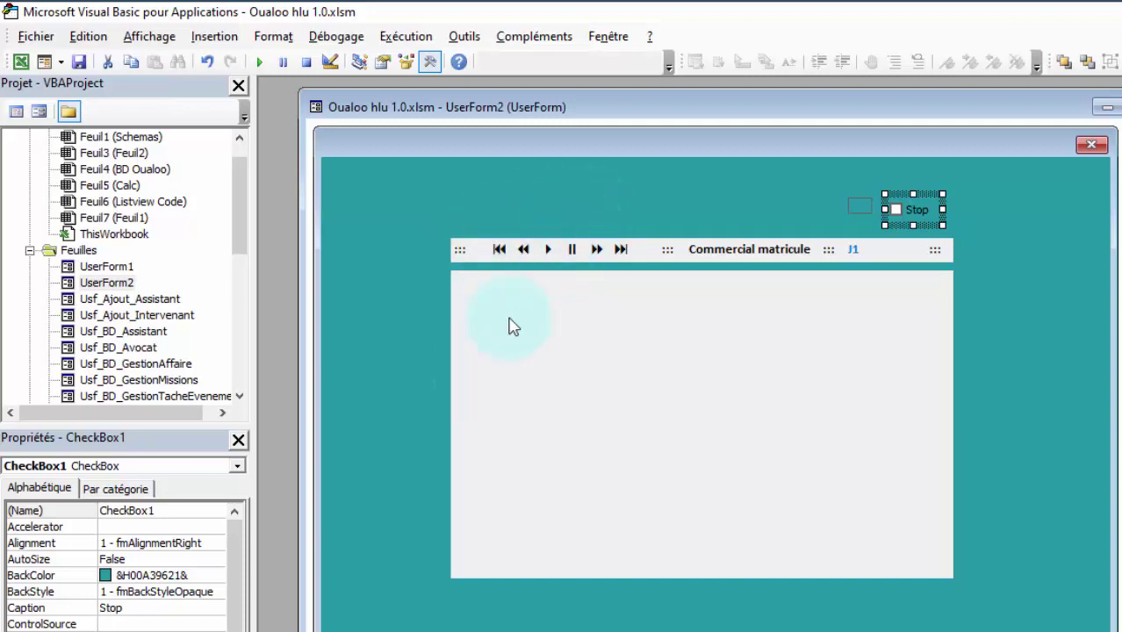
Step: Nudge the Stop checkbox (CheckBox1) up level with the index label, then select Lbl_Dernier
{"action": "left_click", "coordinate": [1032, 214]}
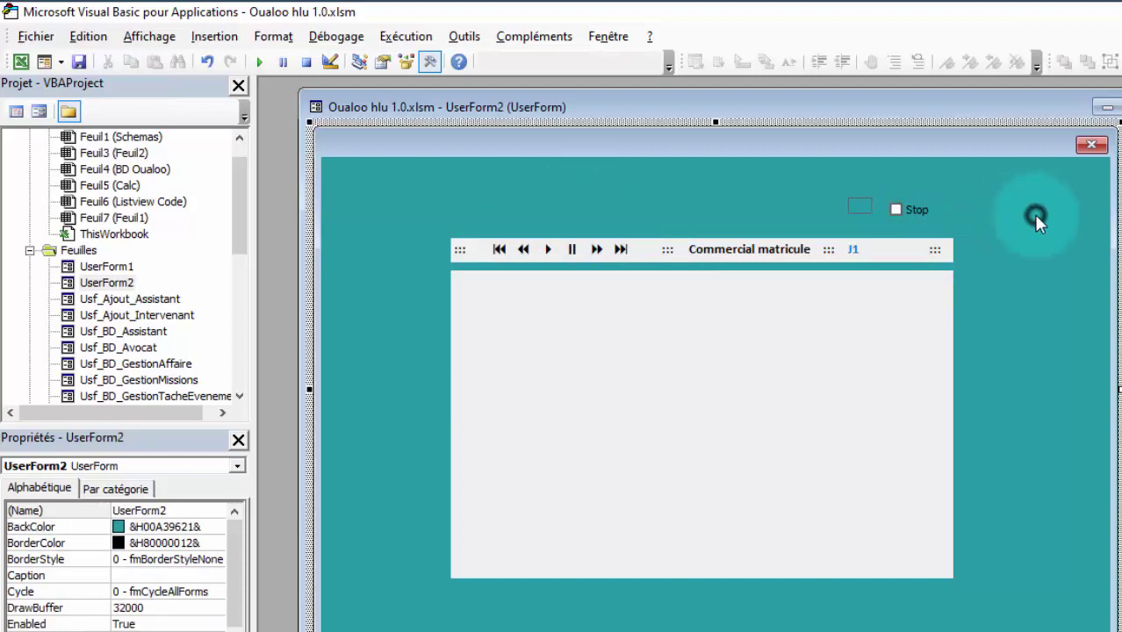
{"action": "left_click", "coordinate": [915, 211]}
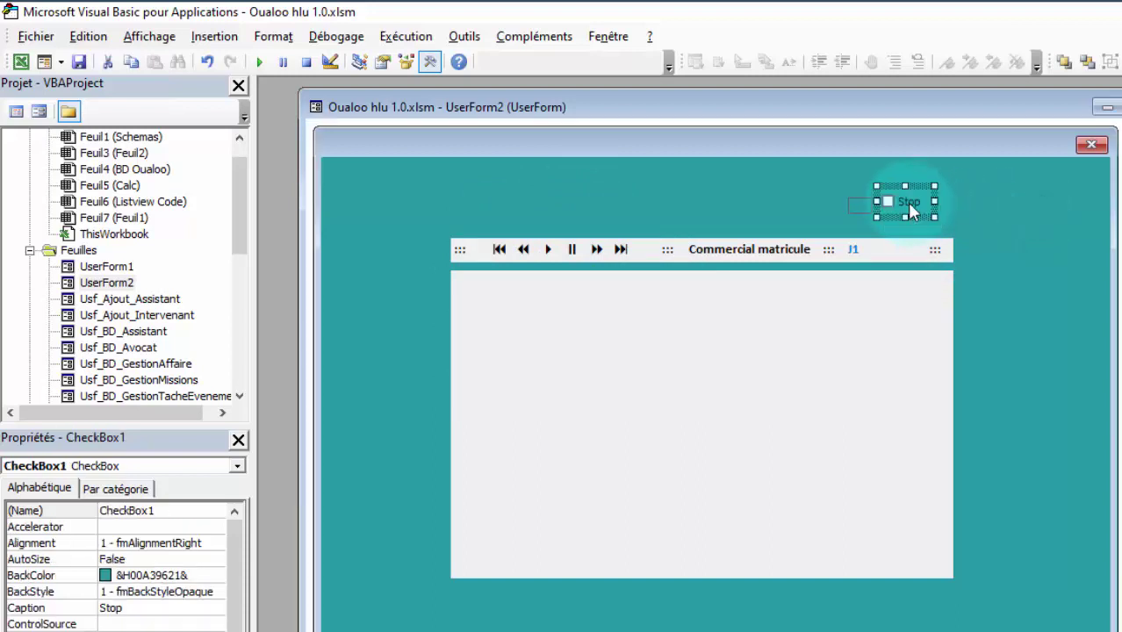
{"action": "left_click", "coordinate": [969, 211]}
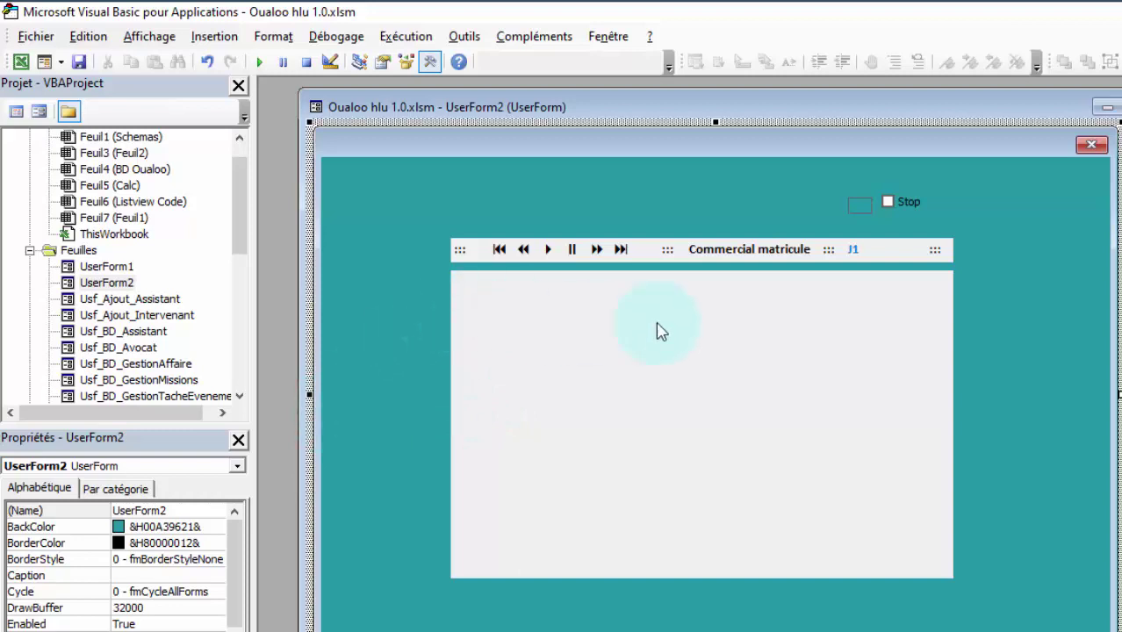
{"action": "left_click", "coordinate": [621, 251]}
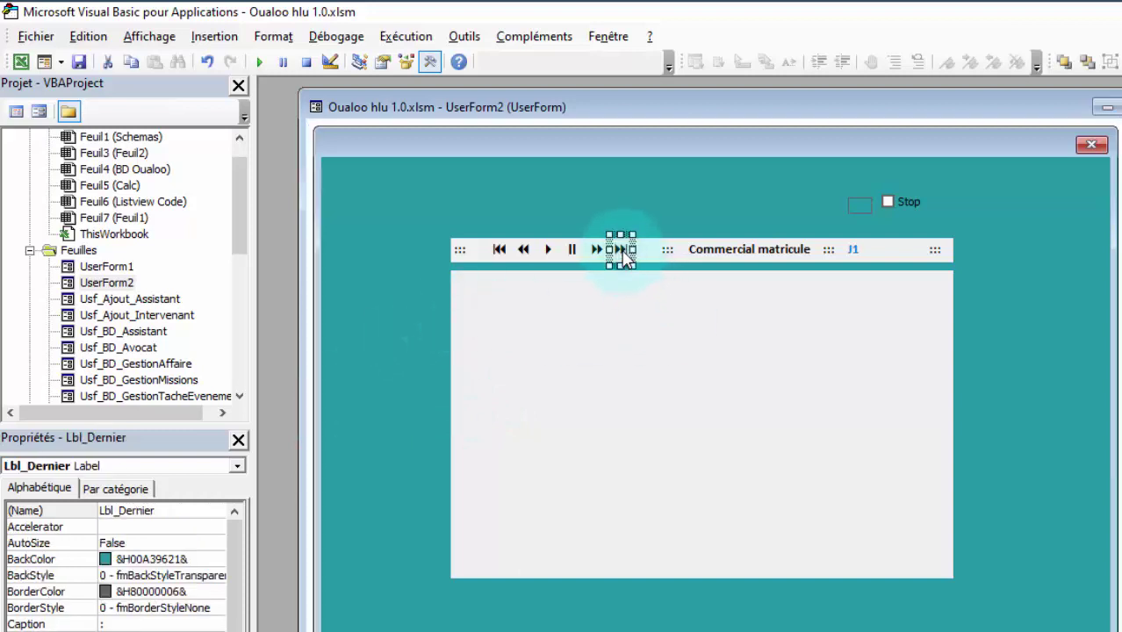
Step: In the Lbl_Dernier_Click procedure, declare i As Integer and f As Worksheet
{"action": "double_click", "coordinate": [622, 251]}
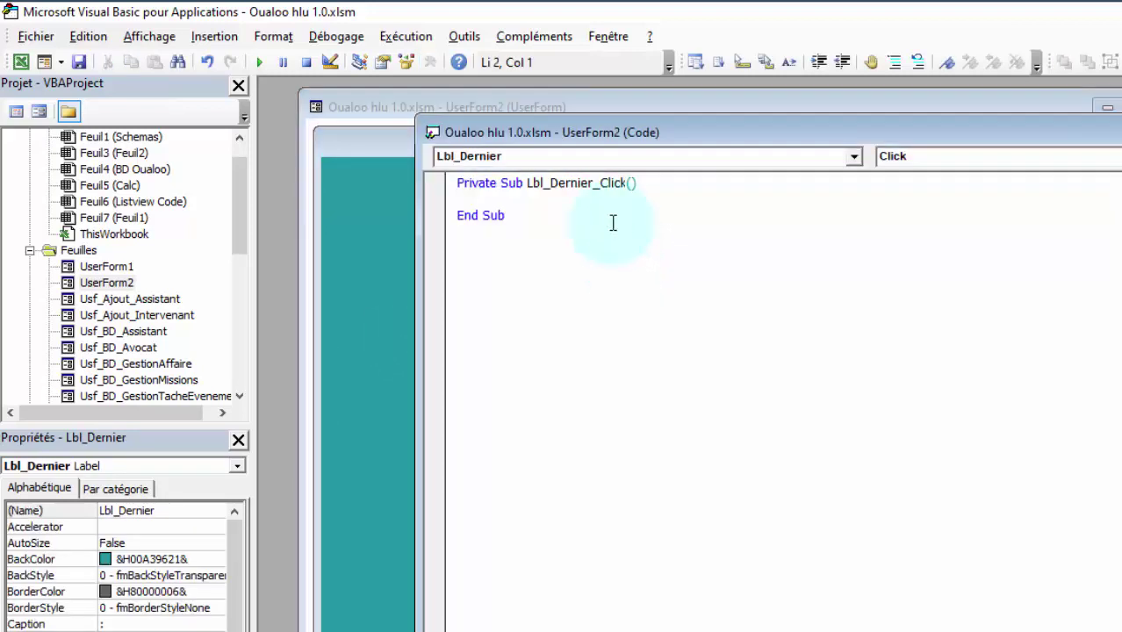
{"action": "mouse_move", "coordinate": [738, 132]}
{"action": "left_mouse_down"}
{"action": "mouse_move", "coordinate": [617, 122]}
{"action": "mouse_move", "coordinate": [604, 227]}
{"action": "left_mouse_up"}
{"action": "type", "text": "dim"}
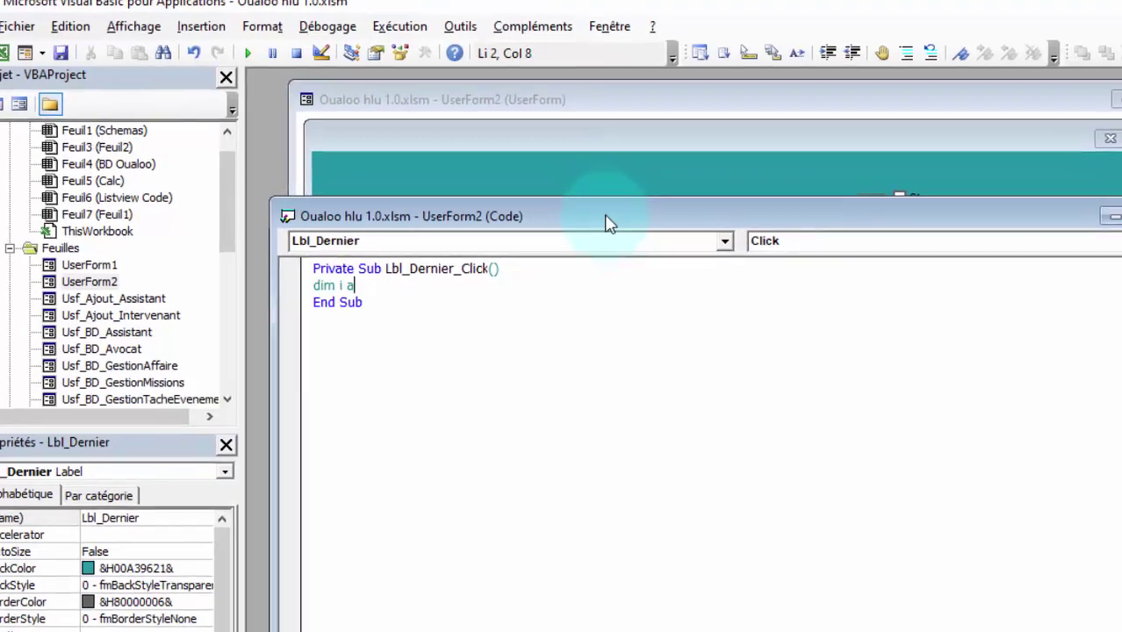
{"action": "type", "text": "i as int"}
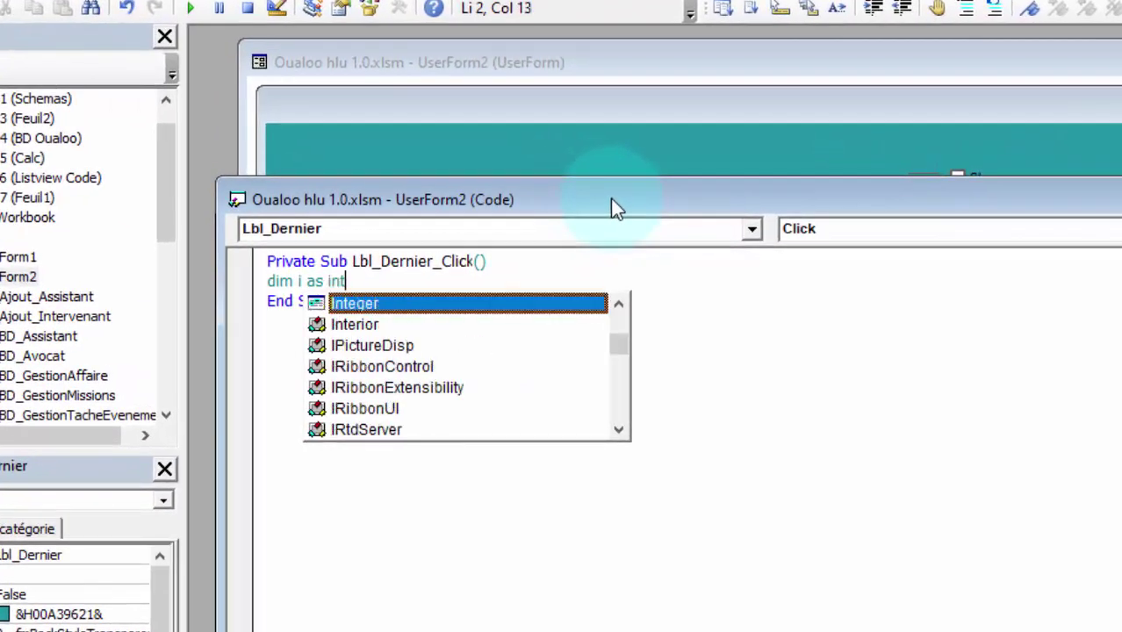
{"action": "key", "text": "Tab"}
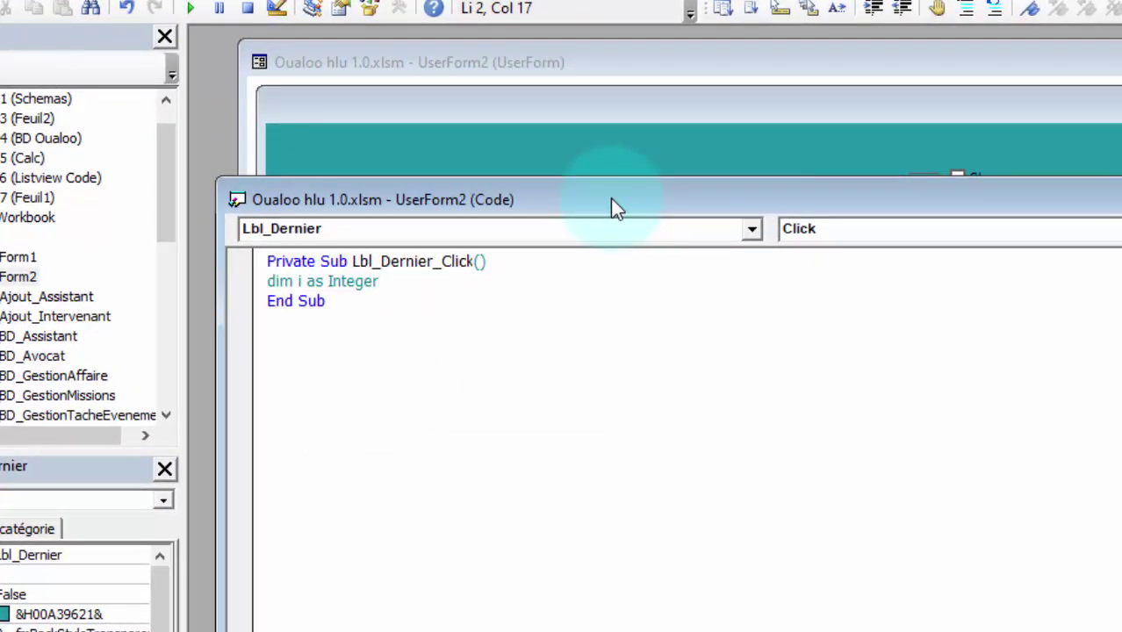
{"action": "key", "text": "Return"}
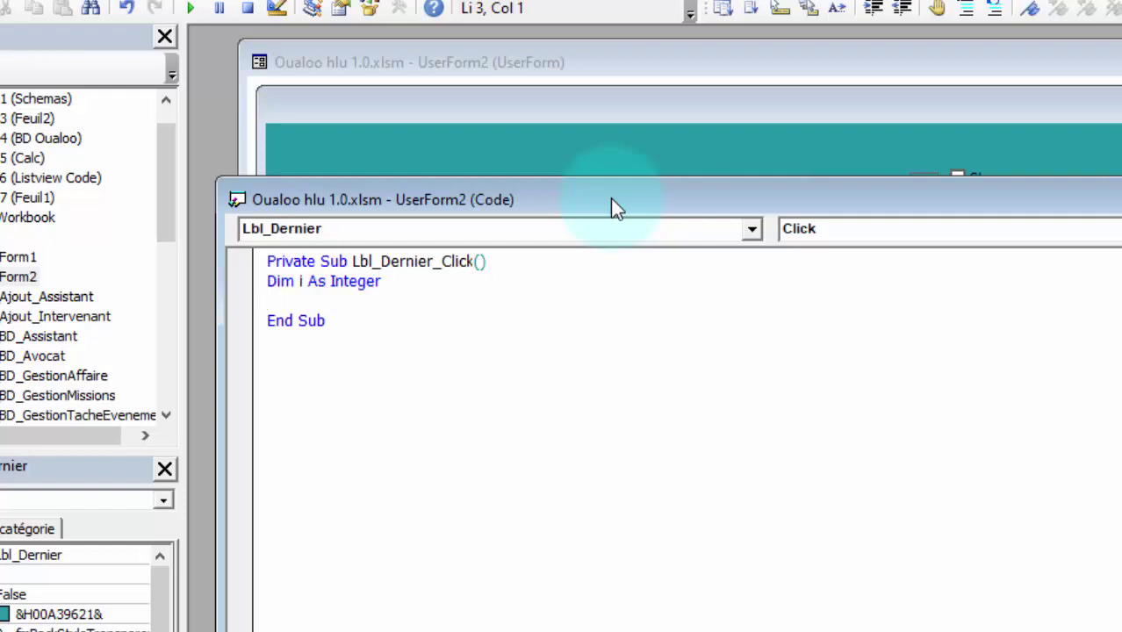
{"action": "type", "text": "dim"}
{"action": "type", "text": " as wo"}
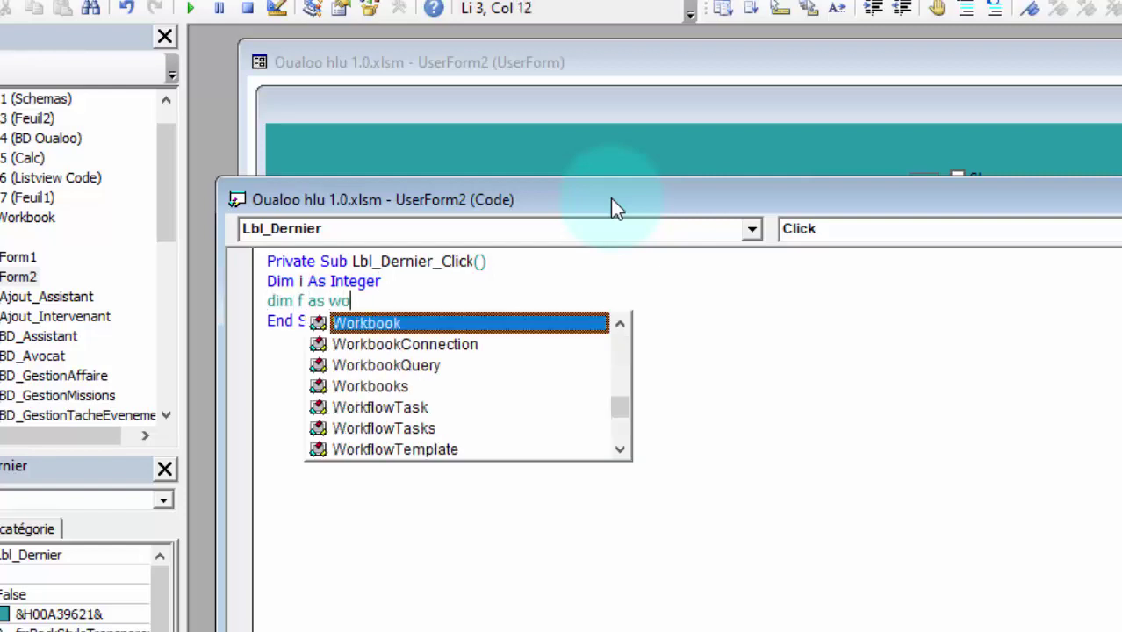
{"action": "type", "text": "rksh"}
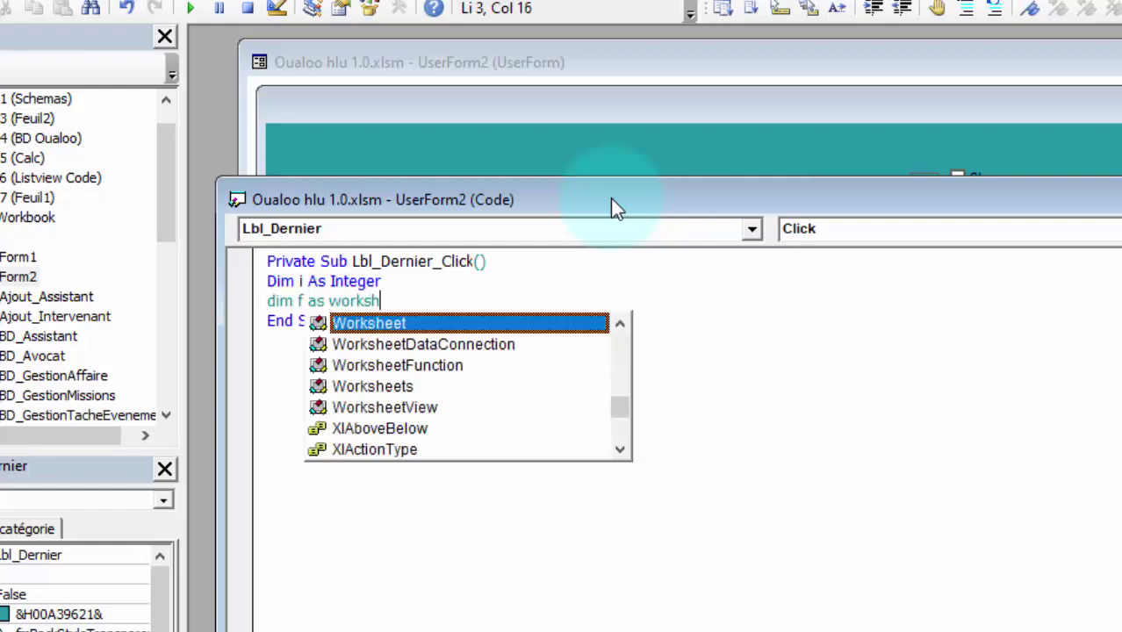
{"action": "key", "text": "Tab"}
{"action": "key", "text": "Return"}
{"action": "key", "text": "Return"}
{"action": "key", "text": "Return"}
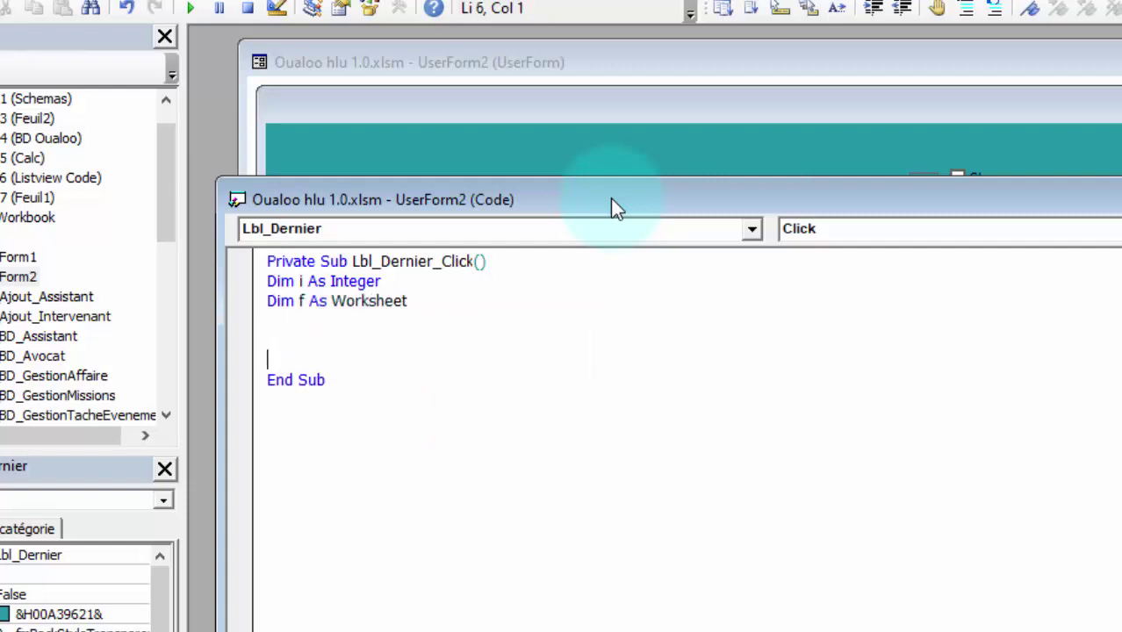
{"action": "left_click", "coordinate": [693, 88]}
Step: Read the Play label's and CheckBox1's names in Properties, then move the form designer aside
{"action": "left_click", "coordinate": [574, 155]}
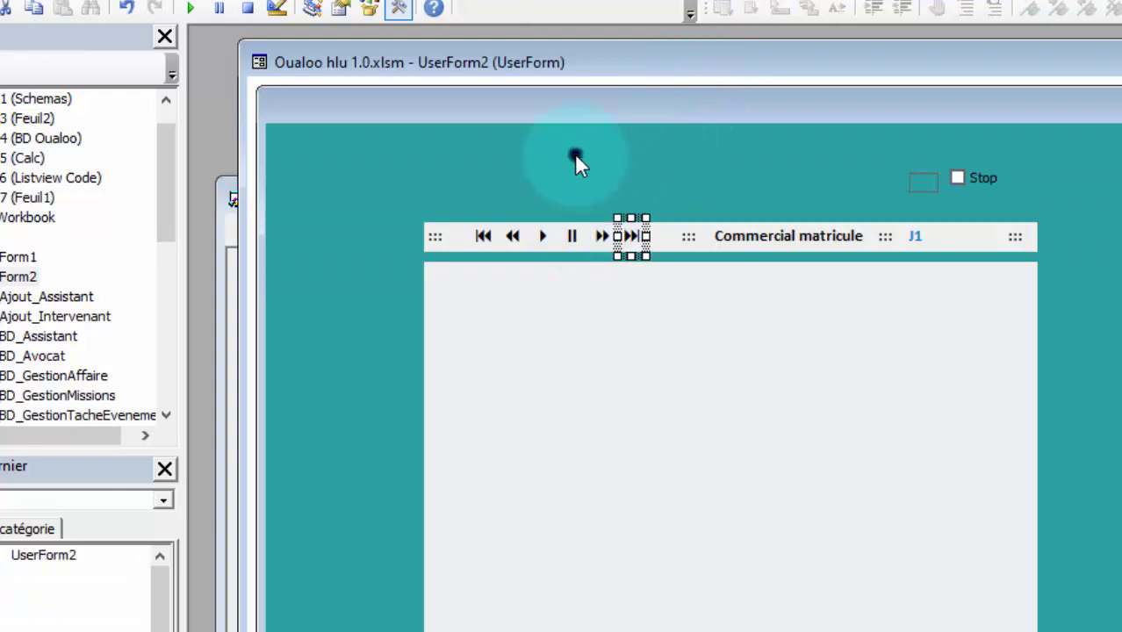
{"action": "left_click", "coordinate": [542, 236]}
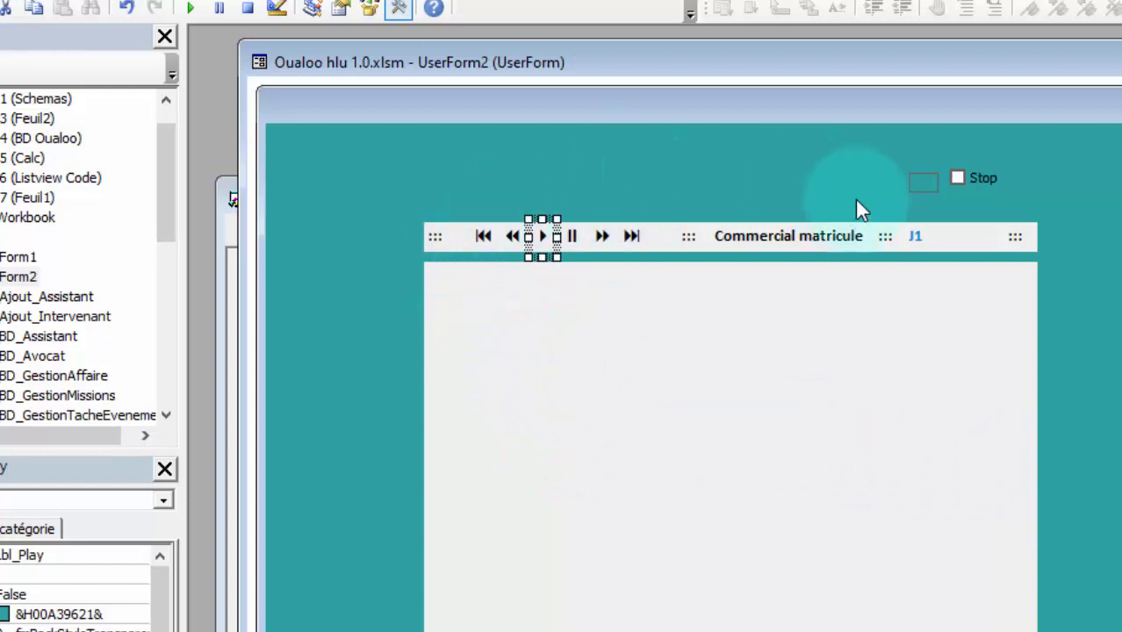
{"action": "left_click", "coordinate": [969, 182]}
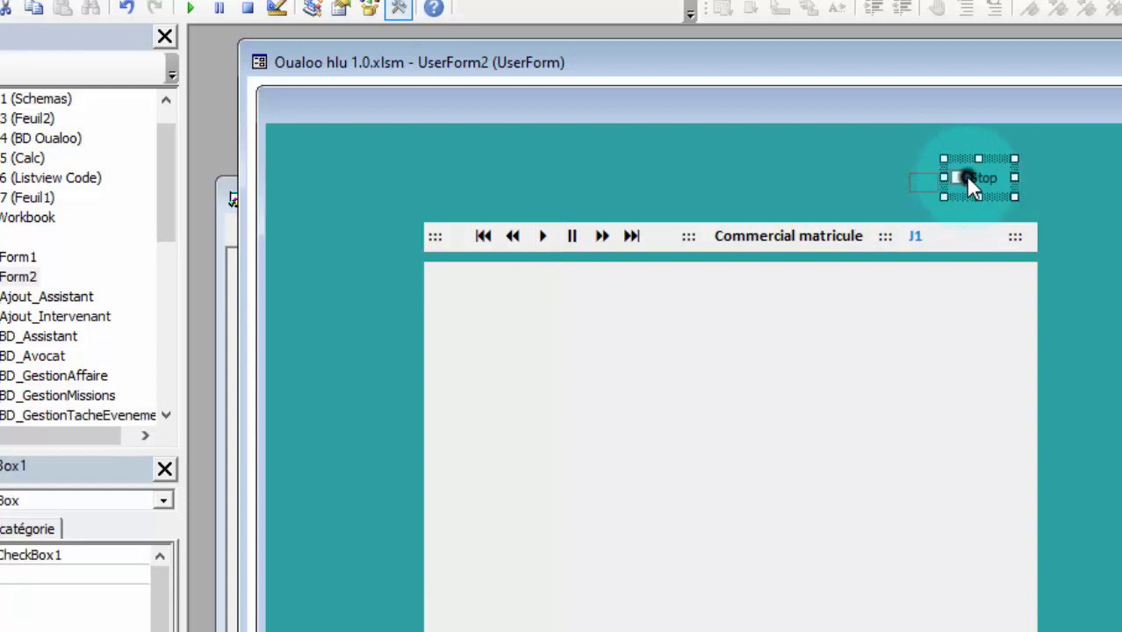
{"action": "left_click_drag", "start_coordinate": [746, 67], "coordinate": [961, 261]}
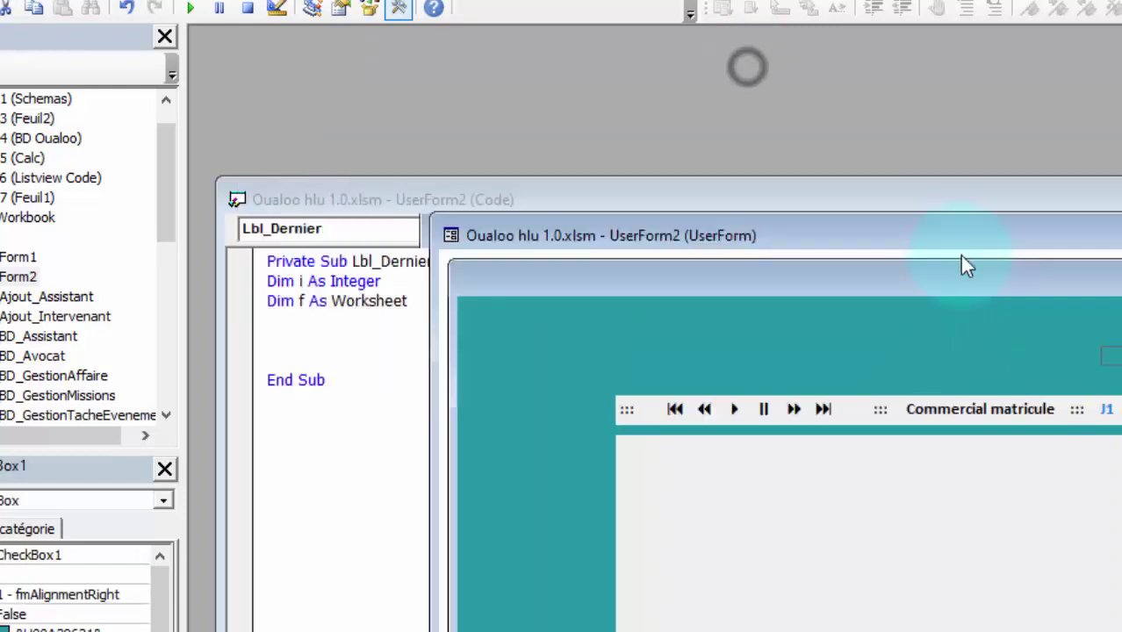
Step: Add the line Me.CheckBox1 = True to the Lbl_Dernier_Click procedure
{"action": "left_click", "coordinate": [351, 199]}
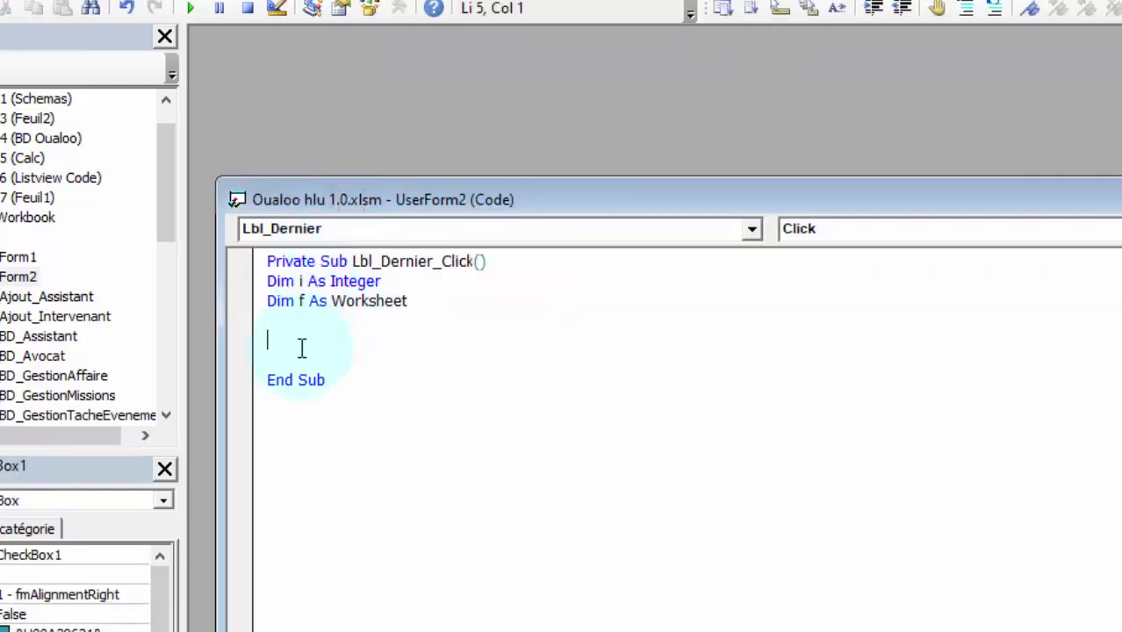
{"action": "type", "text": "me.che"}
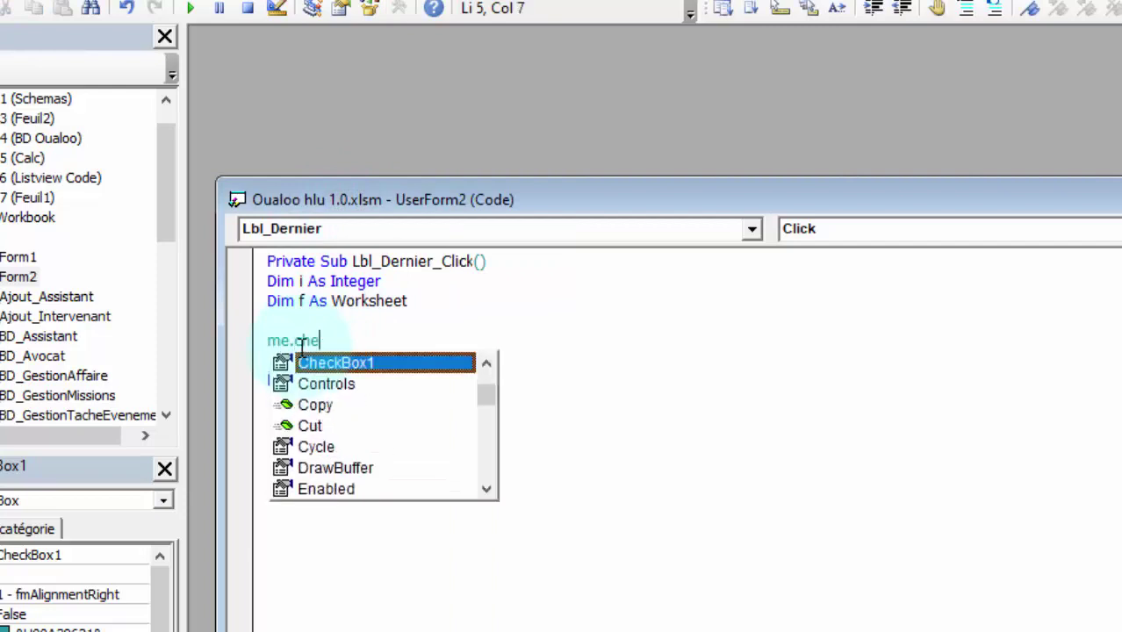
{"action": "key", "text": "Tab"}
{"action": "type", "text": "rue"}
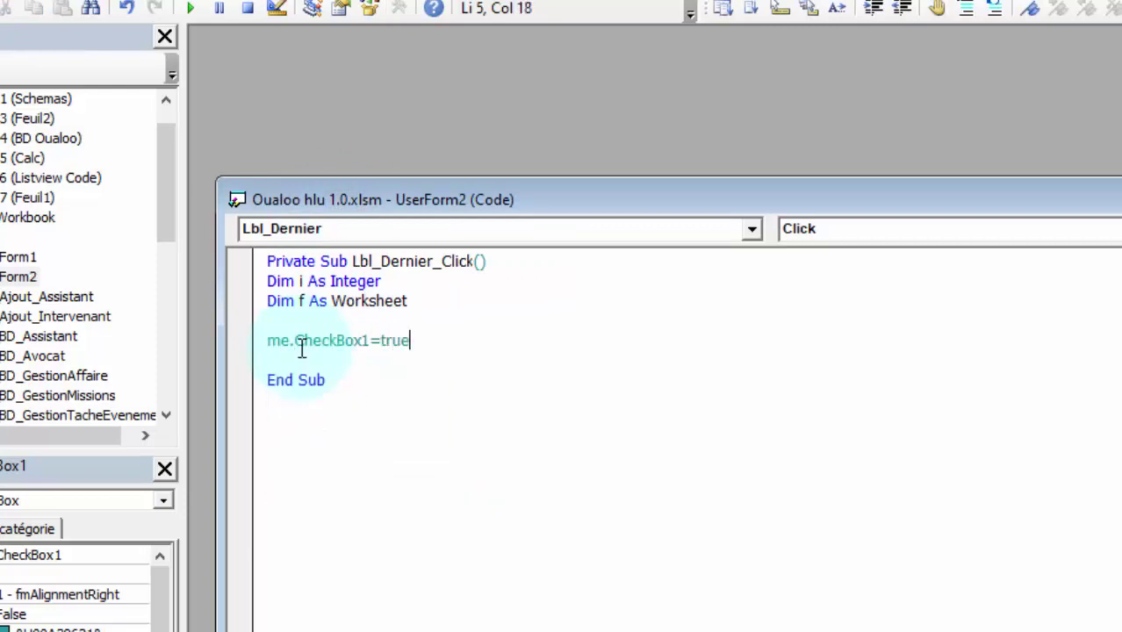
{"action": "key", "text": "Down"}
{"action": "key", "text": "Return"}
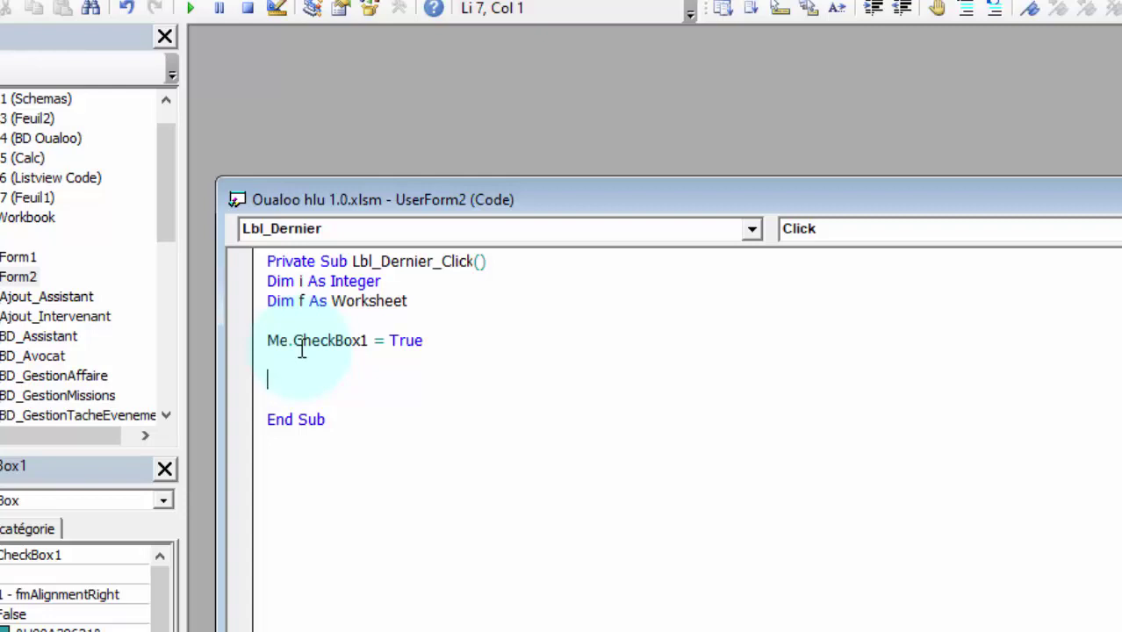
Step: Begin the line Set f = ThisWorkbook.Sheets( and switch to Excel to check the sheet name
{"action": "type", "text": "set"}
{"action": "type", "text": "f=thiswo"}
{"action": "type", "text": "rkbook"}
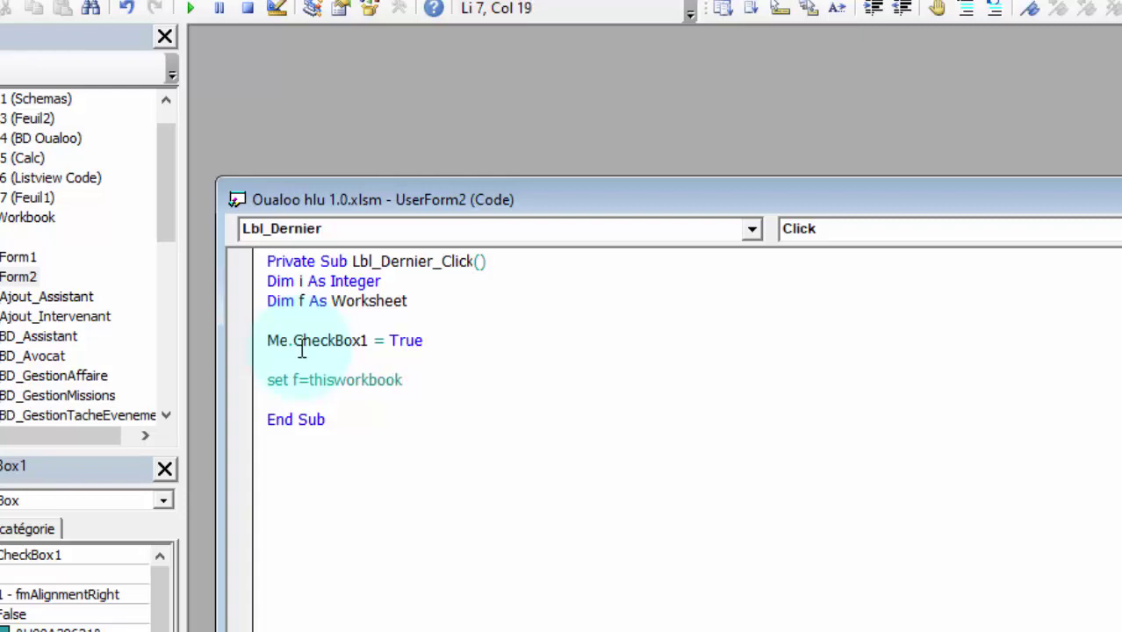
{"action": "type", "text": ".shee"}
{"action": "key", "text": "Tab"}
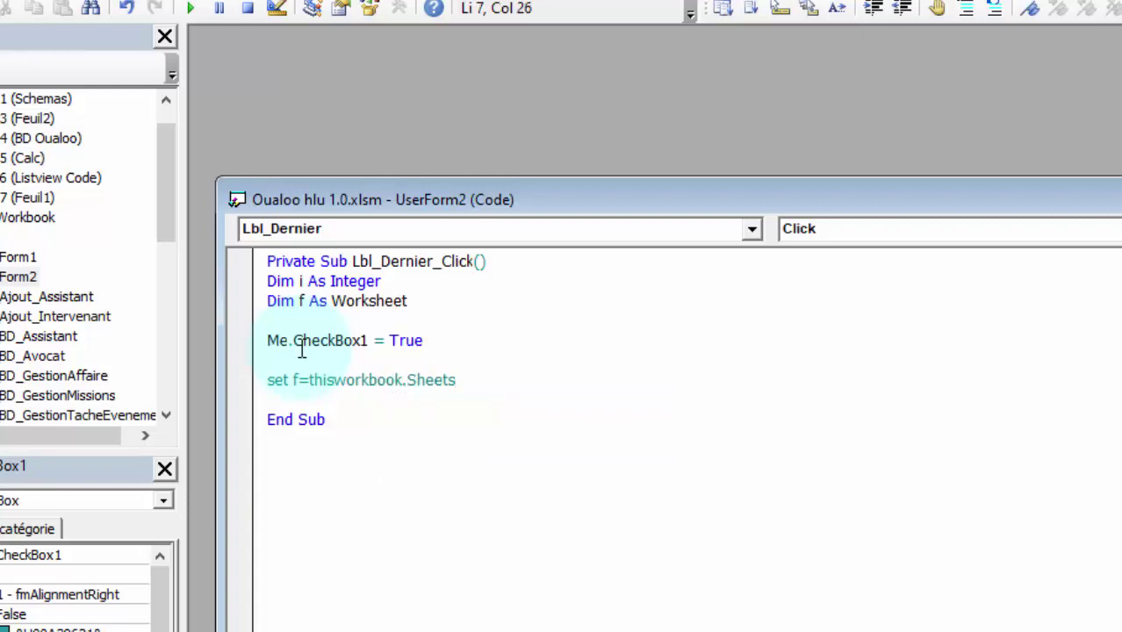
{"action": "type", "text": "("}
{"action": "key", "text": "alt+Tab"}
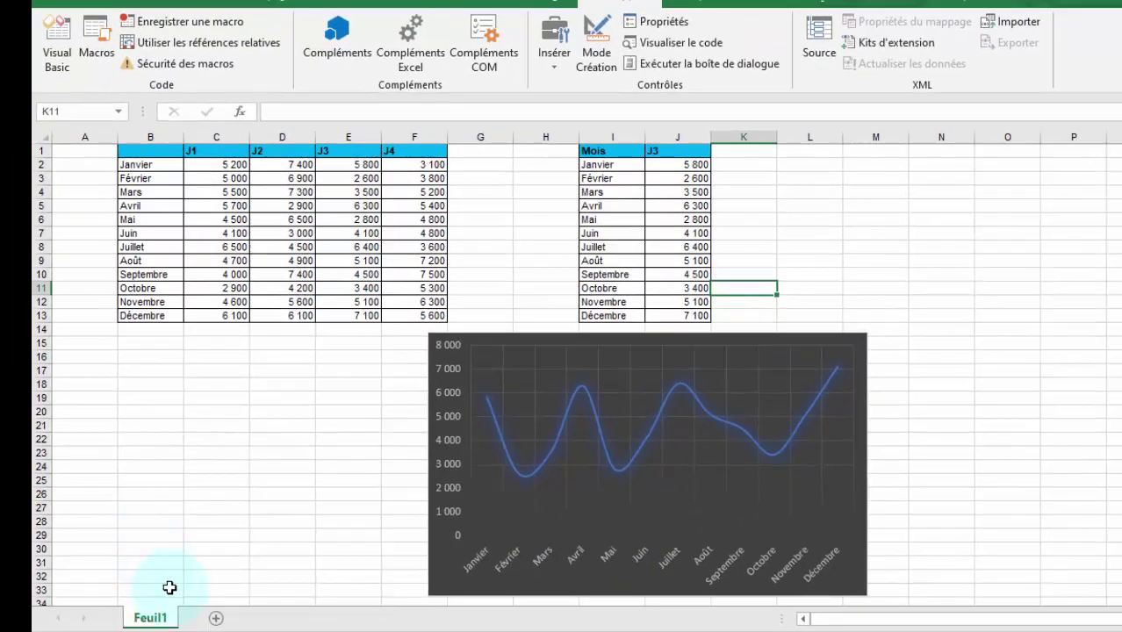
Step: Confirm the data sheet tab reads Feuil1 and discard the stray character typed into K11
{"action": "double_click", "coordinate": [149, 612]}
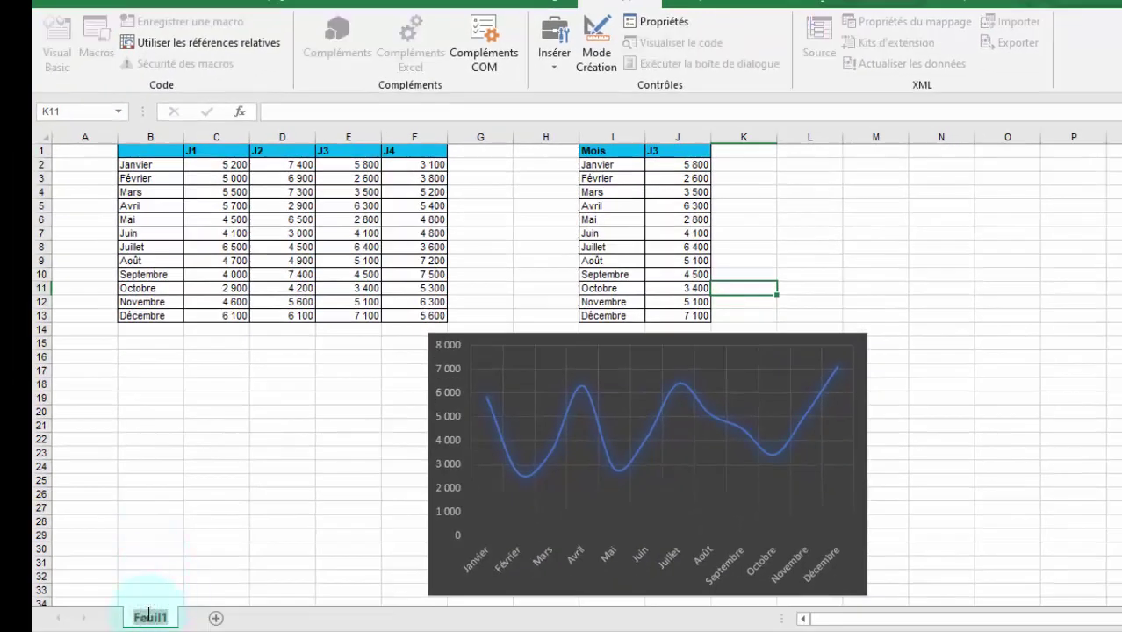
{"action": "key", "text": "Return"}
{"action": "type", "text": "²"}
{"action": "key", "text": "alt+Tab"}
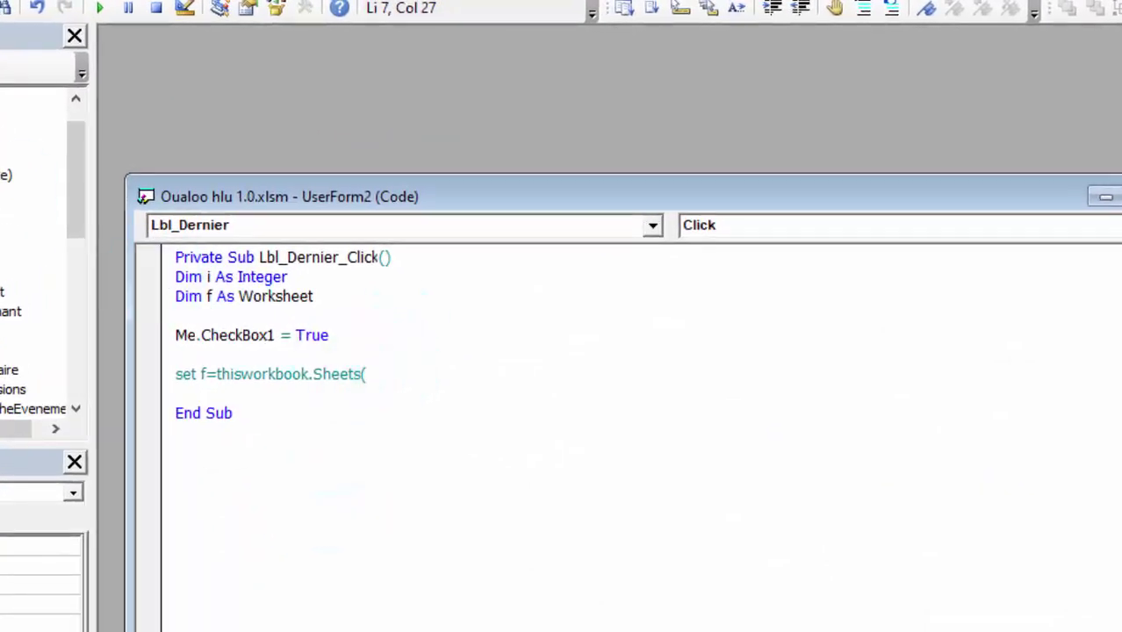
{"action": "key", "text": "alt+Tab"}
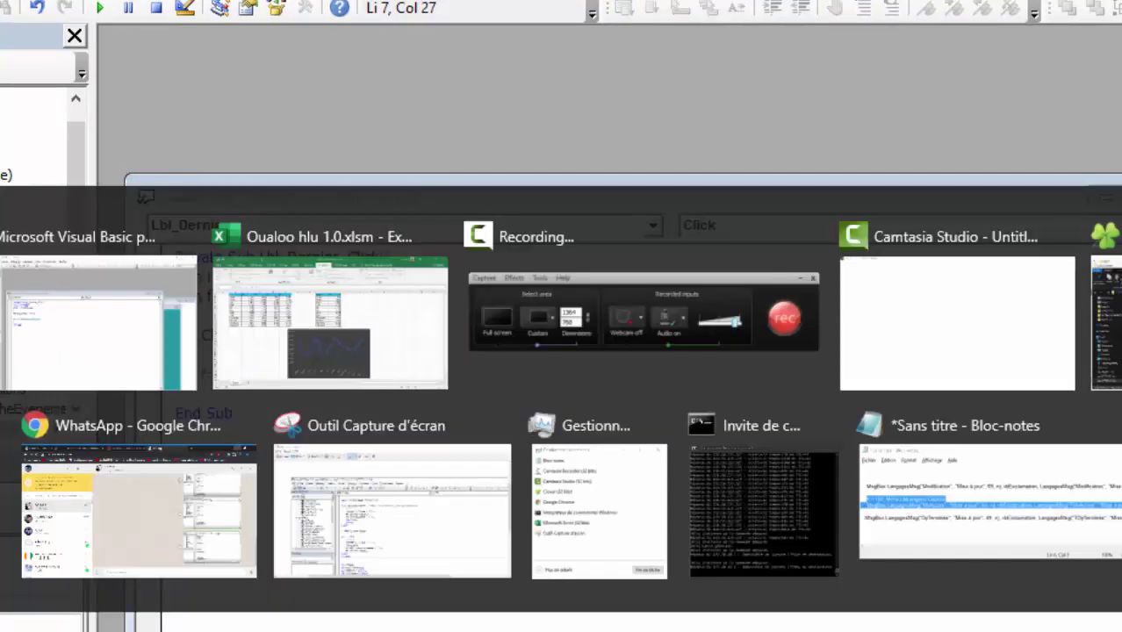
{"action": "key", "text": "Escape"}
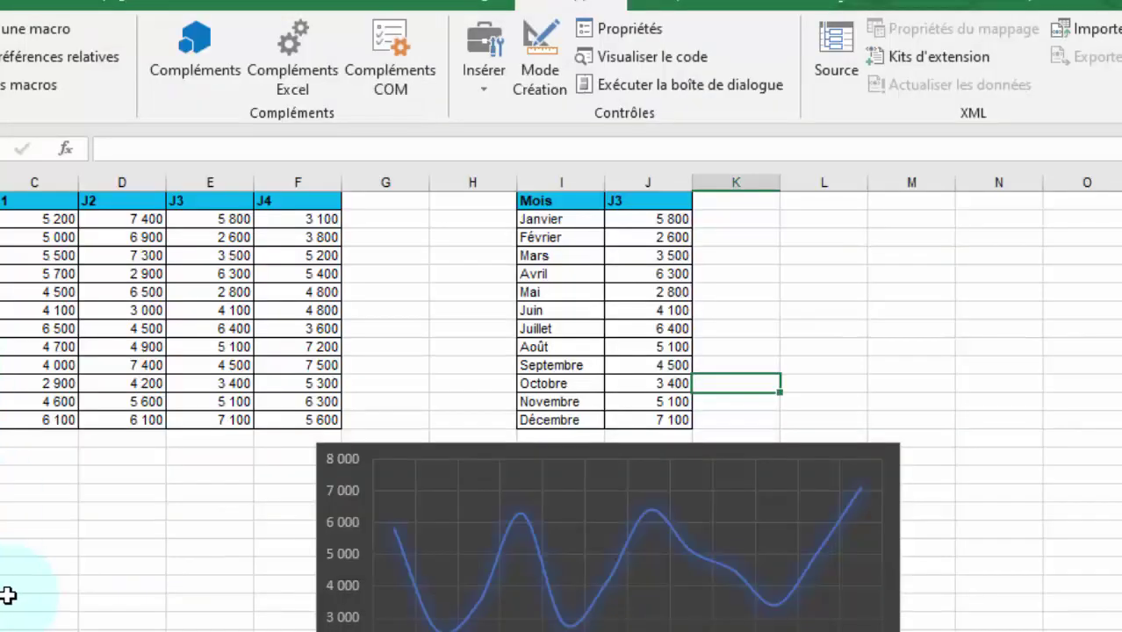
{"action": "key", "text": "alt+Tab"}
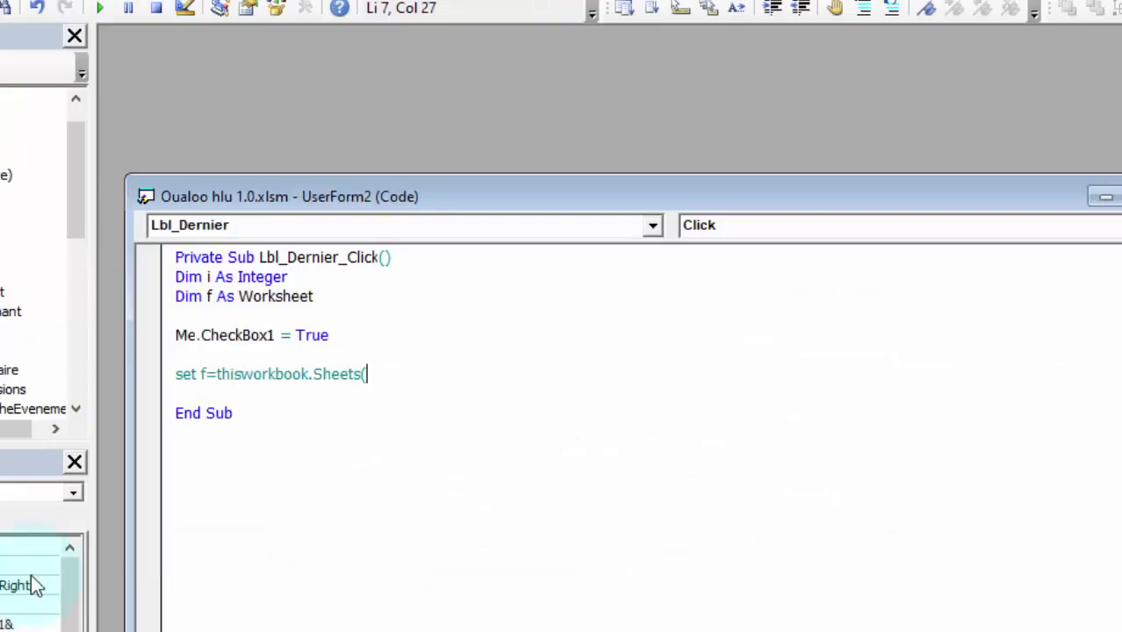
Step: Complete Set f = ThisWorkbook.Sheets("Feuil1") and add Set f = Nothing below it
{"action": "type", "text": "\"Feuil1"}
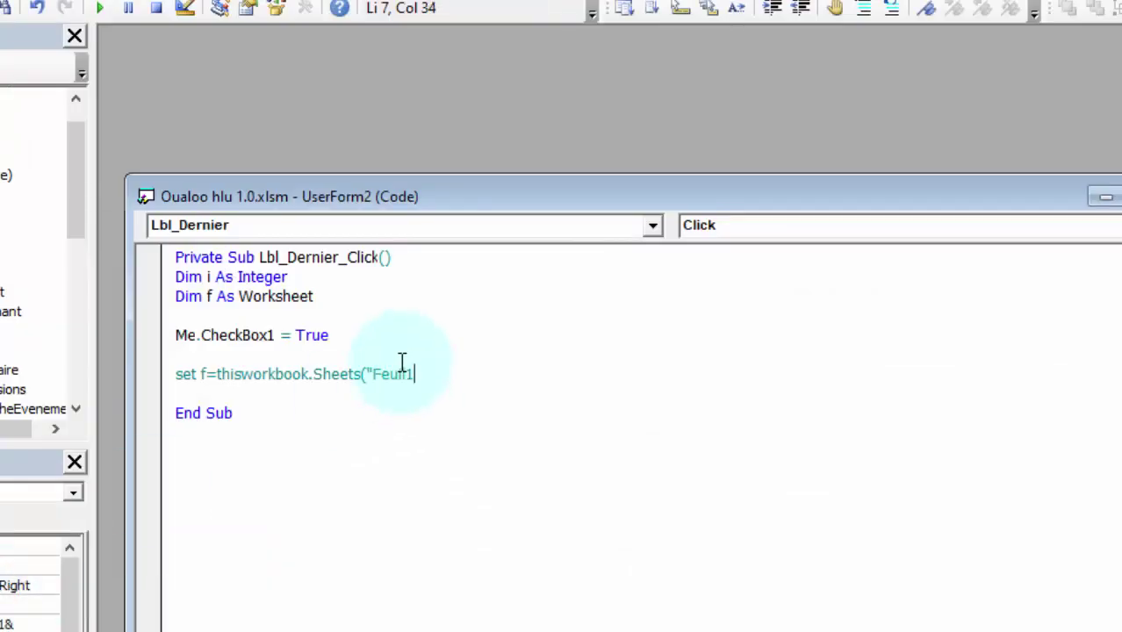
{"action": "type", "text": "\""}
{"action": "type", "text": ")"}
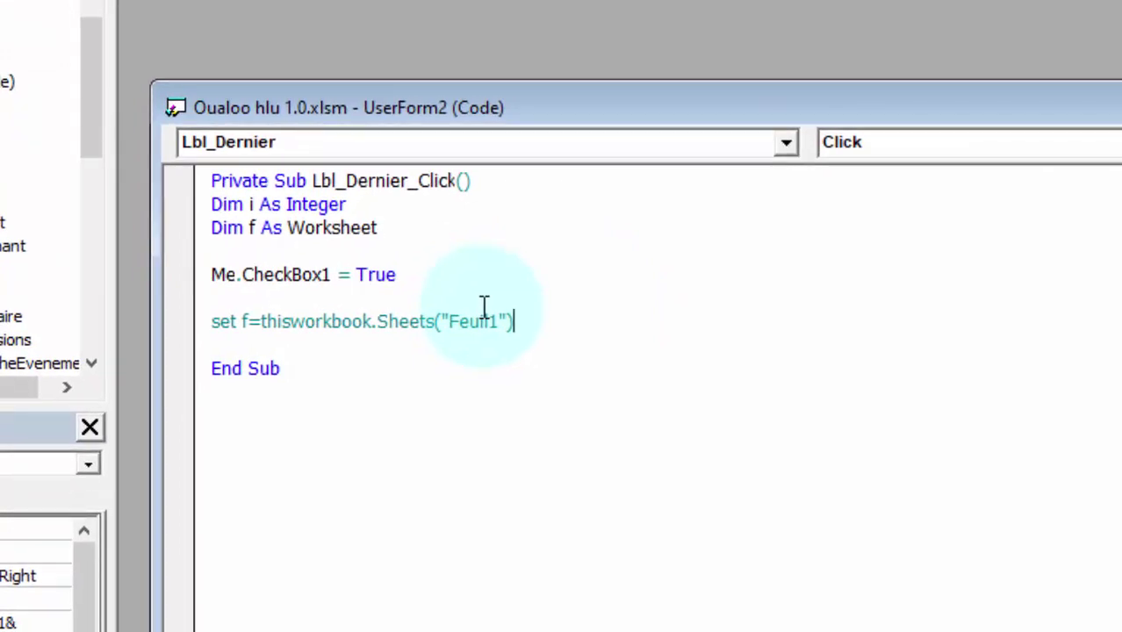
{"action": "key", "text": "Return"}
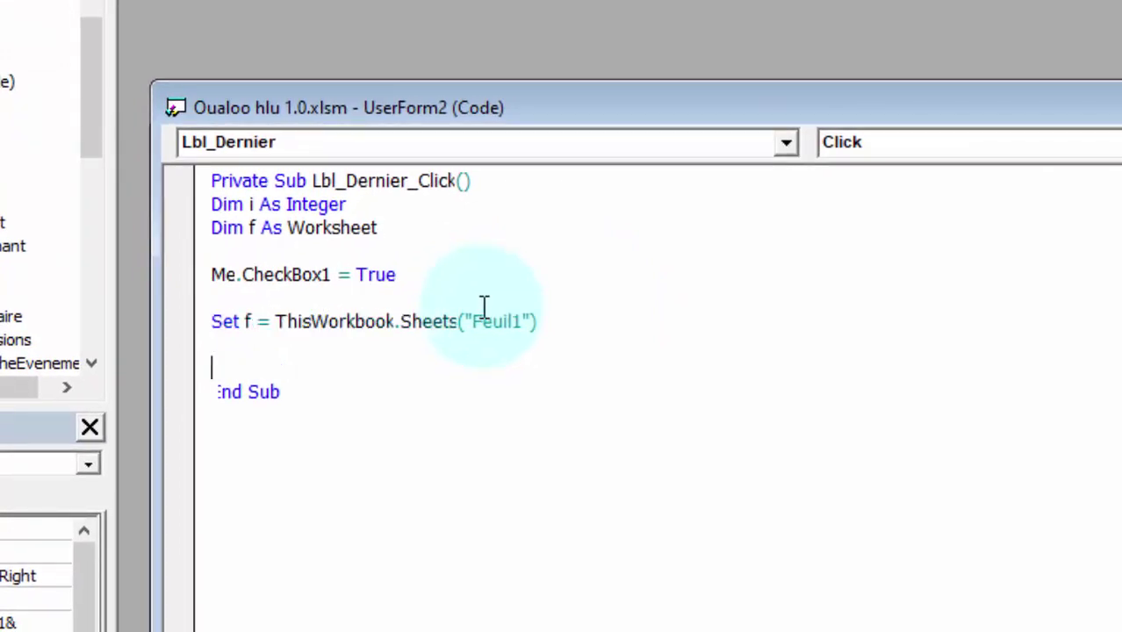
{"action": "key", "text": "Return"}
{"action": "key", "text": "Return"}
{"action": "type", "text": "se"}
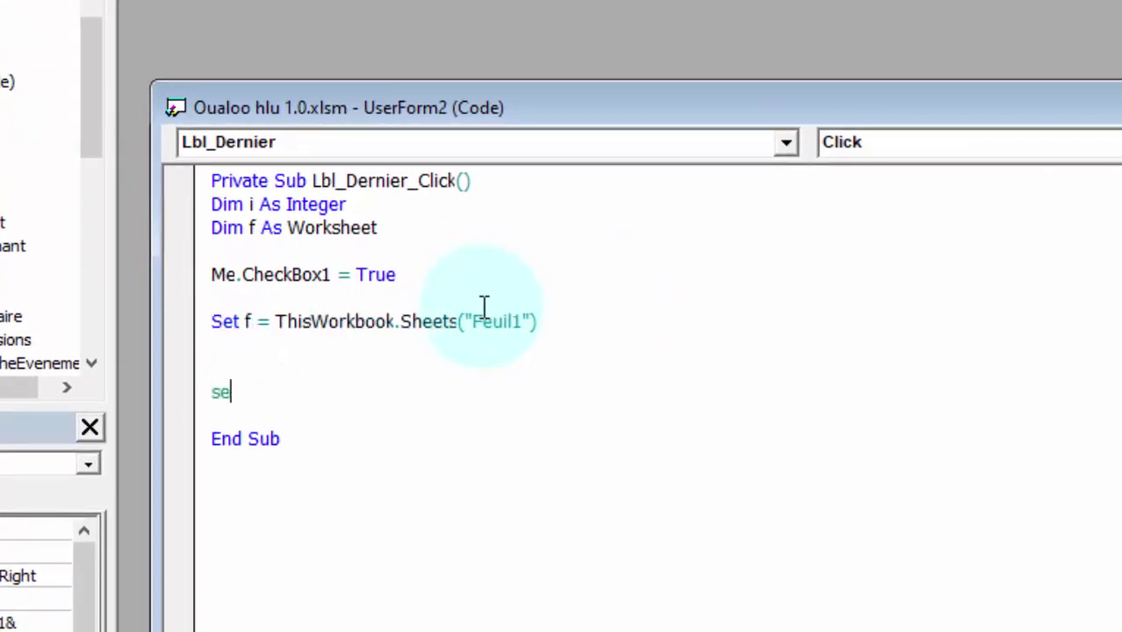
{"action": "type", "text": "t f"}
{"action": "type", "text": "=no"}
{"action": "type", "text": "thing"}
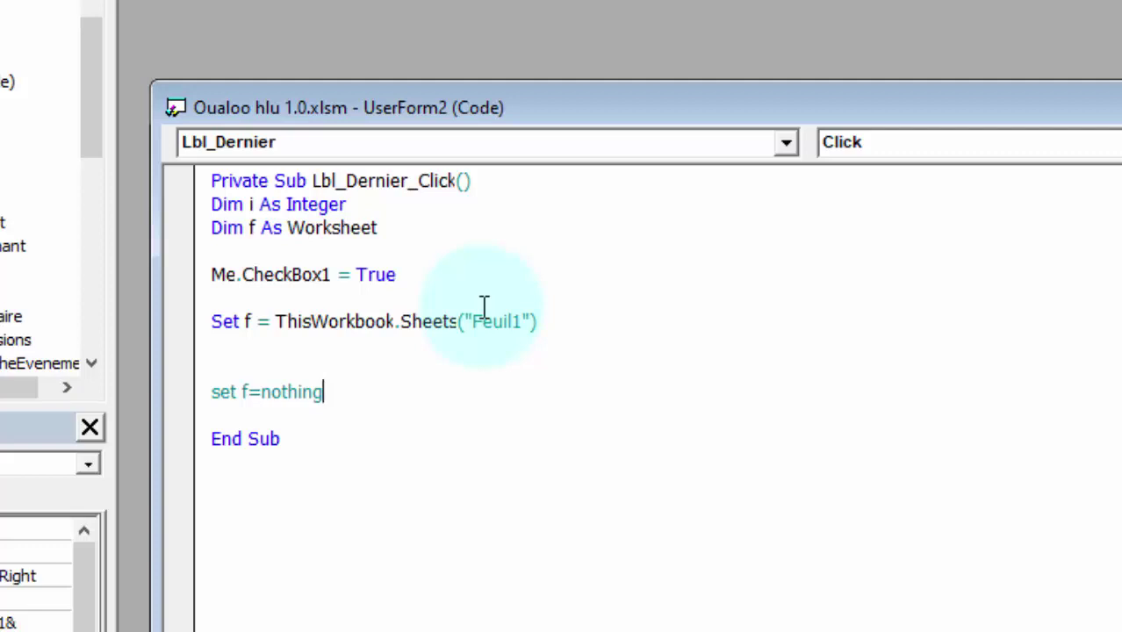
{"action": "key", "text": "Up"}
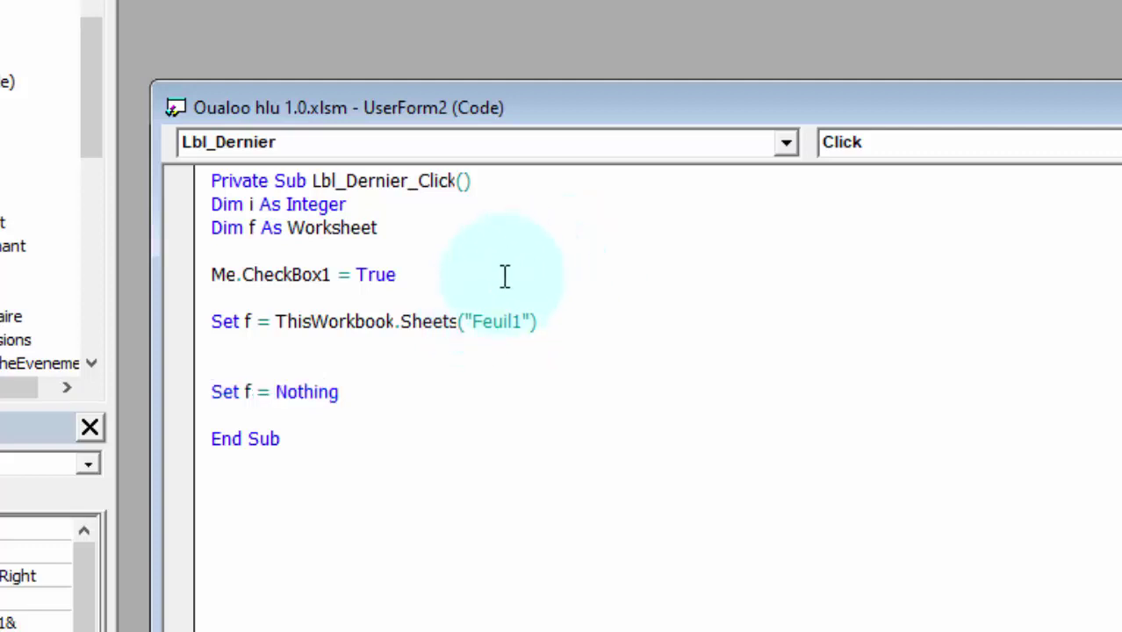
Step: Insert the line i = 4 above Set f = Nothing
{"action": "left_click", "coordinate": [327, 356]}
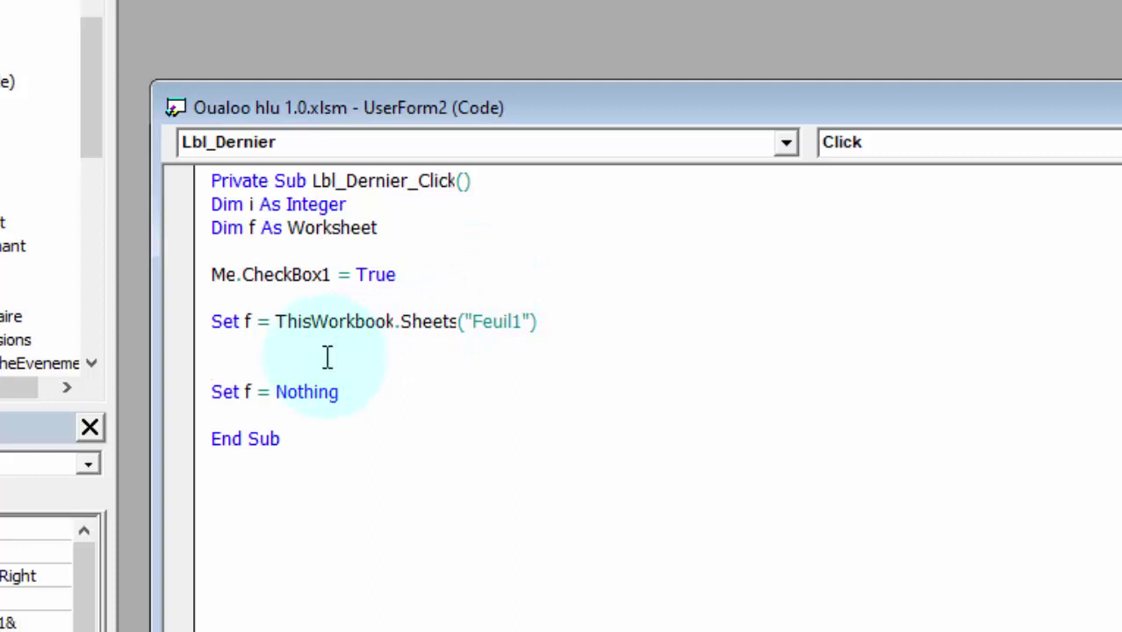
{"action": "key", "text": "Return"}
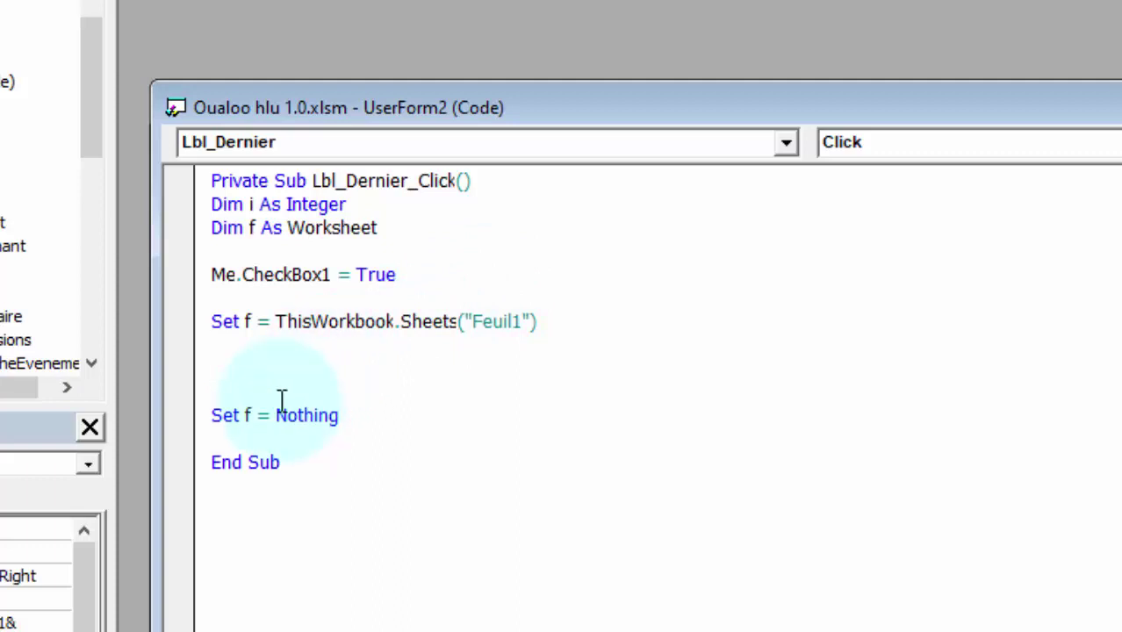
{"action": "type", "text": "i=4"}
{"action": "key", "text": "Return"}
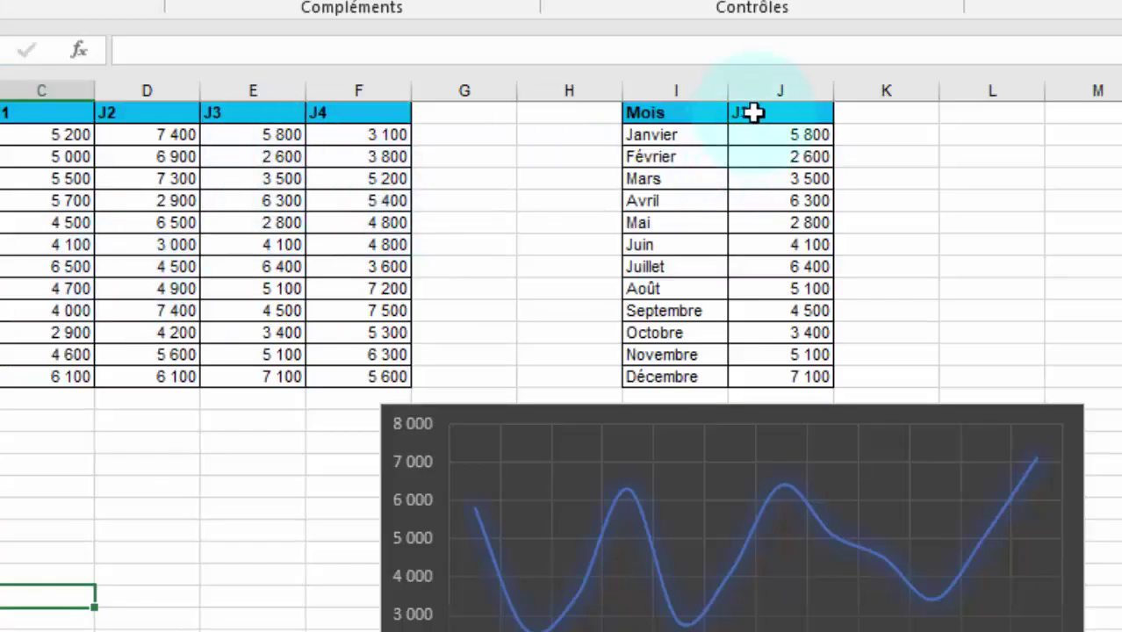
Step: Add a line assigning "J" & i to f.Range("J1").Value
{"action": "left_click", "coordinate": [753, 113]}
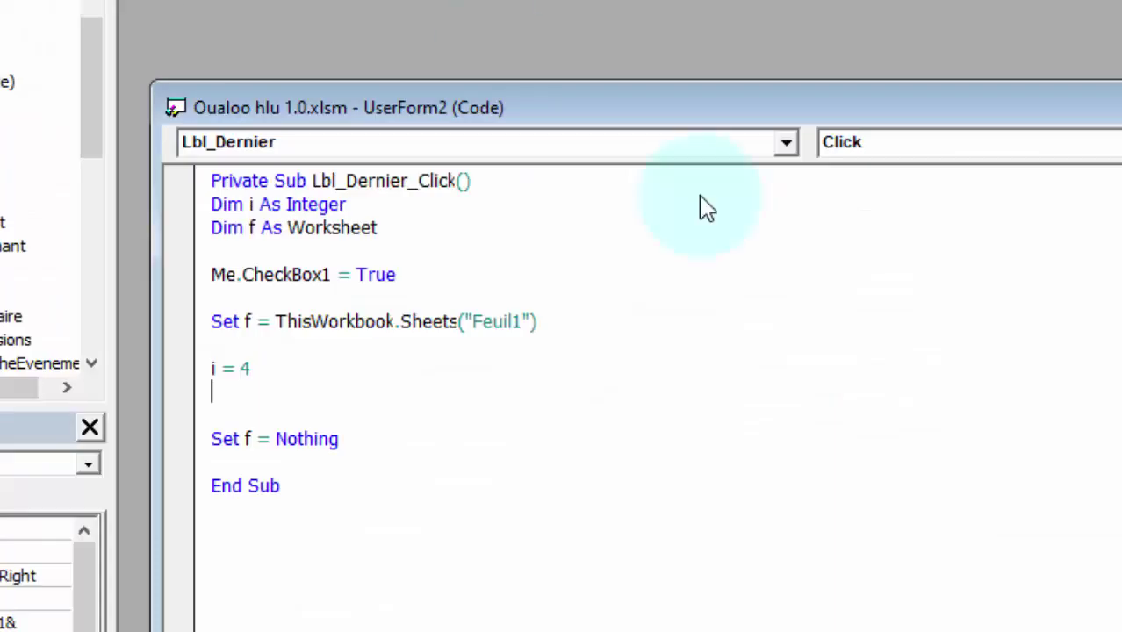
{"action": "type", "text": "f."}
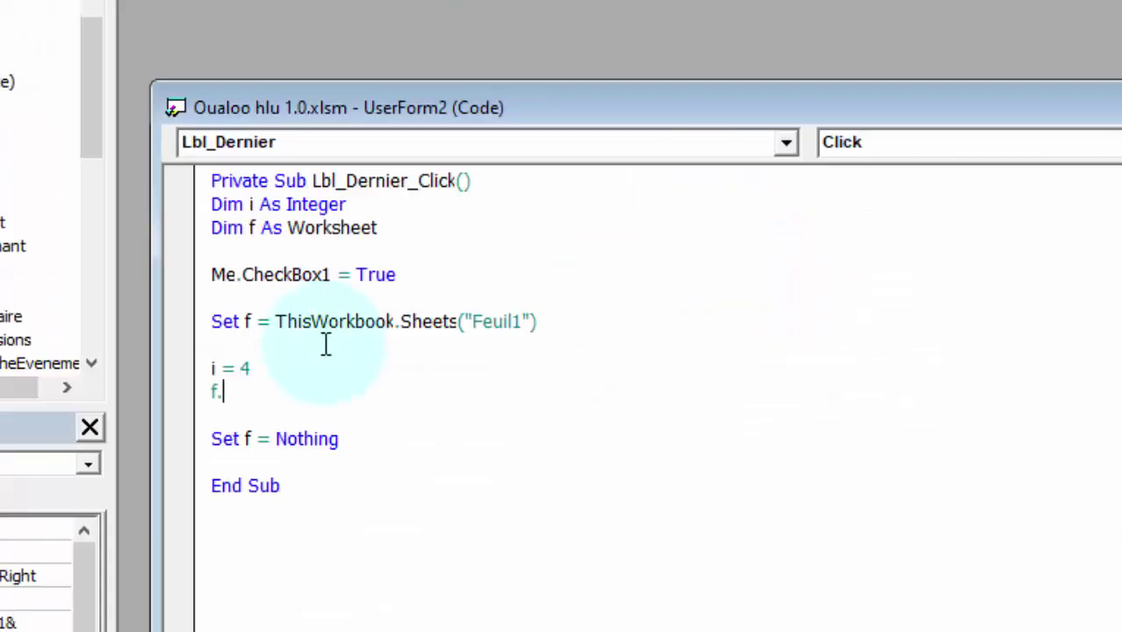
{"action": "type", "text": "ra"}
{"action": "key", "text": "Tab"}
{"action": "type", "text": "(\""}
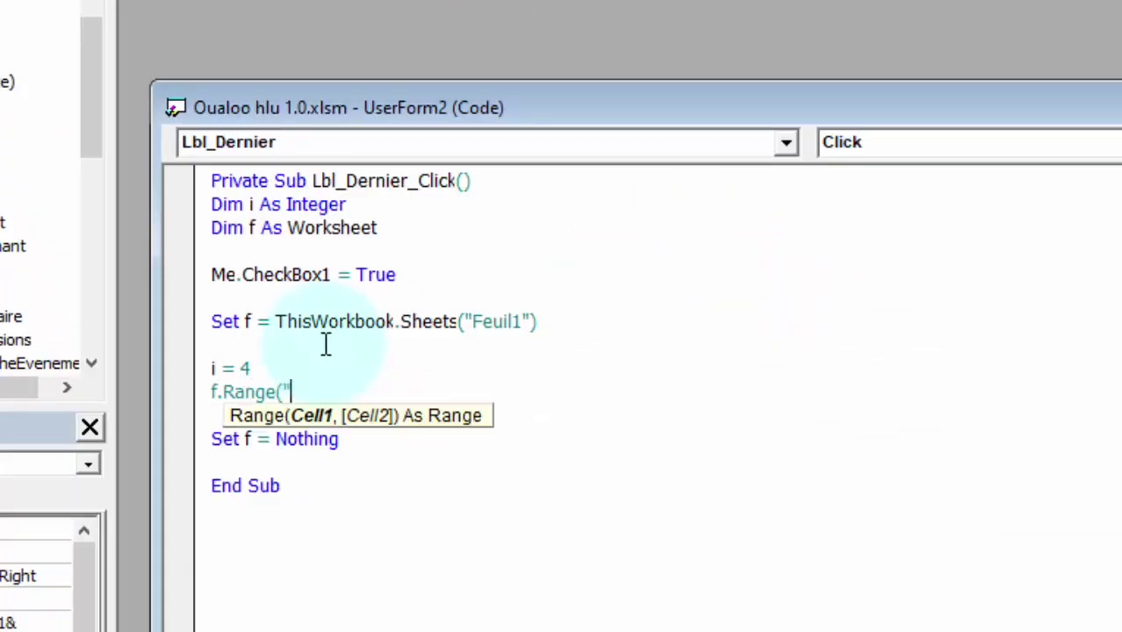
{"action": "type", "text": "J1\""}
{"action": "type", "text": ").valu"}
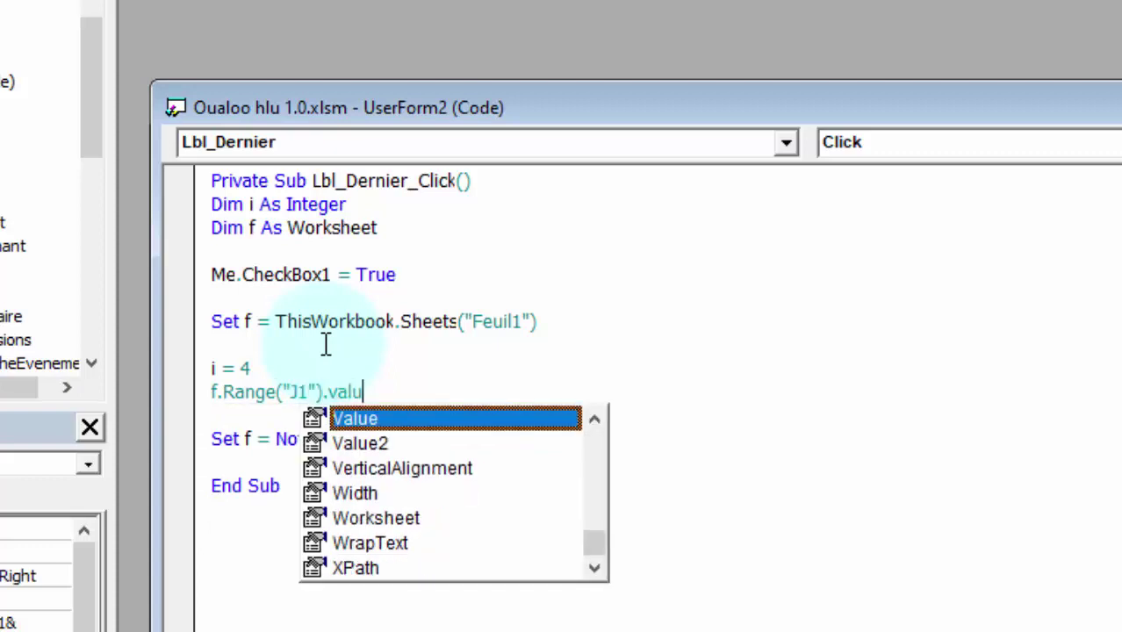
{"action": "key", "text": "Tab"}
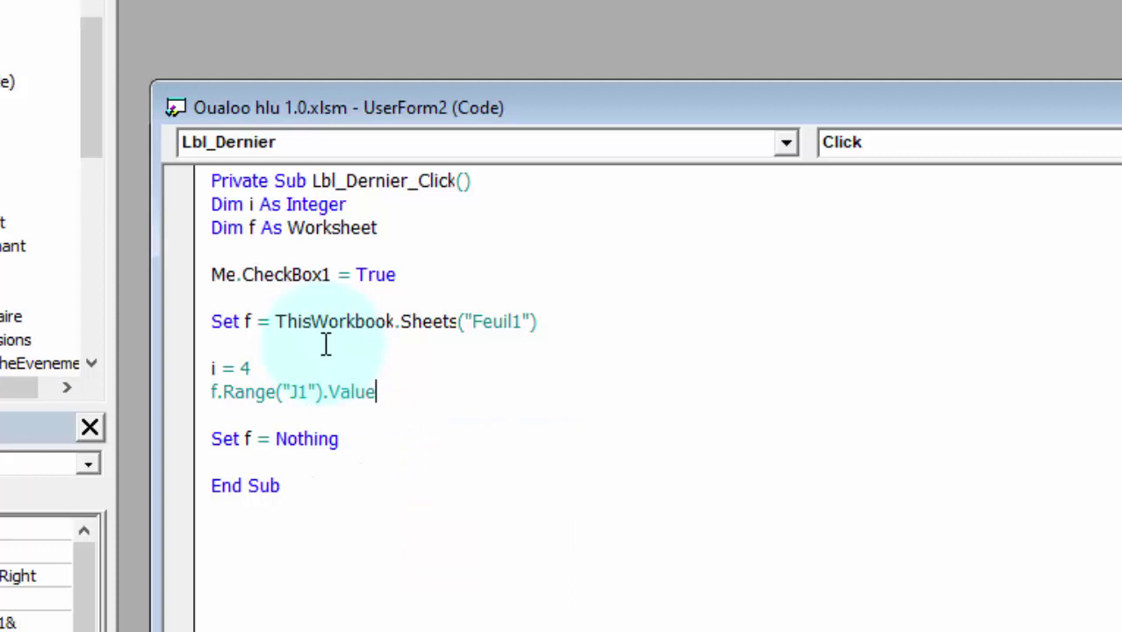
{"action": "type", "text": "= "}
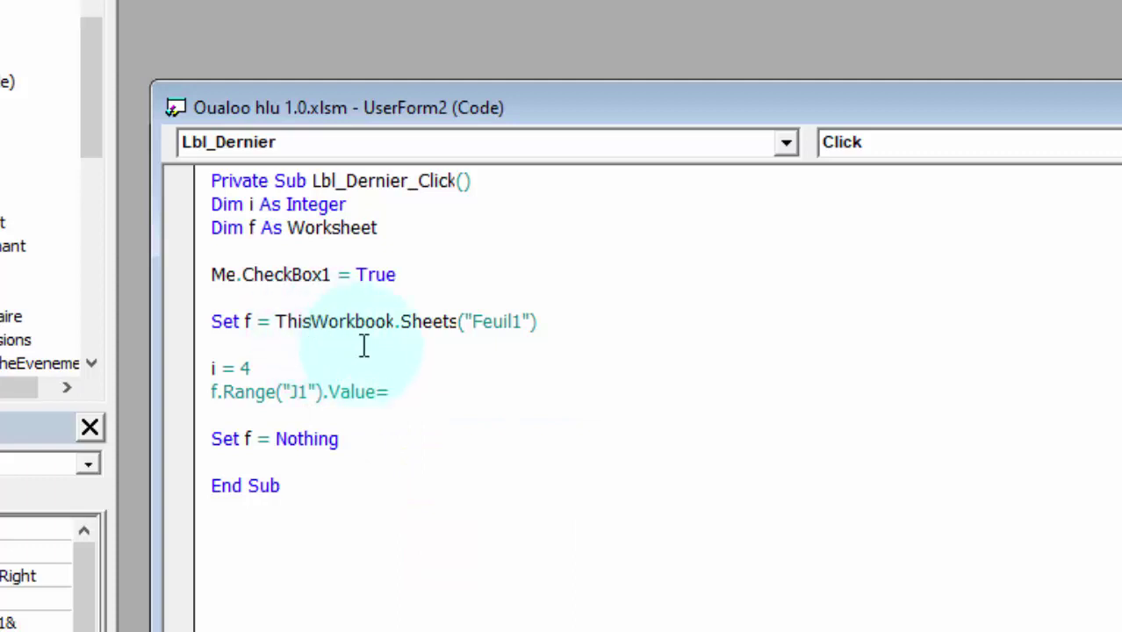
{"action": "type", "text": "\"J\" "}
{"action": "type", "text": "& "}
{"action": "type", "text": "i"}
Step: Delete the i = 4 line and change the J1 assignment to the fixed value "J4"
{"action": "left_click", "coordinate": [402, 338]}
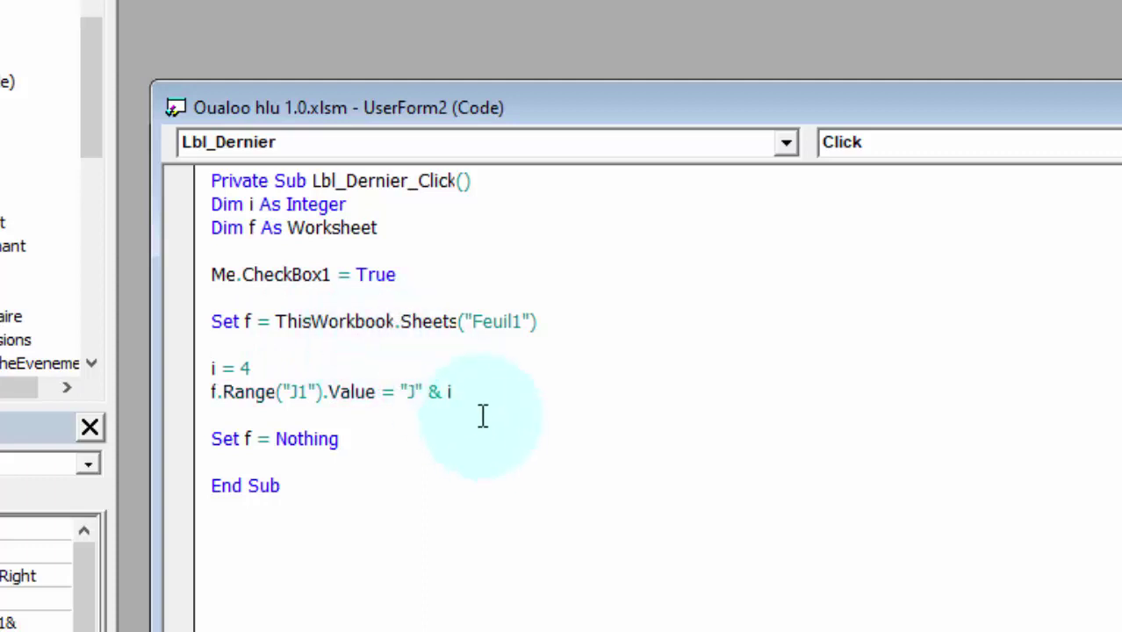
{"action": "left_click_drag", "start_coordinate": [252, 366], "coordinate": [145, 349]}
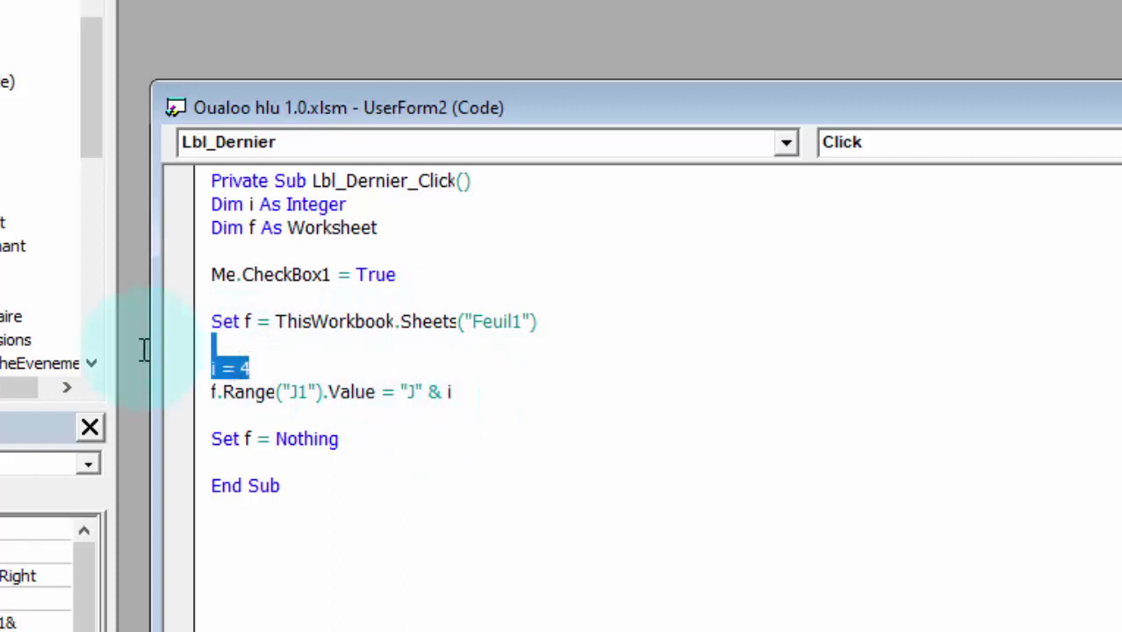
{"action": "key", "text": "Delete"}
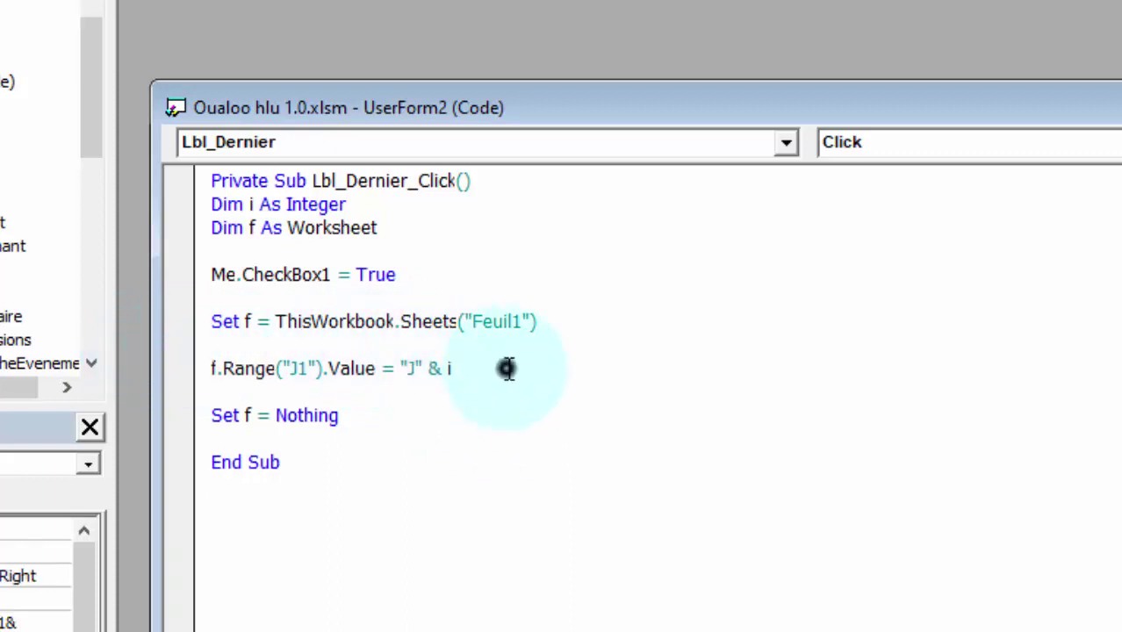
{"action": "left_click_drag", "start_coordinate": [451, 369], "coordinate": [418, 369]}
{"action": "key", "text": "BackSpace"}
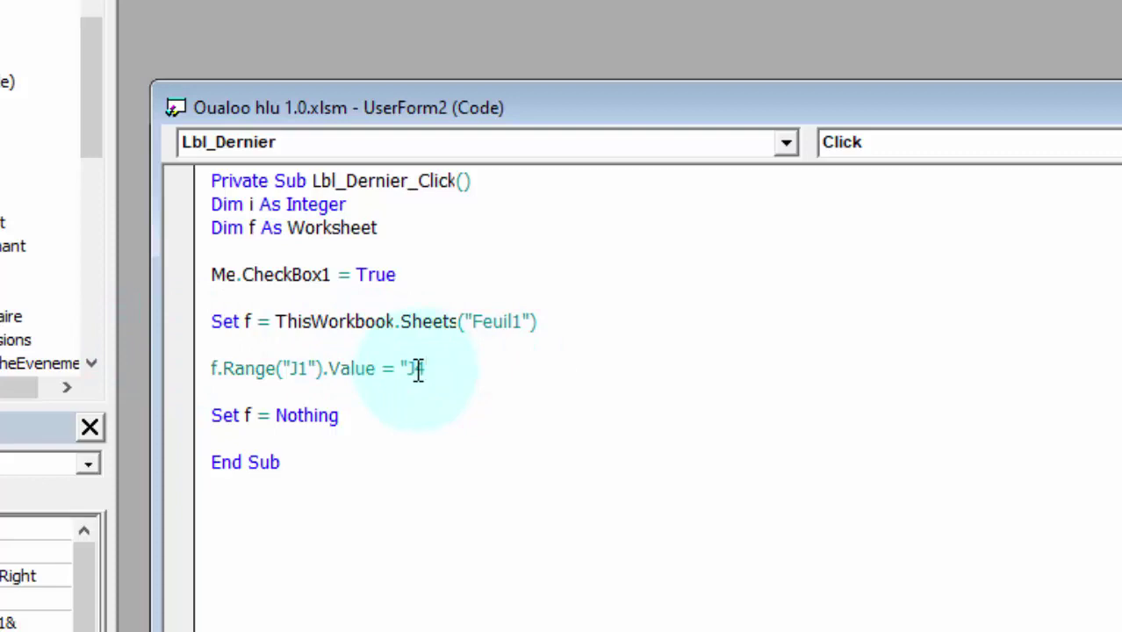
{"action": "type", "text": "4\""}
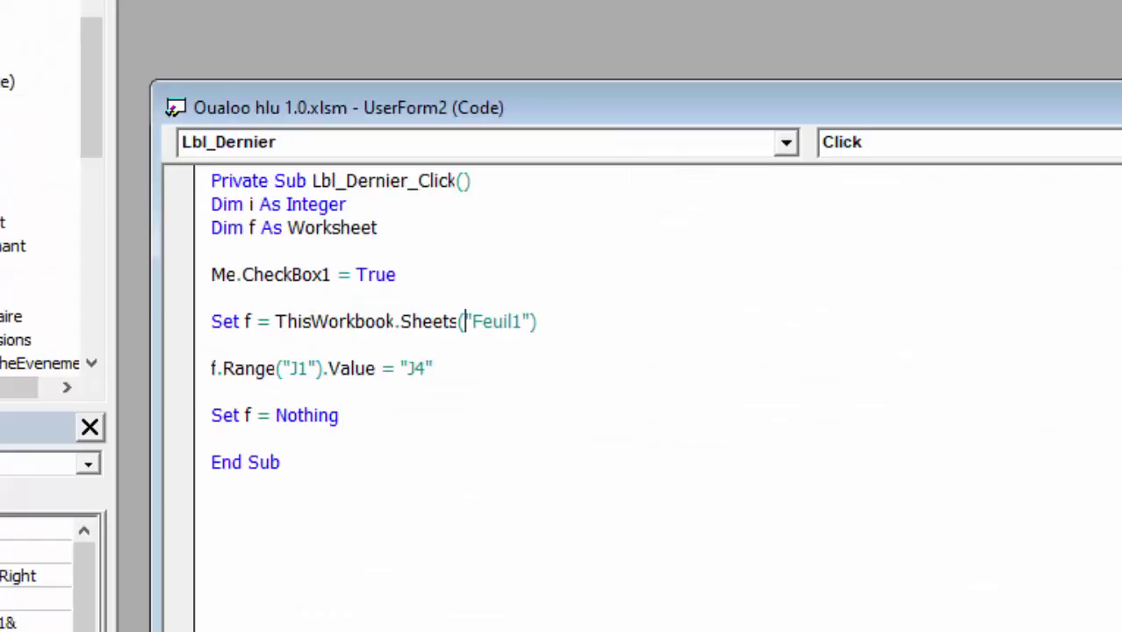
{"action": "left_click", "coordinate": [366, 384]}
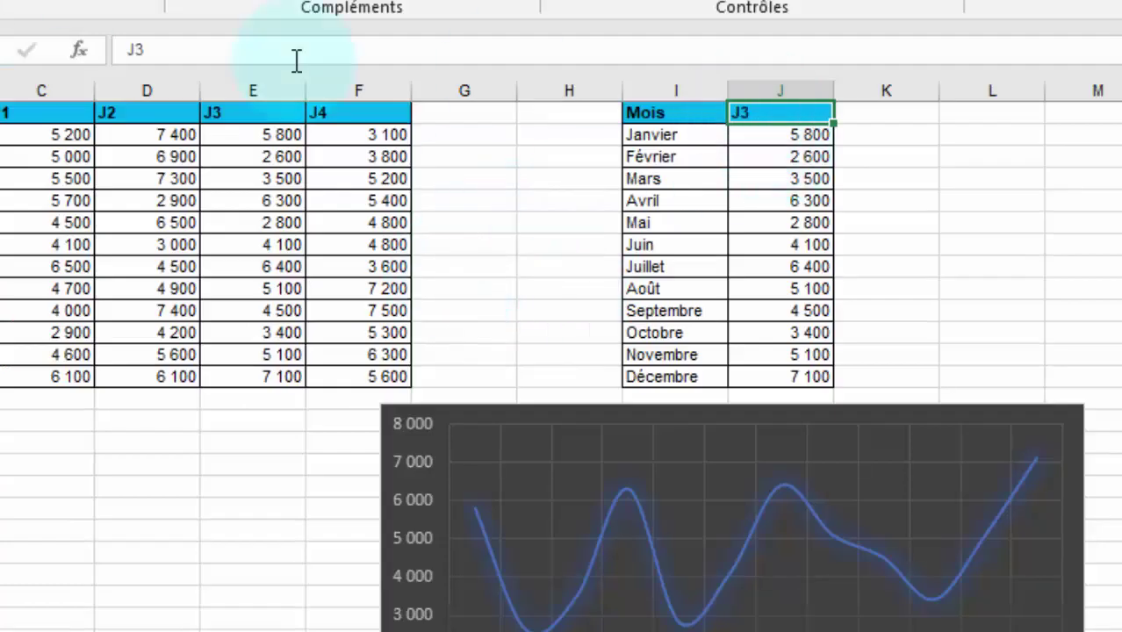
Step: Change cell J1 from J3 to J4 so the chart plots the J4 series
{"action": "left_click", "coordinate": [186, 53]}
{"action": "key", "text": "BackSpace"}
{"action": "type", "text": "4"}
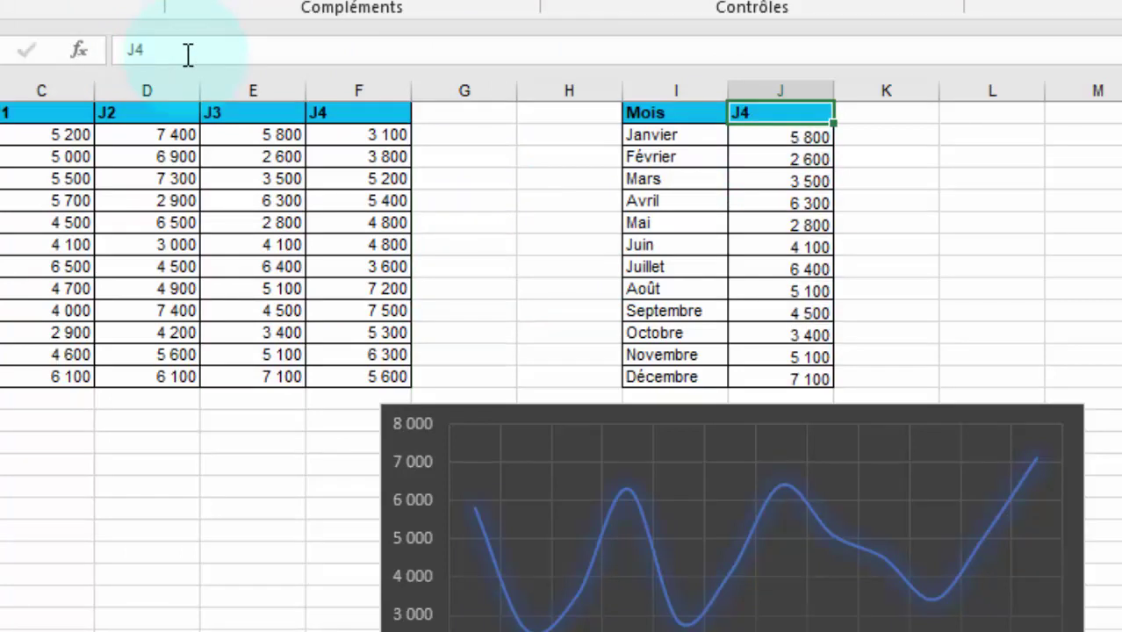
{"action": "key", "text": "Return"}
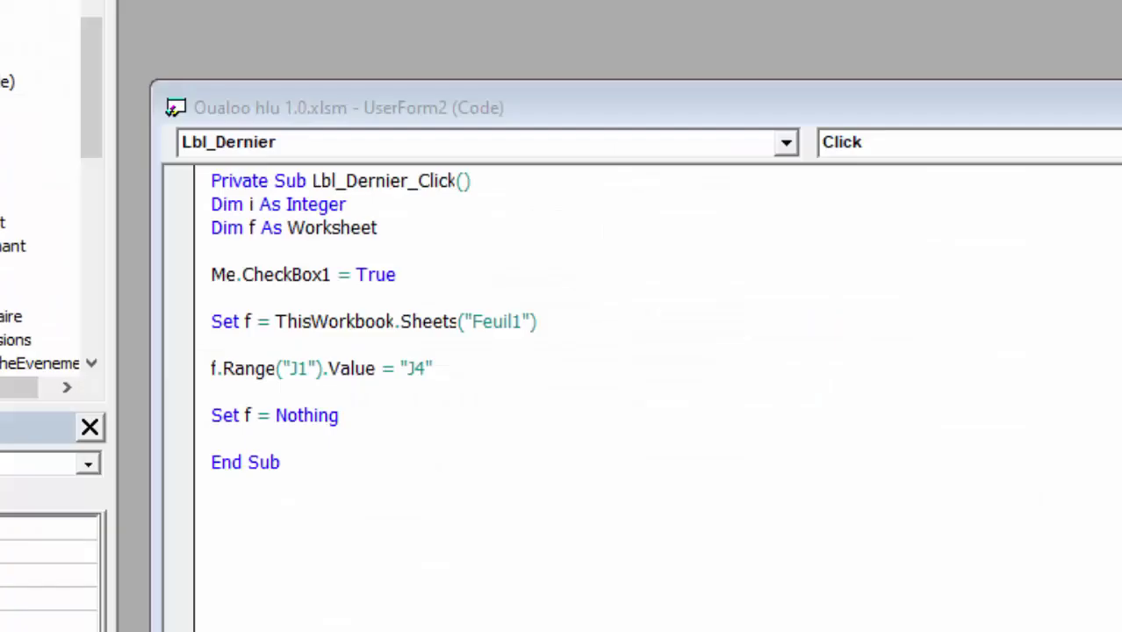
{"action": "left_click", "coordinate": [596, 469]}
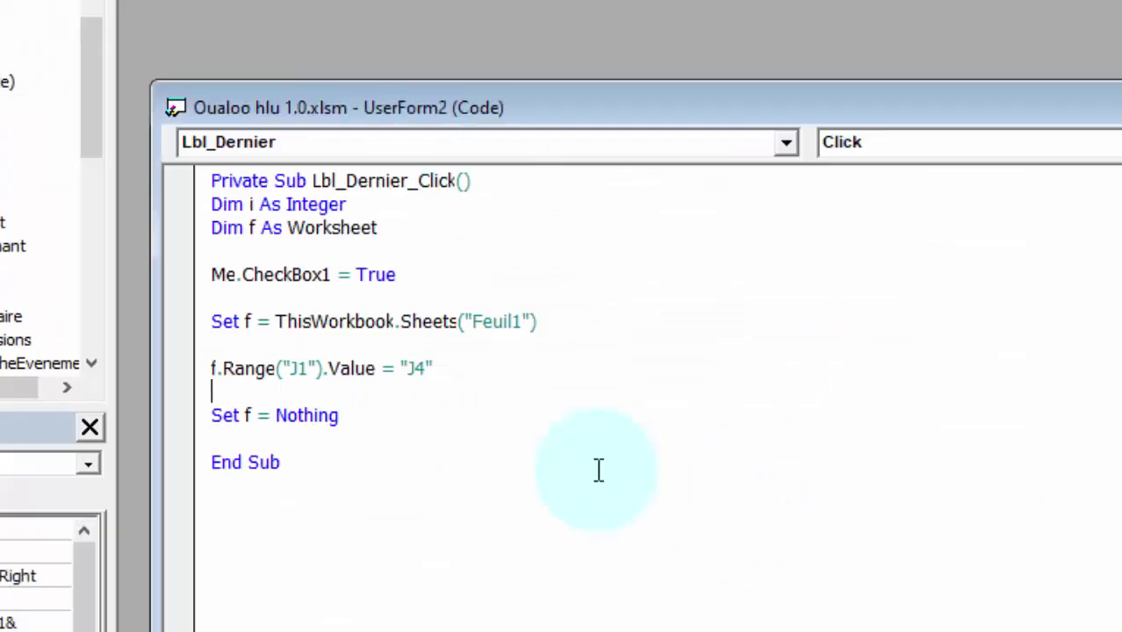
{"action": "key", "text": "shift+F7"}
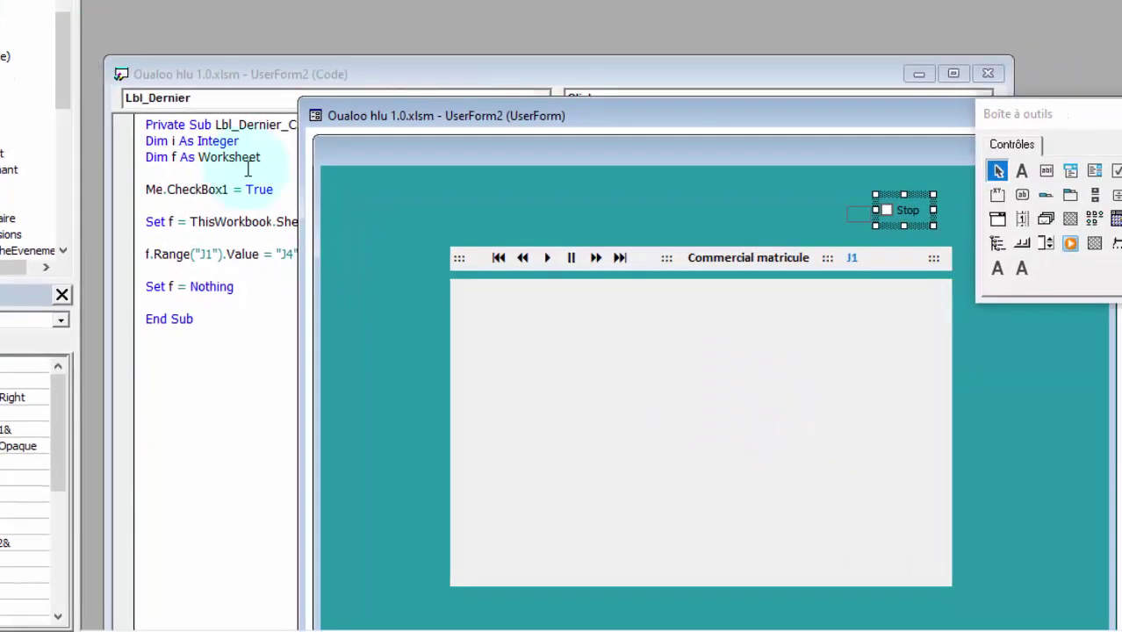
{"action": "left_click", "coordinate": [231, 298]}
{"action": "left_click", "coordinate": [226, 369]}
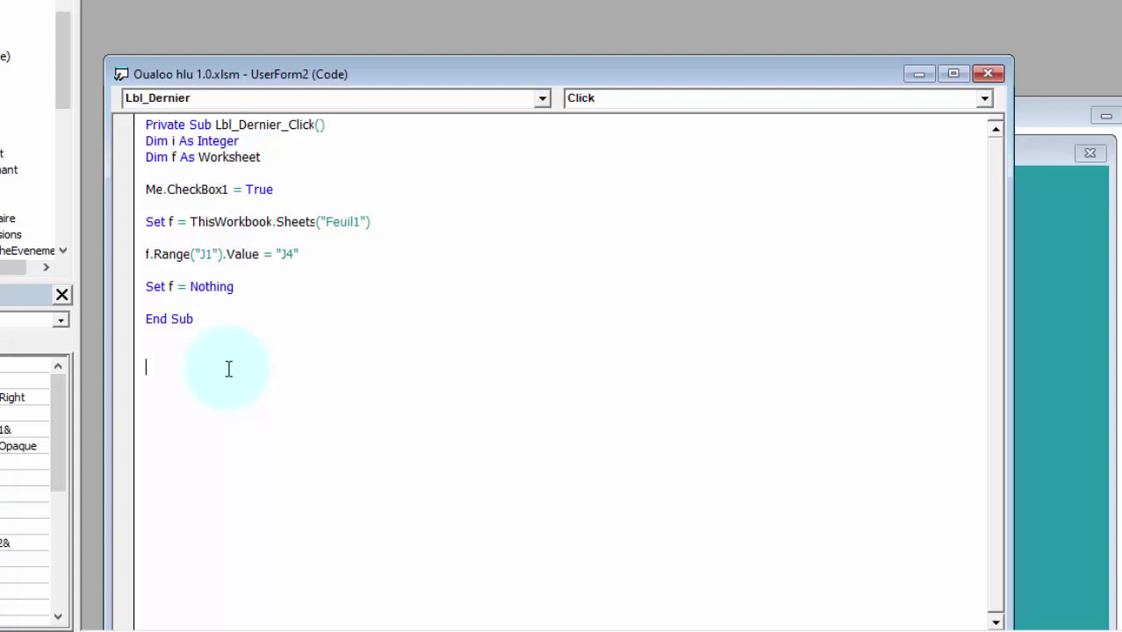
{"action": "type", "text": "sub "}
{"action": "type", "text": "GRA"}
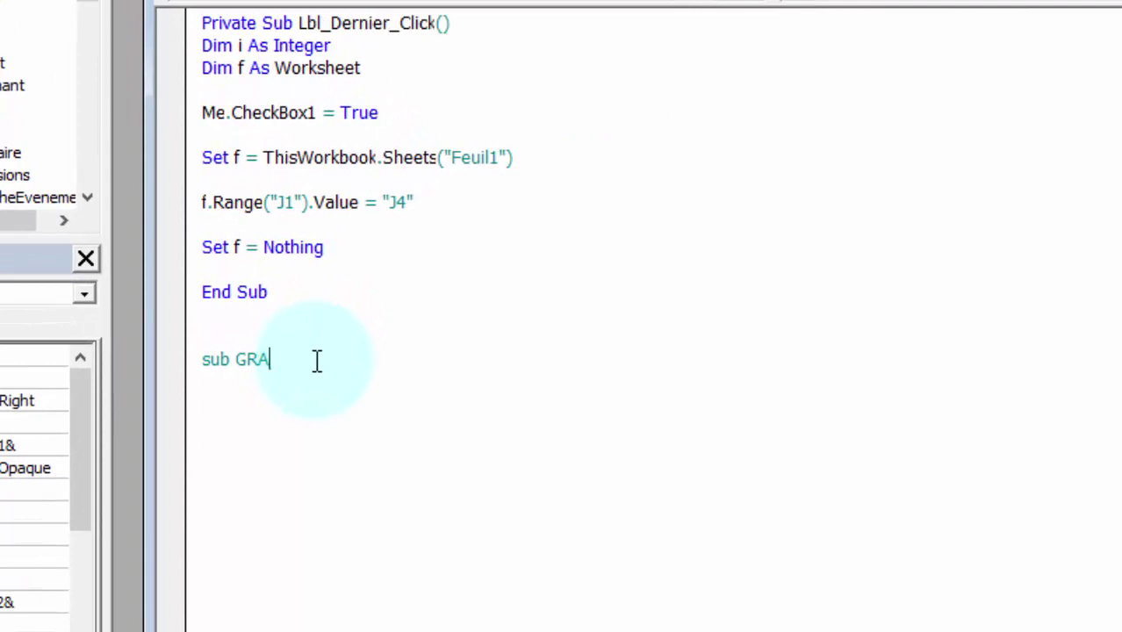
{"action": "type", "text": "PHE"}
Step: Create Sub Graphe() and declare ws As Worksheet inside it
{"action": "key", "text": "BackSpace"}
{"action": "key", "text": "BackSpace"}
{"action": "key", "text": "BackSpace"}
{"action": "key", "text": "BackSpace"}
{"action": "type", "text": "ra"}
{"action": "type", "text": "phe"}
{"action": "key", "text": "Return"}
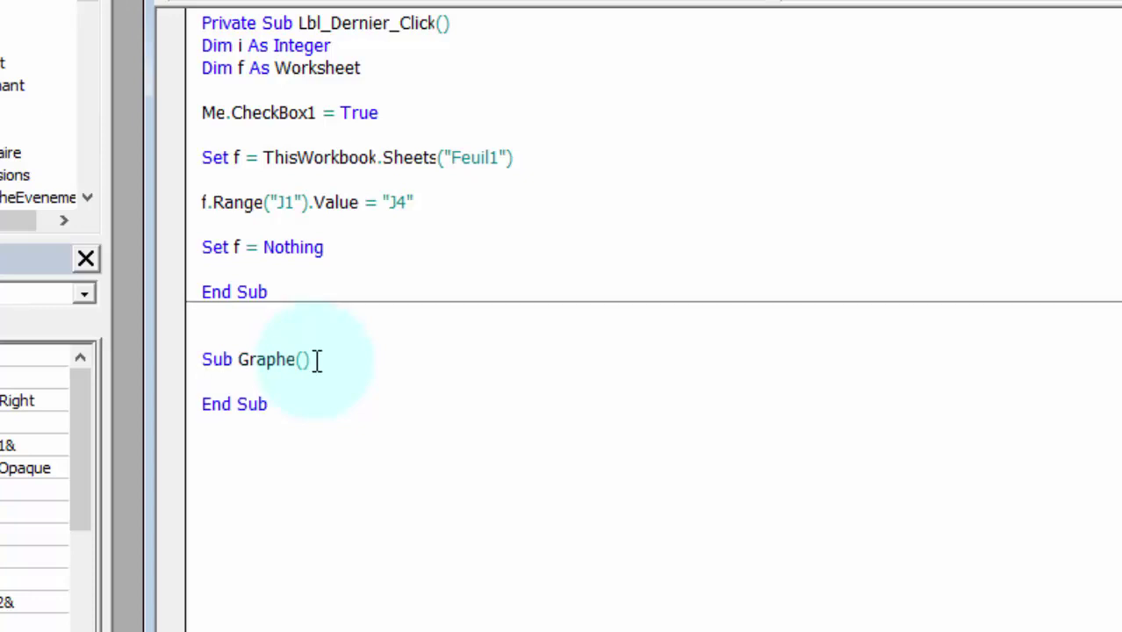
{"action": "type", "text": "se"}
{"action": "key", "text": "BackSpace"}
{"action": "key", "text": "BackSpace"}
{"action": "type", "text": "dim "}
{"action": "type", "text": "ws as "}
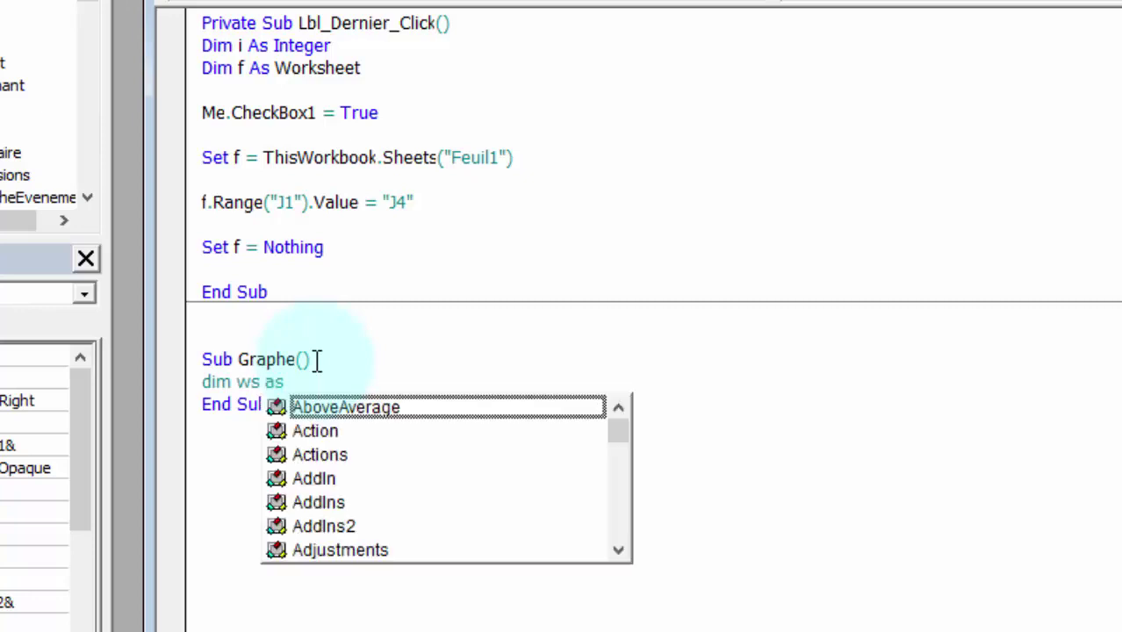
{"action": "type", "text": "work"}
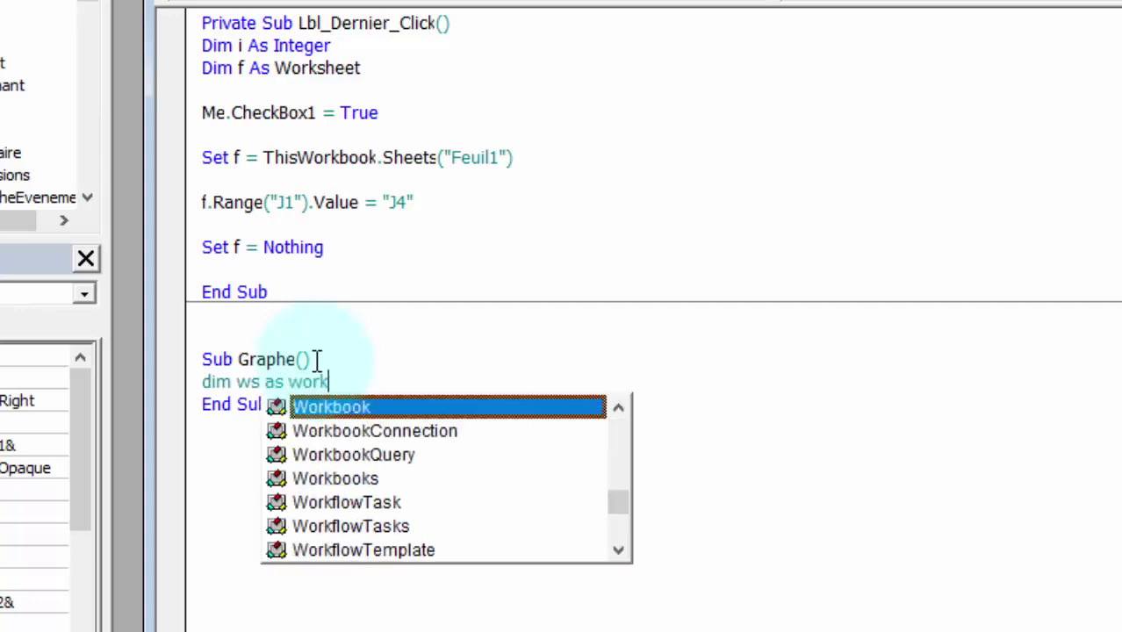
{"action": "type", "text": "sh"}
{"action": "key", "text": "Tab"}
{"action": "key", "text": "Return"}
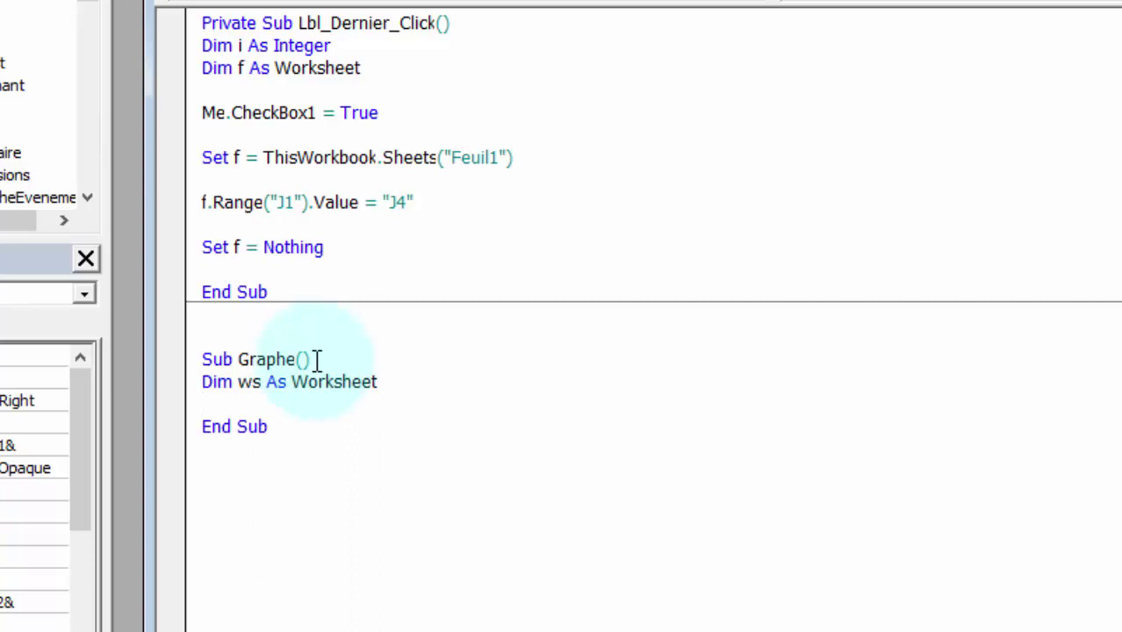
Step: Add the declarations Repertoire As String and MonGraphe As Object to Graphe
{"action": "type", "text": "dim "}
{"action": "type", "text": "Repe"}
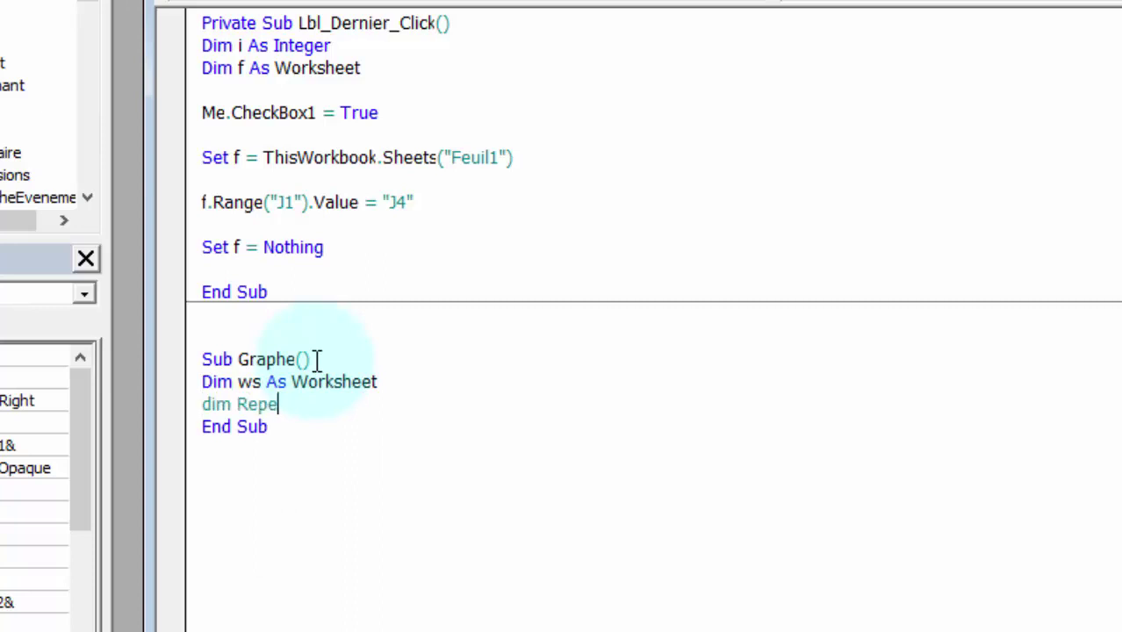
{"action": "type", "text": "rtoire as"}
{"action": "type", "text": " strin"}
{"action": "key", "text": "Tab"}
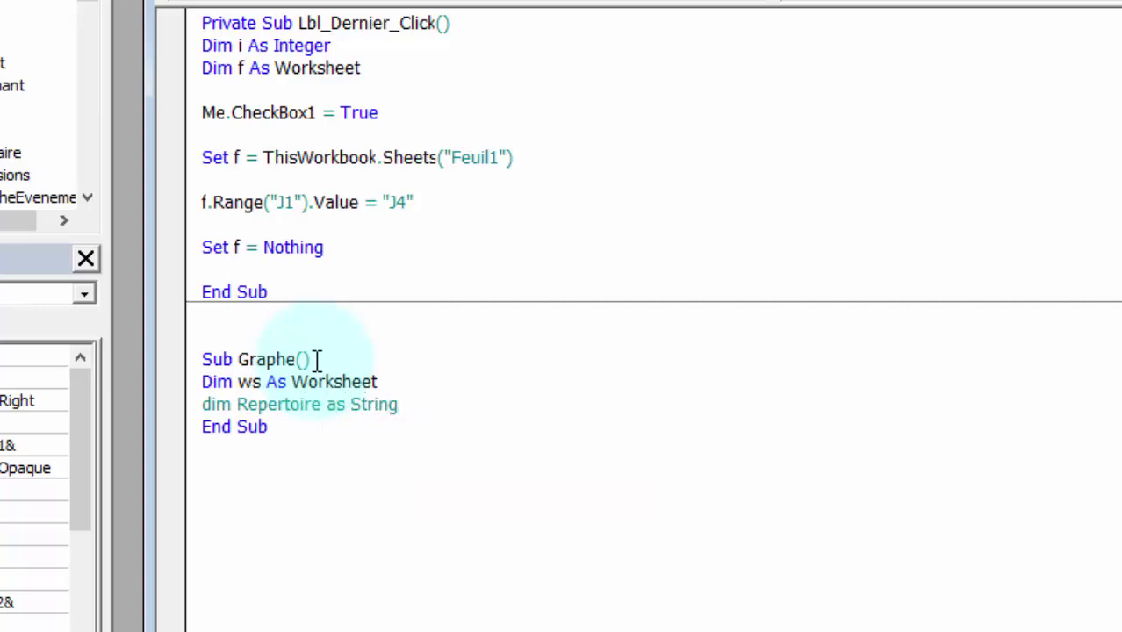
{"action": "key", "text": "Return"}
{"action": "key", "text": "Return"}
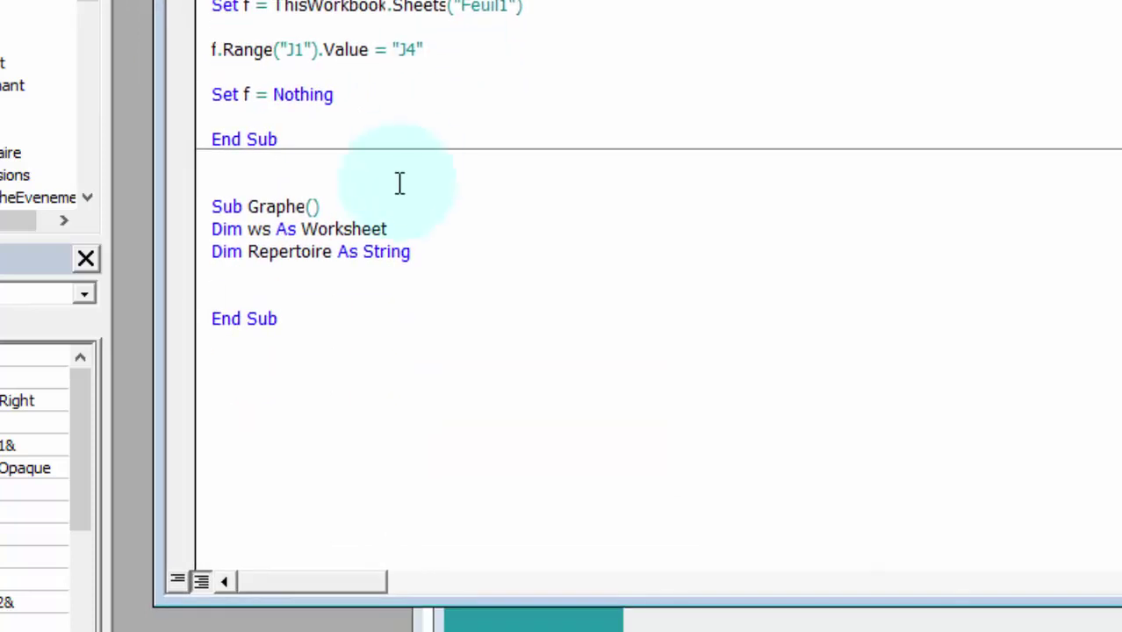
{"action": "key", "text": "Return"}
{"action": "key", "text": "Return"}
{"action": "key", "text": "Up"}
{"action": "key", "text": "Up"}
{"action": "key", "text": "Up"}
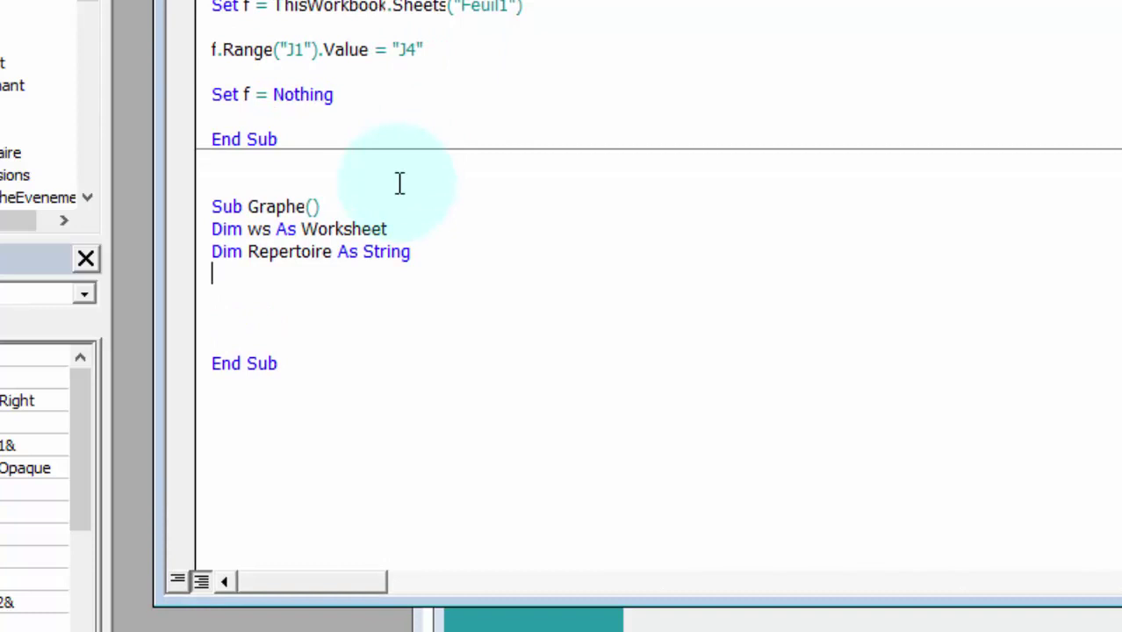
{"action": "type", "text": "dim "}
{"action": "type", "text": "MonGr"}
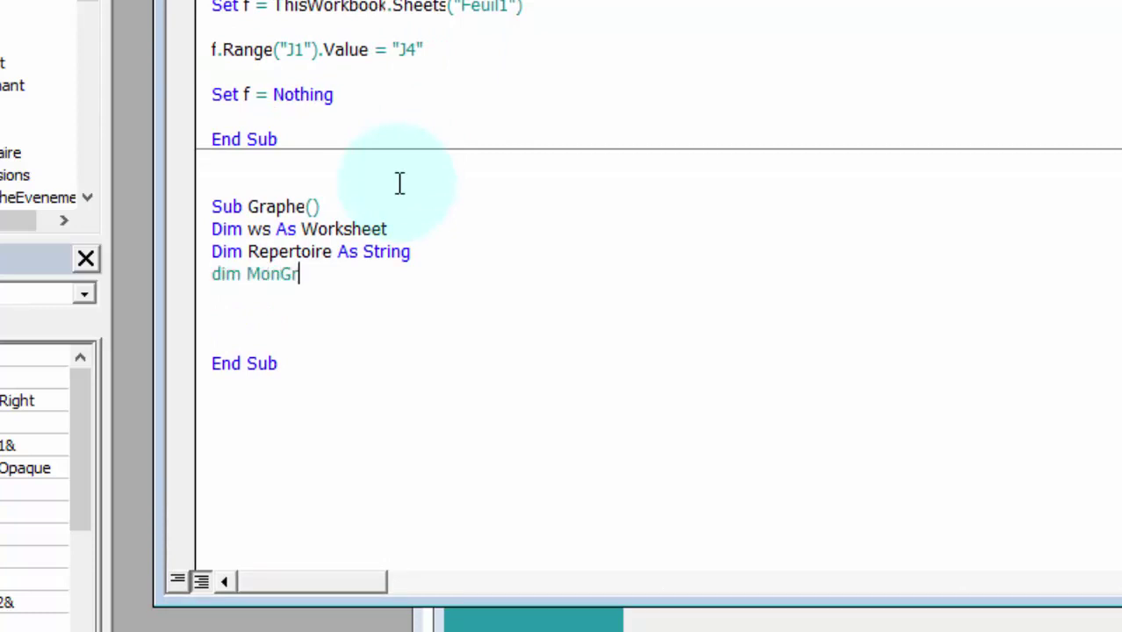
{"action": "type", "text": "aphe "}
{"action": "type", "text": "as obj"}
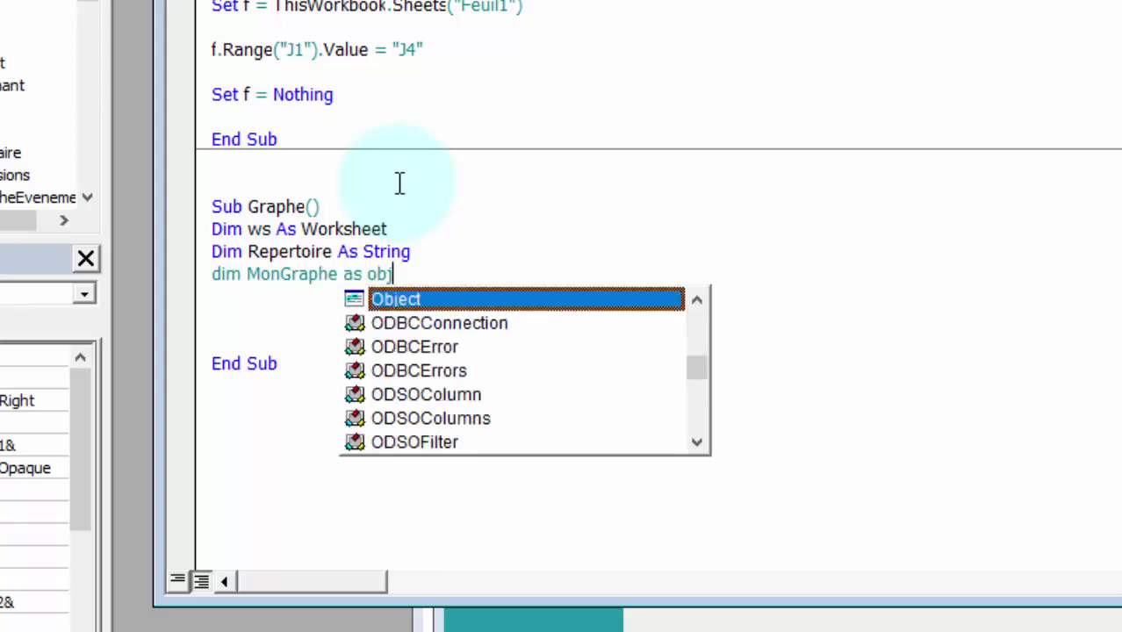
{"action": "key", "text": "Tab"}
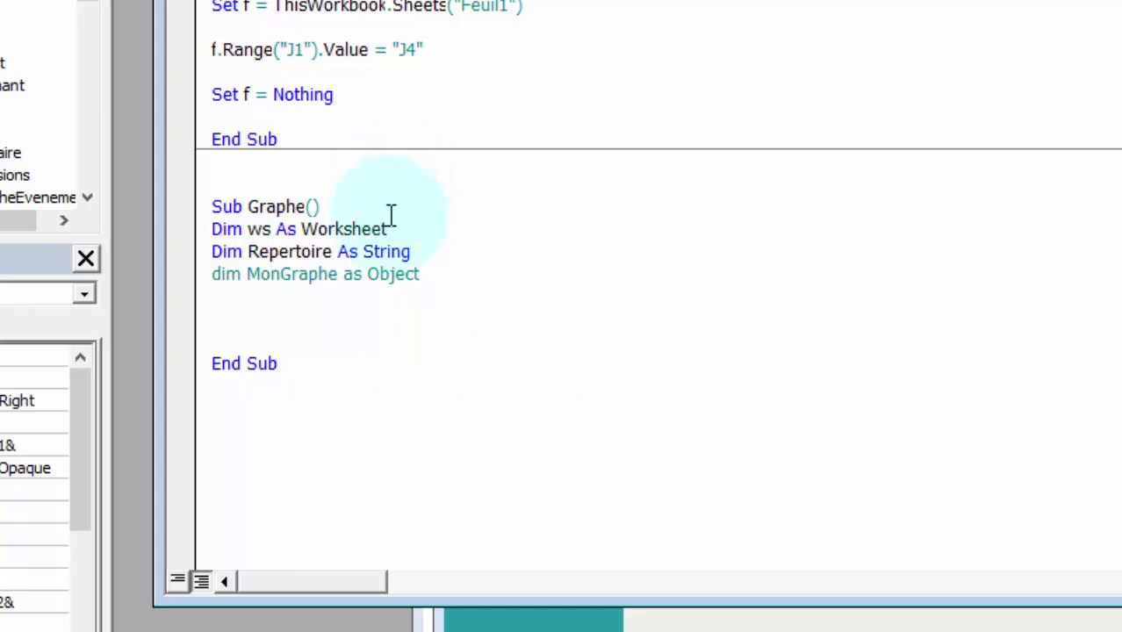
{"action": "left_click", "coordinate": [326, 340]}
Step: Add the line Set ws = ThisWorkbook.Sheets("Feuil1") before End Sub in Graphe
{"action": "left_click", "coordinate": [299, 320]}
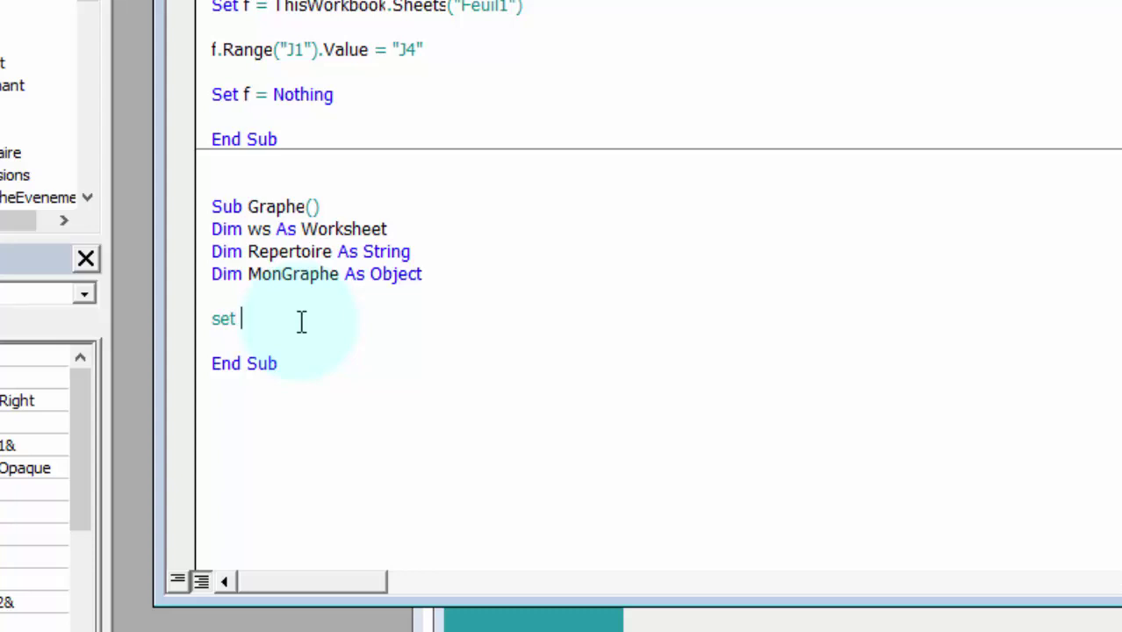
{"action": "type", "text": "ws=thi"}
{"action": "type", "text": "swo"}
{"action": "type", "text": "rkbook"}
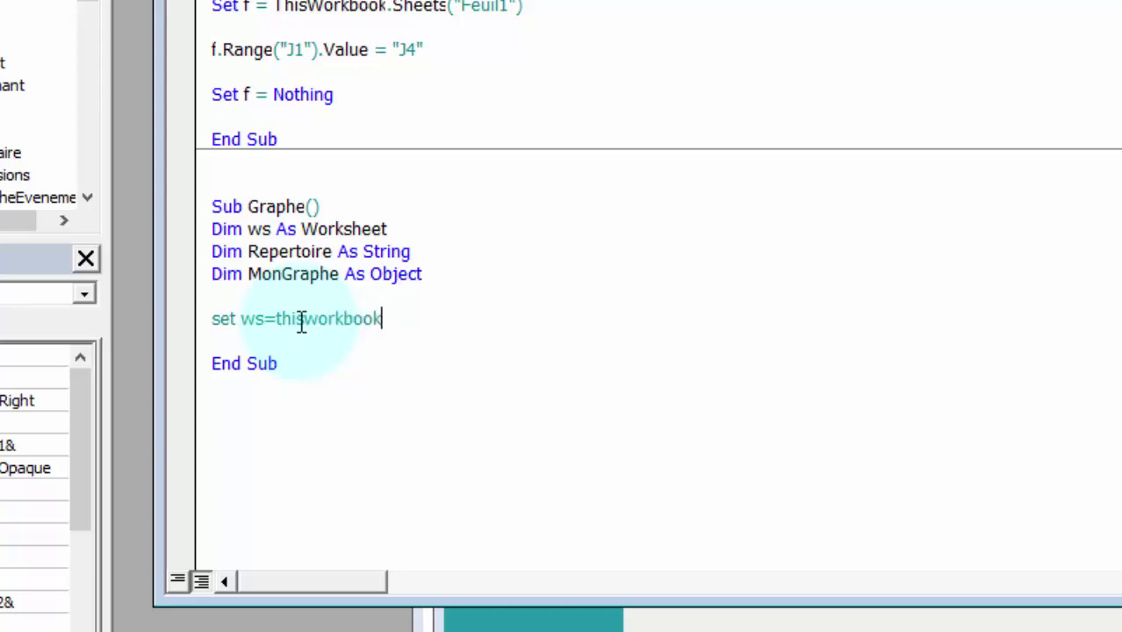
{"action": "type", "text": ".shee"}
{"action": "key", "text": "Tab"}
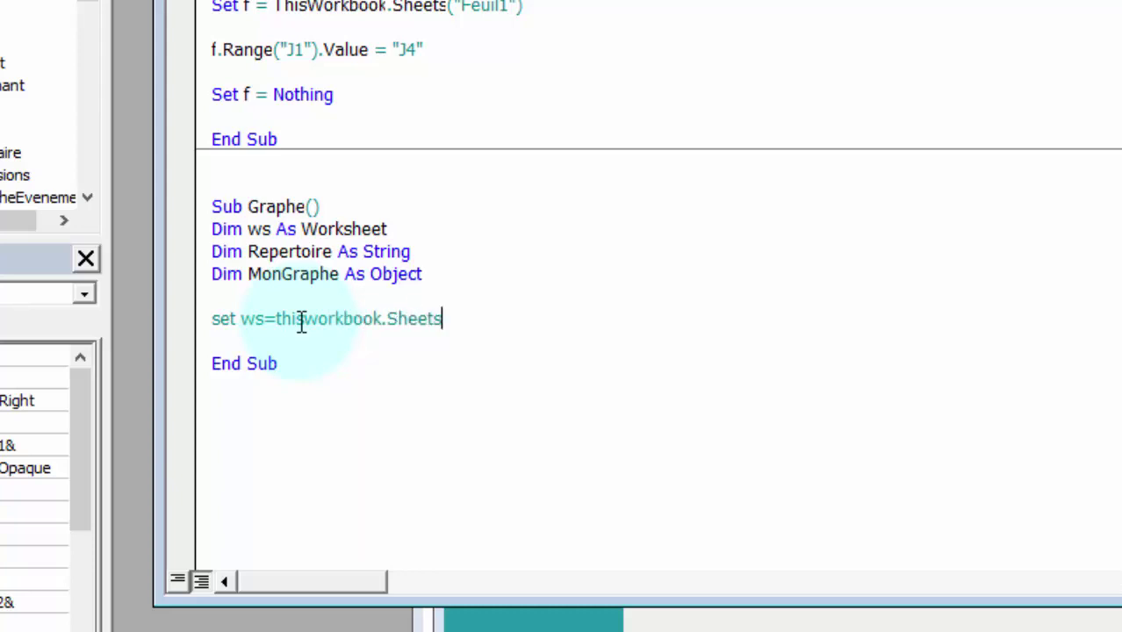
{"action": "type", "text": "(\""}
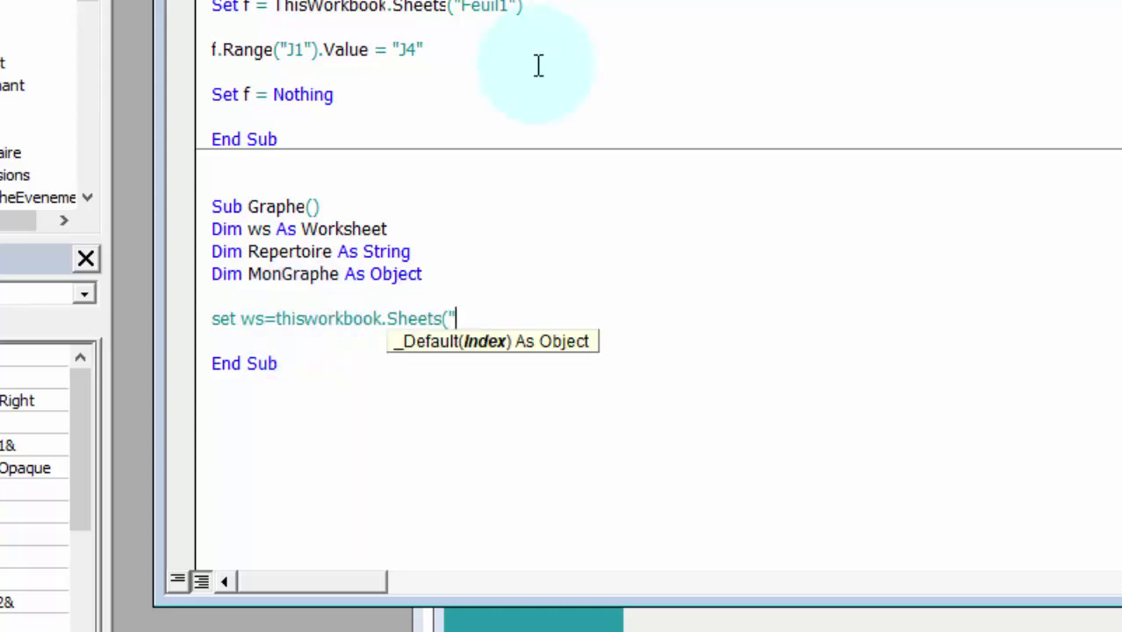
{"action": "type", "text": "Feuil"}
{"action": "type", "text": "1\")"}
{"action": "key", "text": "Return"}
{"action": "key", "text": "Return"}
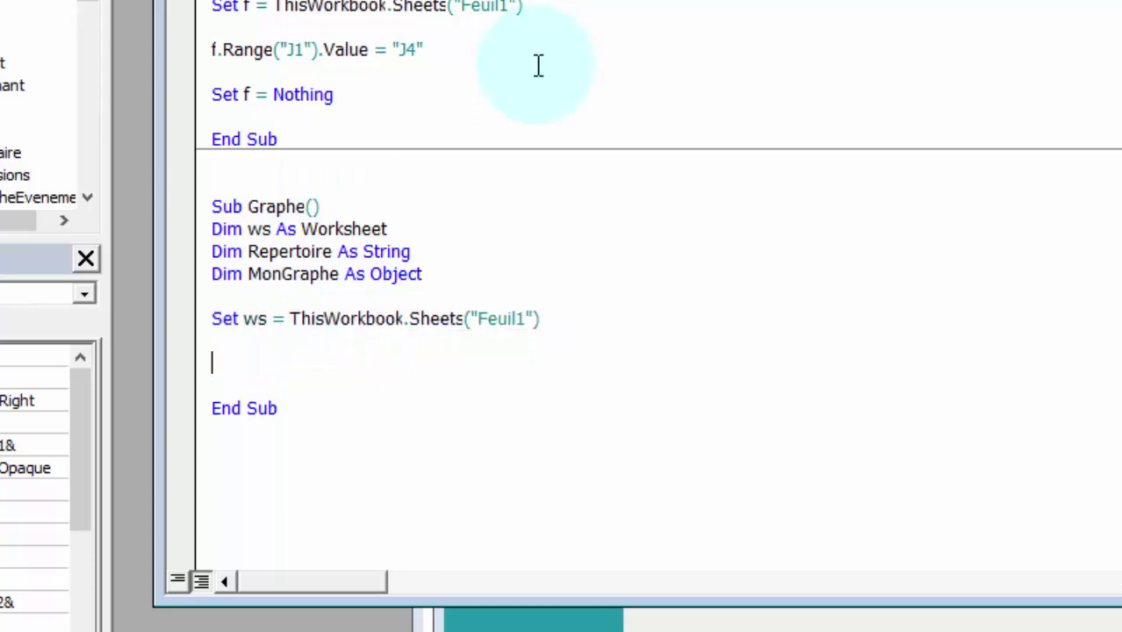
{"action": "key", "text": "Return"}
Step: Add the cleanup line Set ws = Nothing, leaving blank lines above it, and begin another set ws= line
{"action": "type", "text": "set "}
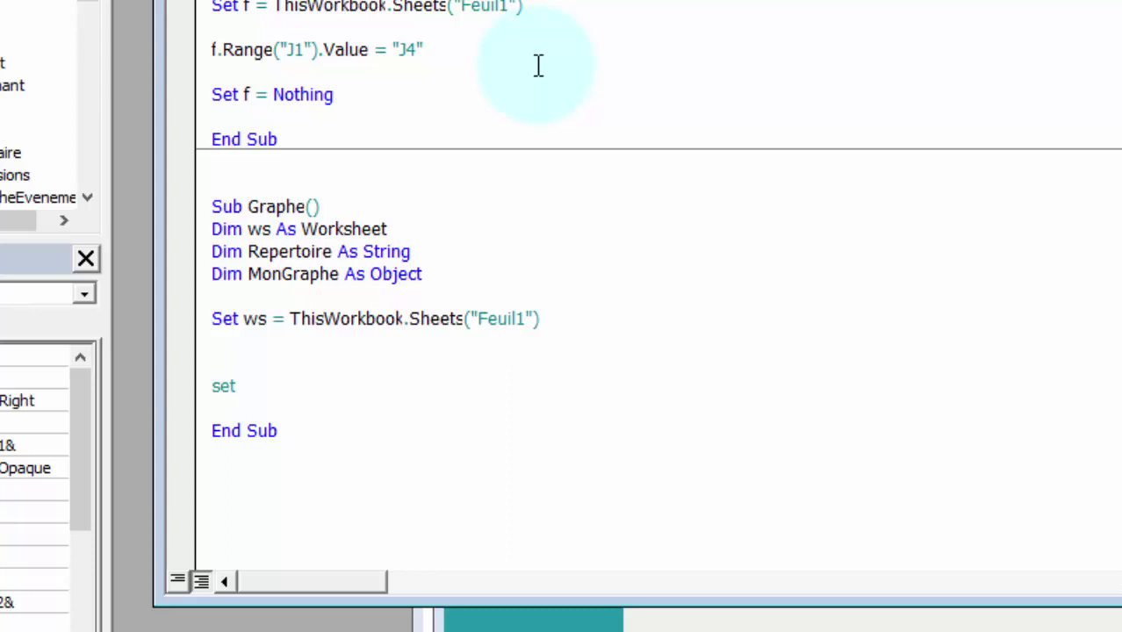
{"action": "type", "text": "w"}
{"action": "type", "text": "s=n"}
{"action": "type", "text": "othing"}
{"action": "key", "text": "Up"}
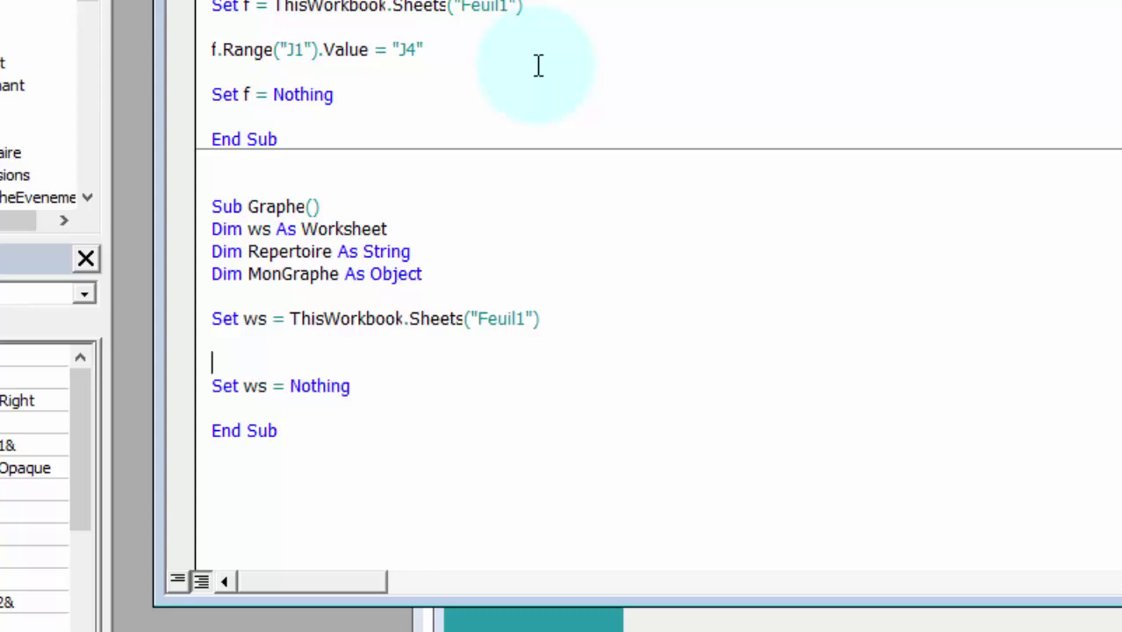
{"action": "key", "text": "Return"}
{"action": "key", "text": "Up"}
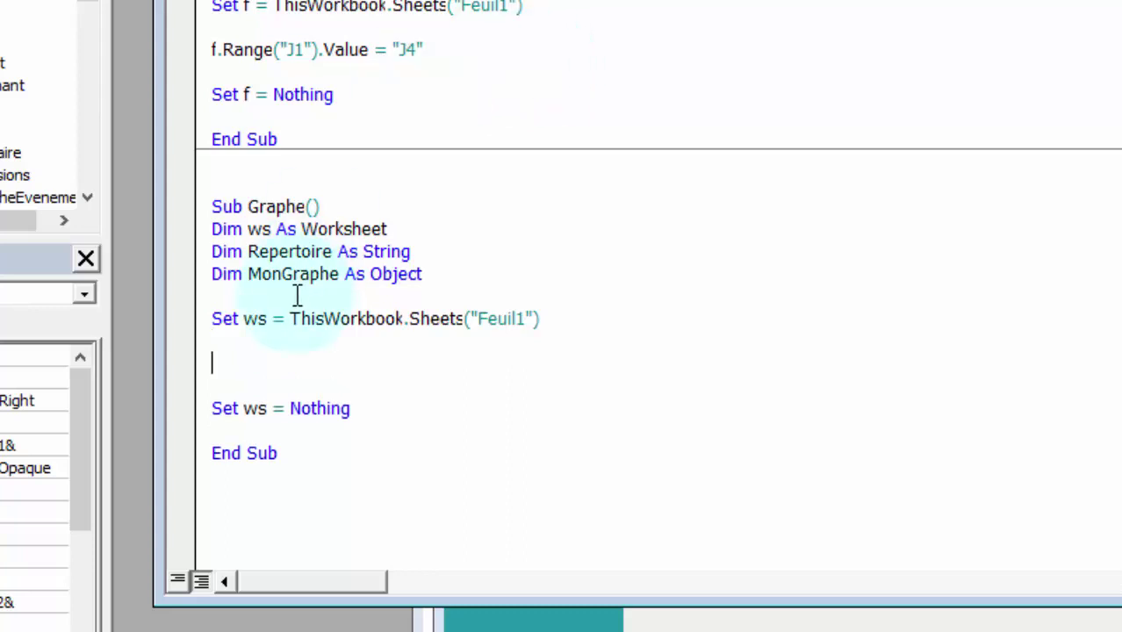
{"action": "double_click", "coordinate": [290, 273]}
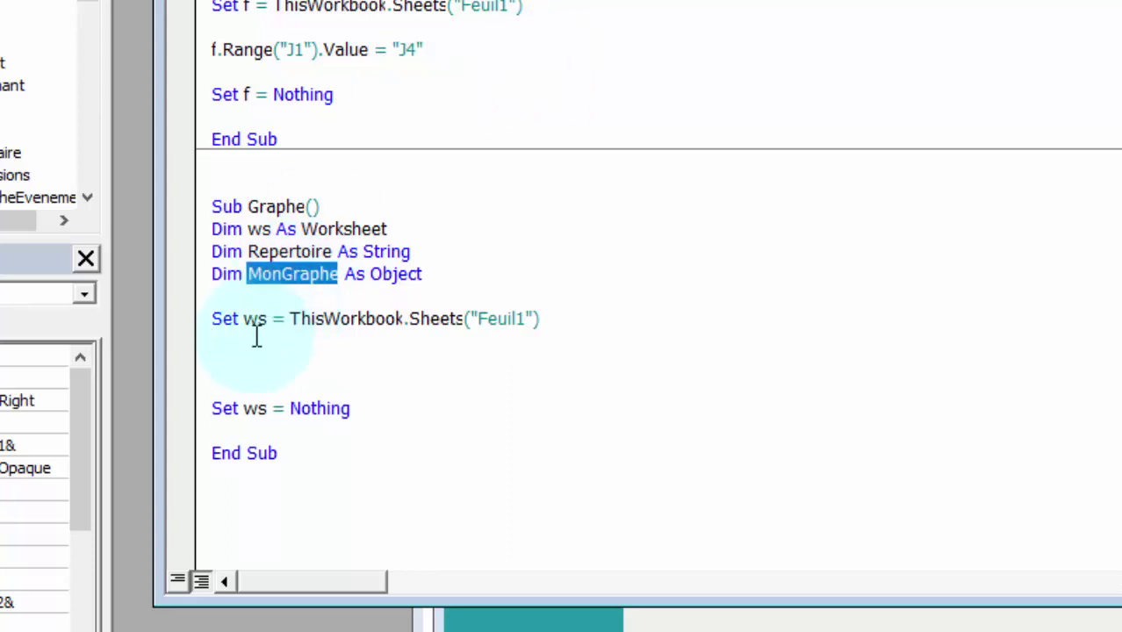
{"action": "left_click", "coordinate": [232, 353]}
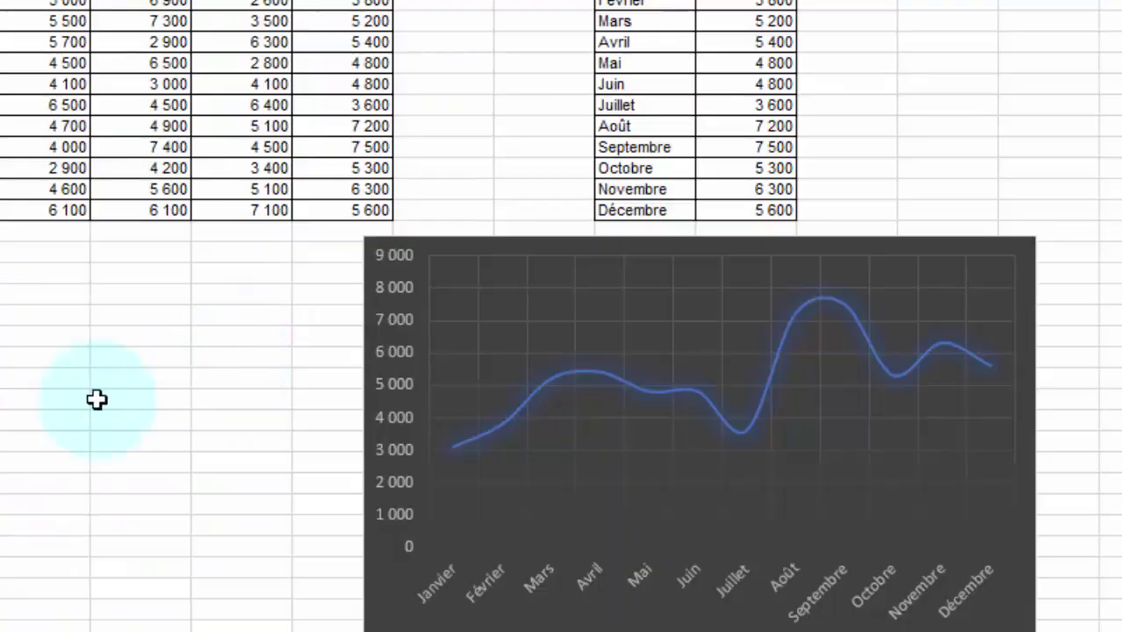
{"action": "key", "text": "alt+F11"}
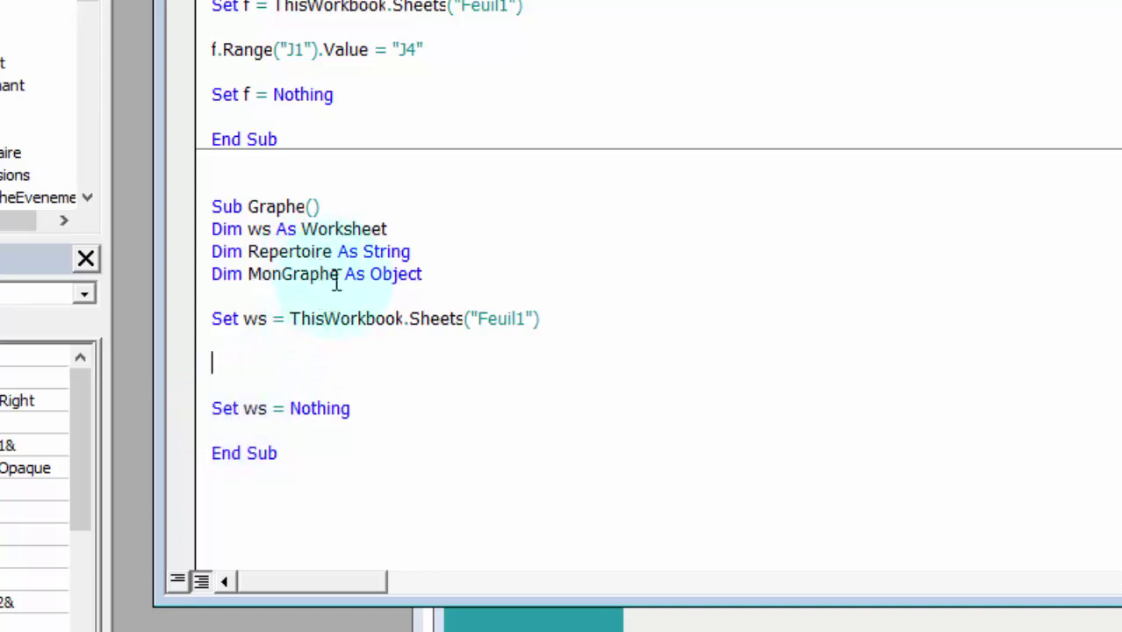
{"action": "type", "text": "set "}
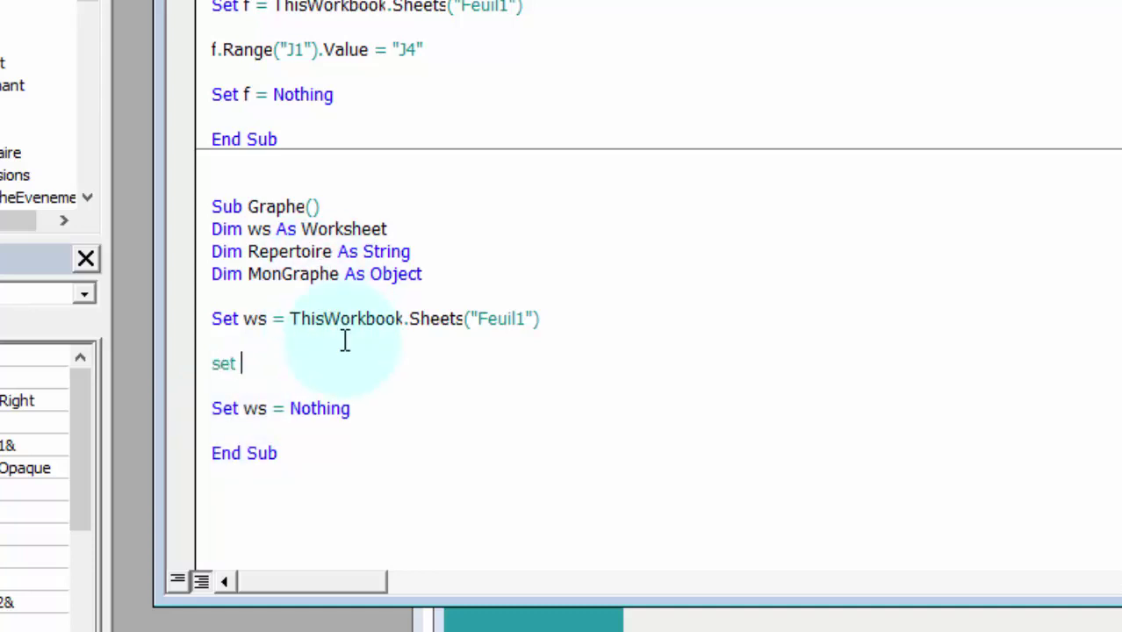
{"action": "type", "text": "ws"}
{"action": "type", "text": "="}
Step: Change the new line to set mongraphe=ws.ChartObjects(1), completing ChartObjects with IntelliSense
{"action": "key", "text": "BackSpace"}
{"action": "key", "text": "BackSpace"}
{"action": "key", "text": "BackSpace"}
{"action": "type", "text": "mon"}
{"action": "type", "text": "graphe="}
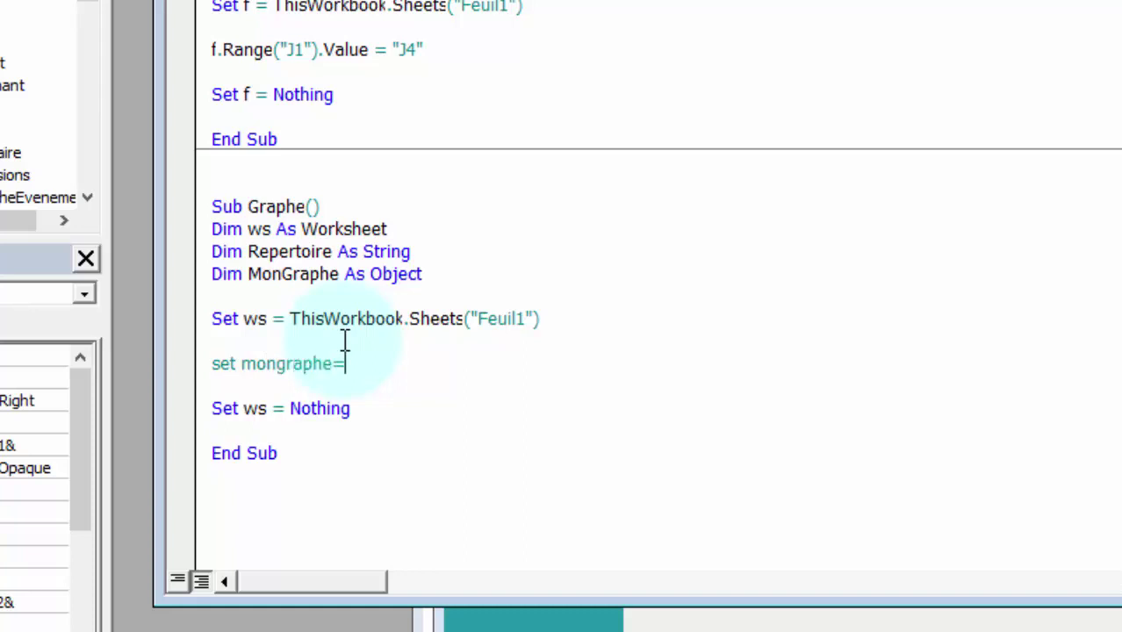
{"action": "type", "text": "ws"}
{"action": "type", "text": ".cha"}
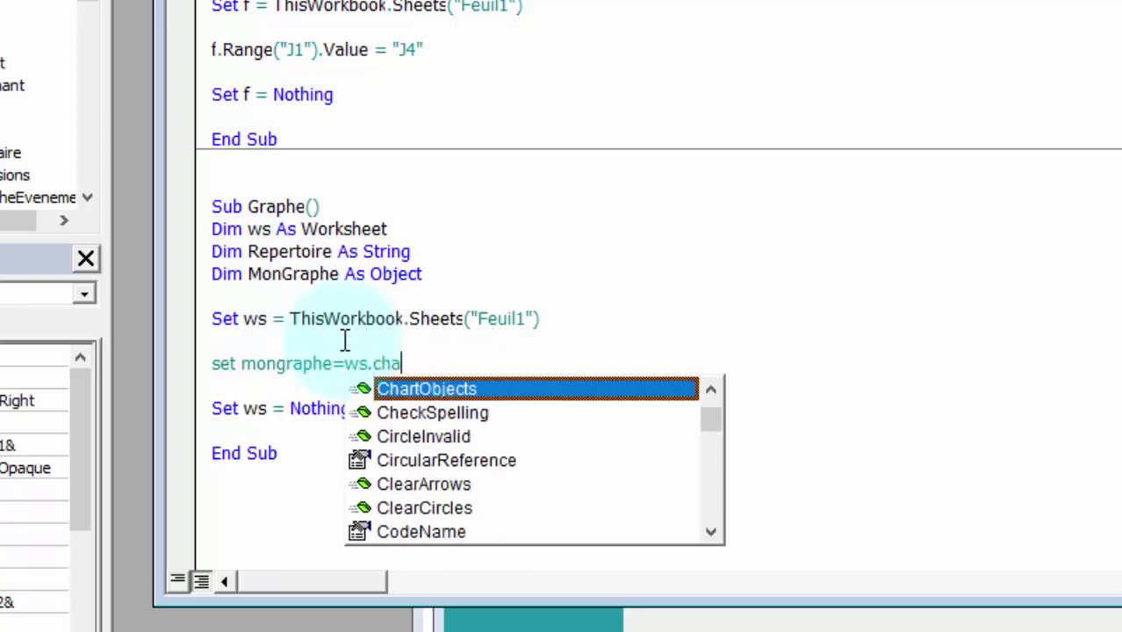
{"action": "key", "text": "Tab"}
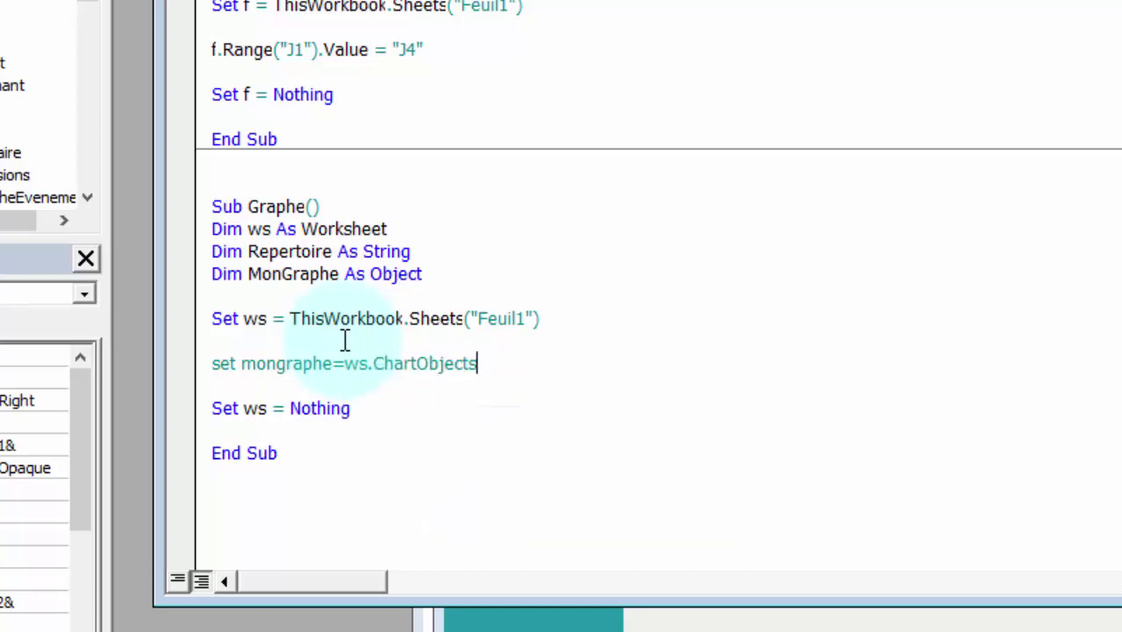
{"action": "type", "text": "("}
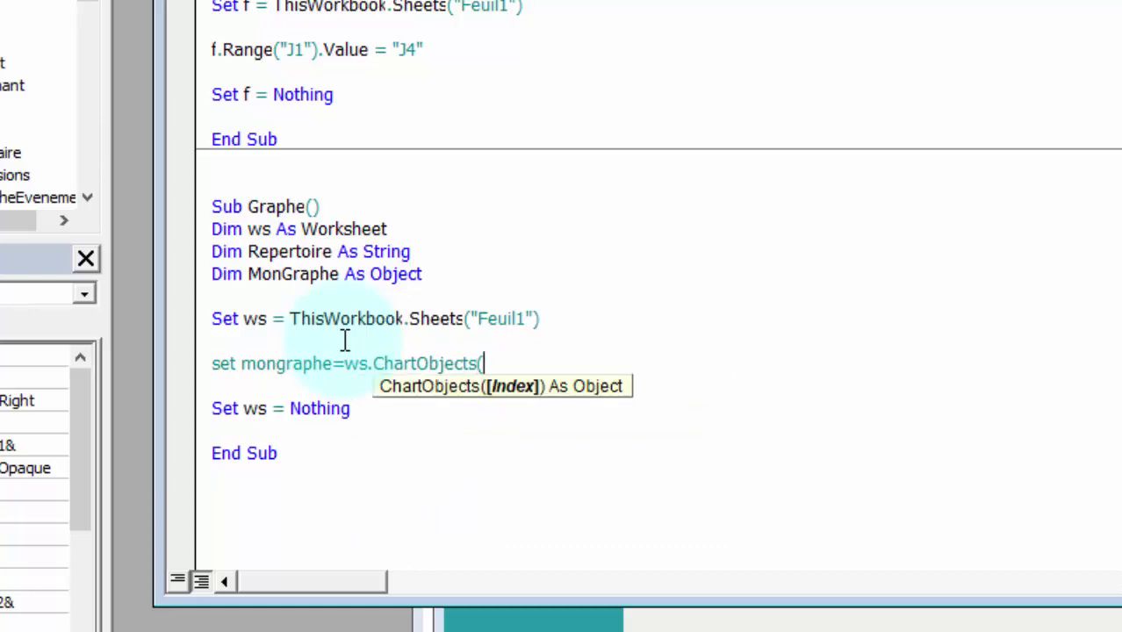
{"action": "type", "text": "1"}
{"action": "type", "text": ")"}
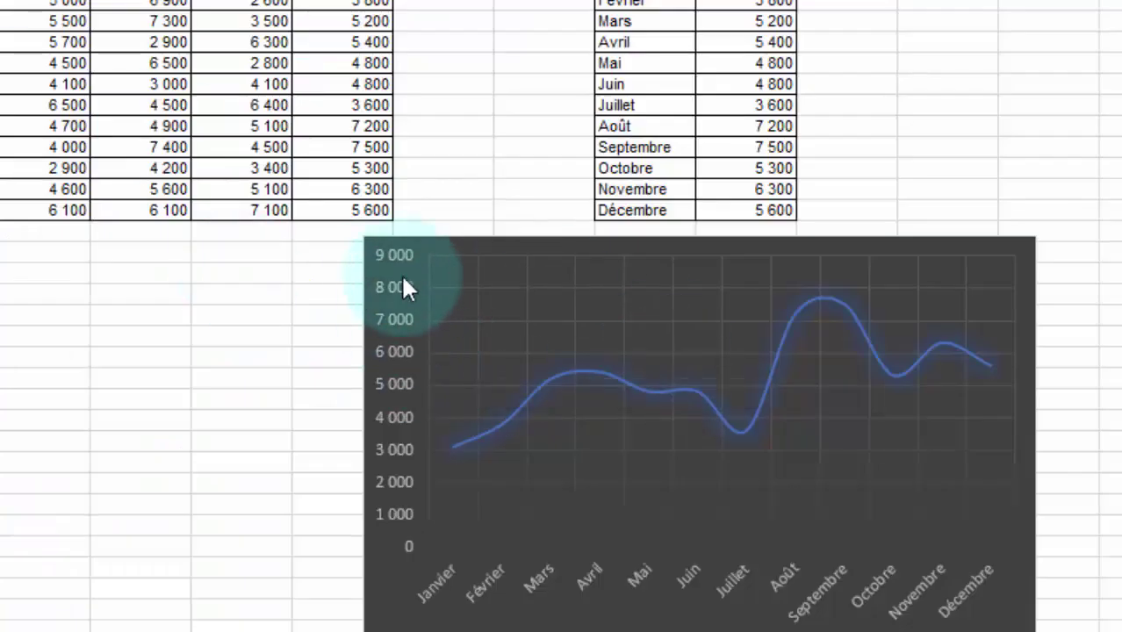
Step: Select the dark glowing line chart to view its monthly source range, then deselect it
{"action": "left_click", "coordinate": [438, 239]}
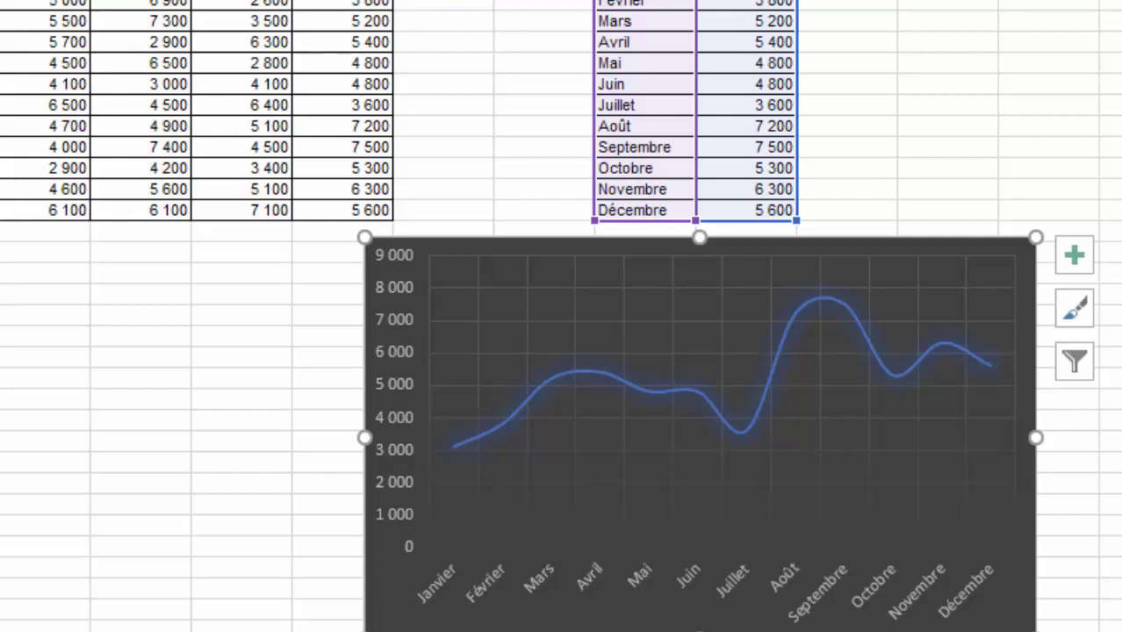
{"action": "left_click", "coordinate": [121, 381]}
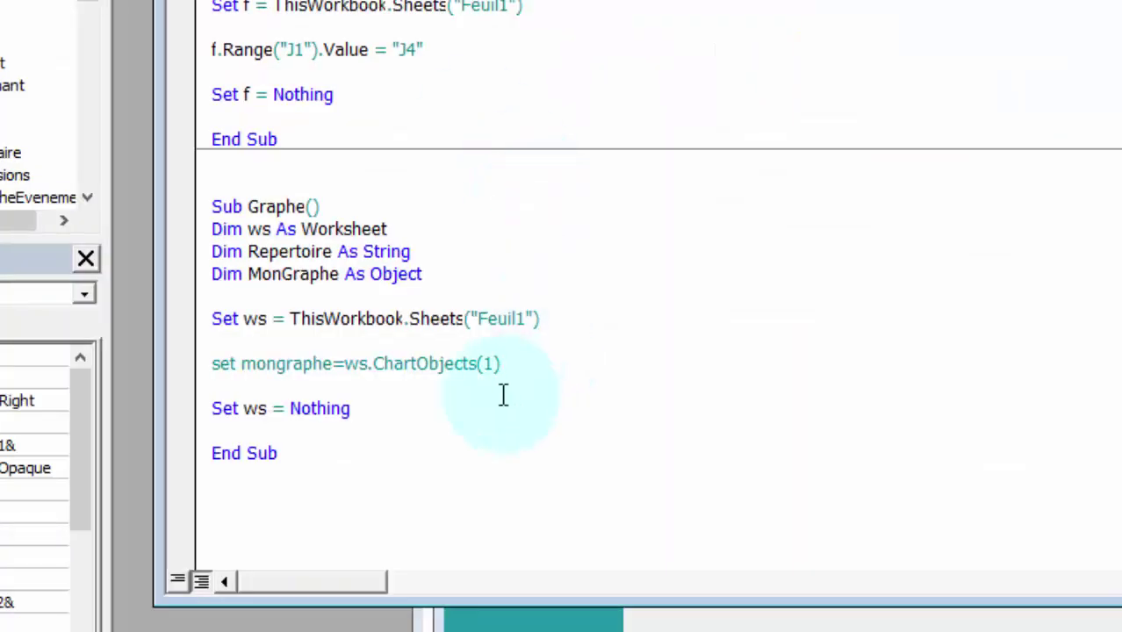
Step: Append .Chart to the ChartObjects(1) line and add Set MonGraphe = Nothing after Set ws = Nothing
{"action": "type", "text": "."}
{"action": "type", "text": "chart"}
{"action": "key", "text": "Return"}
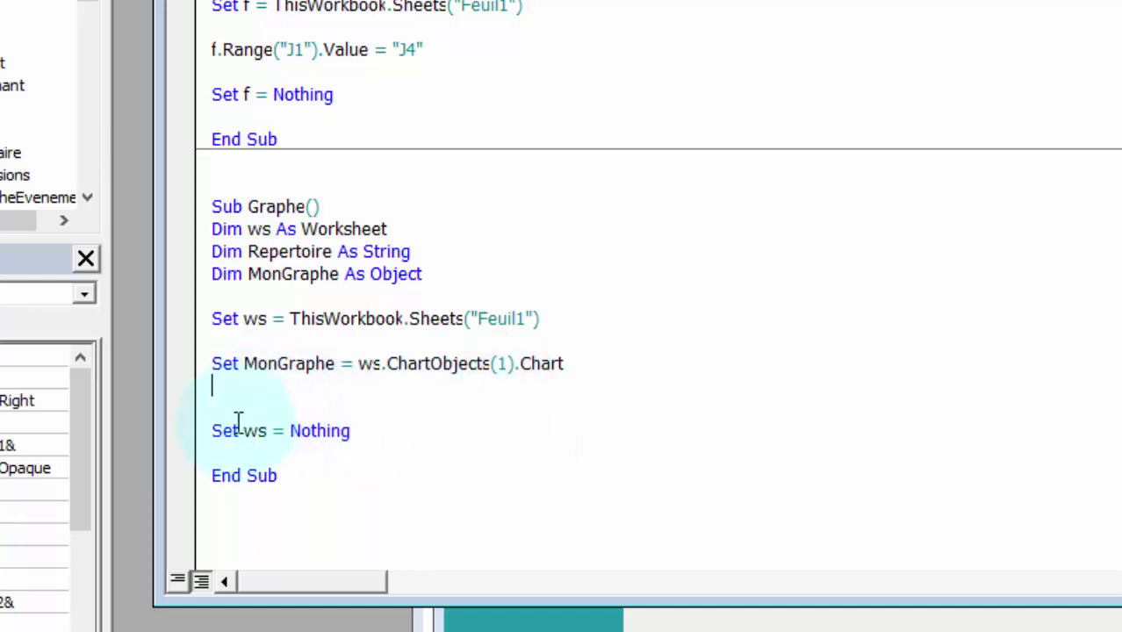
{"action": "left_click", "coordinate": [237, 421]}
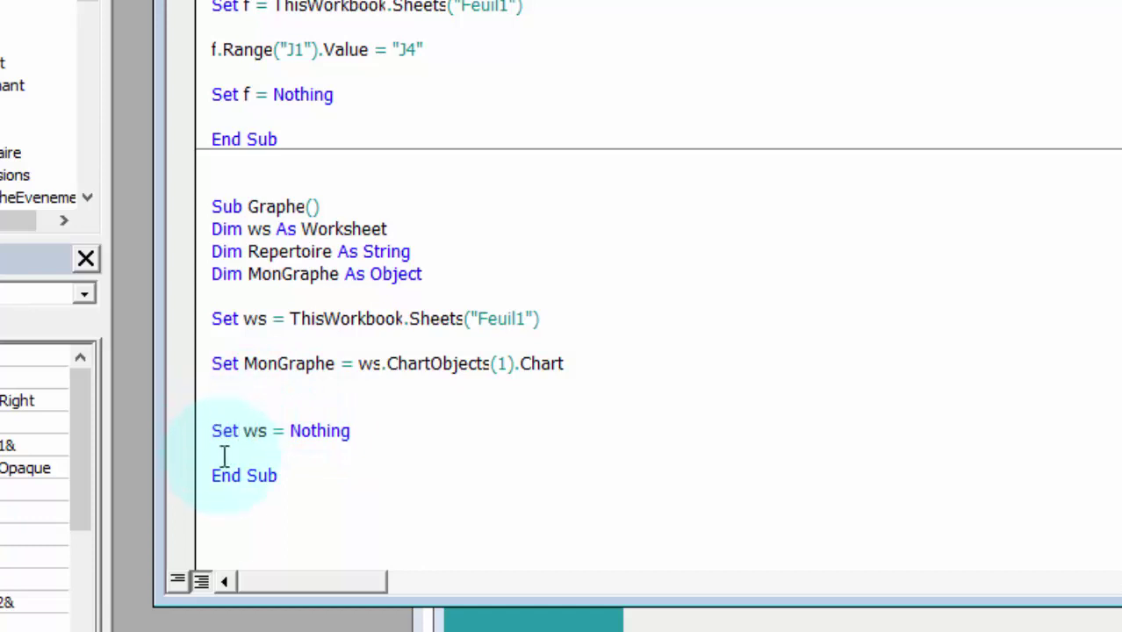
{"action": "left_click", "coordinate": [222, 452]}
{"action": "type", "text": "set"}
{"action": "type", "text": " mongraph"}
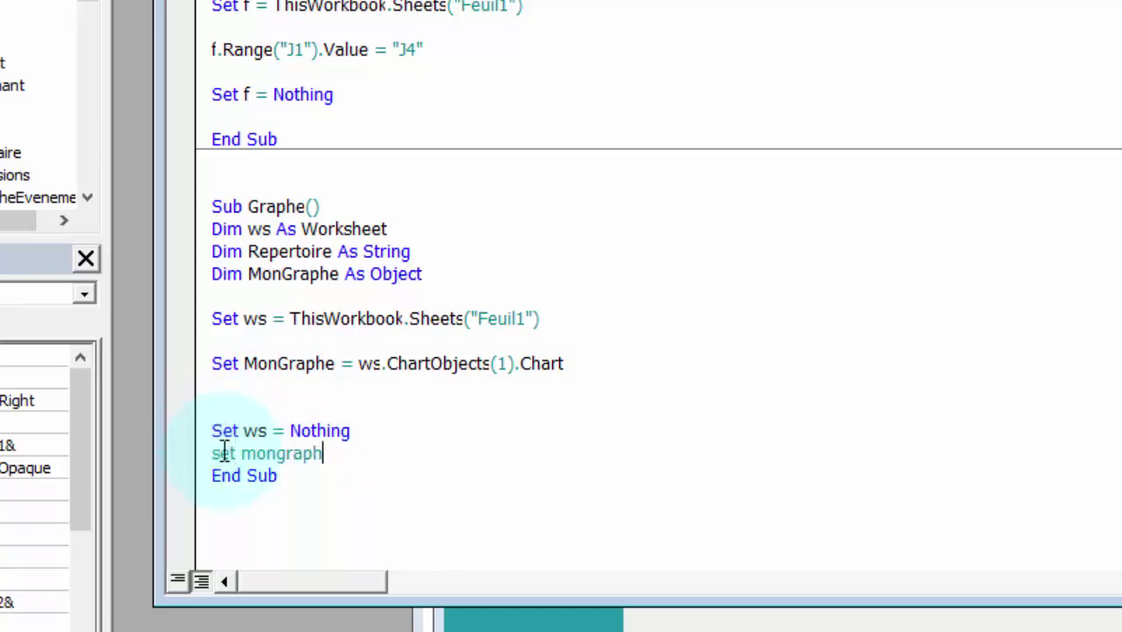
{"action": "type", "text": "e=noth"}
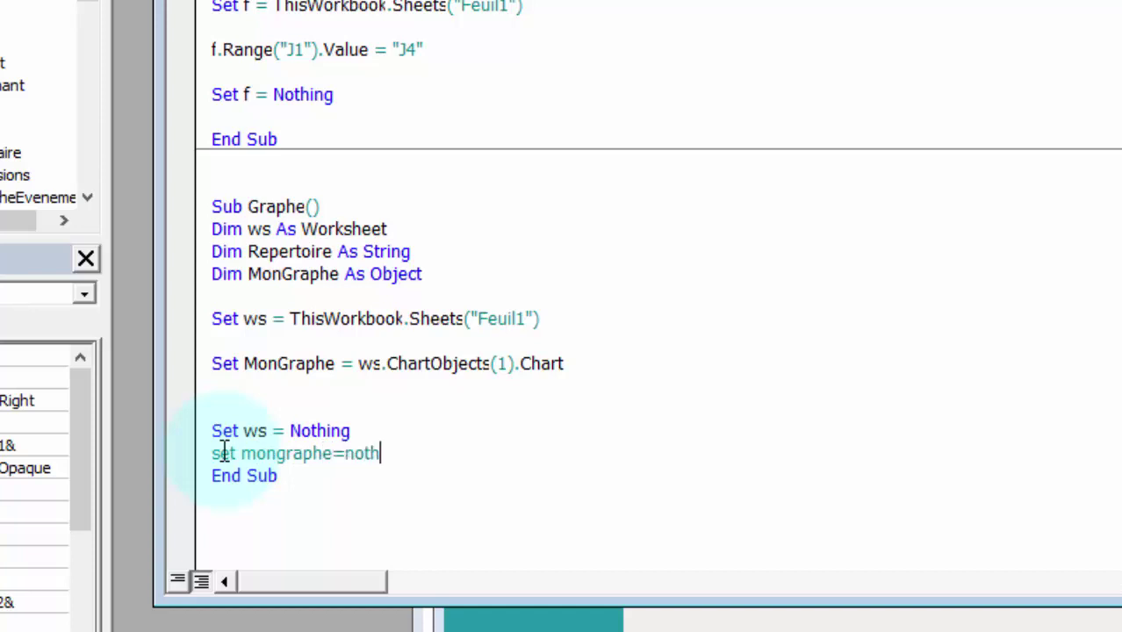
{"action": "type", "text": "ing"}
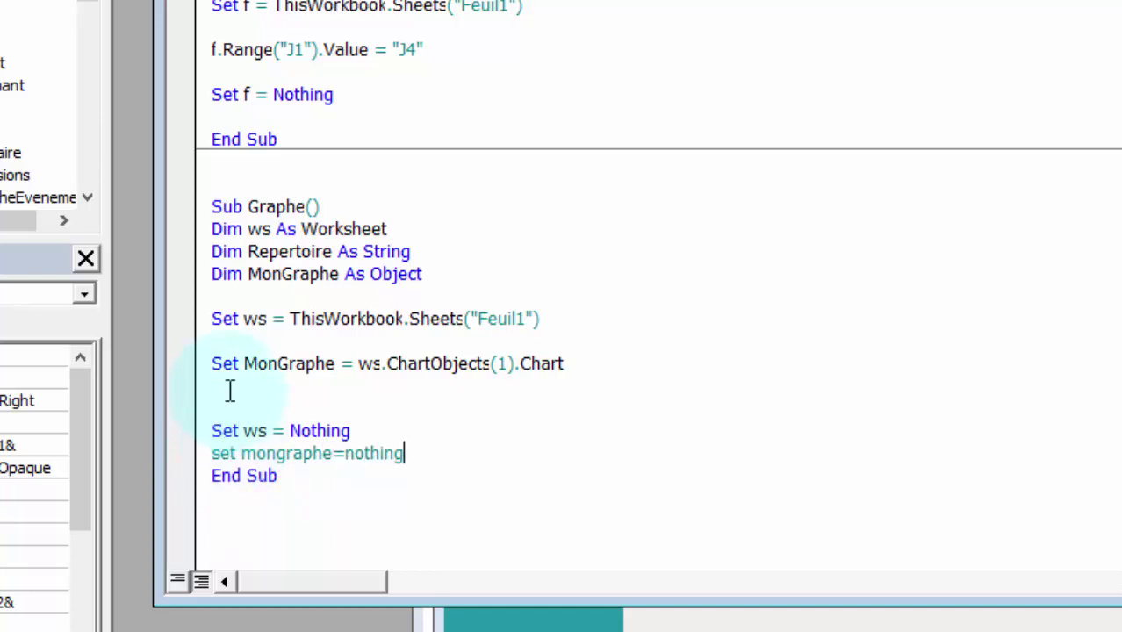
{"action": "left_click", "coordinate": [269, 332]}
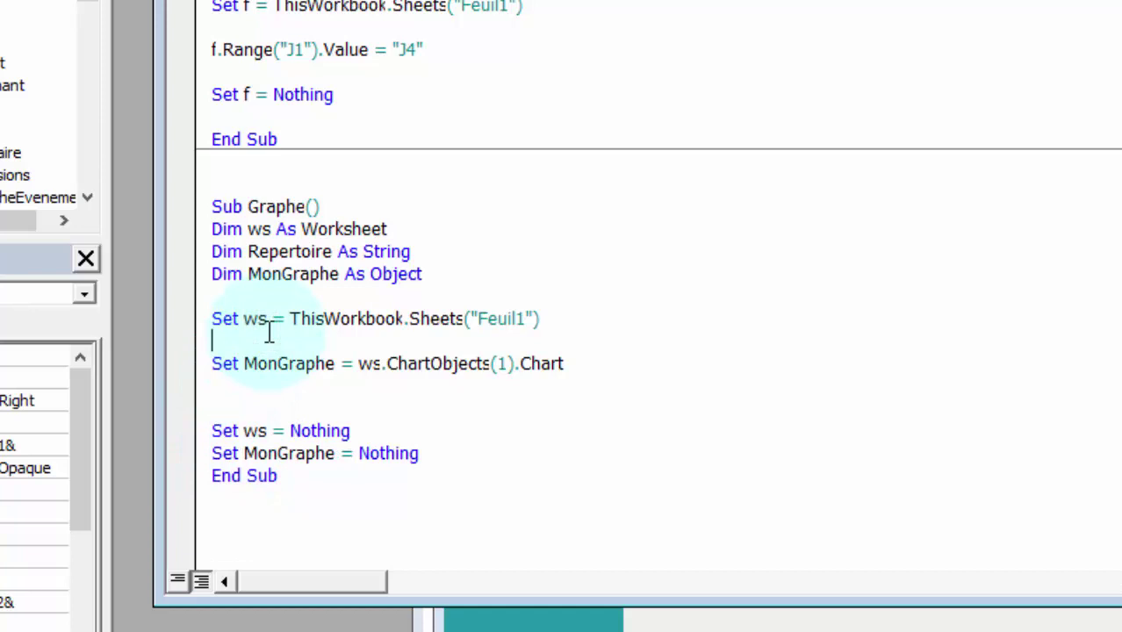
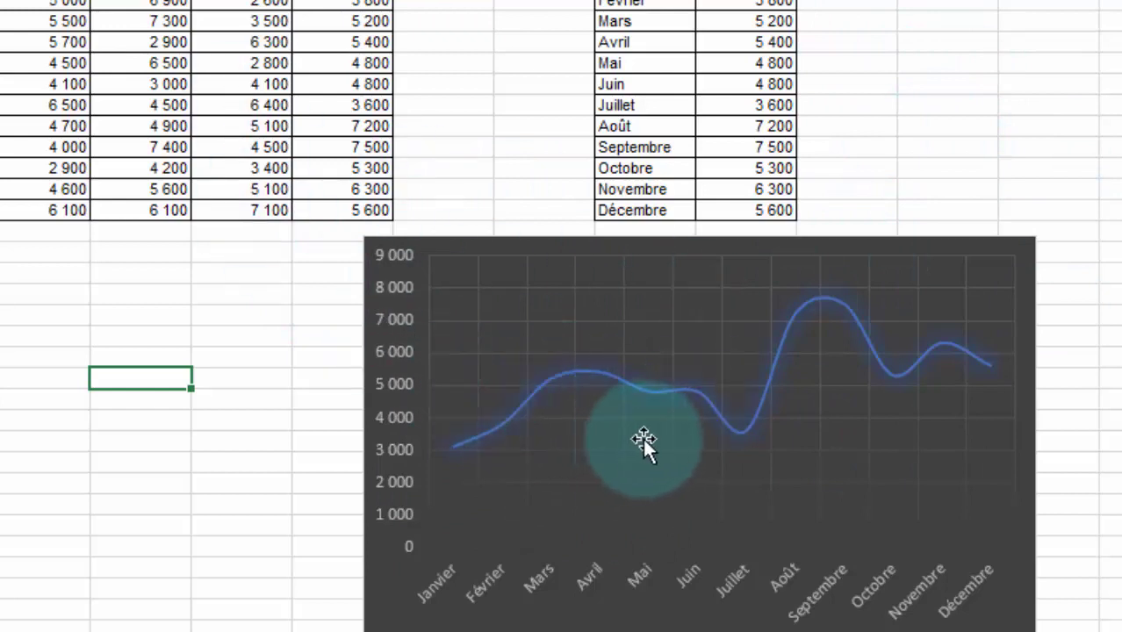
Step: In Graphe below Set ws, add Repertoire = ThisWorkbook.Path & "\" & "Img1.jpg"
{"action": "key", "text": "alt+F11"}
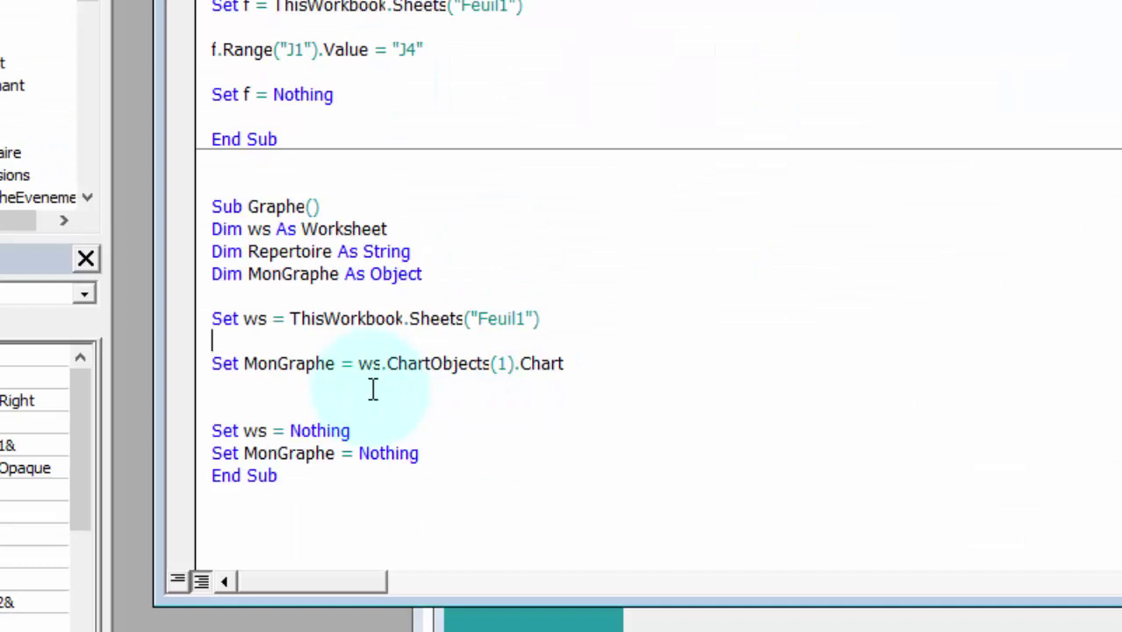
{"action": "left_click", "coordinate": [1067, 619]}
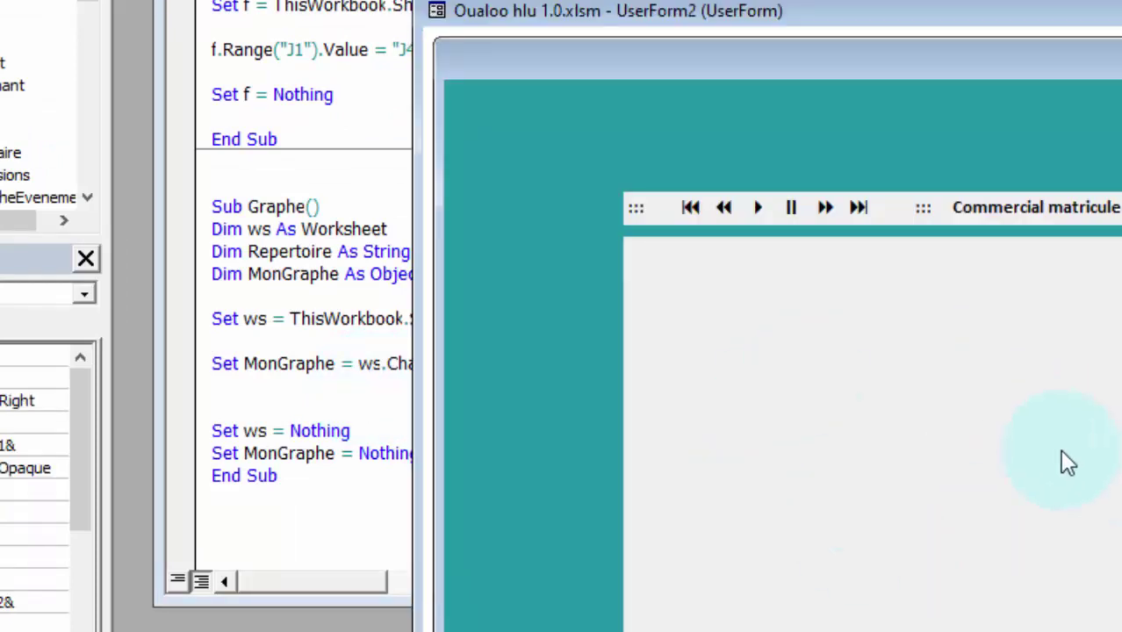
{"action": "left_click", "coordinate": [817, 402]}
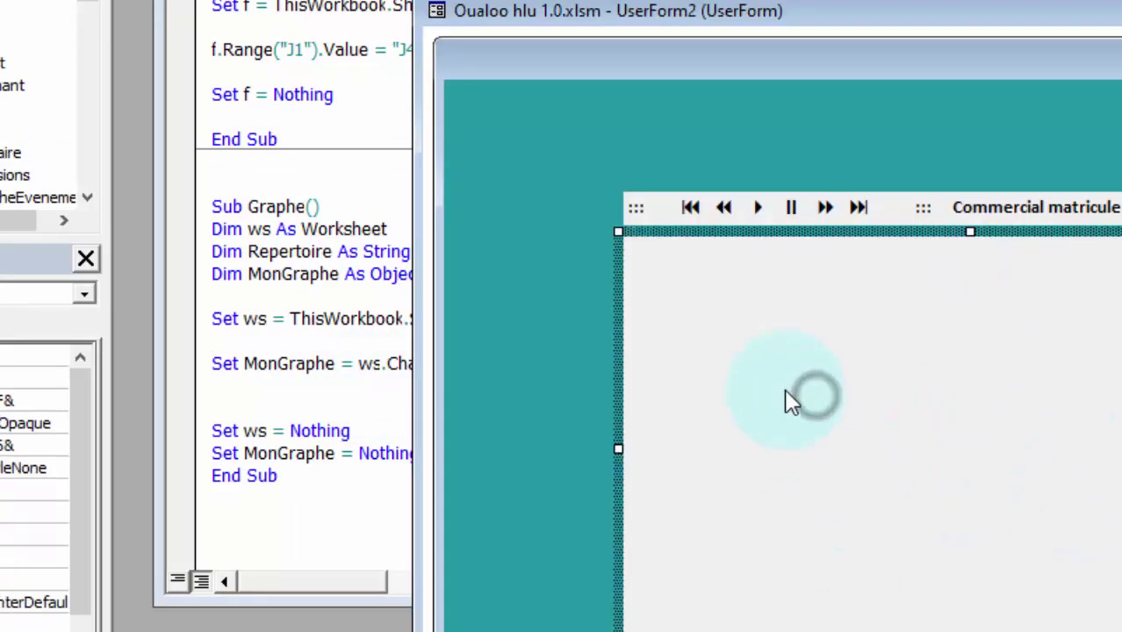
{"action": "left_click", "coordinate": [307, 331]}
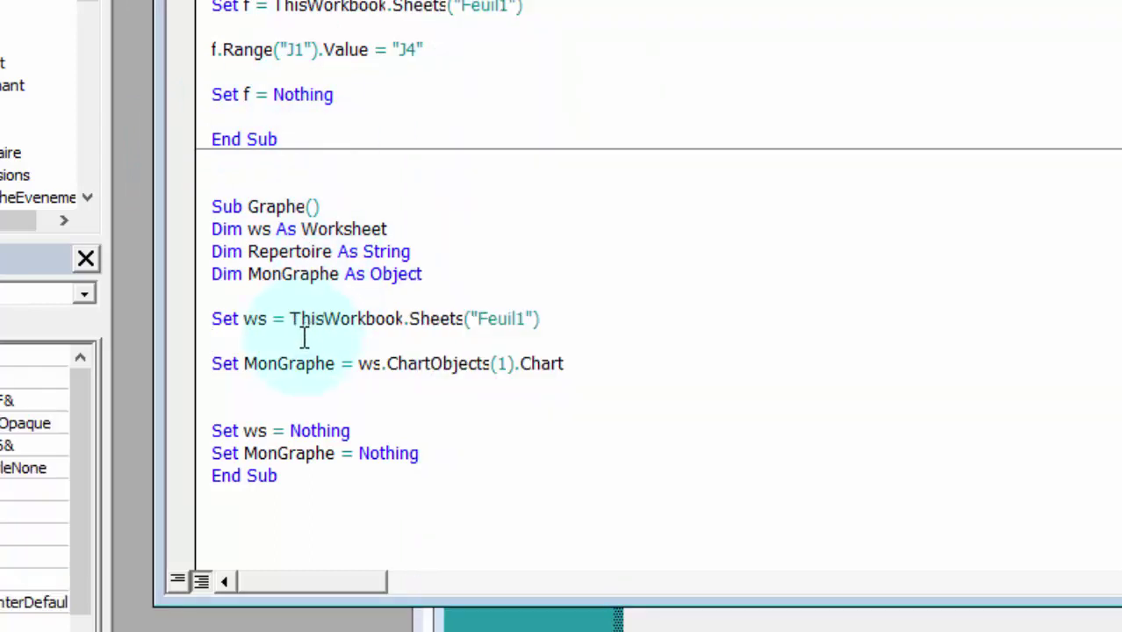
{"action": "type", "text": "repertoi"}
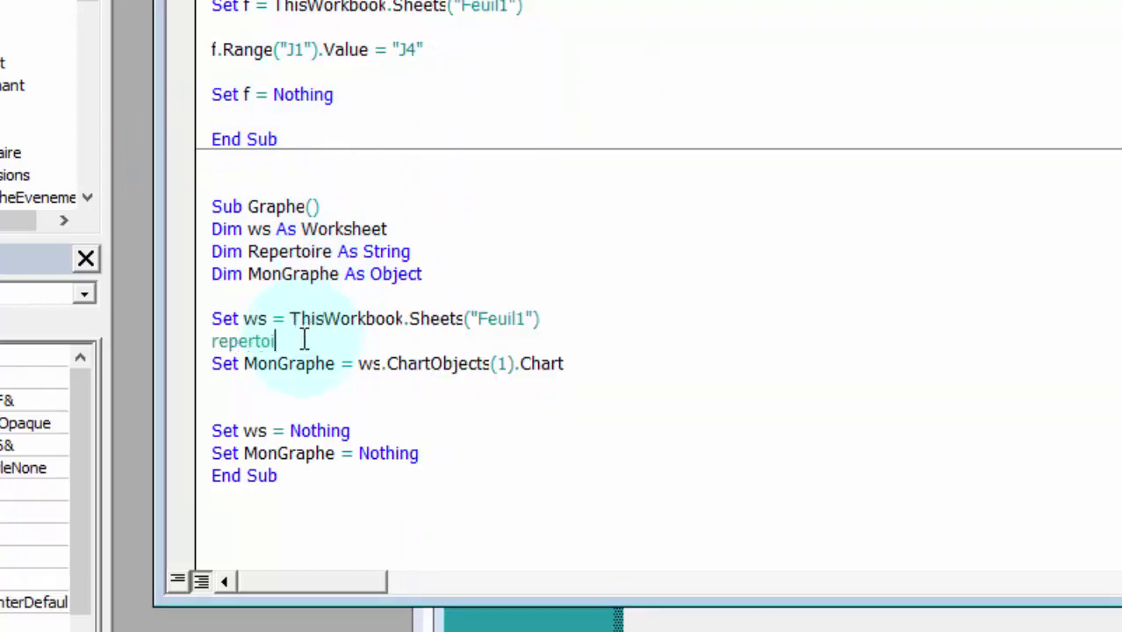
{"action": "type", "text": "re= thiu"}
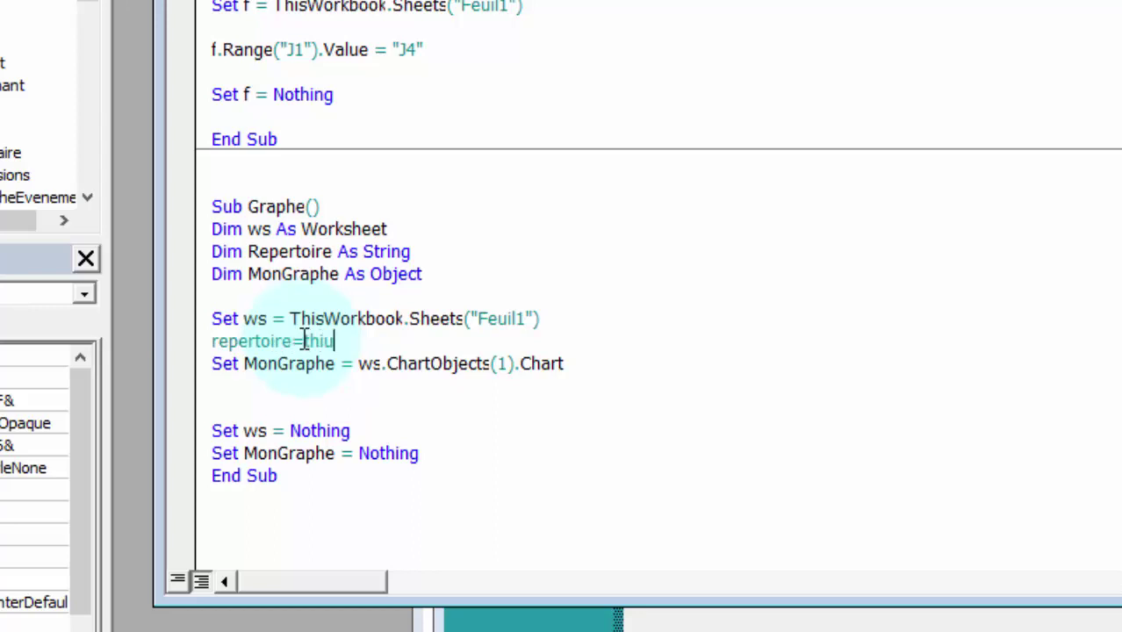
{"action": "key", "text": "BackSpace"}
{"action": "type", "text": "s"}
{"action": "type", "text": "workbook"}
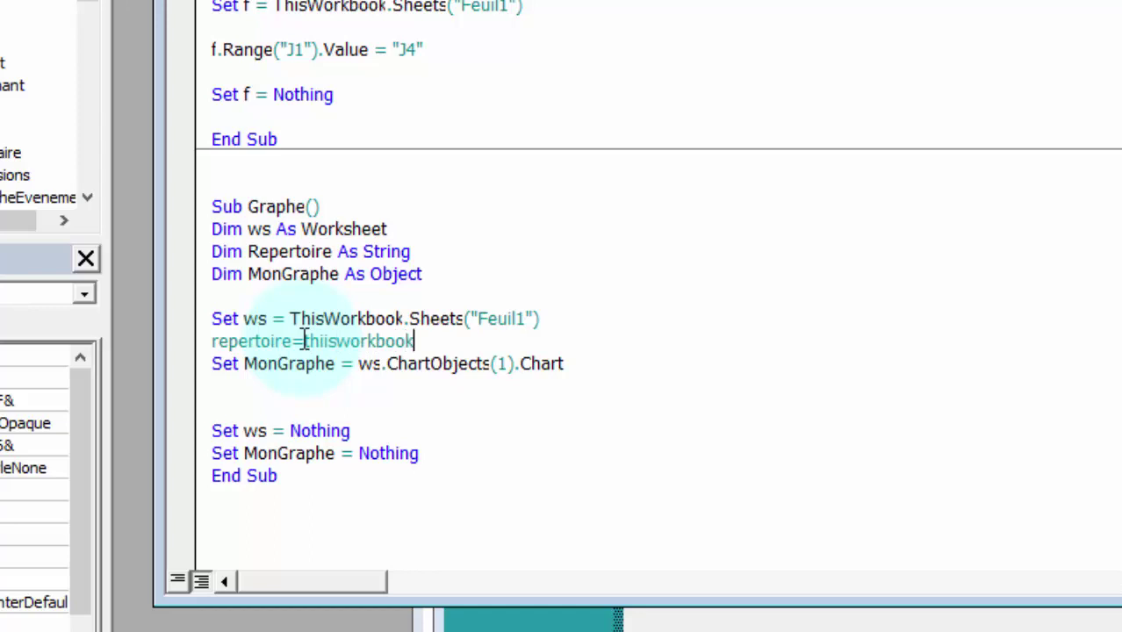
{"action": "type", "text": "."}
{"action": "key", "text": "BackSpace"}
{"action": "key", "text": "BackSpace"}
{"action": "key", "text": "BackSpace"}
{"action": "key", "text": "BackSpace"}
{"action": "key", "text": "BackSpace"}
{"action": "key", "text": "BackSpace"}
{"action": "key", "text": "BackSpace"}
{"action": "key", "text": "BackSpace"}
{"action": "key", "text": "BackSpace"}
{"action": "key", "text": "BackSpace"}
{"action": "type", "text": "is"}
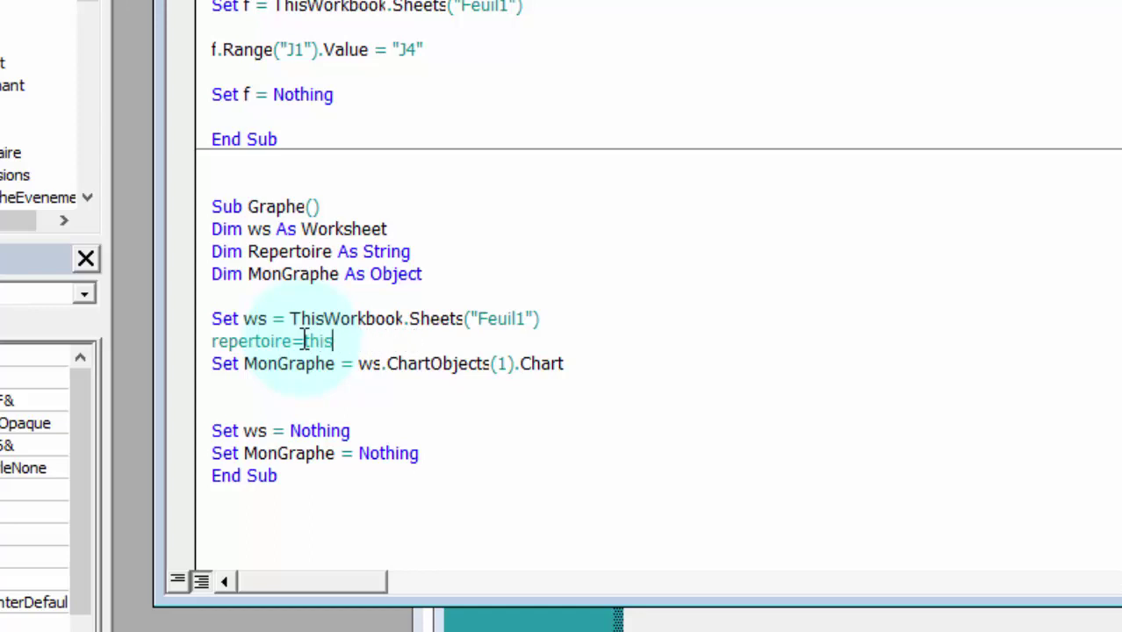
{"action": "type", "text": "workbook"}
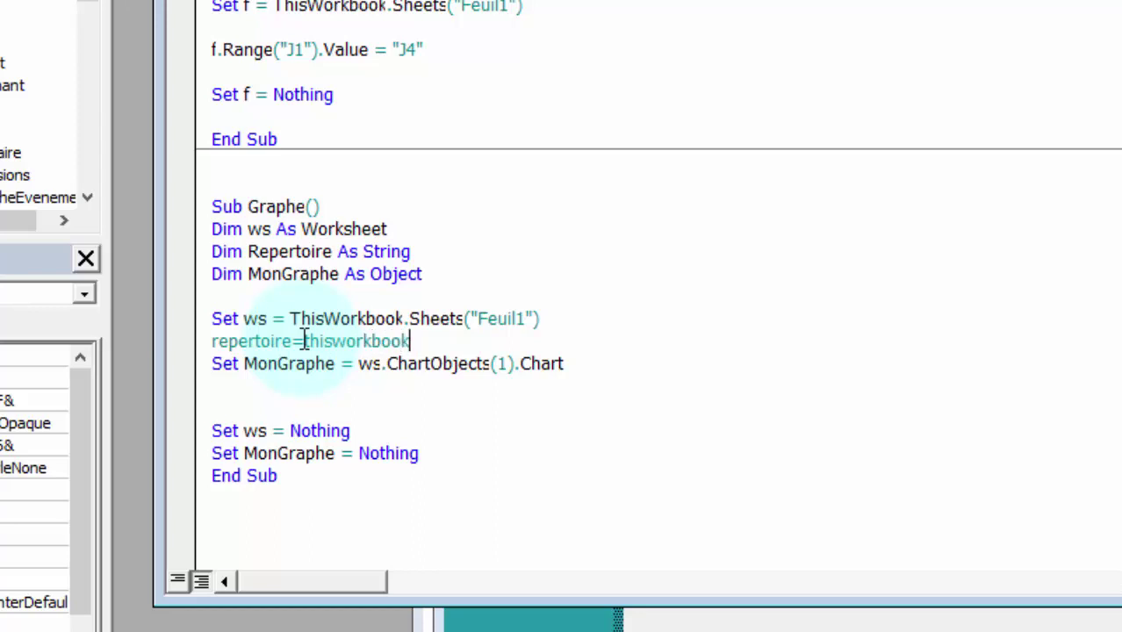
{"action": "type", "text": "."}
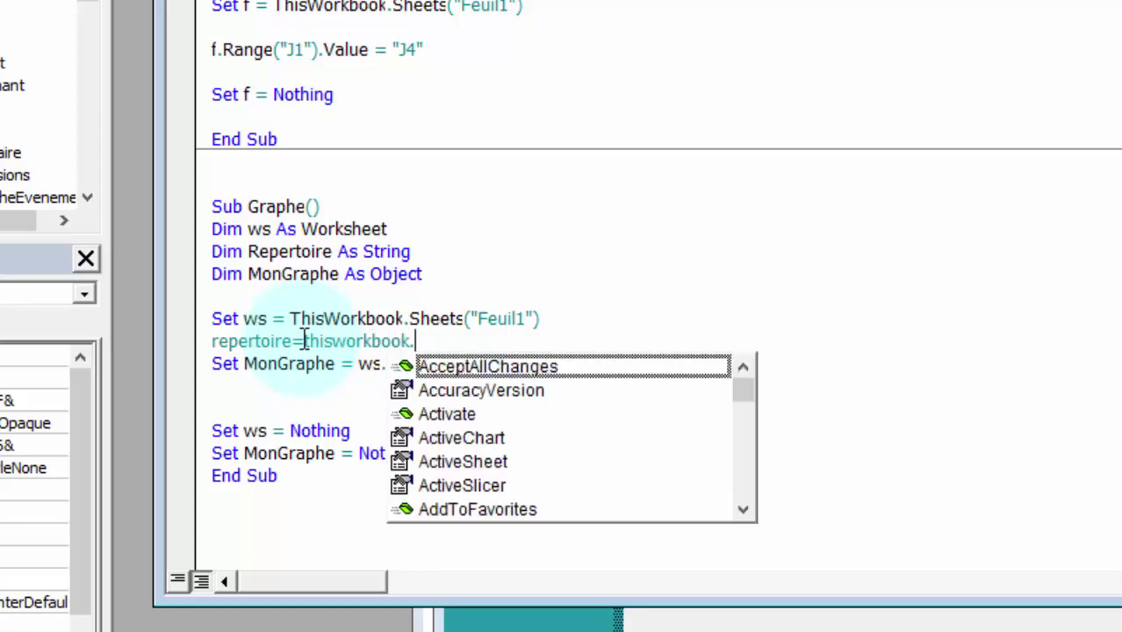
{"action": "type", "text": "path"}
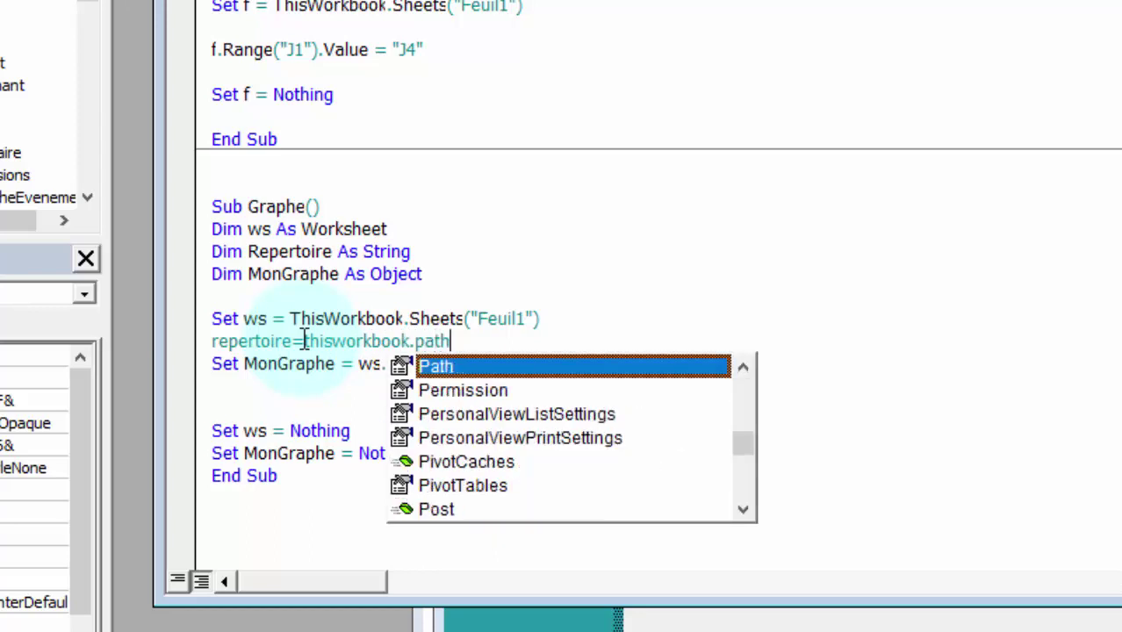
{"action": "key", "text": "Tab"}
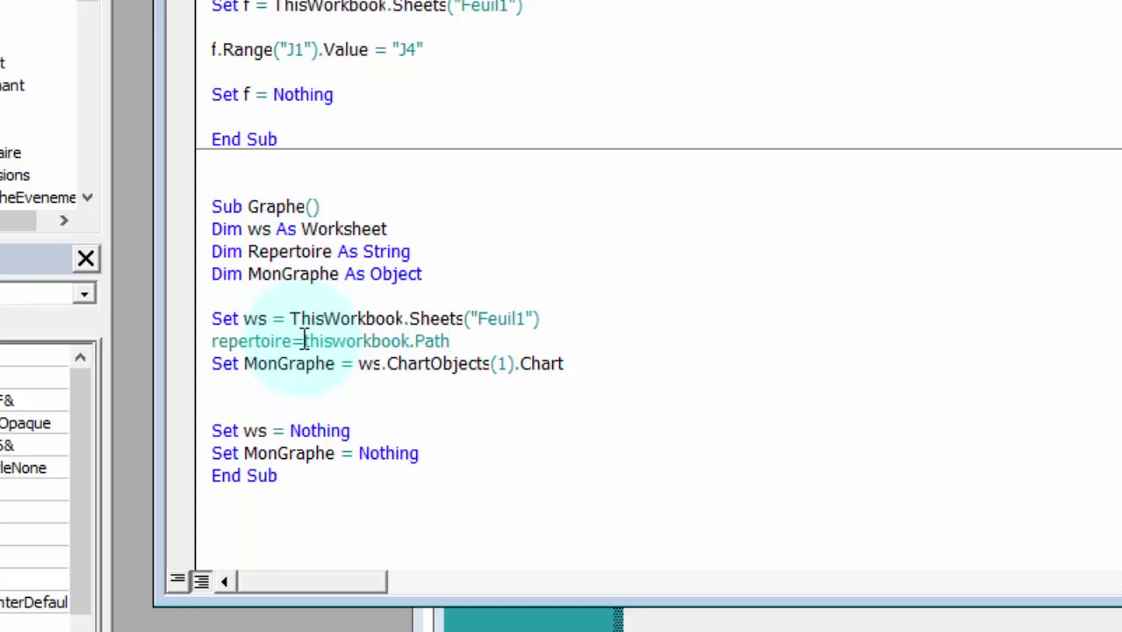
{"action": "type", "text": "&"}
{"action": "type", "text": " \""}
{"action": "type", "text": "\\\""}
{"action": "type", "text": " & \""}
{"action": "type", "text": "Img"}
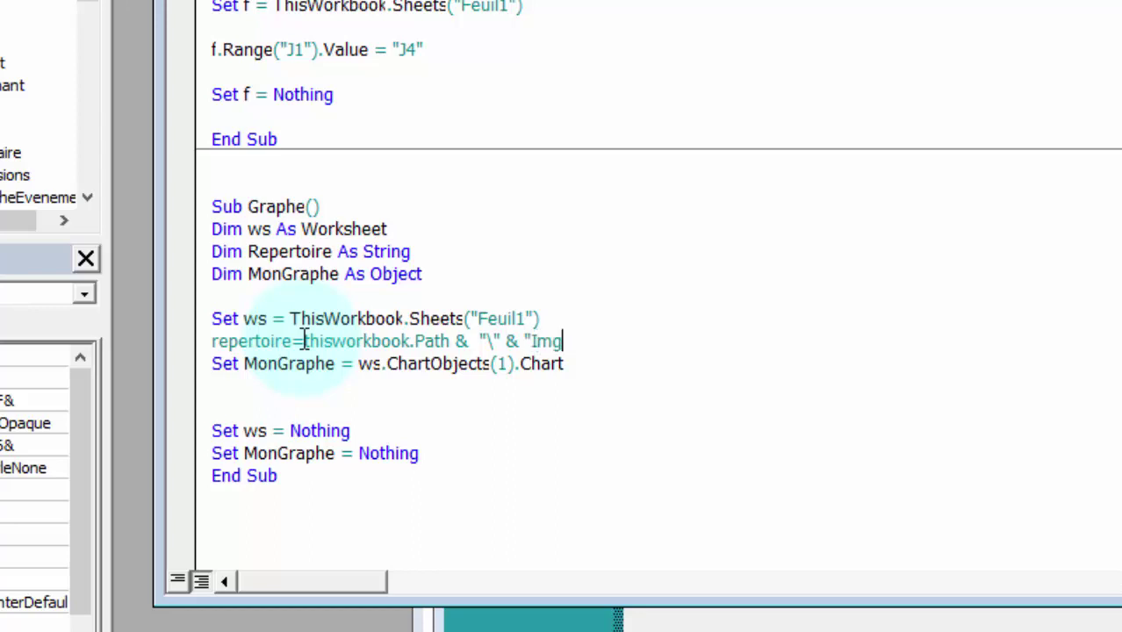
{"action": "type", "text": "1"}
{"action": "type", "text": ".j"}
{"action": "type", "text": "pg"}
{"action": "type", "text": "\""}
{"action": "key", "text": "Return"}
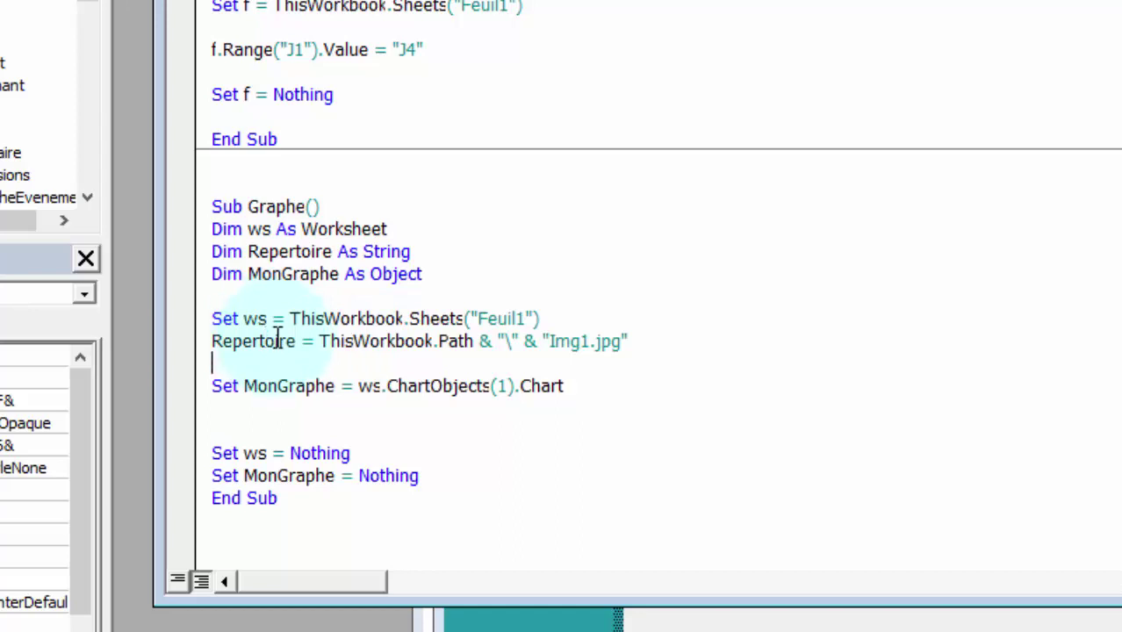
Step: Add the line MonGraphe.Export Repertoire below the Repertoire assignment
{"action": "type", "text": "mon"}
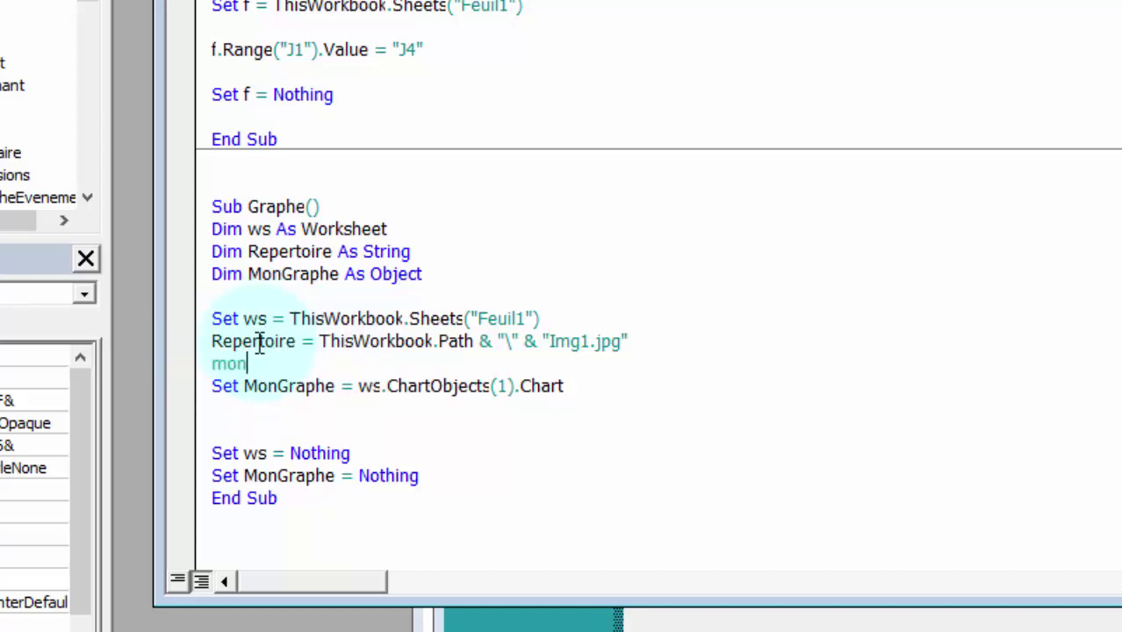
{"action": "type", "text": "grp"}
{"action": "type", "text": "phe"}
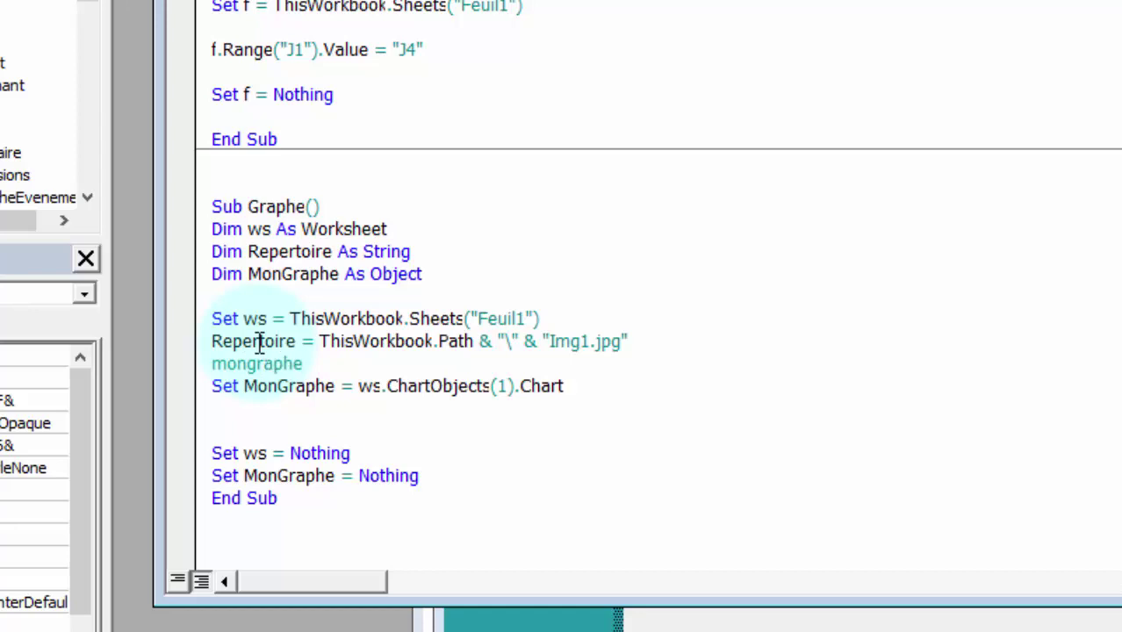
{"action": "type", "text": ".e"}
{"action": "type", "text": "xport r"}
{"action": "type", "text": "epe"}
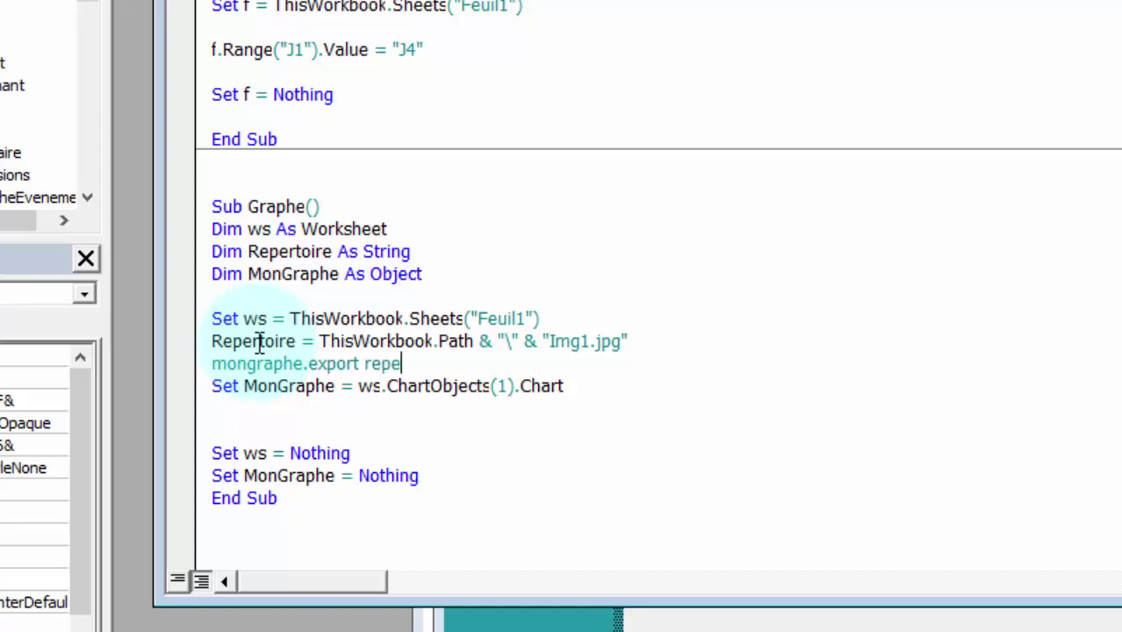
{"action": "type", "text": "rtoire"}
{"action": "left_click", "coordinate": [283, 422]}
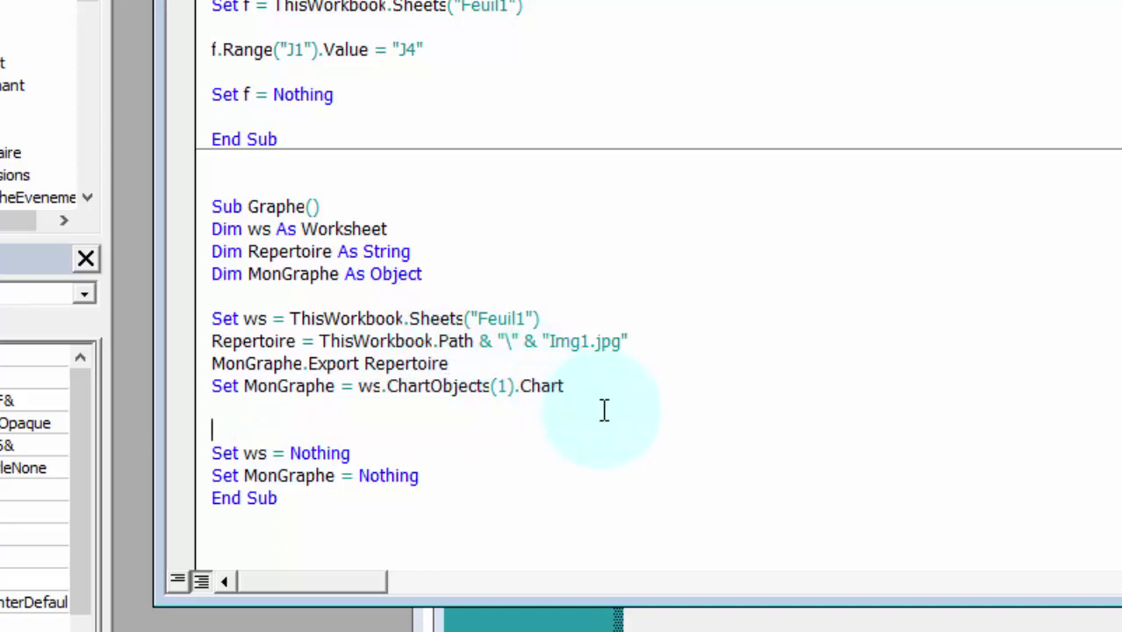
Step: Move the Set MonGraphe = ws.ChartObjects(1).Chart line up to just below Set ws
{"action": "left_click", "coordinate": [597, 399]}
{"action": "left_click_drag", "start_coordinate": [182, 402], "coordinate": [174, 392]}
{"action": "key", "text": "ctrl+c"}
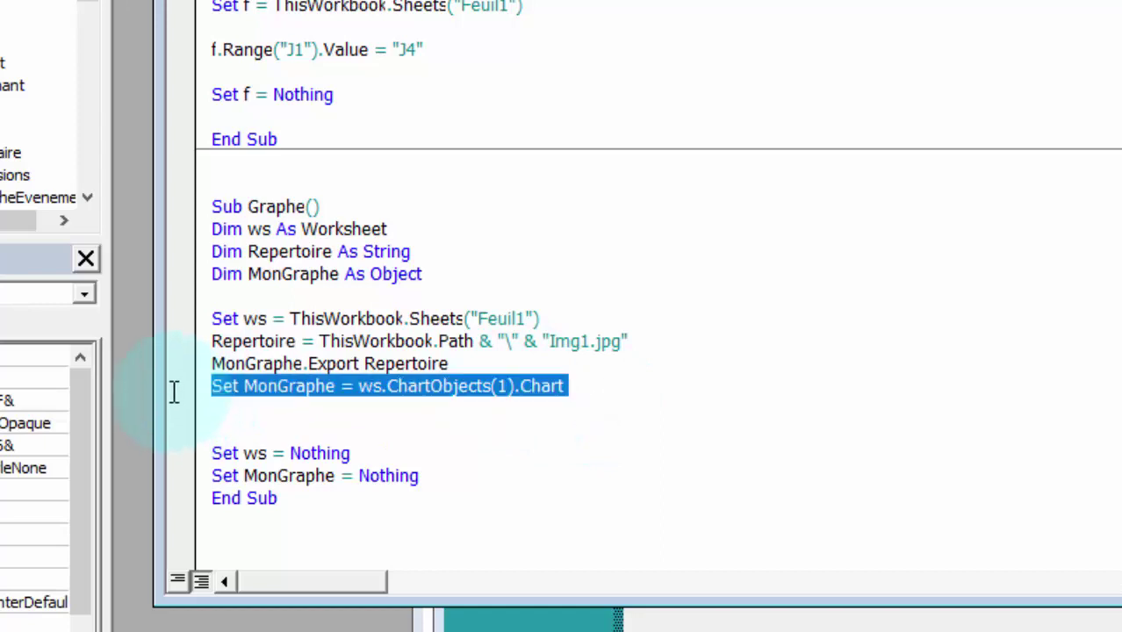
{"action": "key", "text": "Delete"}
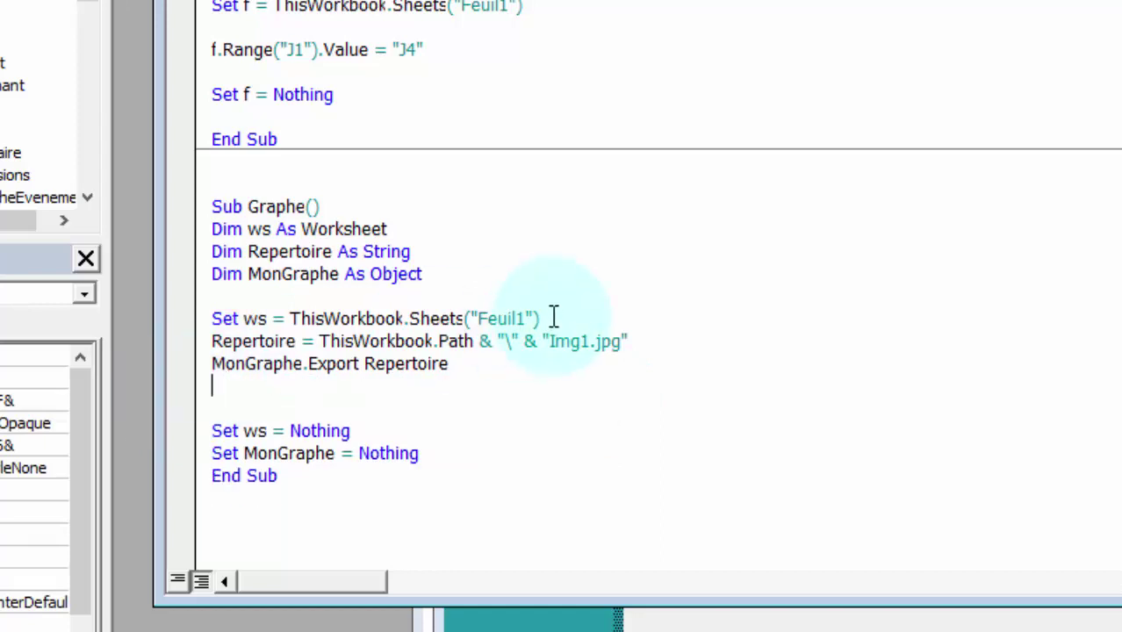
{"action": "left_click", "coordinate": [551, 316]}
{"action": "key", "text": "Return"}
{"action": "key", "text": "ctrl+v"}
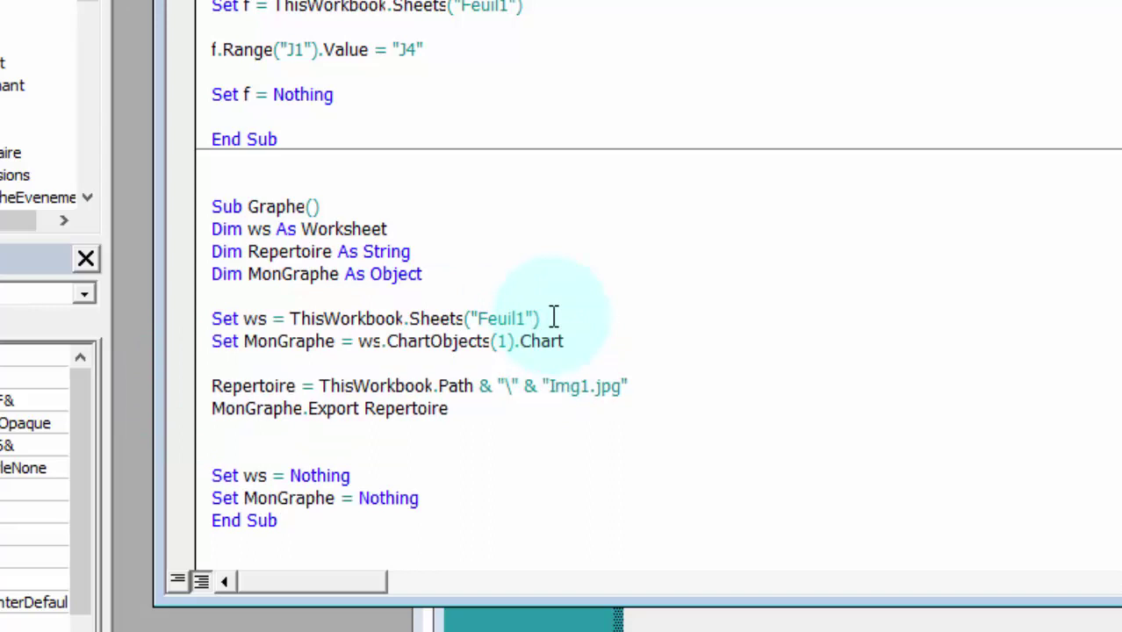
Step: Open a blank line after the Export line, ready for the next statement
{"action": "left_click", "coordinate": [466, 408]}
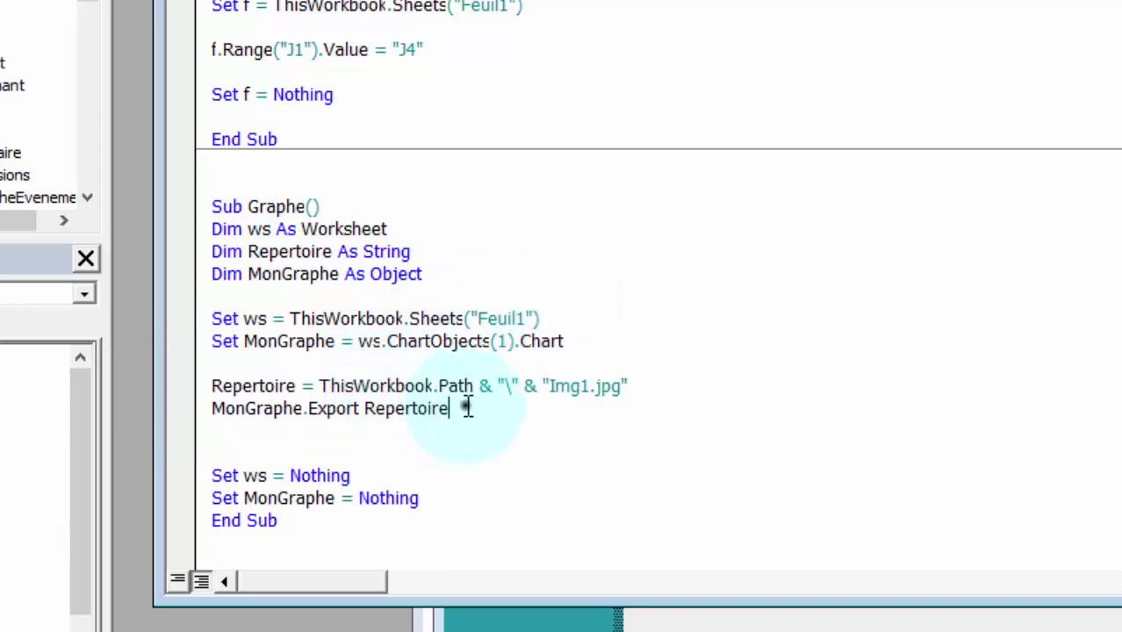
{"action": "key", "text": "Return"}
{"action": "left_click", "coordinate": [496, 586]}
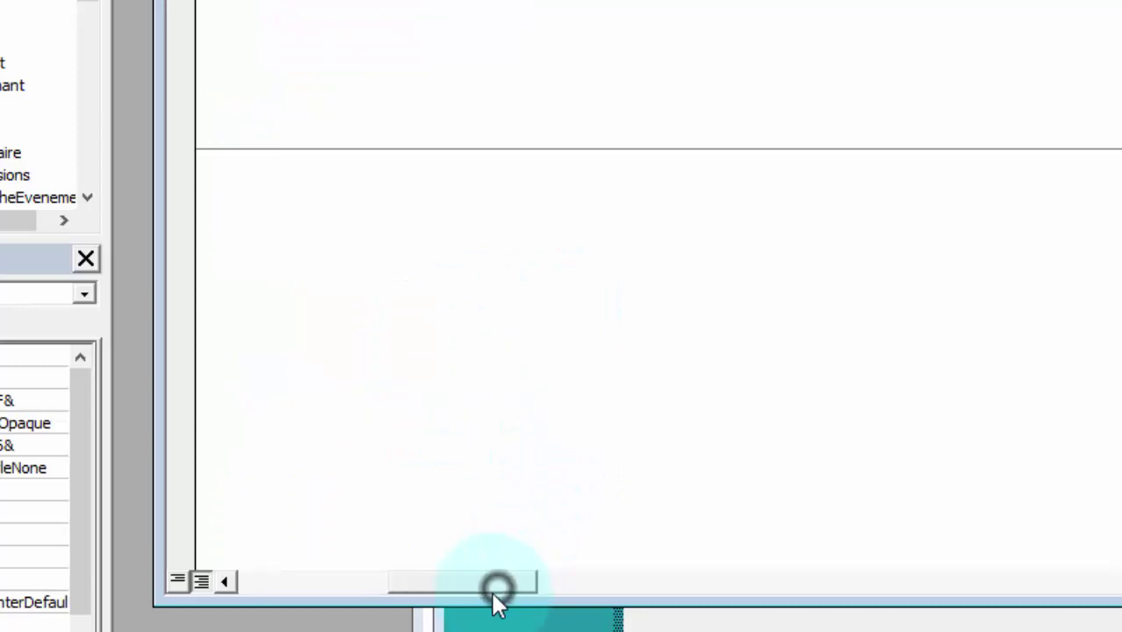
{"action": "left_click", "coordinate": [444, 586]}
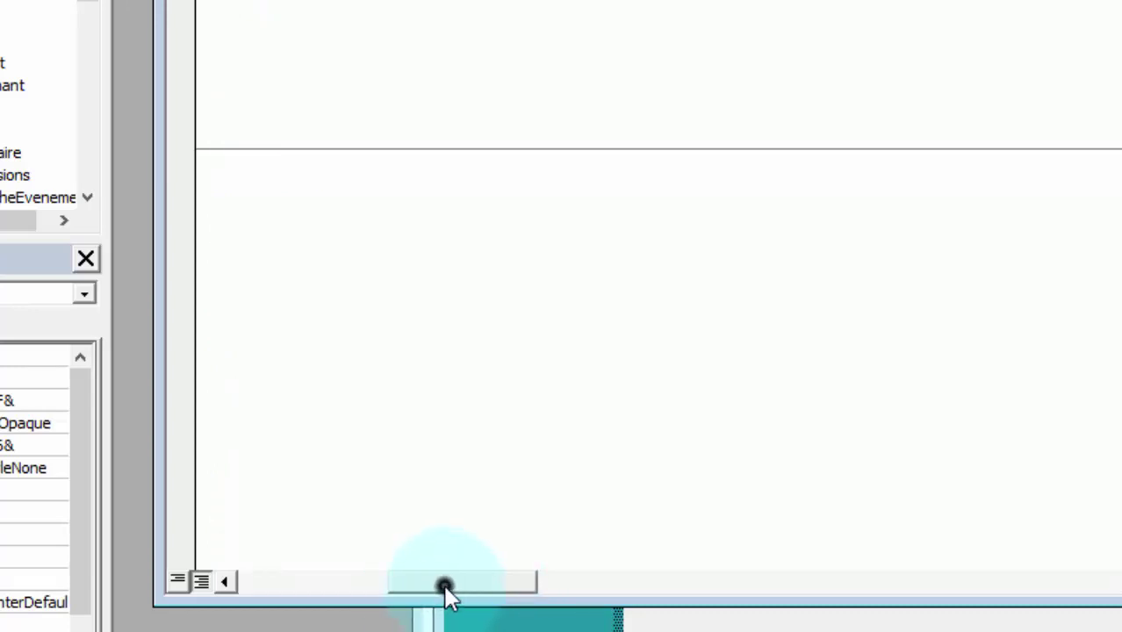
{"action": "left_click_drag", "start_coordinate": [445, 587], "coordinate": [246, 581]}
{"action": "left_click", "coordinate": [517, 623]}
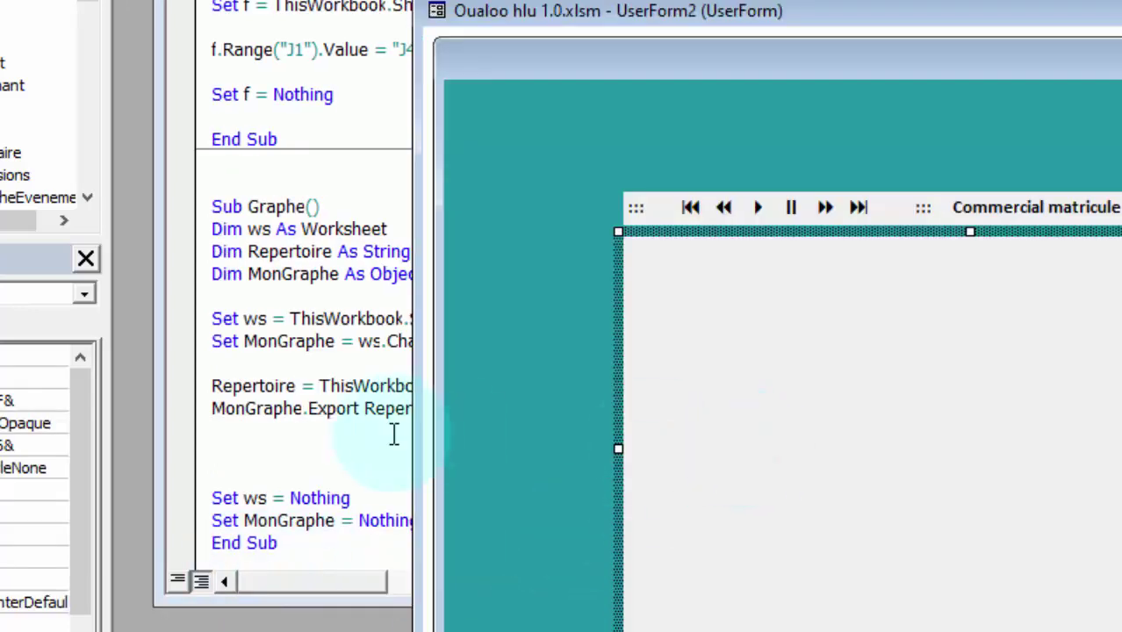
{"action": "left_click", "coordinate": [488, 454]}
{"action": "left_click", "coordinate": [681, 416]}
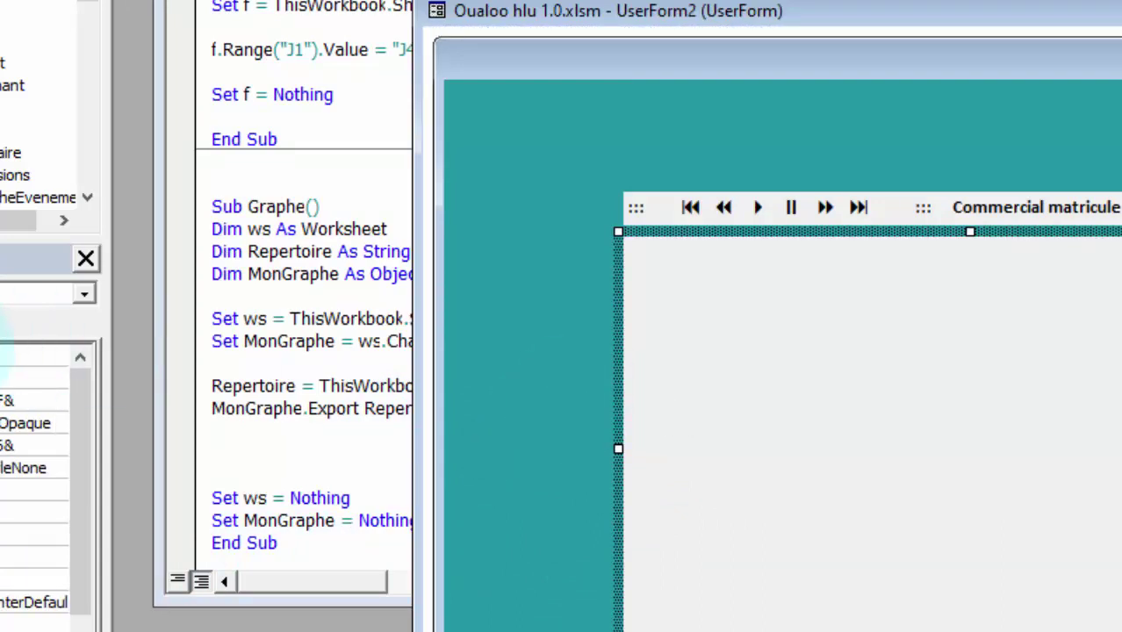
{"action": "left_click_drag", "start_coordinate": [296, 384], "coordinate": [238, 428]}
{"action": "left_click", "coordinate": [234, 421]}
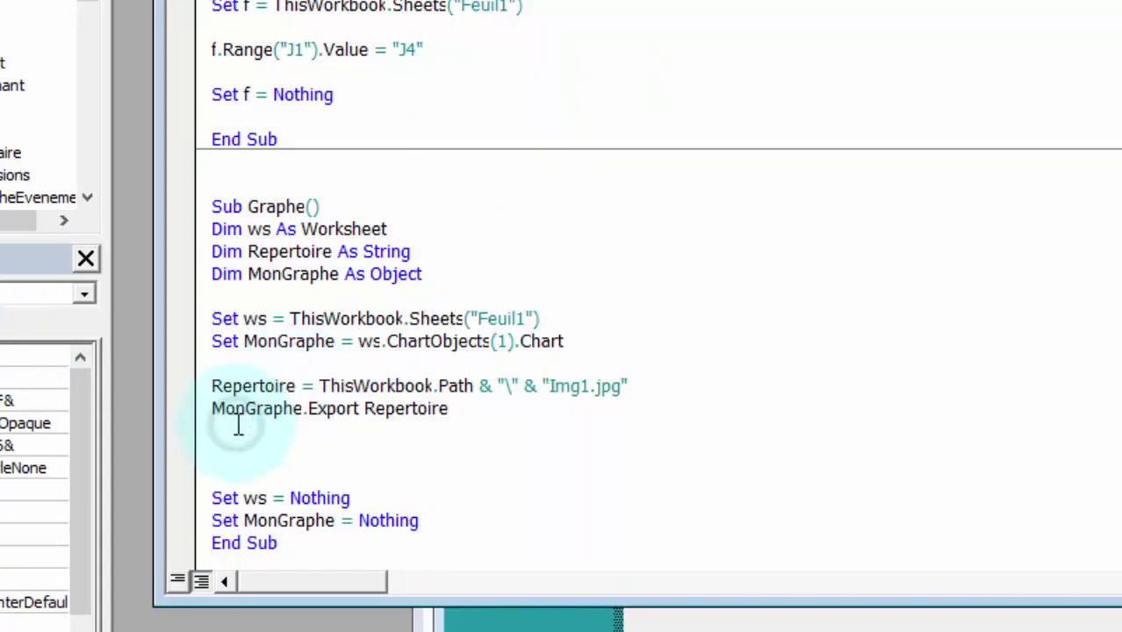
Step: Write Me.Image1.Picture = LoadPicture(Repertoire) on the line after the Export statement
{"action": "type", "text": "me.im"}
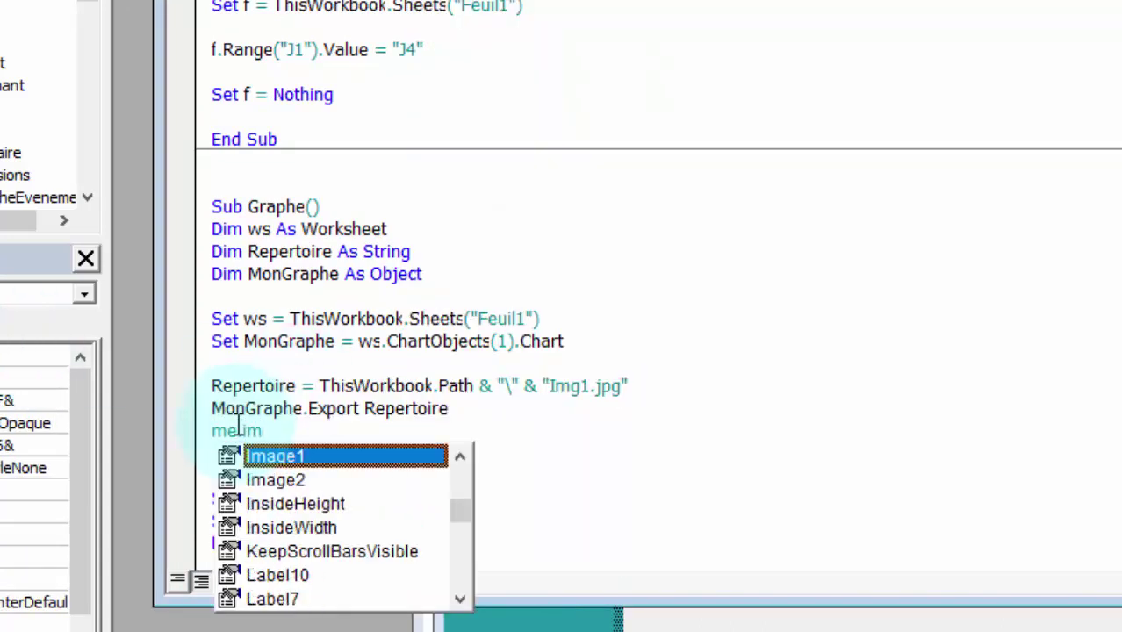
{"action": "key", "text": "Tab"}
{"action": "type", "text": "."}
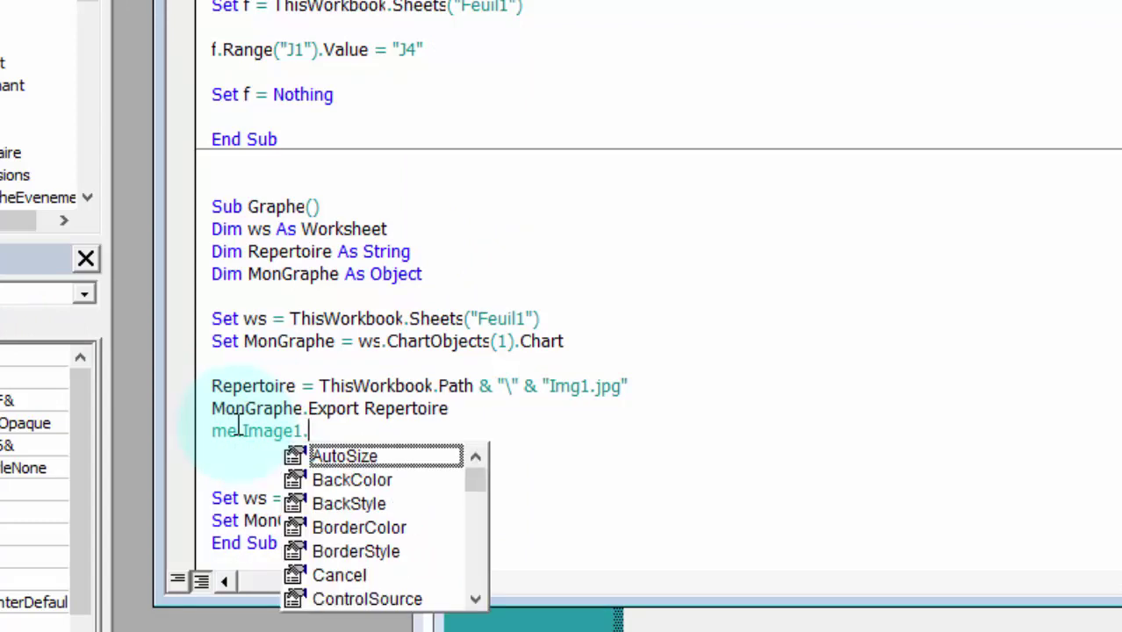
{"action": "type", "text": "pi=lo"}
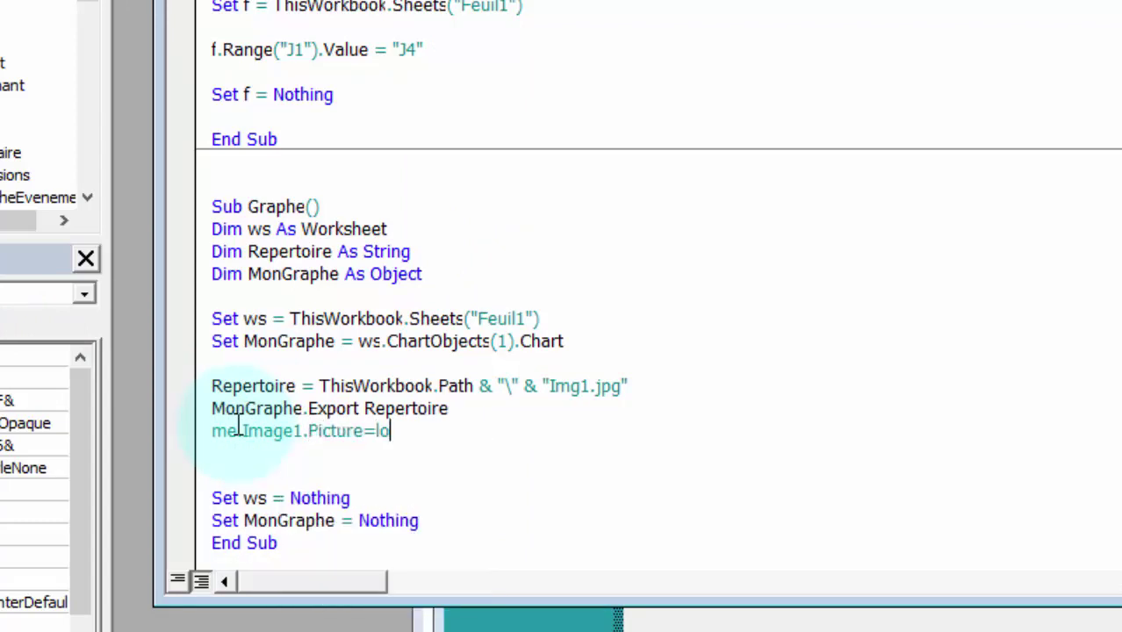
{"action": "type", "text": "adpicture"}
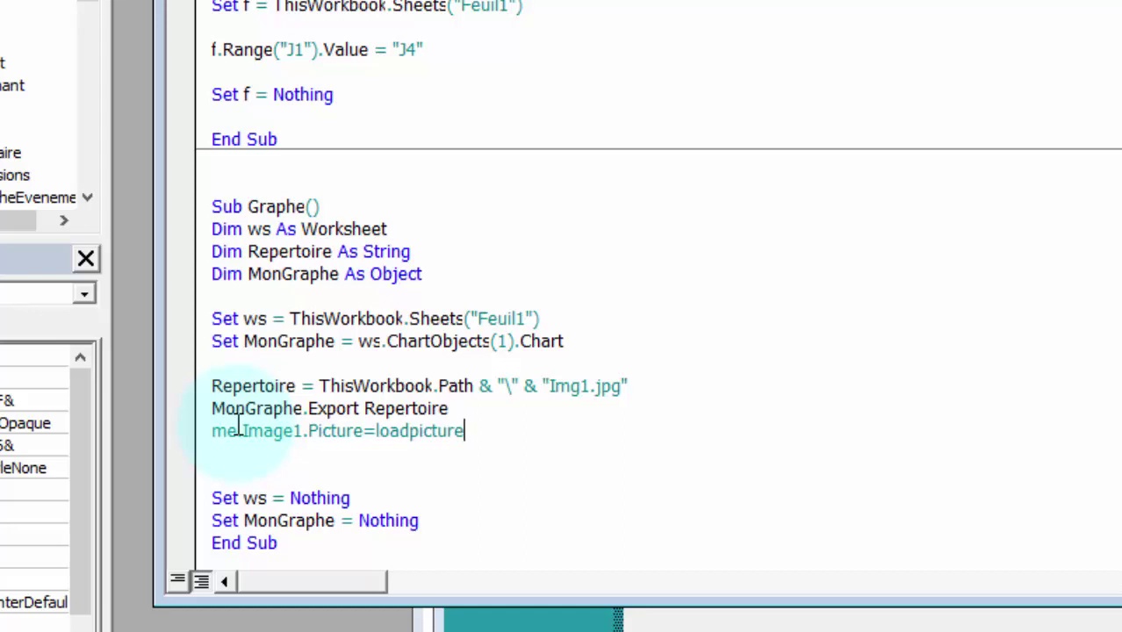
{"action": "type", "text": "("}
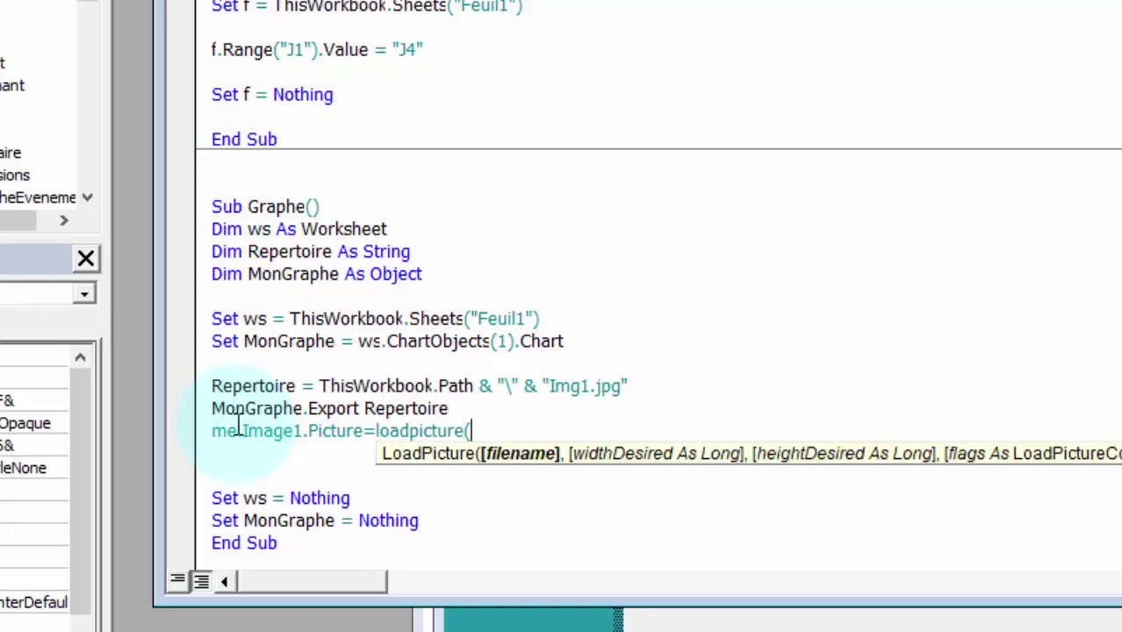
{"action": "type", "text": "repertoit"}
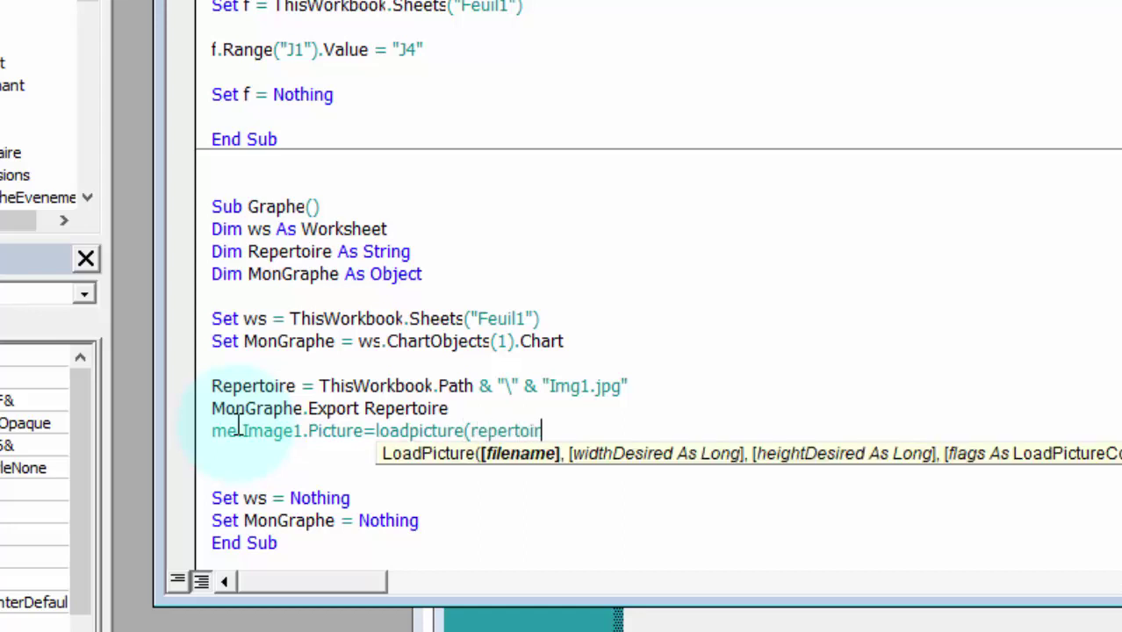
{"action": "type", "text": "e)"}
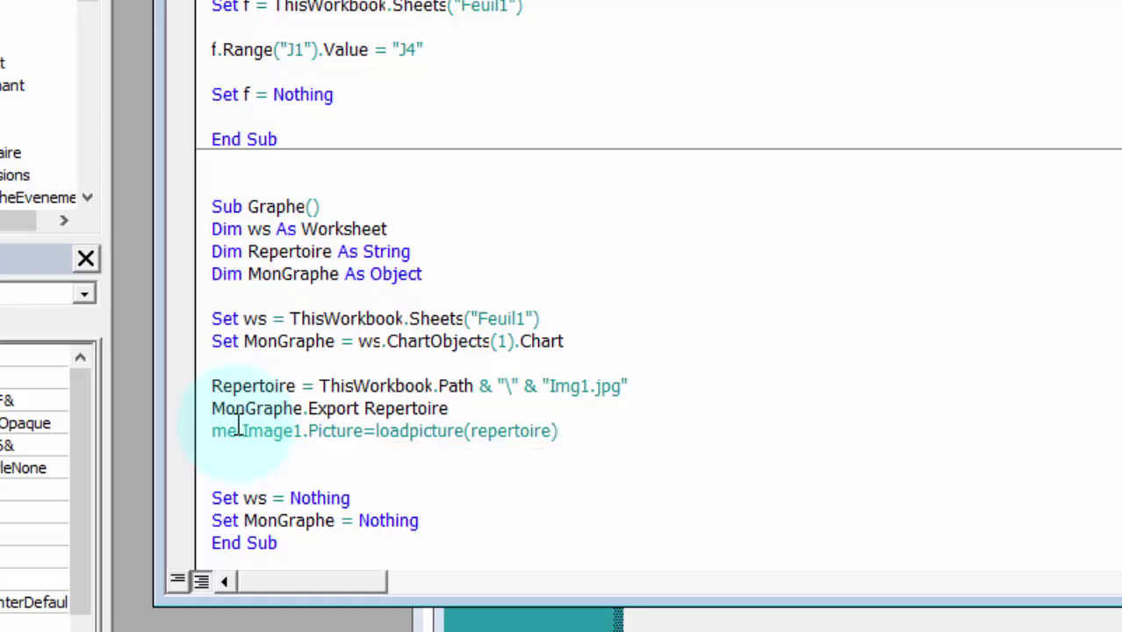
{"action": "left_click", "coordinate": [288, 387]}
{"action": "left_click", "coordinate": [417, 363]}
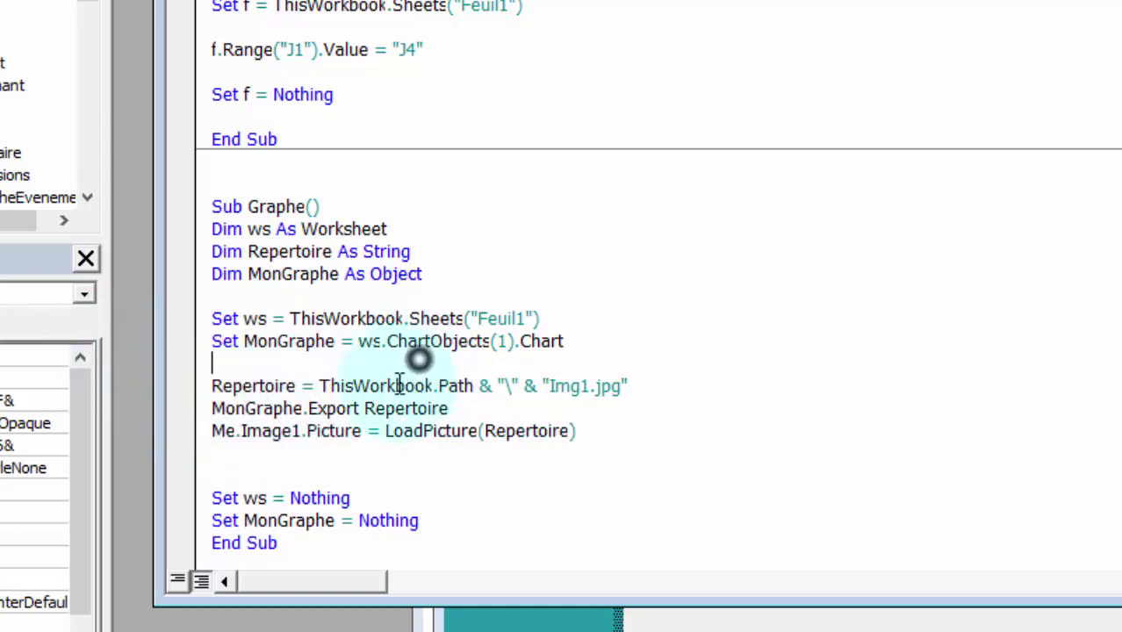
{"action": "left_click", "coordinate": [309, 453]}
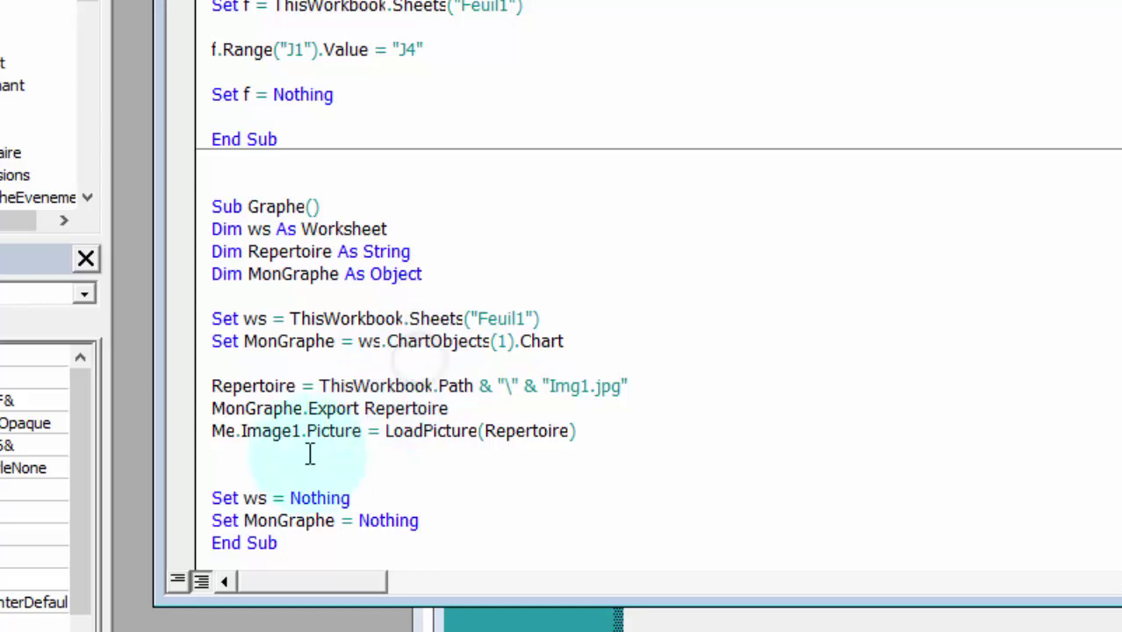
Step: Add Call Graphe below the line that sets J1 to "J4"
{"action": "double_click", "coordinate": [271, 206]}
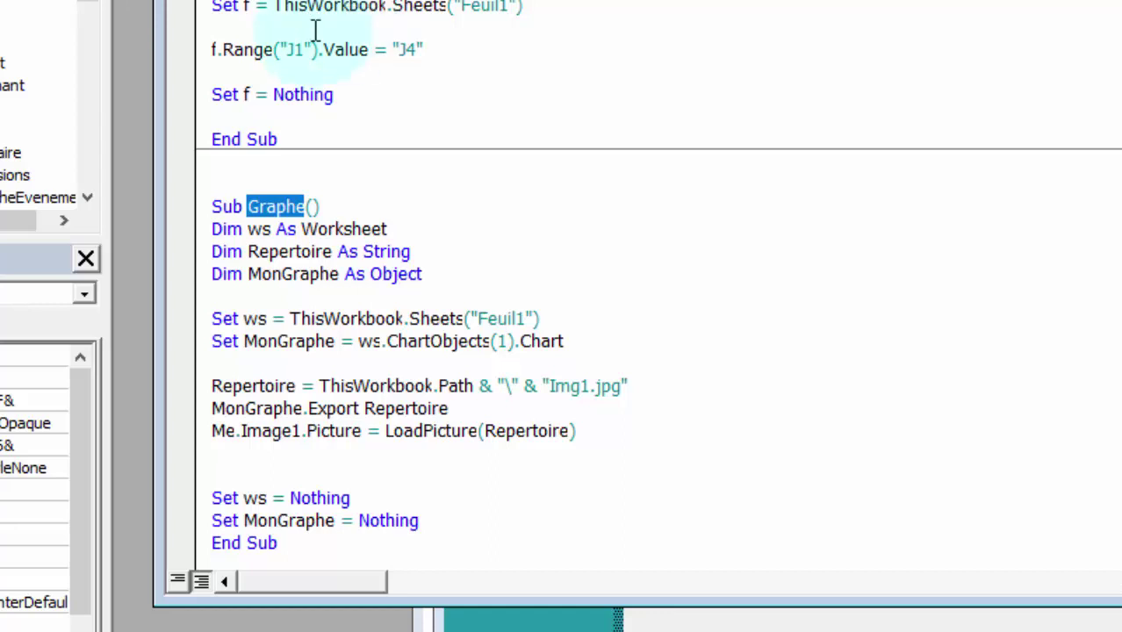
{"action": "left_click", "coordinate": [352, 70]}
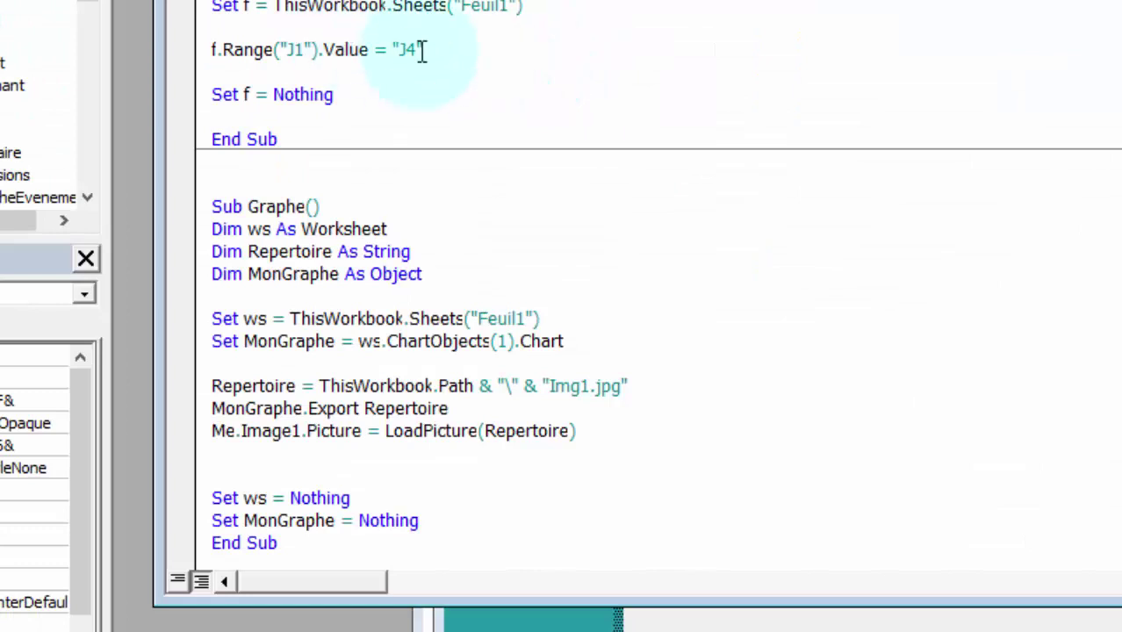
{"action": "type", "text": "call "}
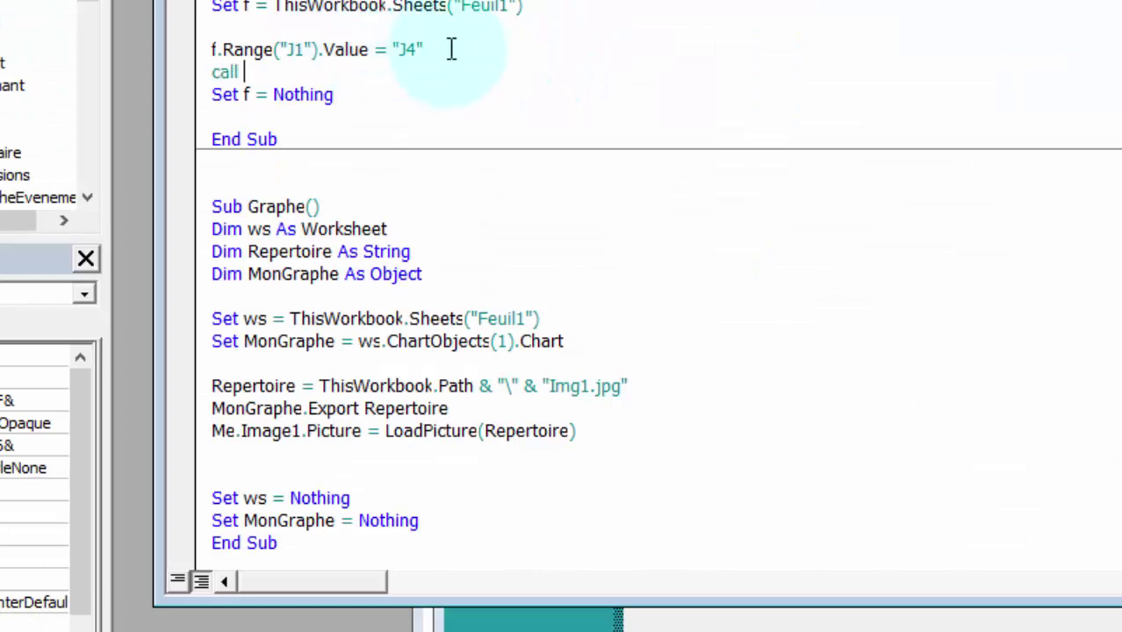
{"action": "type", "text": "Graphe"}
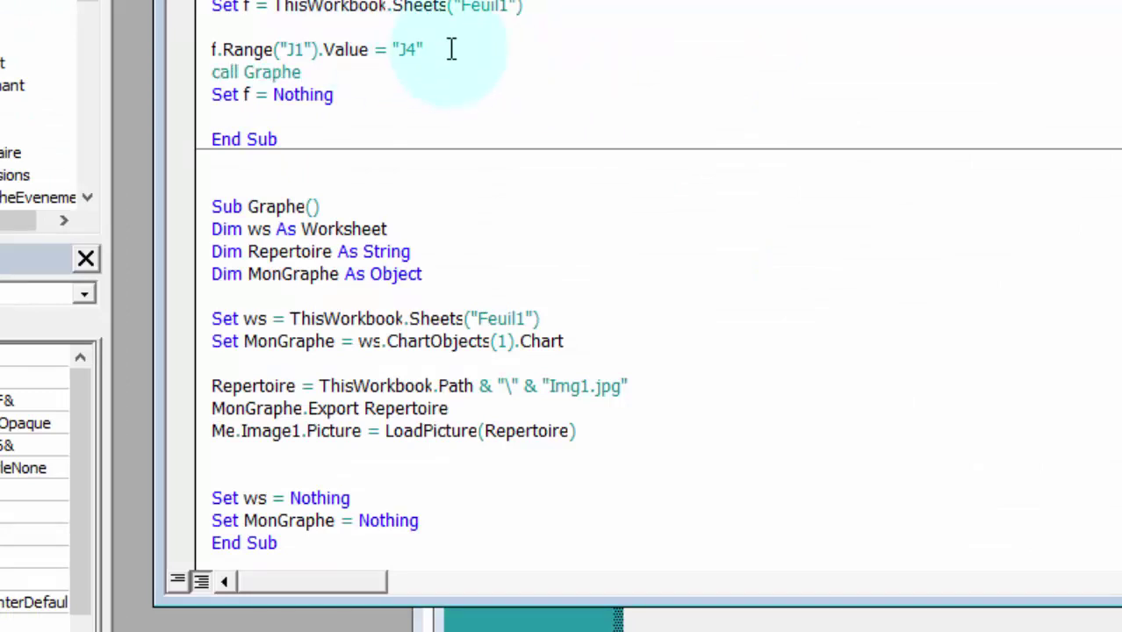
{"action": "key", "text": "Return"}
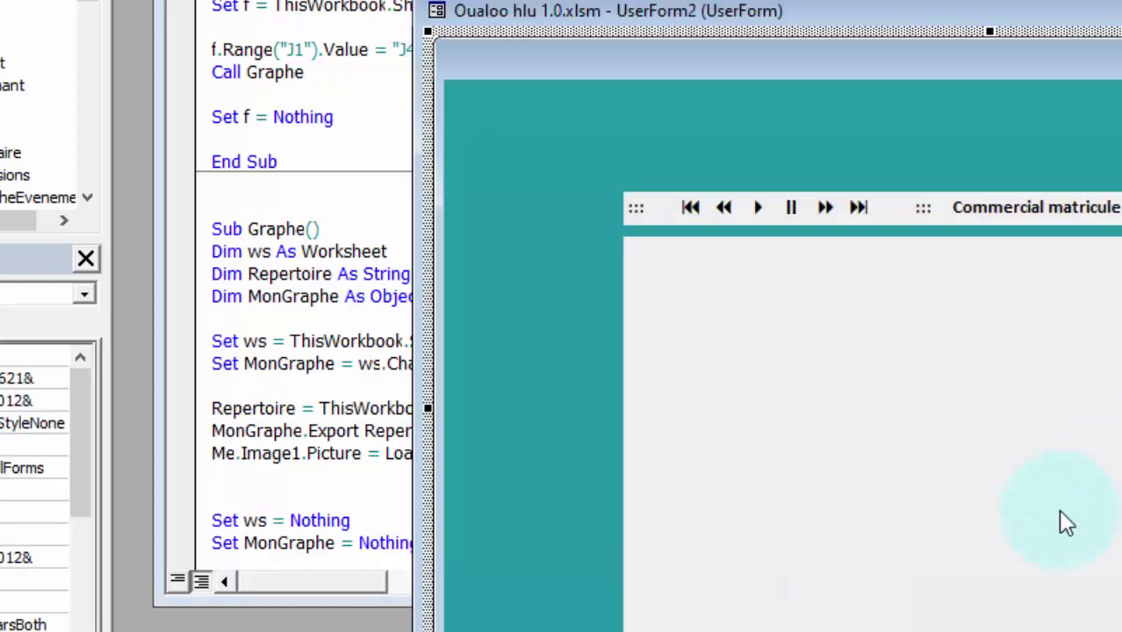
{"action": "left_click", "coordinate": [1034, 479]}
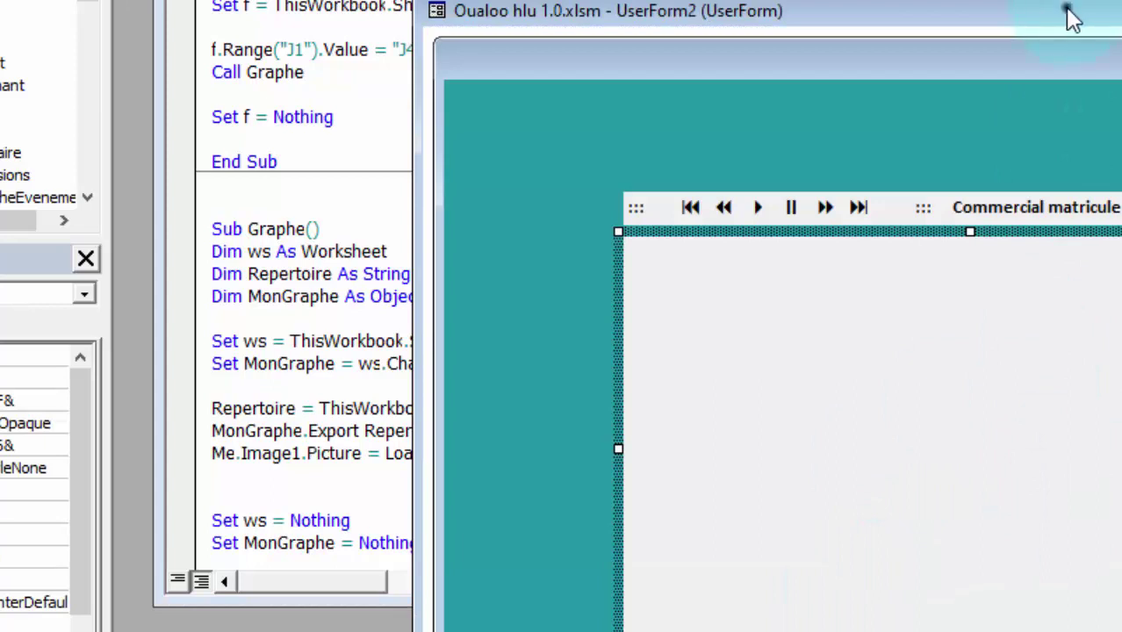
{"action": "left_click_drag", "start_coordinate": [1065, 6], "coordinate": [953, 0]}
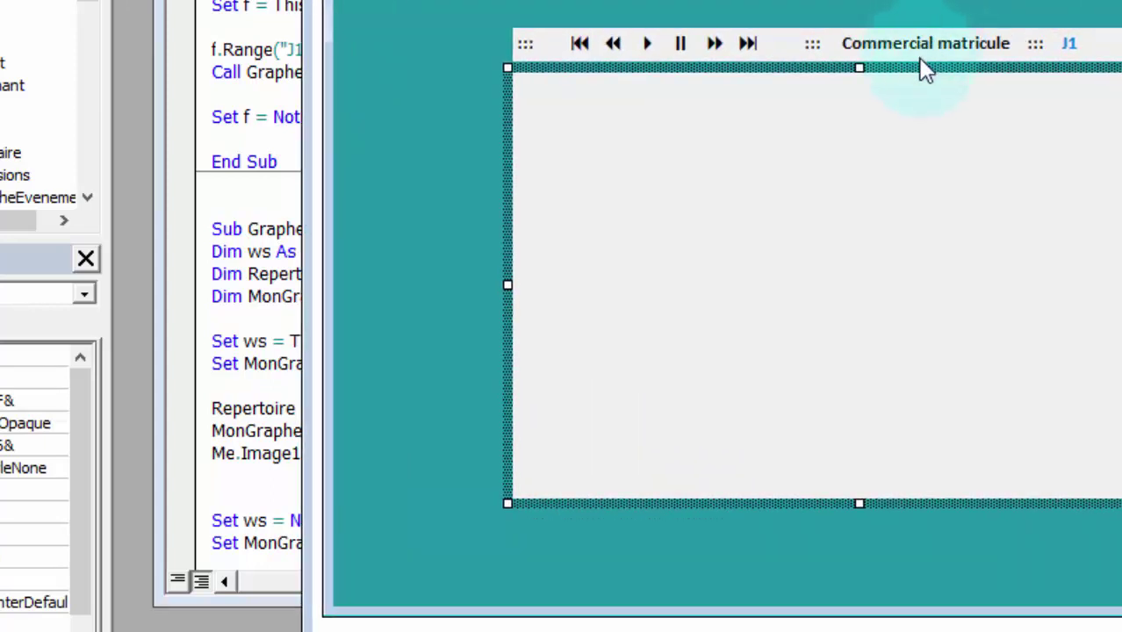
{"action": "left_click", "coordinate": [1068, 44]}
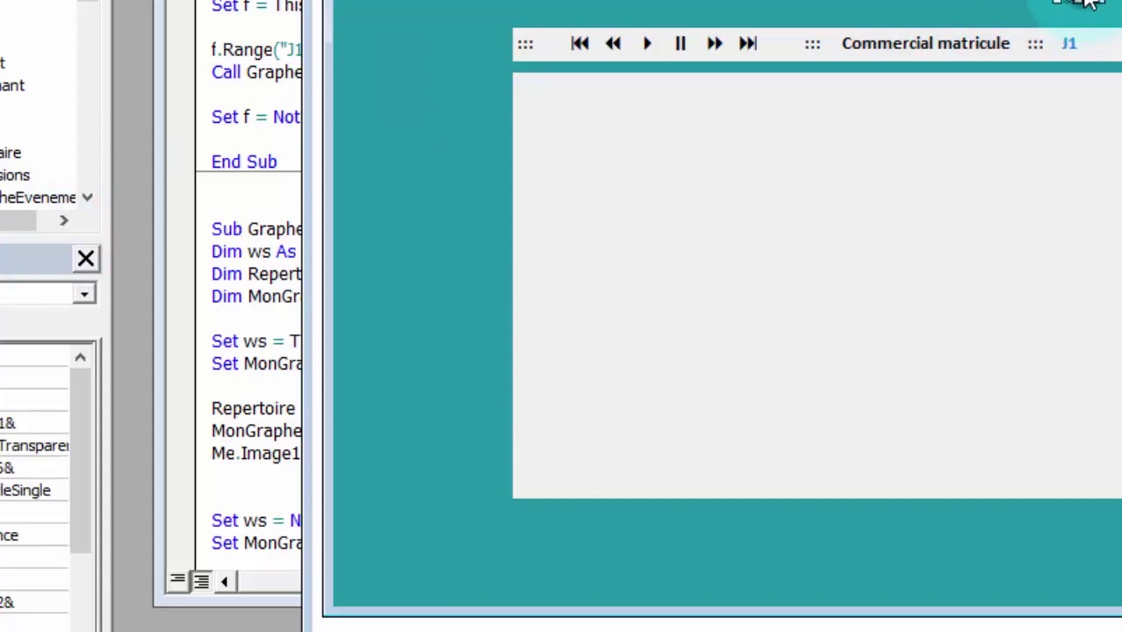
{"action": "left_click_drag", "start_coordinate": [1076, 35], "coordinate": [1076, 0]}
{"action": "left_click", "coordinate": [917, 155]}
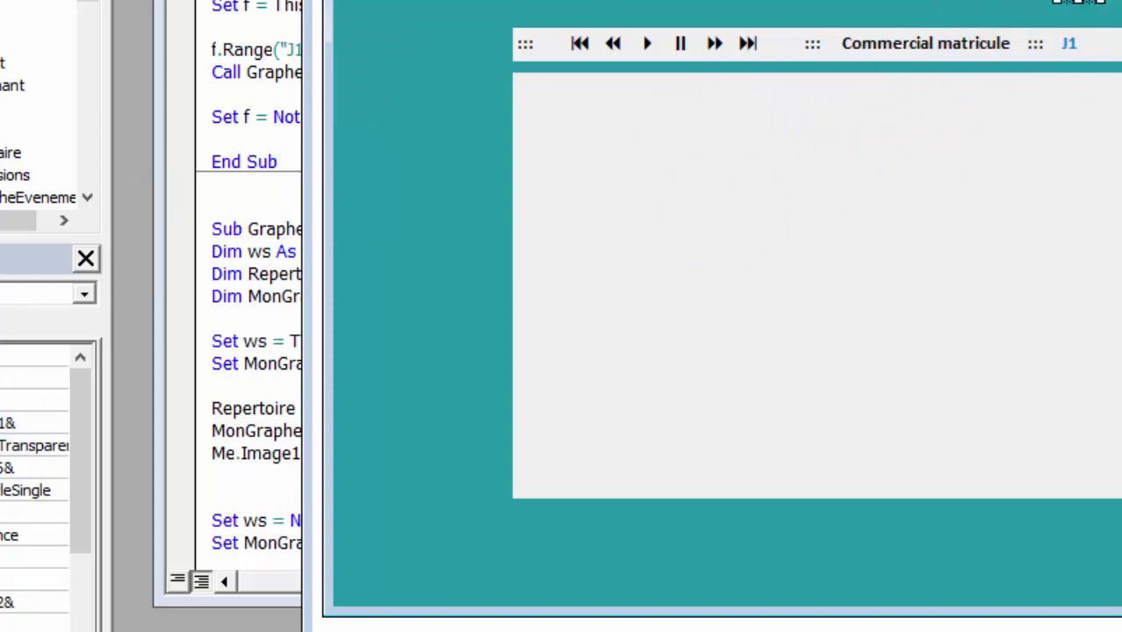
{"action": "left_click", "coordinate": [523, 136]}
{"action": "left_click", "coordinate": [323, 85]}
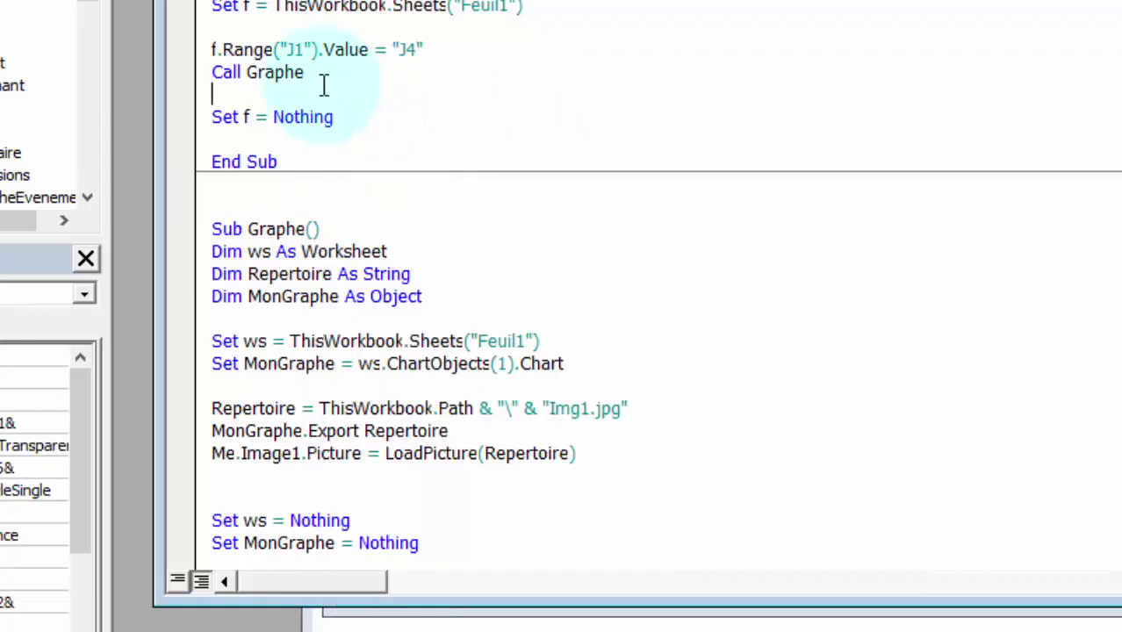
Step: Below Call Graphe, start a line setting Me.Lbl_Commercial to "J4"
{"action": "key", "text": "Return"}
{"action": "type", "text": "me."}
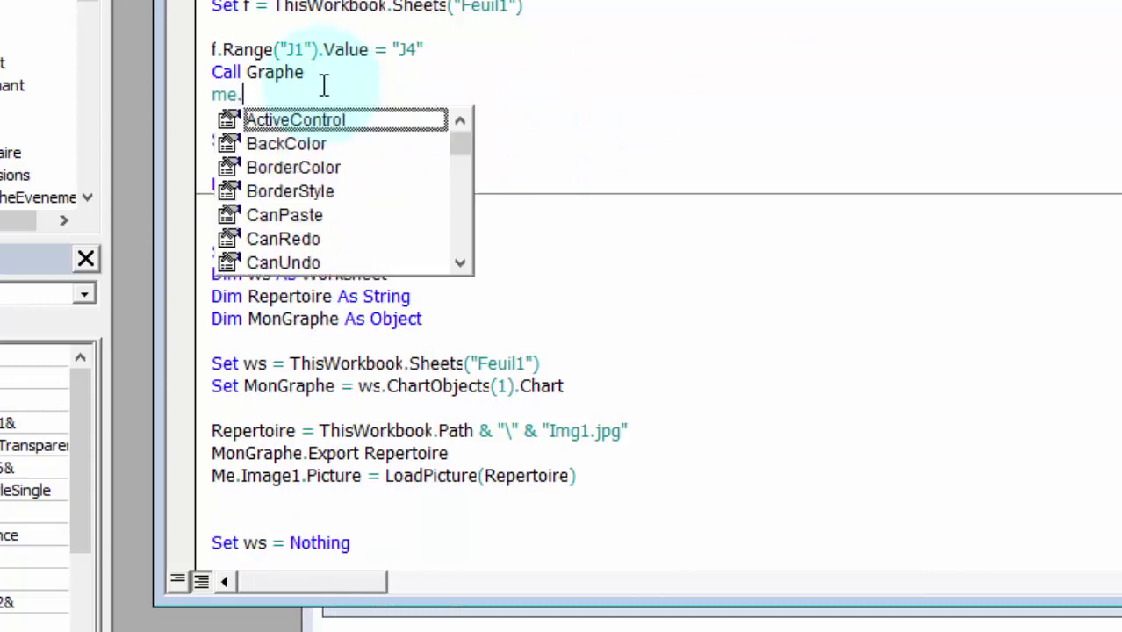
{"action": "type", "text": "lbl"}
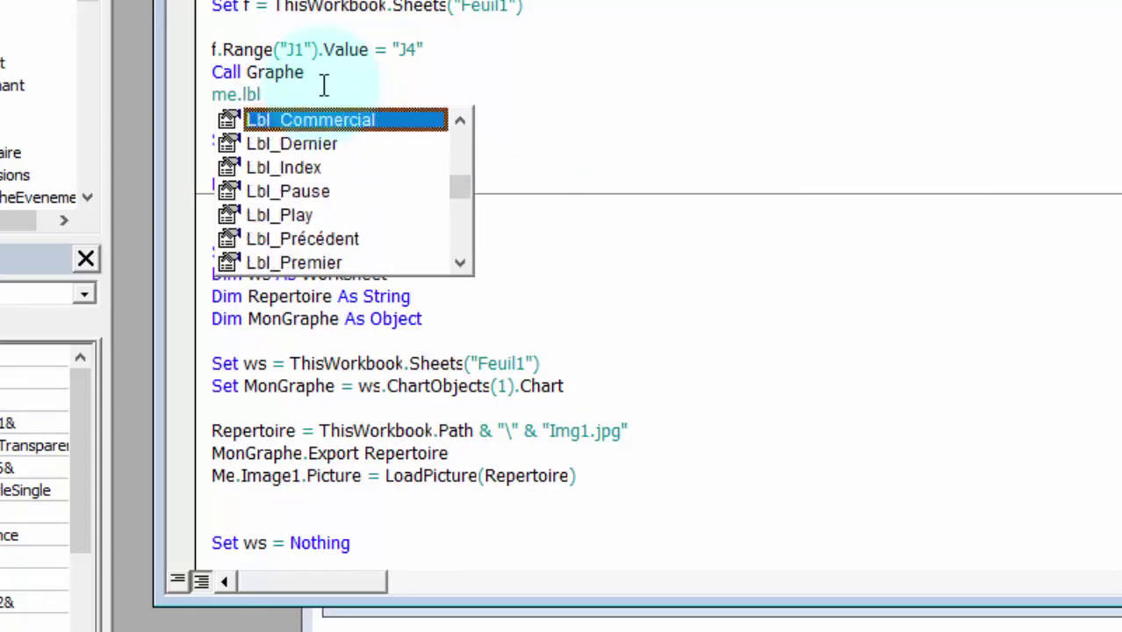
{"action": "key", "text": "Tab"}
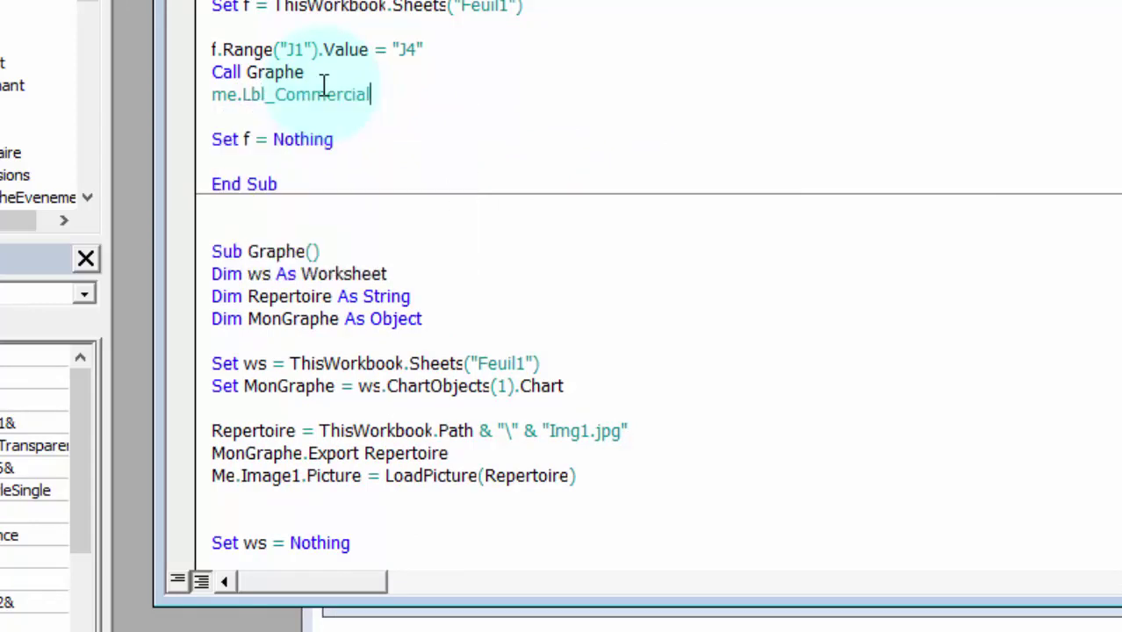
{"action": "type", "text": "\"J"}
{"action": "type", "text": "4\""}
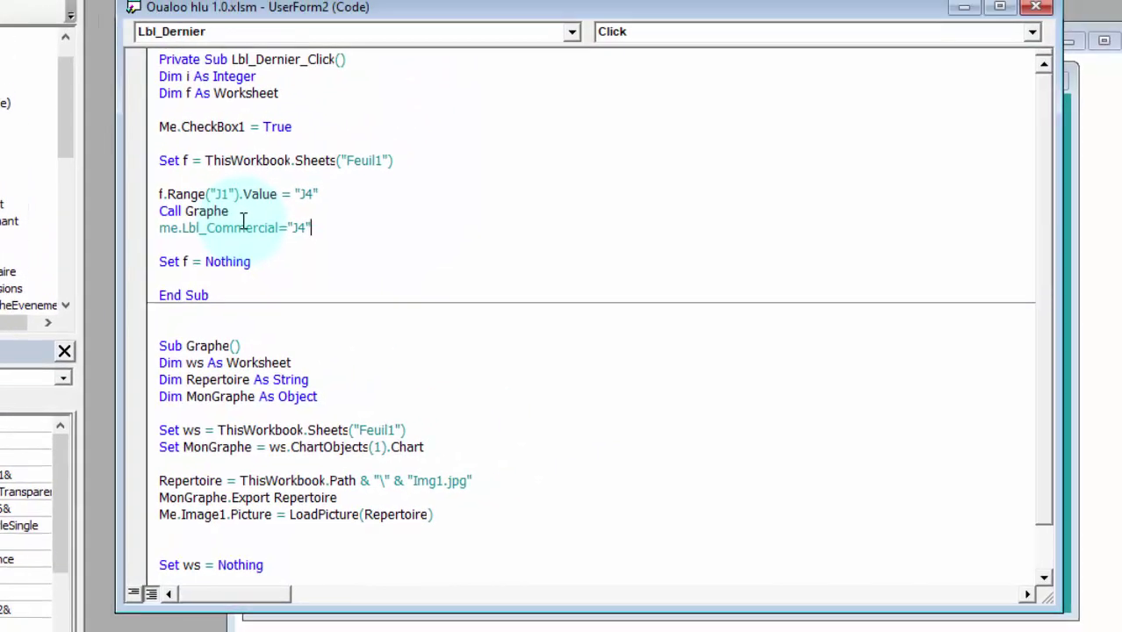
{"action": "key", "text": "Return"}
{"action": "type", "text": "me"}
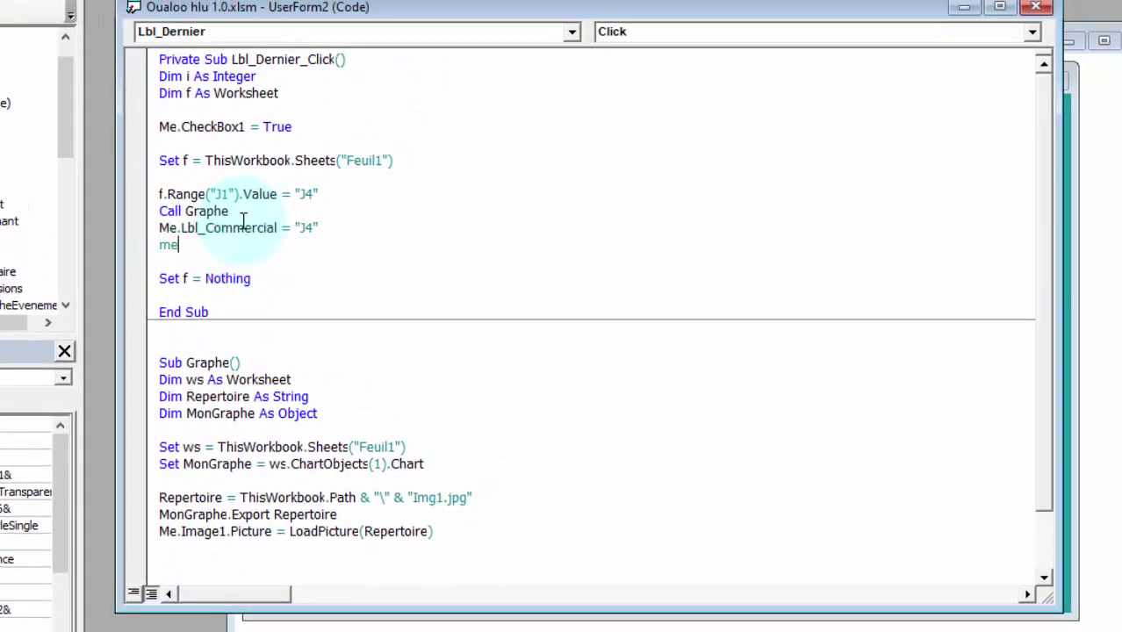
Step: Add Me.Lbl_Index.Caption = 4 and insert the missing .Caption on the Lbl_Commercial line
{"action": "type", "text": ".lbl"}
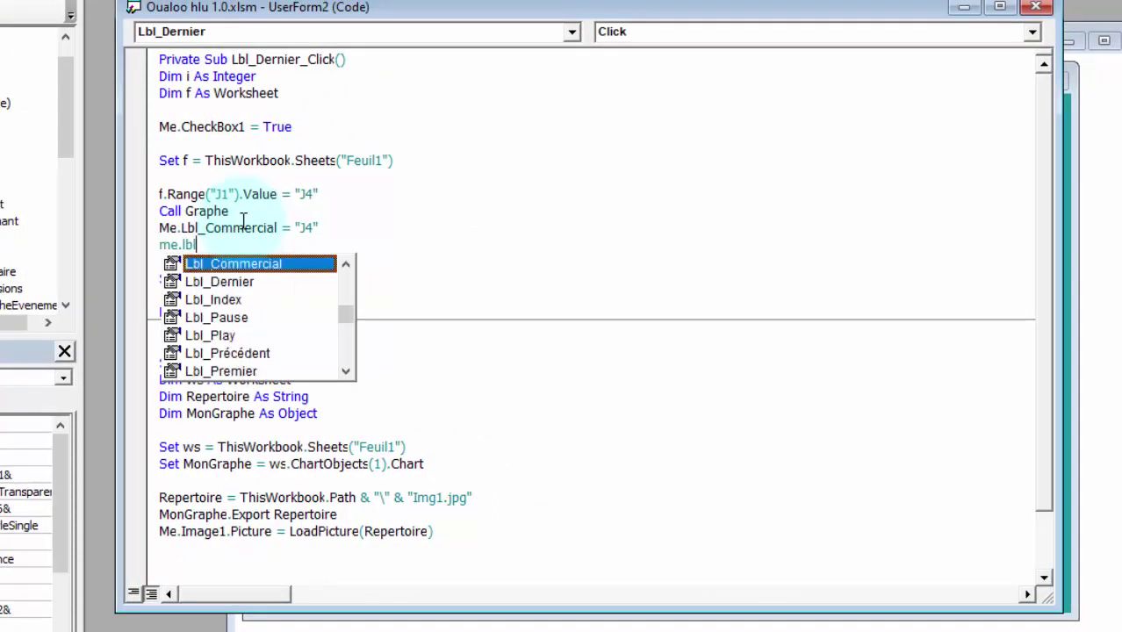
{"action": "key", "text": "Down"}
{"action": "key", "text": "Down"}
{"action": "key", "text": "Tab"}
{"action": "type", "text": "."}
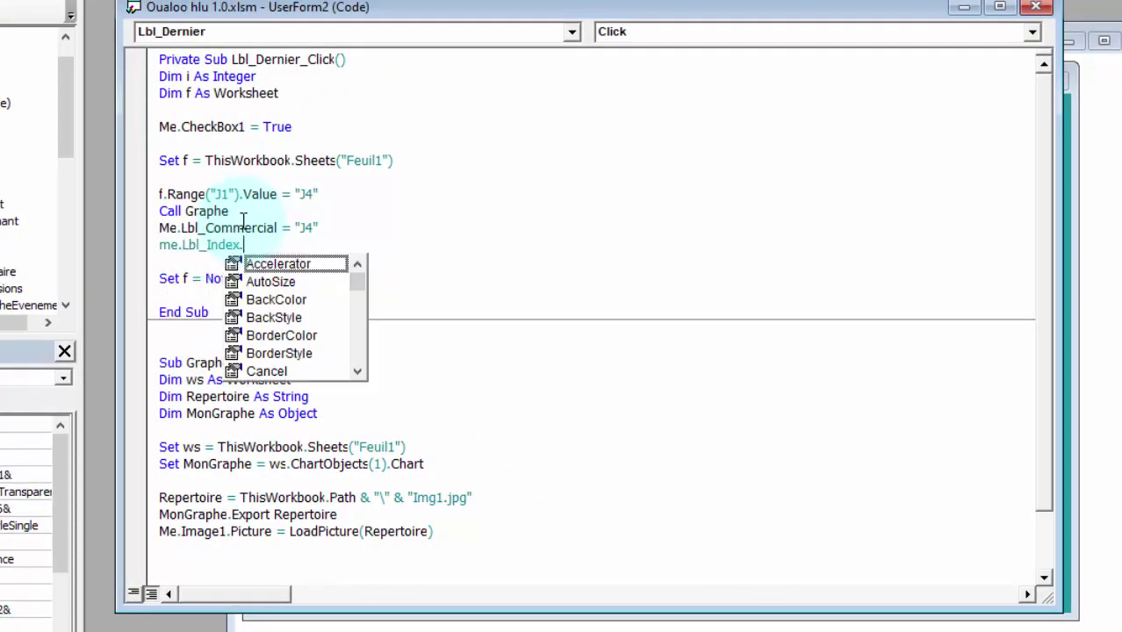
{"action": "type", "text": "ca"}
{"action": "key", "text": "Tab"}
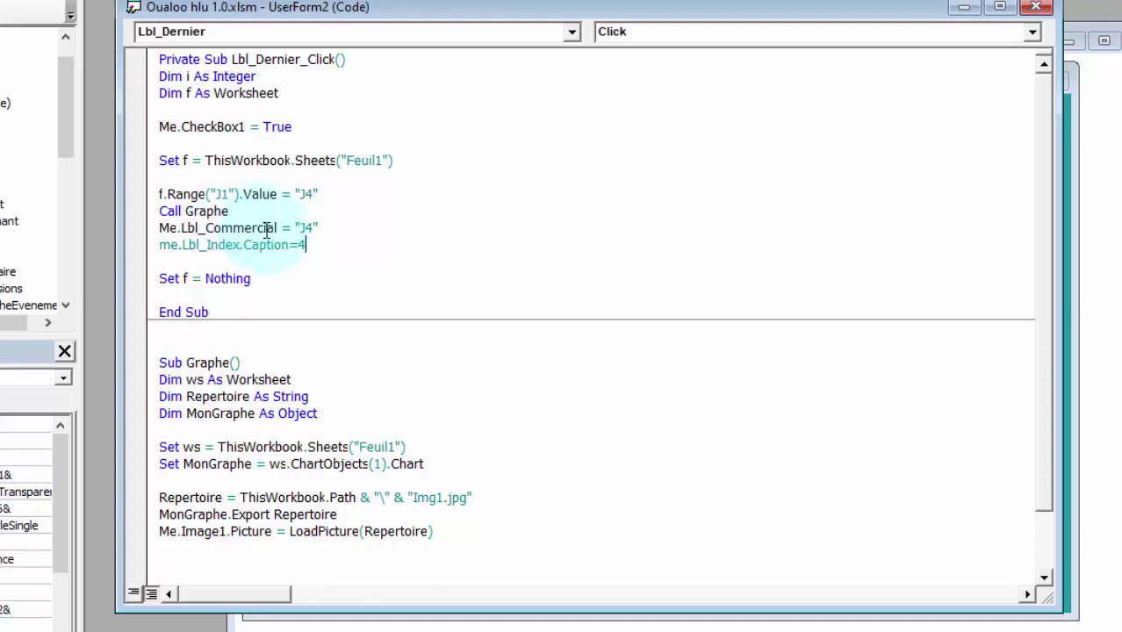
{"action": "left_click", "coordinate": [277, 230]}
{"action": "type", "text": ".cap"}
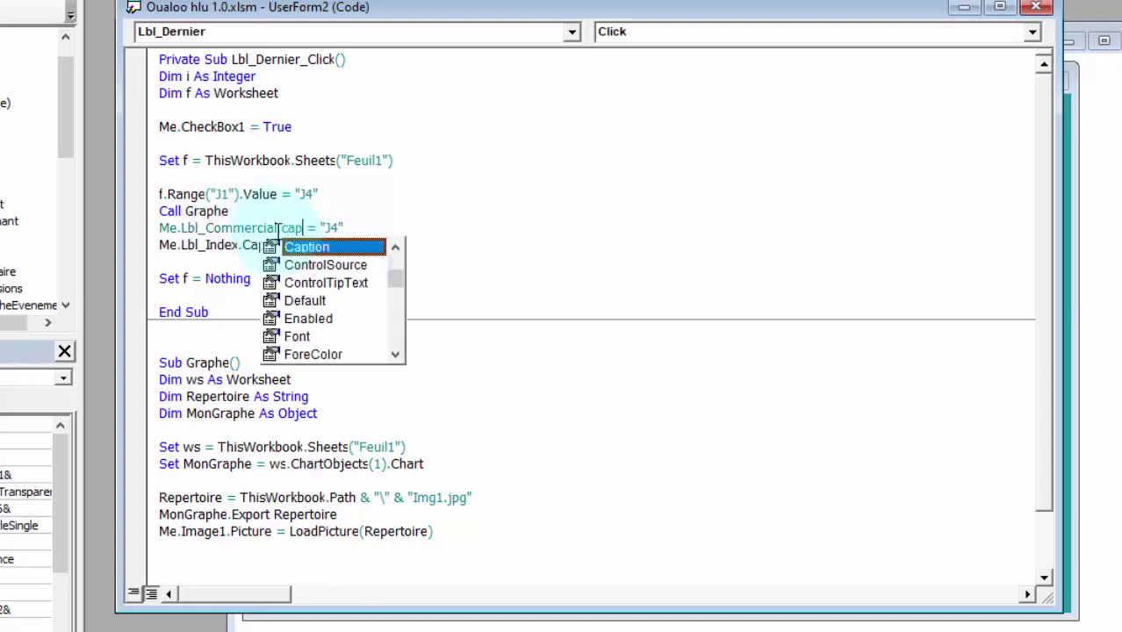
{"action": "key", "text": "Tab"}
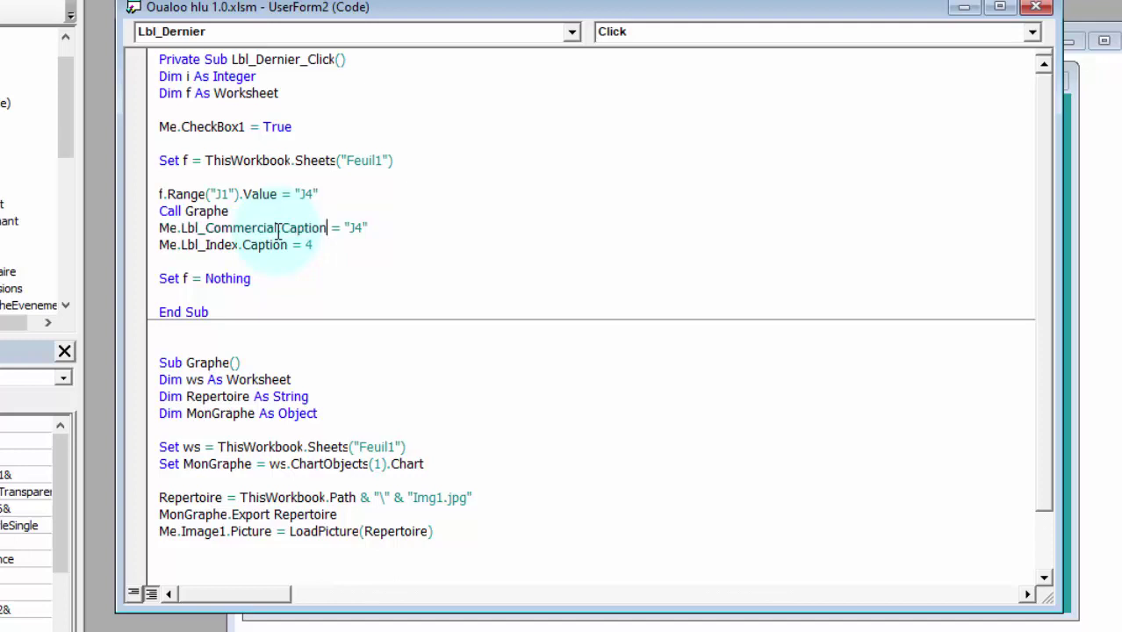
{"action": "left_click", "coordinate": [322, 207]}
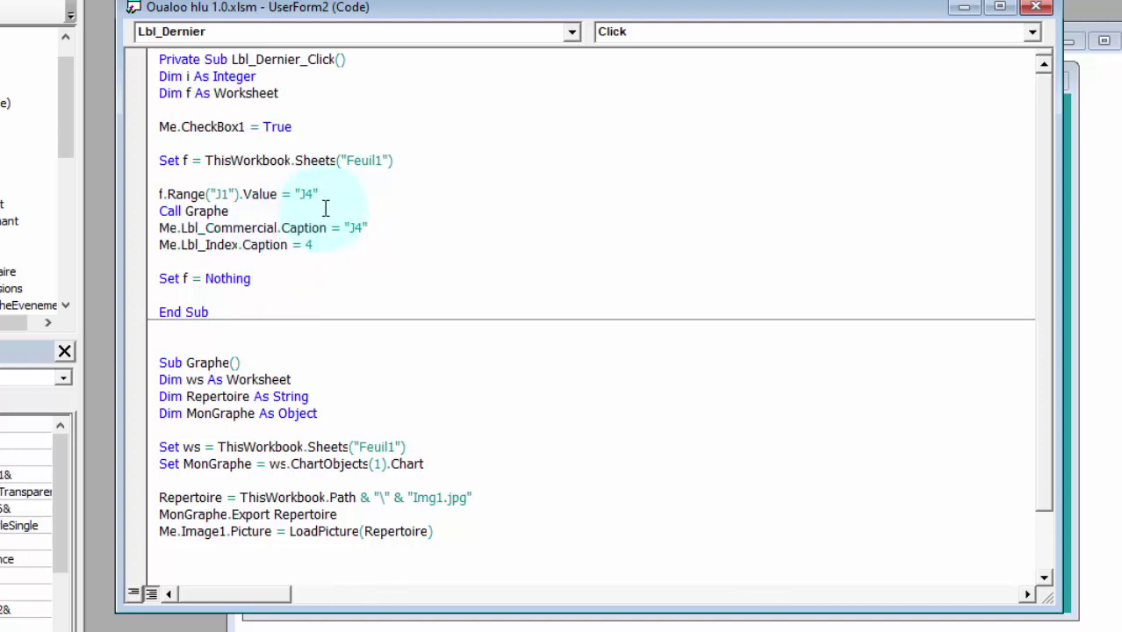
{"action": "left_click", "coordinate": [298, 194]}
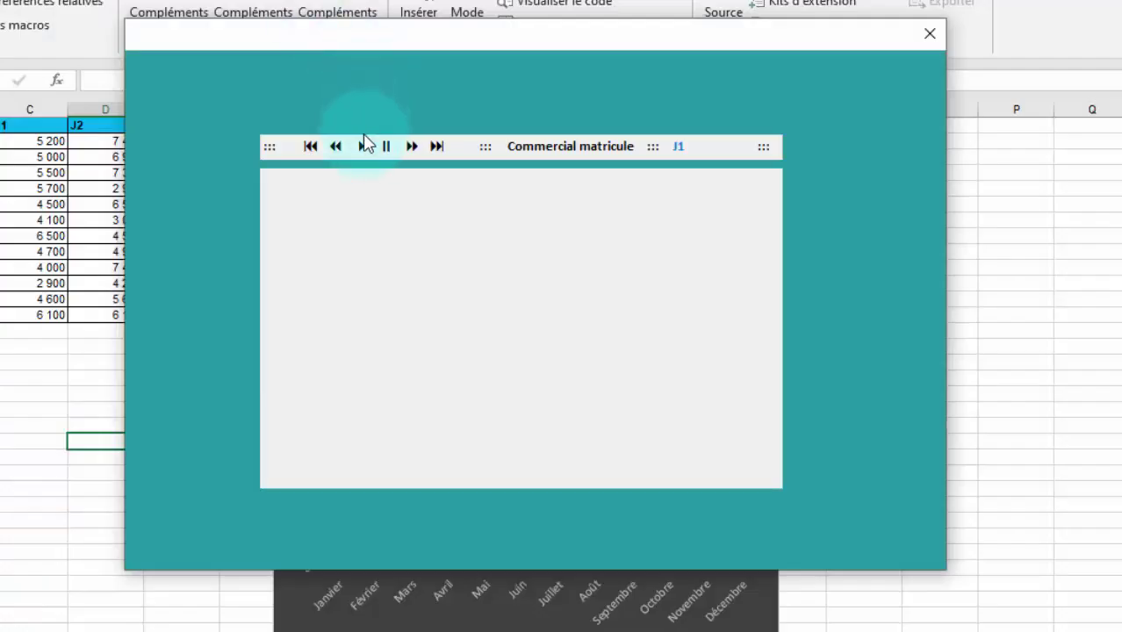
{"action": "left_click", "coordinate": [437, 146]}
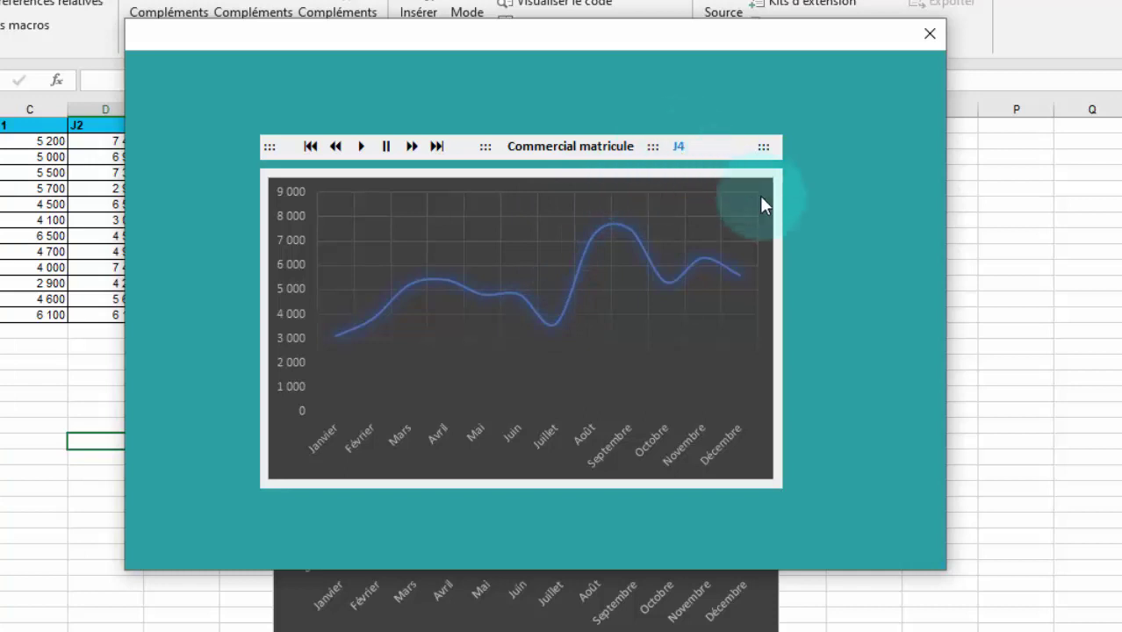
Step: Close the previous run, select the UserForm2 form itself, and launch it with F5
{"action": "left_click", "coordinate": [927, 35]}
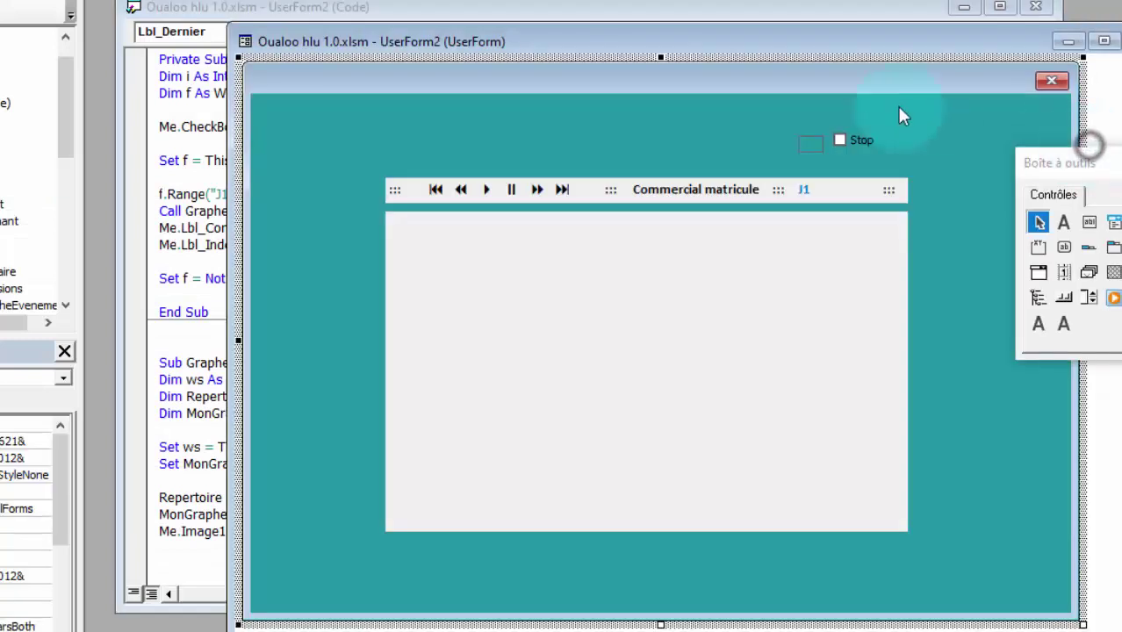
{"action": "left_click", "coordinate": [773, 120]}
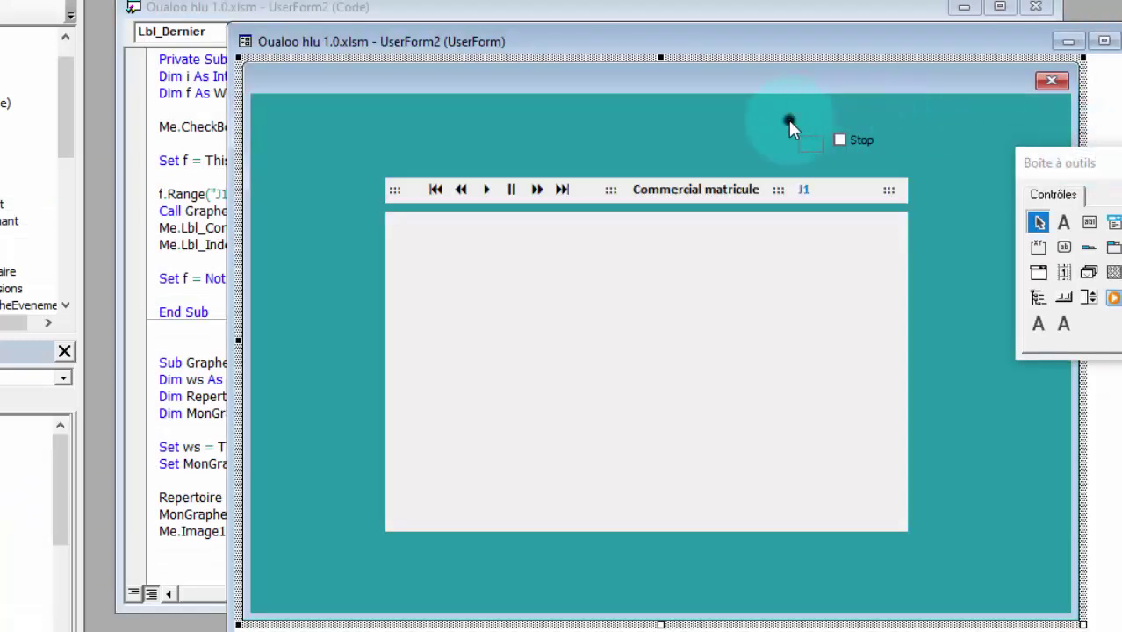
{"action": "left_click_drag", "start_coordinate": [860, 151], "coordinate": [882, 156]}
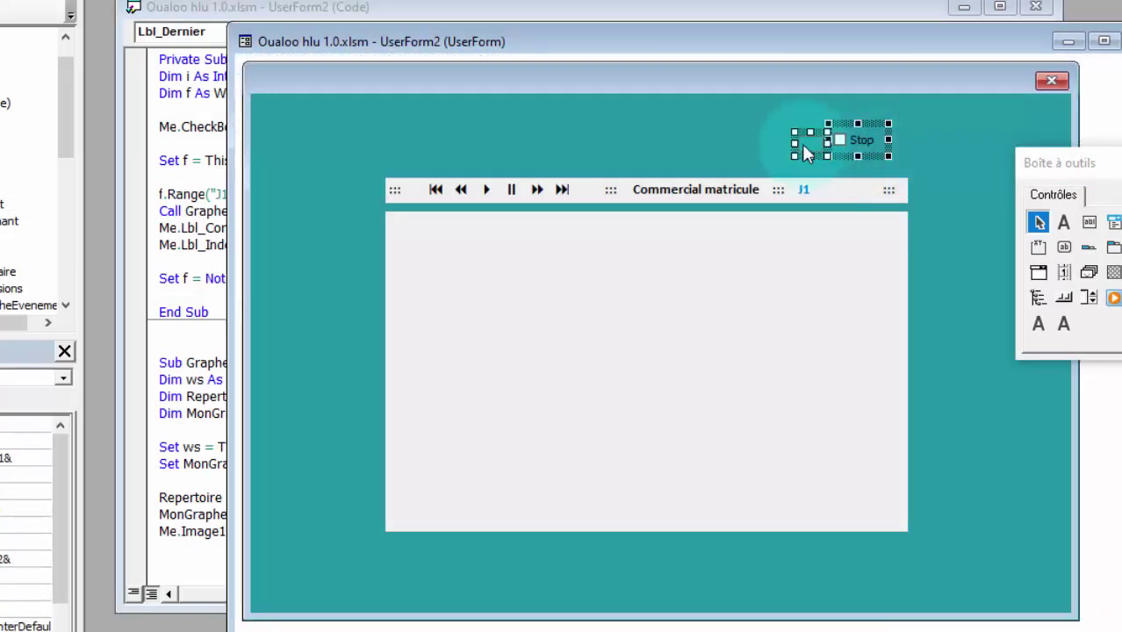
{"action": "left_click_drag", "start_coordinate": [58, 500], "coordinate": [60, 614]}
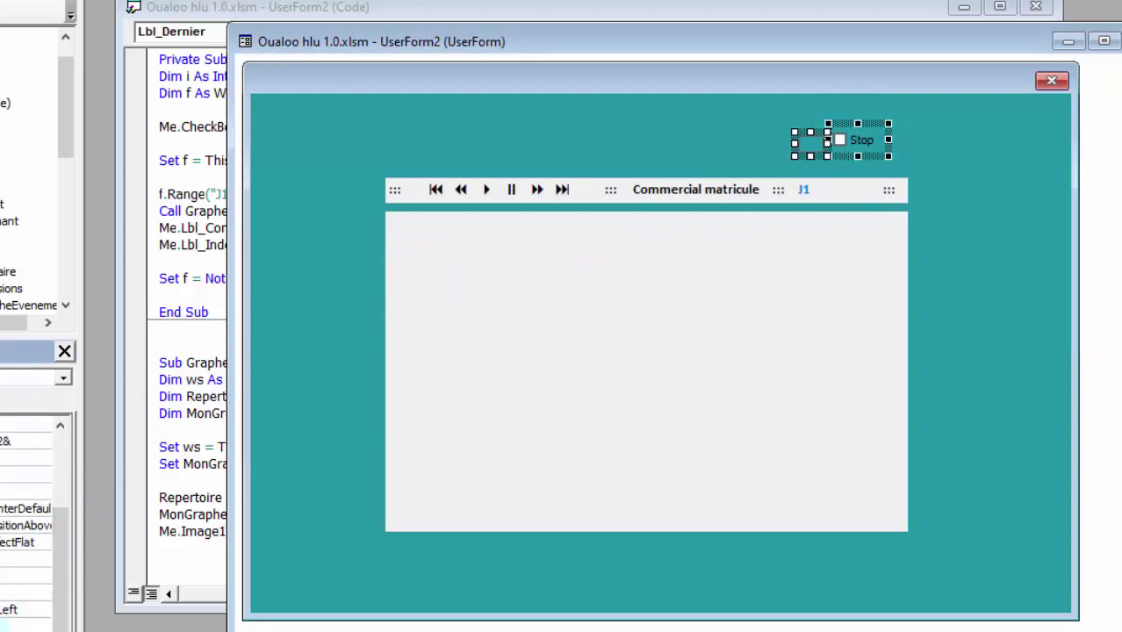
{"action": "left_click", "coordinate": [352, 190]}
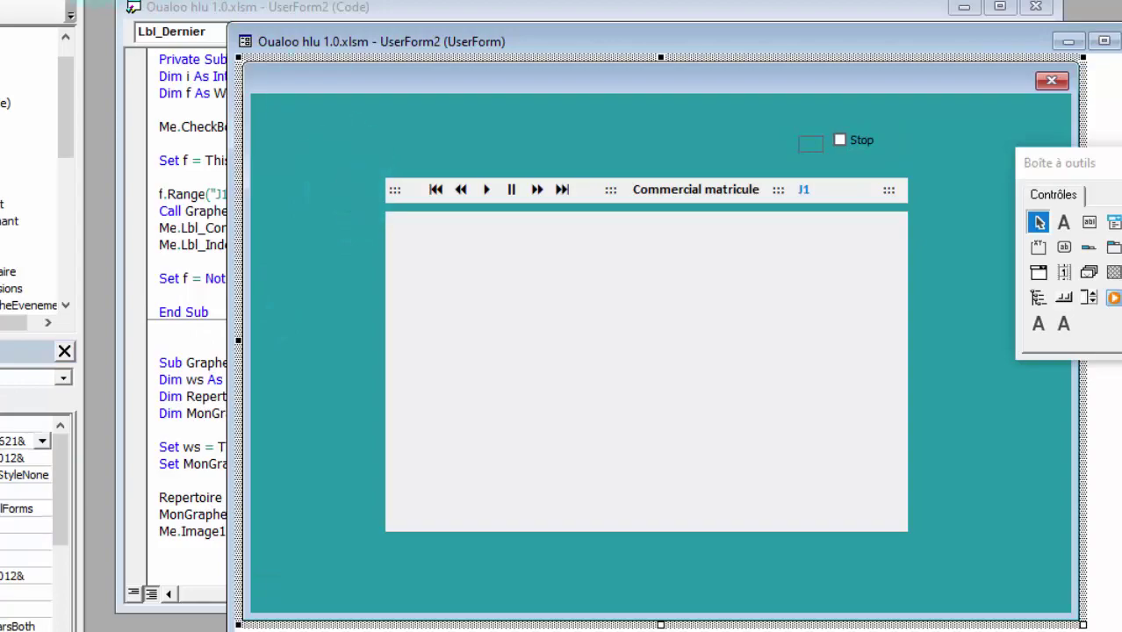
{"action": "key", "text": "F5"}
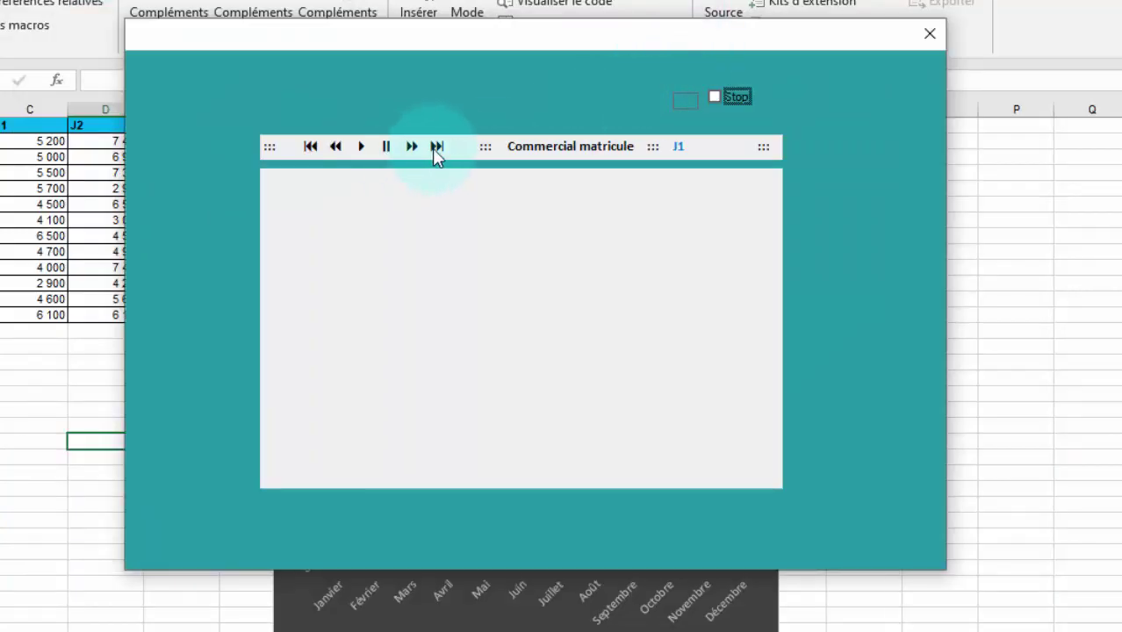
Step: Jump to the last chart and confirm J4, index 4 and Stop ticked, then close the form
{"action": "left_click", "coordinate": [436, 149]}
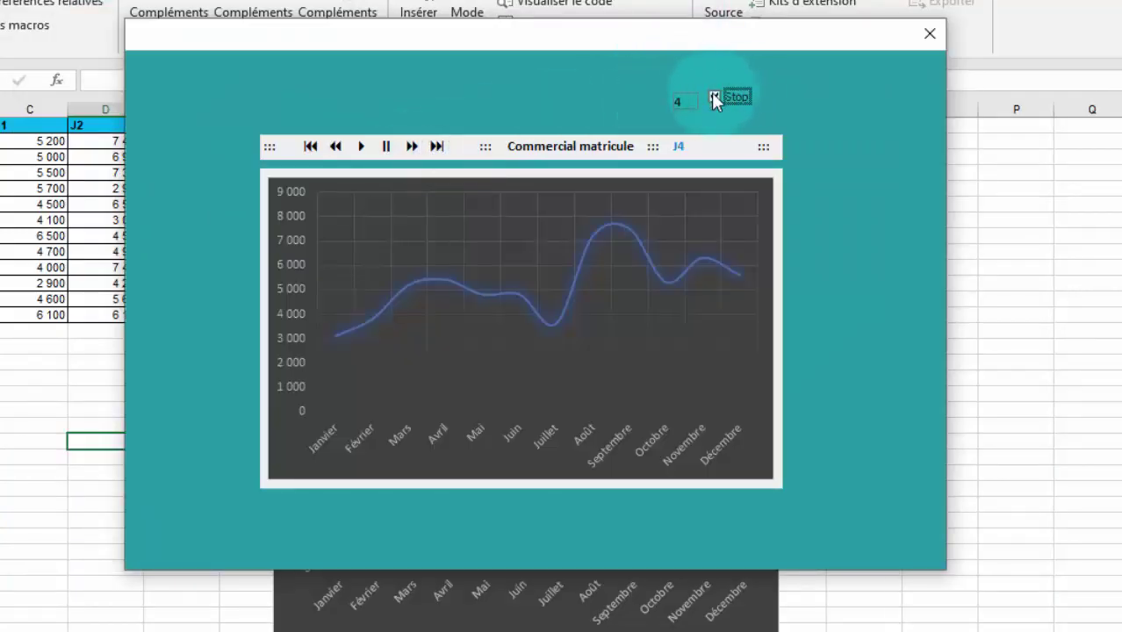
{"action": "left_click", "coordinate": [724, 98]}
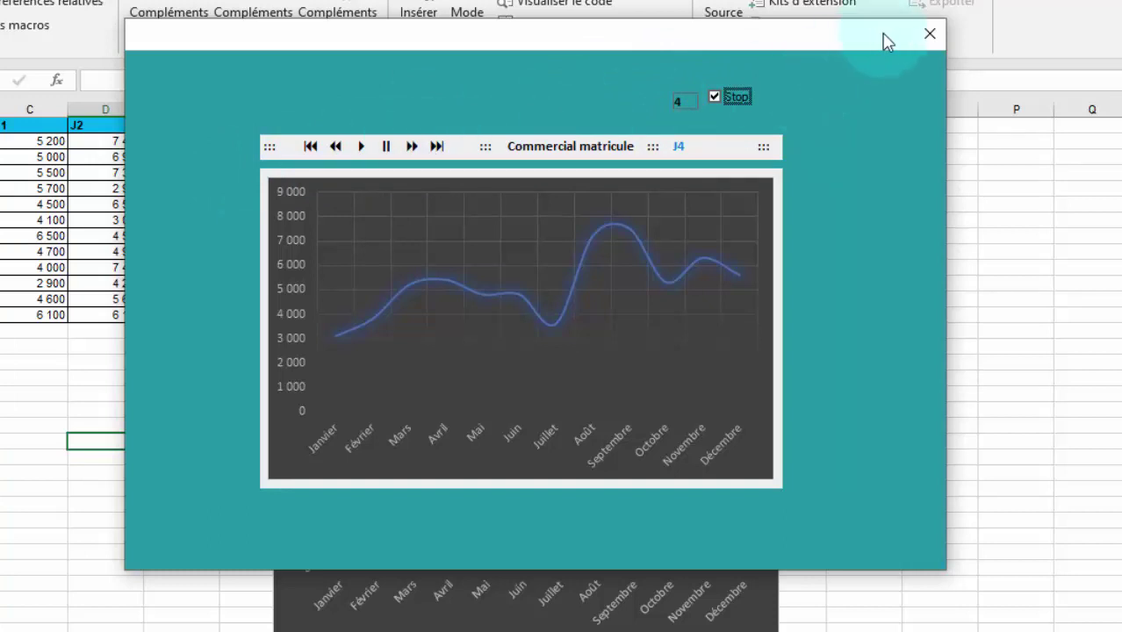
{"action": "left_click", "coordinate": [927, 35]}
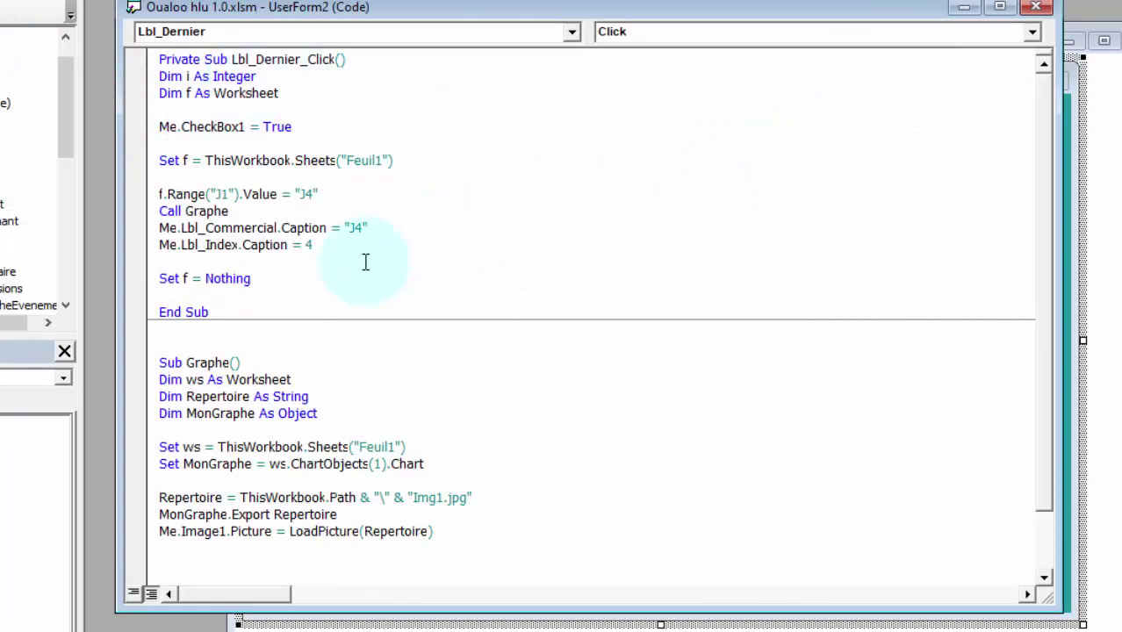
Step: Generate an empty Private Sub Lbl_Play_Click() from the Play (▶) label in the UserForm2 designer
{"action": "left_click", "coordinate": [1099, 158]}
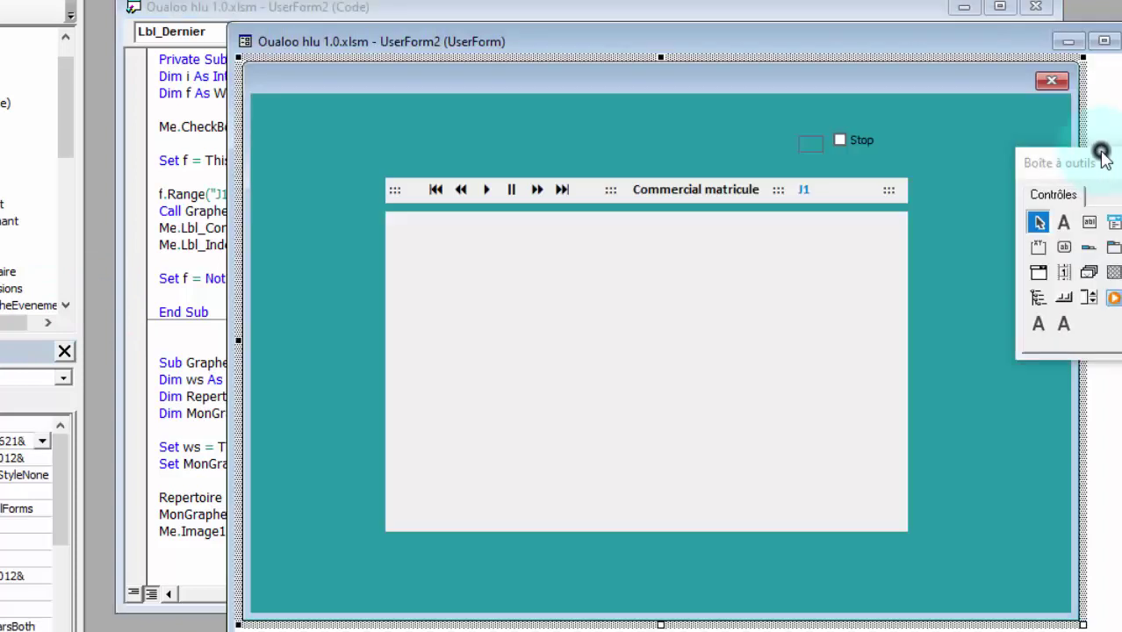
{"action": "left_click", "coordinate": [486, 190]}
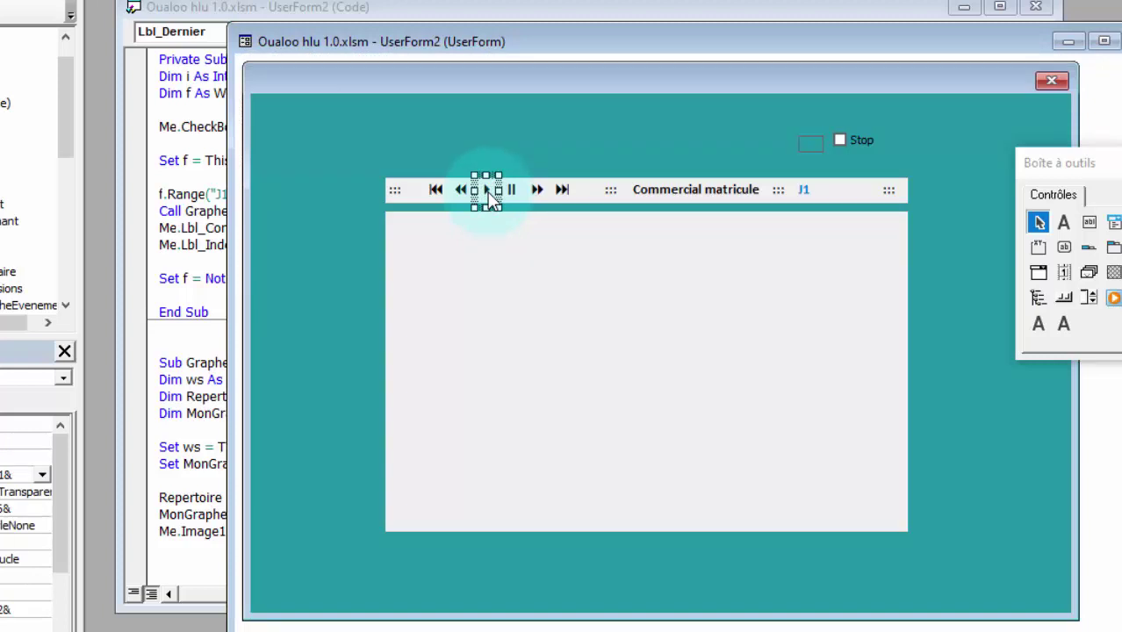
{"action": "double_click", "coordinate": [489, 194]}
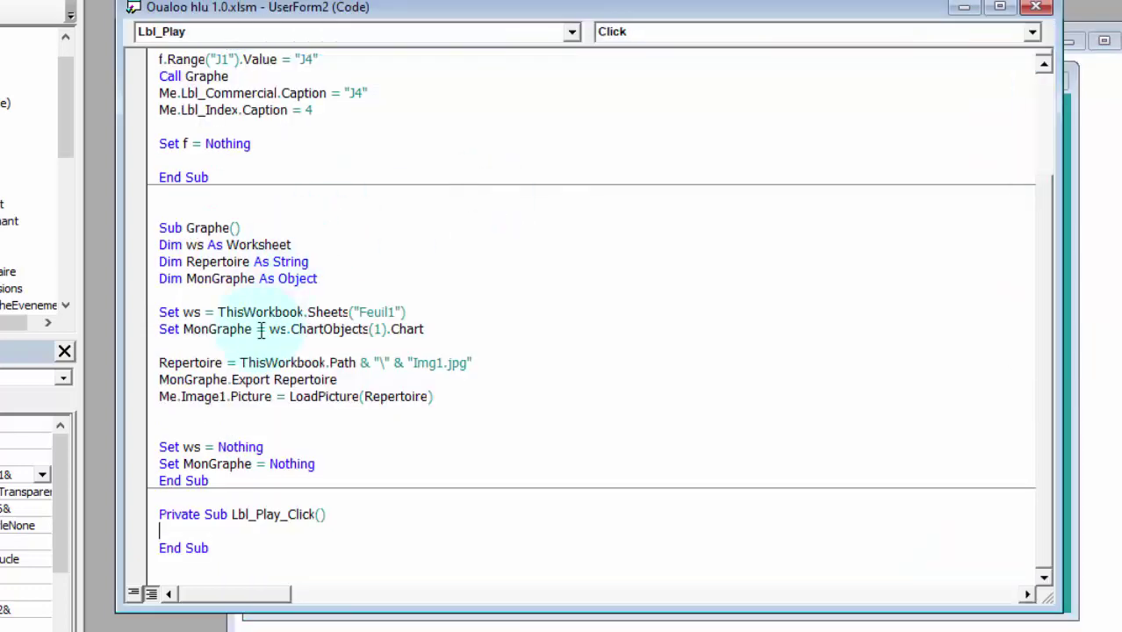
Step: Copy the Dim declarations for i and f from Lbl_Dernier_Click into Lbl_Play_Click
{"action": "scroll", "coordinate": [261, 330], "scroll_direction": "up", "scroll_amount": 1}
{"action": "scroll", "coordinate": [261, 330], "scroll_direction": "up", "scroll_amount": 2}
{"action": "left_click", "coordinate": [279, 93]}
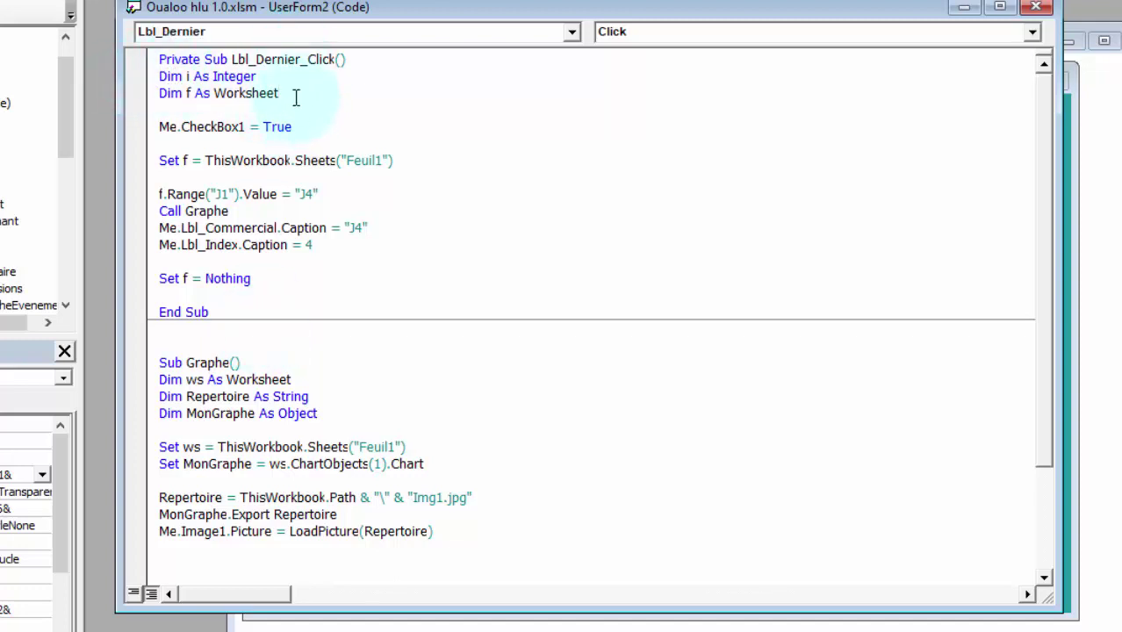
{"action": "left_click_drag", "start_coordinate": [279, 93], "coordinate": [151, 79]}
{"action": "key", "text": "ctrl+c"}
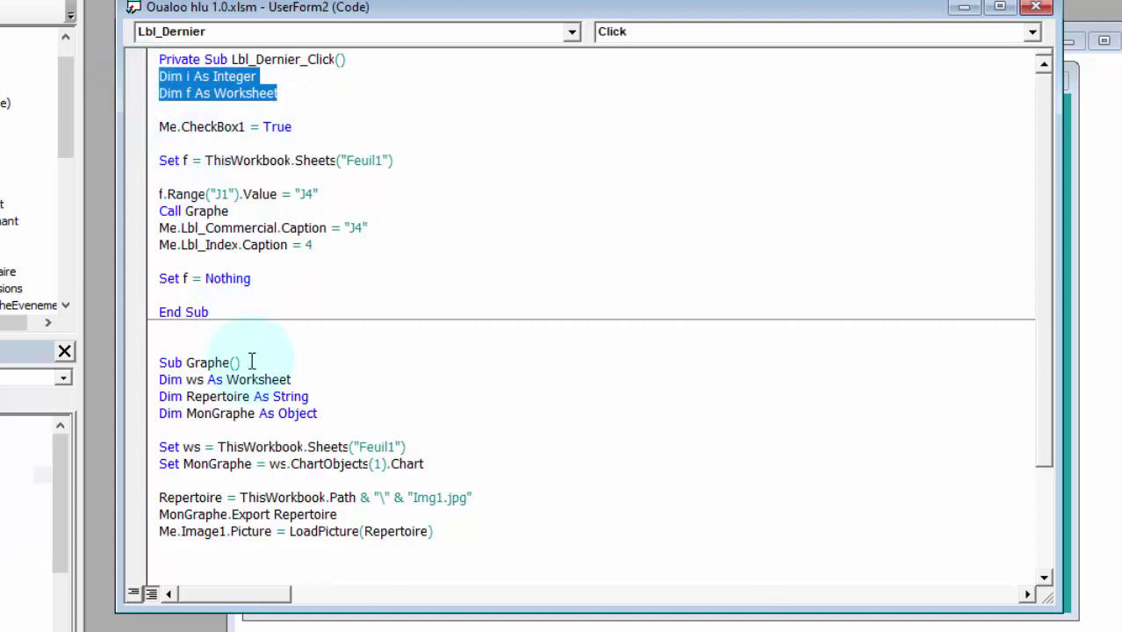
{"action": "scroll", "coordinate": [251, 362], "scroll_direction": "down", "scroll_amount": 3}
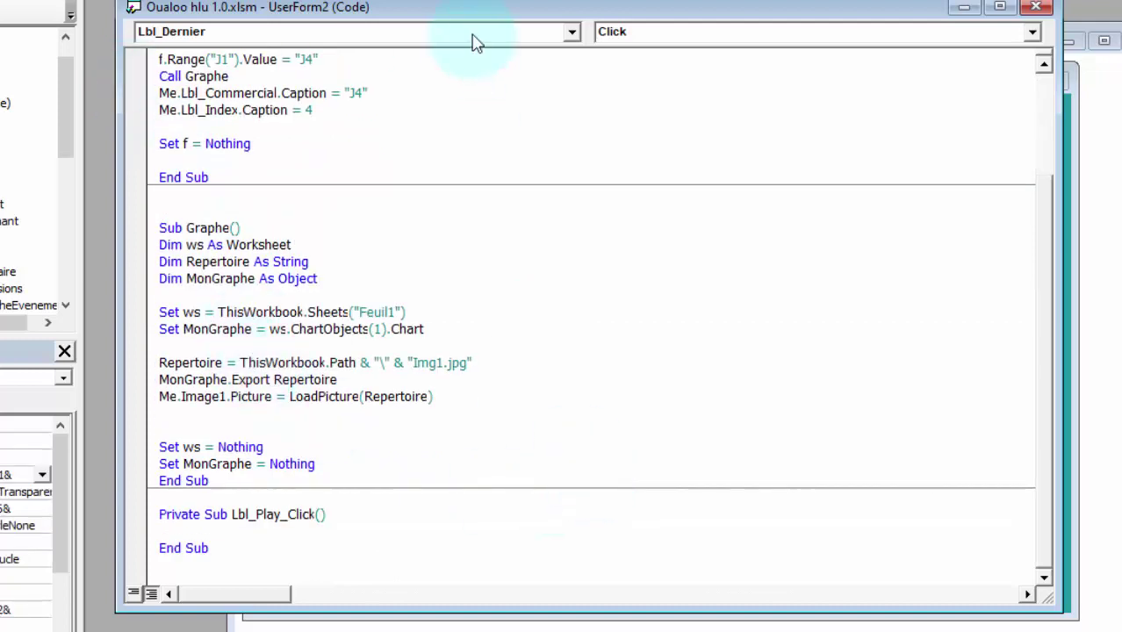
{"action": "left_click", "coordinate": [192, 584]}
{"action": "key", "text": "Return"}
{"action": "key", "text": "Return"}
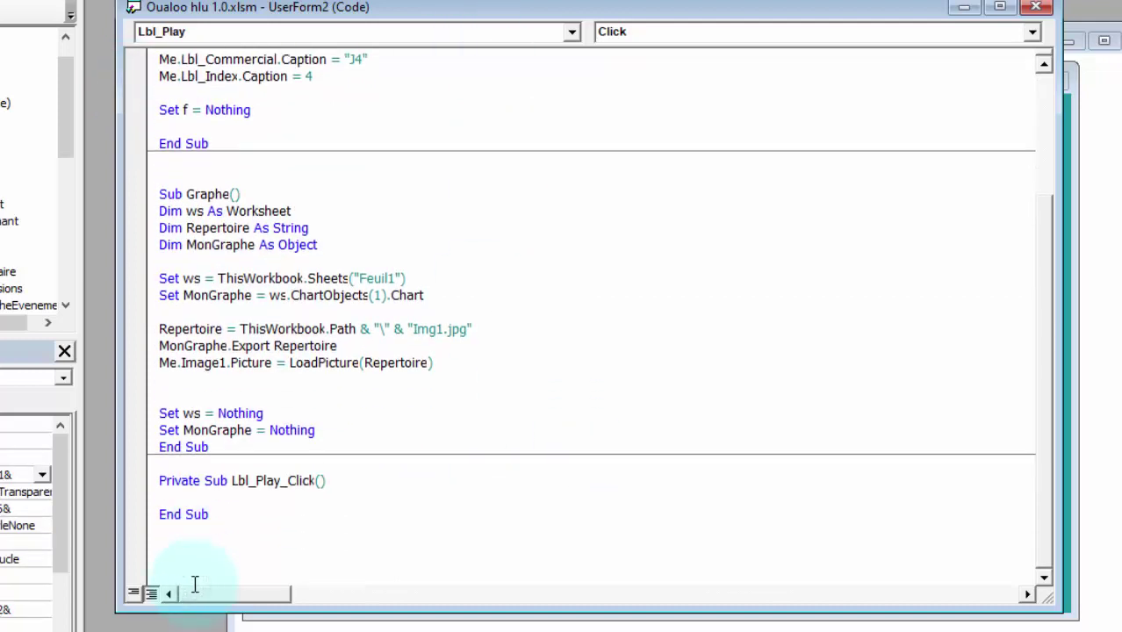
{"action": "key", "text": "Return"}
{"action": "key", "text": "Return"}
{"action": "key", "text": "Return"}
{"action": "key", "text": "Return"}
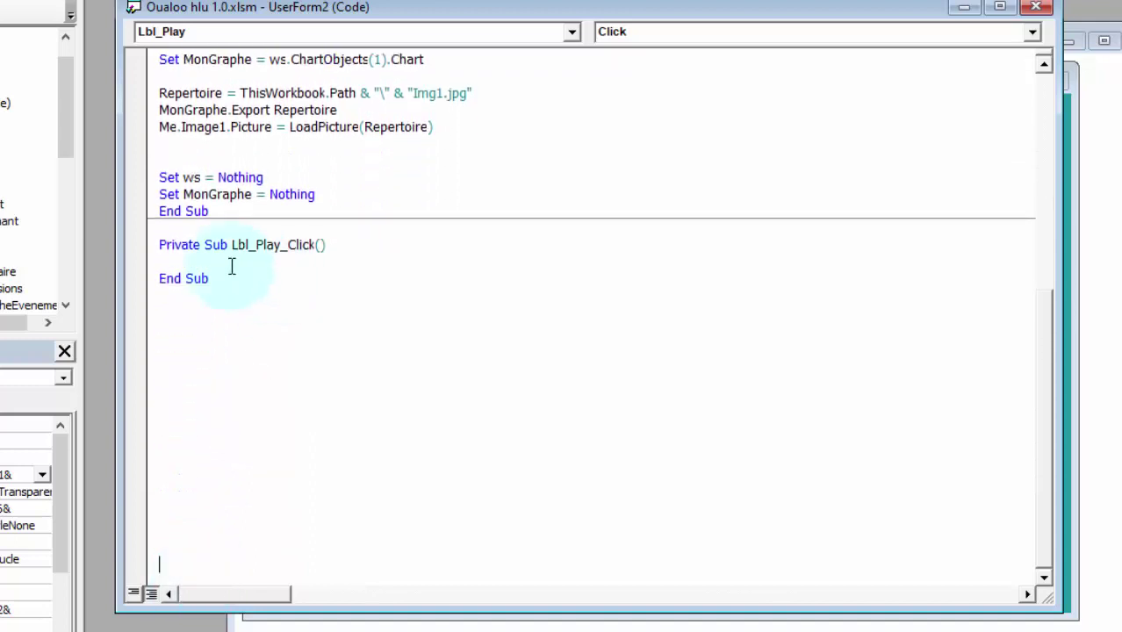
{"action": "left_click", "coordinate": [226, 260]}
{"action": "key", "text": "ctrl+v"}
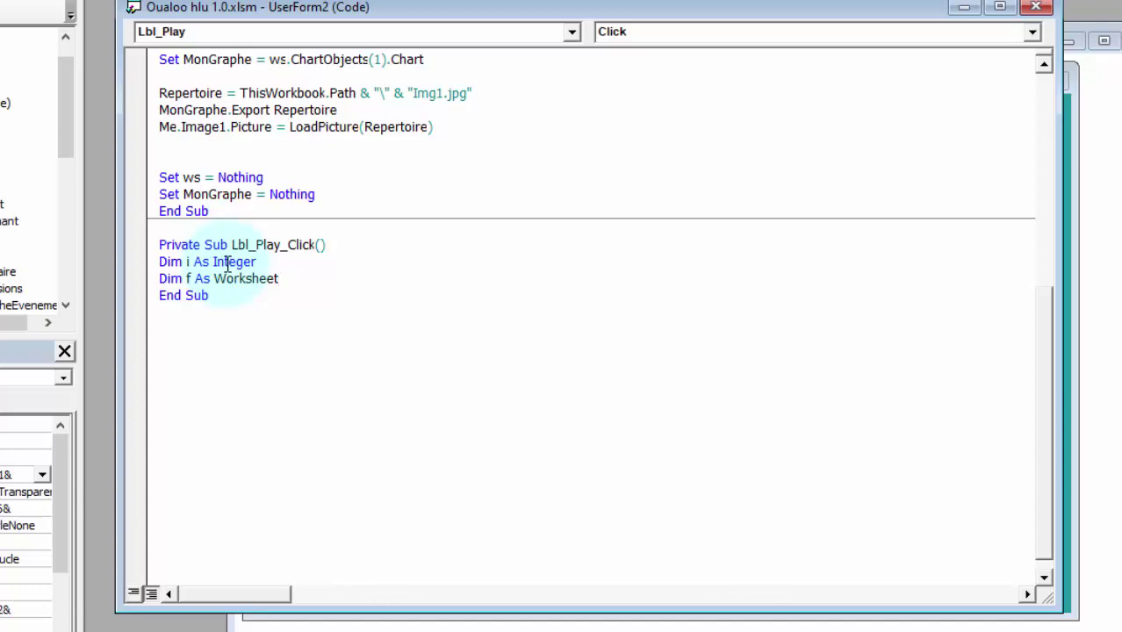
{"action": "key", "text": "Return"}
{"action": "key", "text": "Return"}
{"action": "key", "text": "Return"}
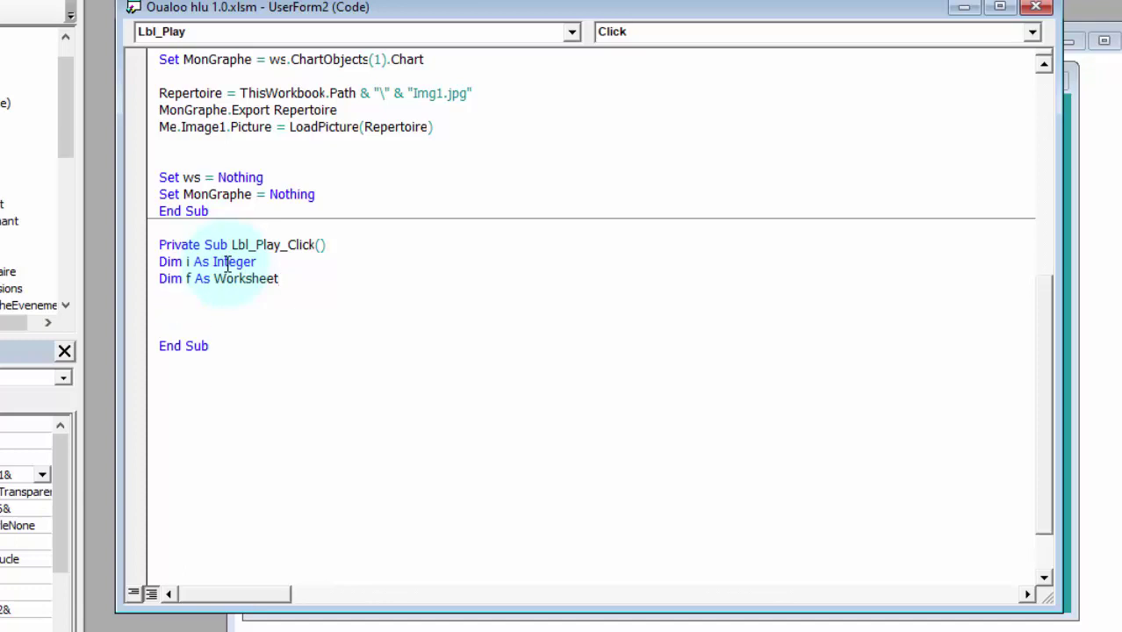
{"action": "key", "text": "Up"}
{"action": "key", "text": "Return"}
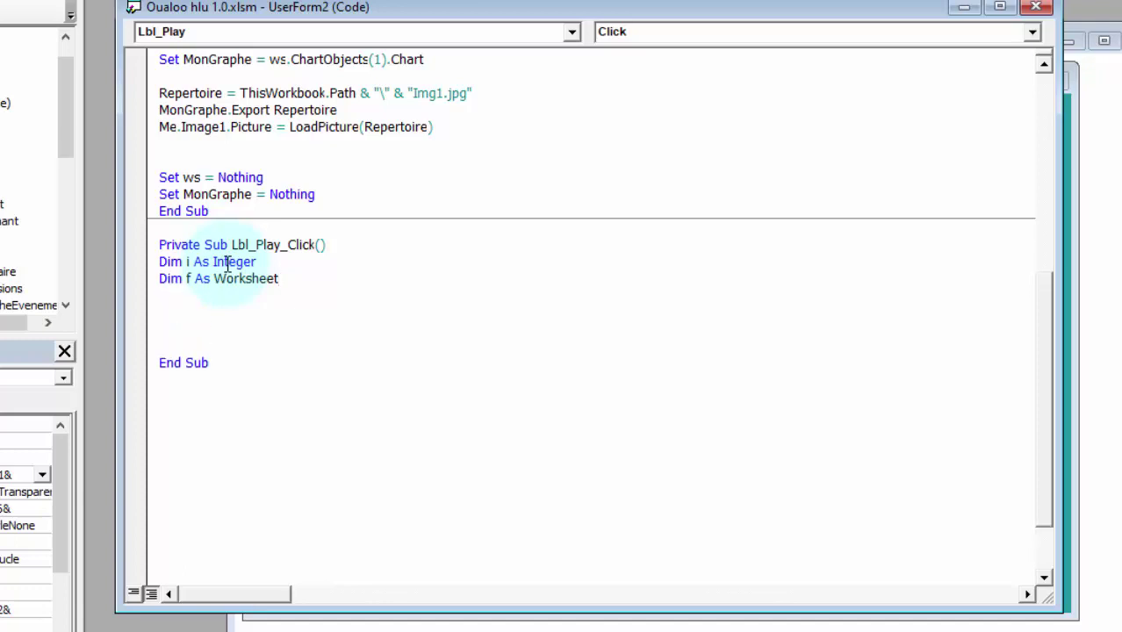
{"action": "key", "text": "Down"}
{"action": "key", "text": "Up"}
{"action": "type", "text": "so"}
{"action": "key", "text": "BackSpace"}
{"action": "key", "text": "BackSpace"}
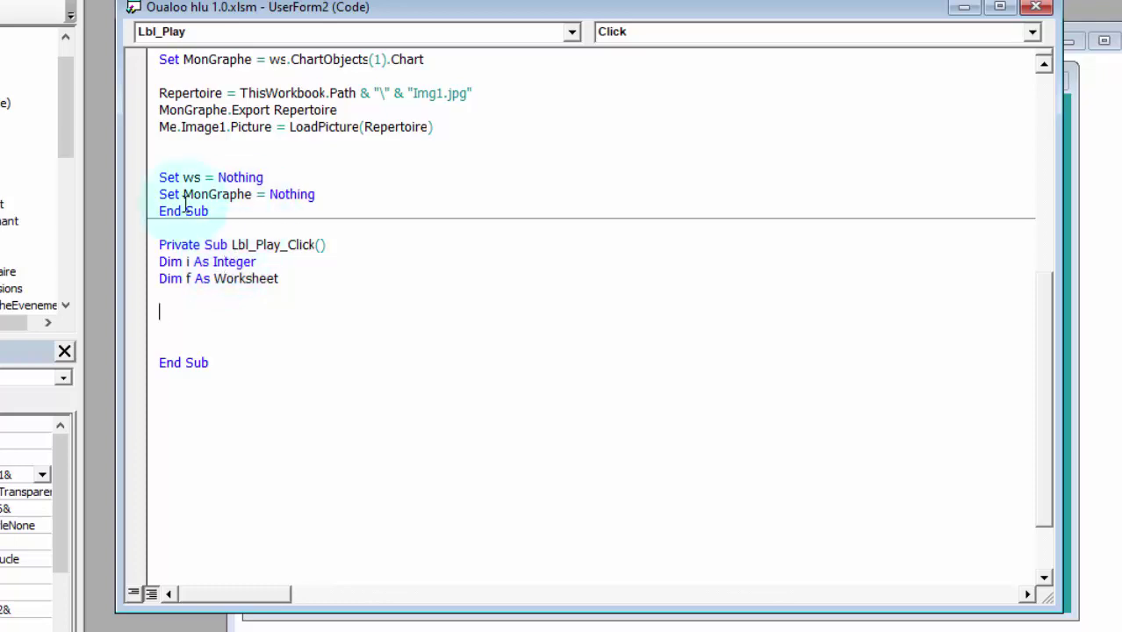
Step: Copy the Me.CheckBox1 = True and Set f = Feuil1 lines into Lbl_Play_Click
{"action": "scroll", "coordinate": [189, 228], "scroll_direction": "up", "scroll_amount": 5}
{"action": "scroll", "coordinate": [185, 205], "scroll_direction": "up", "scroll_amount": 2}
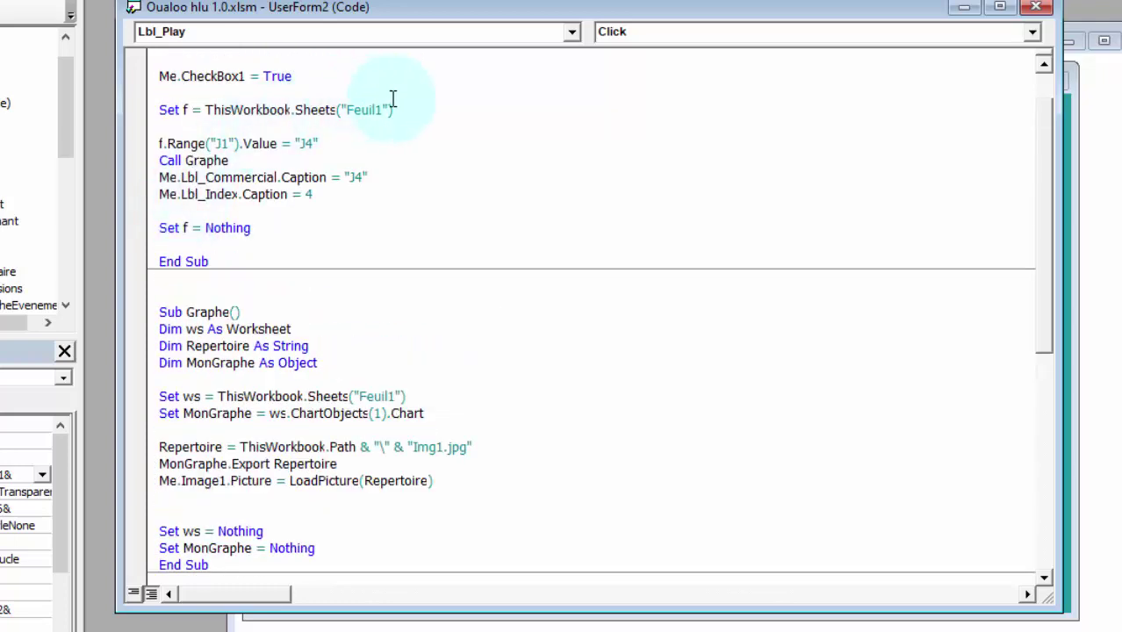
{"action": "left_click_drag", "start_coordinate": [399, 108], "coordinate": [338, 109]}
{"action": "left_click_drag", "start_coordinate": [246, 97], "coordinate": [164, 84]}
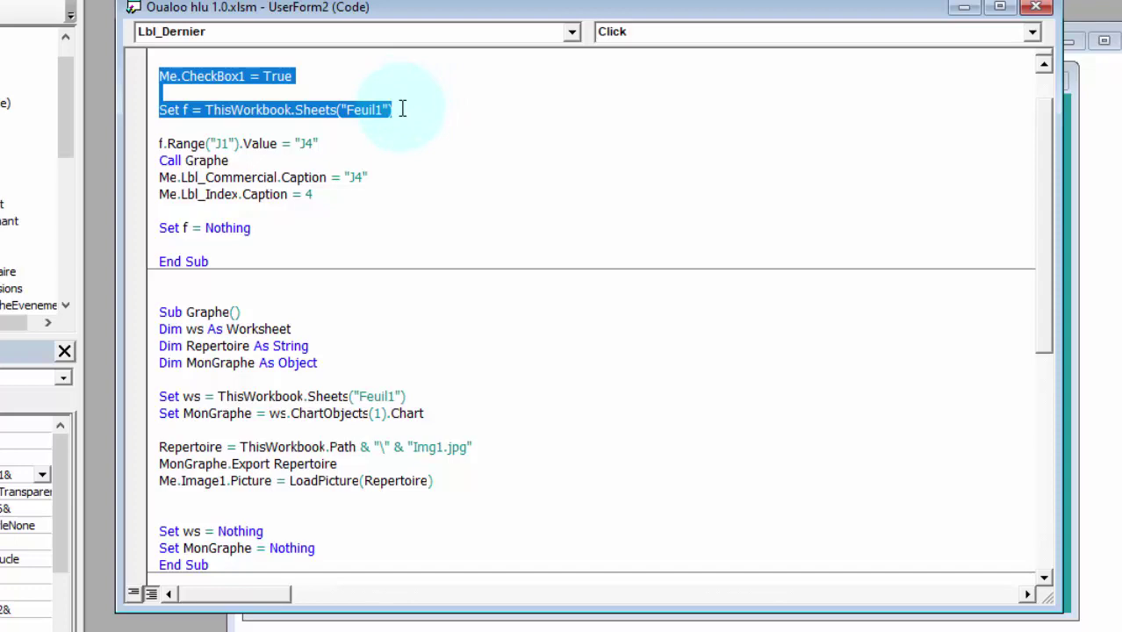
{"action": "scroll", "coordinate": [402, 109], "scroll_direction": "down", "scroll_amount": 7}
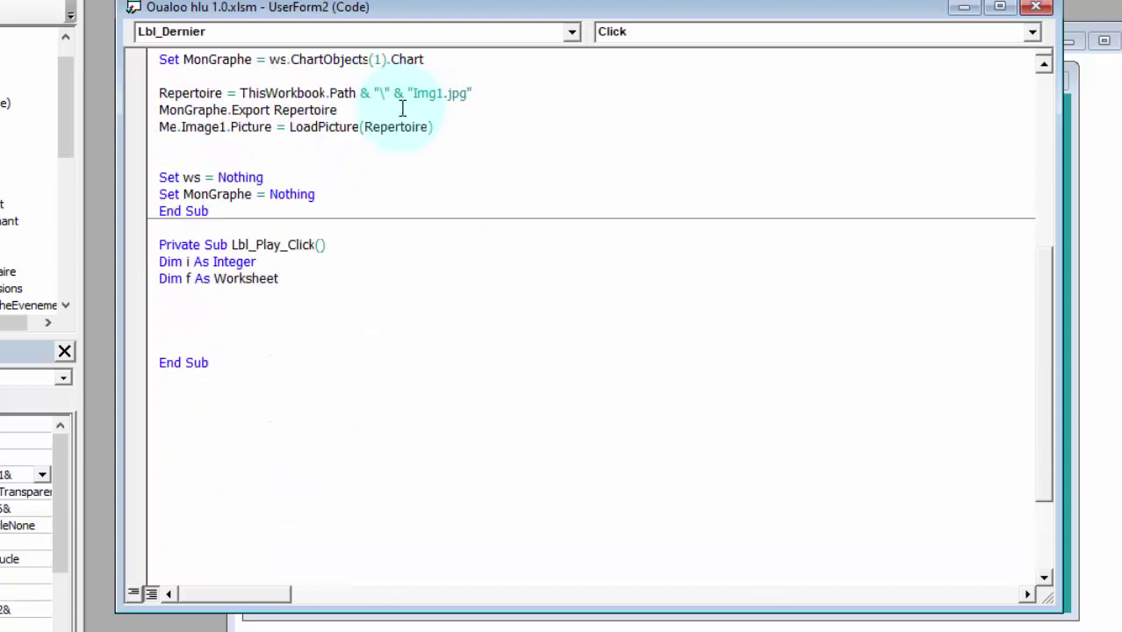
{"action": "left_click", "coordinate": [188, 313]}
{"action": "type", "text": "Me.CheckBox1 = True  Set f = ThisWorkbook.Sheets(\"Feuil1\")"}
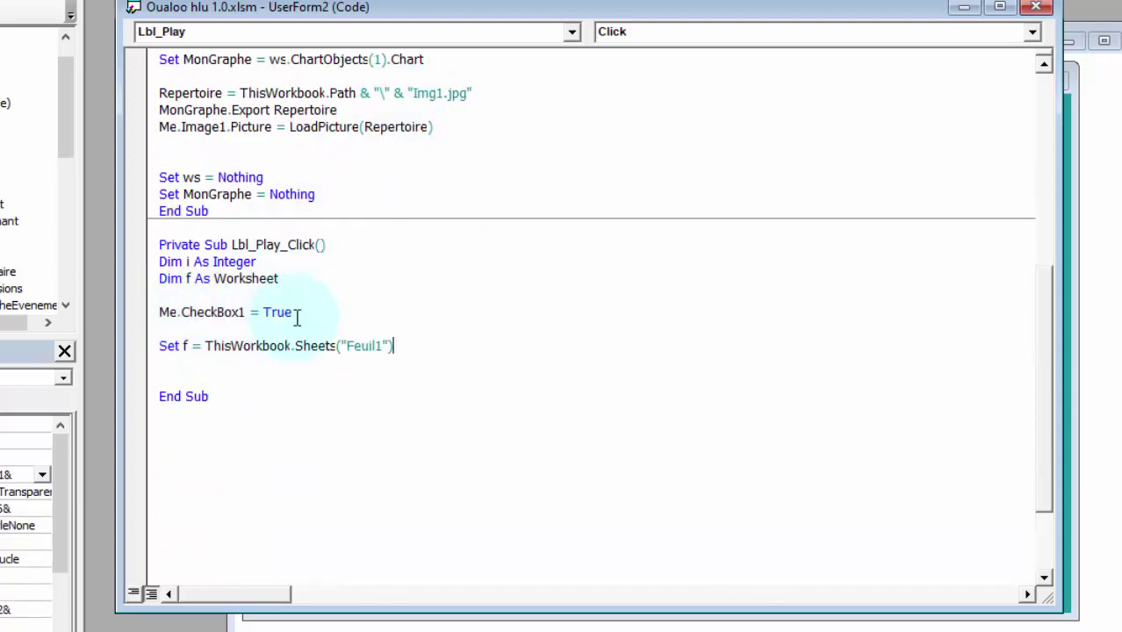
{"action": "left_click", "coordinate": [1076, 268]}
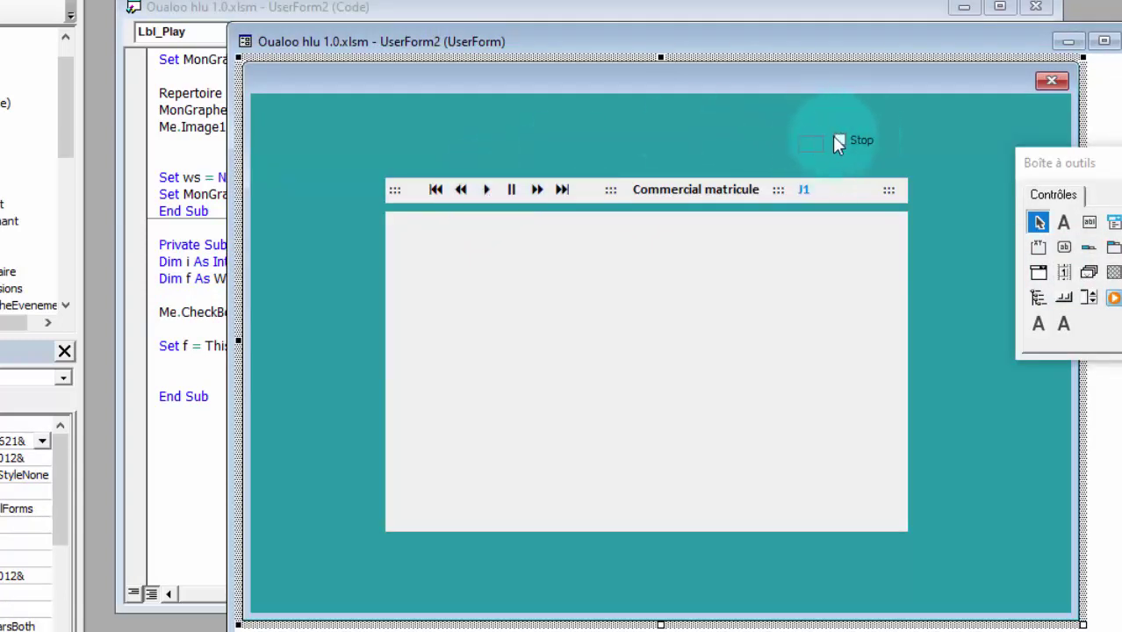
{"action": "left_click", "coordinate": [487, 191]}
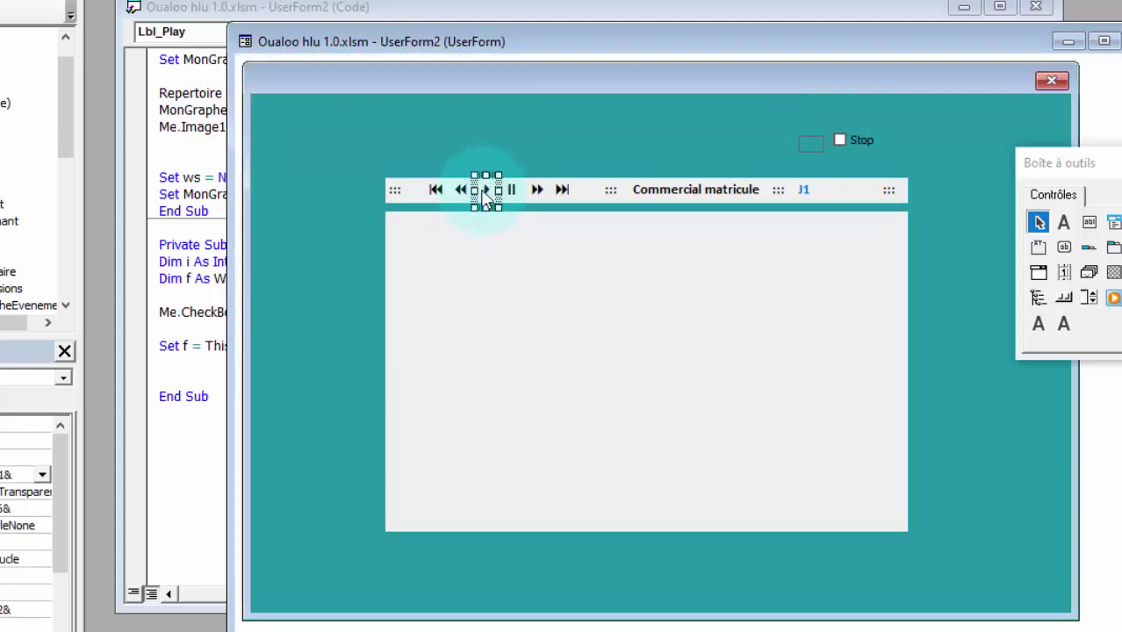
{"action": "left_click", "coordinate": [217, 195]}
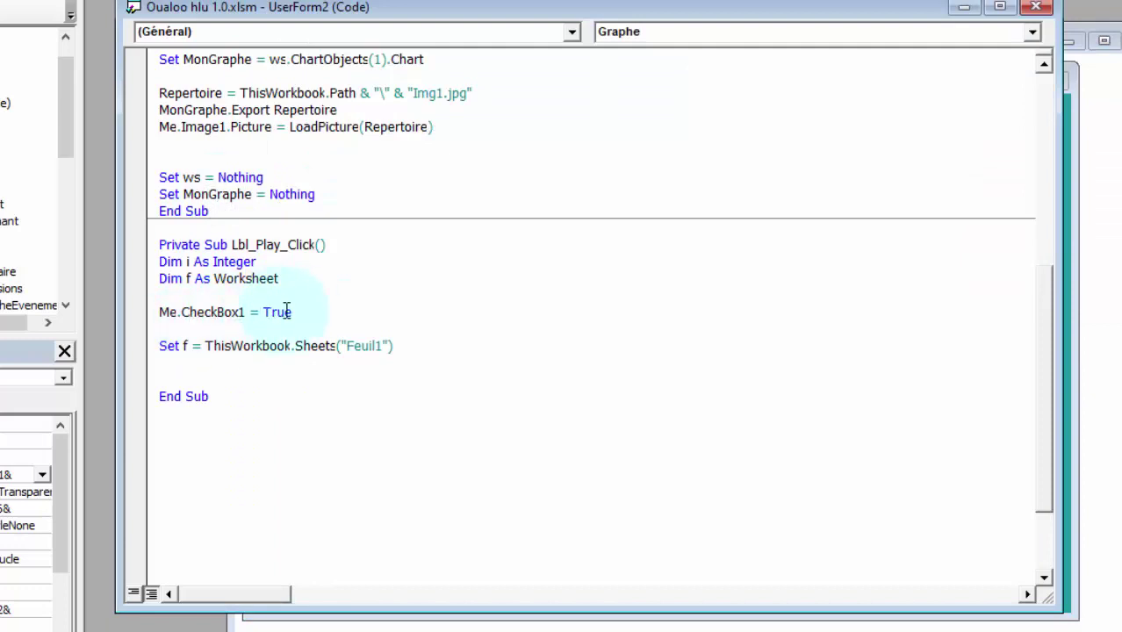
Step: Change Me.CheckBox1 = True to False in Lbl_Play_Click
{"action": "left_click", "coordinate": [286, 310]}
{"action": "double_click", "coordinate": [287, 310]}
{"action": "type", "text": "false"}
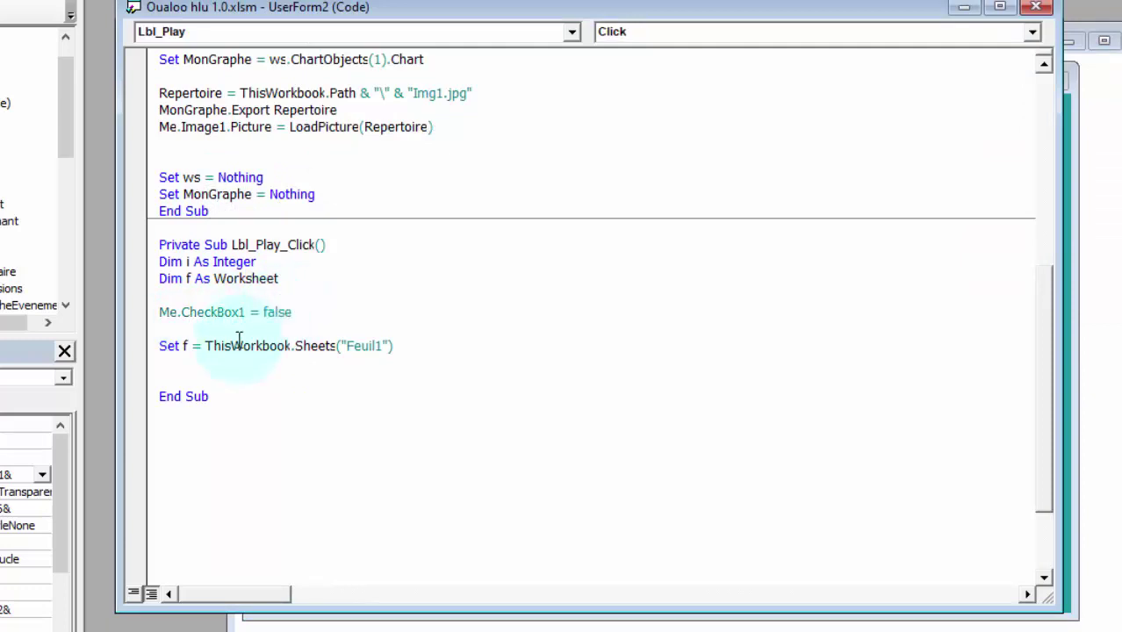
Step: Open a Do block after Set f, with a closing line begun as 'loop me.ch=true'
{"action": "left_click", "coordinate": [322, 355]}
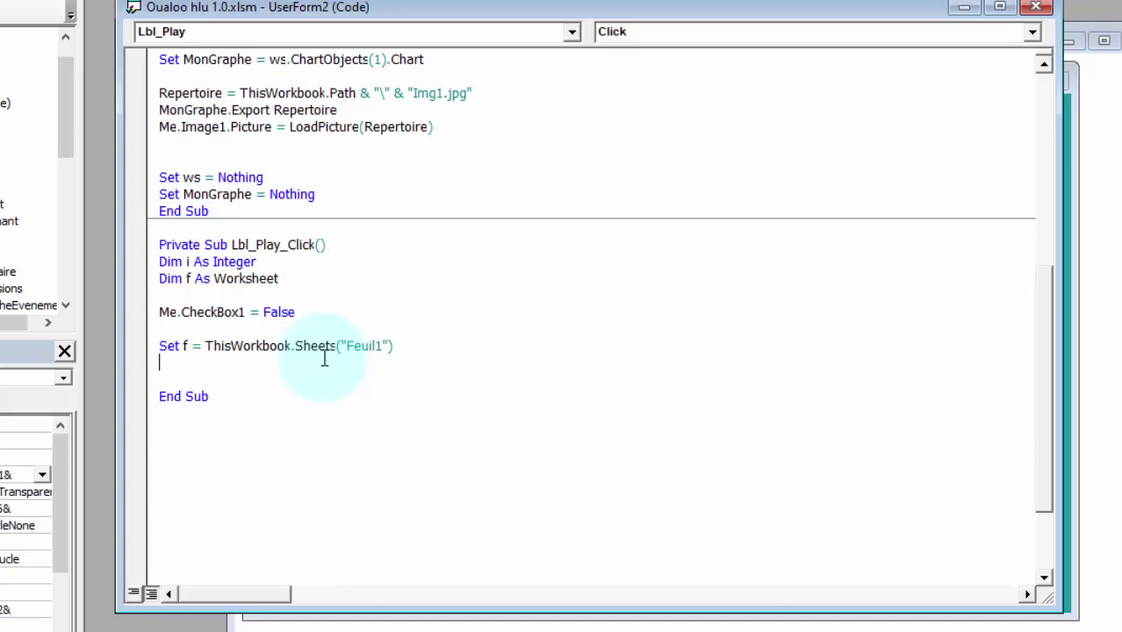
{"action": "scroll", "coordinate": [320, 358], "scroll_direction": "down", "scroll_amount": 1}
{"action": "key", "text": "Return"}
{"action": "key", "text": "Return"}
{"action": "key", "text": "Return"}
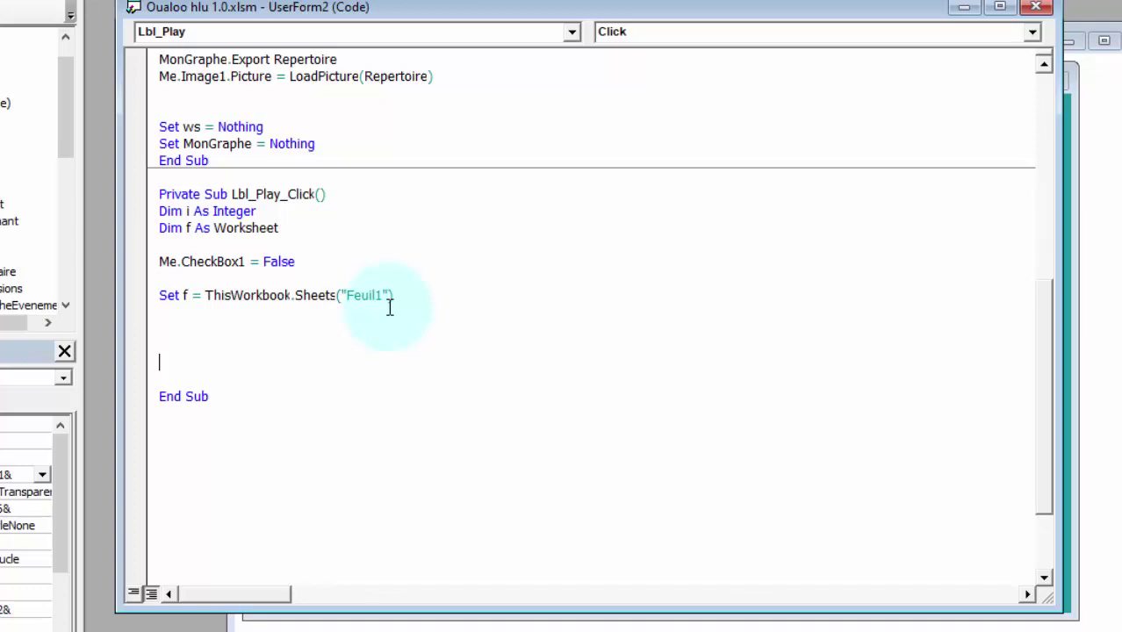
{"action": "key", "text": "Up"}
{"action": "key", "text": "Up"}
{"action": "type", "text": "d"}
{"action": "type", "text": "o"}
{"action": "key", "text": "Return"}
{"action": "key", "text": "Return"}
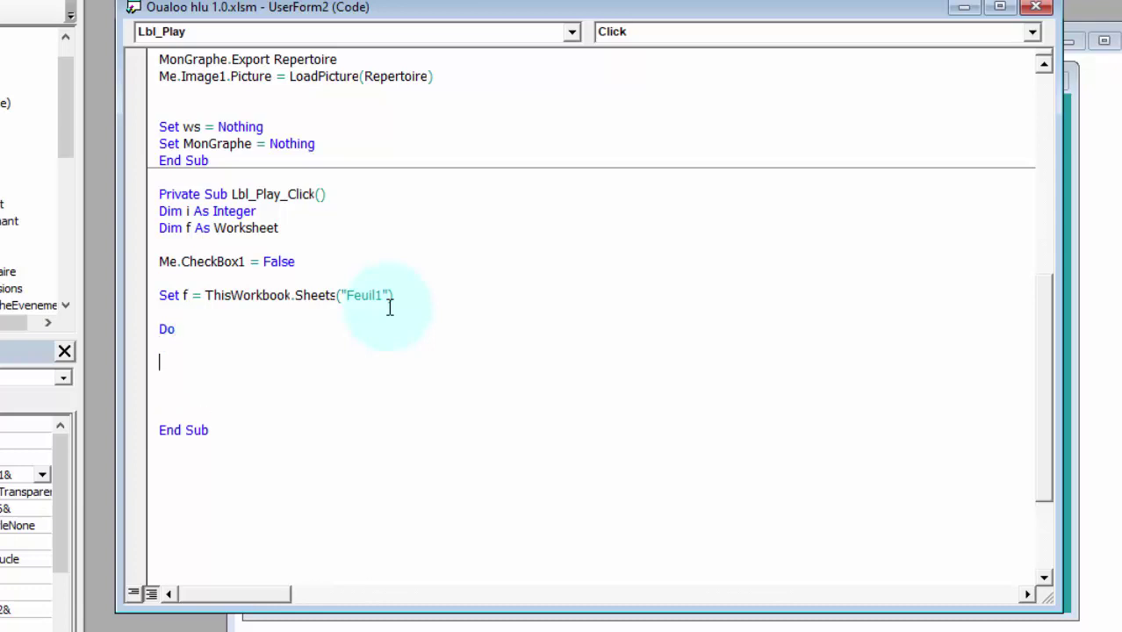
{"action": "key", "text": "Return"}
{"action": "type", "text": "loop"}
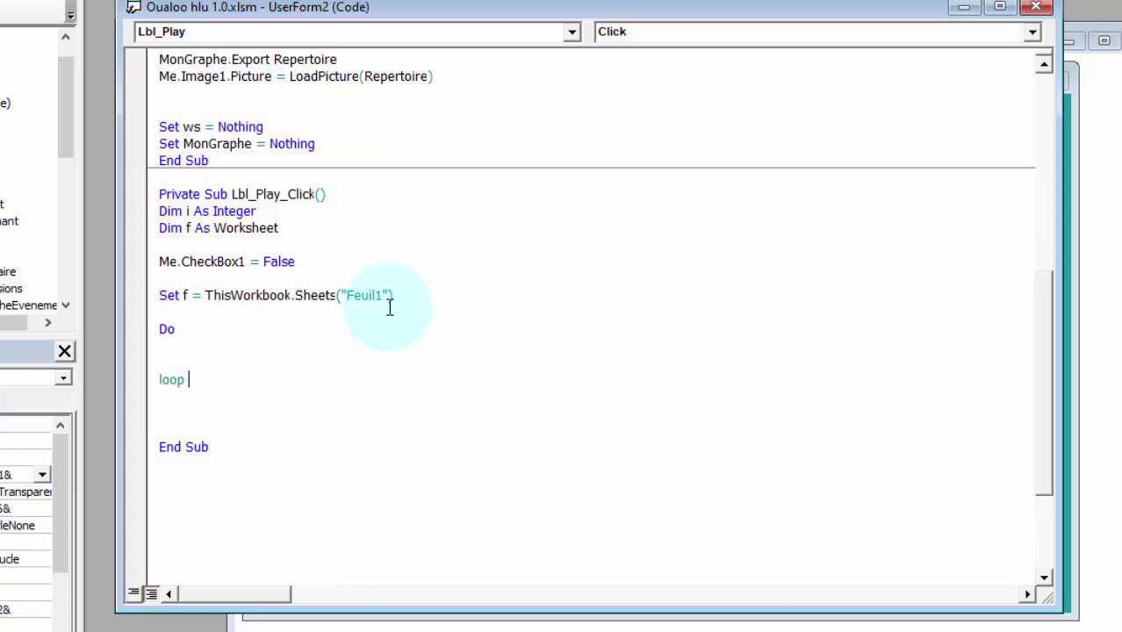
{"action": "type", "text": "me."}
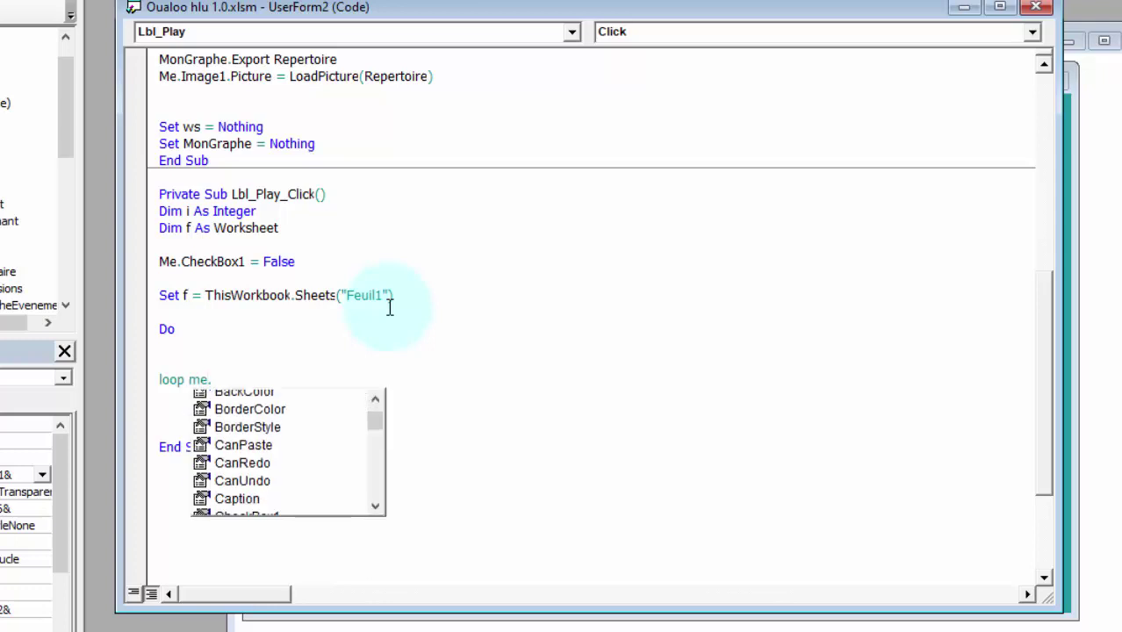
{"action": "type", "text": "checkBox1=tr"}
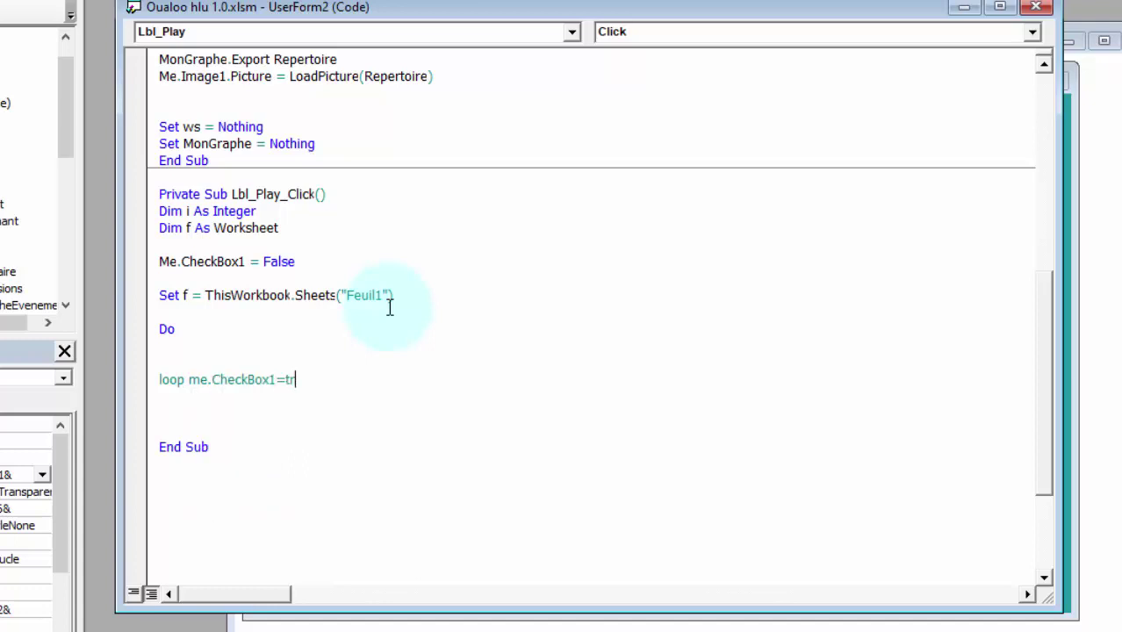
{"action": "type", "text": "ue"}
Step: Make the closing line read Loop Until Me.CheckBox1 = True
{"action": "left_click", "coordinate": [389, 307]}
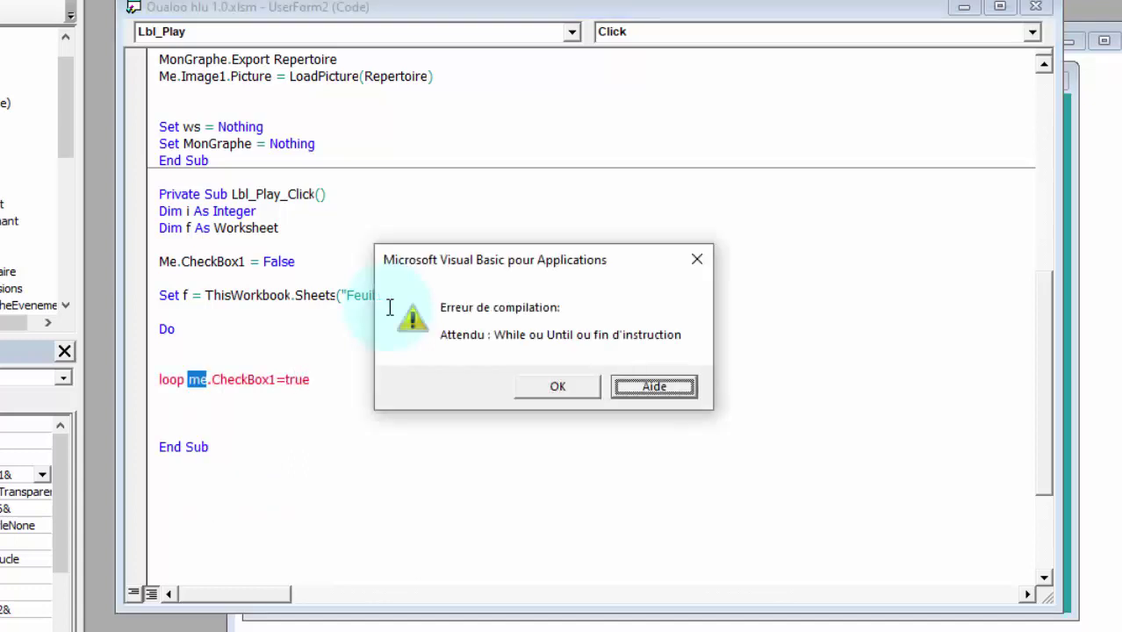
{"action": "key", "text": "Escape"}
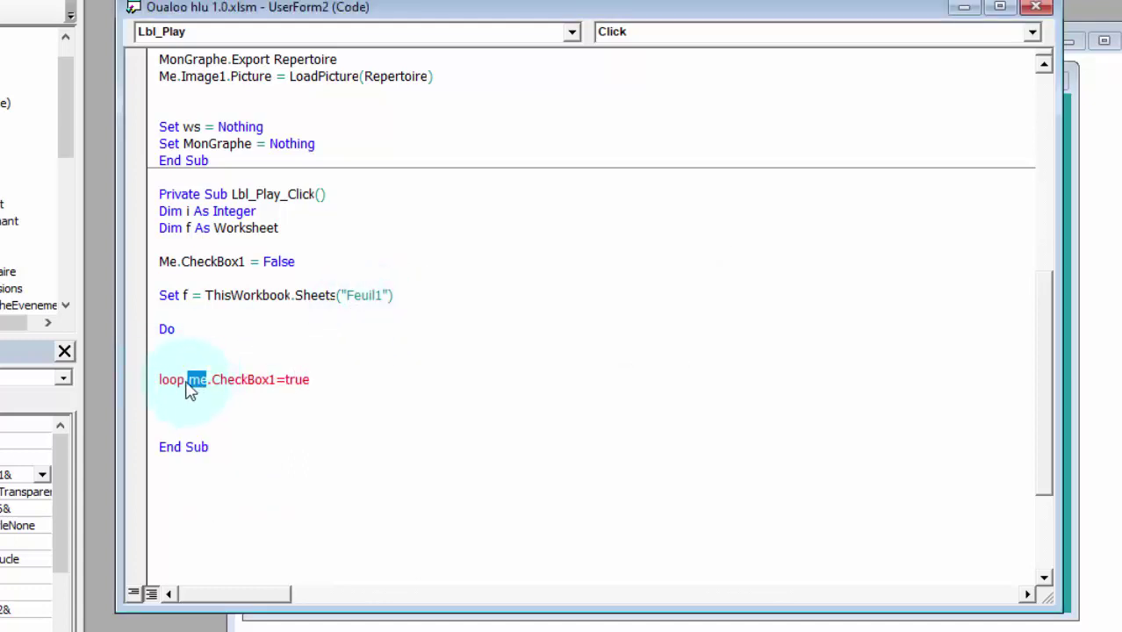
{"action": "left_click", "coordinate": [185, 379]}
{"action": "type", "text": "unti"}
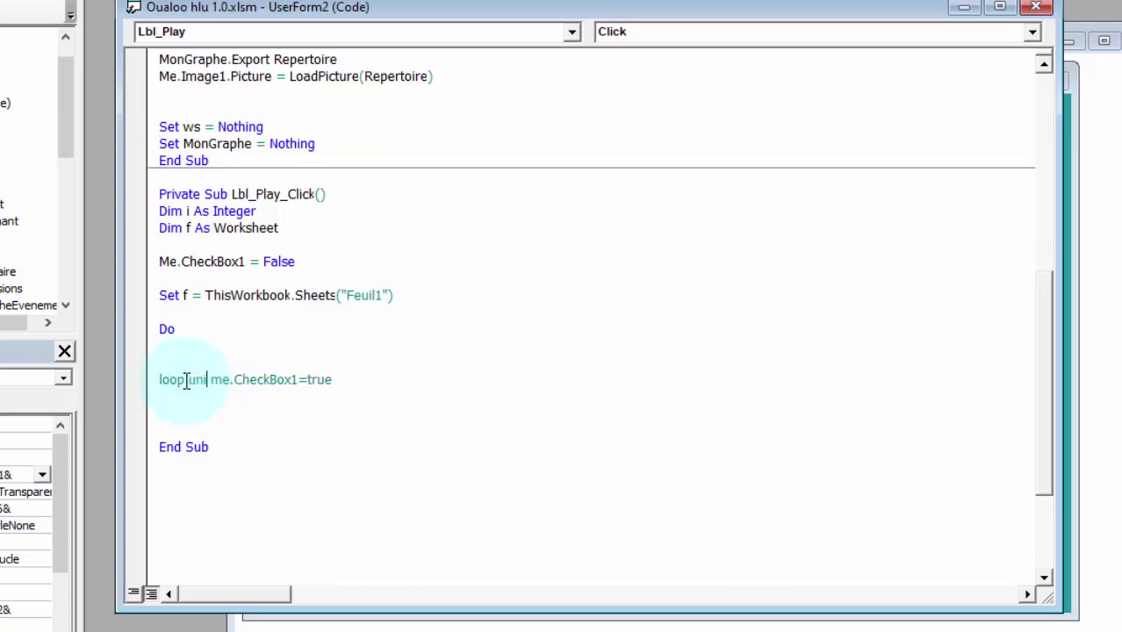
{"action": "key", "text": "BackSpace"}
{"action": "type", "text": "til"}
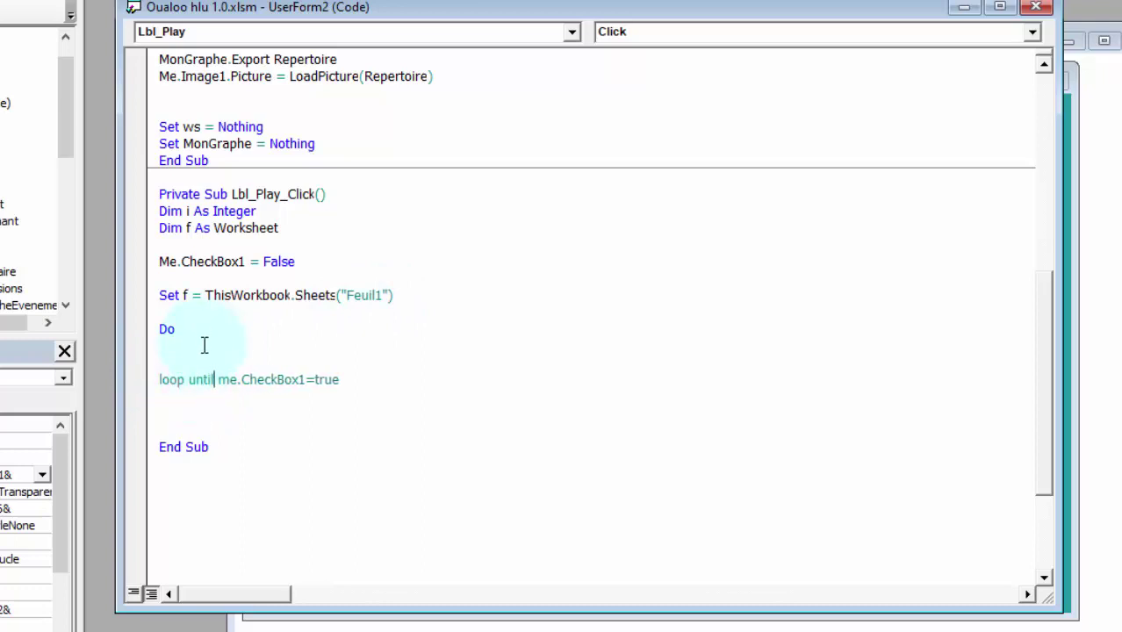
Step: Add i = i + 1 on the line directly under Do
{"action": "left_click", "coordinate": [202, 345]}
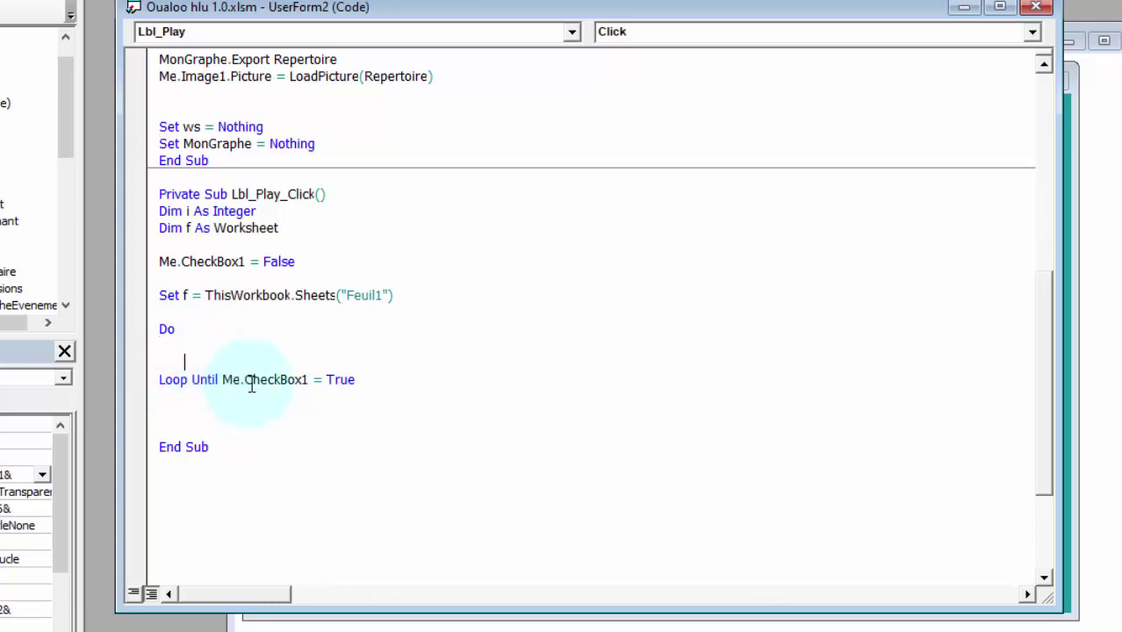
{"action": "key", "text": "Up"}
{"action": "type", "text": "i"}
{"action": "type", "text": "=i+1"}
Step: Add f.Range("J1").Value = "J" & i below the counter line
{"action": "key", "text": "Return"}
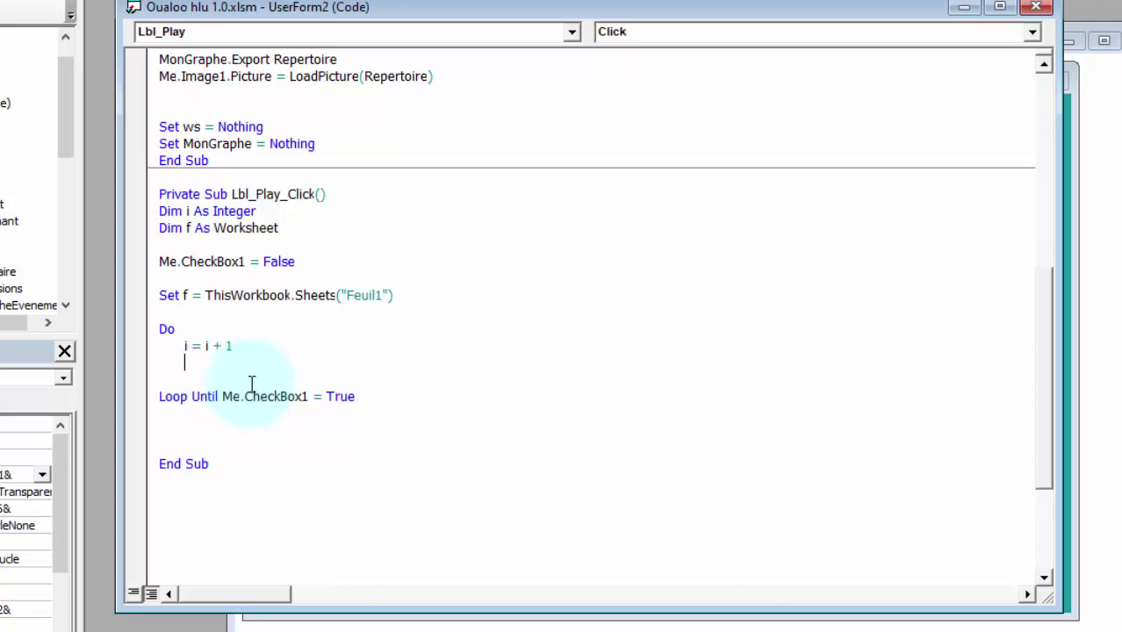
{"action": "scroll", "coordinate": [333, 270], "scroll_direction": "up", "scroll_amount": 3}
{"action": "scroll", "coordinate": [333, 270], "scroll_direction": "up", "scroll_amount": 3}
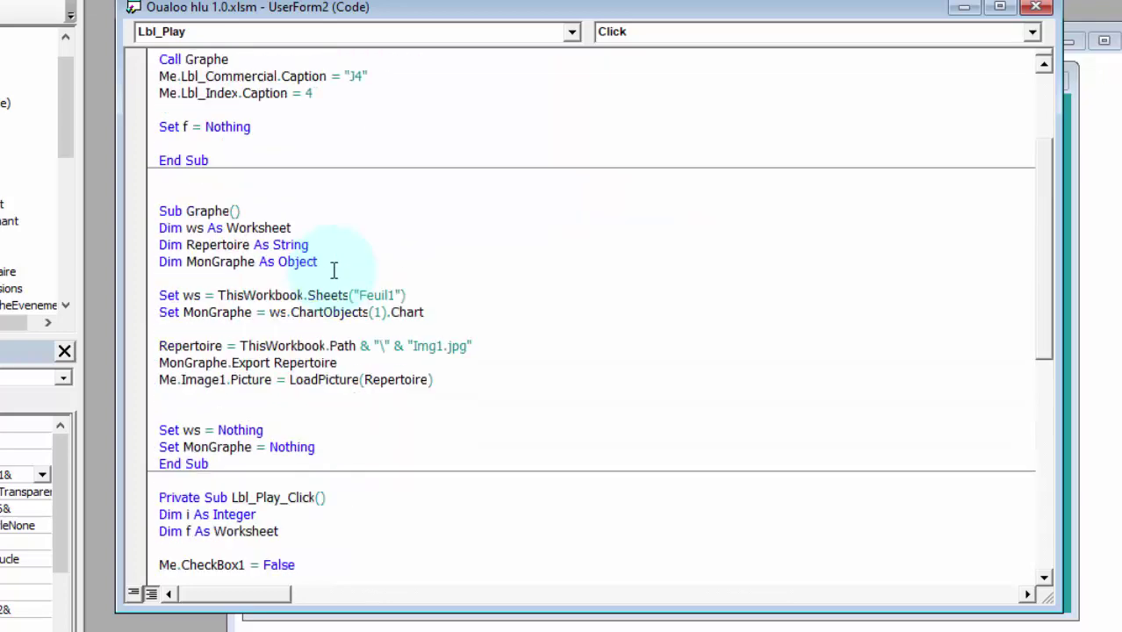
{"action": "scroll", "coordinate": [333, 270], "scroll_direction": "down", "scroll_amount": 3}
{"action": "type", "text": "f."}
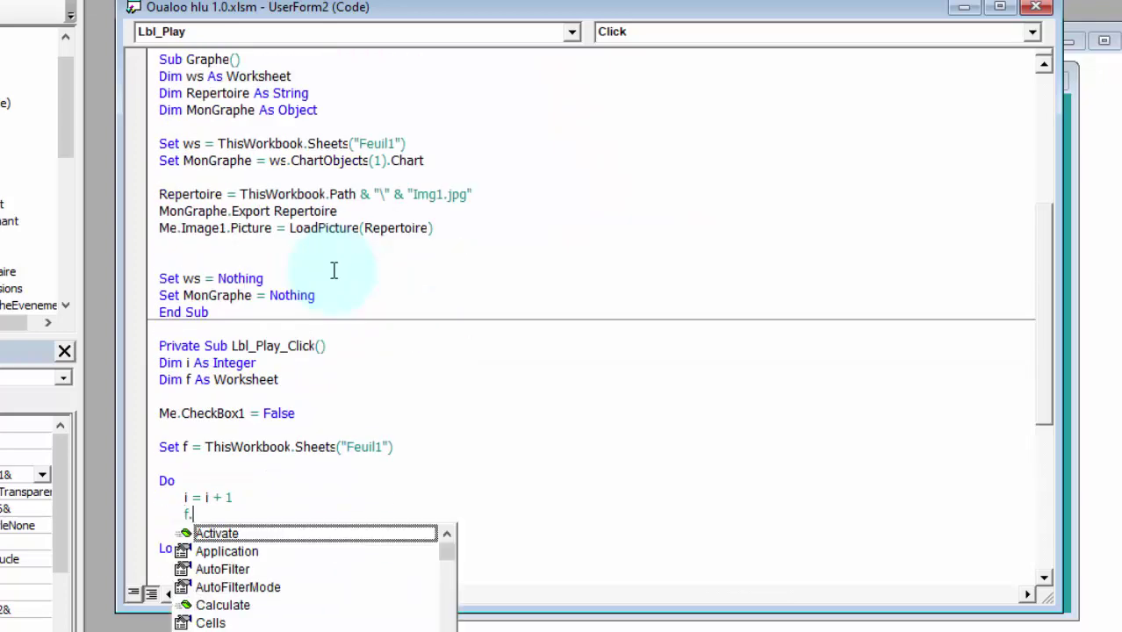
{"action": "type", "text": "ran"}
{"action": "key", "text": "Tab"}
{"action": "type", "text": "(\"J"}
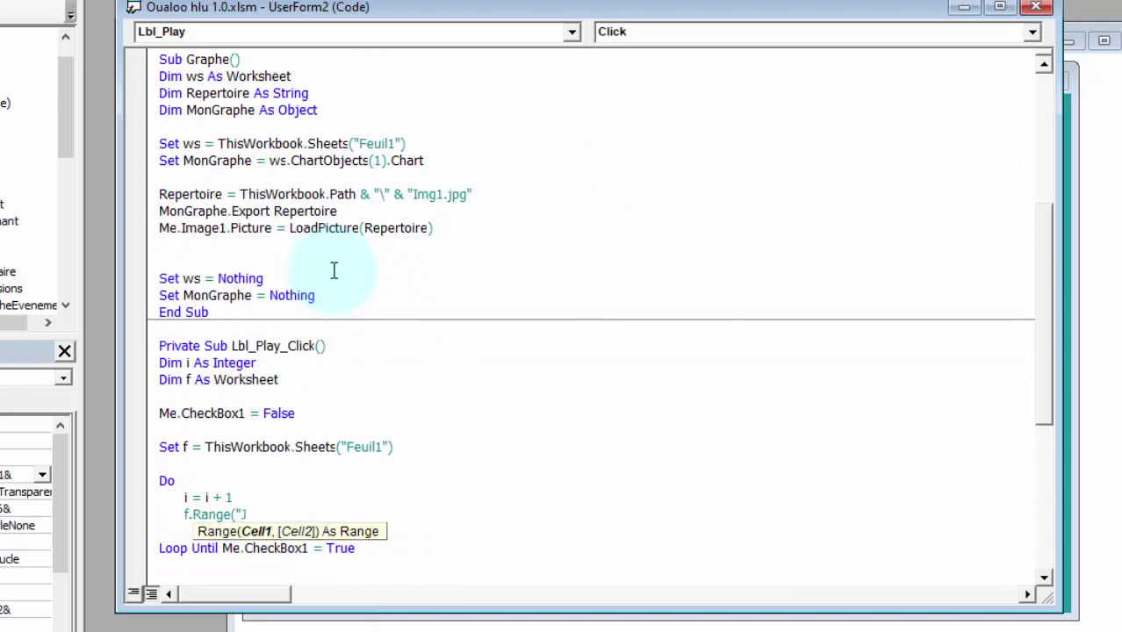
{"action": "type", "text": "1\")."}
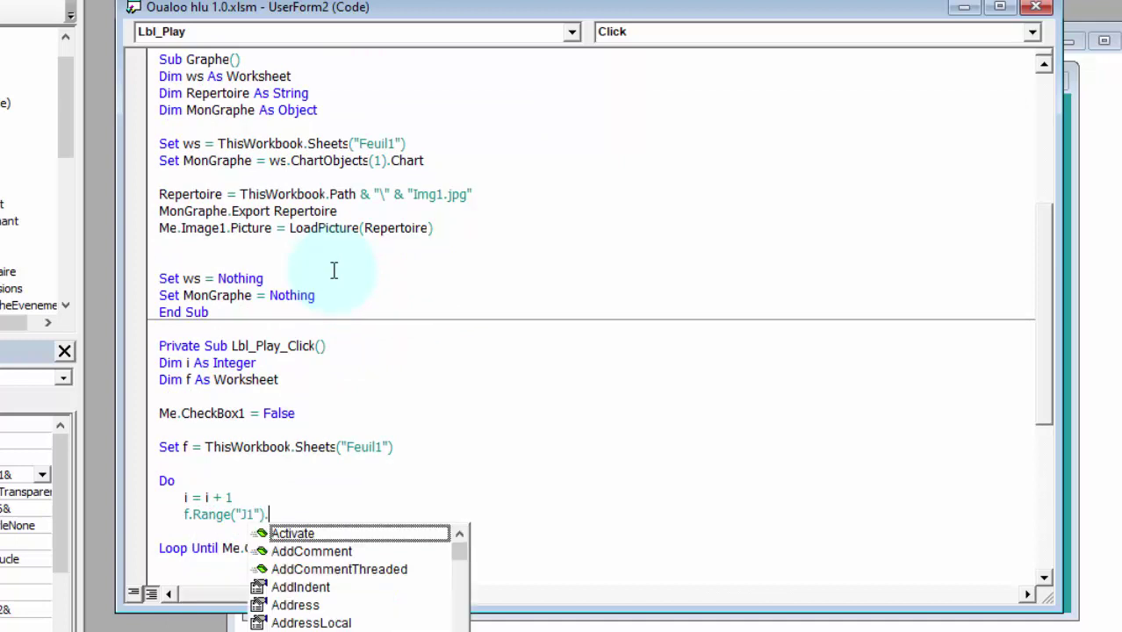
{"action": "type", "text": "va"}
{"action": "key", "text": "Down"}
{"action": "key", "text": "Tab"}
{"action": "type", "text": "="}
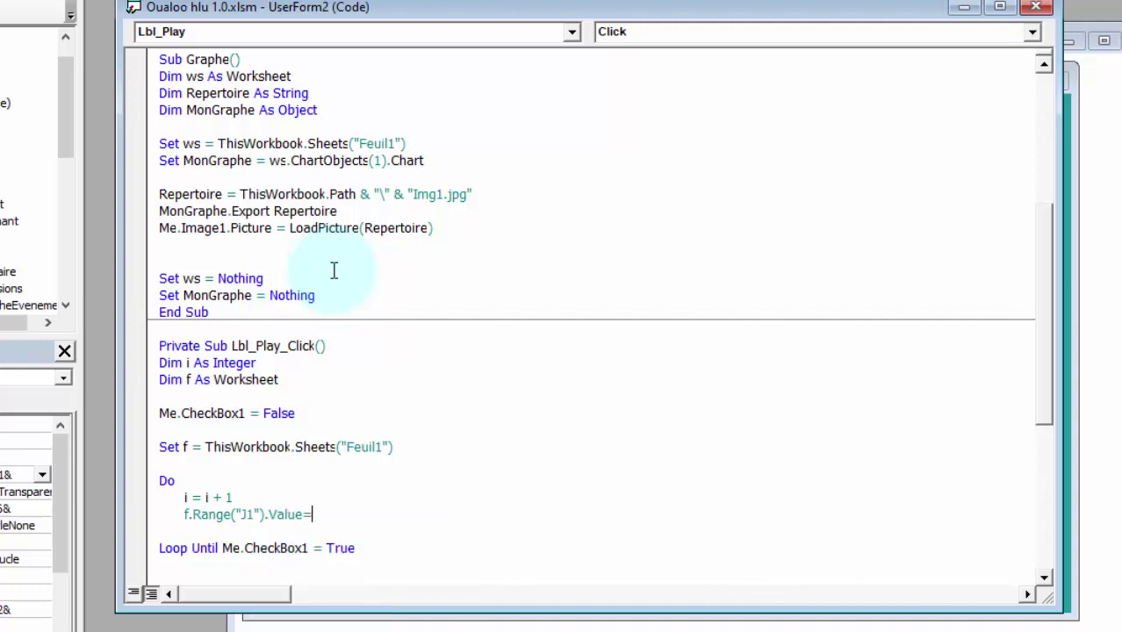
{"action": "type", "text": "\"J\""}
{"action": "type", "text": " & i"}
{"action": "left_click", "coordinate": [326, 379]}
{"action": "scroll", "coordinate": [328, 386], "scroll_direction": "up", "scroll_amount": 4}
{"action": "scroll", "coordinate": [328, 386], "scroll_direction": "up", "scroll_amount": 2}
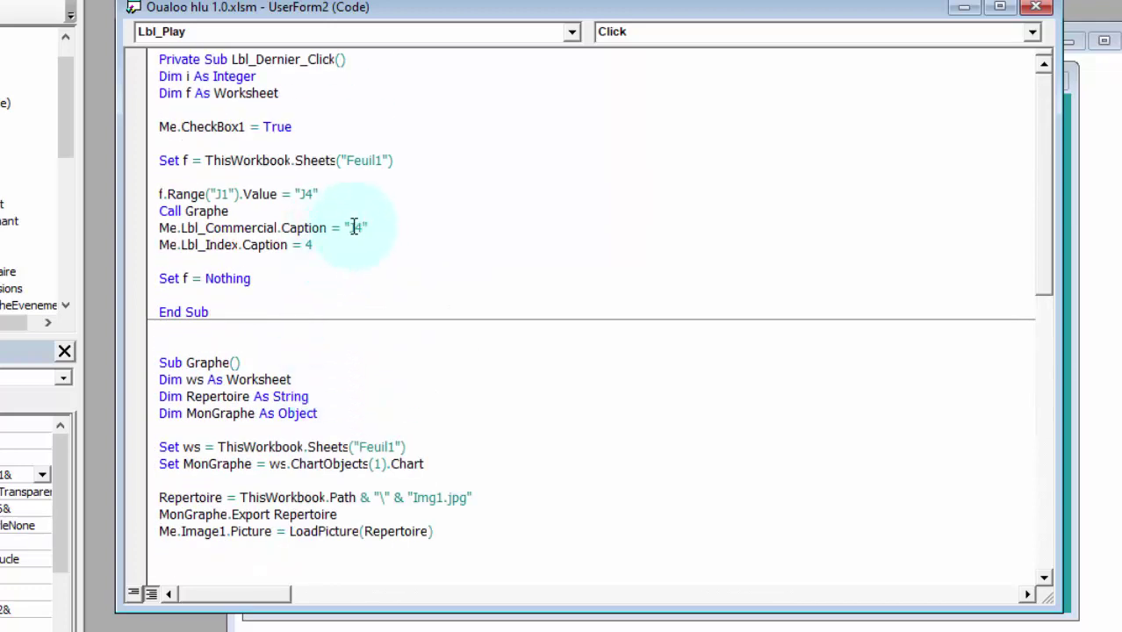
{"action": "scroll", "coordinate": [303, 424], "scroll_direction": "down", "scroll_amount": 4}
{"action": "scroll", "coordinate": [304, 424], "scroll_direction": "down", "scroll_amount": 5}
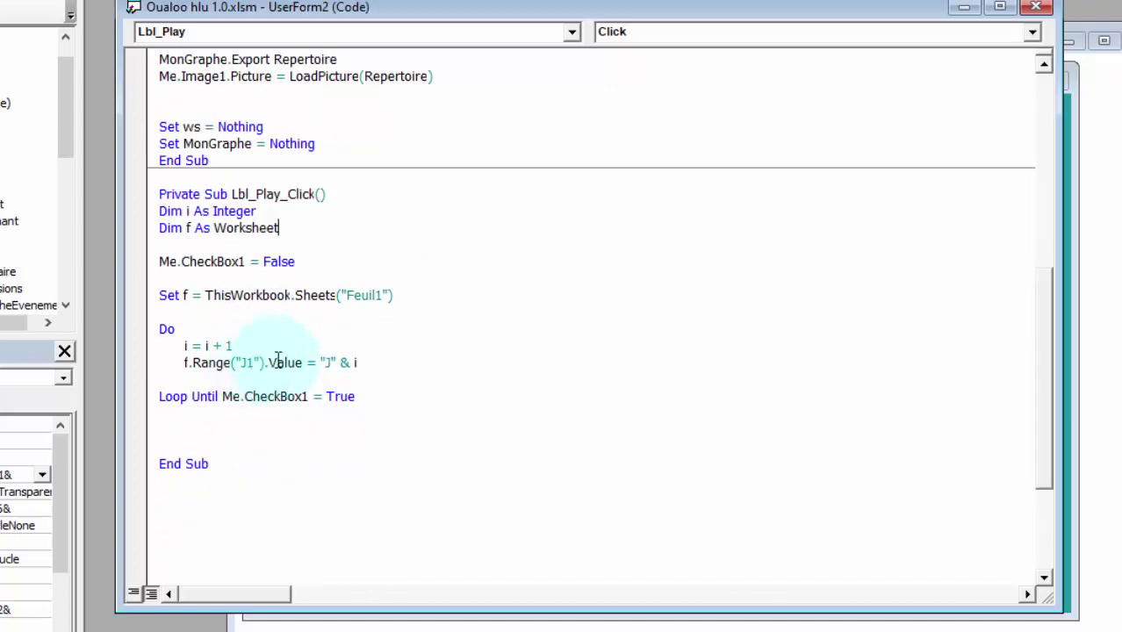
Step: Add a Call Graphe line after the J1 assignment, then view the worksheet
{"action": "left_click", "coordinate": [187, 346]}
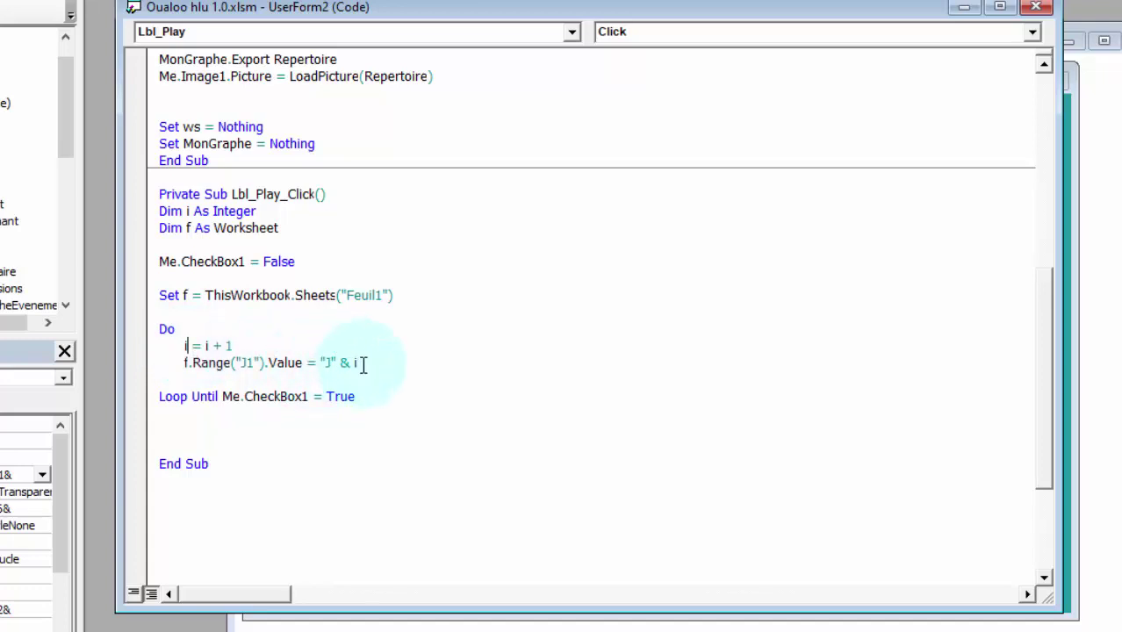
{"action": "left_click_drag", "start_coordinate": [375, 358], "coordinate": [315, 362]}
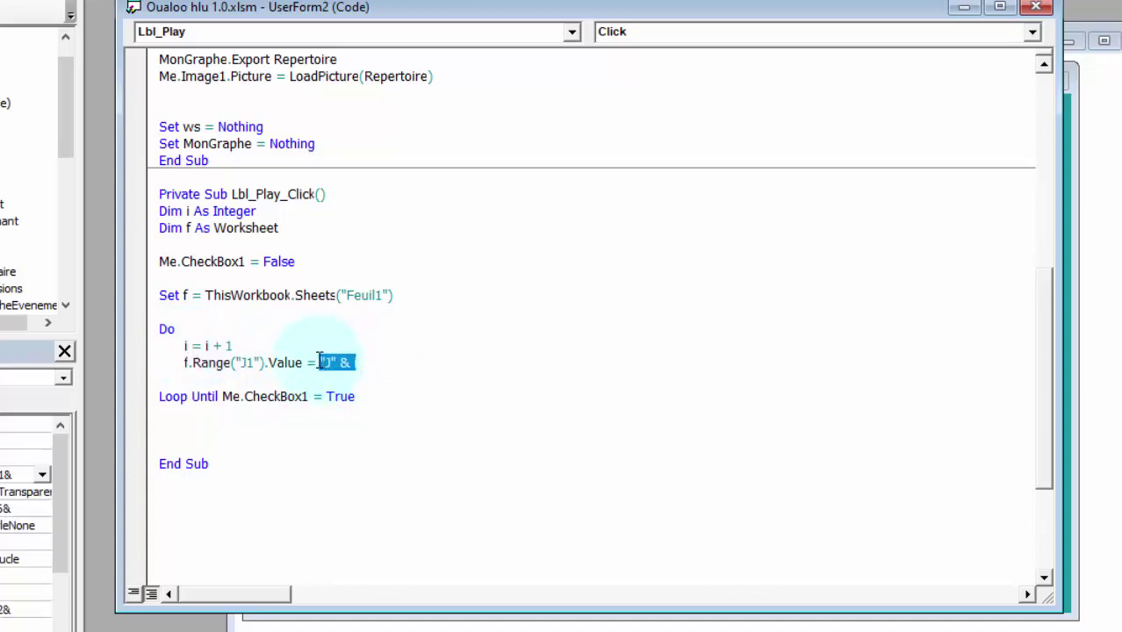
{"action": "left_click", "coordinate": [373, 359]}
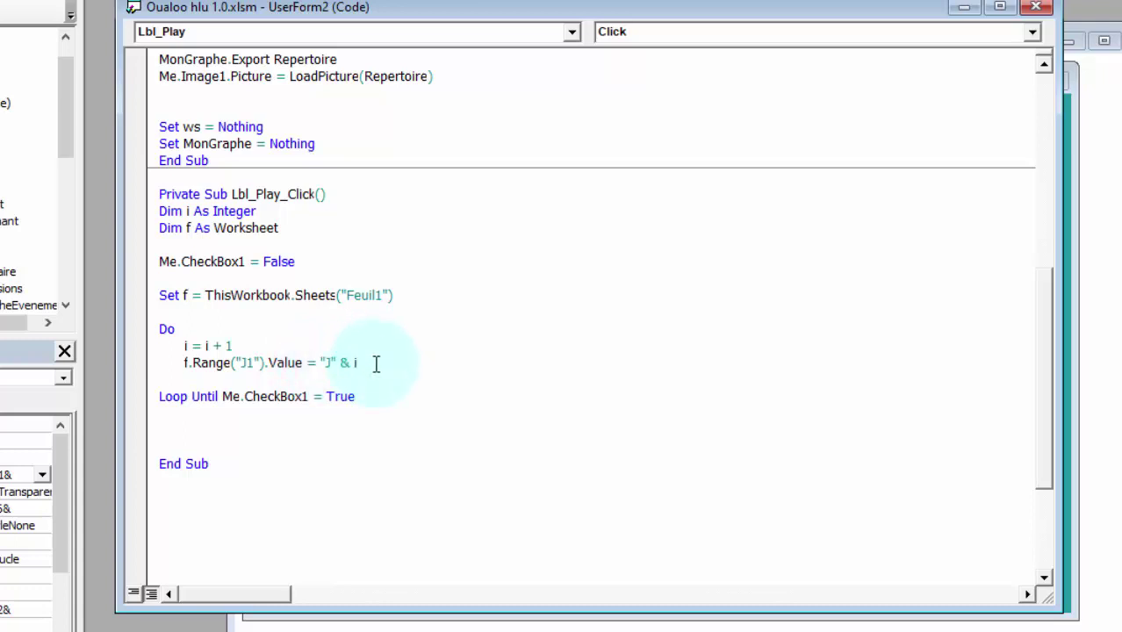
{"action": "key", "text": "Return"}
{"action": "type", "text": "call"}
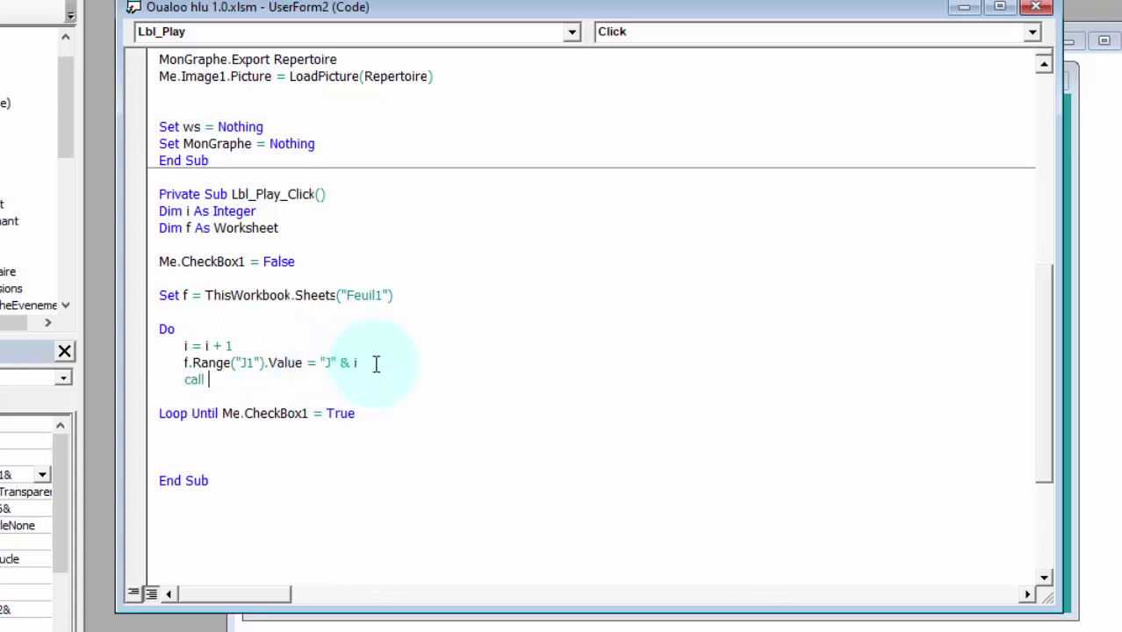
{"action": "type", "text": " graphe"}
{"action": "left_click", "coordinate": [352, 383]}
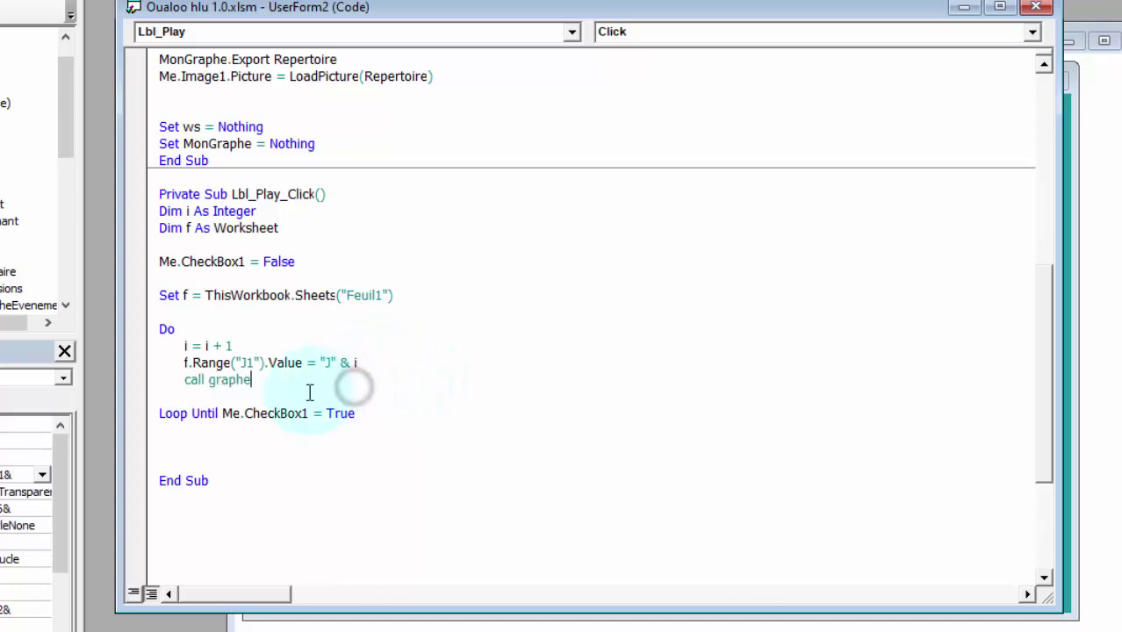
{"action": "key", "text": "Return"}
{"action": "key", "text": "alt+F11"}
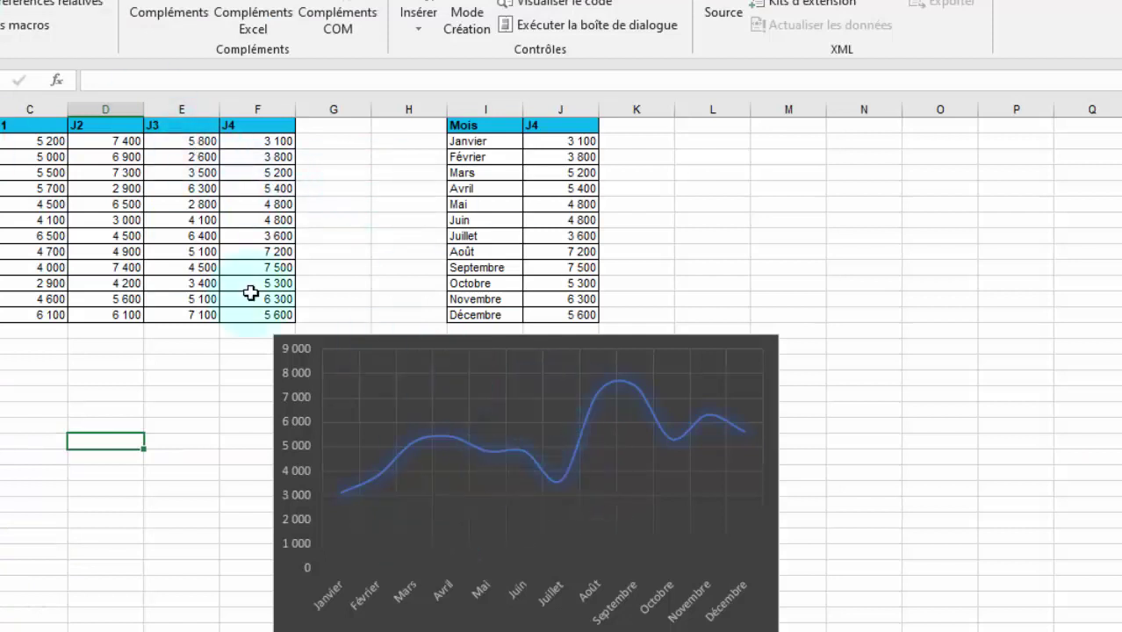
Step: Copy the two Caption lines from the Dernier handler into the loop below Call Graphe
{"action": "key", "text": "alt+F11"}
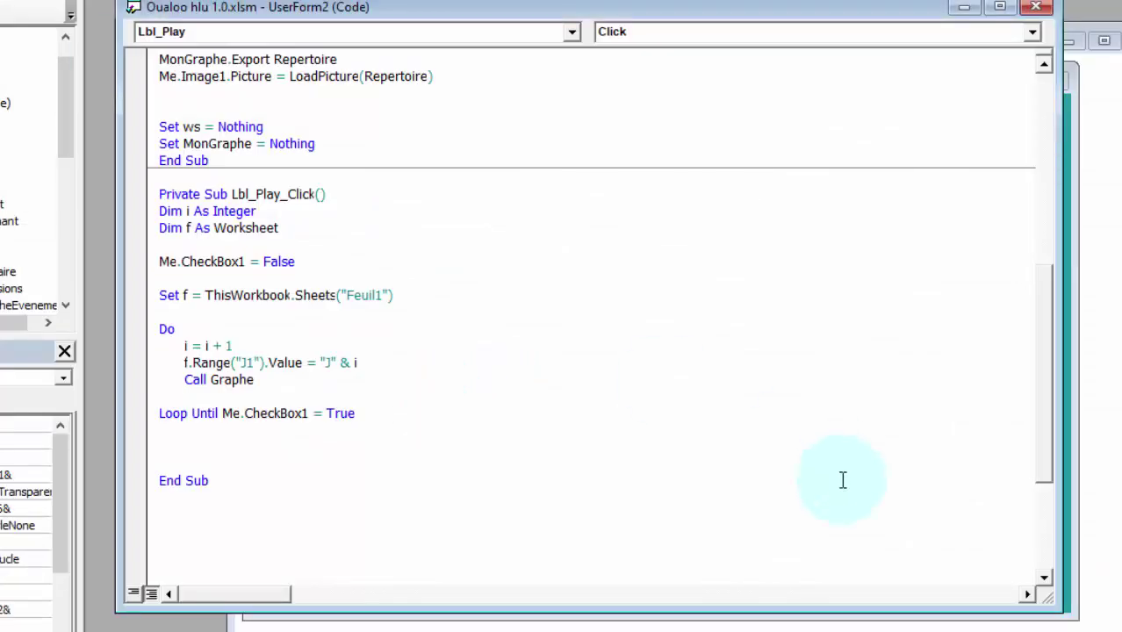
{"action": "left_click", "coordinate": [449, 391]}
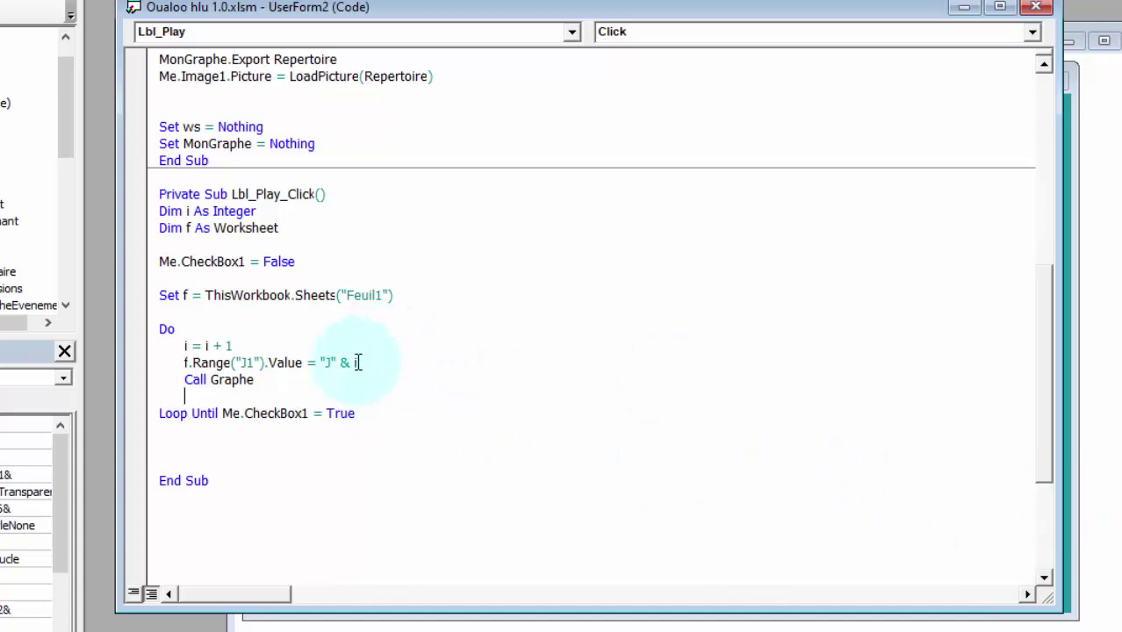
{"action": "left_click", "coordinate": [307, 383]}
{"action": "key", "text": "Return"}
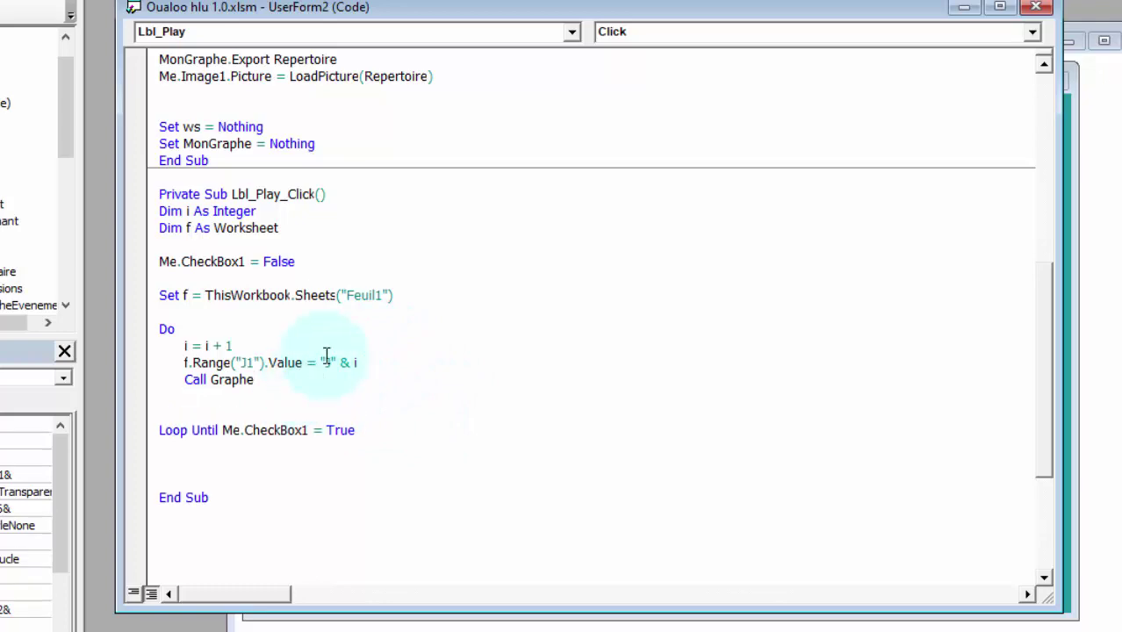
{"action": "scroll", "coordinate": [409, 197], "scroll_direction": "up", "scroll_amount": 6}
{"action": "scroll", "coordinate": [409, 198], "scroll_direction": "up", "scroll_amount": 2}
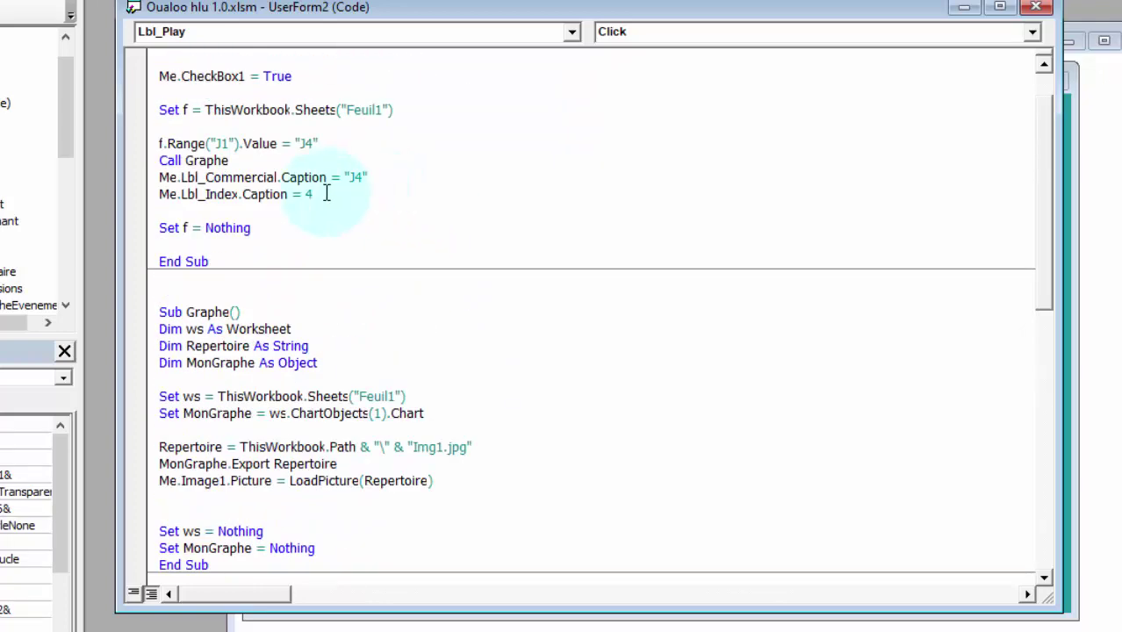
{"action": "left_click", "coordinate": [323, 194]}
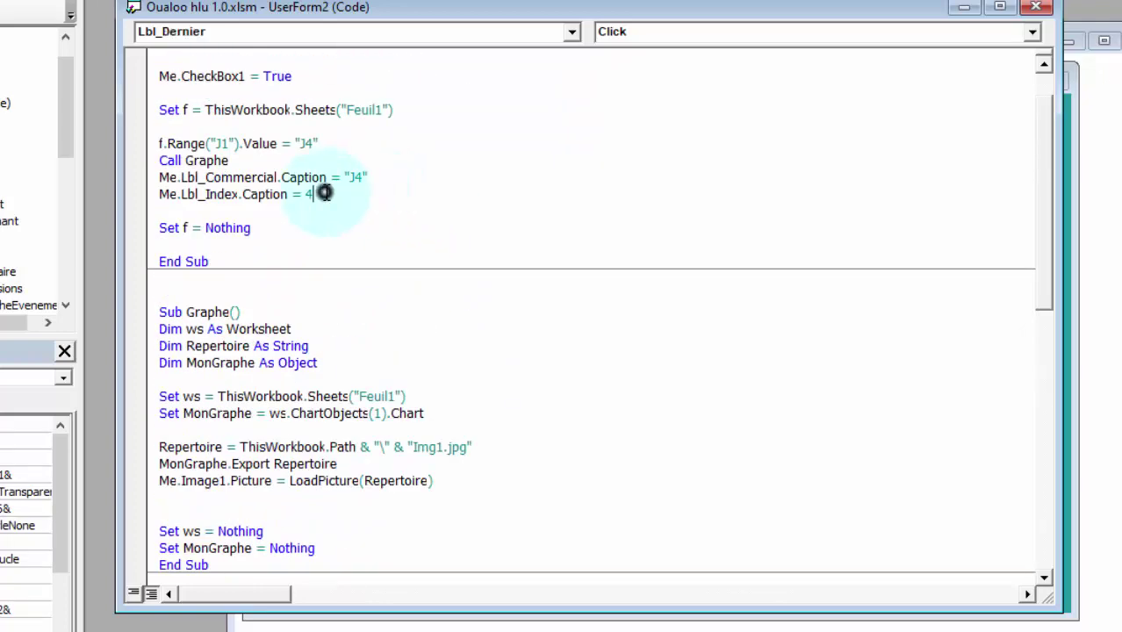
{"action": "left_click", "coordinate": [161, 179], "text": "shift"}
{"action": "scroll", "coordinate": [293, 506], "scroll_direction": "down", "scroll_amount": 3}
{"action": "scroll", "coordinate": [293, 505], "scroll_direction": "down", "scroll_amount": 6}
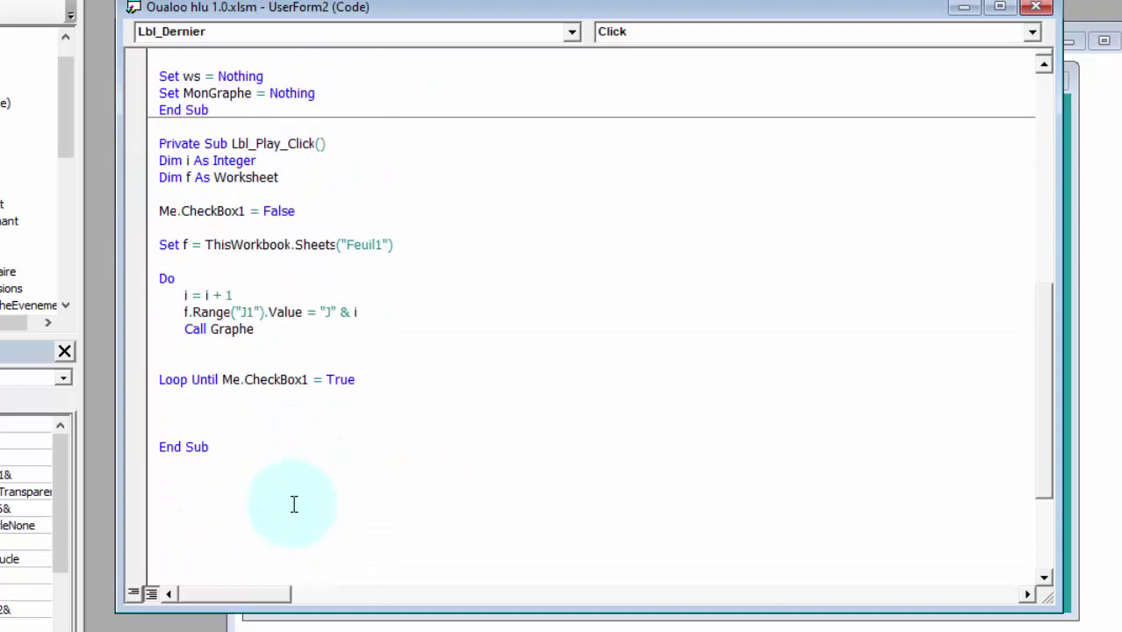
{"action": "left_click", "coordinate": [213, 345]}
{"action": "type", "text": "Me.Lbl_Commercial.Caption = \"J4\" Me.Lbl_Index.Caption = 4"}
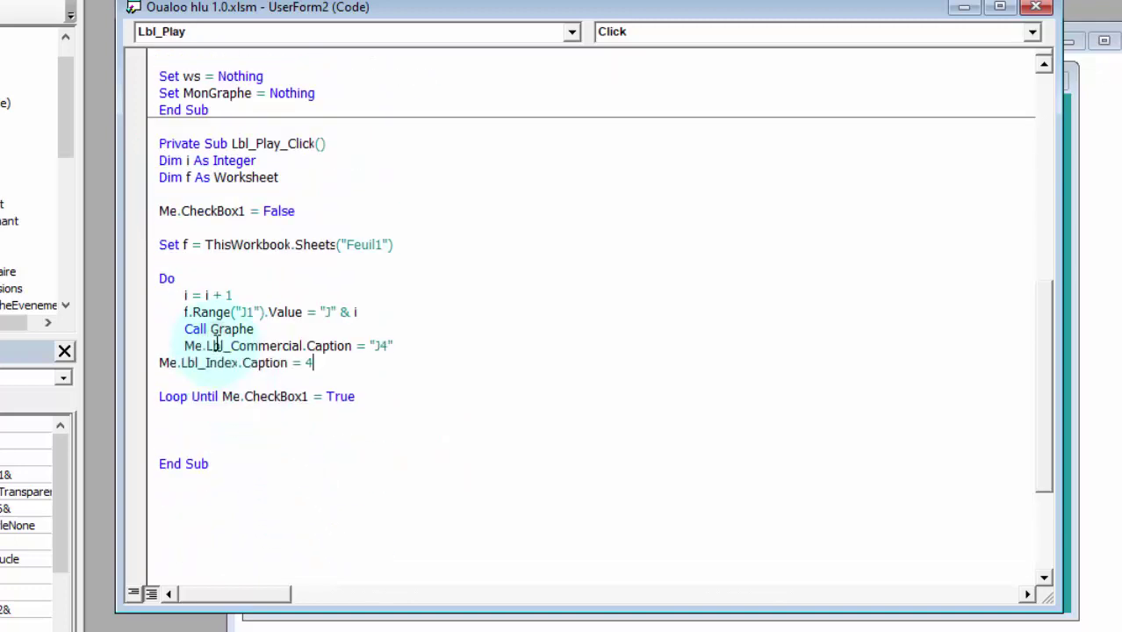
Step: Edit the pasted lines so Lbl_Commercial shows "J" & i and Lbl_Index shows i
{"action": "key", "text": "Home"}
{"action": "key", "text": "Tab"}
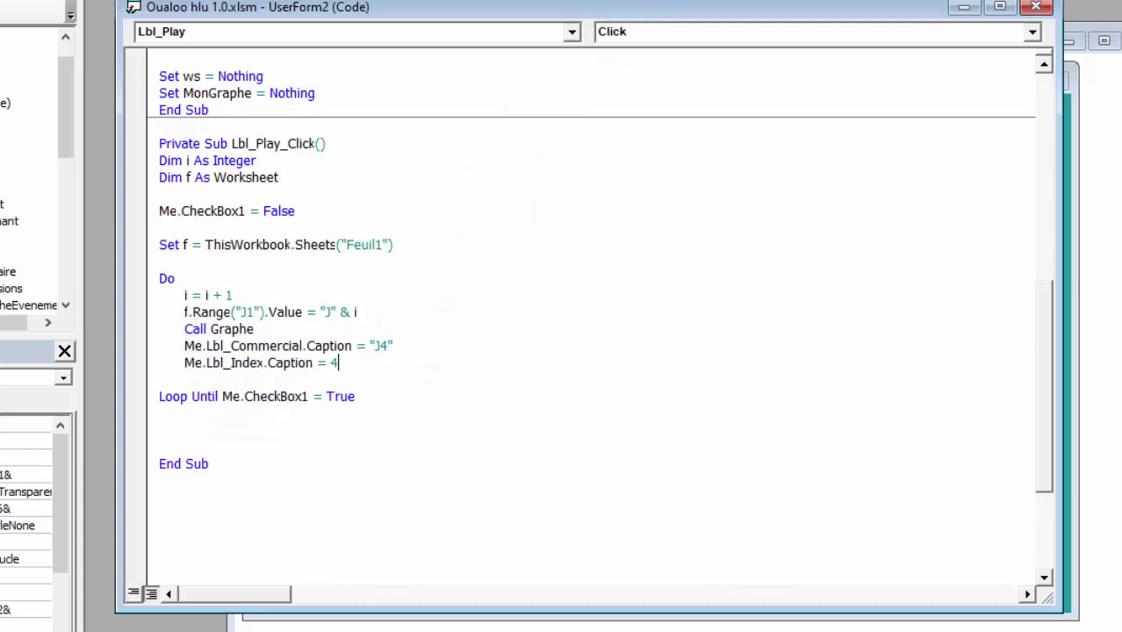
{"action": "left_click", "coordinate": [385, 347]}
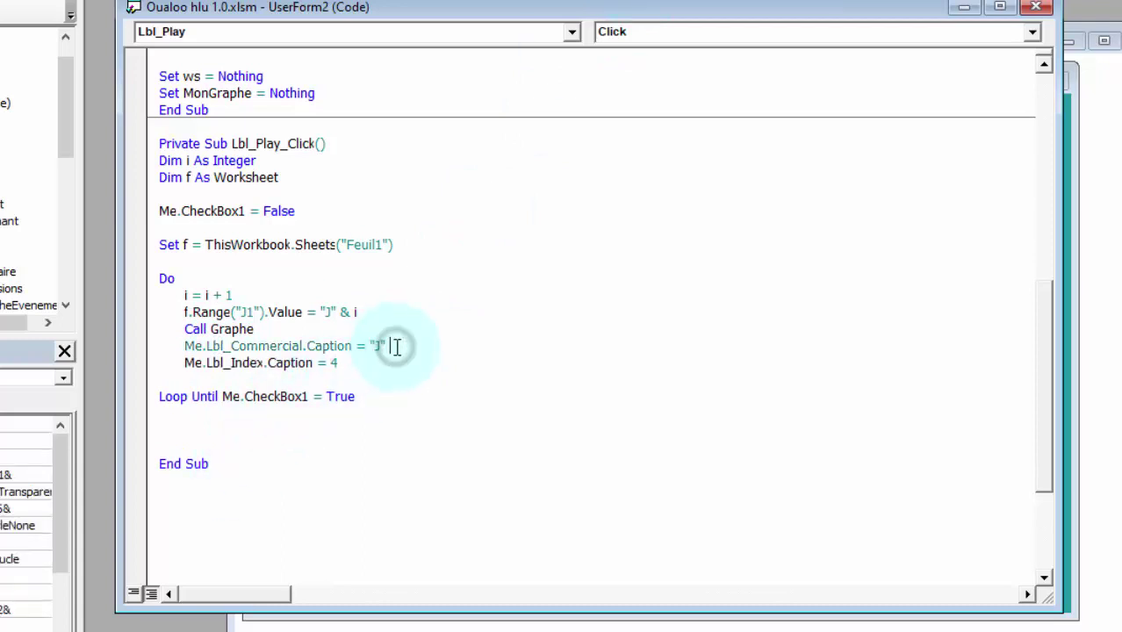
{"action": "type", "text": "& i"}
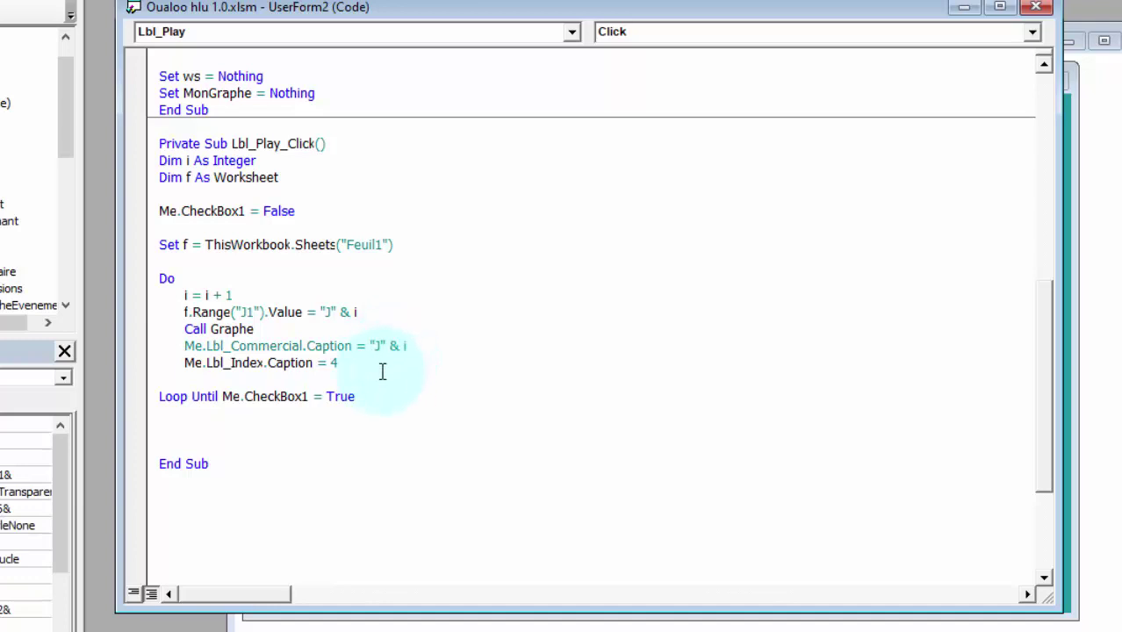
{"action": "double_click", "coordinate": [330, 363]}
{"action": "type", "text": "i"}
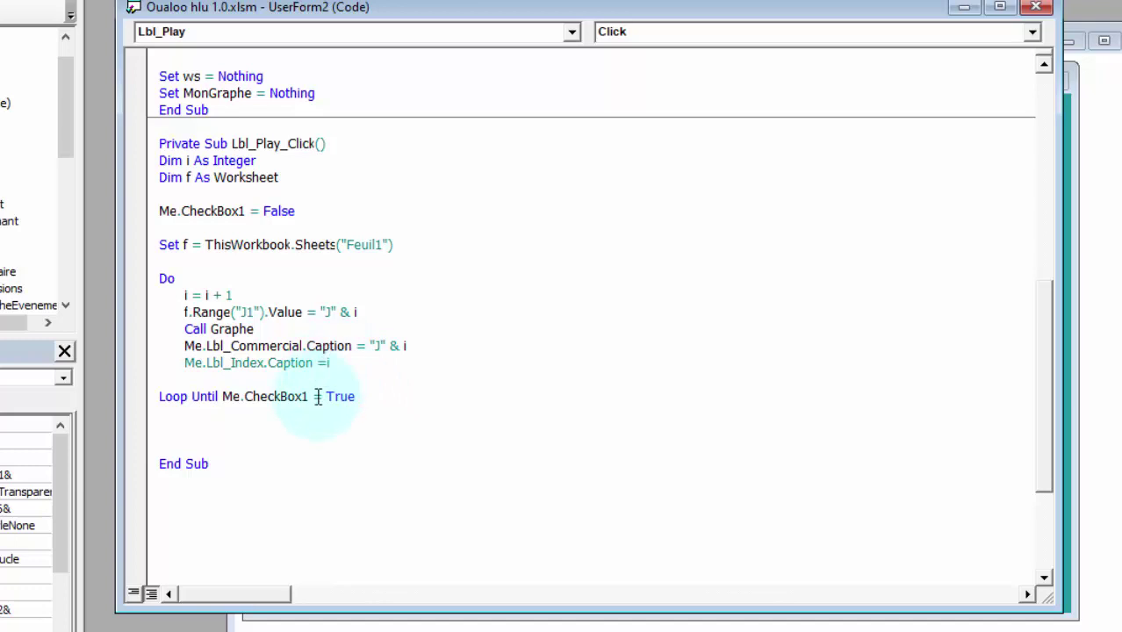
{"action": "left_click", "coordinate": [264, 430]}
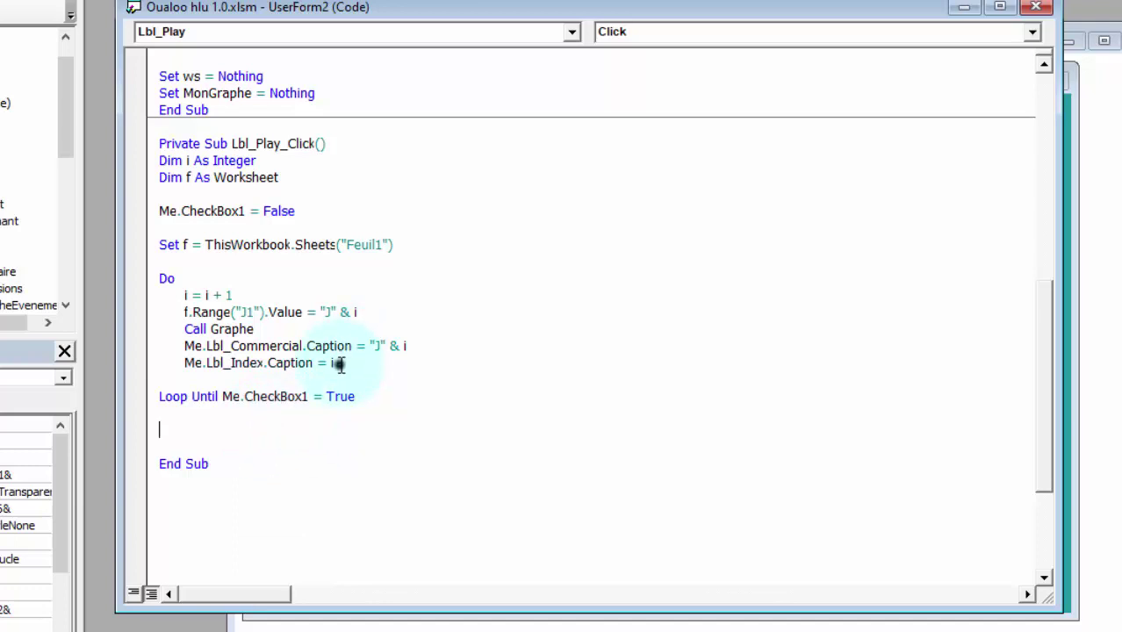
{"action": "left_click", "coordinate": [341, 365]}
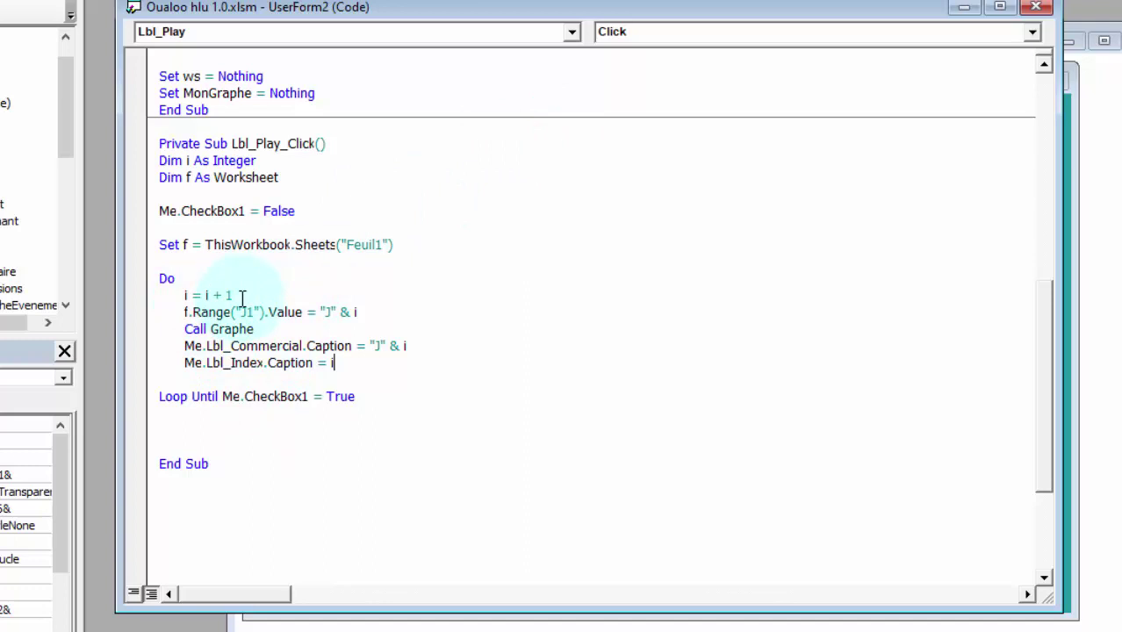
{"action": "left_click", "coordinate": [246, 378]}
{"action": "type", "text": "if i=4"}
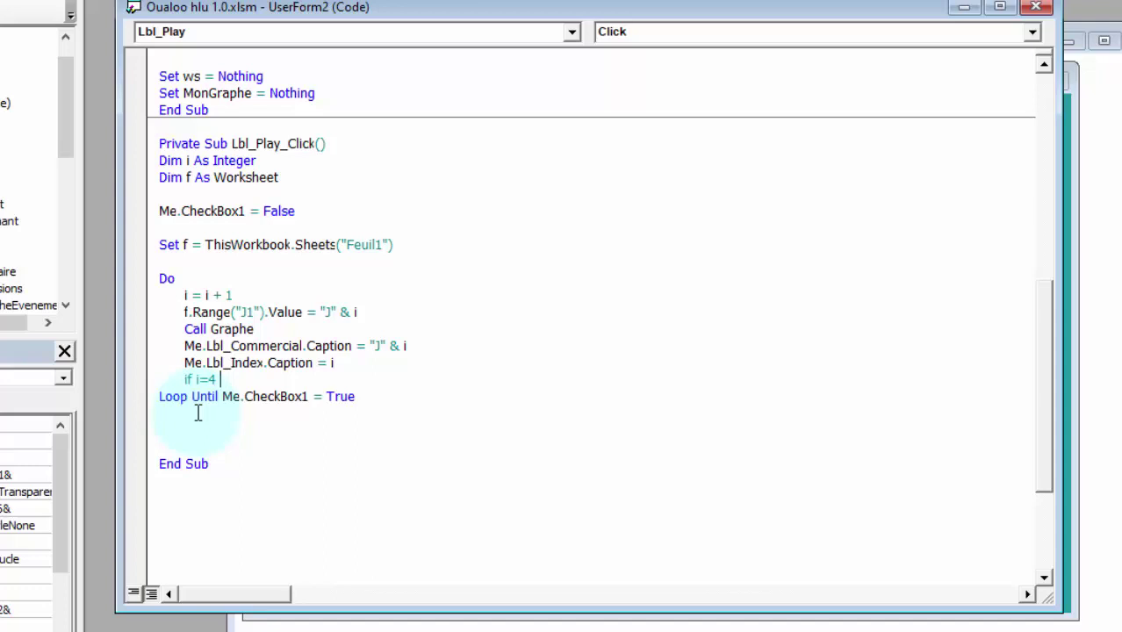
Step: Complete If i = 4 Then i = 0 inside the Do loop
{"action": "type", "text": "th"}
{"action": "type", "text": "en i=0"}
{"action": "left_click", "coordinate": [346, 362]}
{"action": "key", "text": "Return"}
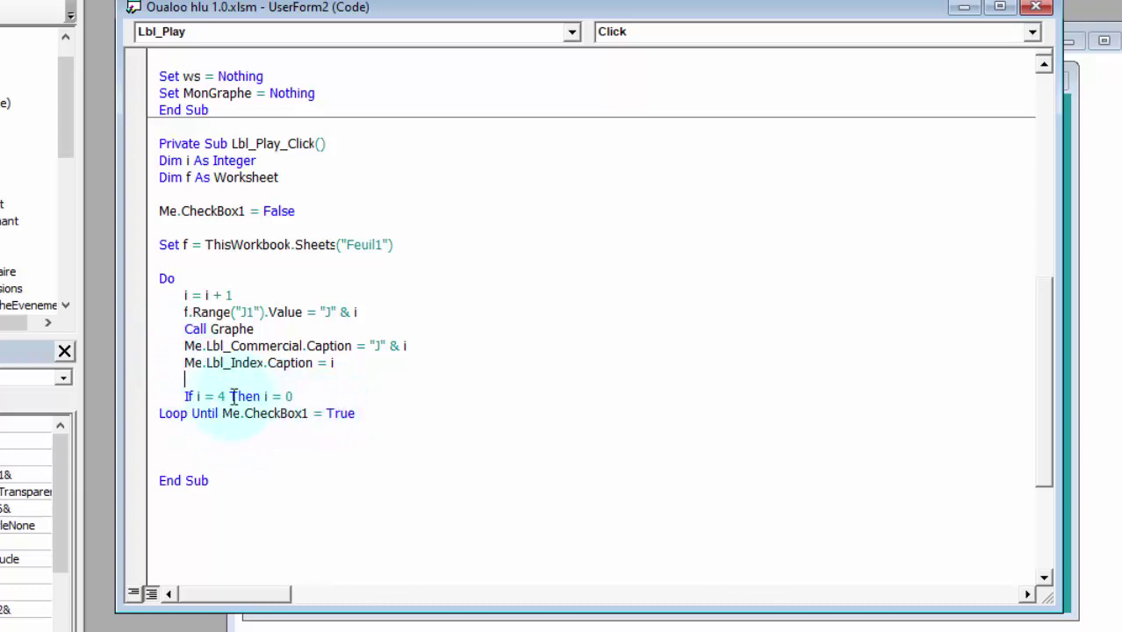
{"action": "left_click", "coordinate": [263, 399]}
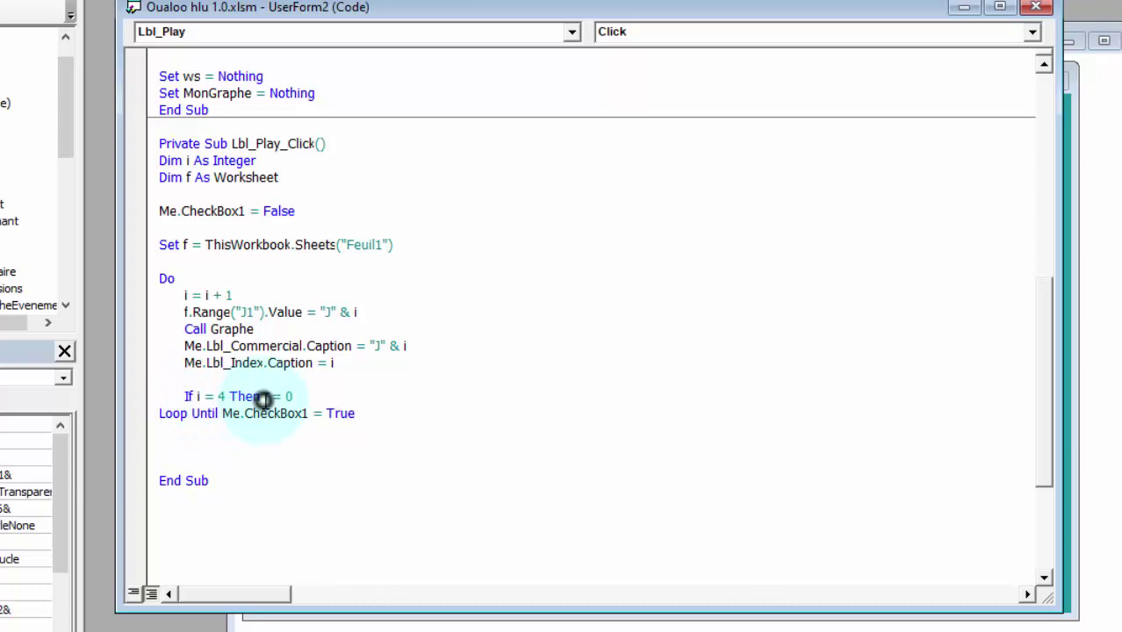
{"action": "double_click", "coordinate": [164, 277]}
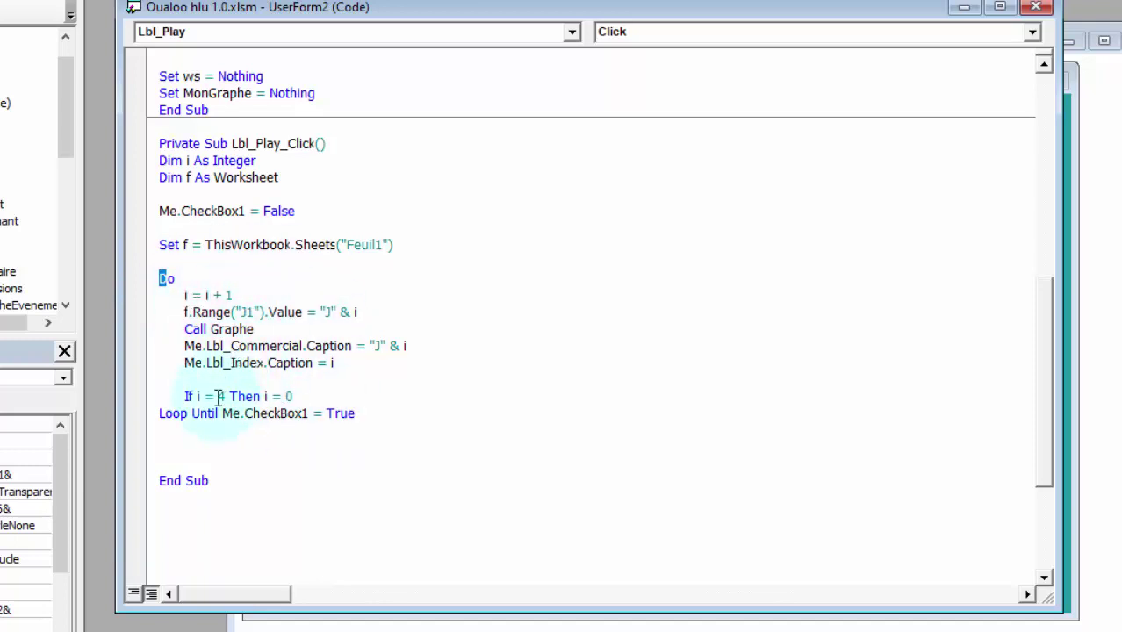
Step: Add Set f = Nothing above End Sub and reveal the UserForm2 design
{"action": "left_click", "coordinate": [235, 338]}
{"action": "left_click", "coordinate": [189, 455]}
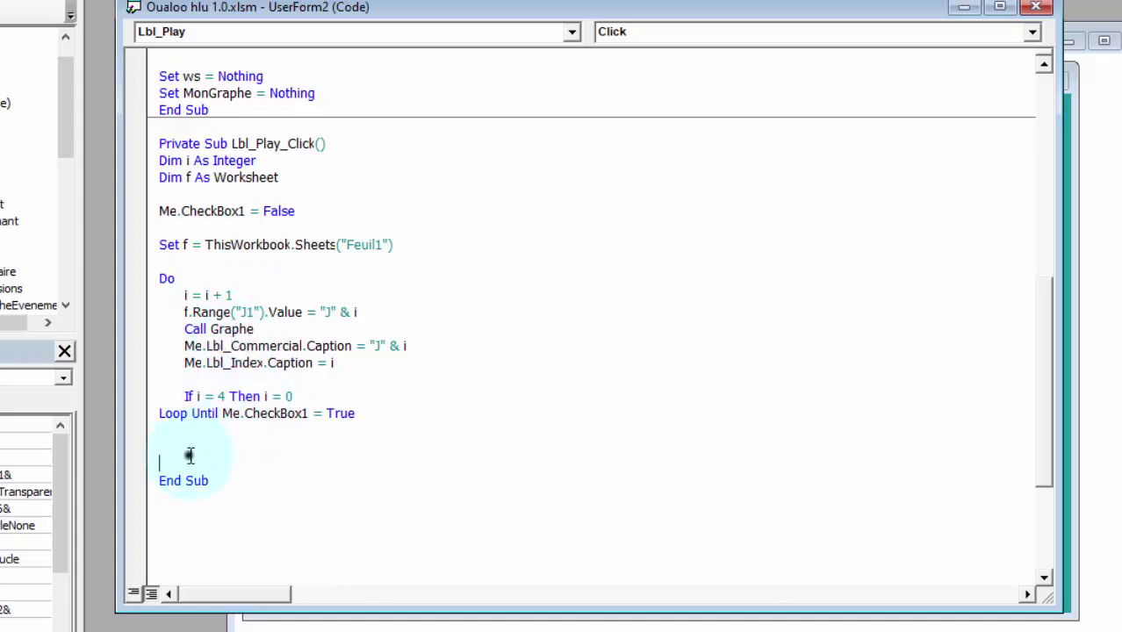
{"action": "type", "text": "set f=n"}
{"action": "type", "text": "otg"}
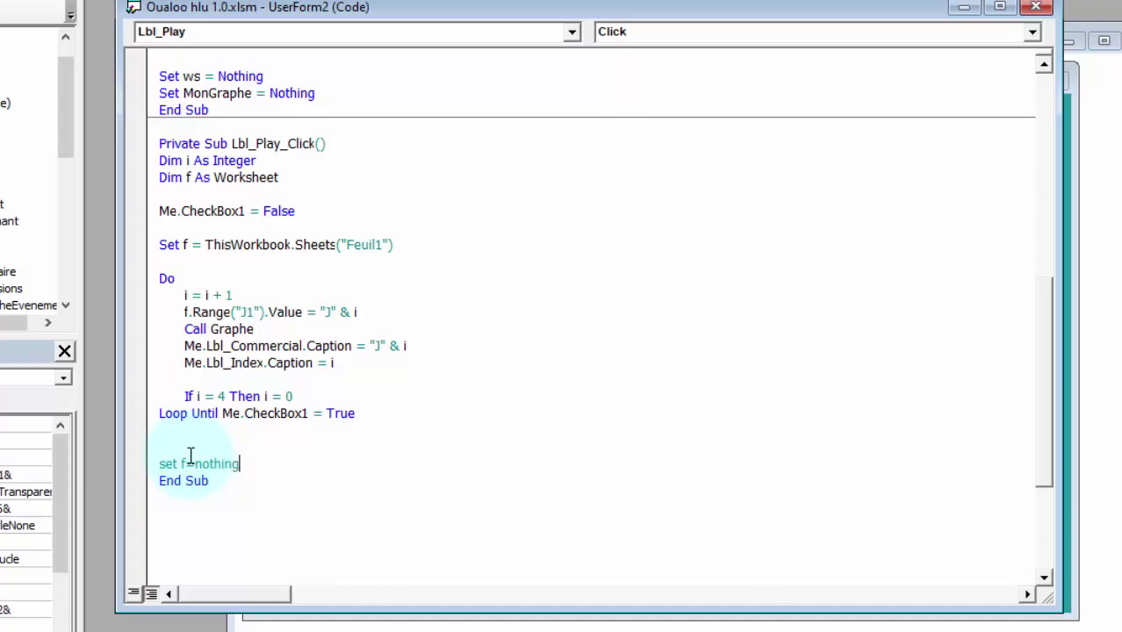
{"action": "left_click", "coordinate": [215, 426]}
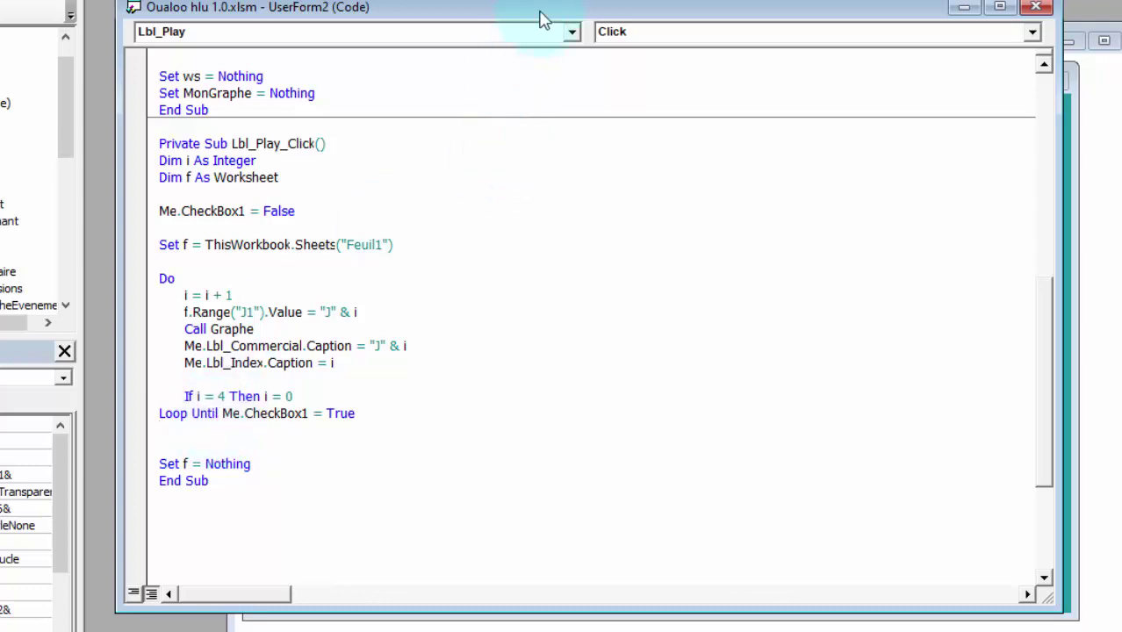
{"action": "left_click_drag", "start_coordinate": [535, 8], "coordinate": [518, 202]}
Step: Create the Lbl_Pause_Click handler from the Pause label on UserForm2
{"action": "left_click", "coordinate": [553, 85]}
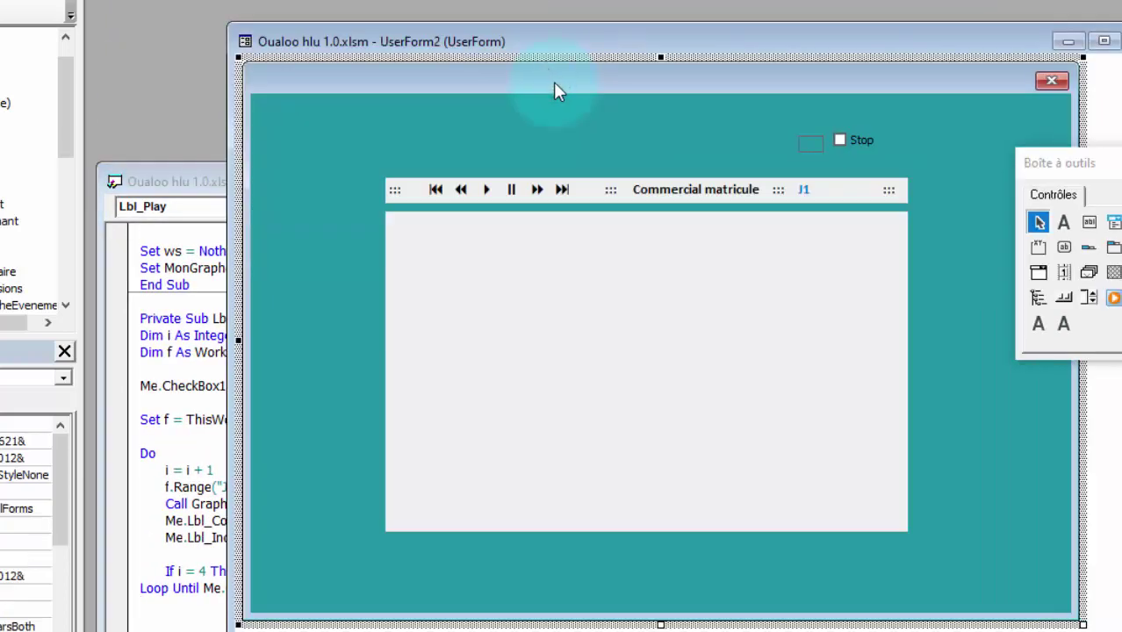
{"action": "left_click", "coordinate": [512, 193]}
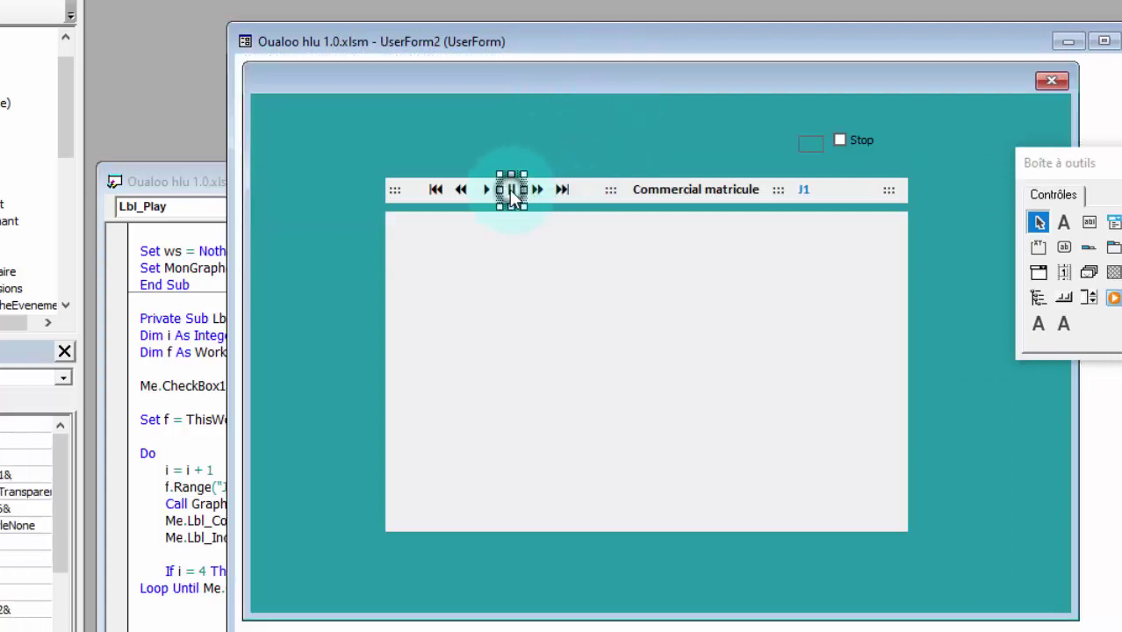
{"action": "left_click", "coordinate": [515, 198]}
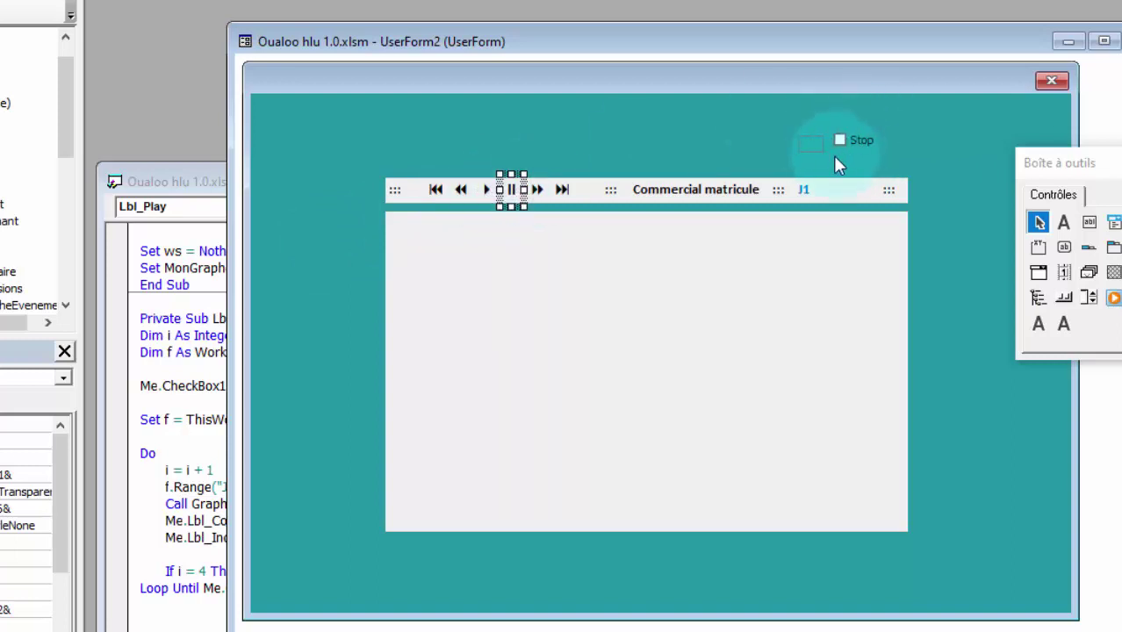
{"action": "double_click", "coordinate": [514, 200]}
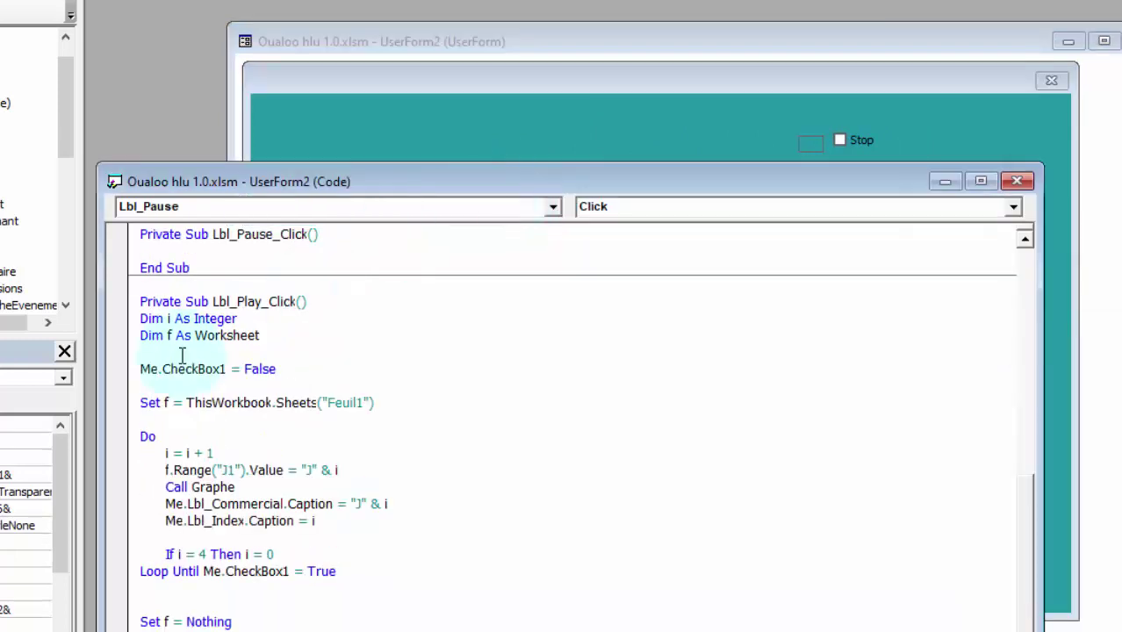
Step: Copy Me.CheckBox1 = False into Lbl_Pause_Click and change False to True
{"action": "left_click_drag", "start_coordinate": [275, 368], "coordinate": [132, 371]}
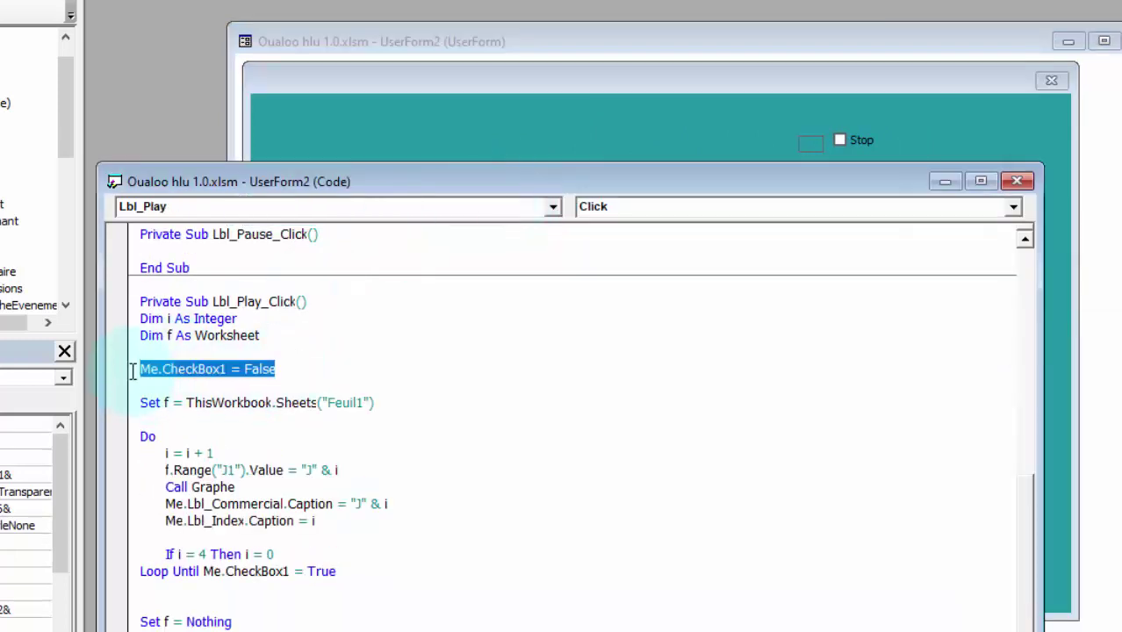
{"action": "key", "text": "ctrl+c"}
{"action": "left_click", "coordinate": [212, 251]}
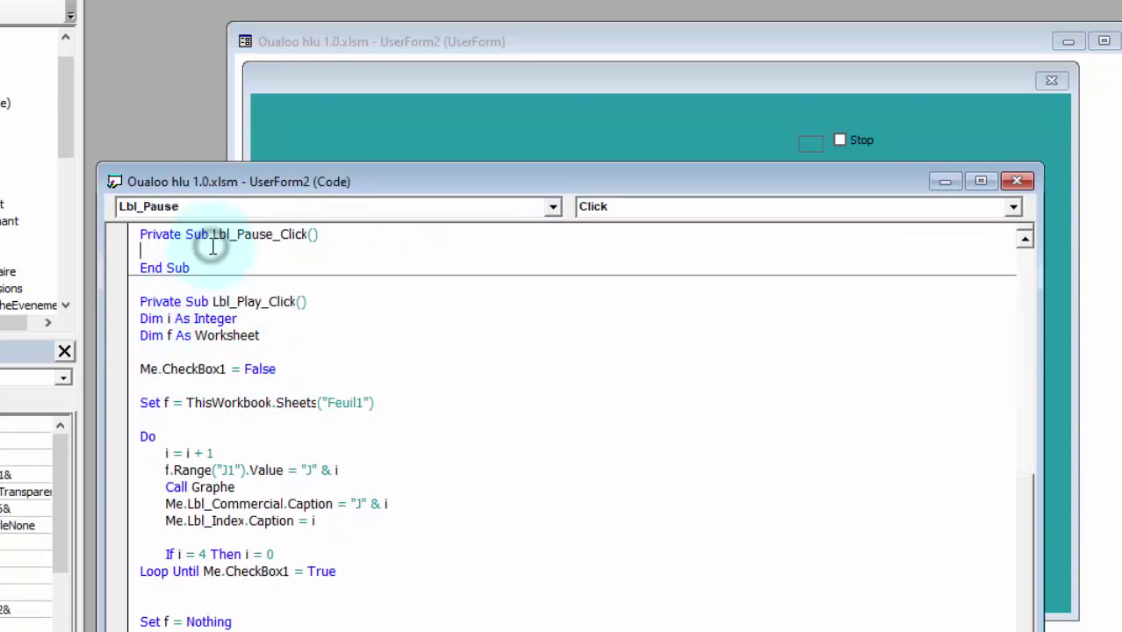
{"action": "key", "text": "ctrl+v"}
{"action": "double_click", "coordinate": [259, 251]}
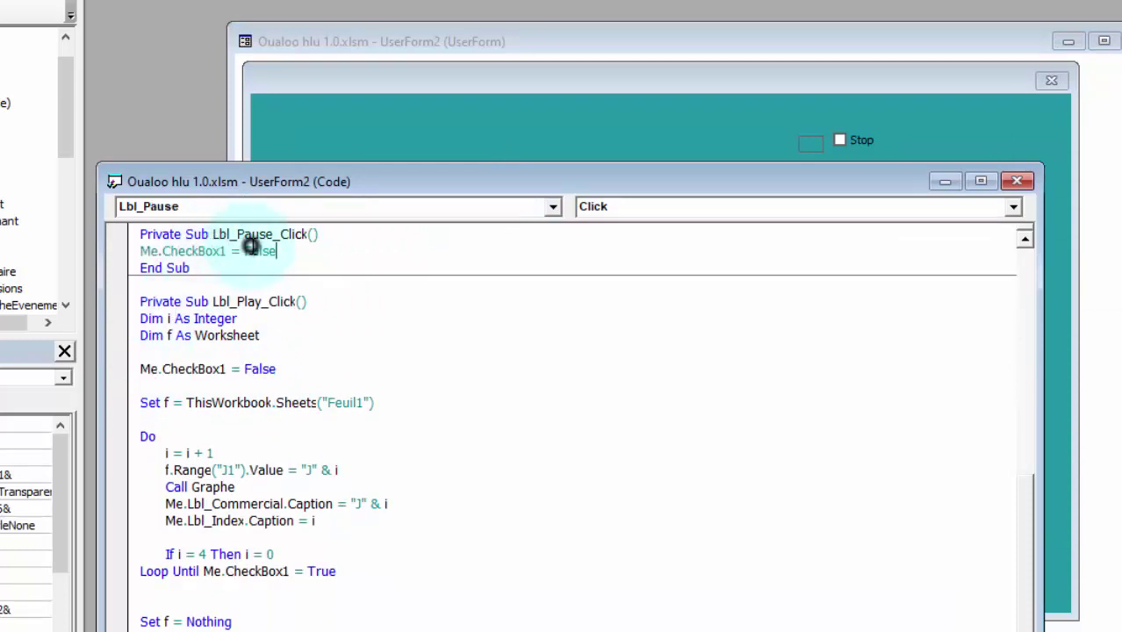
{"action": "type", "text": "true"}
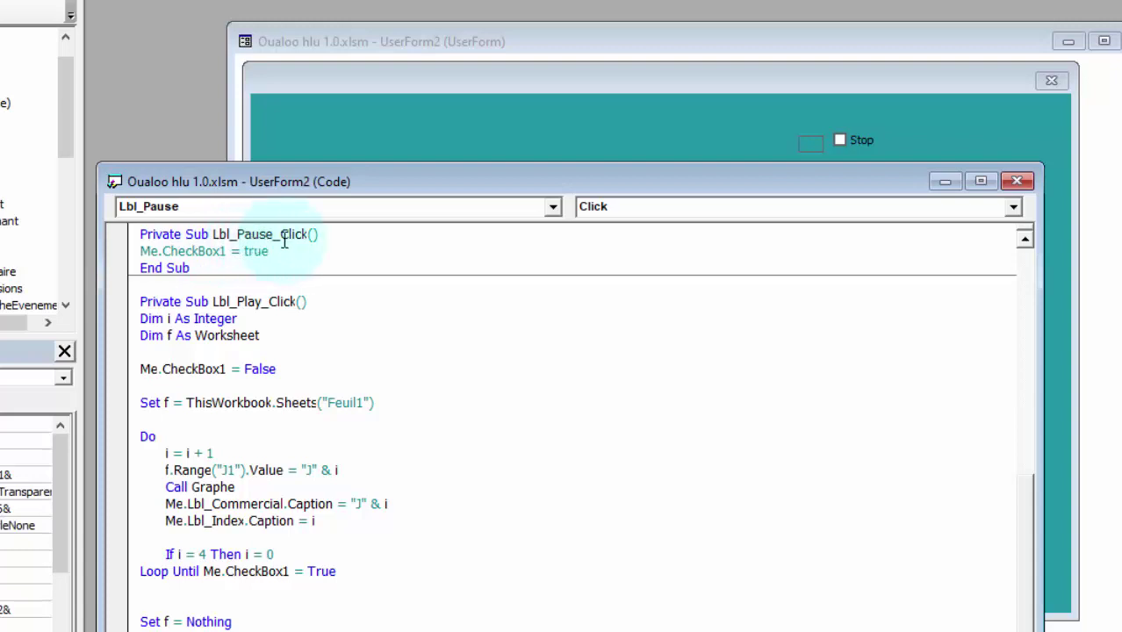
{"action": "left_click", "coordinate": [318, 233]}
{"action": "left_click", "coordinate": [296, 250]}
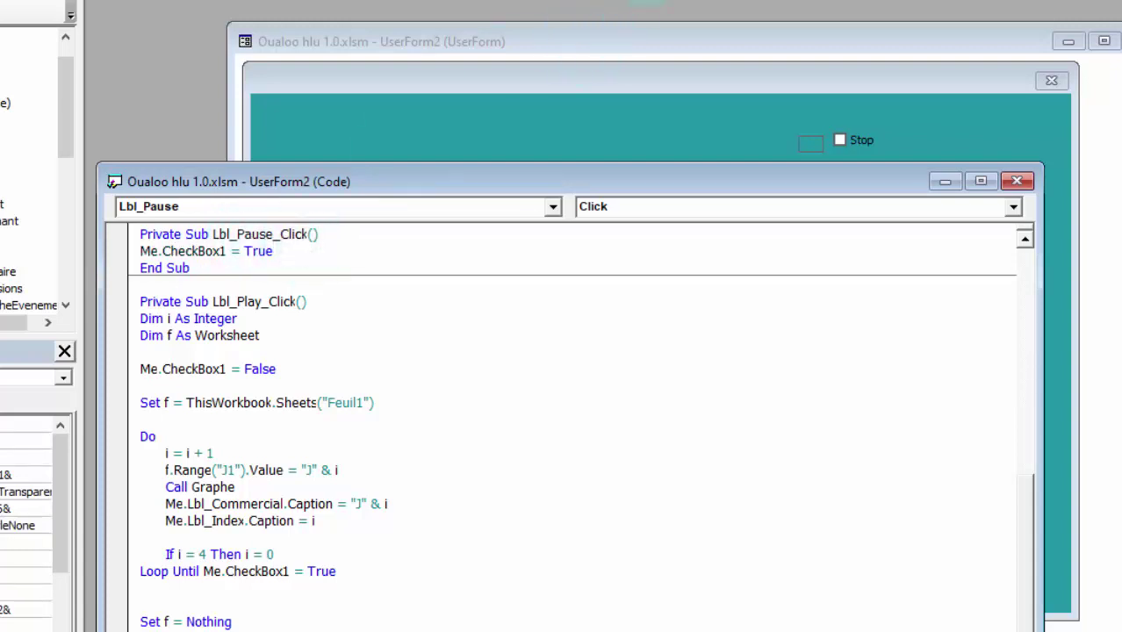
Step: Run UserForm2 with F5 and test its Play and Last chart labels
{"action": "left_click", "coordinate": [441, 122]}
{"action": "key", "text": "F5"}
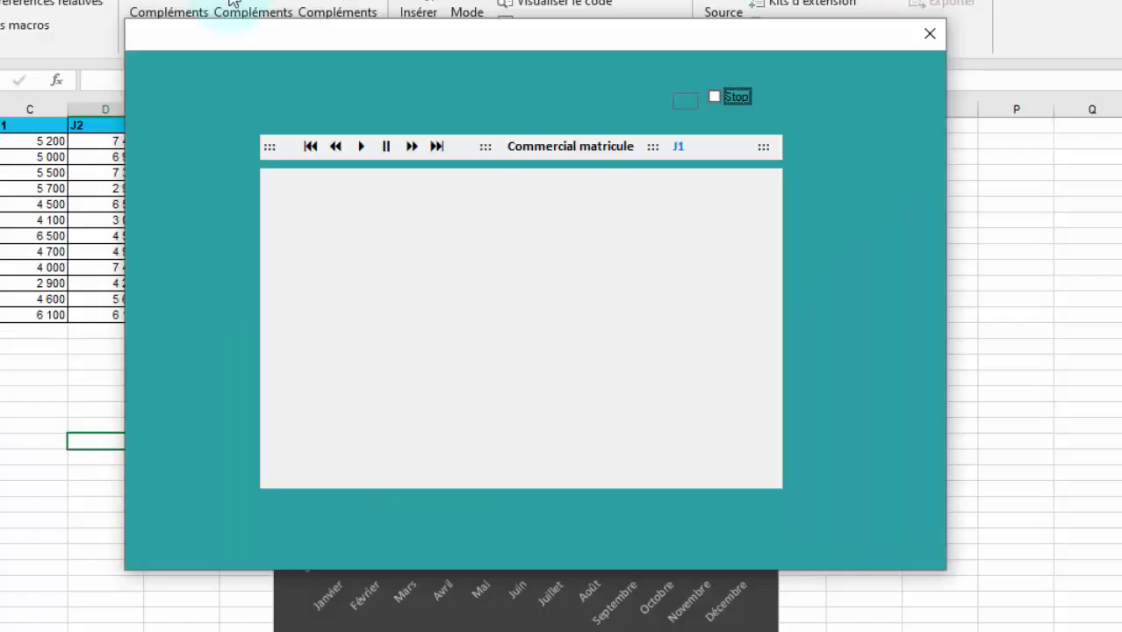
{"action": "left_click", "coordinate": [389, 119]}
{"action": "left_click", "coordinate": [362, 148]}
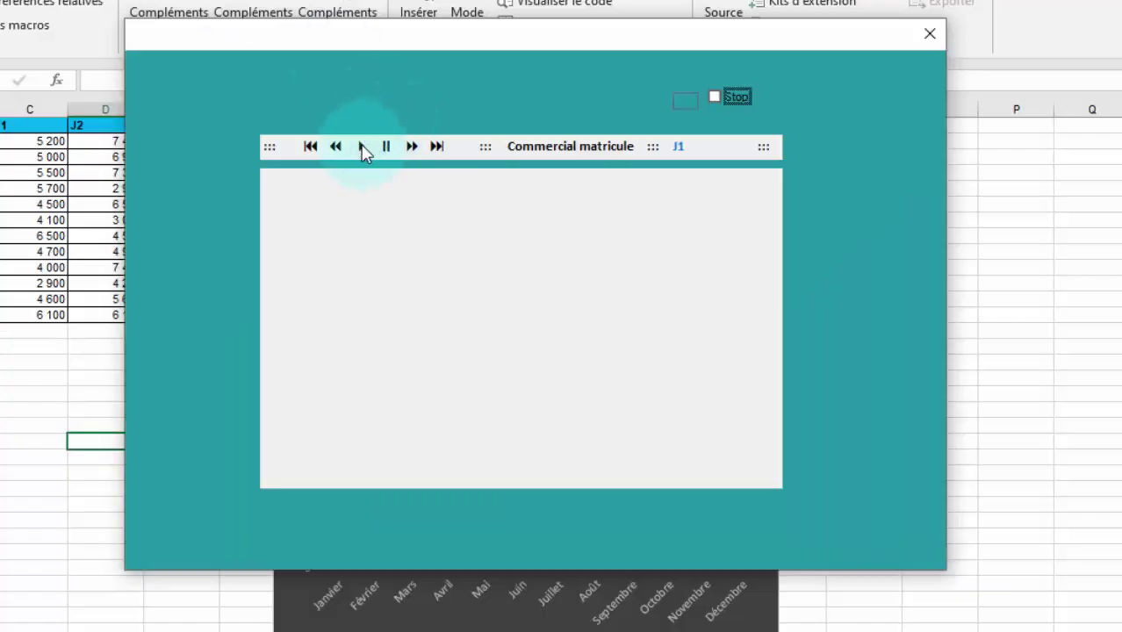
{"action": "left_click", "coordinate": [362, 147]}
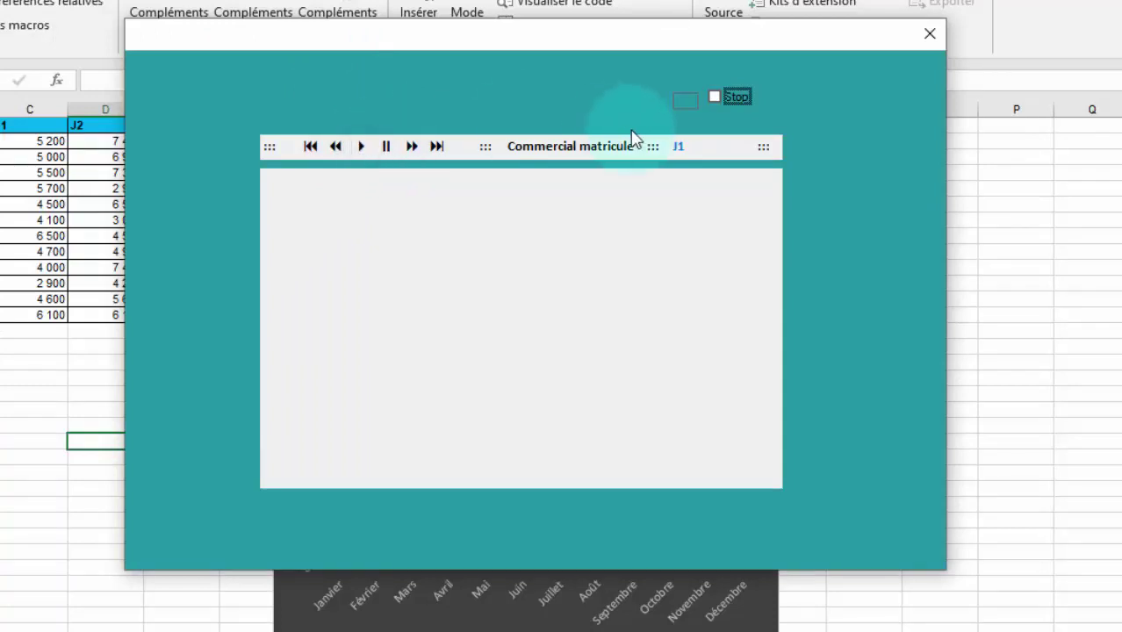
{"action": "left_click", "coordinate": [439, 149]}
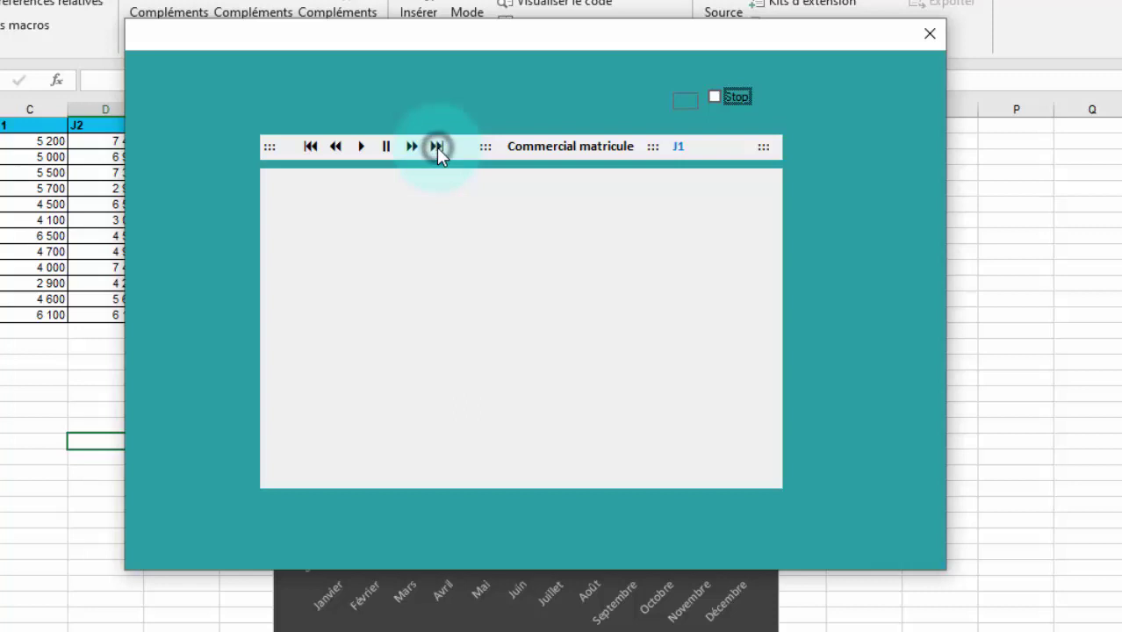
{"action": "left_click", "coordinate": [358, 145]}
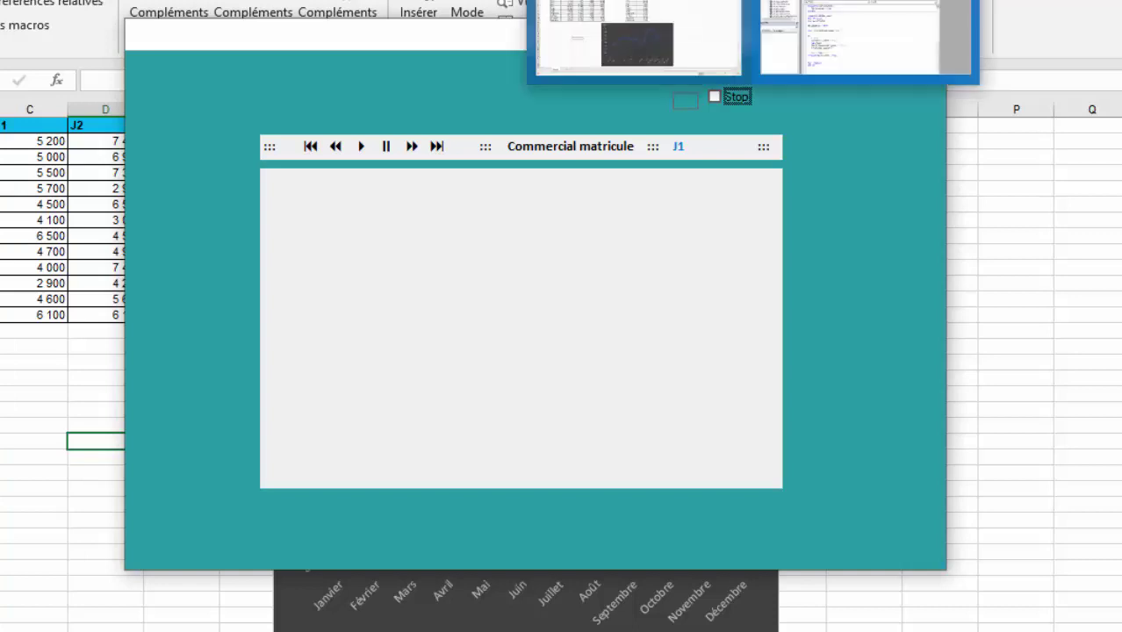
{"action": "left_click", "coordinate": [867, 11]}
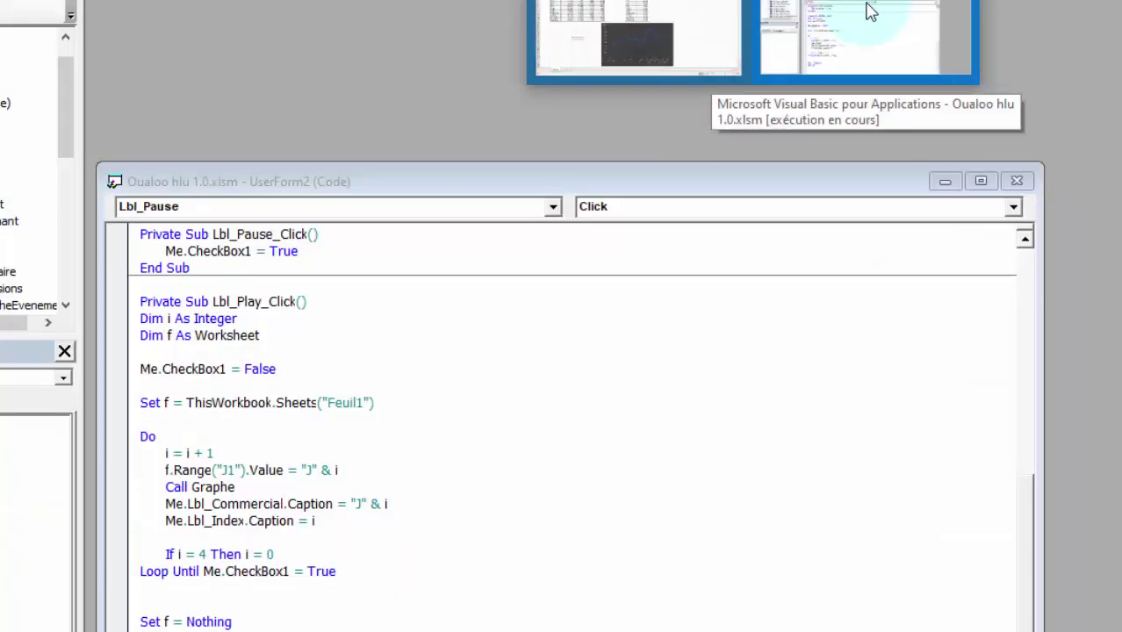
{"action": "left_click", "coordinate": [869, 11]}
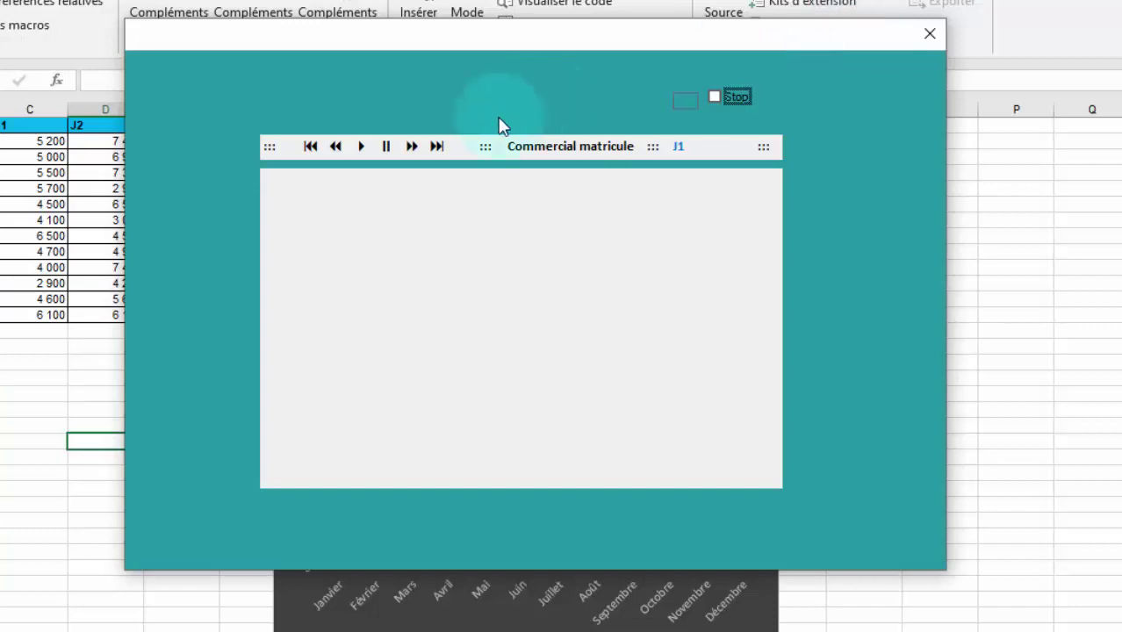
Step: Force-close Microsoft Excel from Task Manager
{"action": "left_click", "coordinate": [596, 149]}
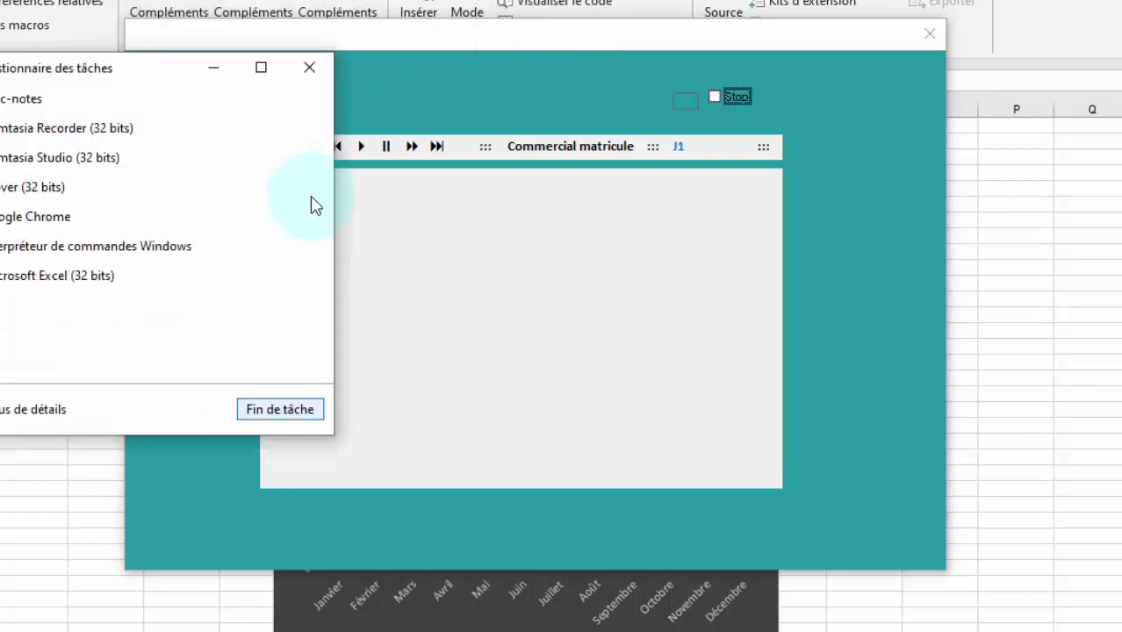
{"action": "left_click", "coordinate": [29, 278]}
{"action": "left_click", "coordinate": [303, 409]}
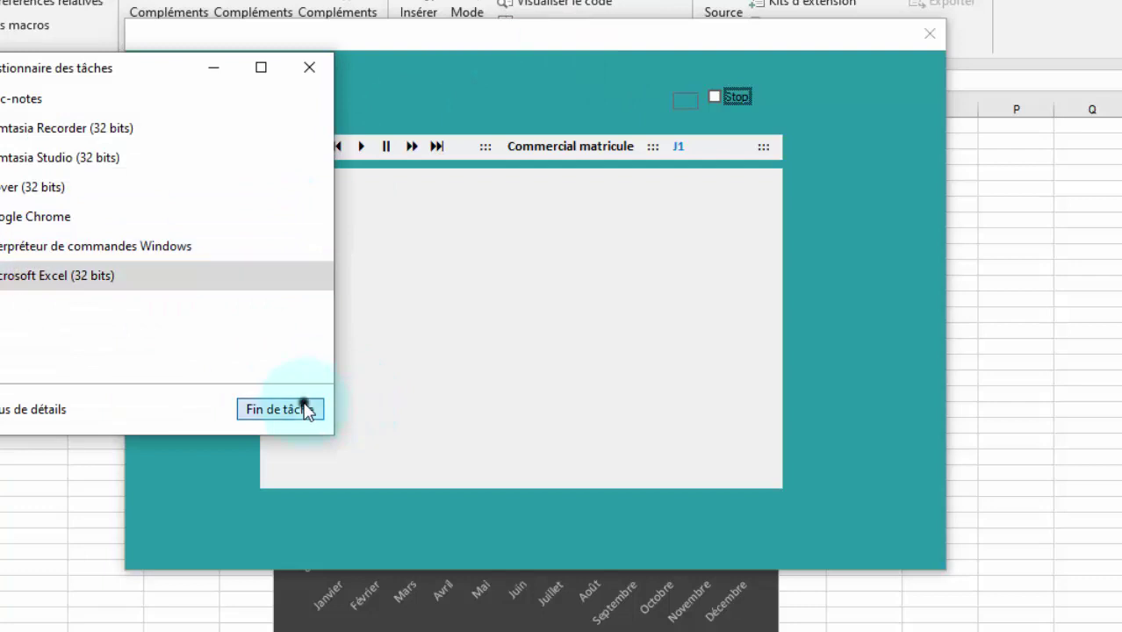
{"action": "left_click", "coordinate": [213, 68]}
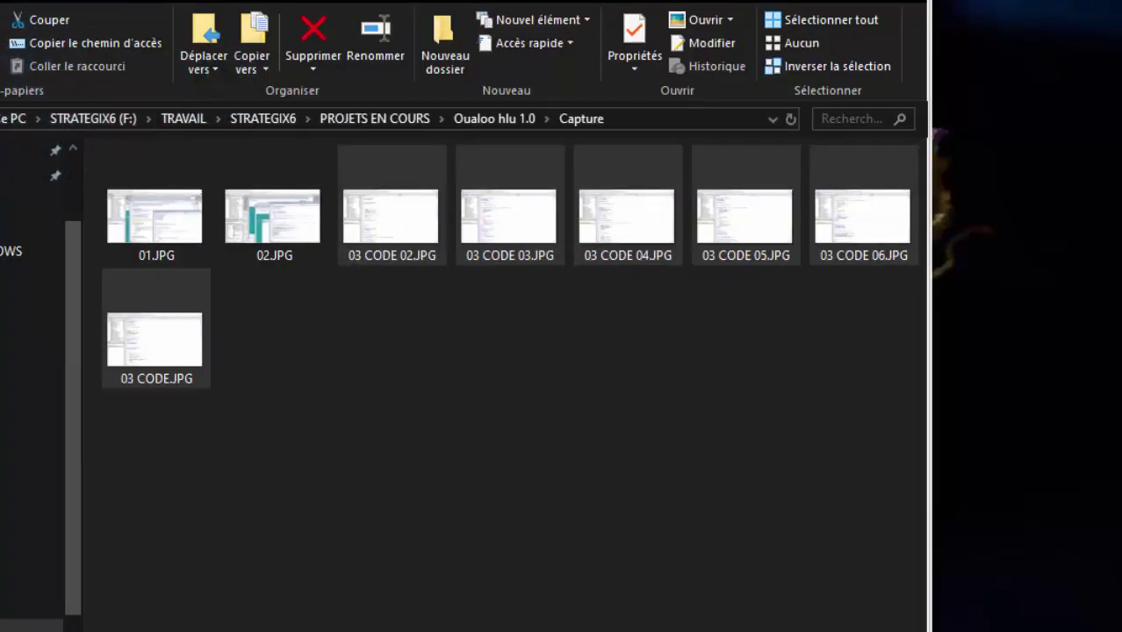
Step: Go up to the Oualoo hlu 1.0 folder and open Oualoo hlu 1.0.xlsm
{"action": "key", "text": "alt+Up"}
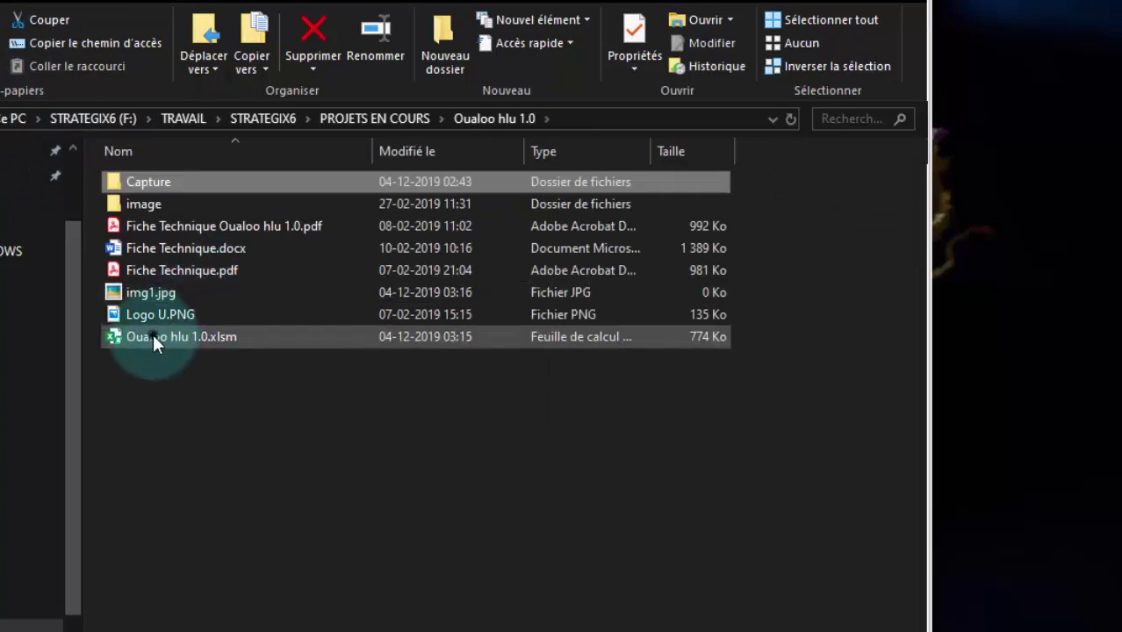
{"action": "left_click", "coordinate": [152, 338]}
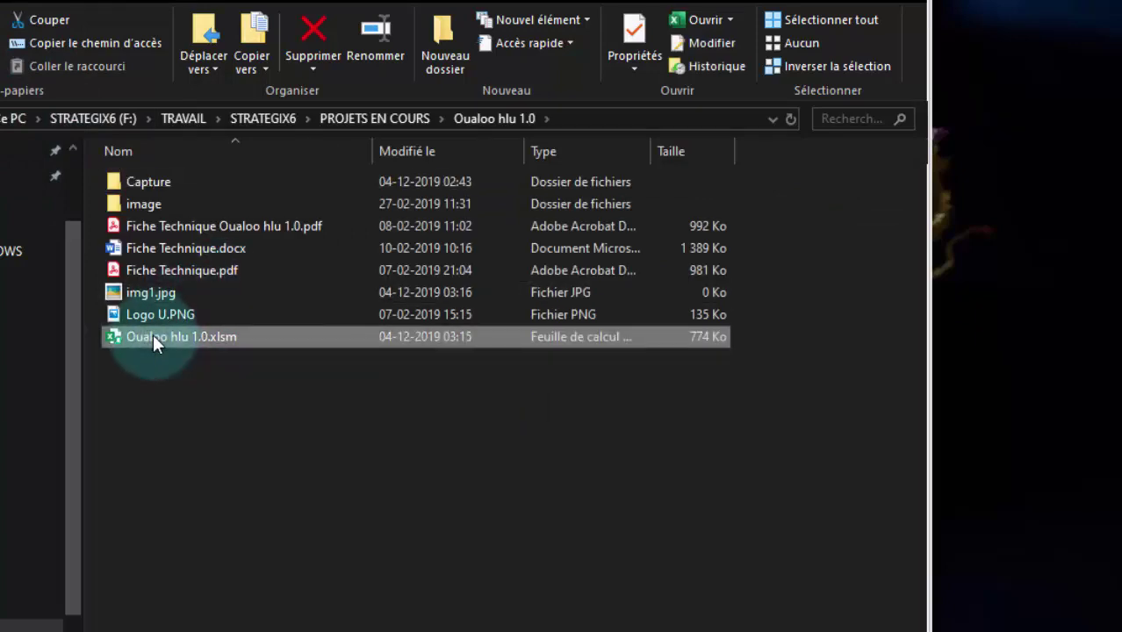
{"action": "double_click", "coordinate": [153, 336]}
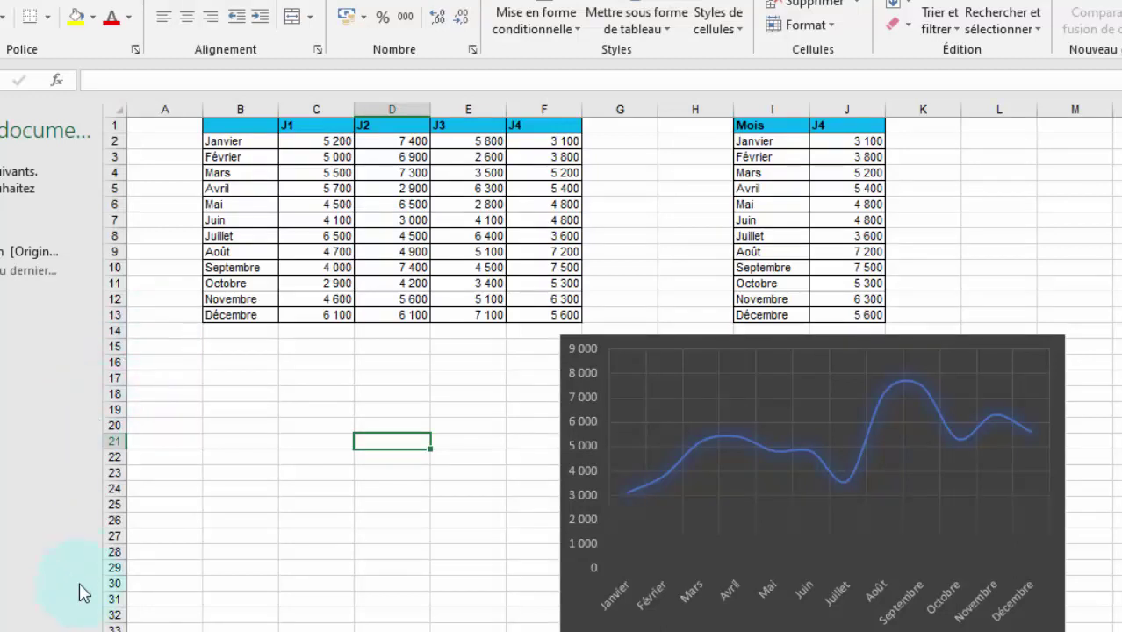
Step: Reach the VBA editor via Développeur and open the Play label's Lbl_Play_Click code
{"action": "scroll", "coordinate": [789, 382], "scroll_direction": "right", "scroll_amount": 3}
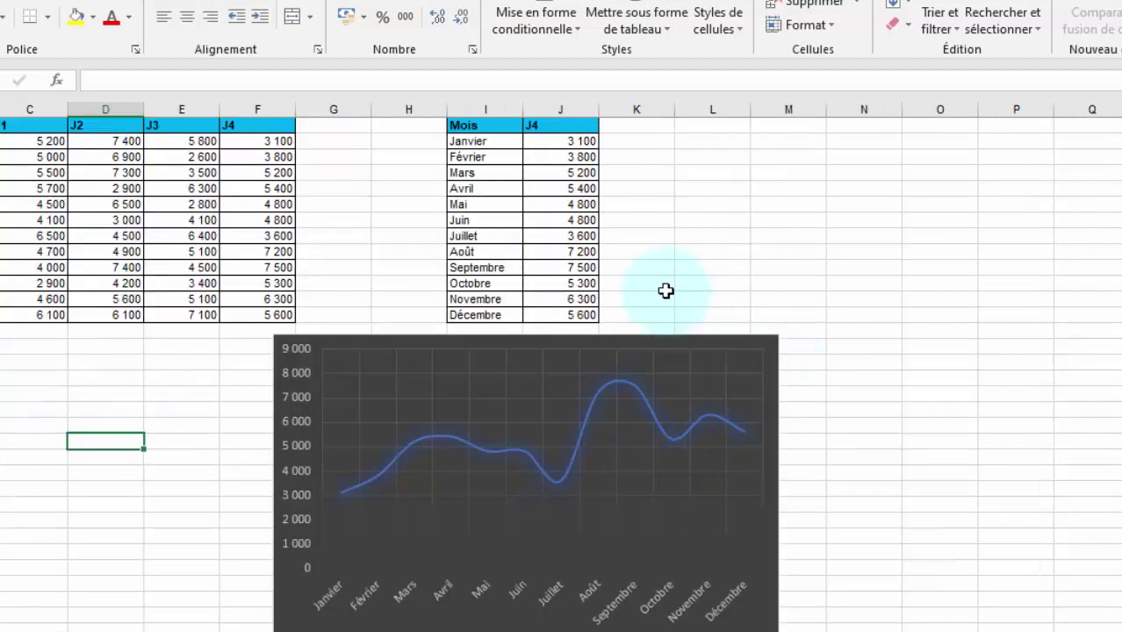
{"action": "key", "text": "alt+l"}
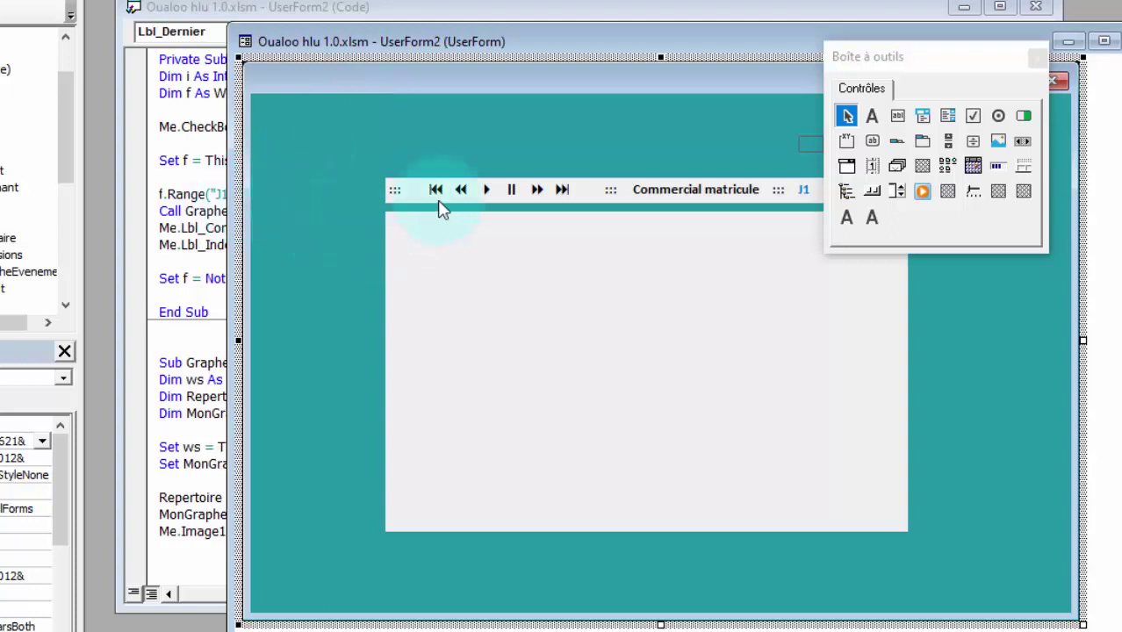
{"action": "double_click", "coordinate": [486, 188]}
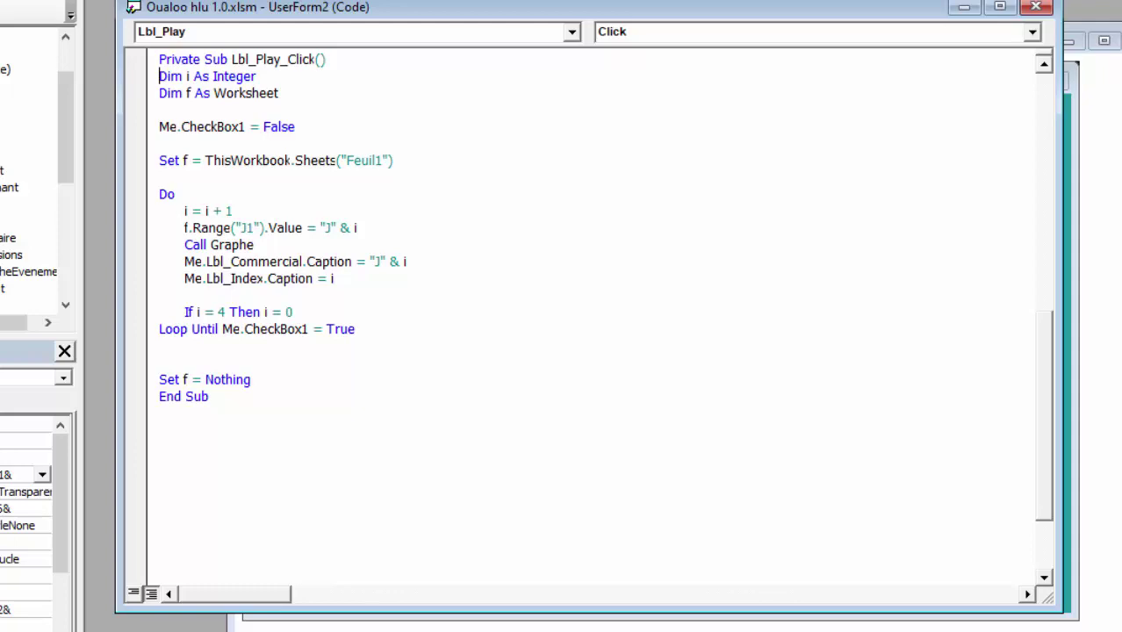
Step: Test-run UserForm2, add blank lines after Me.Lbl_Index.Caption = i, and press Play again
{"action": "key", "text": "F5"}
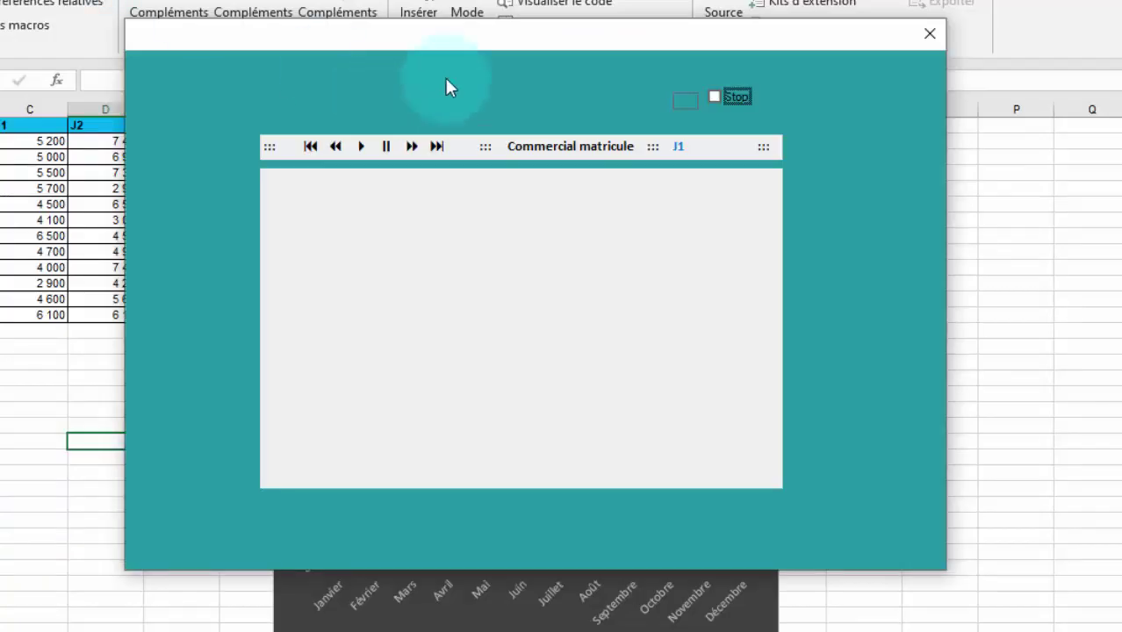
{"action": "left_click", "coordinate": [927, 40]}
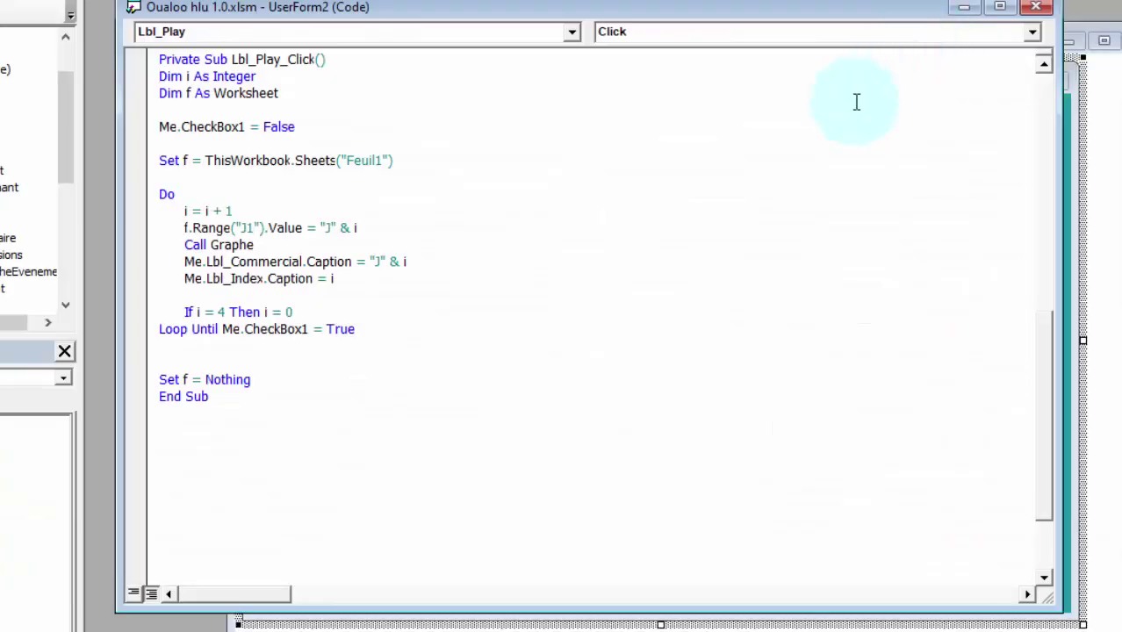
{"action": "left_click", "coordinate": [344, 277]}
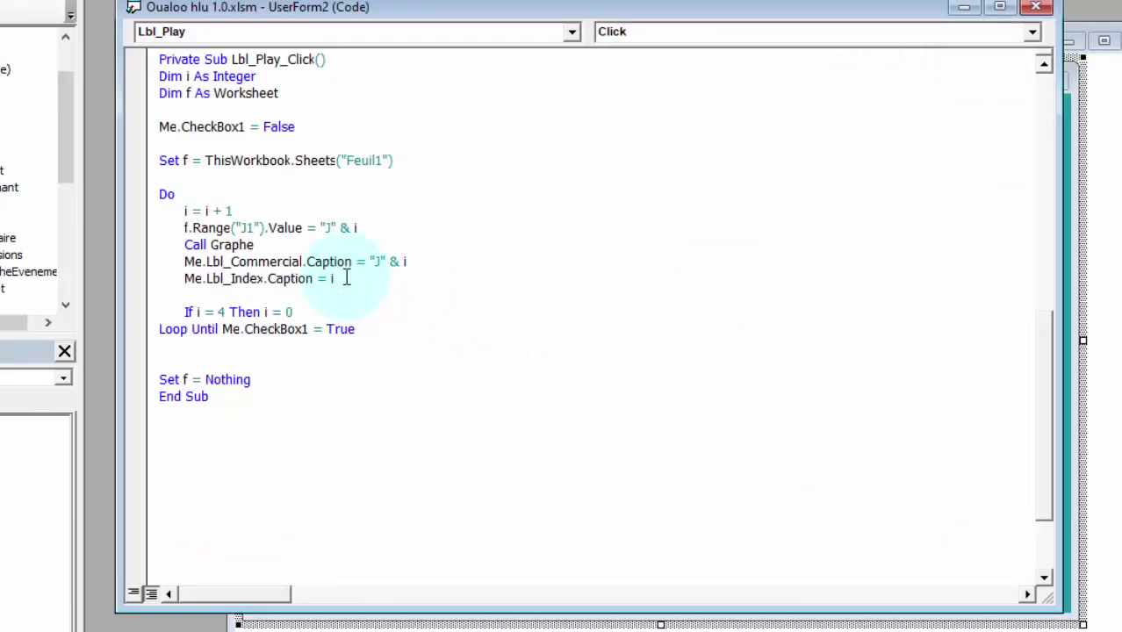
{"action": "key", "text": "Return"}
{"action": "key", "text": "Return"}
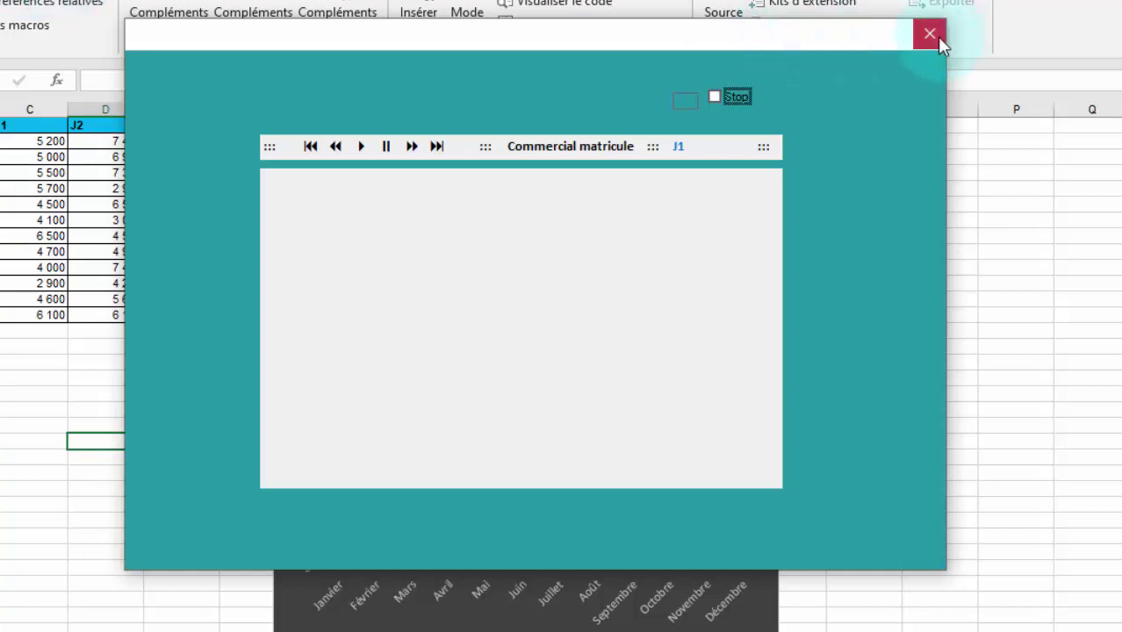
{"action": "left_click", "coordinate": [361, 147]}
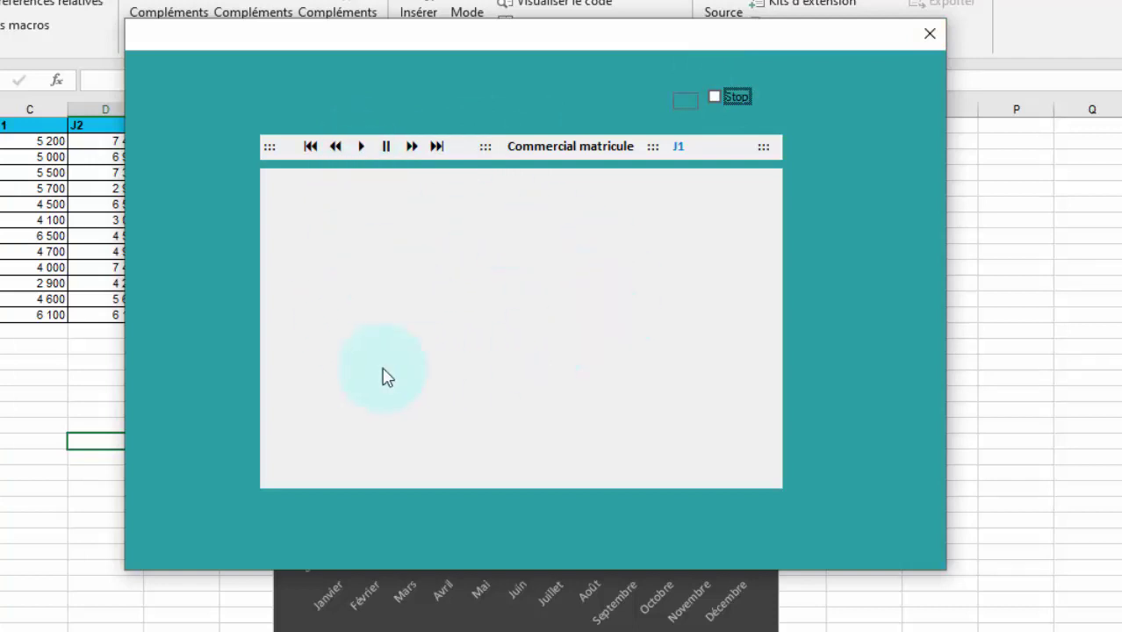
Step: Close the running form and add Application.Wait Now + TimeSerial(0, 0, 0.8) below the Lbl_Index line
{"action": "left_click", "coordinate": [929, 35]}
{"action": "key", "text": "alt+F11"}
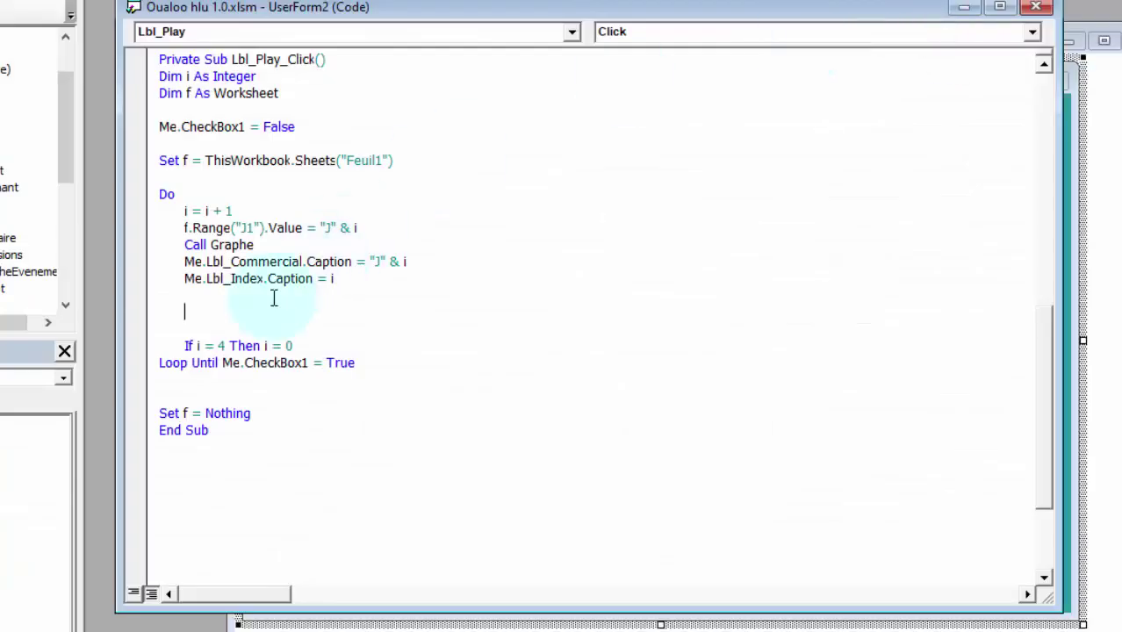
{"action": "left_click", "coordinate": [214, 305]}
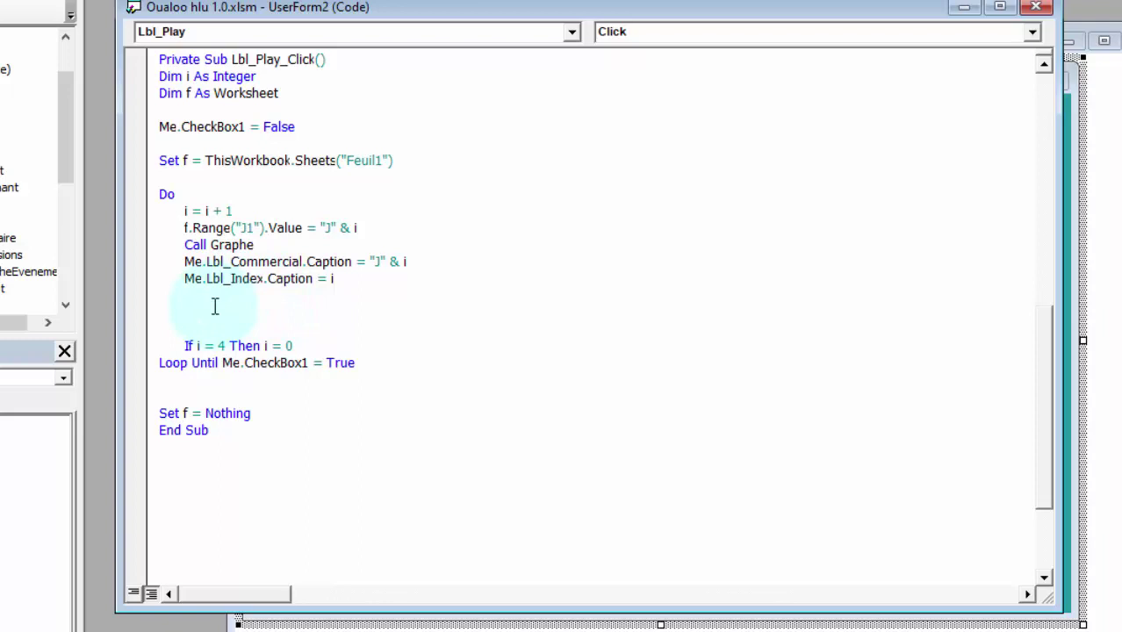
{"action": "type", "text": "applica"}
{"action": "type", "text": "tion.wai "}
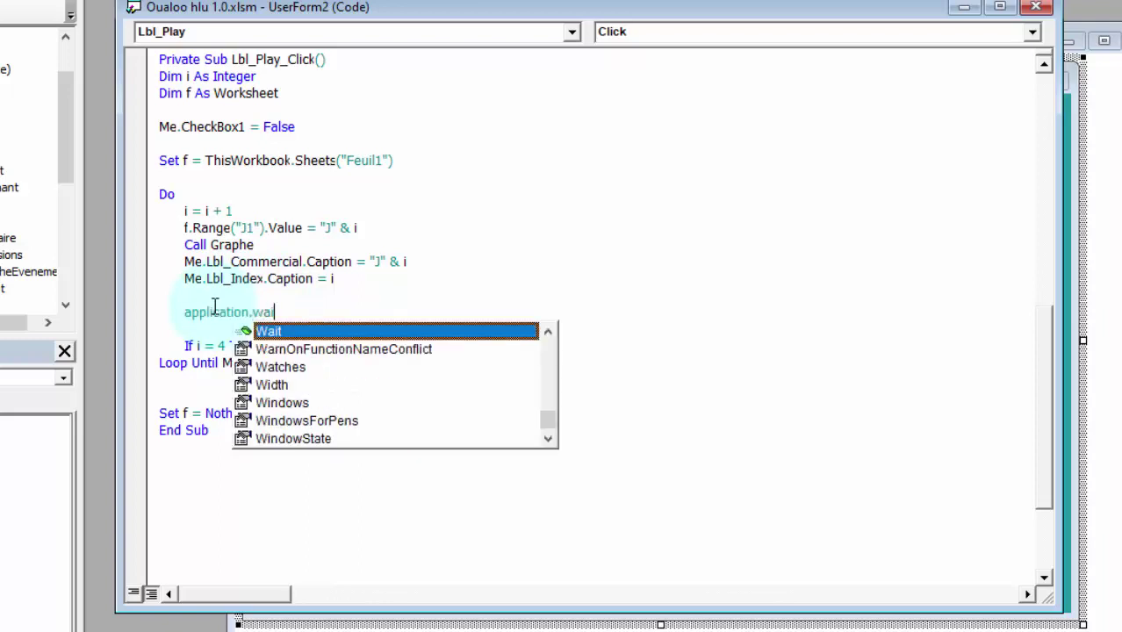
{"action": "type", "text": "now+"}
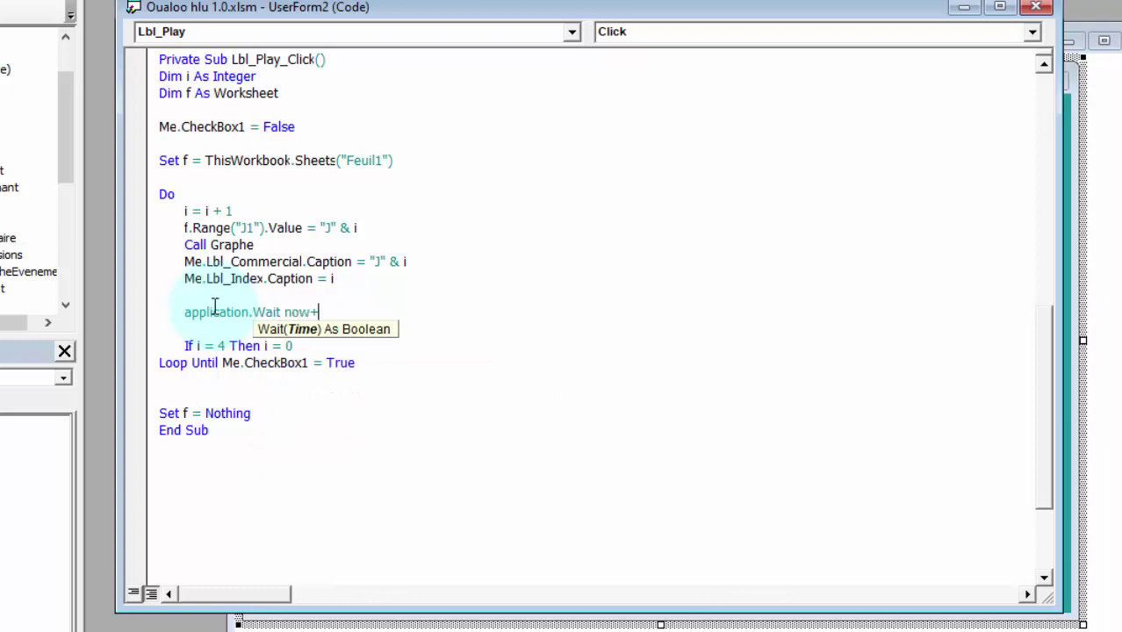
{"action": "type", "text": "timese"}
{"action": "type", "text": "riel"}
{"action": "key", "text": "BackSpace"}
{"action": "key", "text": "BackSpace"}
{"action": "type", "text": "al"}
{"action": "type", "text": "(0,"}
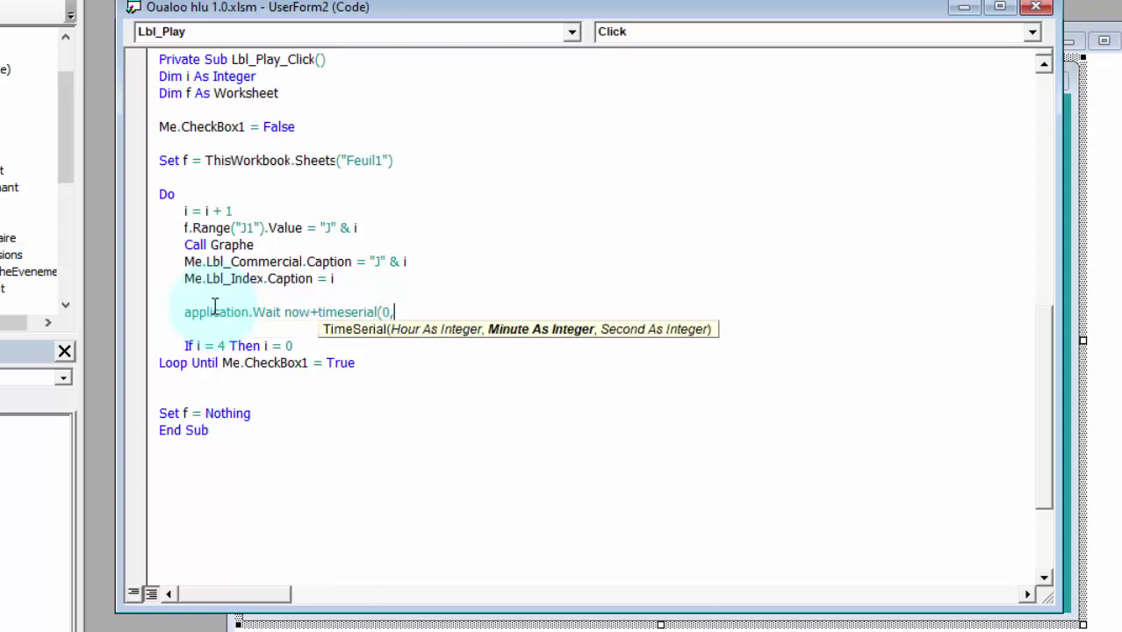
{"action": "type", "text": "0,0.8"}
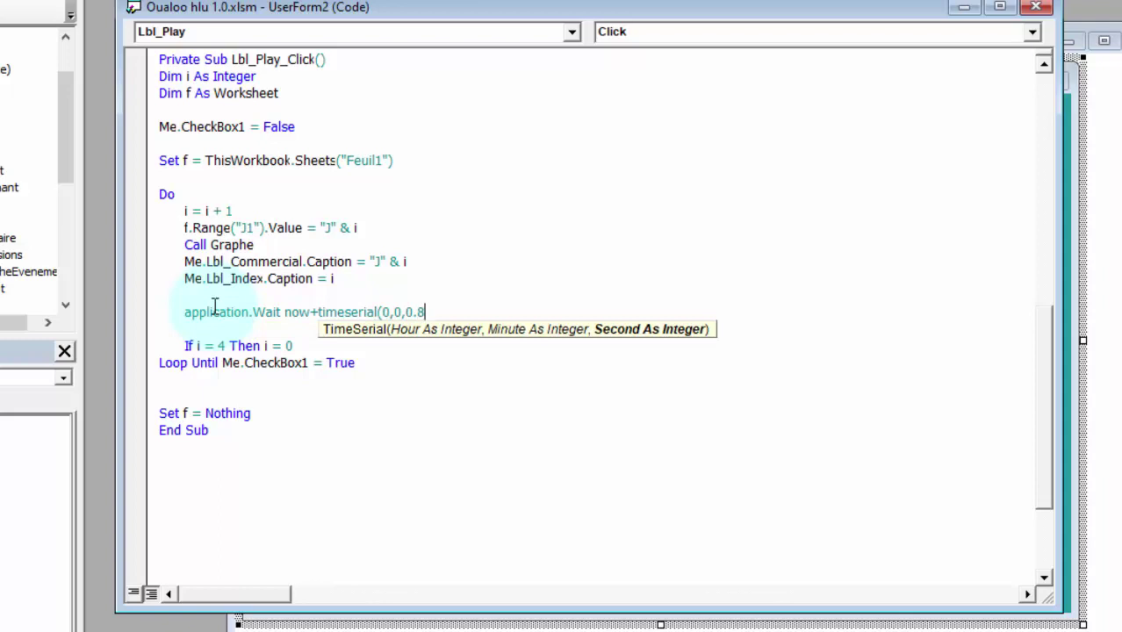
{"action": "type", "text": ")"}
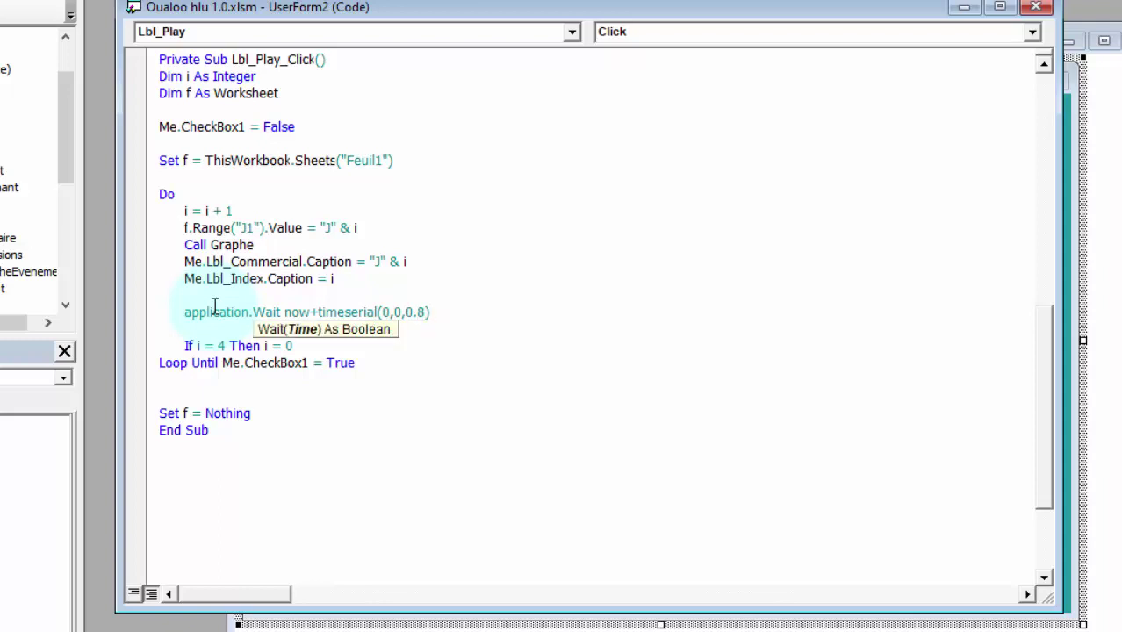
{"action": "left_click", "coordinate": [483, 273]}
Step: Add DoEvents after the Wait line and run the form with F5
{"action": "left_click", "coordinate": [457, 314]}
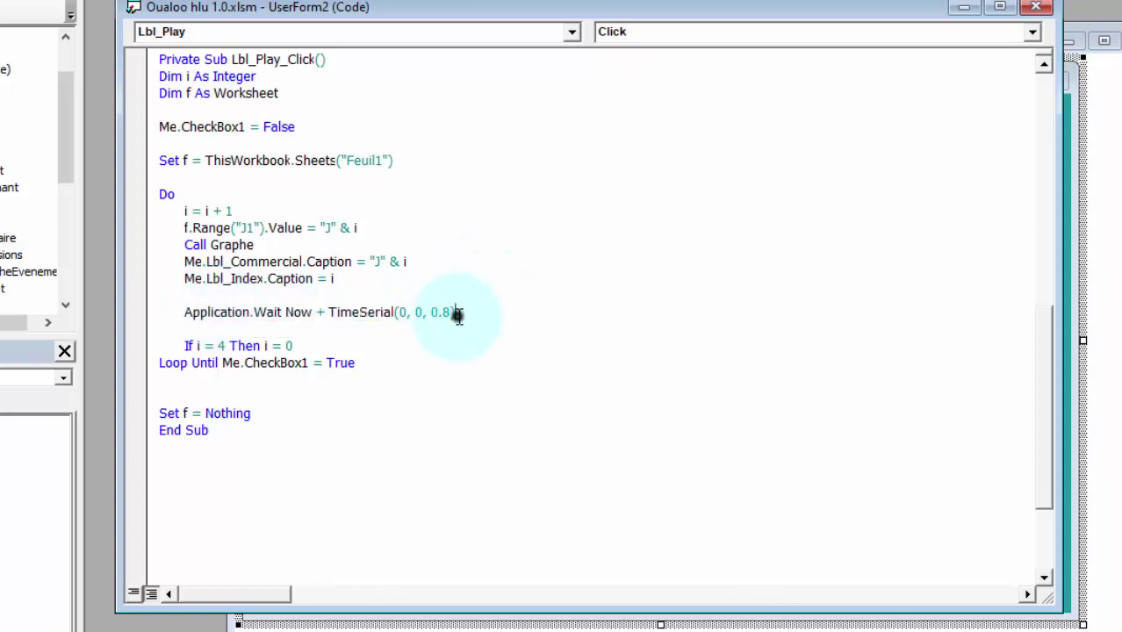
{"action": "left_click", "coordinate": [458, 315]}
{"action": "key", "text": "Return"}
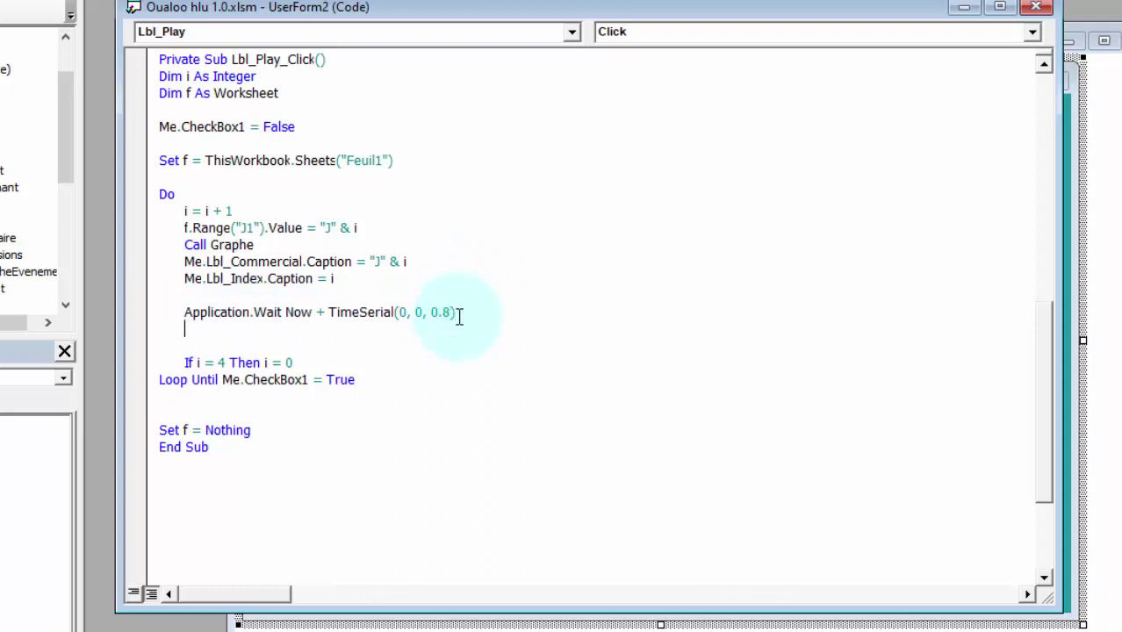
{"action": "type", "text": "doevents"}
{"action": "key", "text": "Return"}
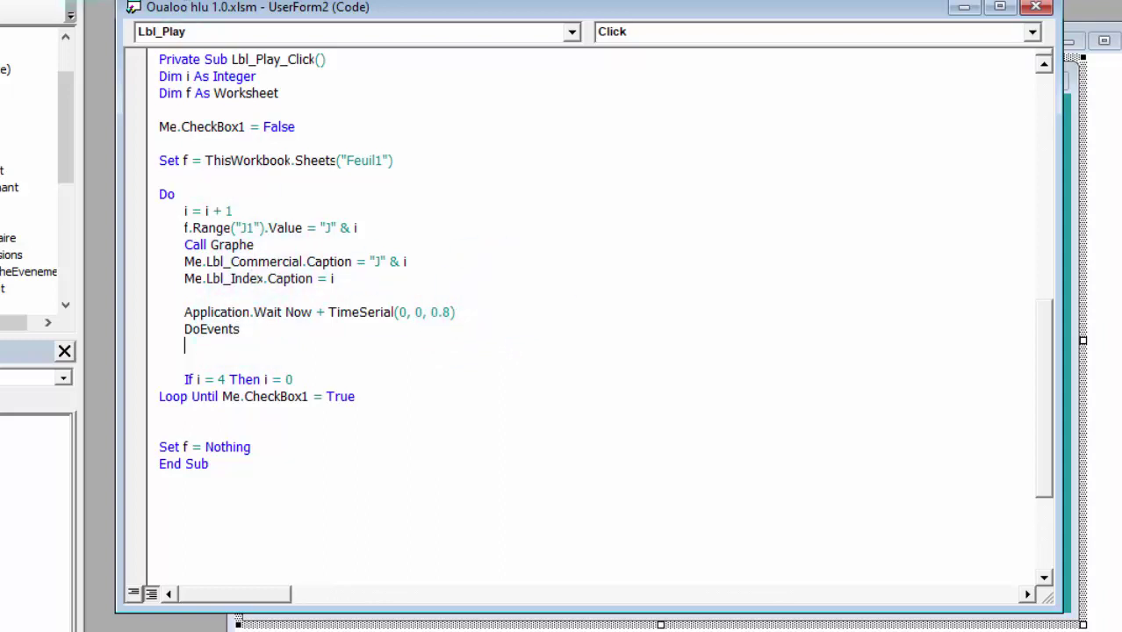
{"action": "key", "text": "F5"}
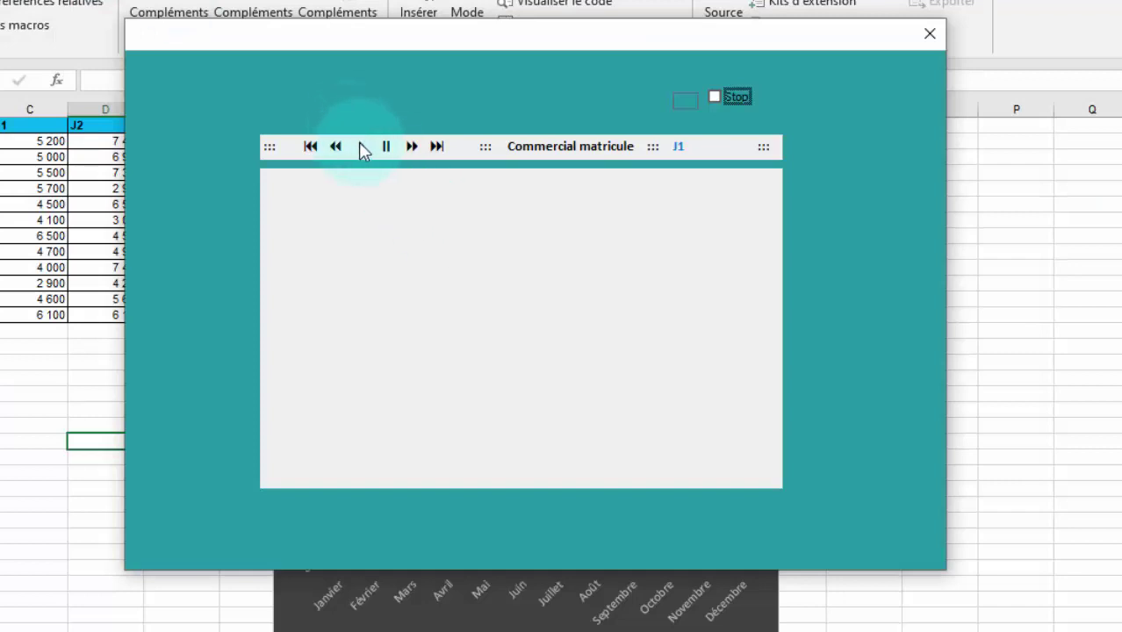
Step: Start the J1–J4 chart cycle with Play, try Pause, tick Stop, then close the form
{"action": "left_click", "coordinate": [359, 145]}
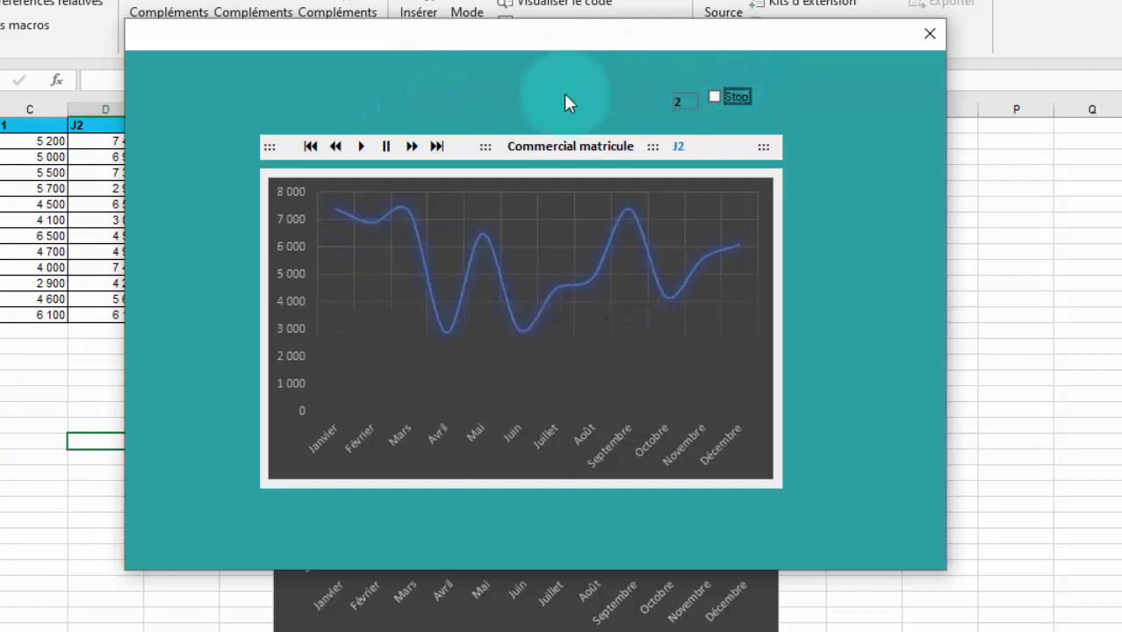
{"action": "left_click", "coordinate": [386, 147]}
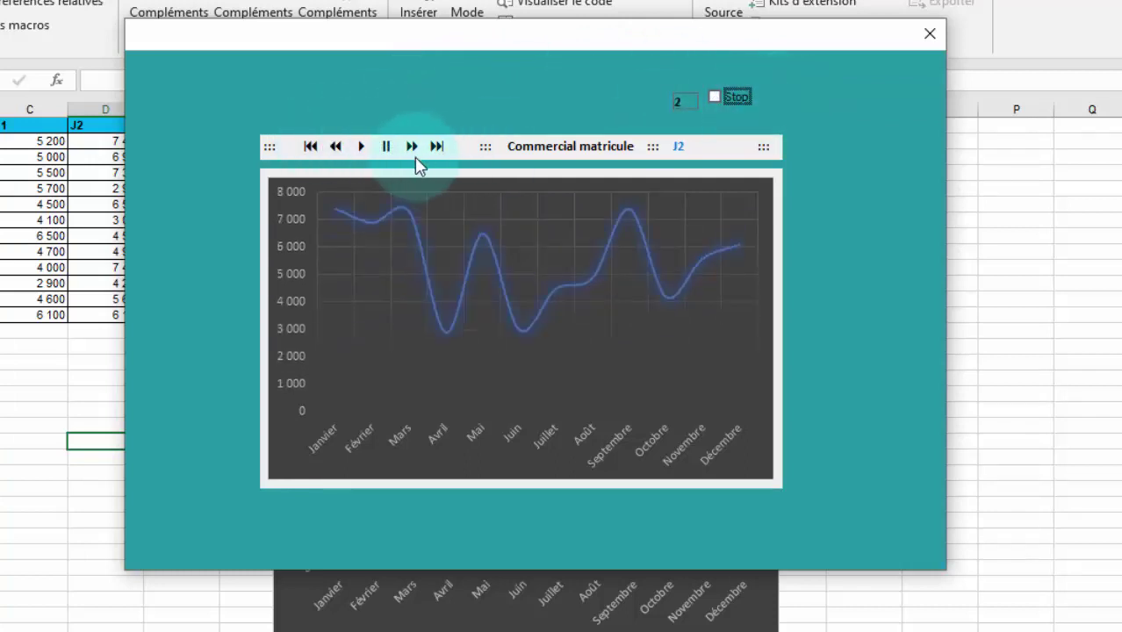
{"action": "left_click", "coordinate": [386, 146]}
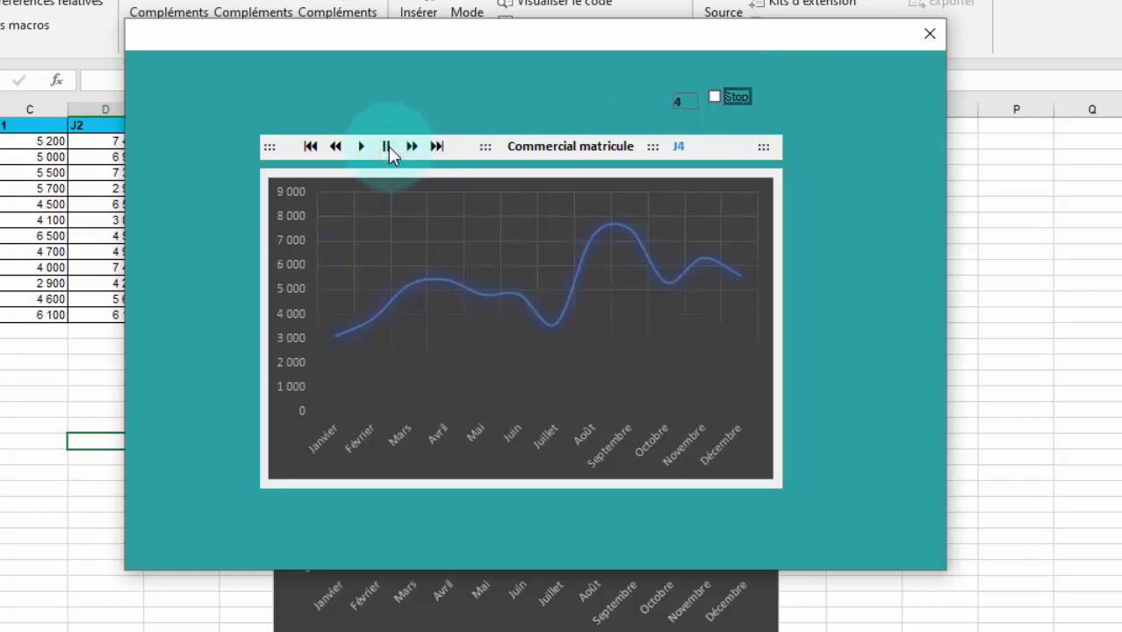
{"action": "left_click", "coordinate": [386, 146]}
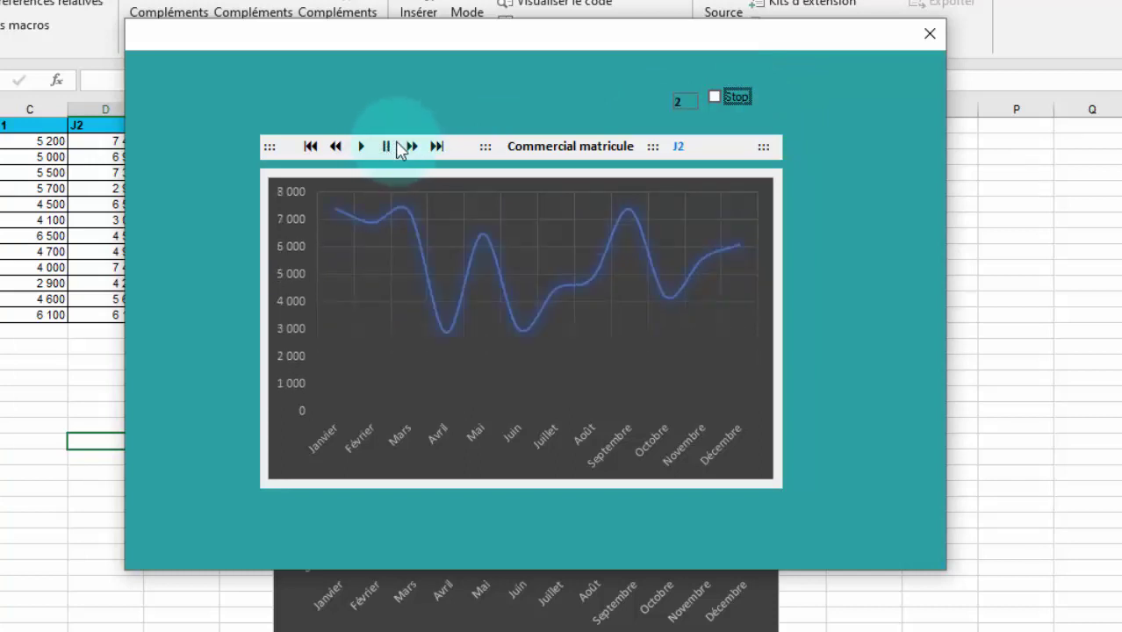
{"action": "left_click", "coordinate": [736, 97]}
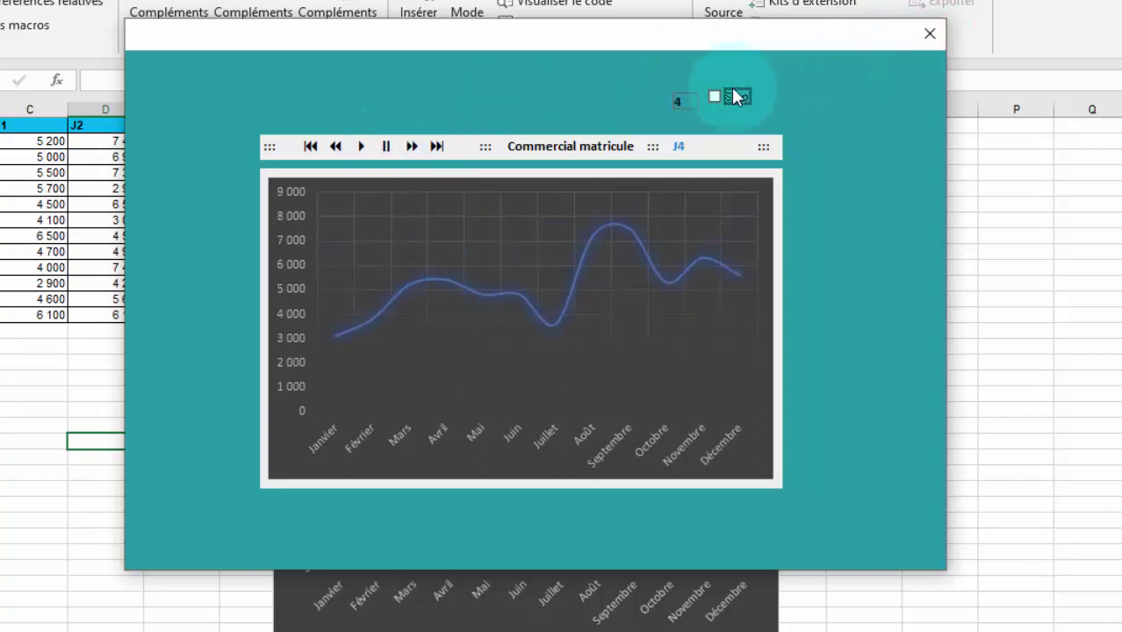
{"action": "left_click", "coordinate": [721, 93]}
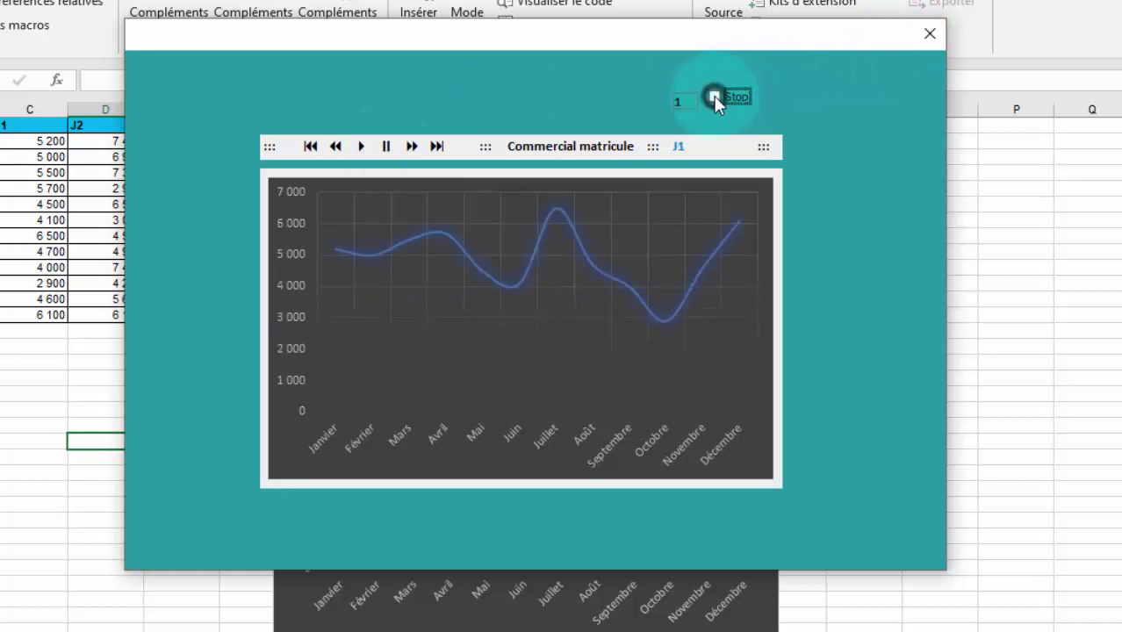
{"action": "left_click", "coordinate": [932, 35]}
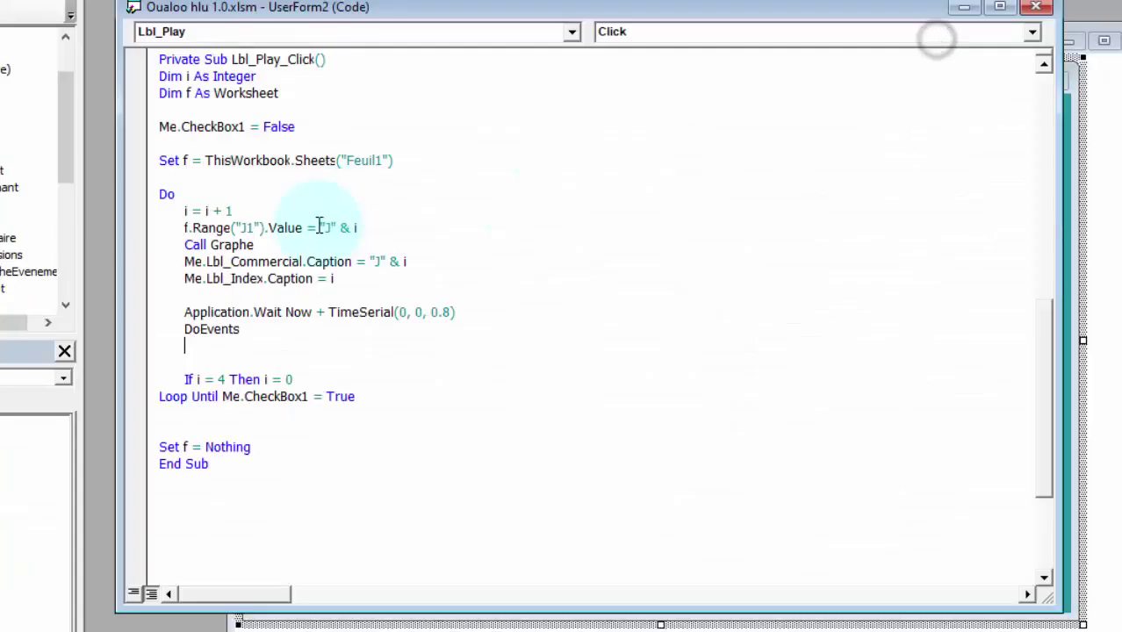
Step: Make Lbl_Pause_Click set Me.CheckBox1 = True, then move the code window off the form
{"action": "left_click", "coordinate": [659, 621]}
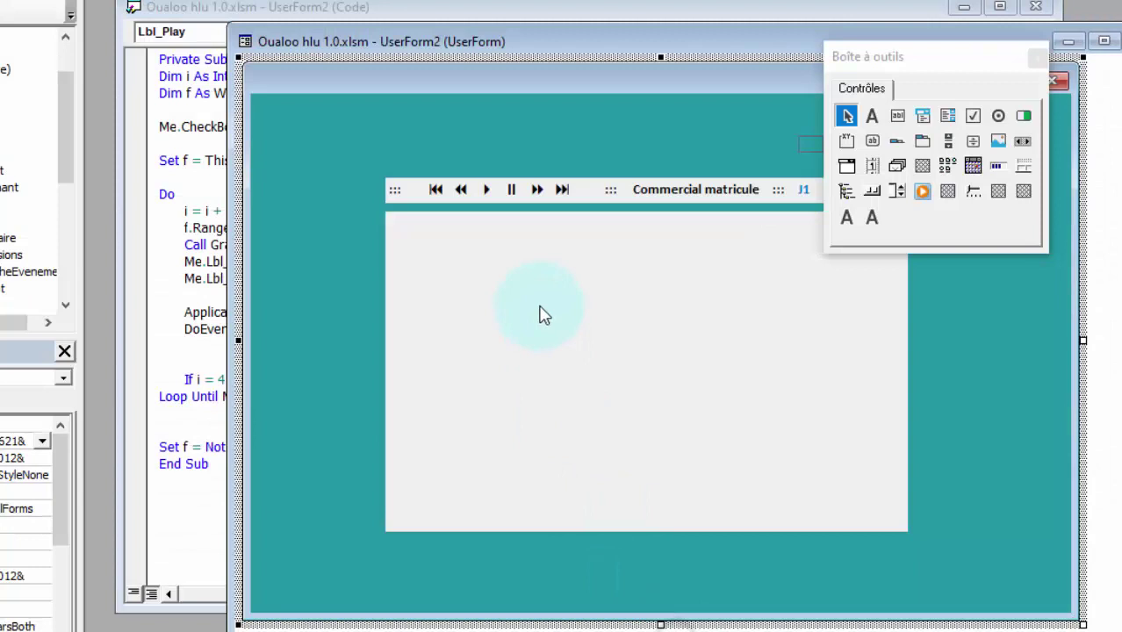
{"action": "double_click", "coordinate": [512, 191]}
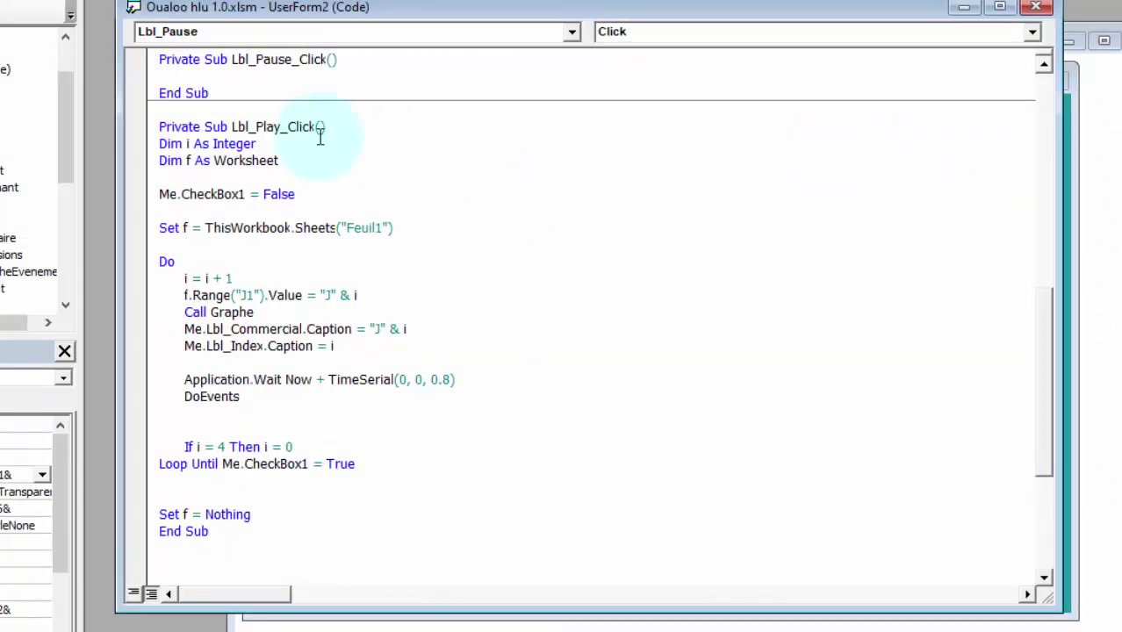
{"action": "left_click", "coordinate": [176, 79]}
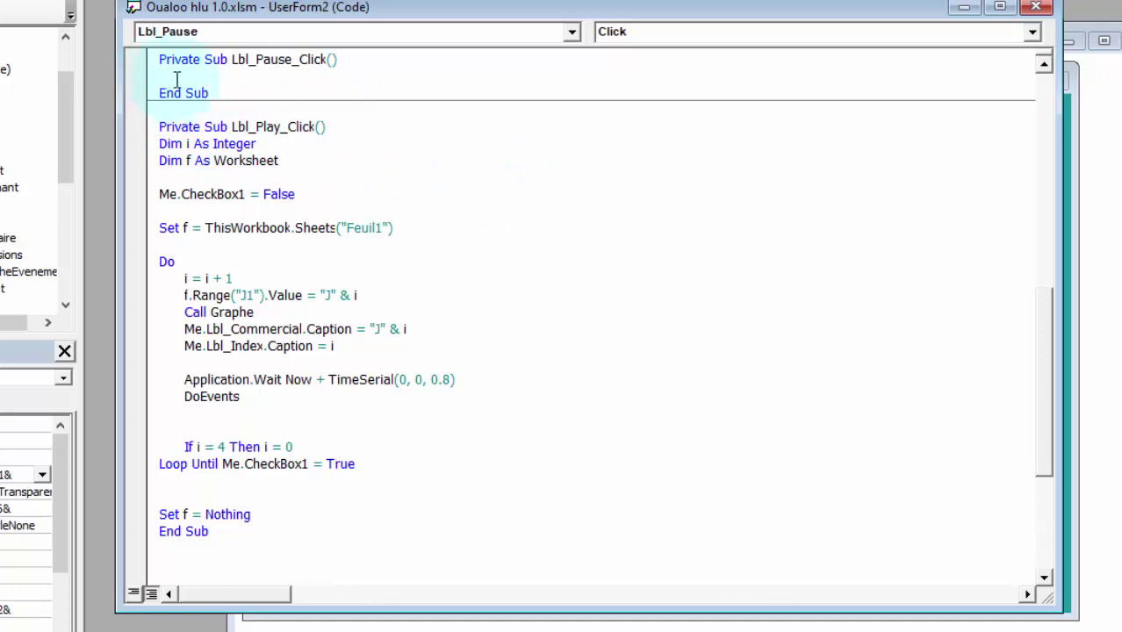
{"action": "type", "text": "me"}
{"action": "type", "text": ".che"}
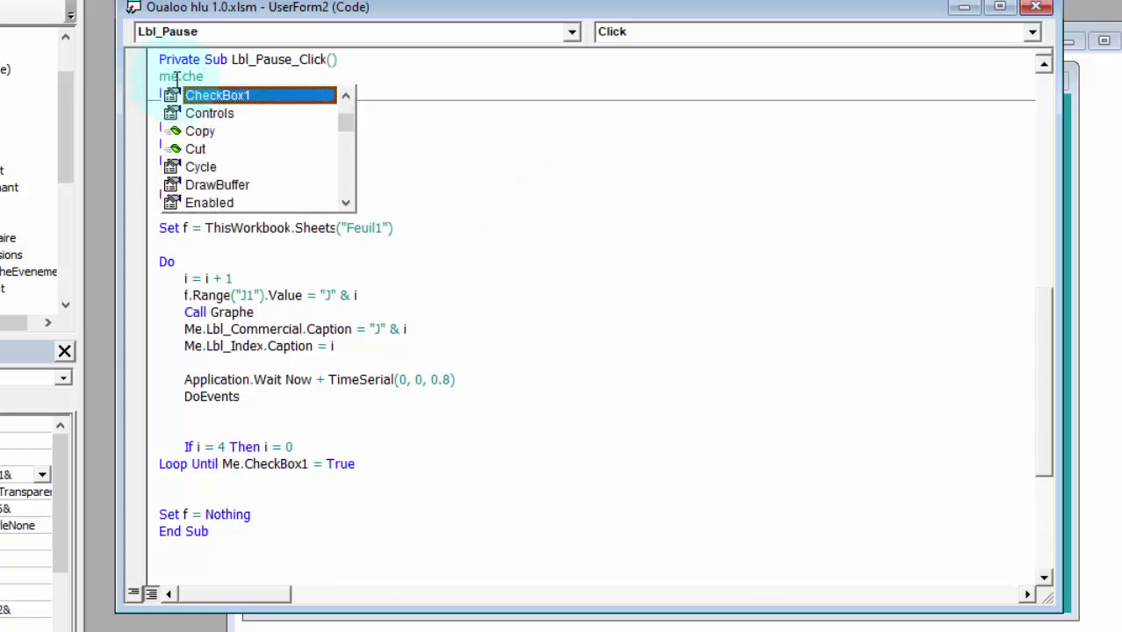
{"action": "key", "text": "Tab"}
{"action": "type", "text": "=true"}
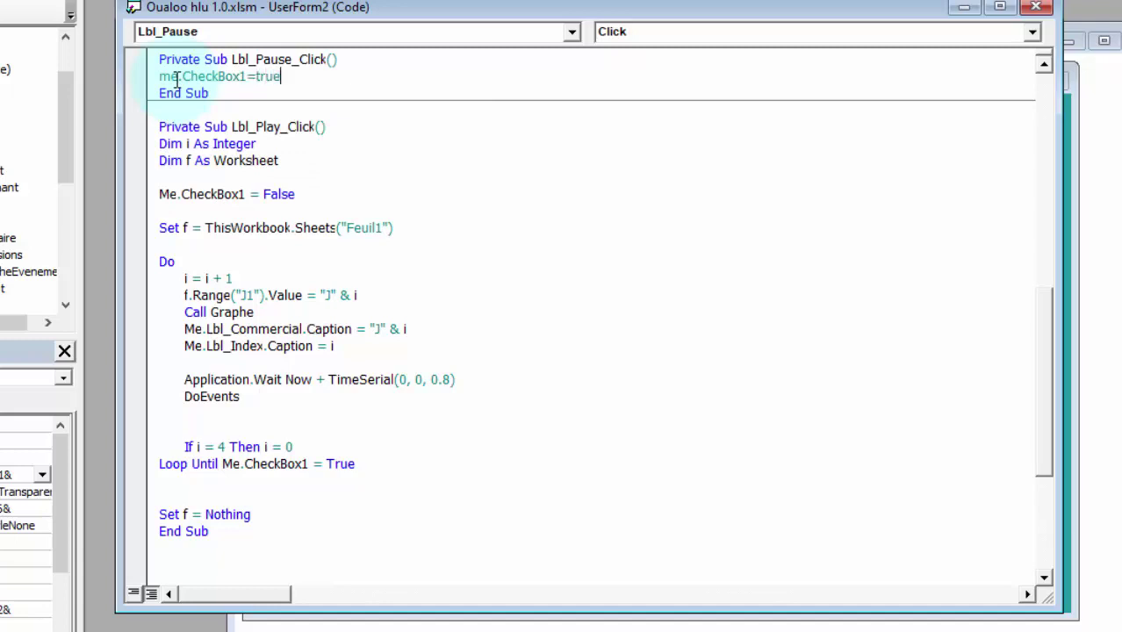
{"action": "left_click", "coordinate": [193, 93]}
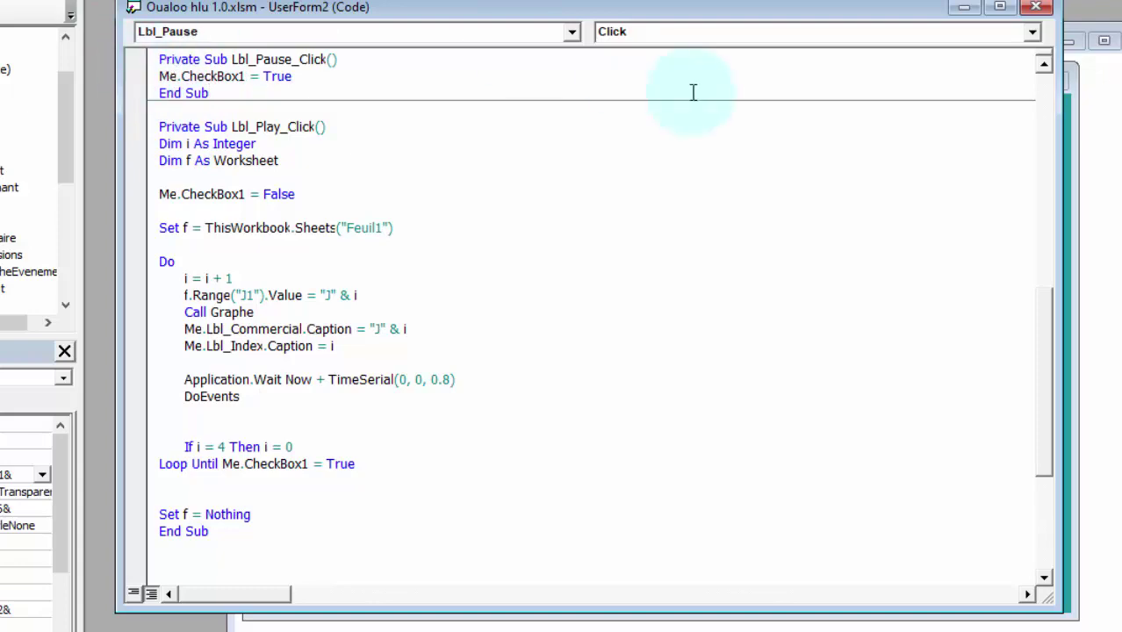
{"action": "left_click", "coordinate": [563, 70]}
{"action": "left_click_drag", "start_coordinate": [569, 12], "coordinate": [634, 94]}
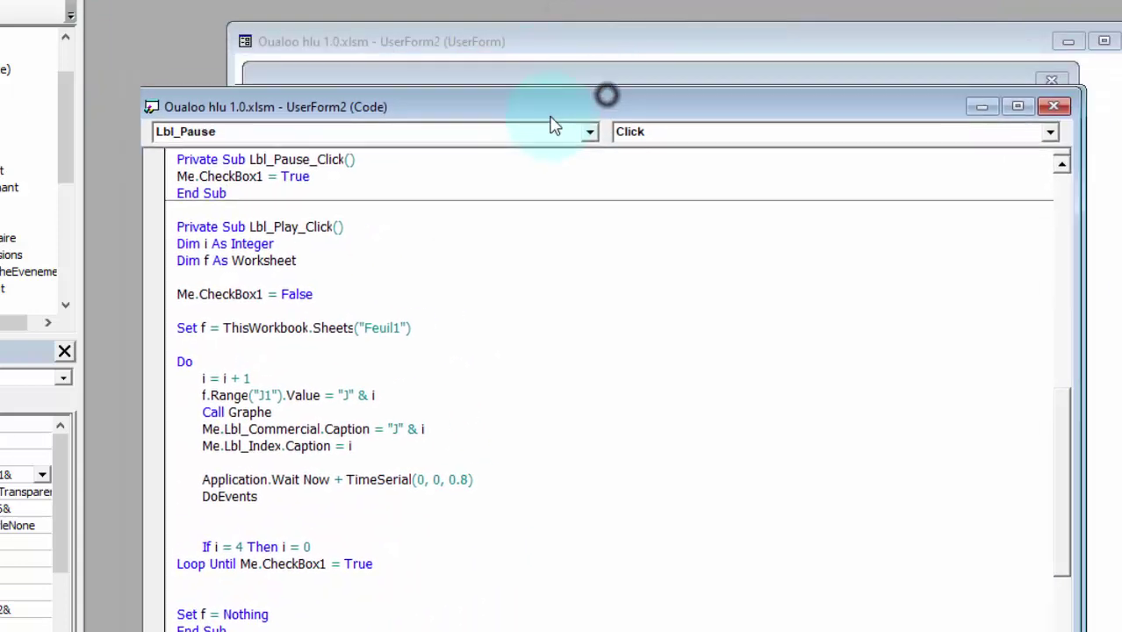
{"action": "left_click_drag", "start_coordinate": [639, 104], "coordinate": [584, 124]}
{"action": "key", "text": "F5"}
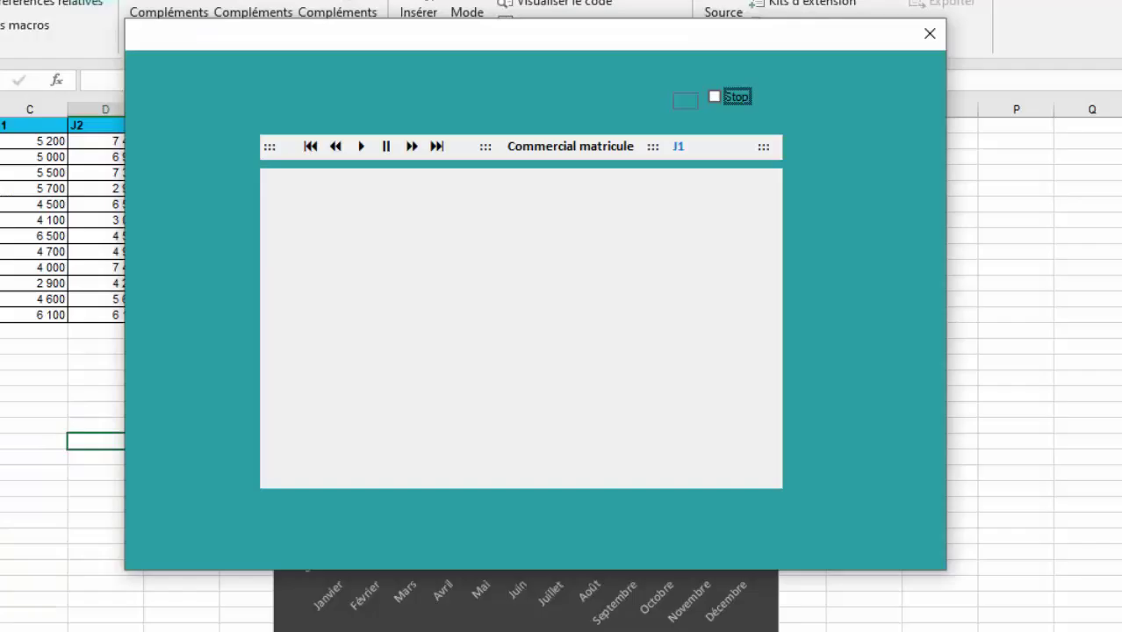
{"action": "left_click", "coordinate": [361, 145]}
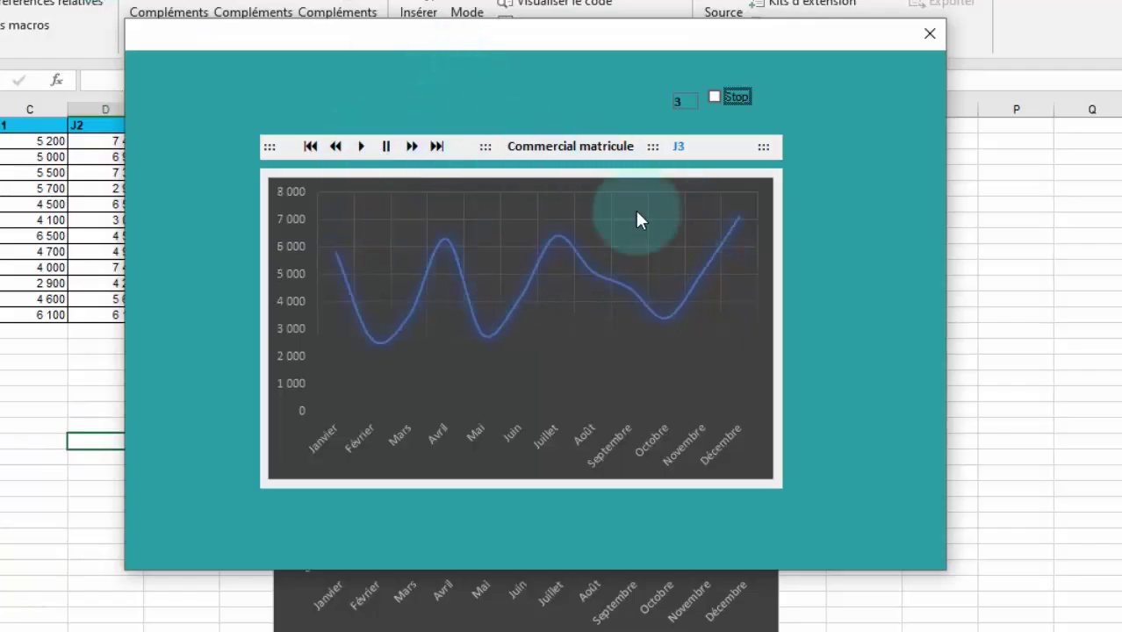
{"action": "left_click", "coordinate": [385, 146]}
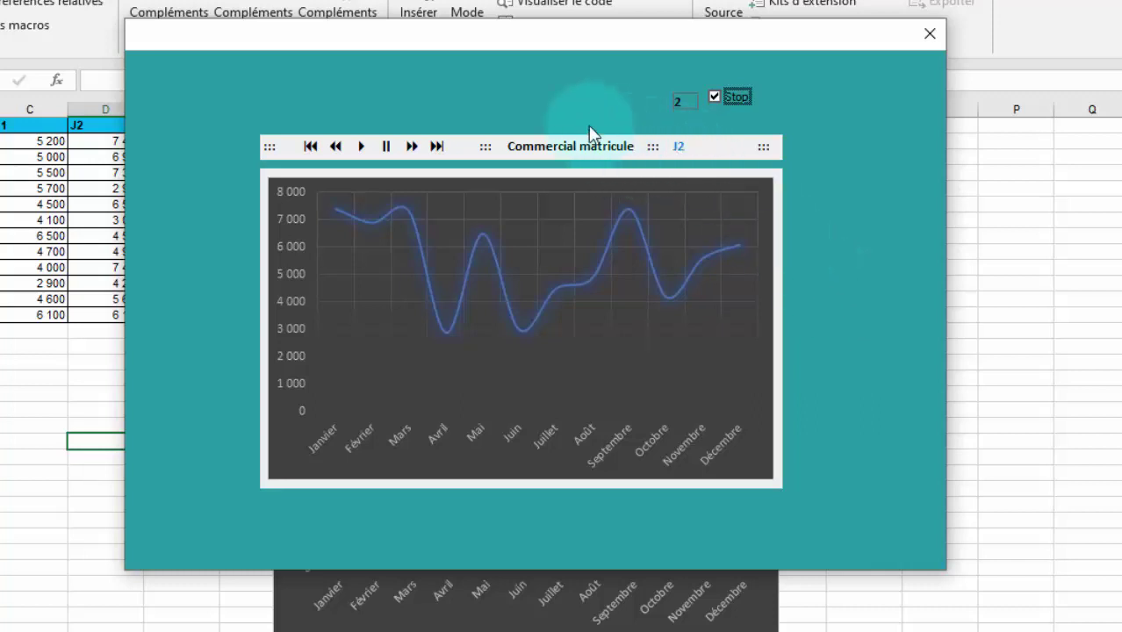
{"action": "left_click", "coordinate": [437, 146]}
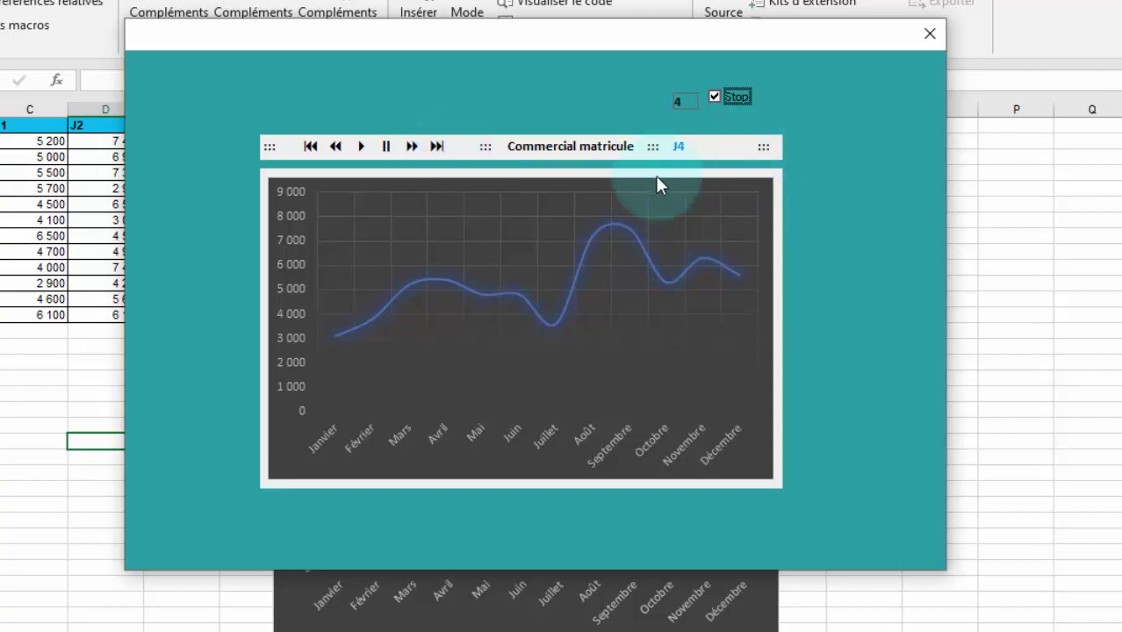
{"action": "left_click", "coordinate": [361, 148]}
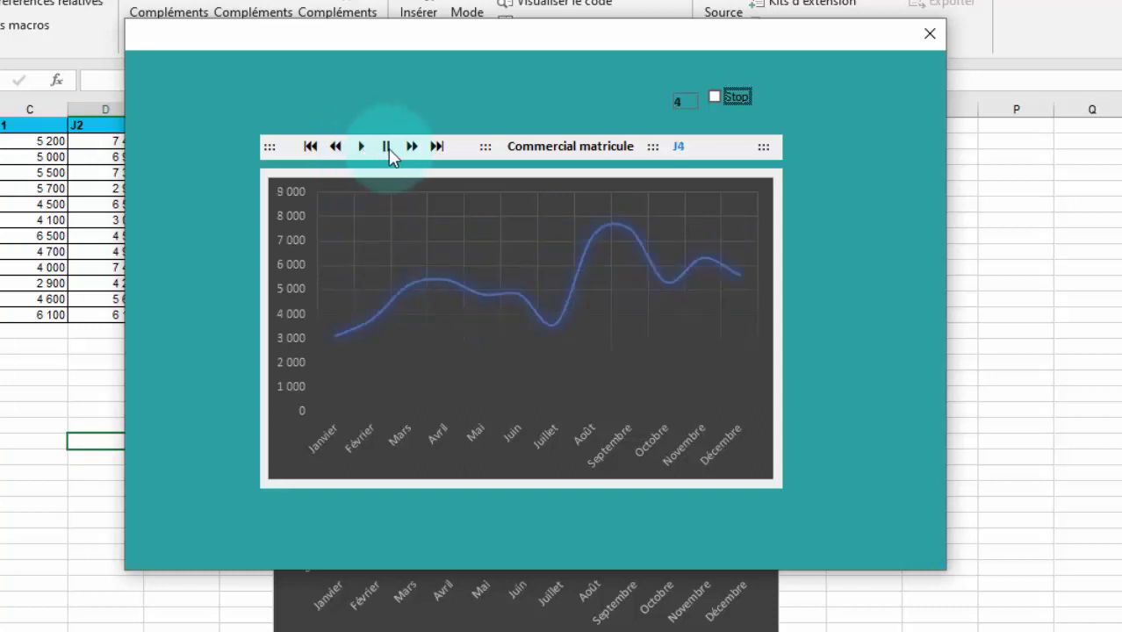
{"action": "left_click", "coordinate": [387, 146]}
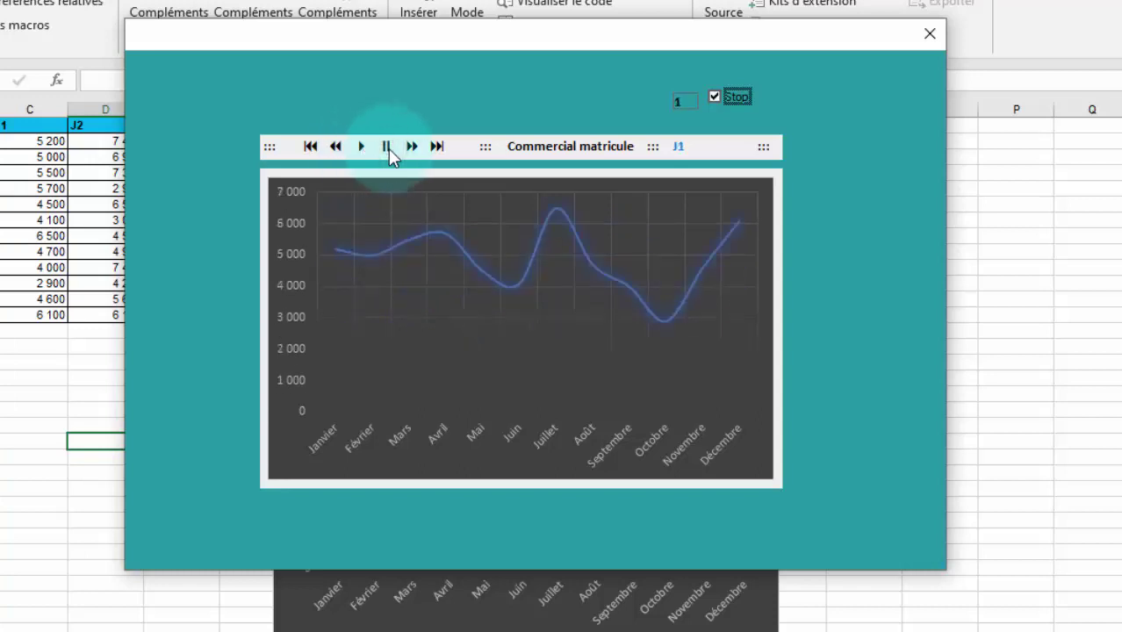
{"action": "left_click", "coordinate": [932, 32]}
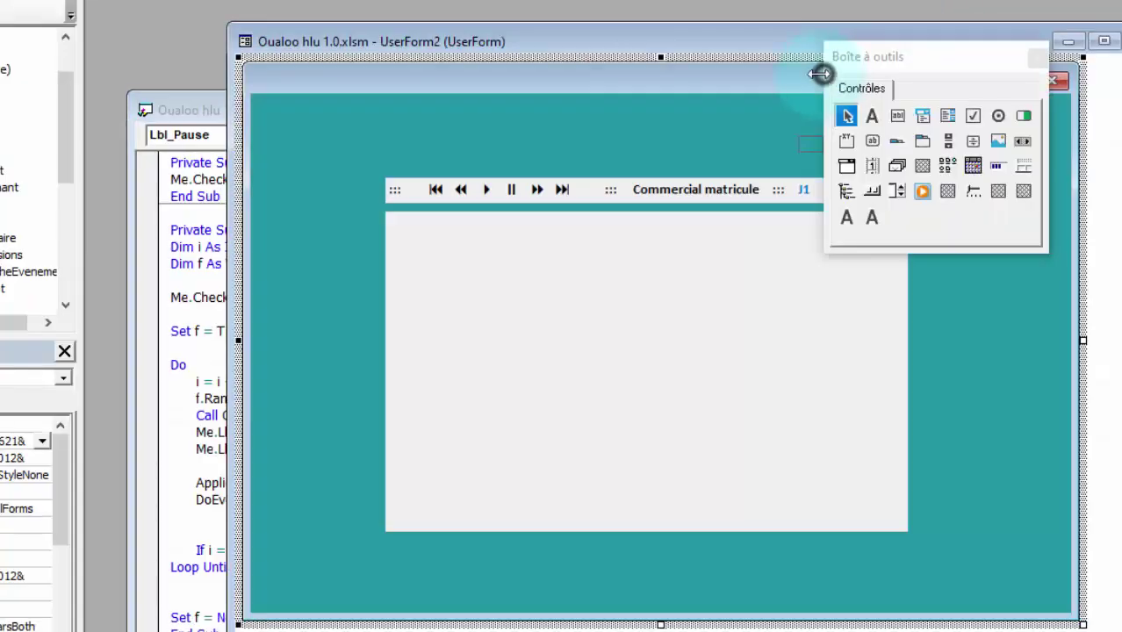
Step: Bring UserForm2's designer forward and move the Toolbox to uncover the Stop checkbox and counter box
{"action": "left_click", "coordinate": [823, 74]}
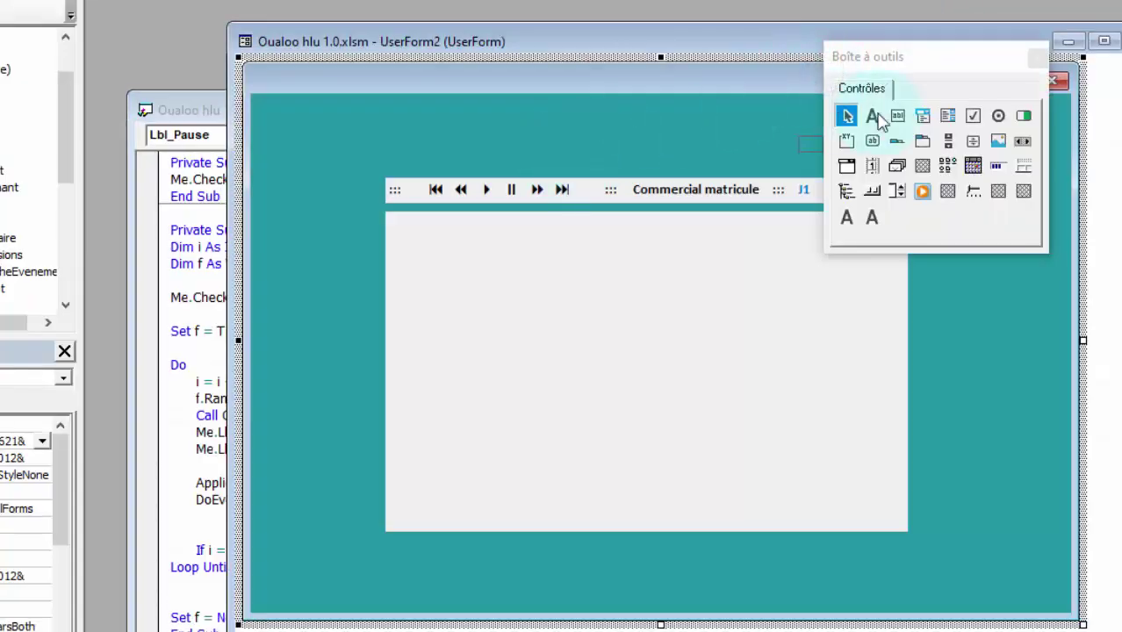
{"action": "left_click_drag", "start_coordinate": [914, 55], "coordinate": [1035, 333]}
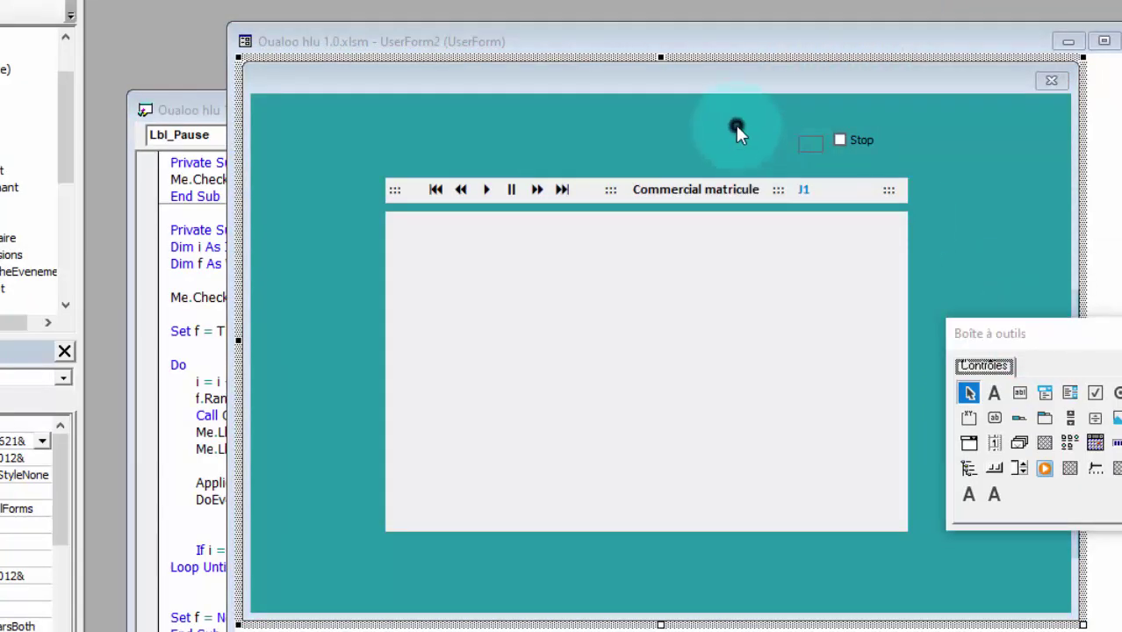
{"action": "left_click_drag", "start_coordinate": [736, 124], "coordinate": [890, 158]}
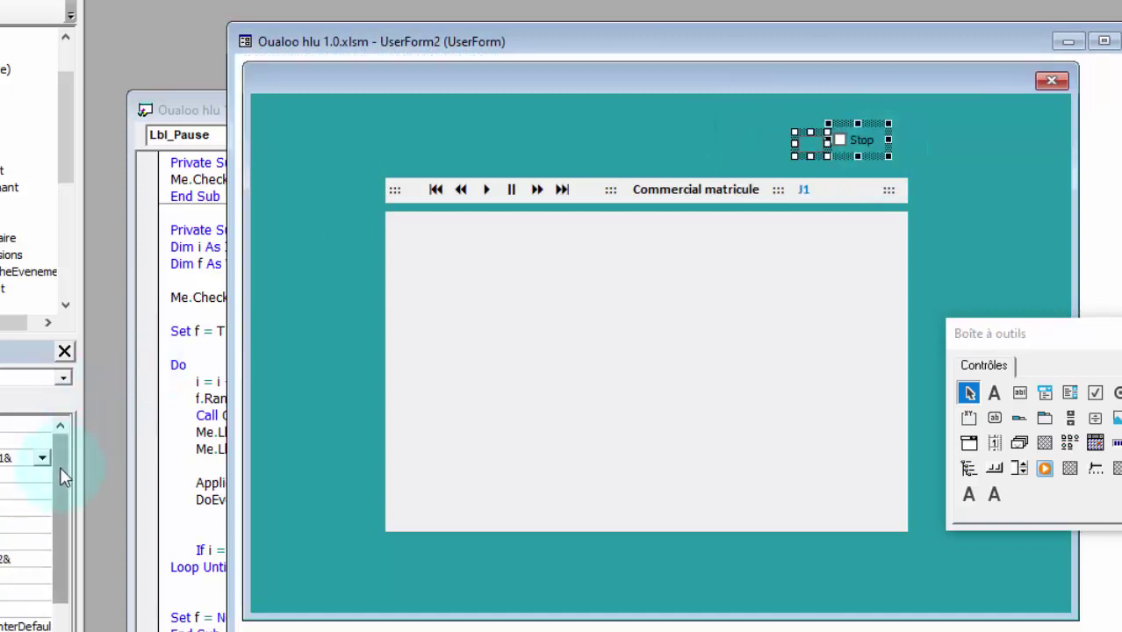
{"action": "left_click_drag", "start_coordinate": [60, 466], "coordinate": [60, 614]}
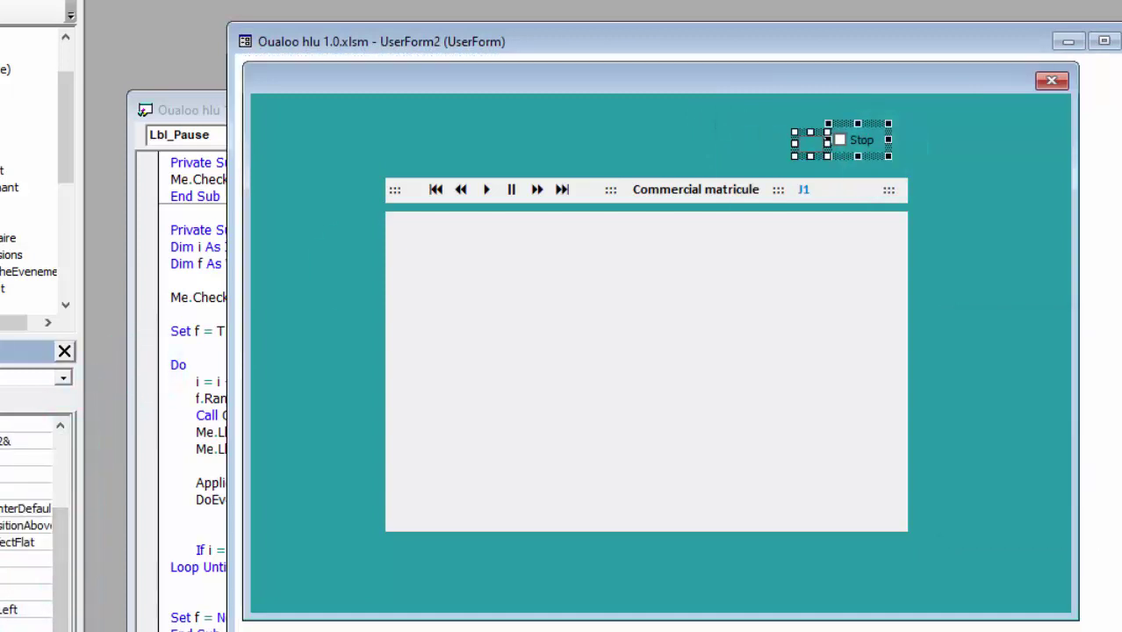
{"action": "left_click", "coordinate": [49, 626]}
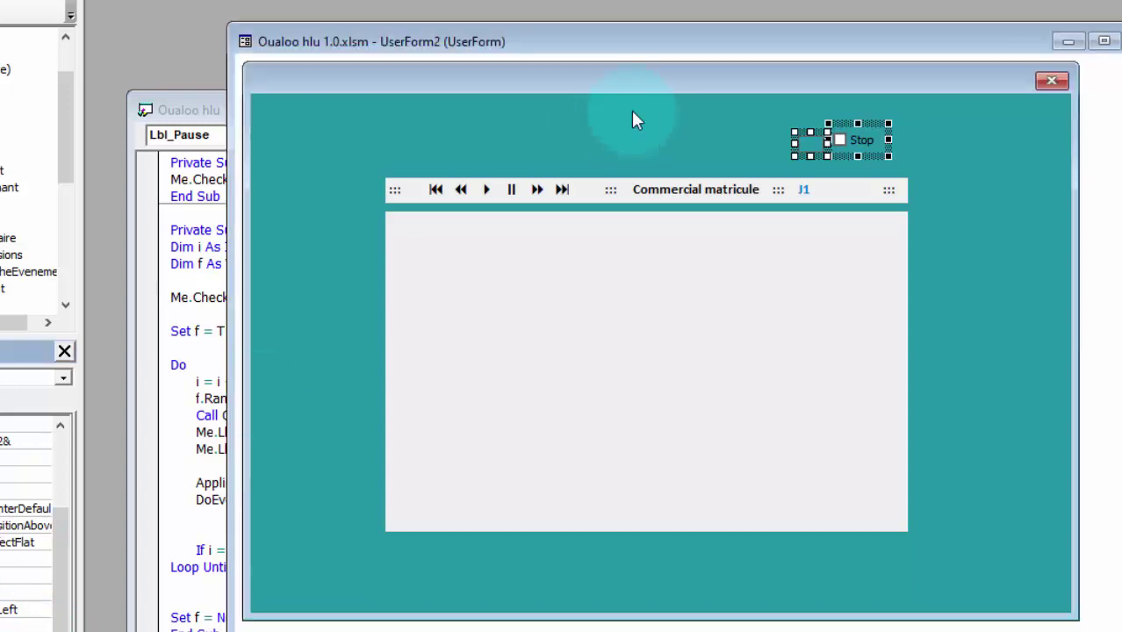
{"action": "left_click", "coordinate": [699, 155]}
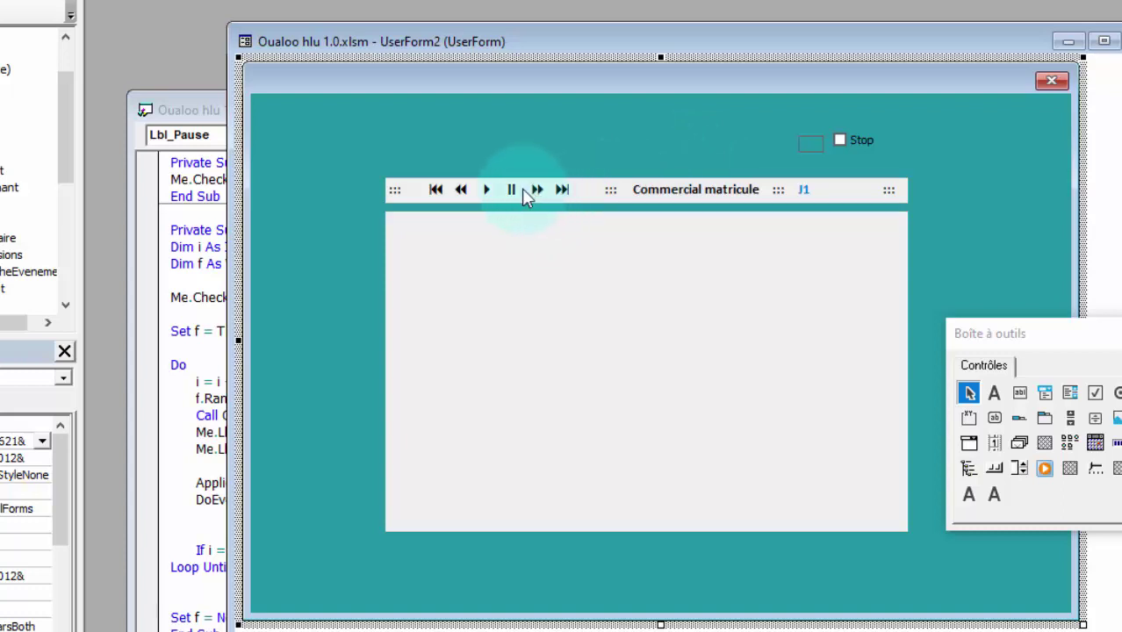
Step: Create Lbl_Précédent_Click from the rewind label and delete the extra blank lines above it
{"action": "left_click", "coordinate": [468, 193]}
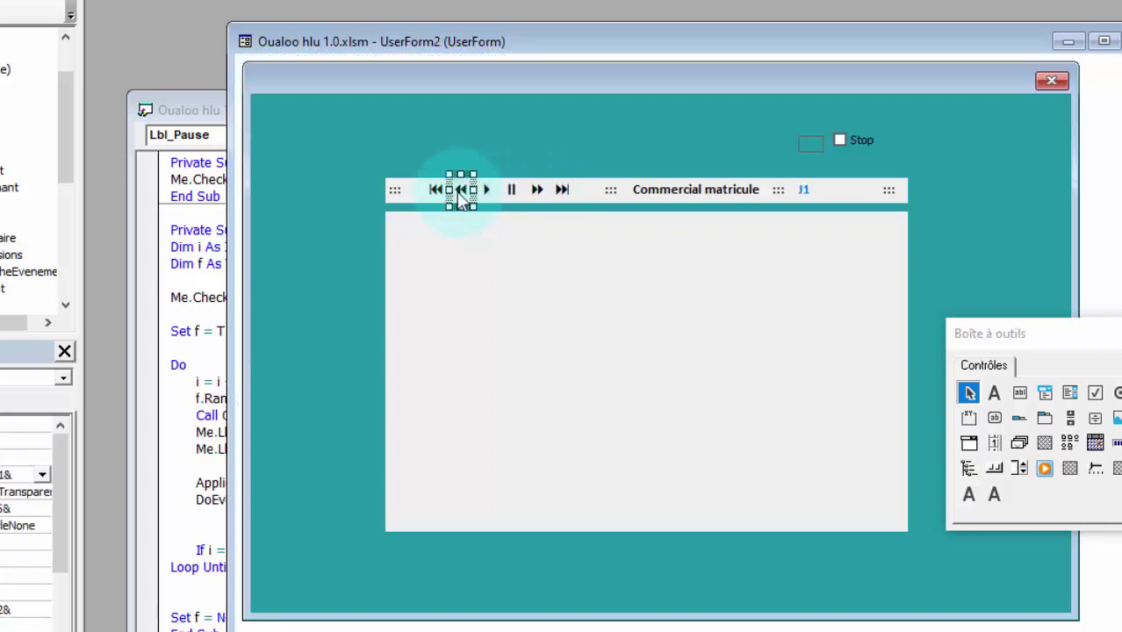
{"action": "double_click", "coordinate": [459, 191]}
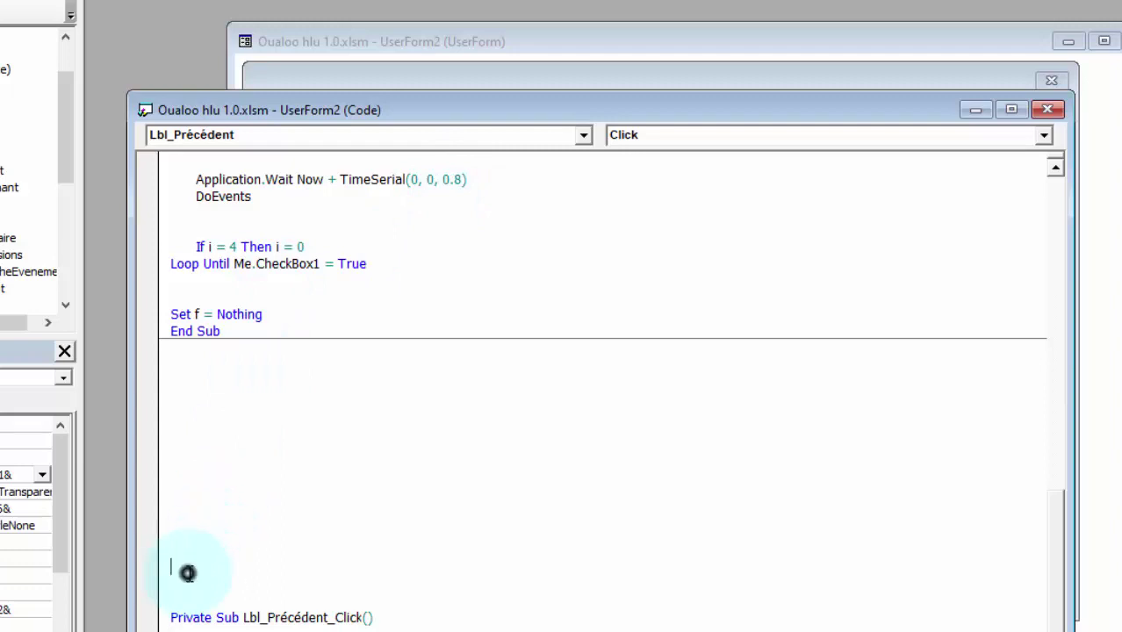
{"action": "left_click_drag", "start_coordinate": [182, 571], "coordinate": [187, 383]}
{"action": "key", "text": "Delete"}
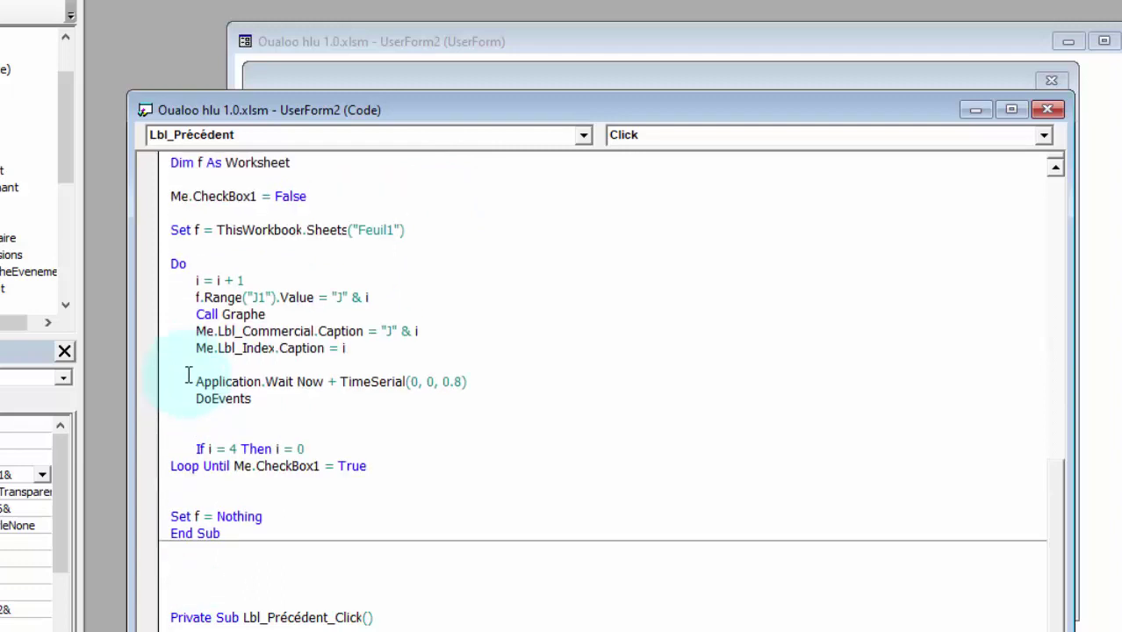
Step: Paste the i and f declarations, CheckBox1 tick and Set f to Feuil1 lines into Lbl_Précédent_Click
{"action": "scroll", "coordinate": [602, 391], "scroll_direction": "down", "scroll_amount": 2}
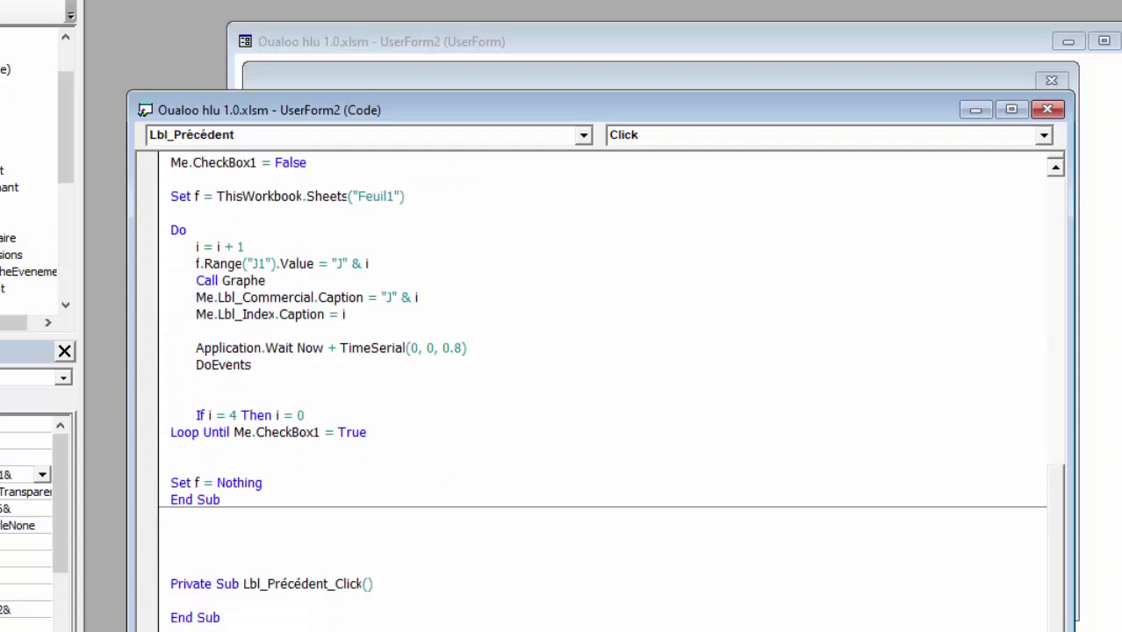
{"action": "scroll", "coordinate": [602, 392], "scroll_direction": "down", "scroll_amount": 1}
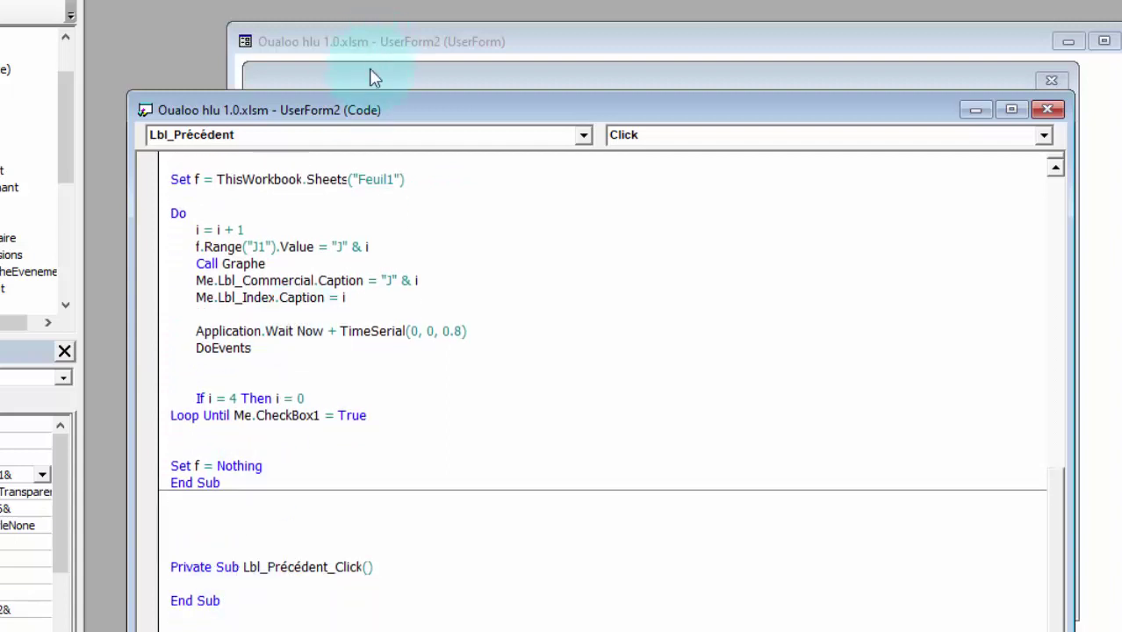
{"action": "left_click_drag", "start_coordinate": [358, 105], "coordinate": [363, 16]}
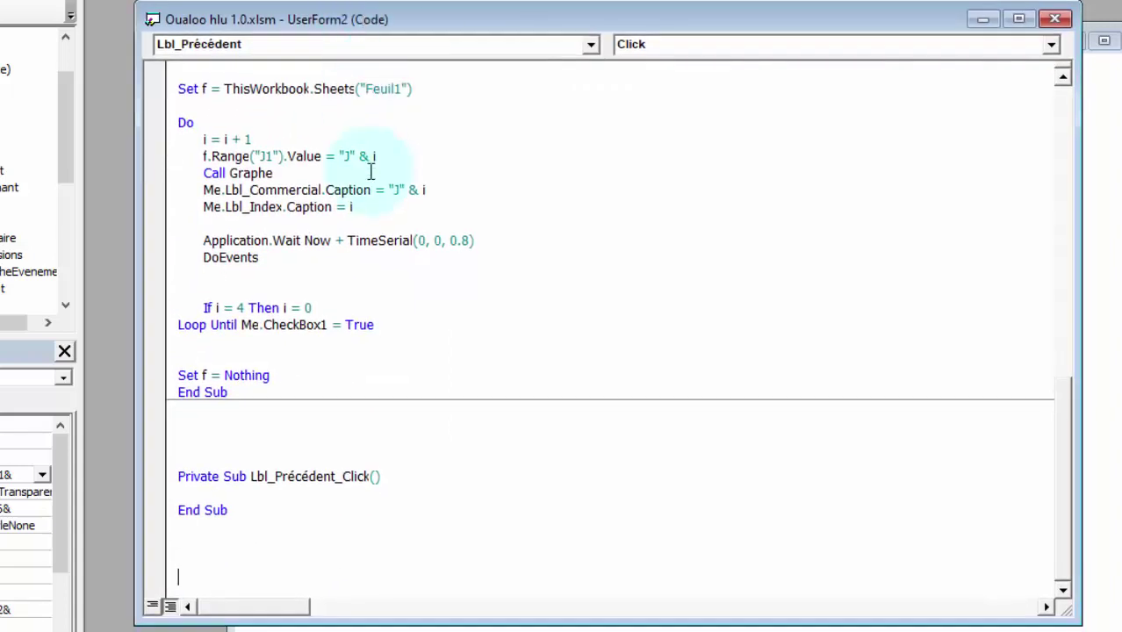
{"action": "scroll", "coordinate": [400, 198], "scroll_direction": "up", "scroll_amount": 4}
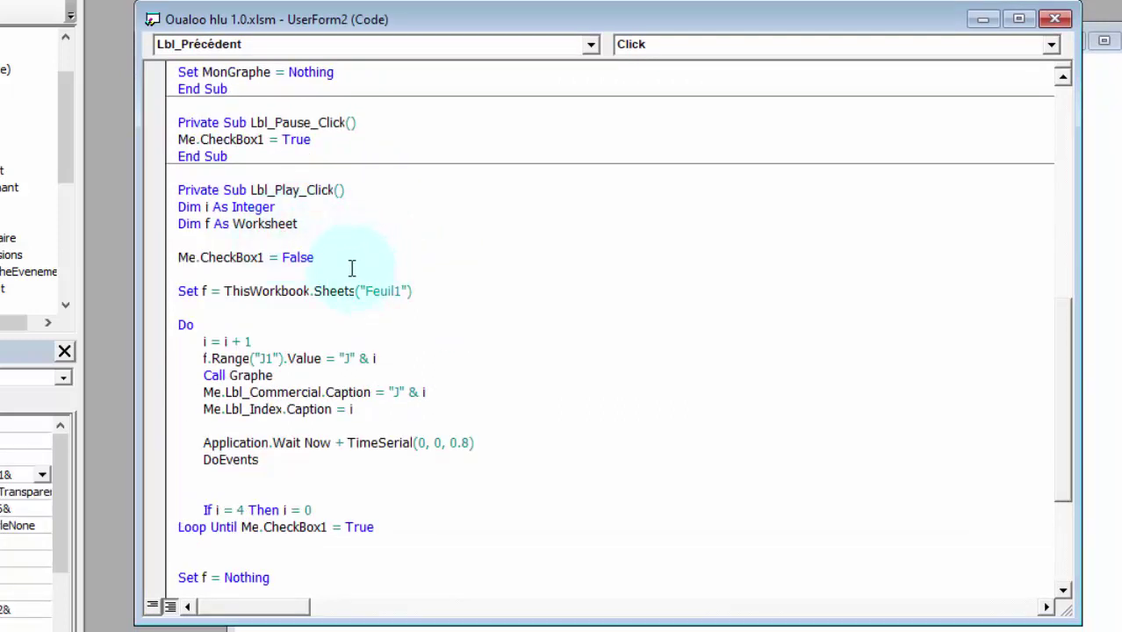
{"action": "left_click", "coordinate": [424, 287]}
{"action": "left_click_drag", "start_coordinate": [424, 287], "coordinate": [178, 189]}
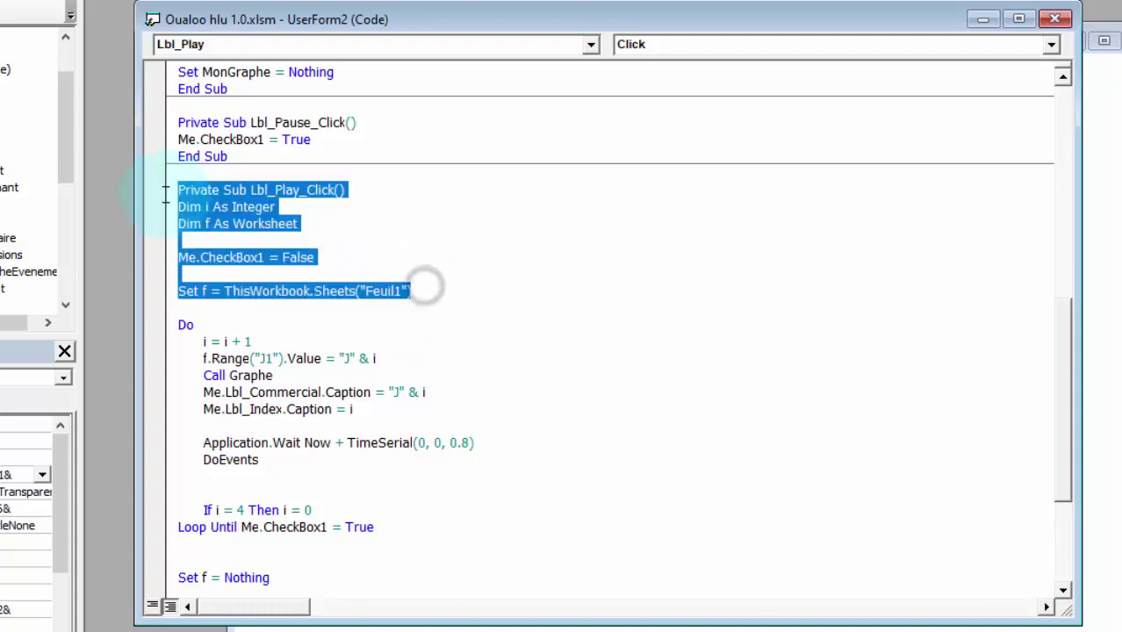
{"action": "scroll", "coordinate": [312, 163], "scroll_direction": "up", "scroll_amount": 6}
{"action": "scroll", "coordinate": [312, 162], "scroll_direction": "up", "scroll_amount": 4}
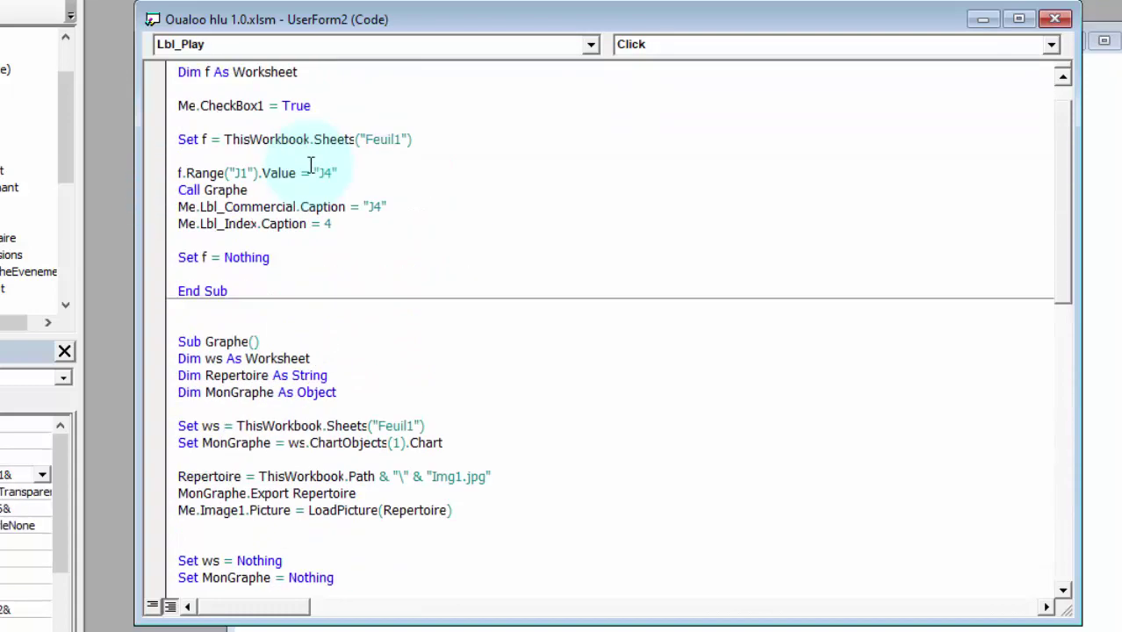
{"action": "scroll", "coordinate": [311, 164], "scroll_direction": "up", "scroll_amount": 1}
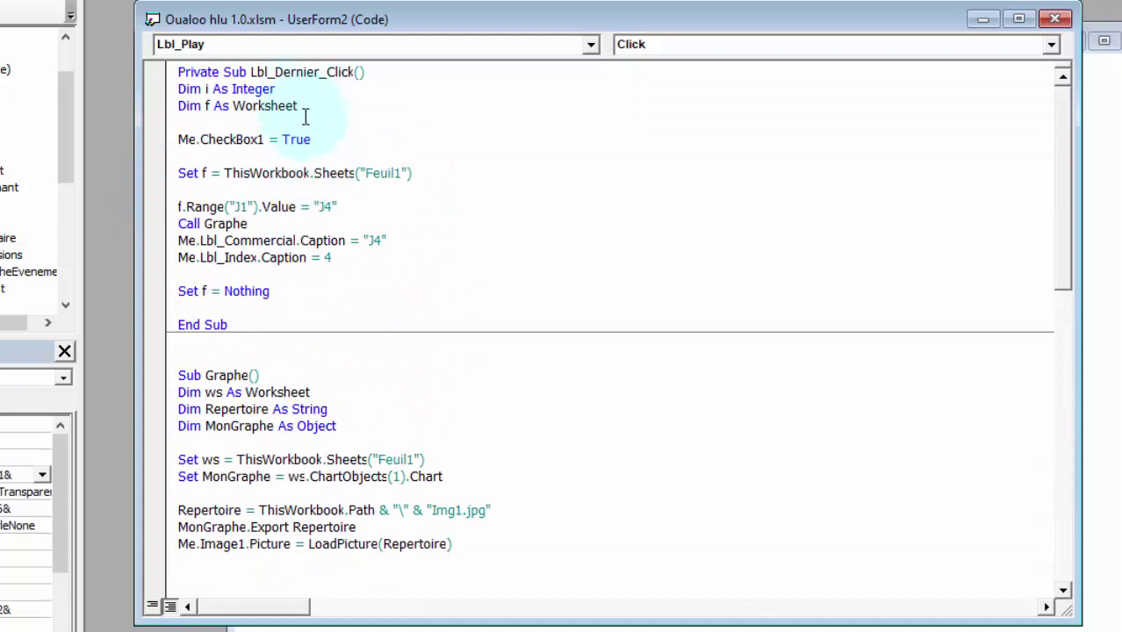
{"action": "left_click", "coordinate": [416, 168]}
{"action": "left_click_drag", "start_coordinate": [416, 169], "coordinate": [175, 88]}
{"action": "key", "text": "ctrl+c"}
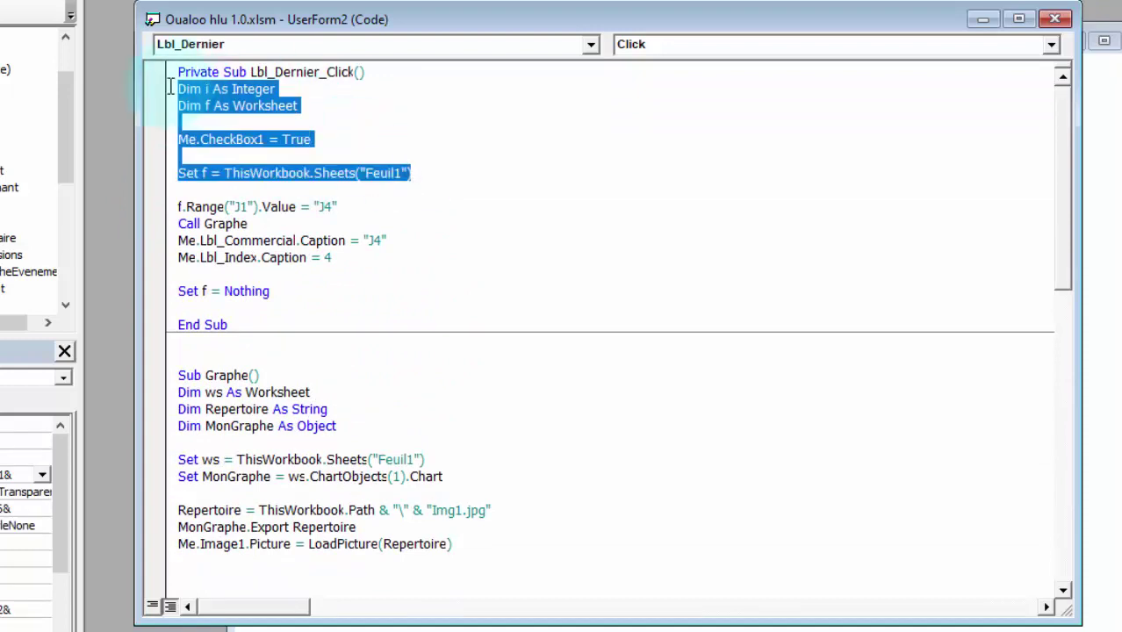
{"action": "scroll", "coordinate": [345, 412], "scroll_direction": "down", "scroll_amount": 10}
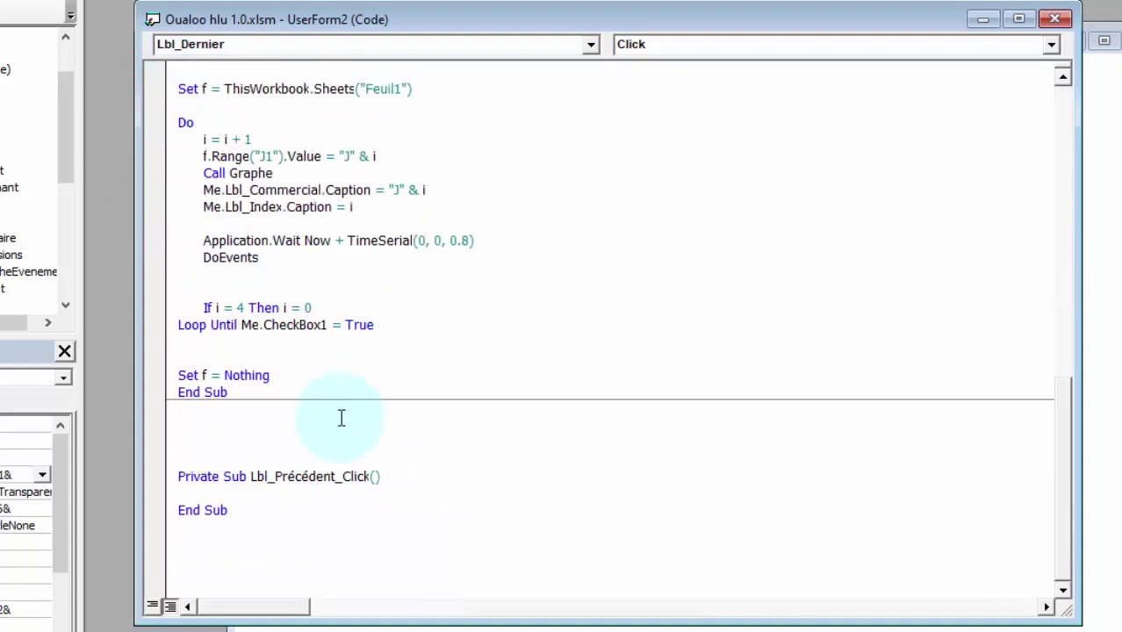
{"action": "left_click", "coordinate": [249, 493]}
{"action": "key", "text": "ctrl+v"}
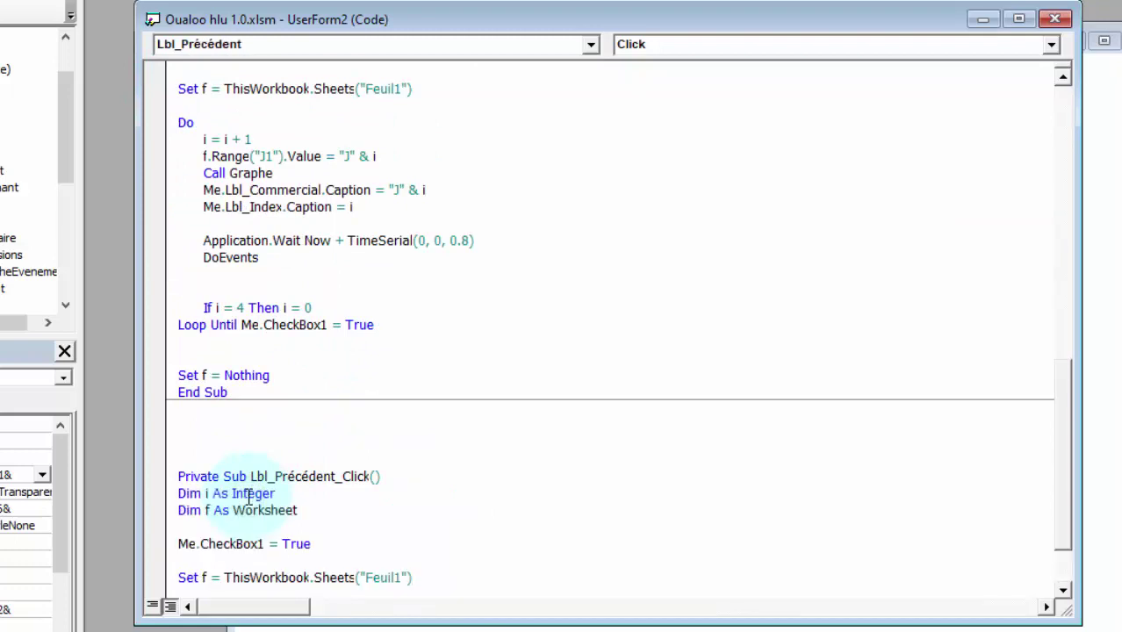
Step: Add Set f = Nothing below the Set f line, then scroll up to review Lbl_Play_Click
{"action": "scroll", "coordinate": [300, 529], "scroll_direction": "down", "scroll_amount": 2}
{"action": "left_click", "coordinate": [235, 524]}
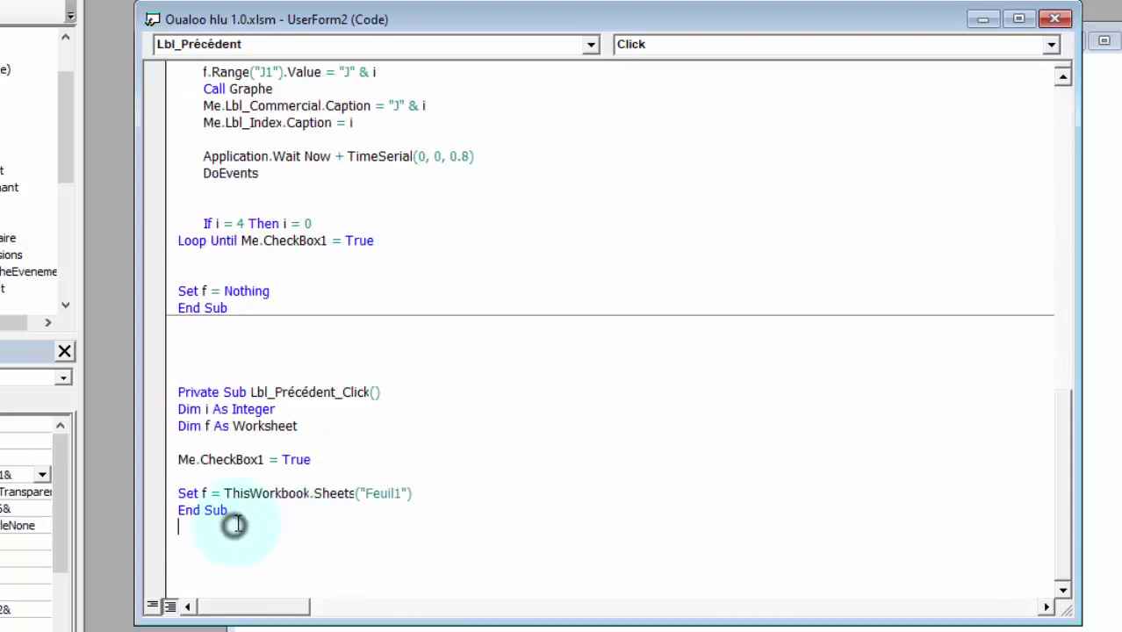
{"action": "left_click", "coordinate": [250, 494]}
{"action": "left_click", "coordinate": [429, 497]}
{"action": "key", "text": "Return"}
{"action": "key", "text": "Return"}
{"action": "key", "text": "Return"}
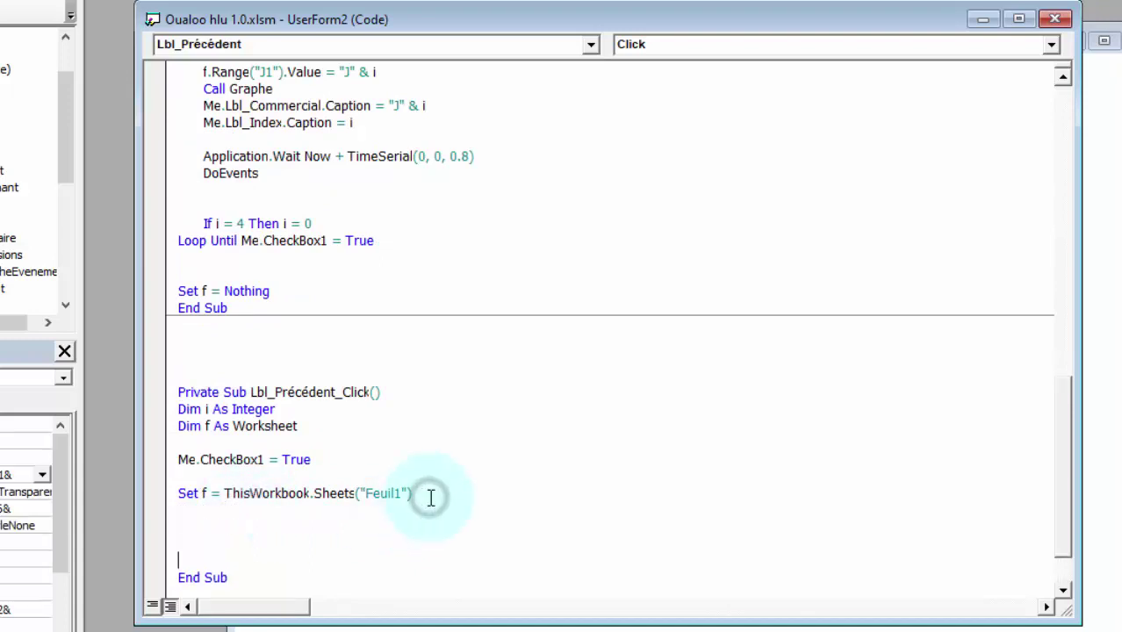
{"action": "key", "text": "Return"}
{"action": "type", "text": "set "}
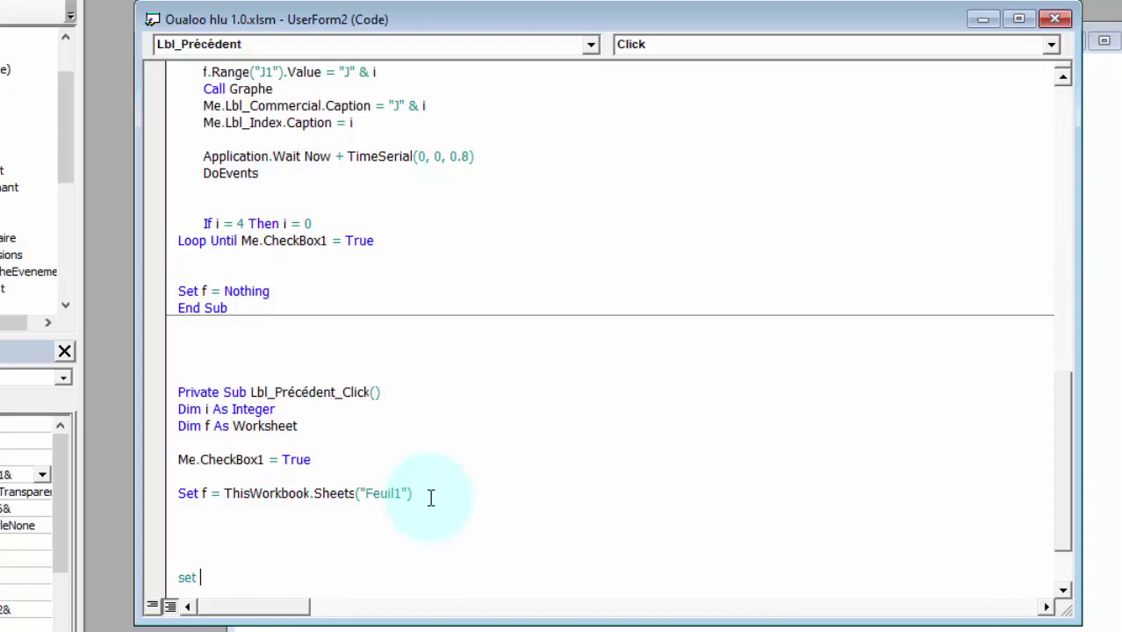
{"action": "type", "text": "f"}
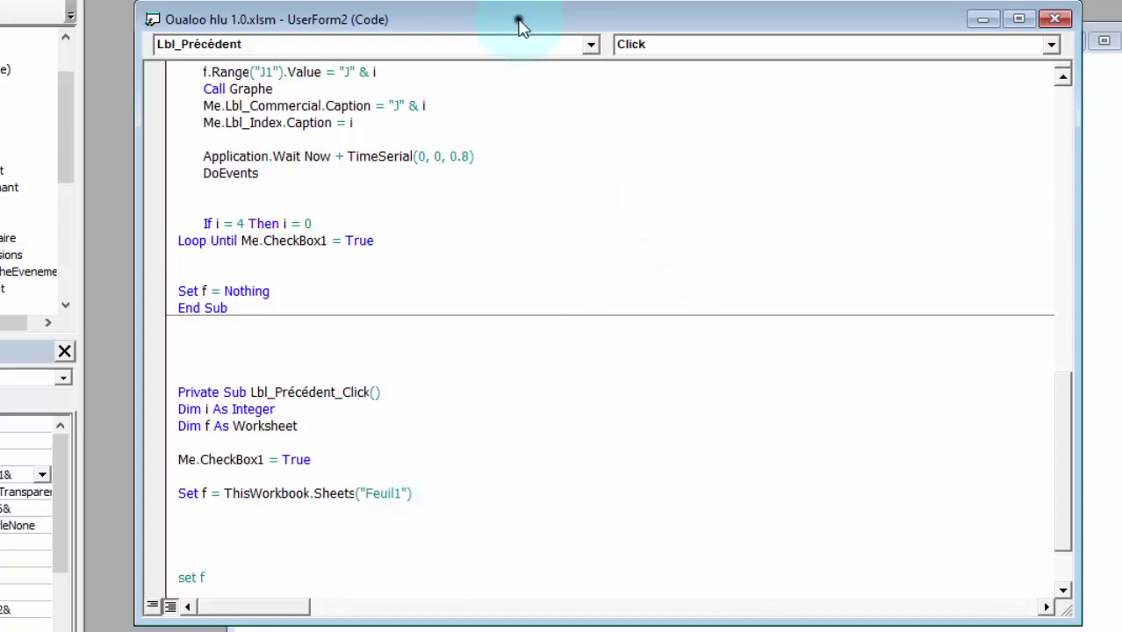
{"action": "left_click_drag", "start_coordinate": [516, 19], "coordinate": [506, 1]}
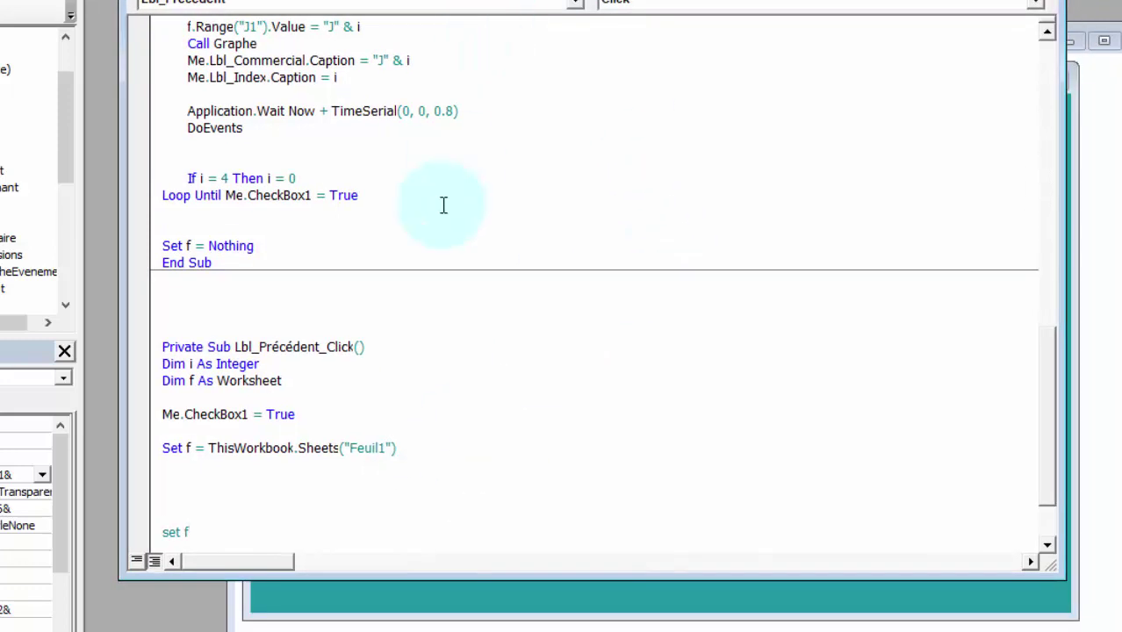
{"action": "type", "text": "=nothin"}
{"action": "type", "text": "g"}
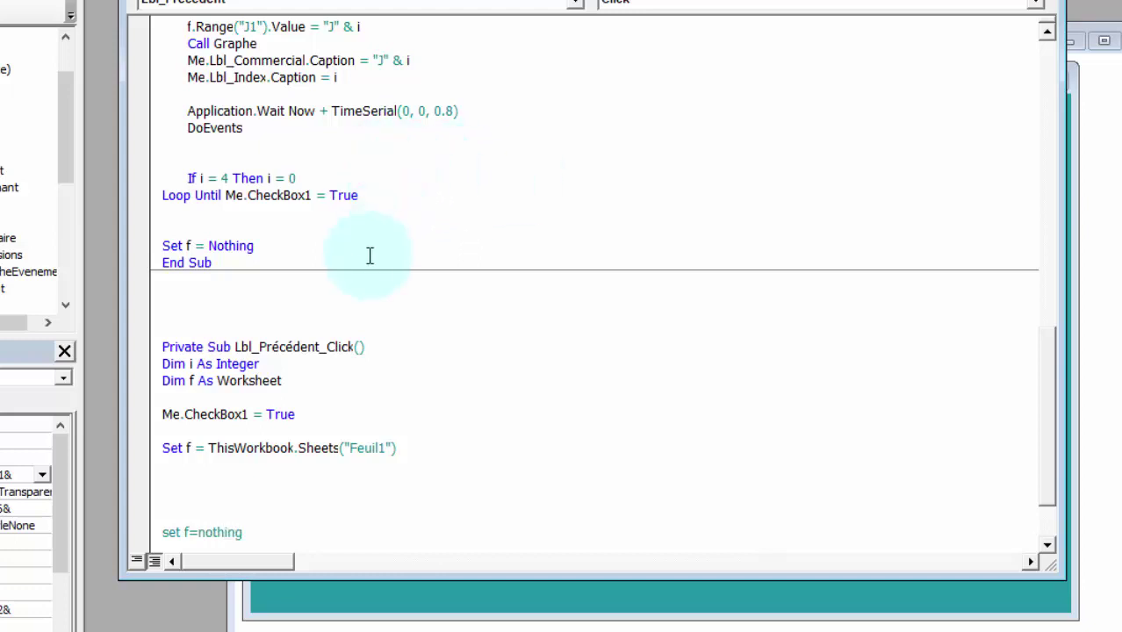
{"action": "left_click", "coordinate": [184, 481]}
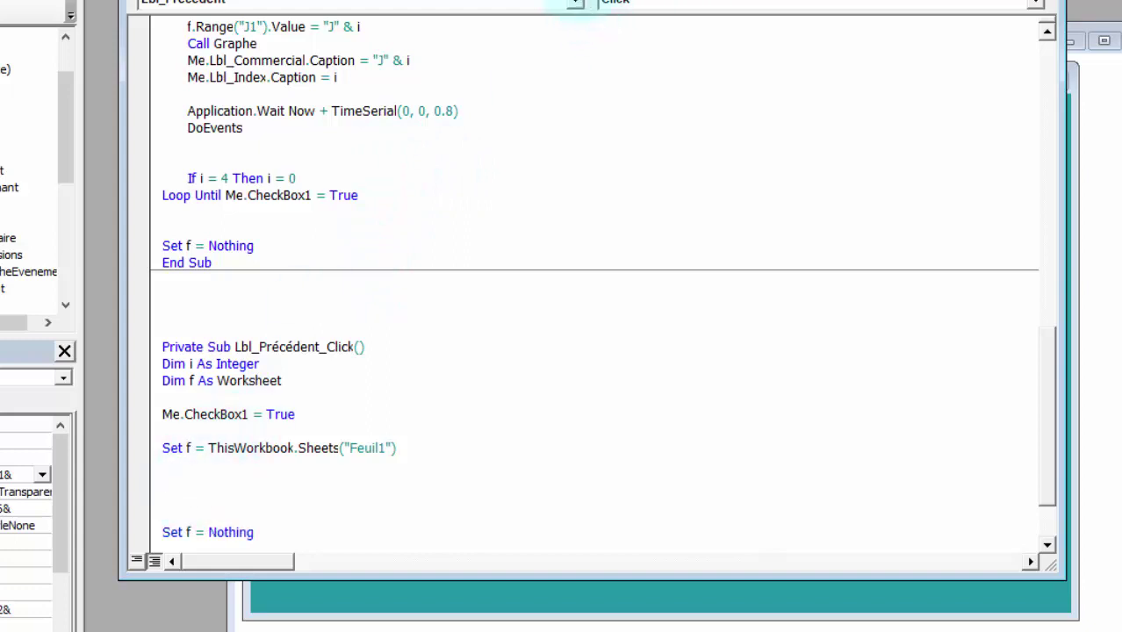
{"action": "left_click_drag", "start_coordinate": [580, 7], "coordinate": [572, 64]}
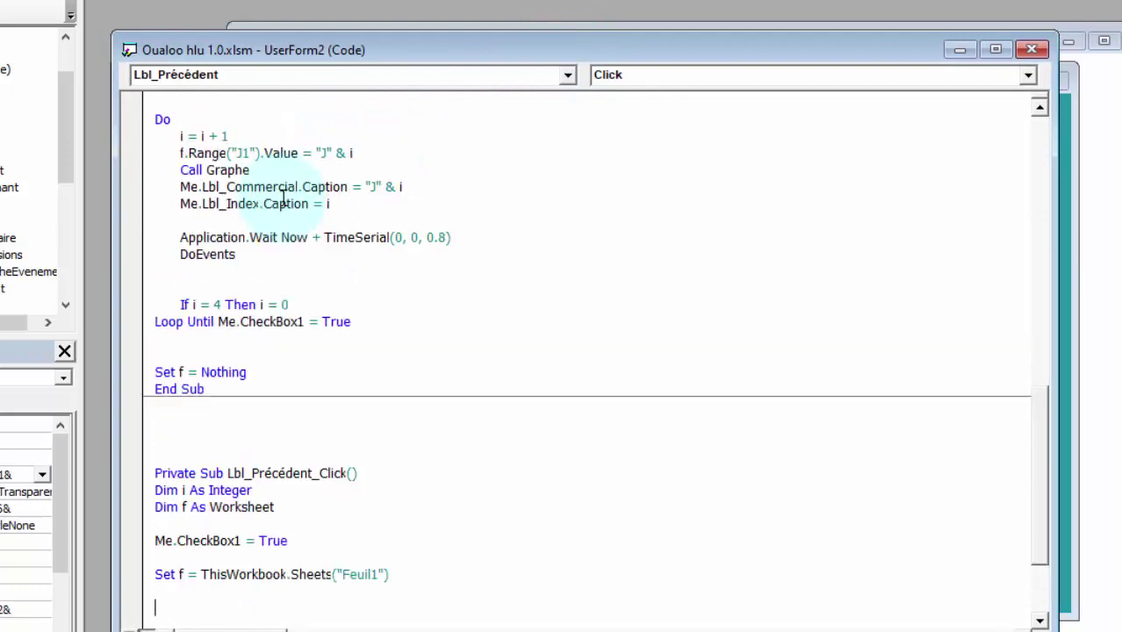
{"action": "scroll", "coordinate": [283, 201], "scroll_direction": "up", "scroll_amount": 2}
{"action": "scroll", "coordinate": [282, 195], "scroll_direction": "up", "scroll_amount": 1}
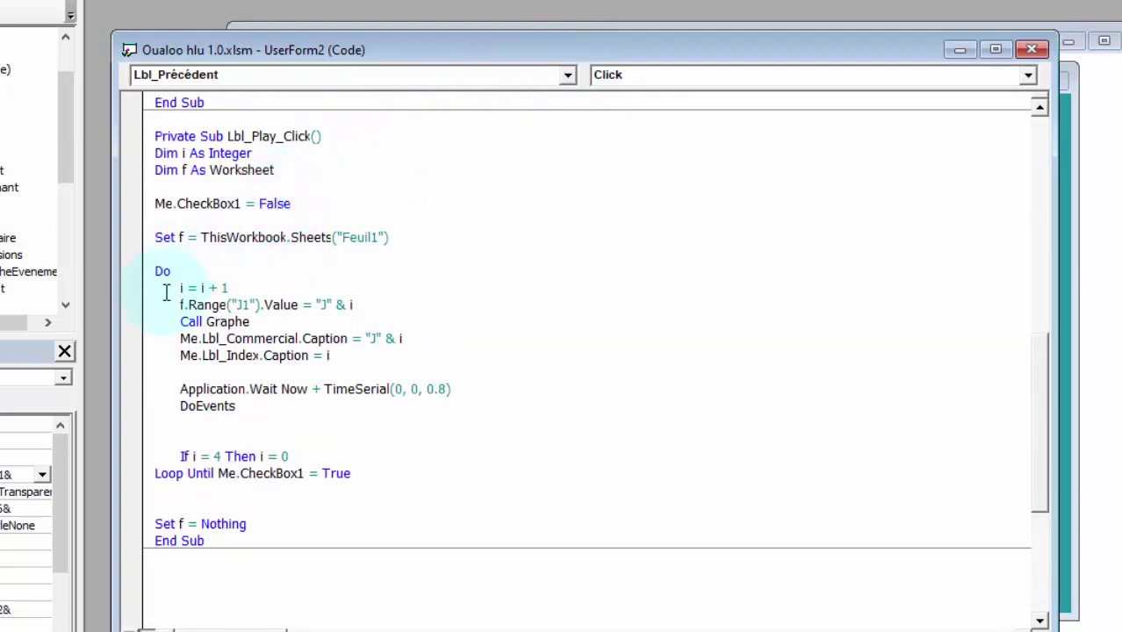
{"action": "scroll", "coordinate": [308, 351], "scroll_direction": "down", "scroll_amount": 6}
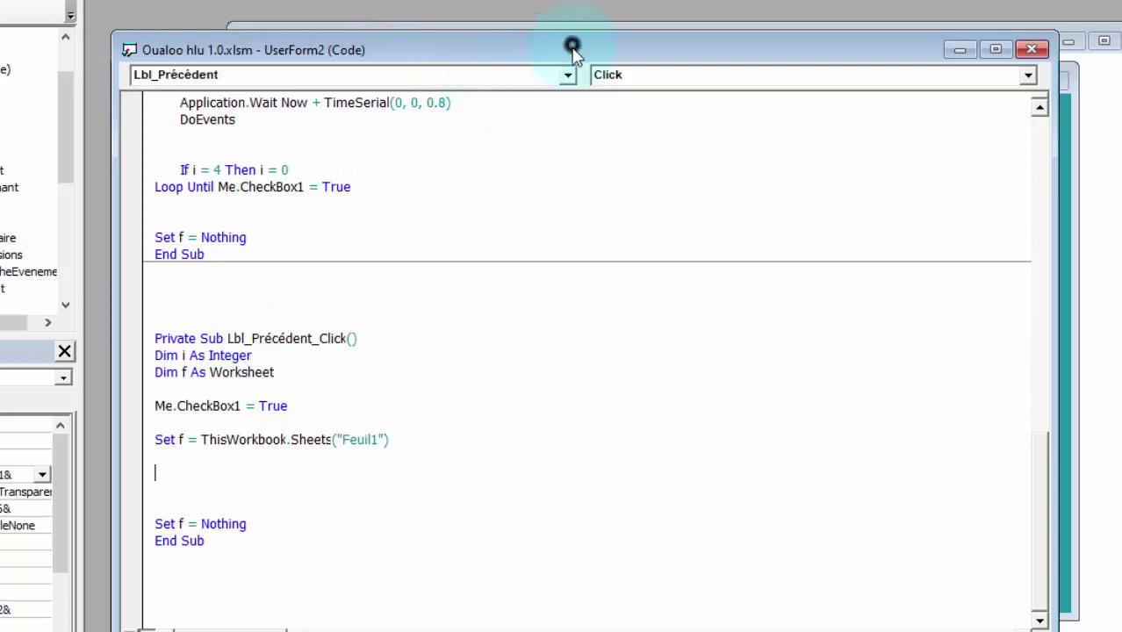
{"action": "left_click_drag", "start_coordinate": [570, 50], "coordinate": [551, 188]}
{"action": "left_click", "coordinate": [731, 123]}
{"action": "left_click_drag", "start_coordinate": [791, 141], "coordinate": [846, 140]}
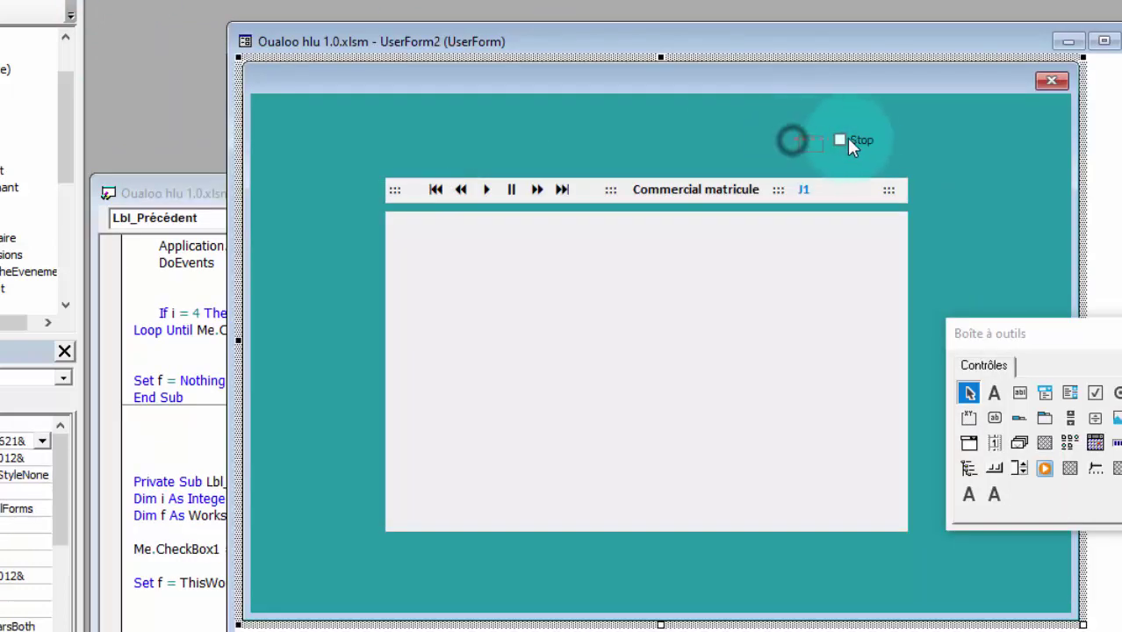
{"action": "left_click_drag", "start_coordinate": [57, 511], "coordinate": [60, 562]}
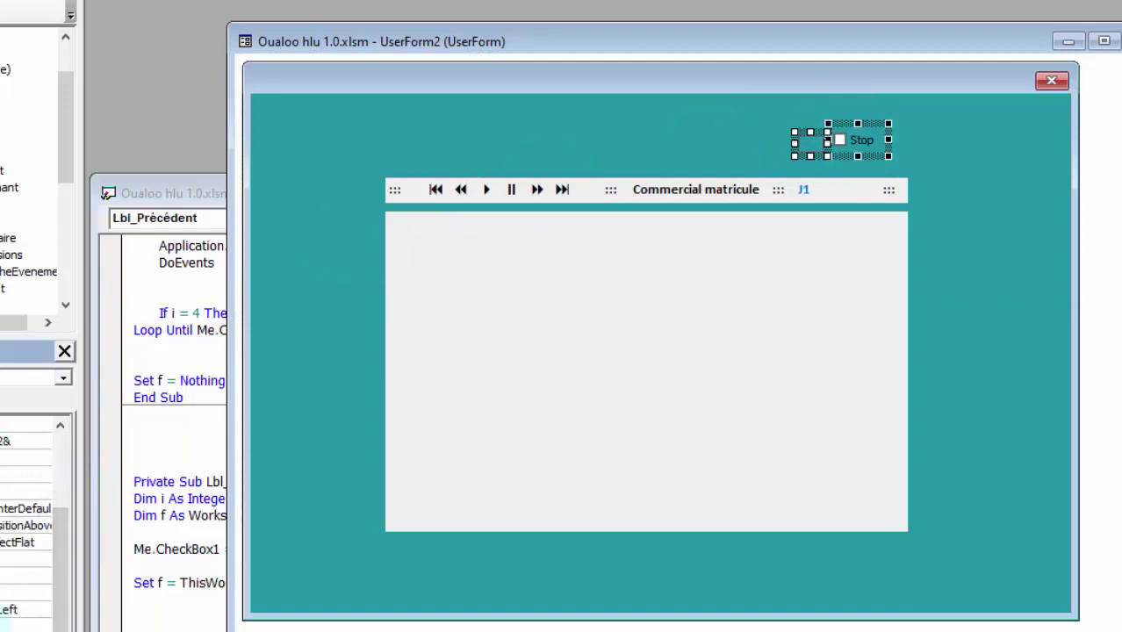
{"action": "left_click", "coordinate": [257, 144]}
{"action": "key", "text": "F5"}
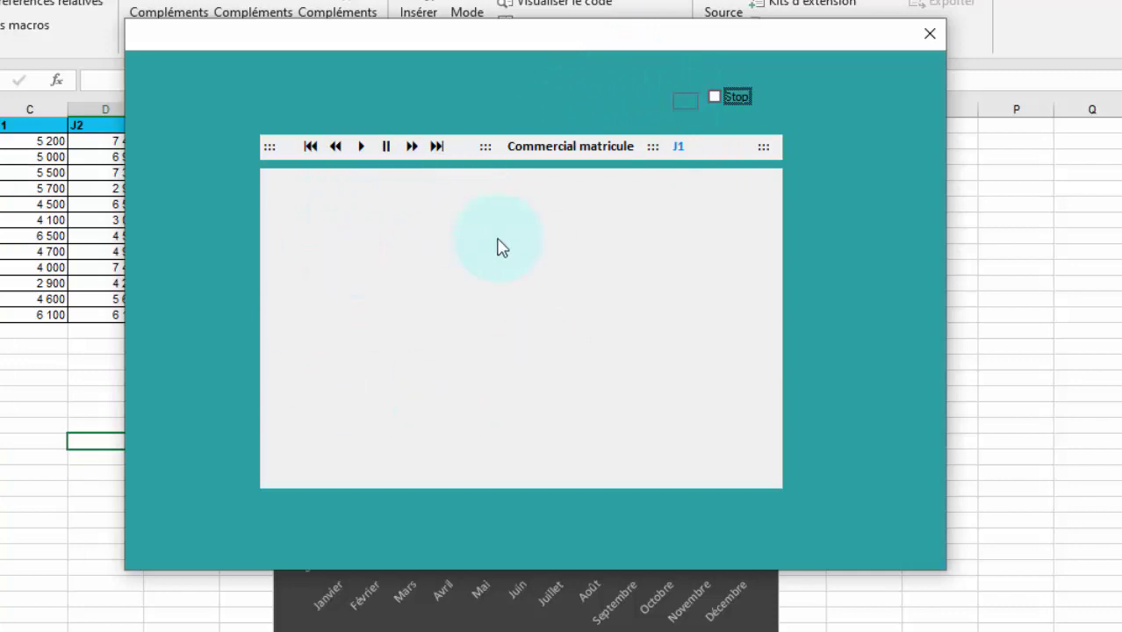
{"action": "left_click", "coordinate": [929, 35]}
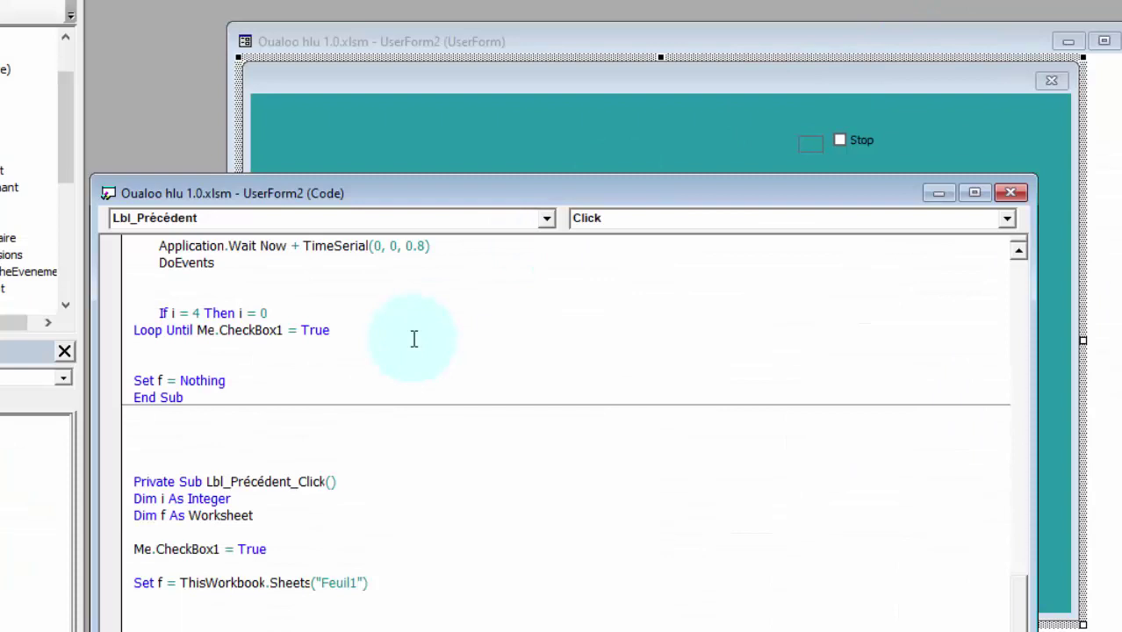
Step: Write If Me.Lbl_Index.Caption = "" Then with the comment 'positionnons nous au premier enregistrement
{"action": "type", "text": "if m"}
{"action": "type", "text": "e.lbl"}
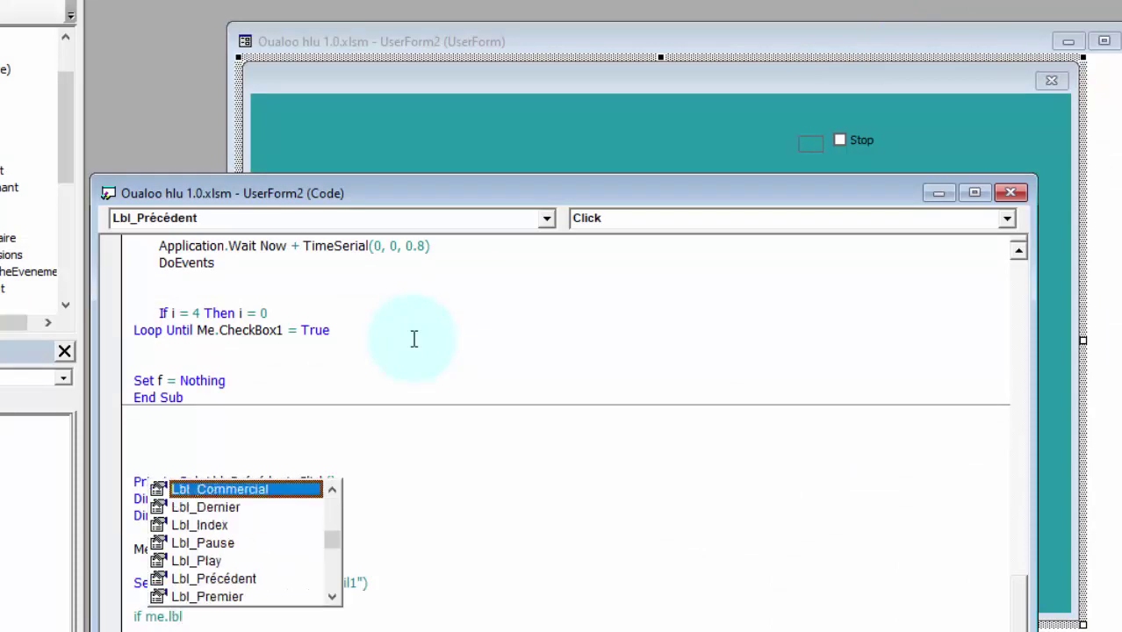
{"action": "key", "text": "Down"}
{"action": "key", "text": "Down"}
{"action": "key", "text": "Tab"}
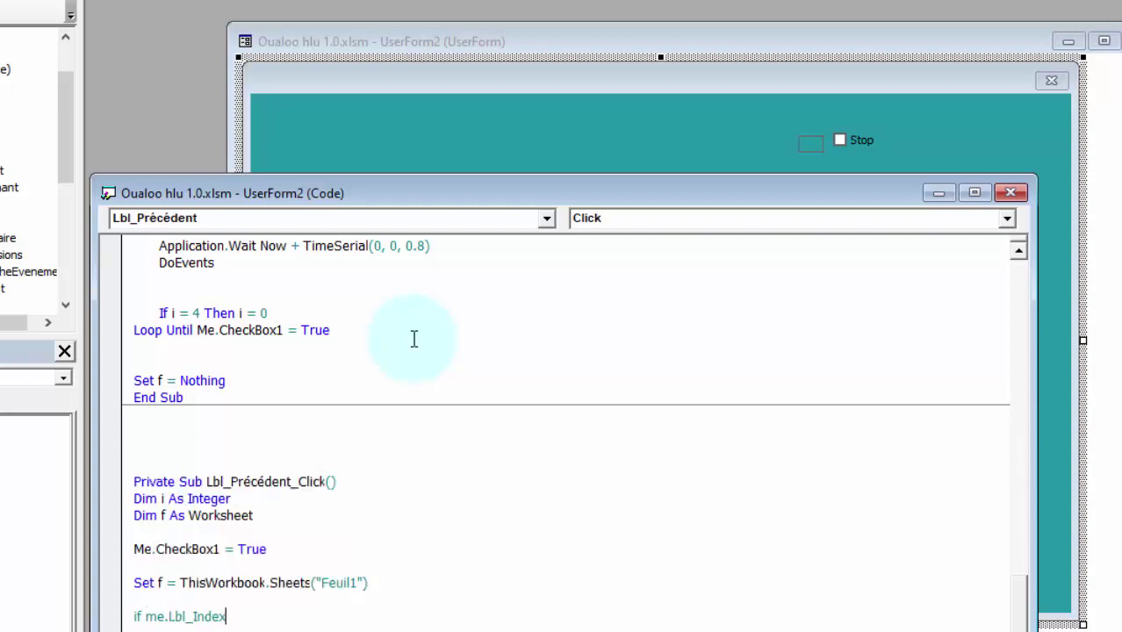
{"action": "type", "text": ".Caption="}
{"action": "type", "text": "\"\""}
{"action": "type", "text": " then "}
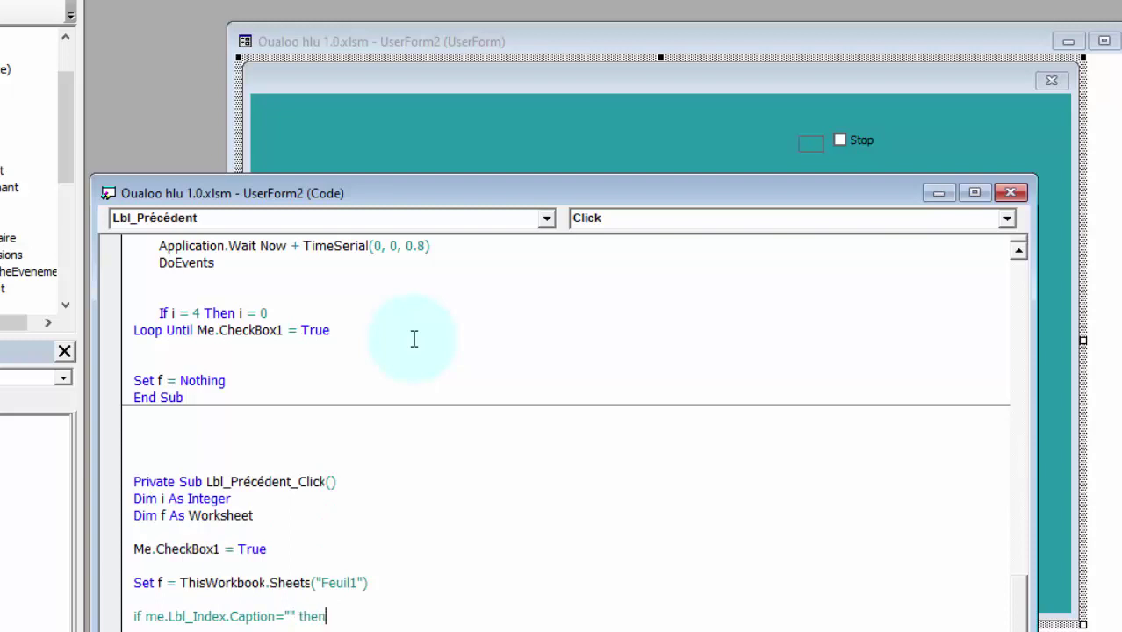
{"action": "type", "text": " '"}
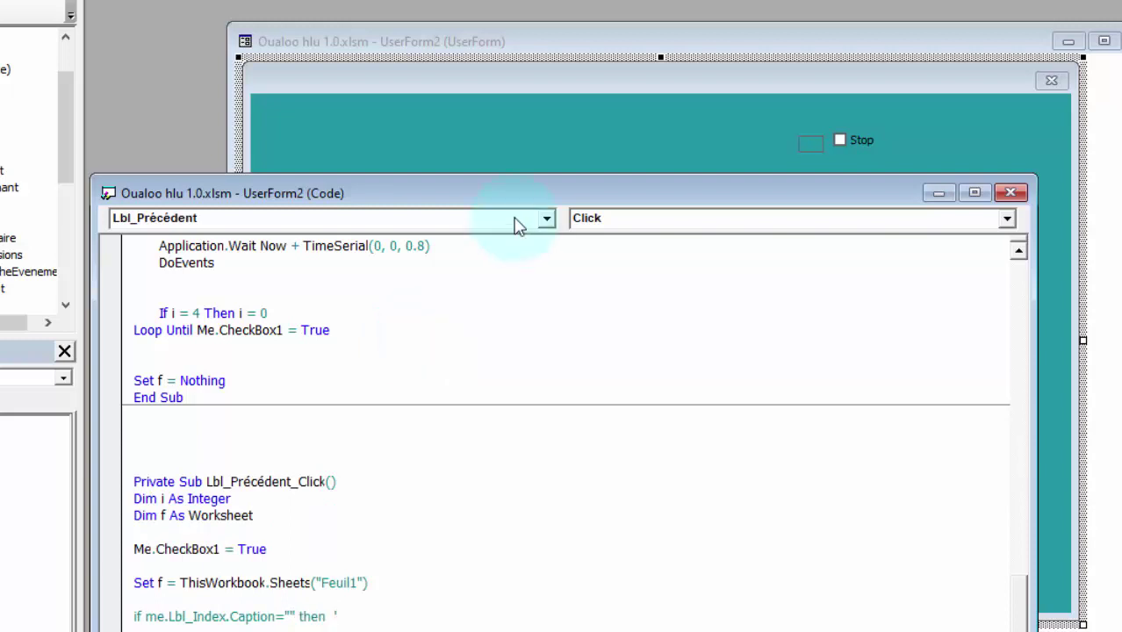
{"action": "left_click_drag", "start_coordinate": [509, 193], "coordinate": [530, 63]}
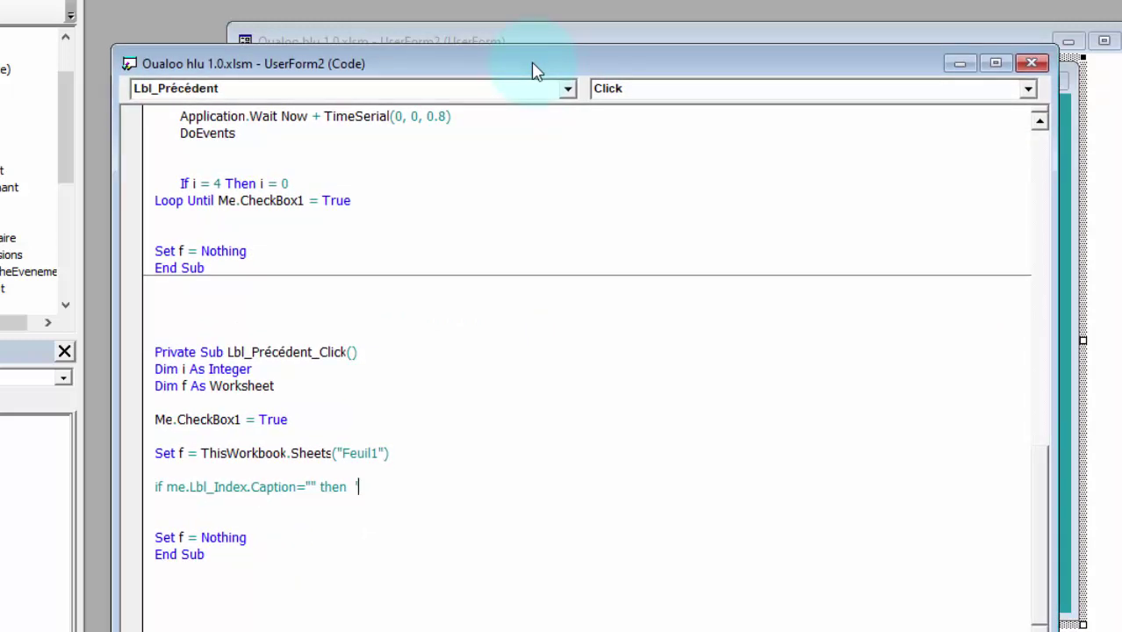
{"action": "type", "text": "positionnons"}
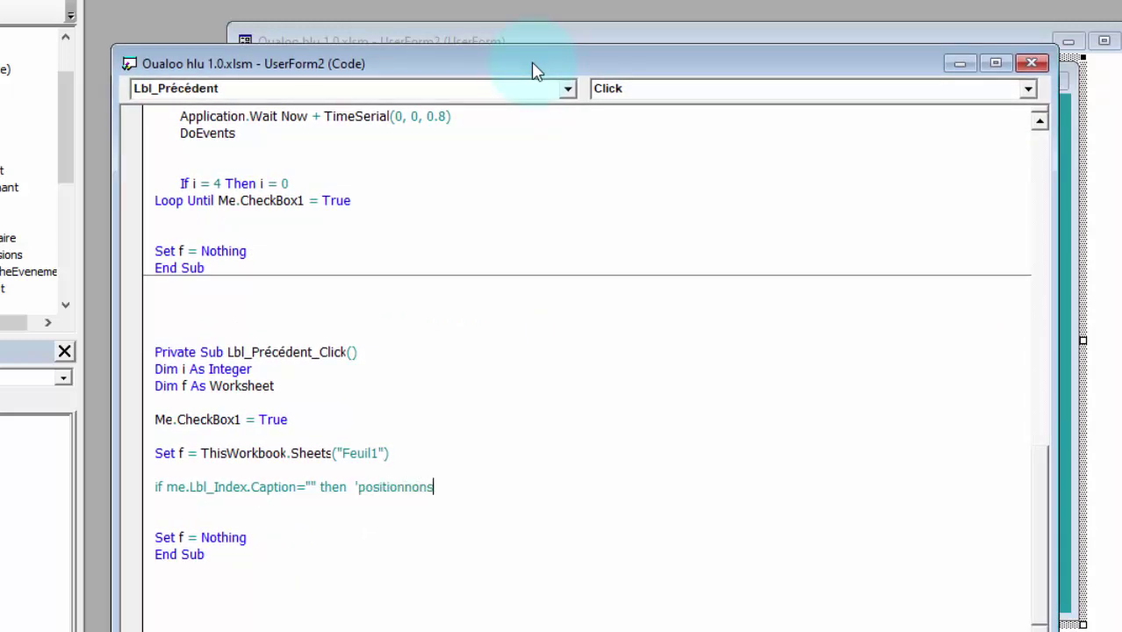
{"action": "type", "text": " nous au p"}
{"action": "type", "text": "remier enre"}
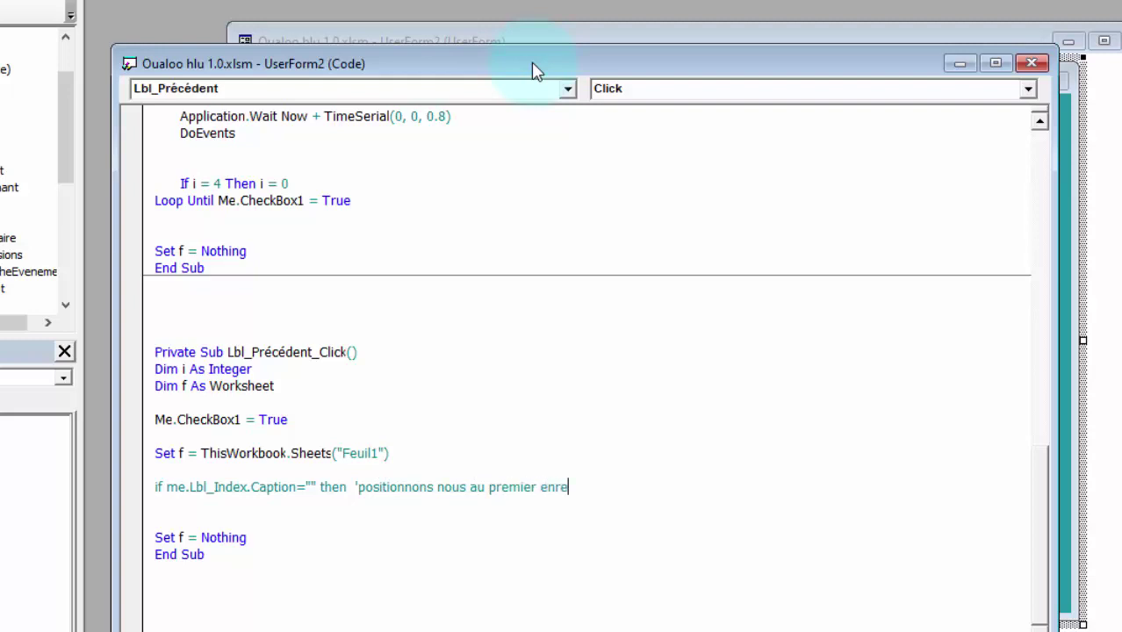
{"action": "type", "text": "gistrement"}
Step: Close the block with End If and indent the empty line inside it
{"action": "left_click", "coordinate": [214, 514]}
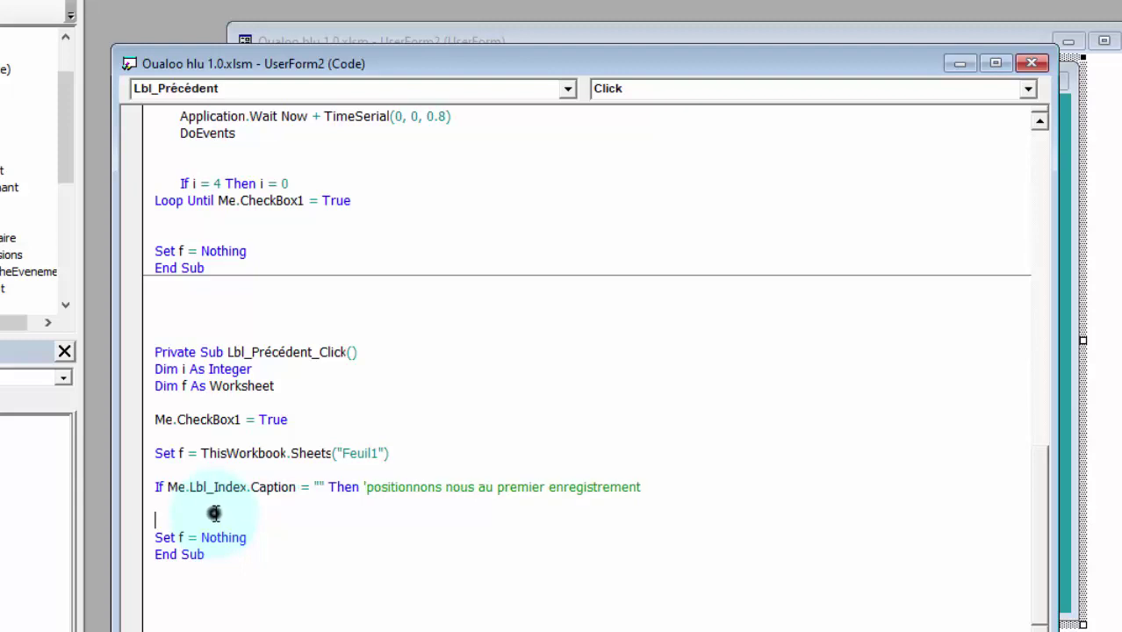
{"action": "type", "text": "'"}
{"action": "key", "text": "BackSpace"}
{"action": "key", "text": "Return"}
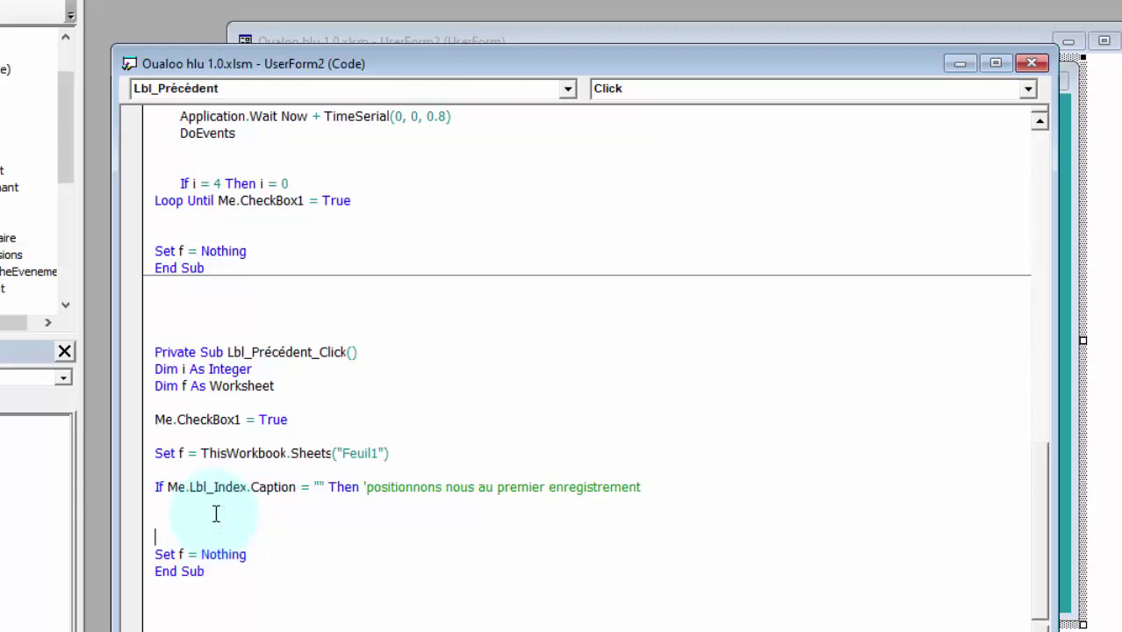
{"action": "key", "text": "Return"}
{"action": "key", "text": "Return"}
{"action": "key", "text": "Up"}
{"action": "type", "text": "end"}
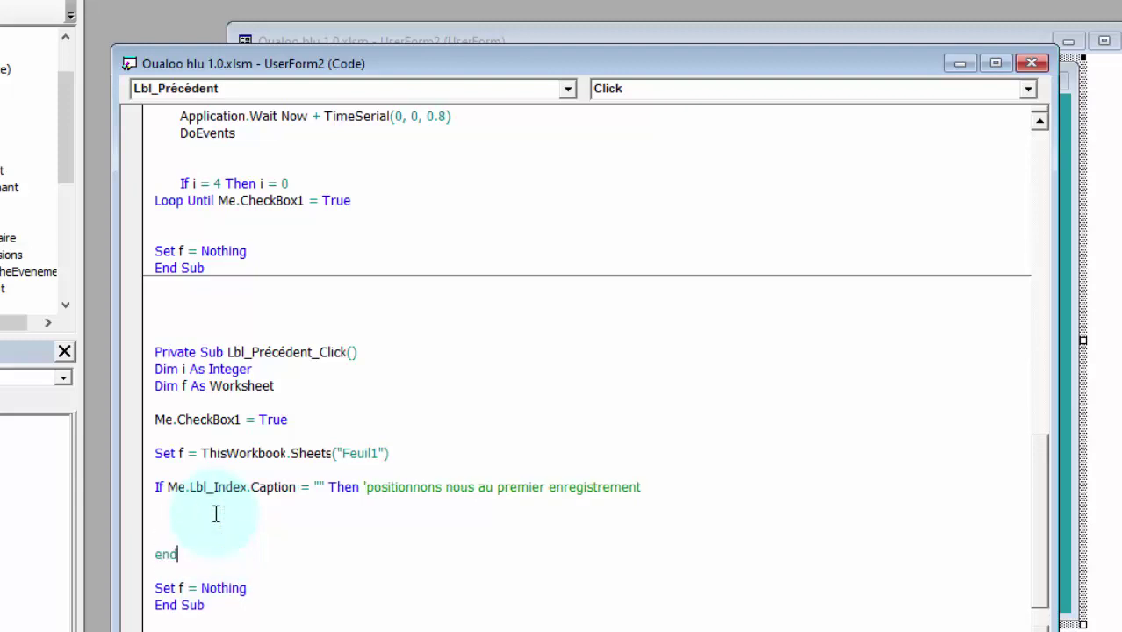
{"action": "type", "text": " if"}
{"action": "key", "text": "Up"}
{"action": "key", "text": "Up"}
{"action": "key", "text": "Tab"}
{"action": "key", "text": "Up"}
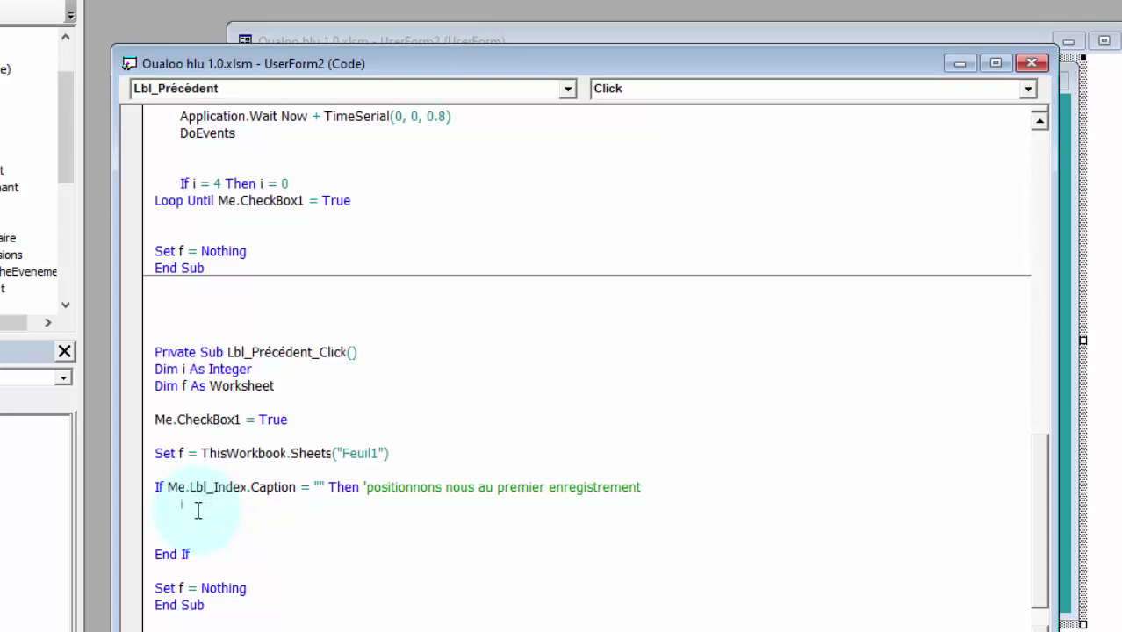
Step: In the empty-index branch, set f.Range("J1").Value to "J1" and delete the i = 1 line
{"action": "type", "text": "=1"}
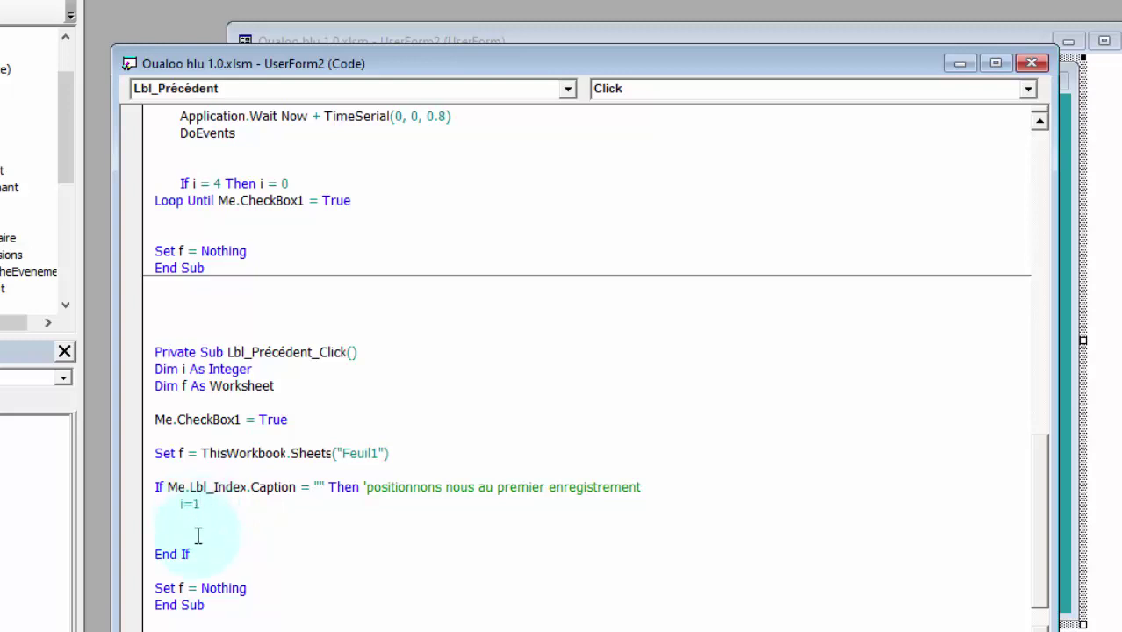
{"action": "left_click", "coordinate": [196, 534]}
{"action": "left_click", "coordinate": [199, 533]}
{"action": "left_click", "coordinate": [200, 527]}
{"action": "type", "text": "f.ra"}
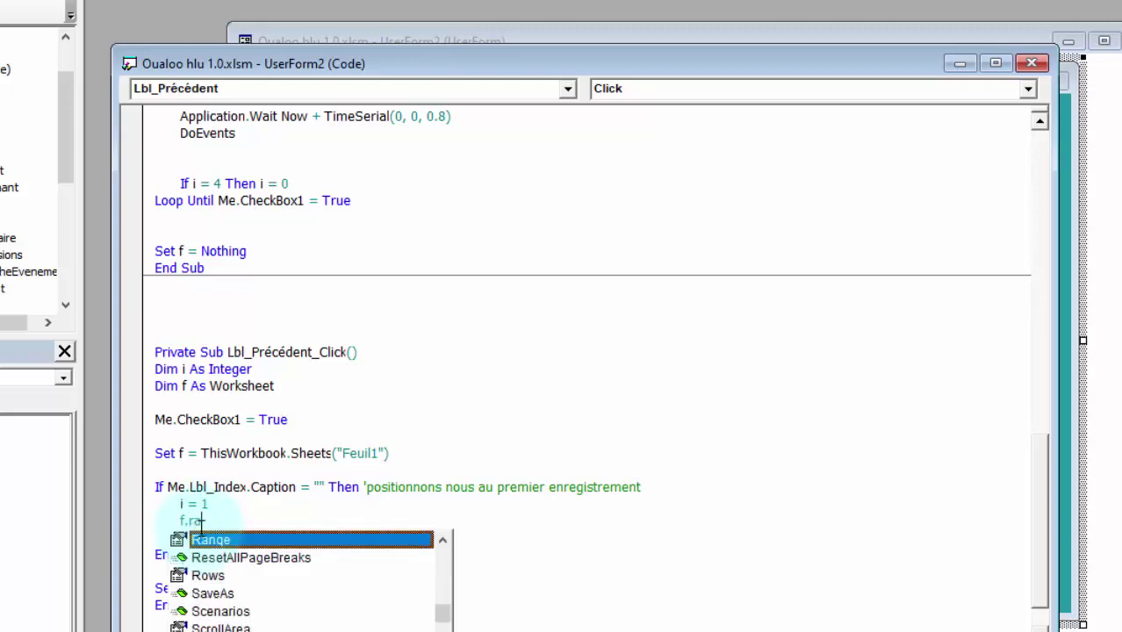
{"action": "key", "text": "Tab"}
{"action": "type", "text": "(\""}
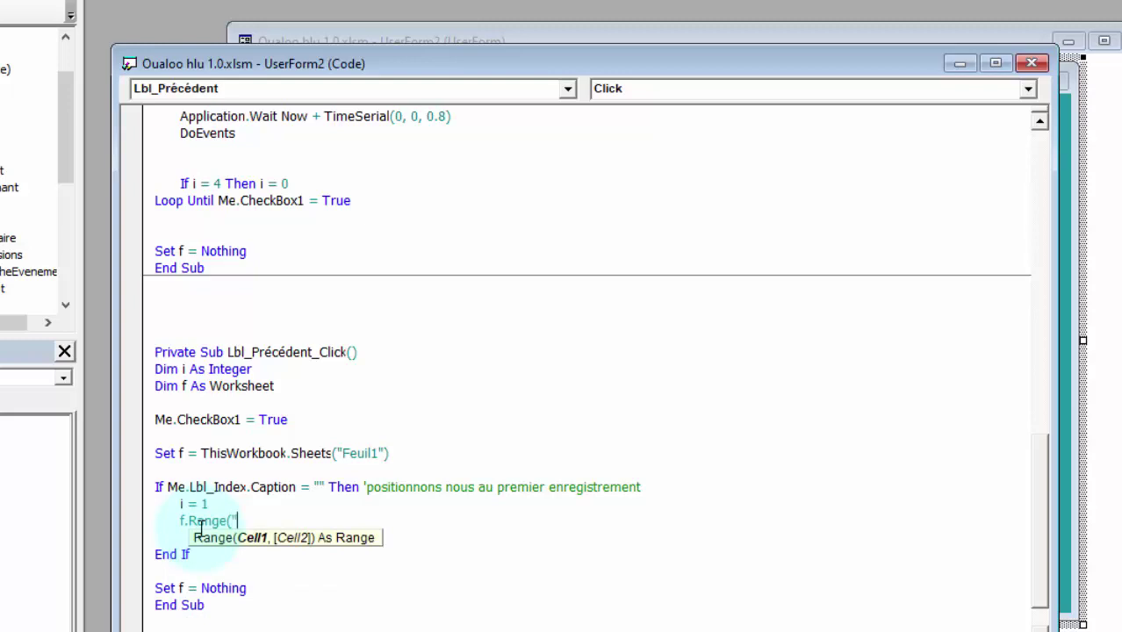
{"action": "type", "text": "J1"}
{"action": "type", "text": "\").v"}
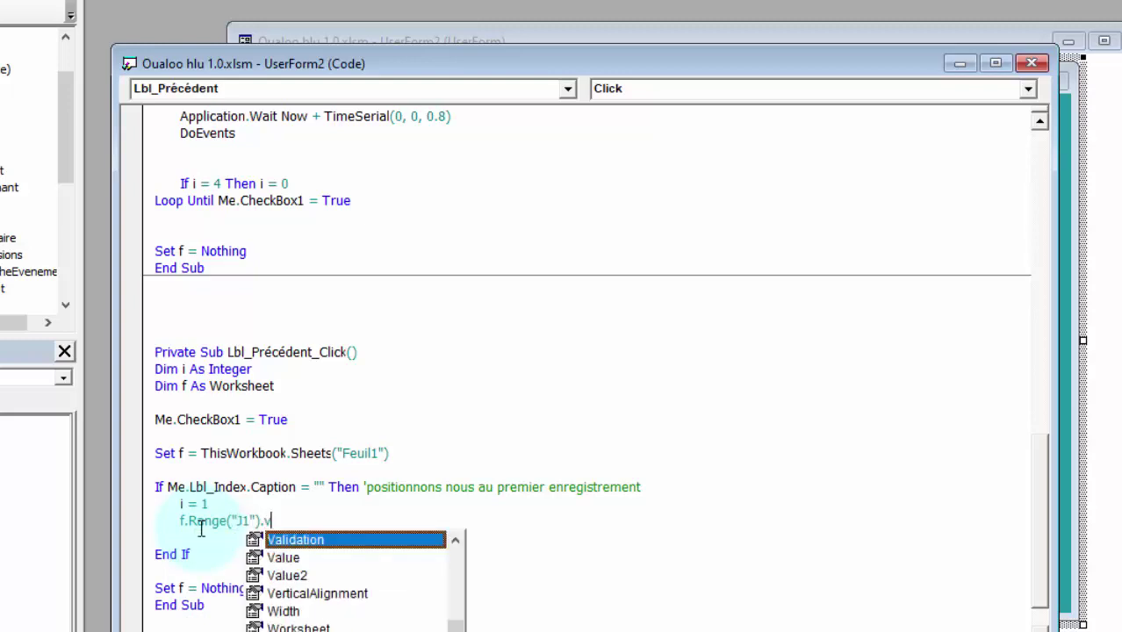
{"action": "type", "text": "alue"}
{"action": "key", "text": "Tab"}
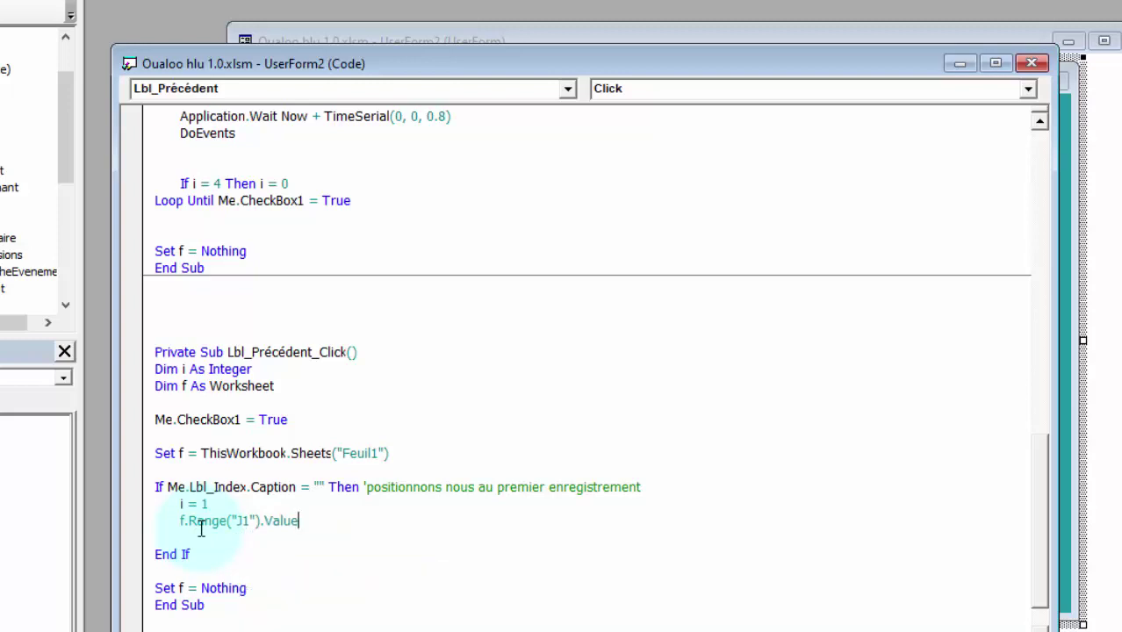
{"action": "type", "text": "="}
{"action": "type", "text": "J\""}
{"action": "type", "text": "1"}
{"action": "left_click_drag", "start_coordinate": [219, 502], "coordinate": [157, 503]}
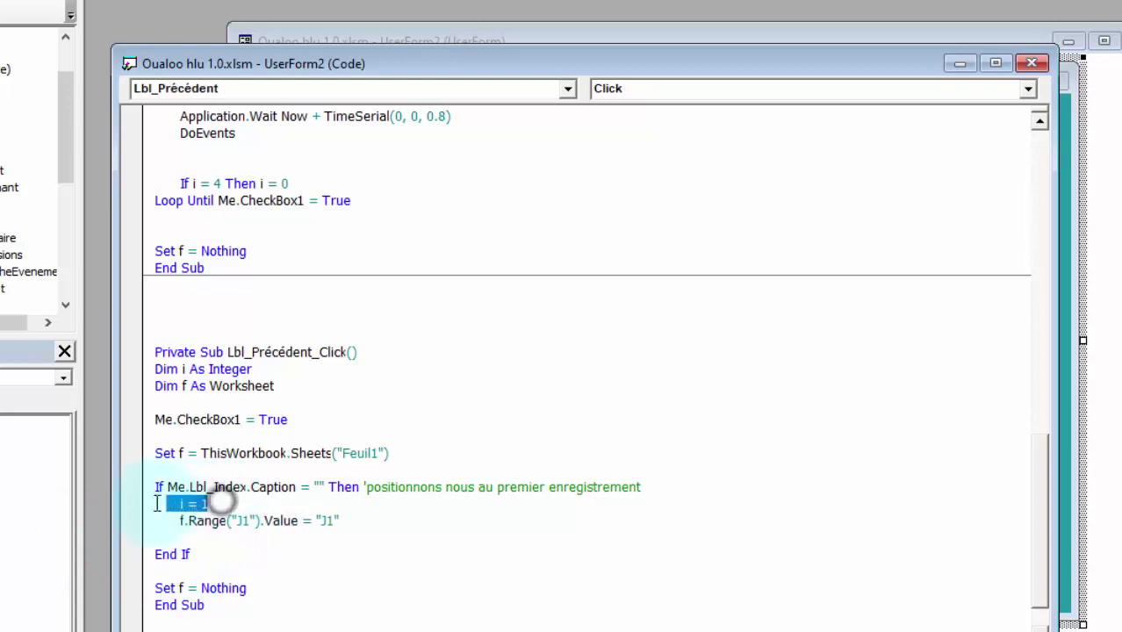
{"action": "key", "text": "Delete"}
{"action": "key", "text": "Delete"}
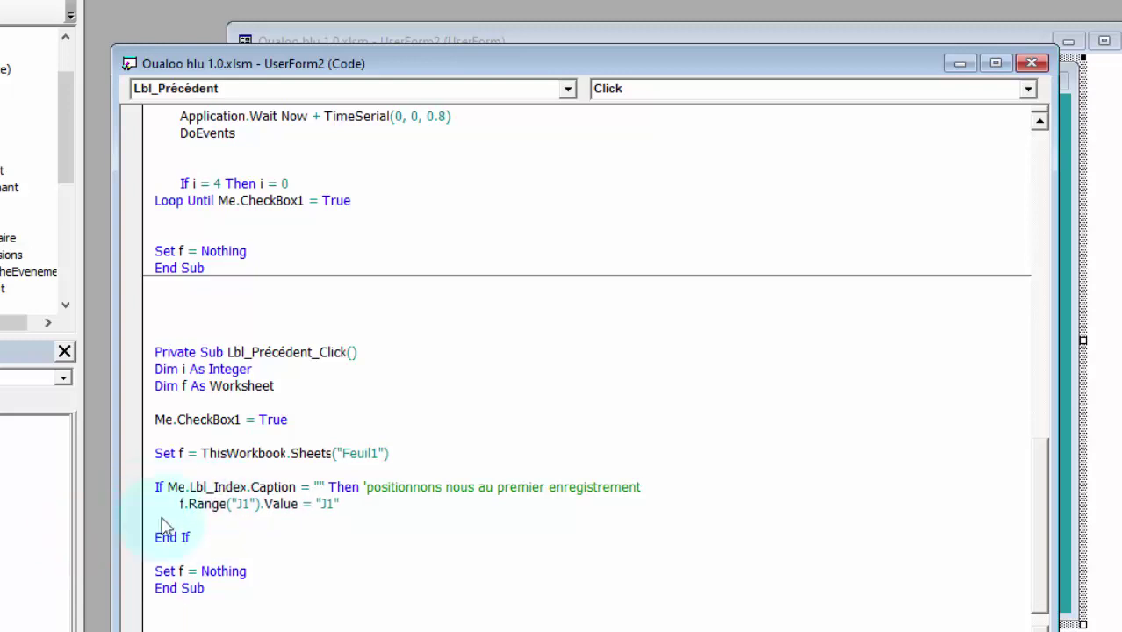
Step: Set Me.Lbl_Index.Caption to 1 and Me.Lbl_Commercial.Caption to "J1"
{"action": "left_click", "coordinate": [222, 522]}
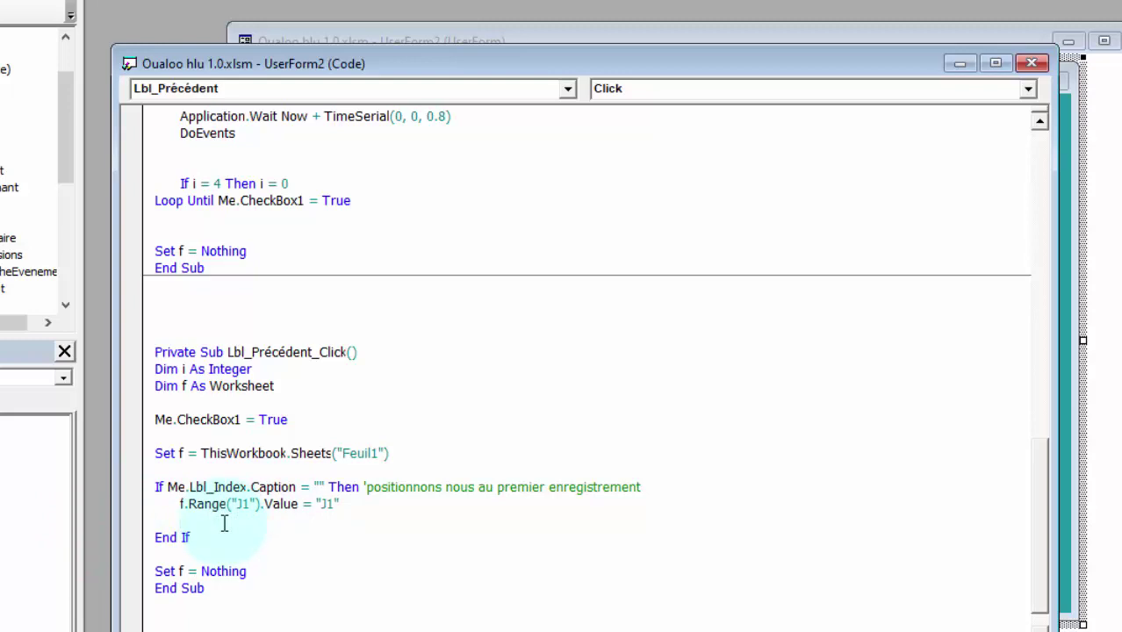
{"action": "type", "text": "me"}
{"action": "type", "text": ".lbl"}
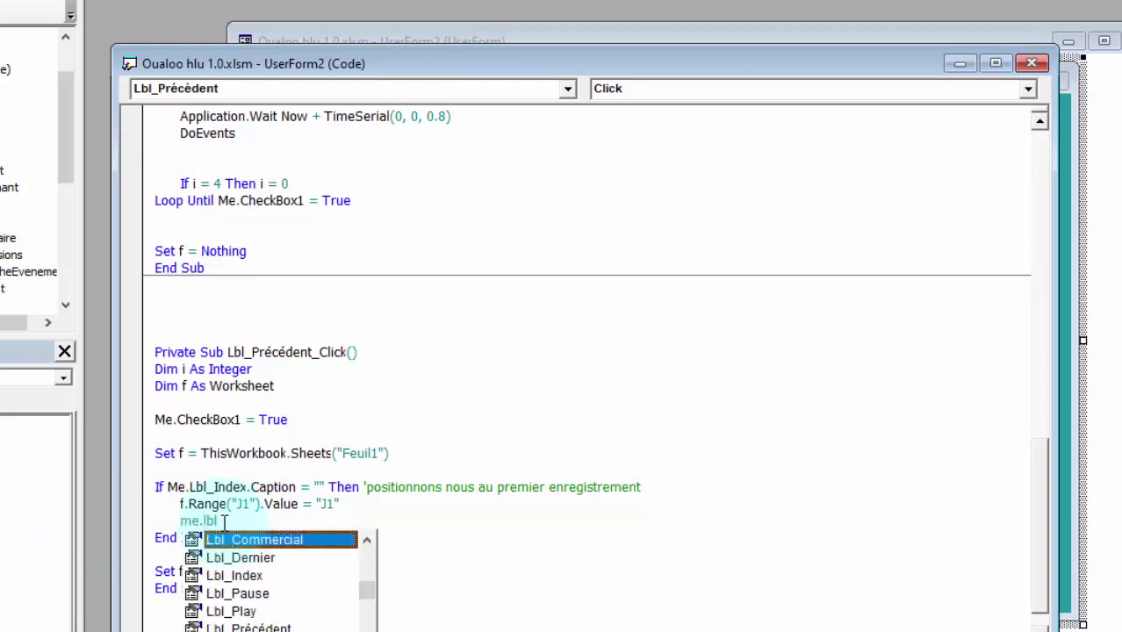
{"action": "key", "text": "Down"}
{"action": "key", "text": "Down"}
{"action": "key", "text": "Tab"}
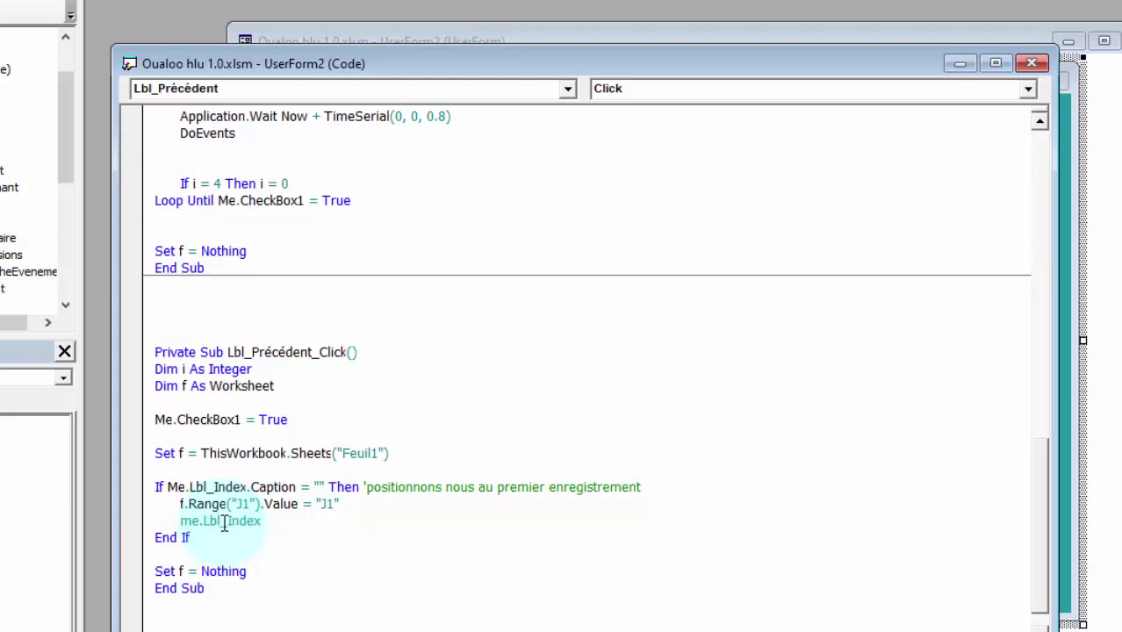
{"action": "type", "text": ".cap"}
{"action": "key", "text": "Tab"}
{"action": "type", "text": "=1"}
{"action": "key", "text": "Return"}
{"action": "type", "text": "me."}
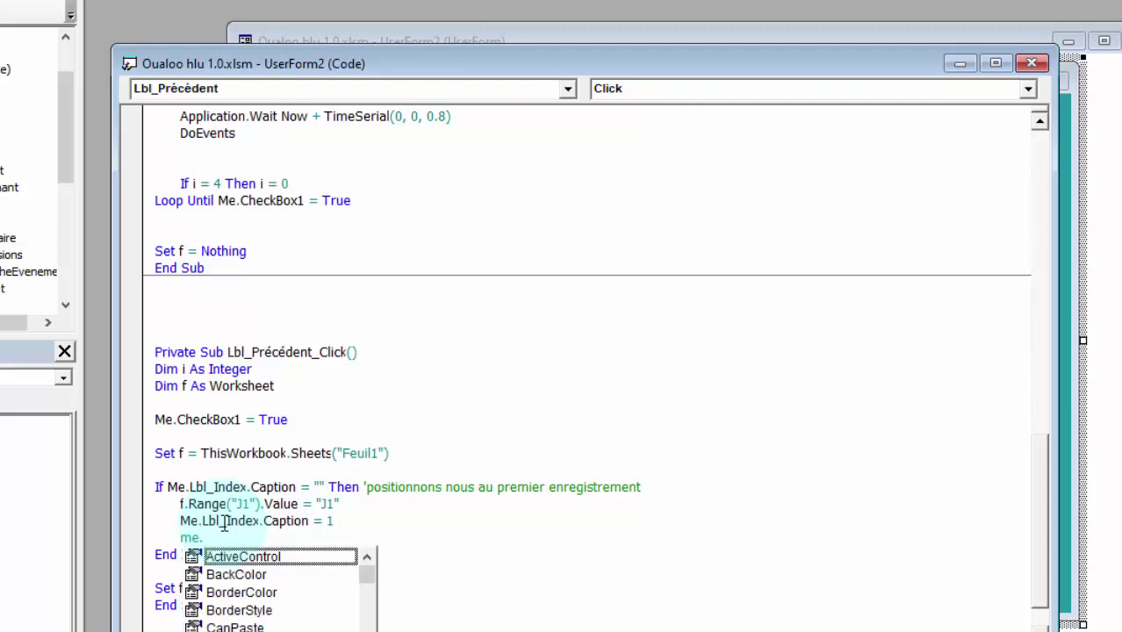
{"action": "type", "text": "lbl"}
{"action": "key", "text": "Tab"}
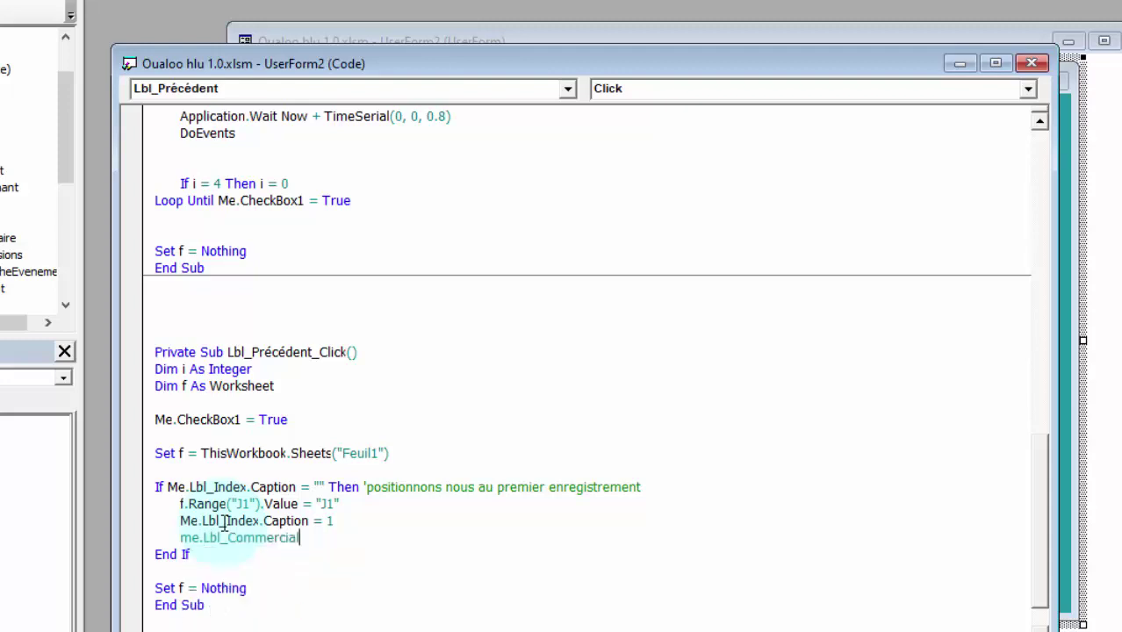
{"action": "type", "text": ".cap"}
{"action": "key", "text": "Tab"}
{"action": "type", "text": "=\""}
{"action": "type", "text": "J1"}
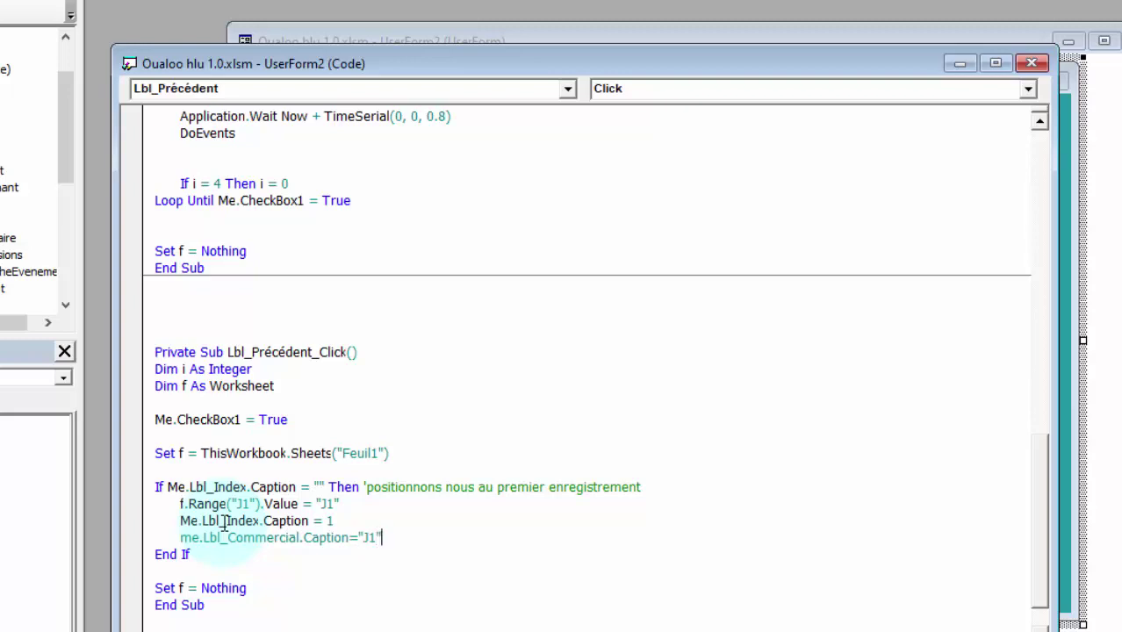
{"action": "key", "text": "Return"}
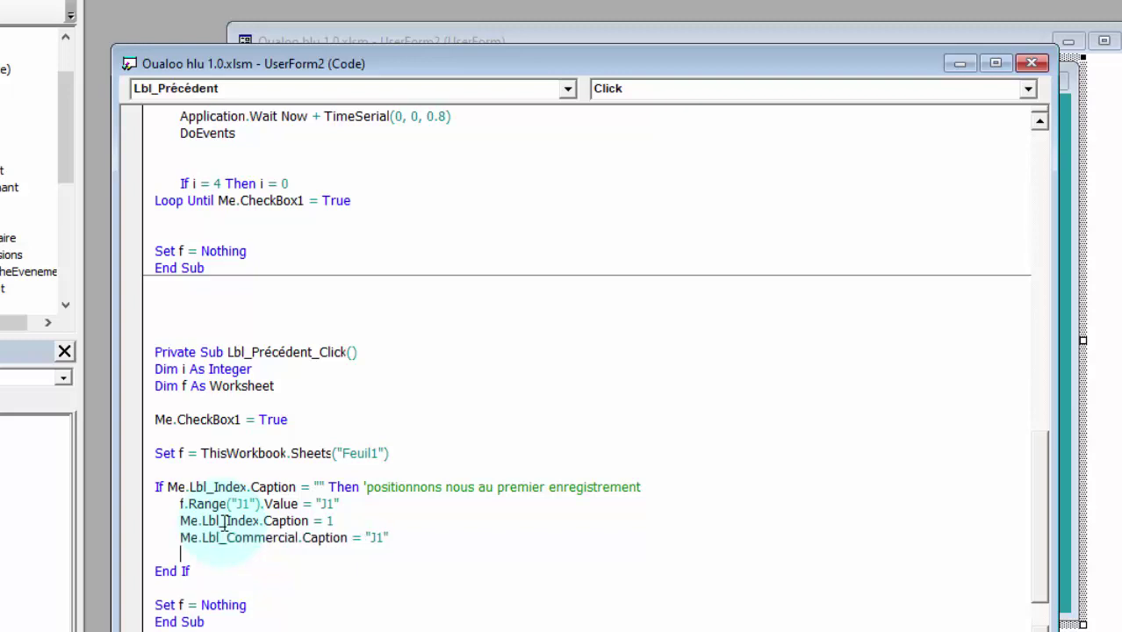
Step: Add a Call Graphe line, correcting the misspelled procedure name
{"action": "type", "text": "call "}
{"action": "type", "text": "gr"}
{"action": "type", "text": "ap"}
{"action": "type", "text": "h"}
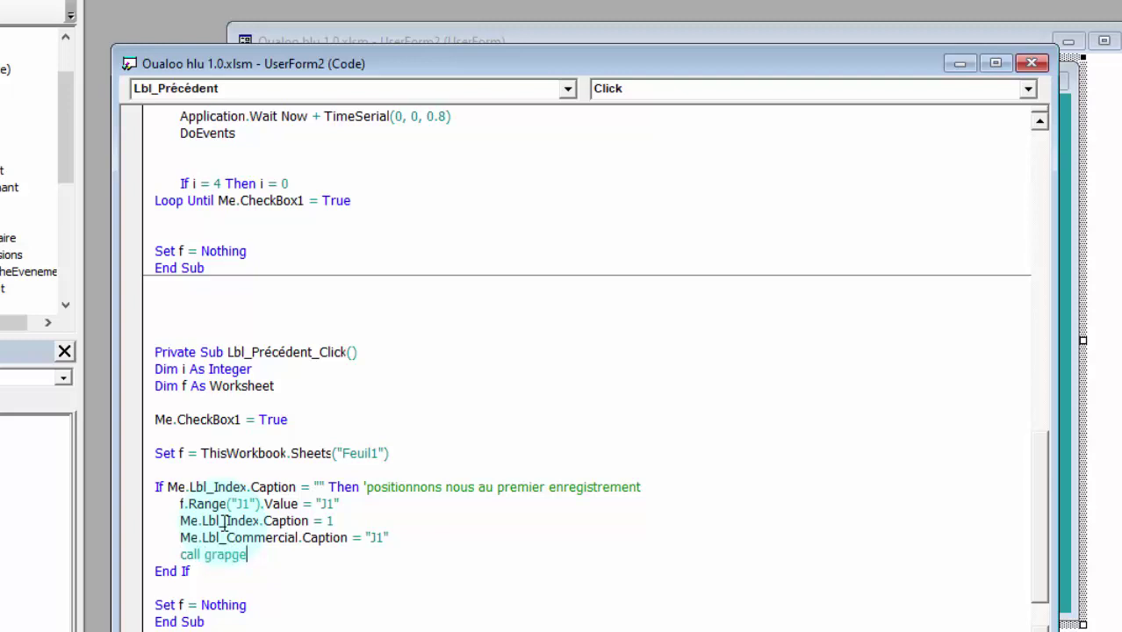
{"action": "key", "text": "BackSpace"}
{"action": "key", "text": "BackSpace"}
{"action": "type", "text": "he"}
{"action": "left_click", "coordinate": [225, 554]}
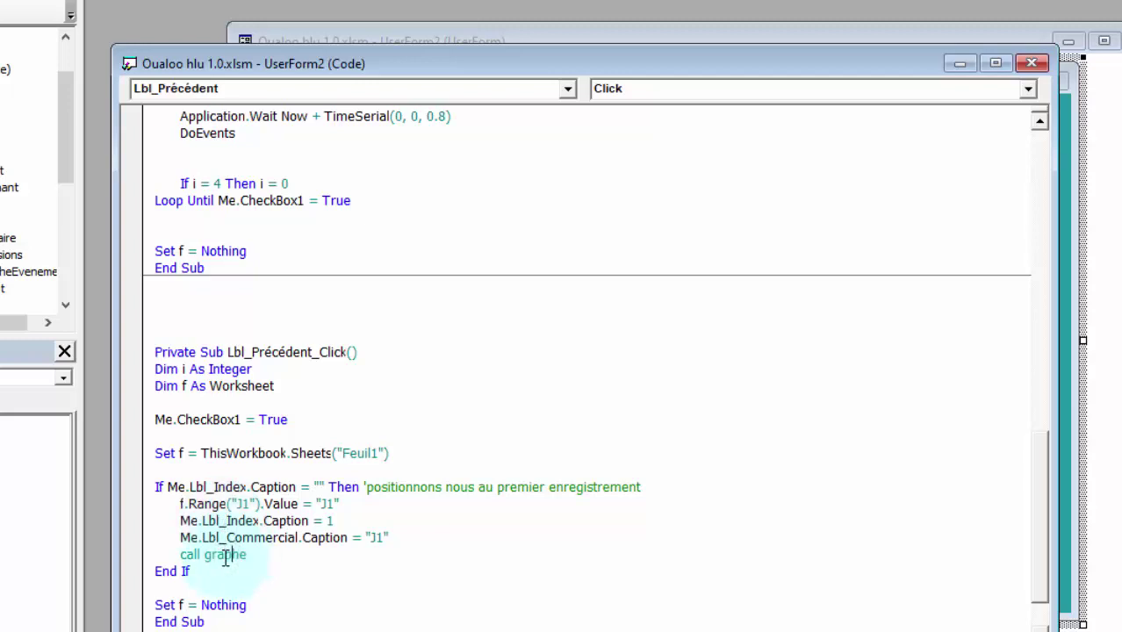
{"action": "type", "text": "p"}
{"action": "left_click", "coordinate": [294, 486]}
{"action": "scroll", "coordinate": [286, 479], "scroll_direction": "down", "scroll_amount": 1}
{"action": "scroll", "coordinate": [287, 478], "scroll_direction": "down", "scroll_amount": 1}
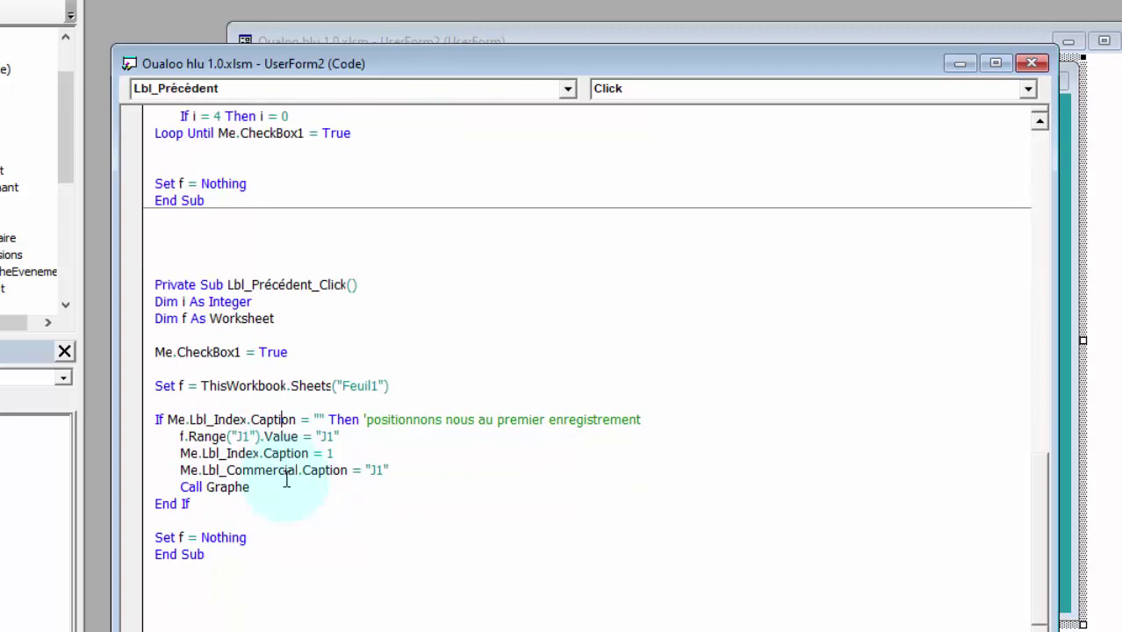
Step: Add Exit Sub after the Call Graphe line
{"action": "left_click_drag", "start_coordinate": [402, 75], "coordinate": [408, 2]}
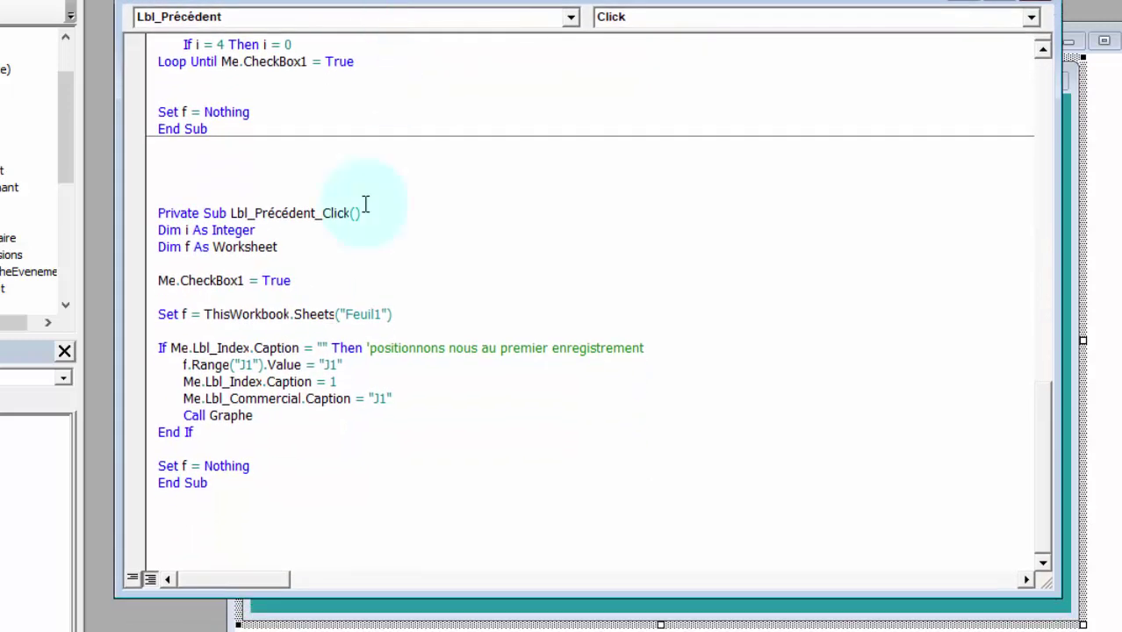
{"action": "left_click", "coordinate": [284, 421]}
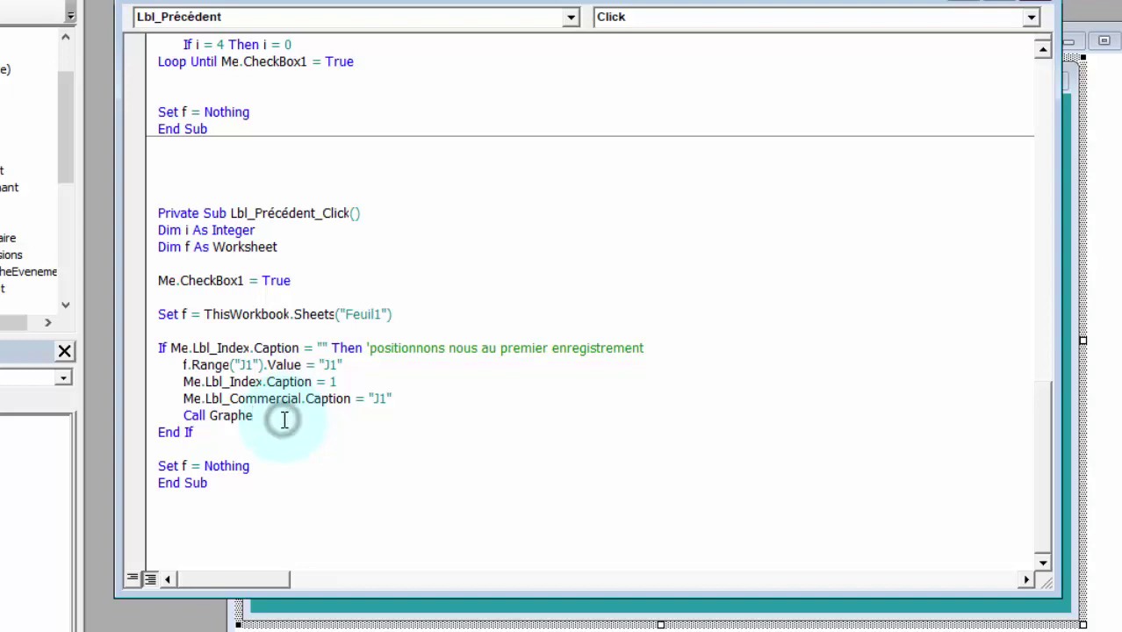
{"action": "key", "text": "Return"}
{"action": "type", "text": "exit "}
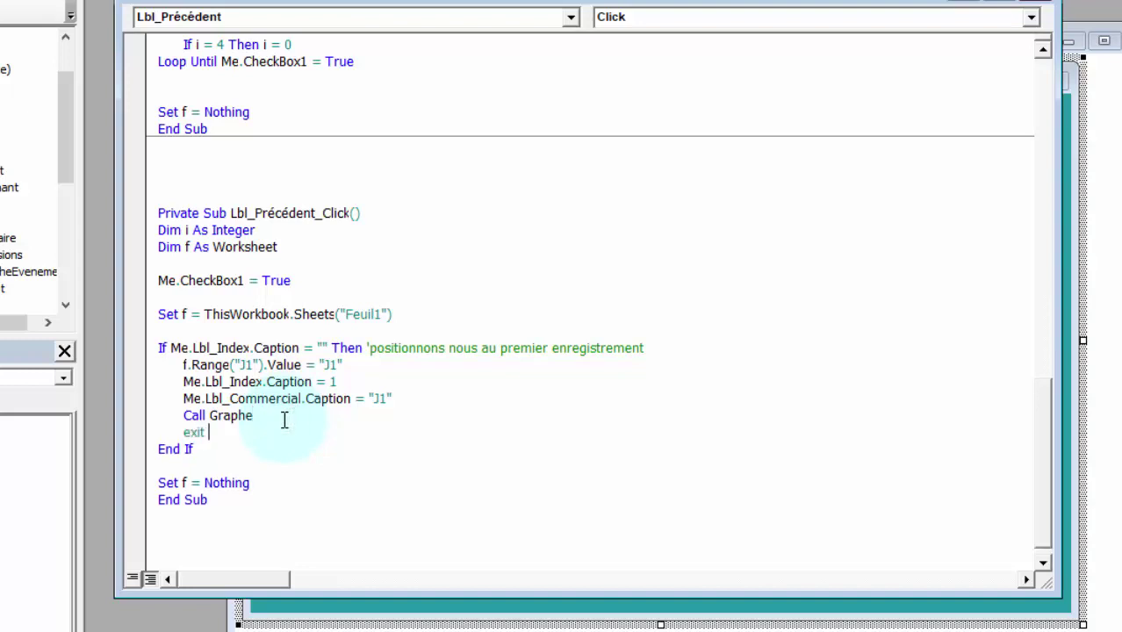
{"action": "type", "text": "sub"}
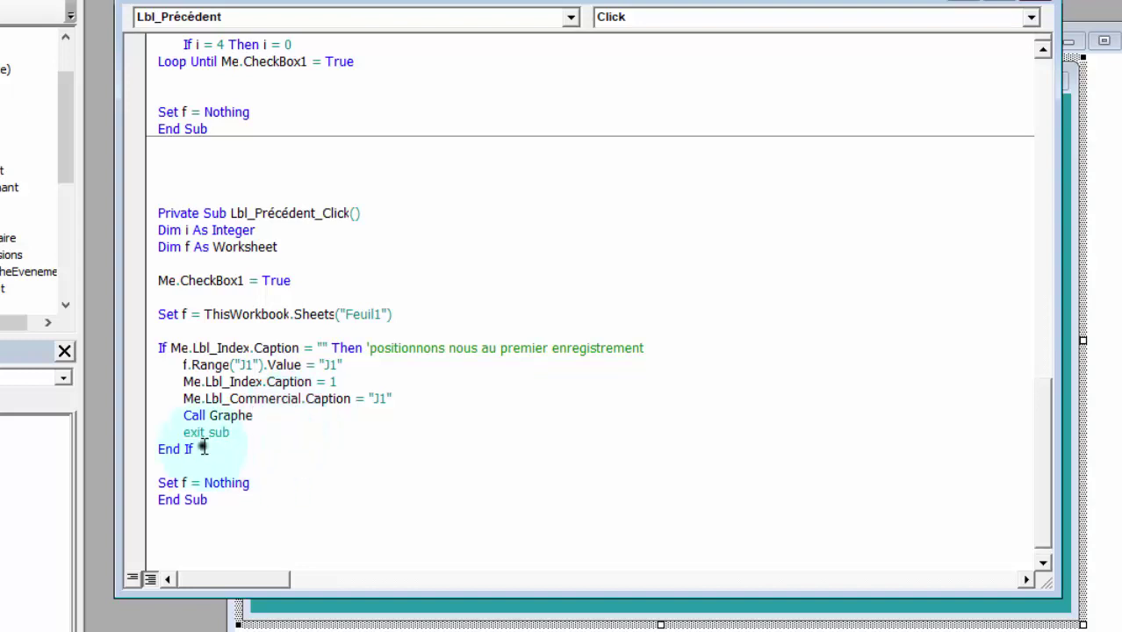
Step: Below End If, assign i = Me.Lbl_Index.Caption
{"action": "left_click", "coordinate": [204, 449]}
{"action": "key", "text": "Return"}
{"action": "key", "text": "Return"}
{"action": "key", "text": "Return"}
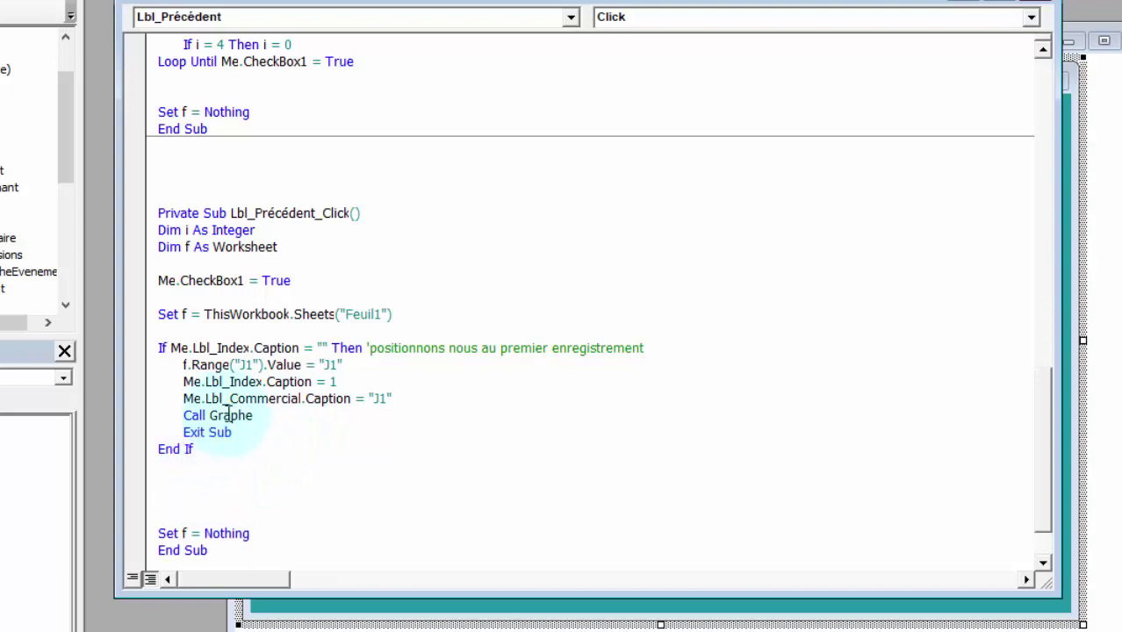
{"action": "double_click", "coordinate": [322, 348]}
{"action": "left_click", "coordinate": [185, 482]}
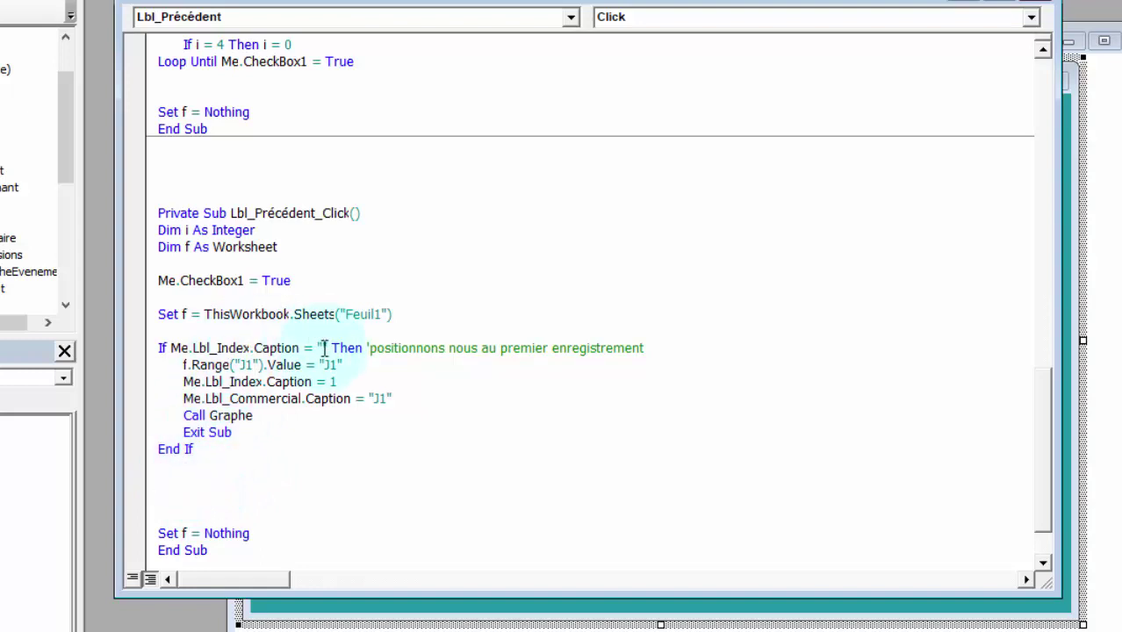
{"action": "type", "text": "i="}
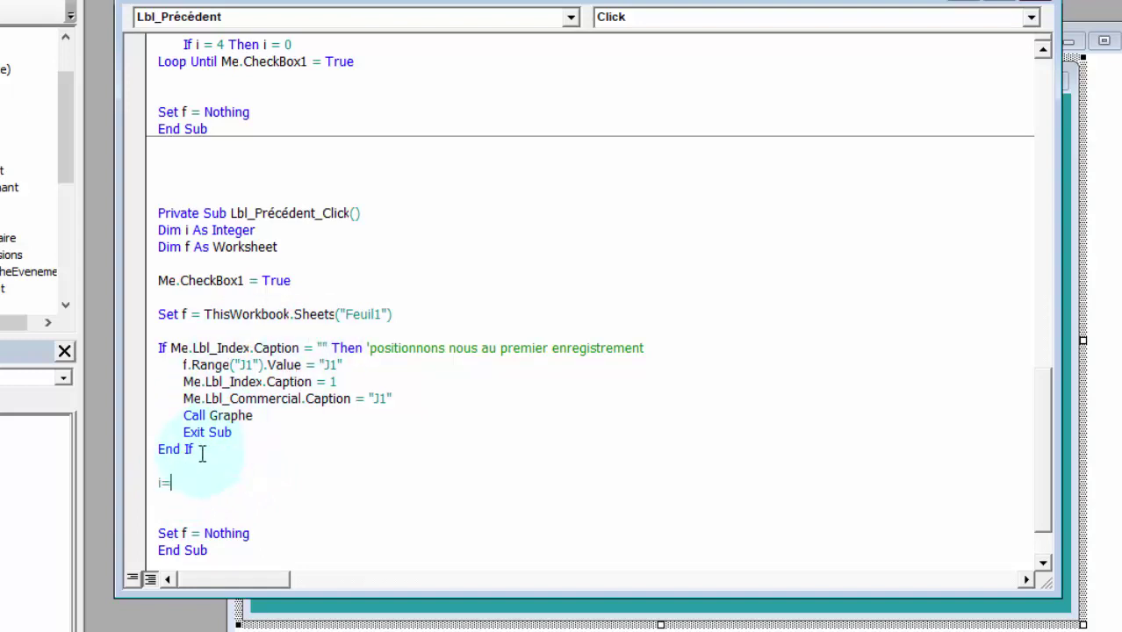
{"action": "type", "text": "me"}
{"action": "type", "text": ".lbl"}
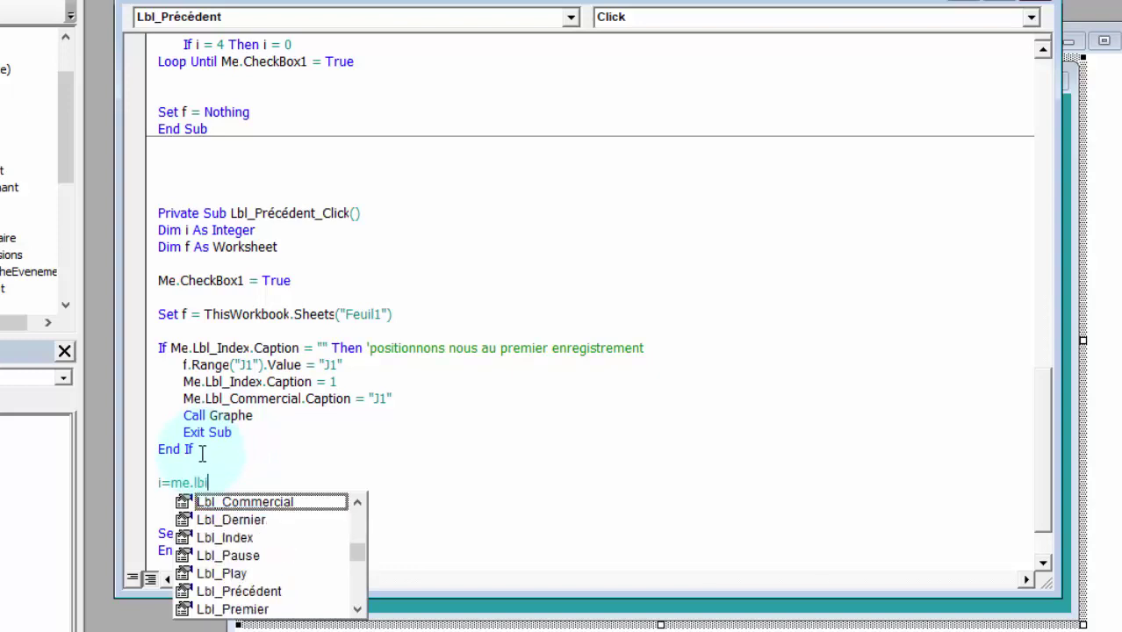
{"action": "key", "text": "Down"}
{"action": "key", "text": "Down"}
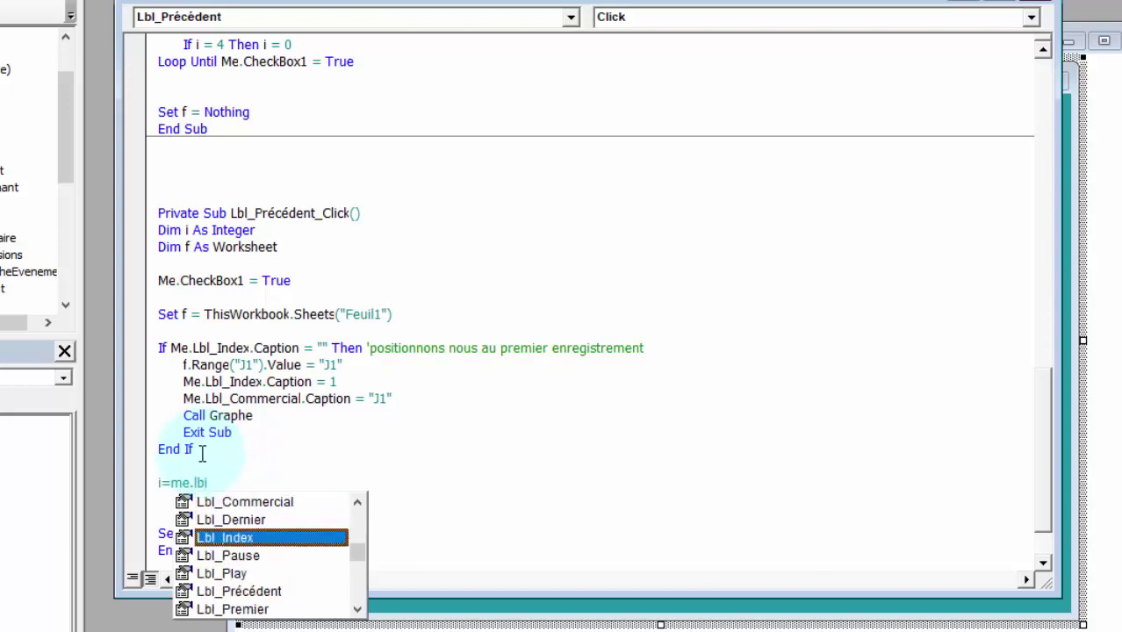
{"action": "key", "text": "Tab"}
{"action": "type", "text": ".cap"}
{"action": "key", "text": "Tab"}
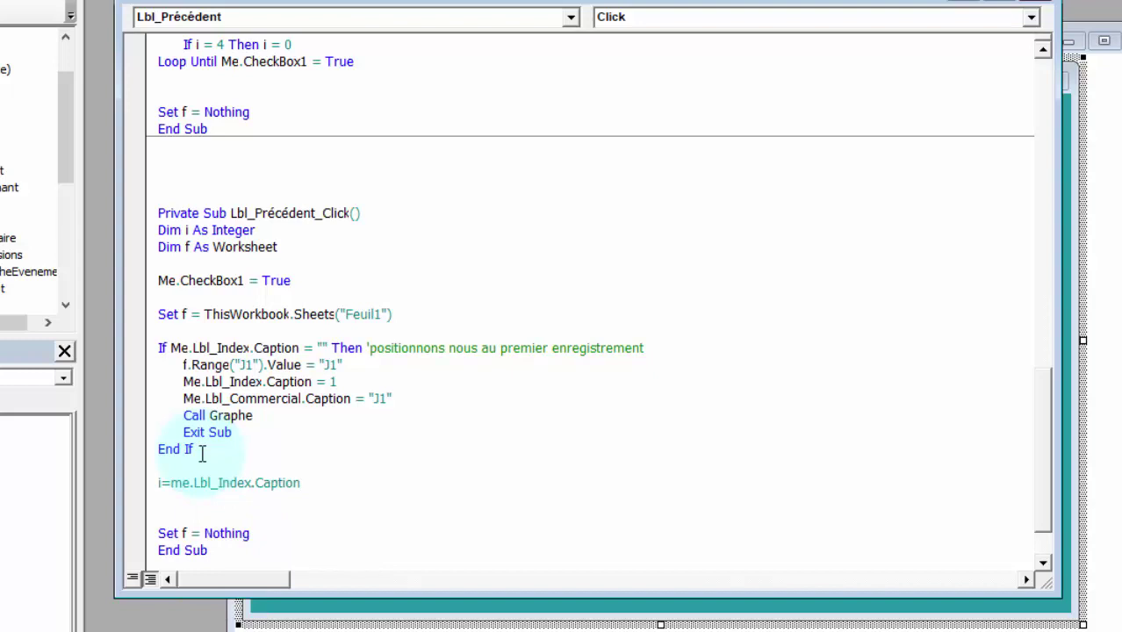
{"action": "scroll", "coordinate": [201, 453], "scroll_direction": "down", "scroll_amount": 1}
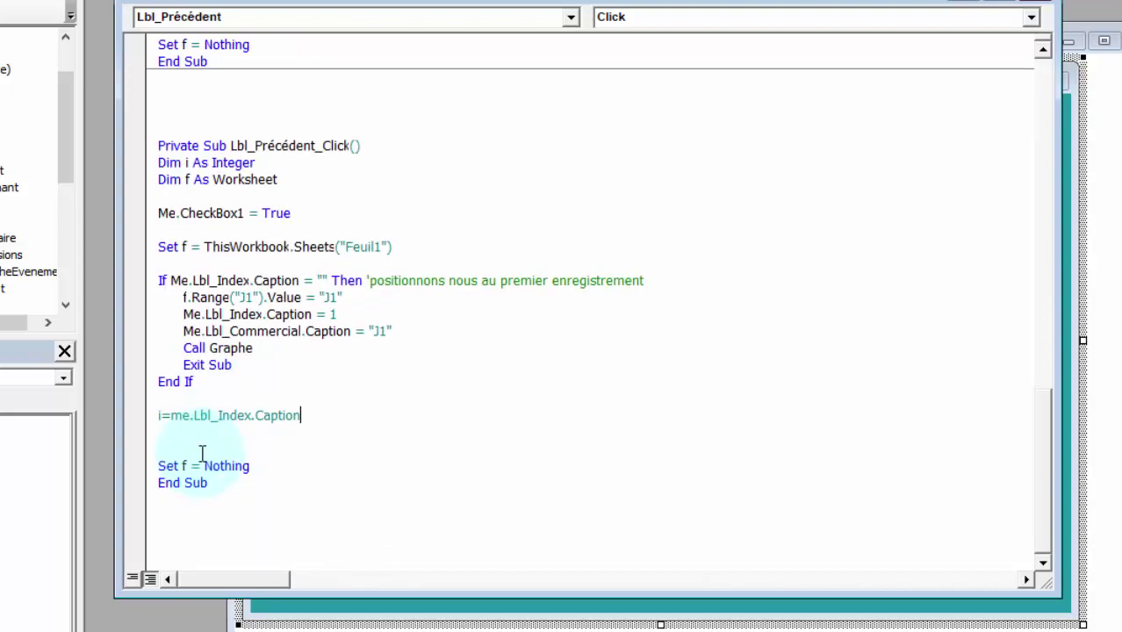
{"action": "left_click", "coordinate": [306, 419]}
{"action": "key", "text": "Return"}
{"action": "key", "text": "Return"}
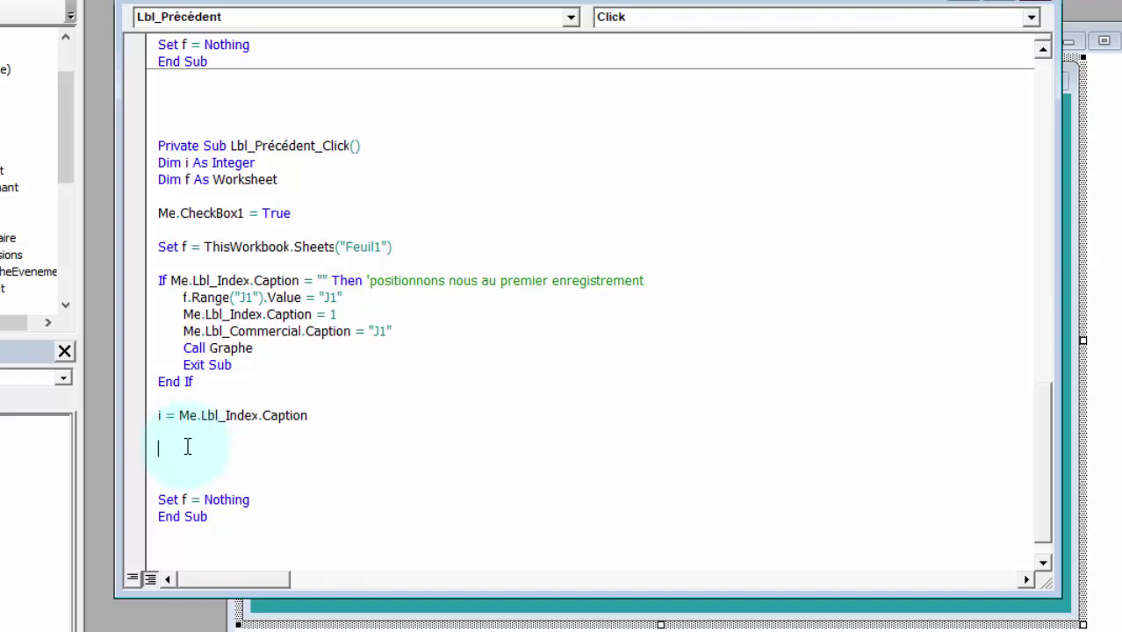
Step: Add an If i > 1 Then … End If block containing i = i - 1
{"action": "type", "text": "if "}
{"action": "type", "text": " then"}
{"action": "key", "text": "BackSpace"}
{"action": "type", "text": "n"}
{"action": "key", "text": "Return"}
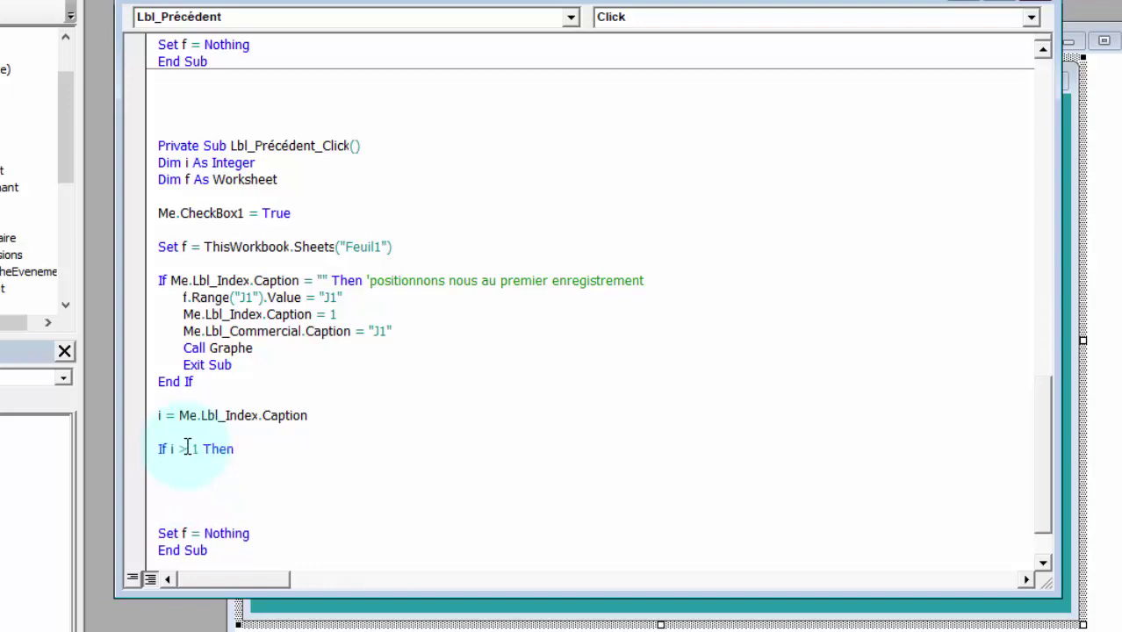
{"action": "key", "text": "Down"}
{"action": "type", "text": "end if"}
{"action": "key", "text": "Up"}
{"action": "type", "text": "1"}
{"action": "key", "text": "Return"}
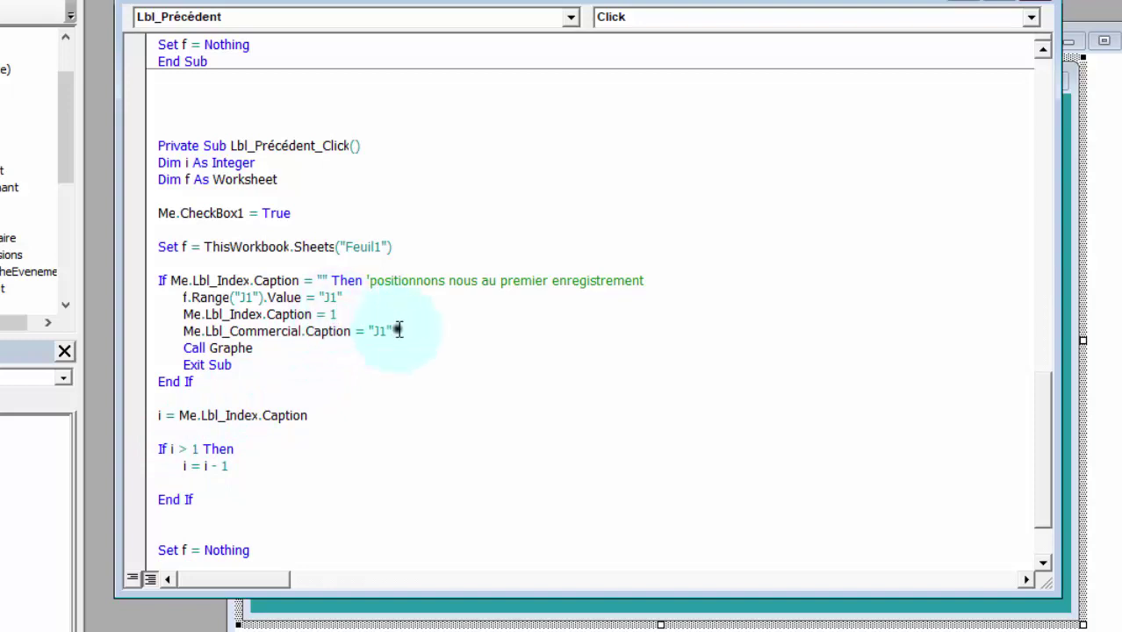
Step: Copy the four J1, caption and Call Graphe lines into the new block under i = i - 1
{"action": "left_click_drag", "start_coordinate": [391, 331], "coordinate": [303, 314]}
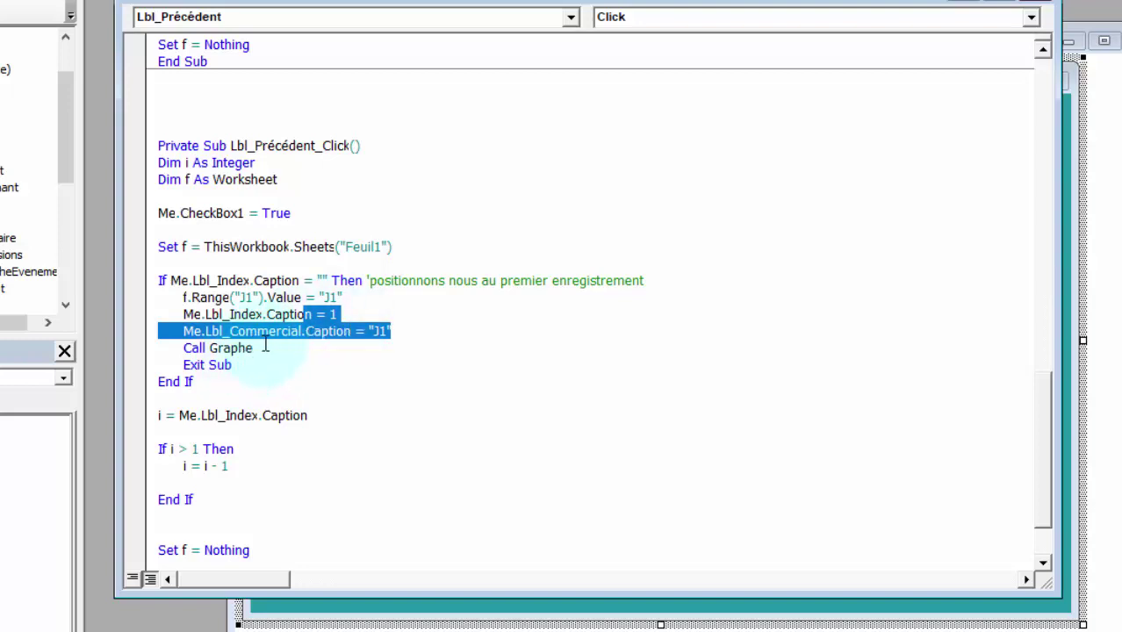
{"action": "left_click", "coordinate": [263, 347]}
{"action": "left_click_drag", "start_coordinate": [263, 347], "coordinate": [181, 298]}
{"action": "key", "text": "ctrl+c"}
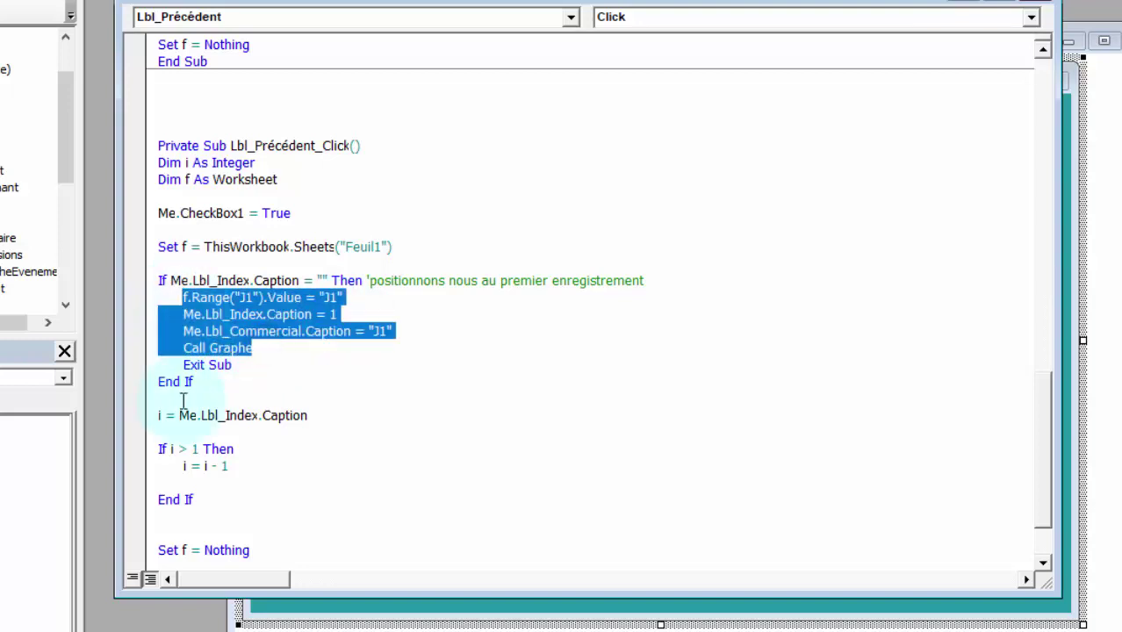
{"action": "left_click", "coordinate": [188, 473]}
{"action": "key", "text": "ctrl+v"}
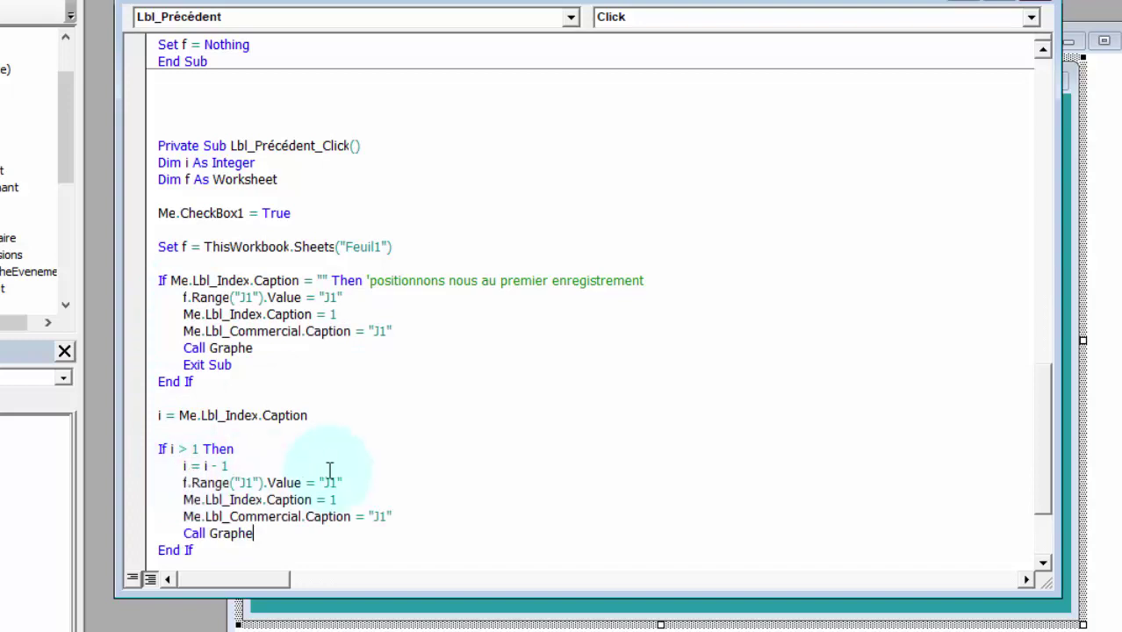
Step: Make the pasted lines use "J" & i and index i, then run the form
{"action": "left_click", "coordinate": [331, 482]}
{"action": "key", "text": "Delete"}
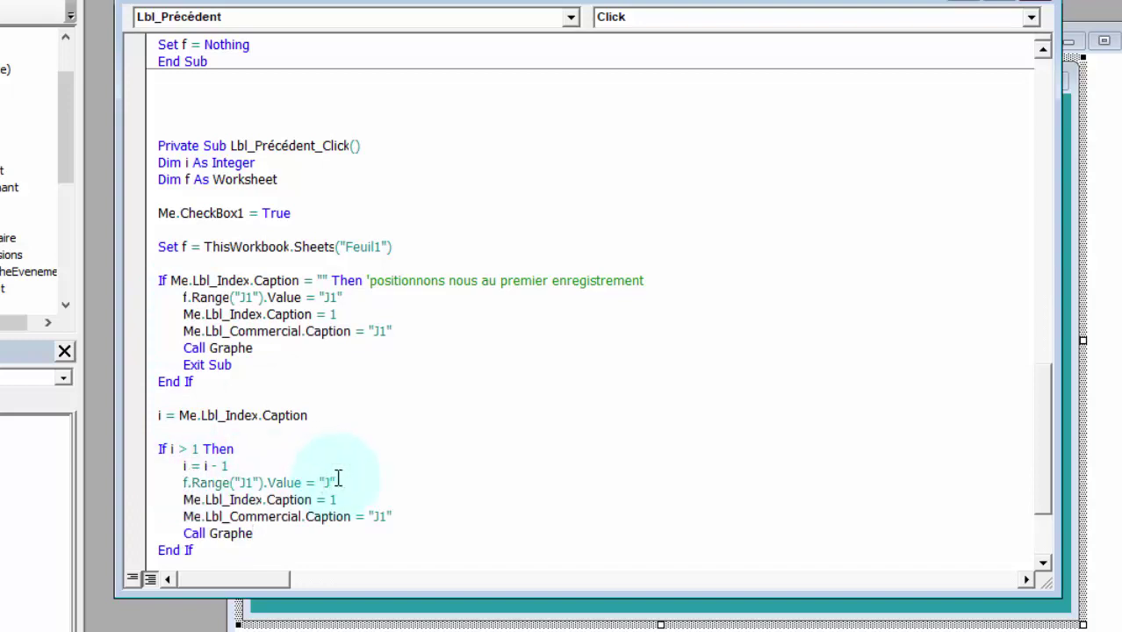
{"action": "left_click", "coordinate": [350, 478]}
{"action": "type", "text": "&"}
{"action": "type", "text": " i"}
{"action": "double_click", "coordinate": [334, 498]}
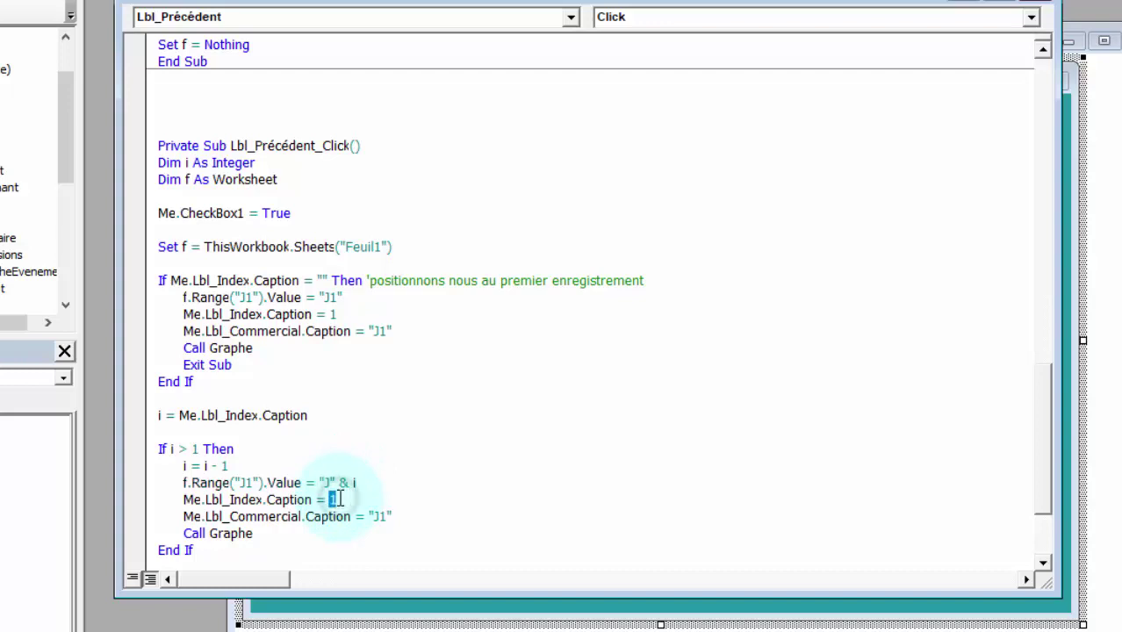
{"action": "type", "text": "i"}
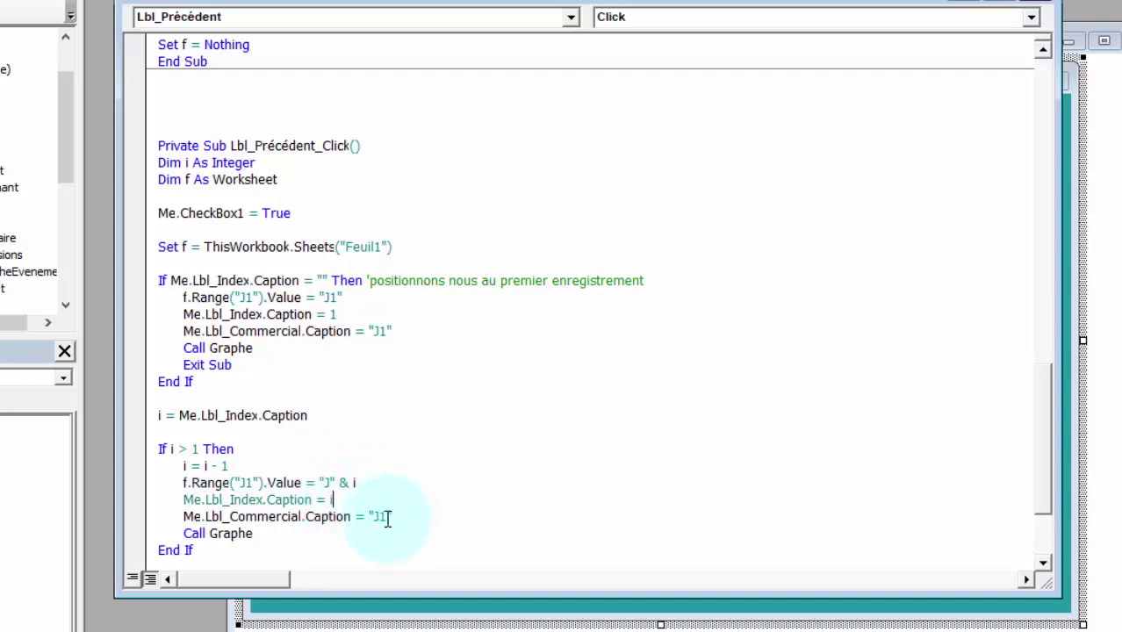
{"action": "left_click", "coordinate": [387, 517]}
{"action": "key", "text": "BackSpace"}
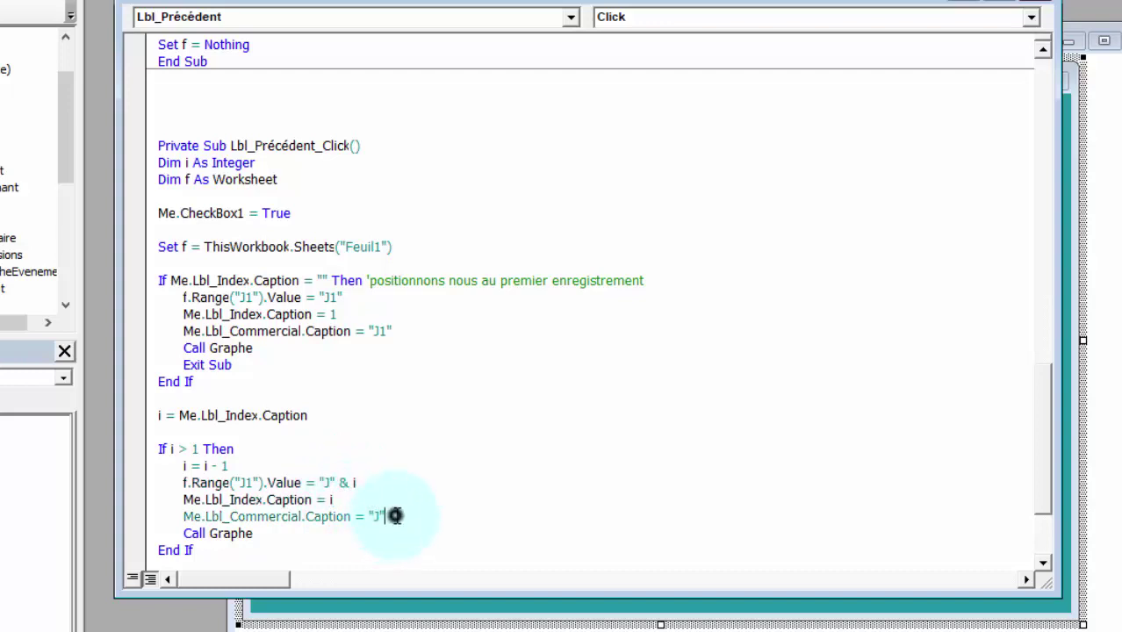
{"action": "type", "text": " & i"}
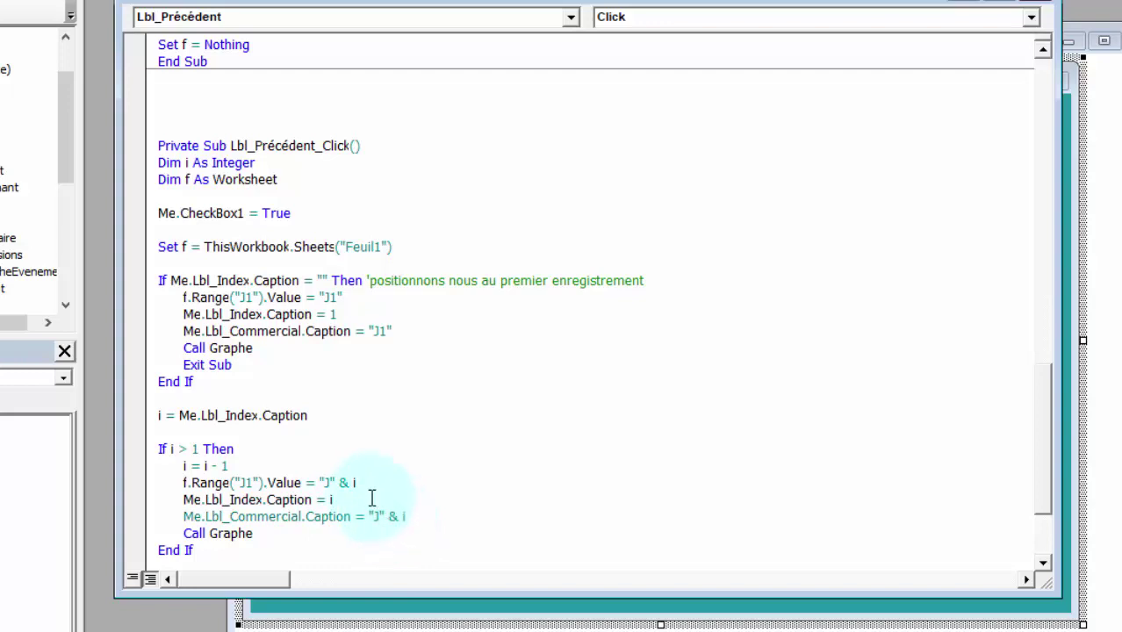
{"action": "left_click", "coordinate": [368, 483]}
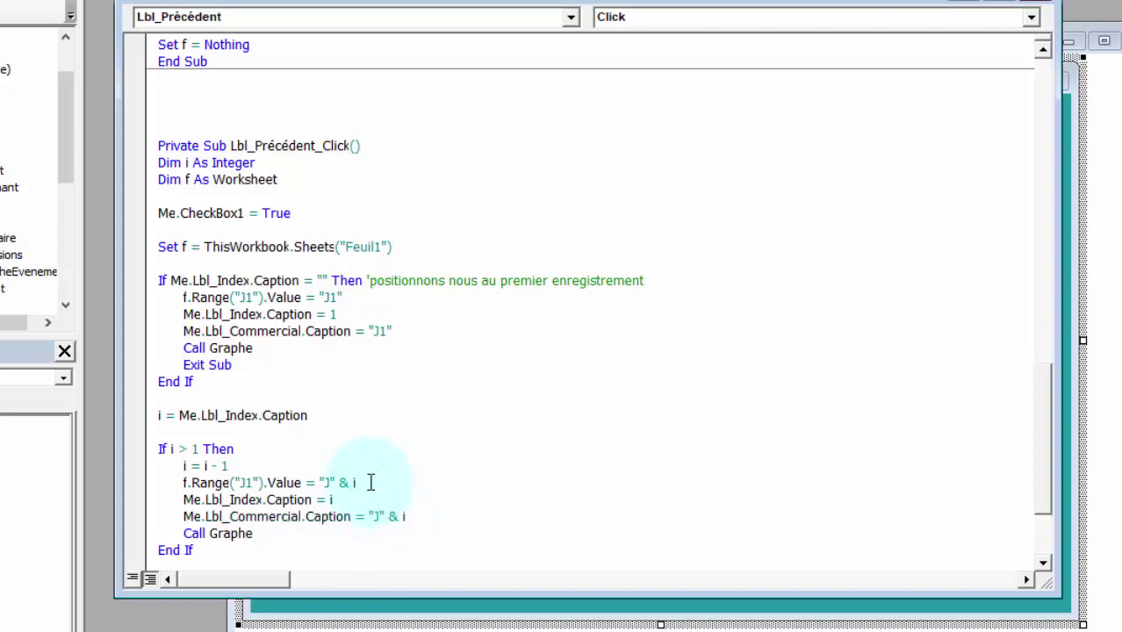
{"action": "scroll", "coordinate": [375, 435], "scroll_direction": "down", "scroll_amount": 3}
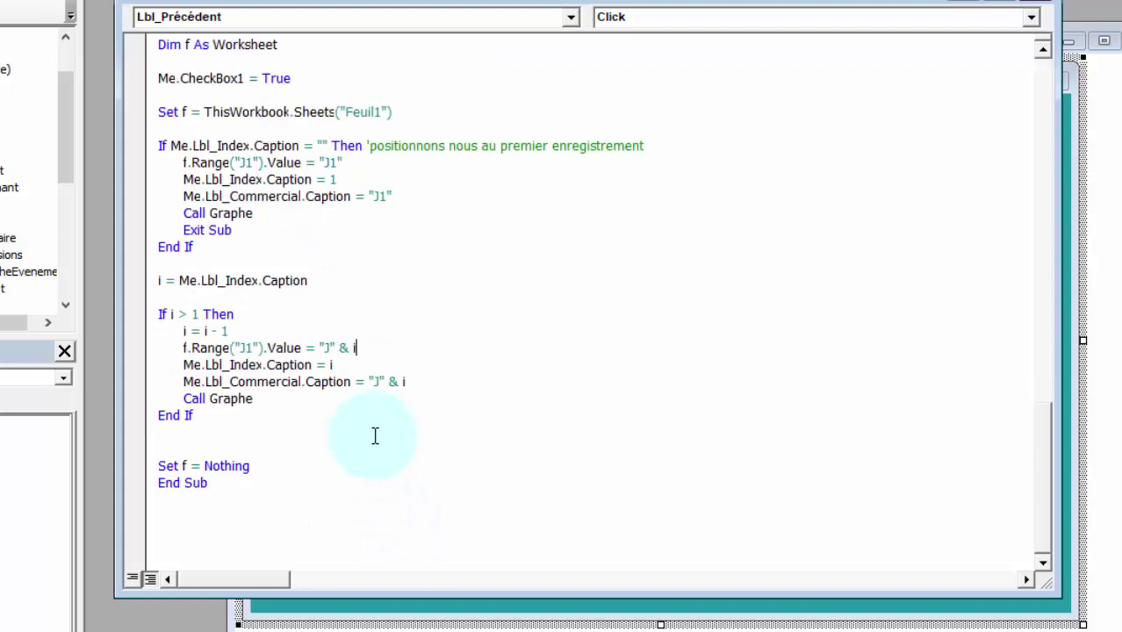
{"action": "left_click", "coordinate": [206, 435]}
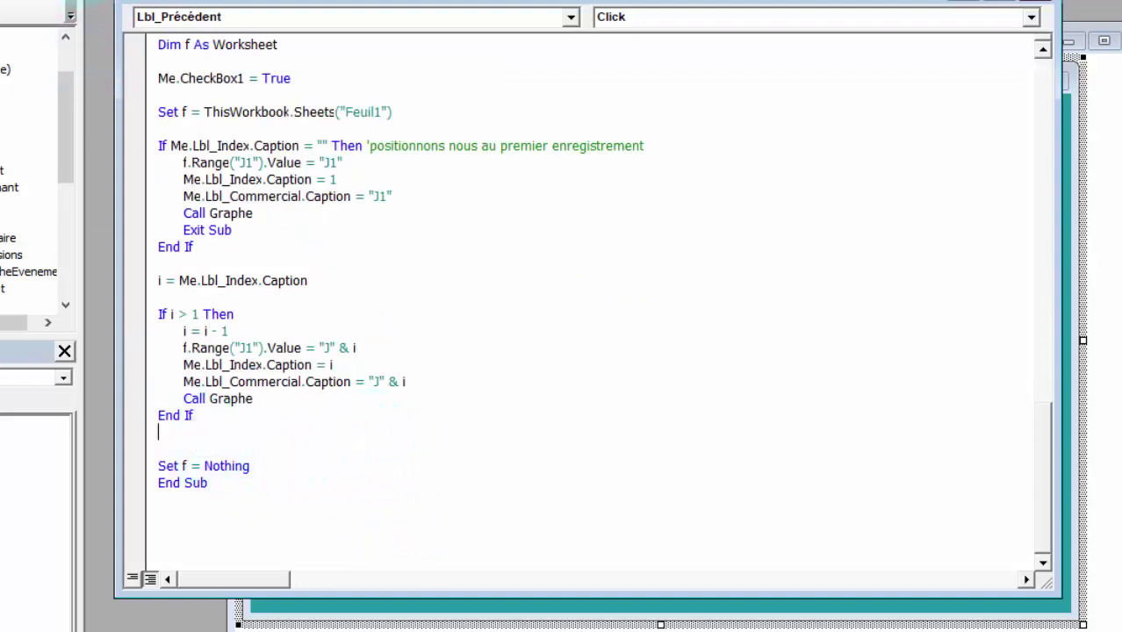
{"action": "key", "text": "F5"}
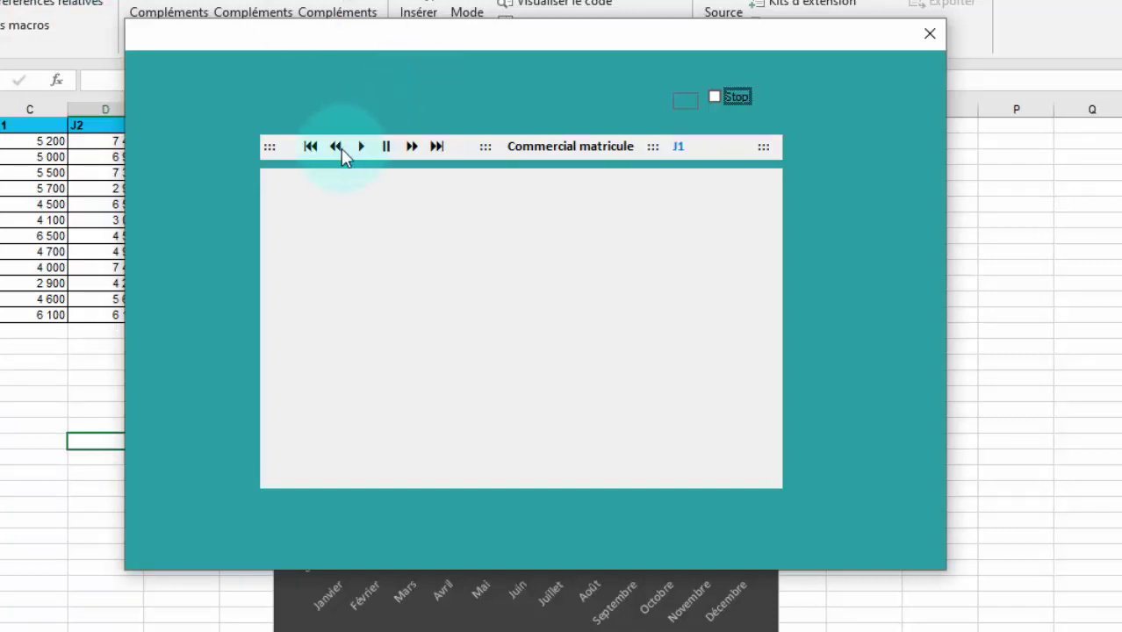
Step: Try Précédent at J1, jump to J4 with Dernier, step back to J1, then close the form
{"action": "left_click", "coordinate": [336, 149]}
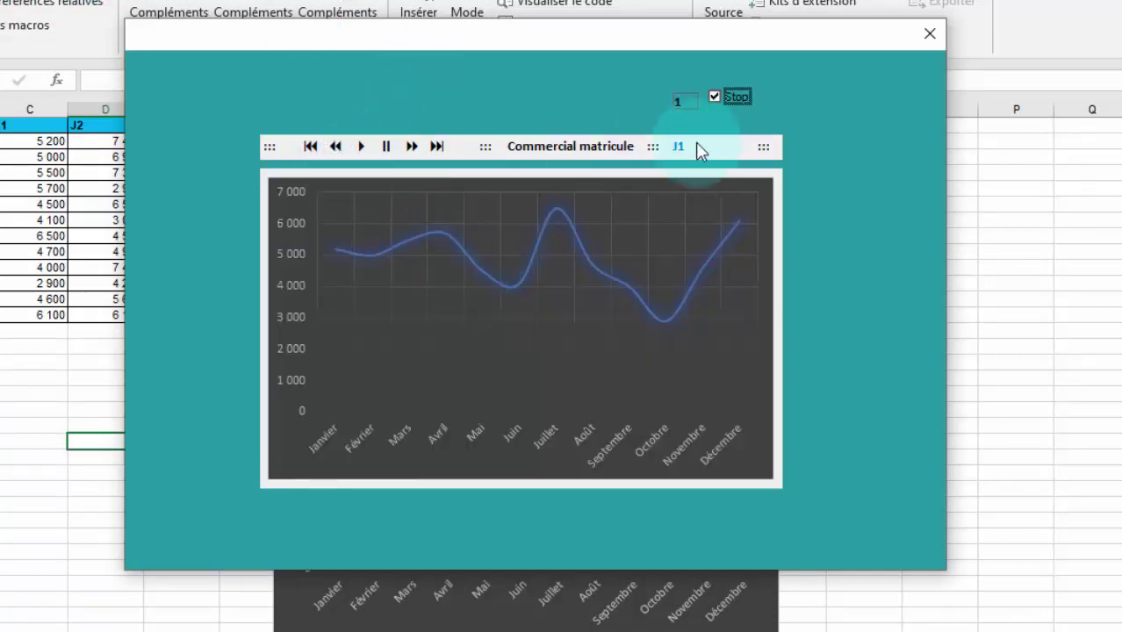
{"action": "left_click", "coordinate": [335, 148]}
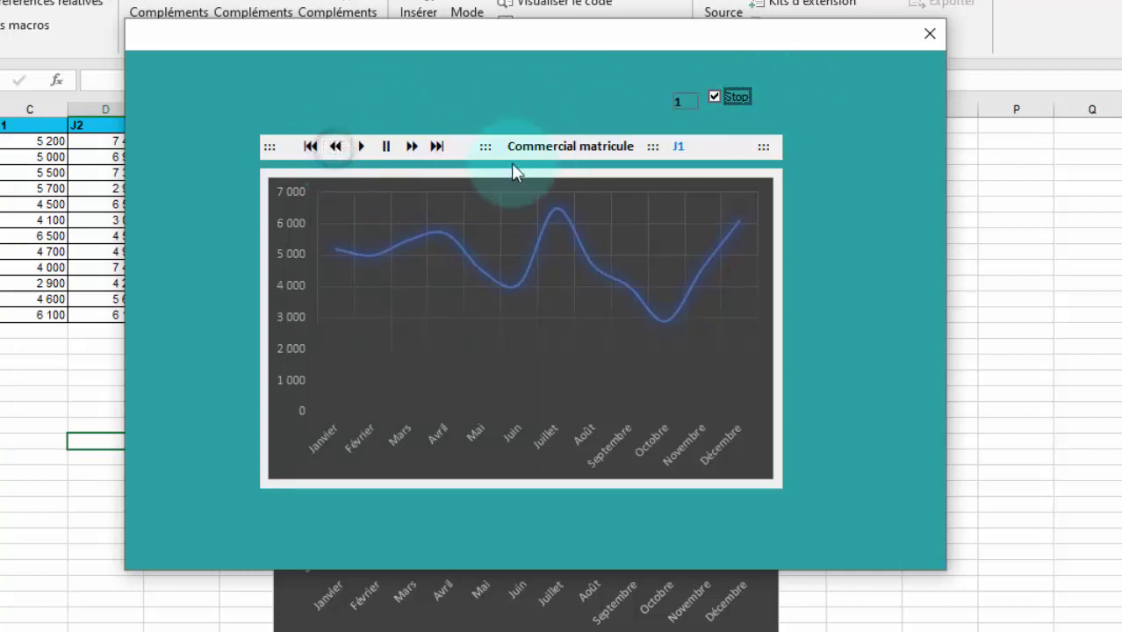
{"action": "left_click", "coordinate": [438, 146]}
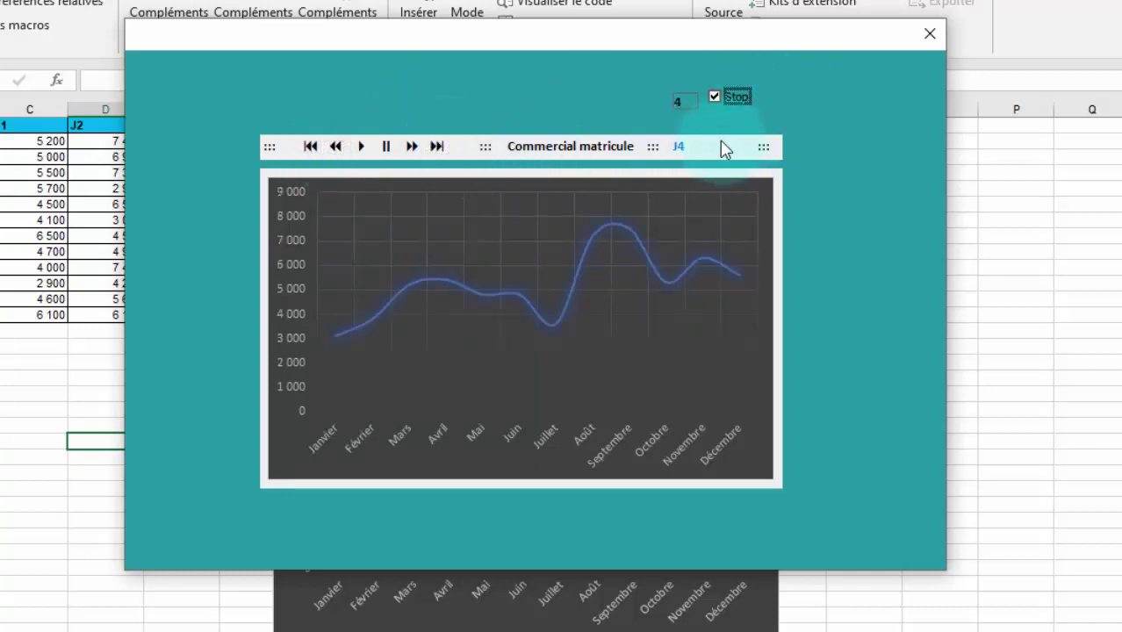
{"action": "left_click", "coordinate": [335, 145]}
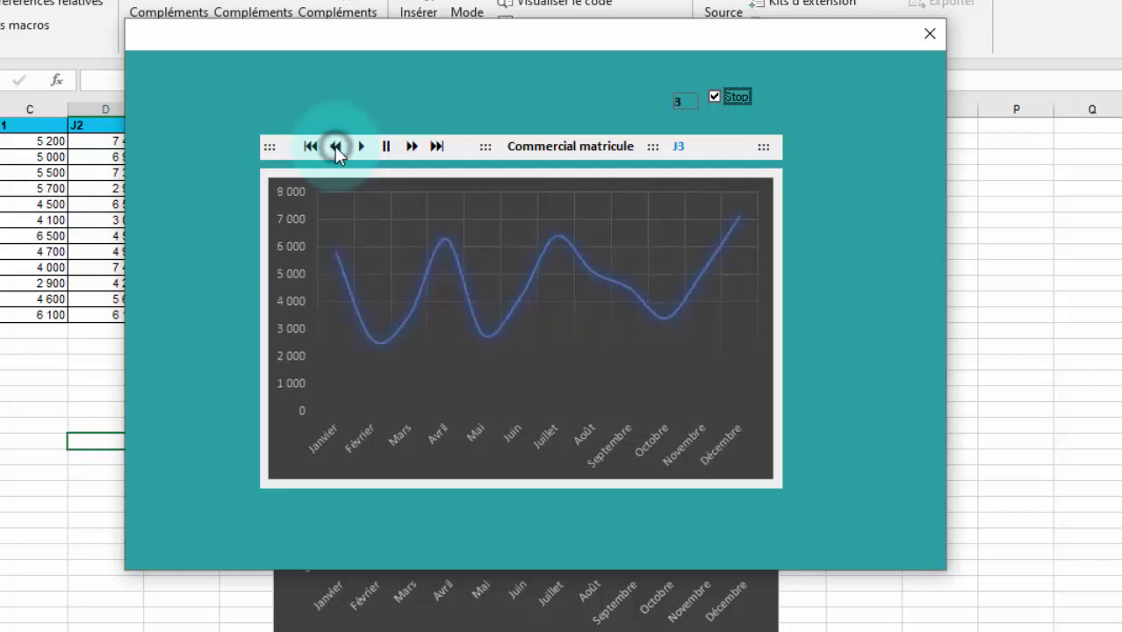
{"action": "left_click", "coordinate": [336, 146]}
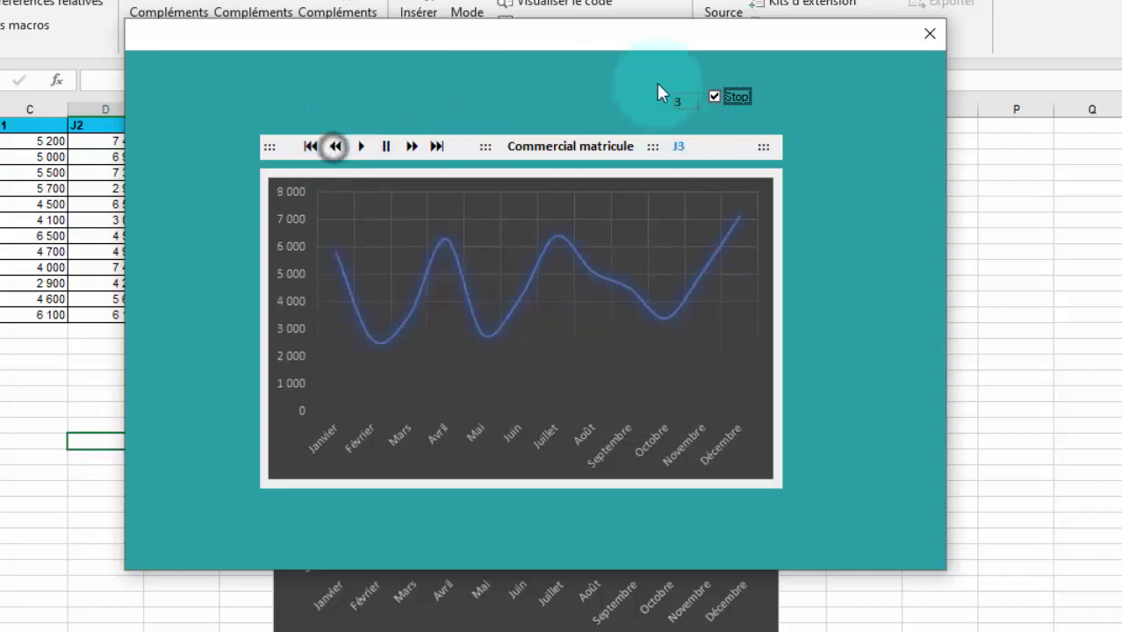
{"action": "left_click", "coordinate": [335, 146]}
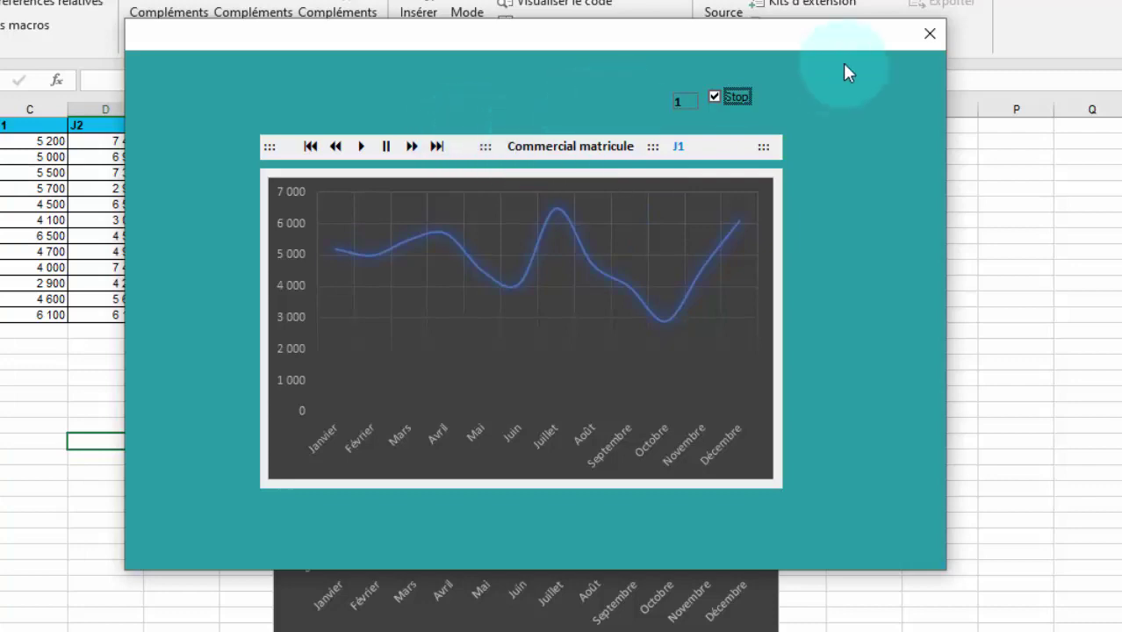
{"action": "left_click", "coordinate": [928, 33]}
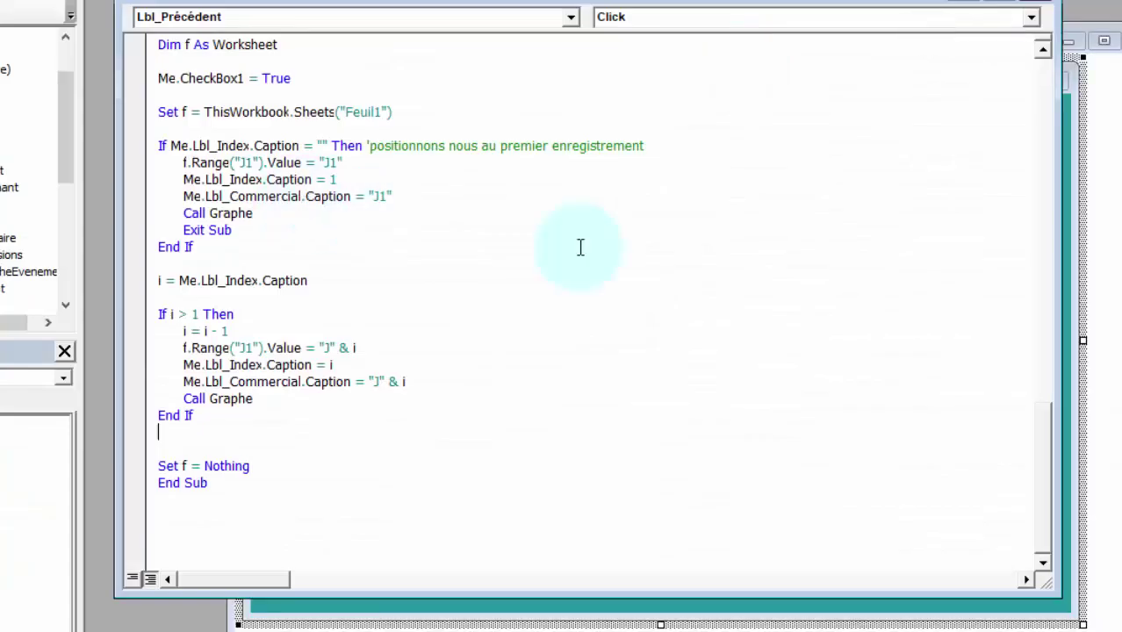
Step: From the UserForm2 design, double-click the first-record label to generate Lbl_Premier_Click
{"action": "left_click", "coordinate": [1110, 276]}
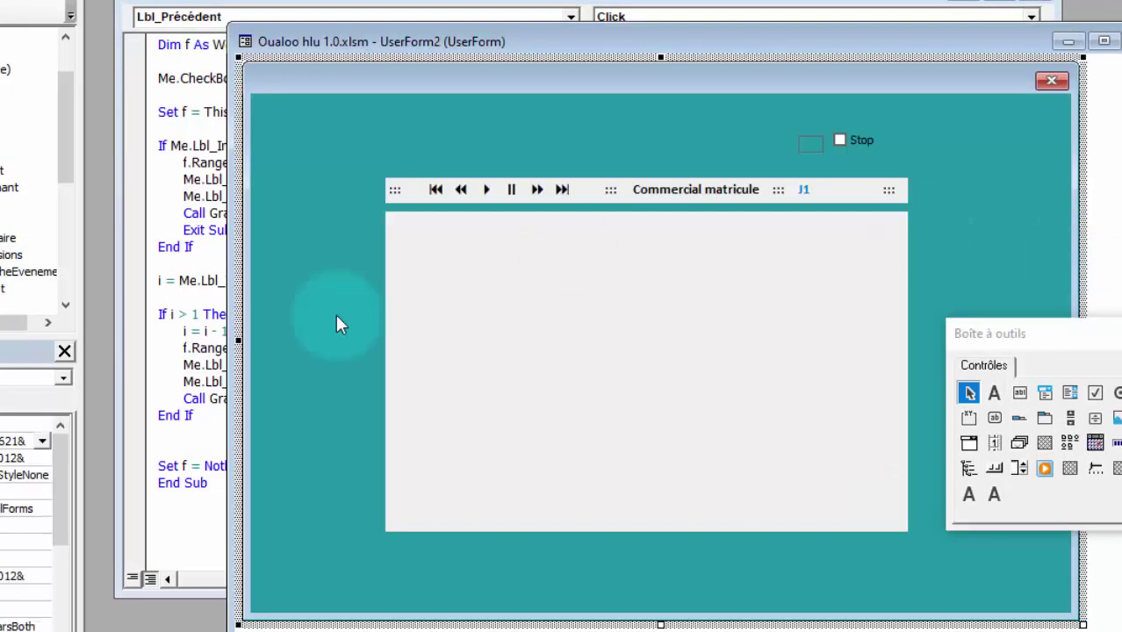
{"action": "double_click", "coordinate": [437, 189]}
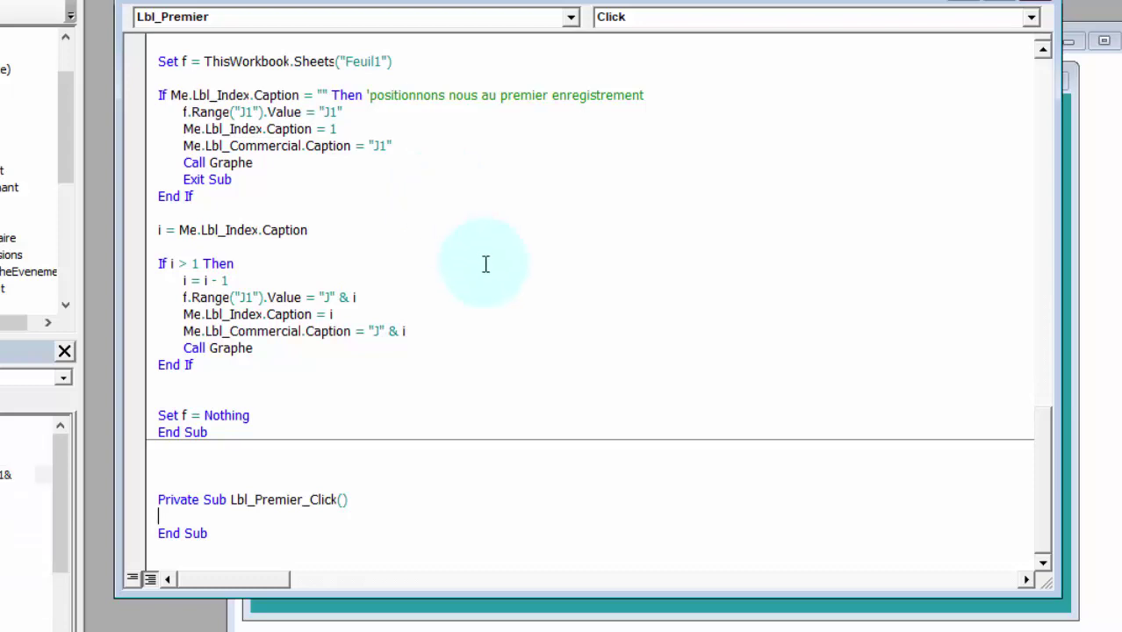
{"action": "scroll", "coordinate": [325, 230], "scroll_direction": "up", "scroll_amount": 2}
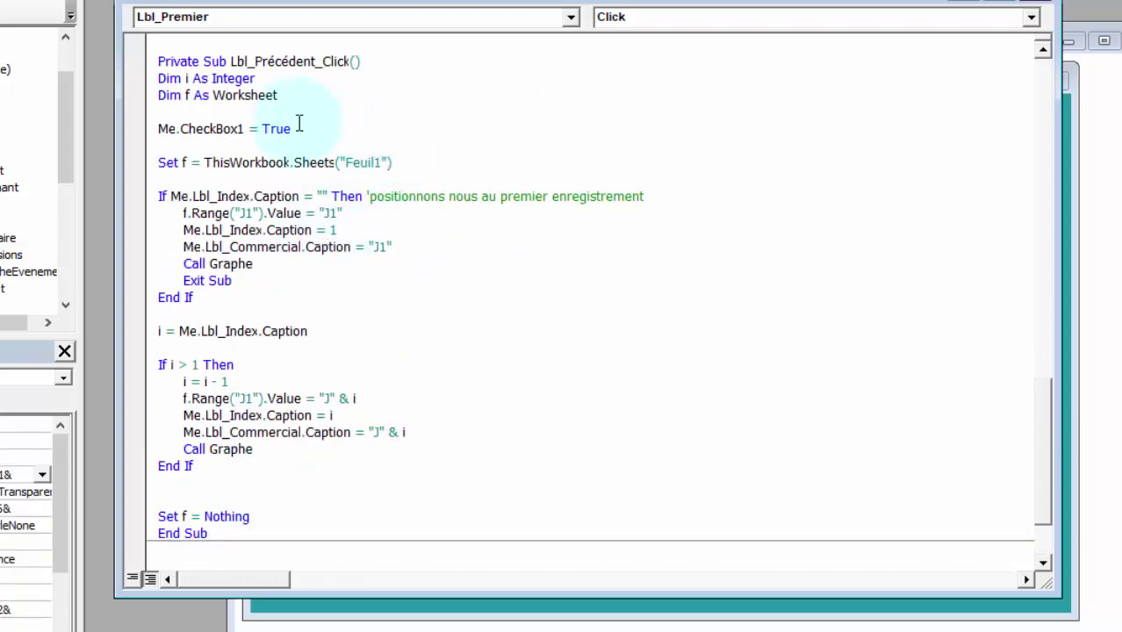
{"action": "scroll", "coordinate": [314, 128], "scroll_direction": "down", "scroll_amount": 10}
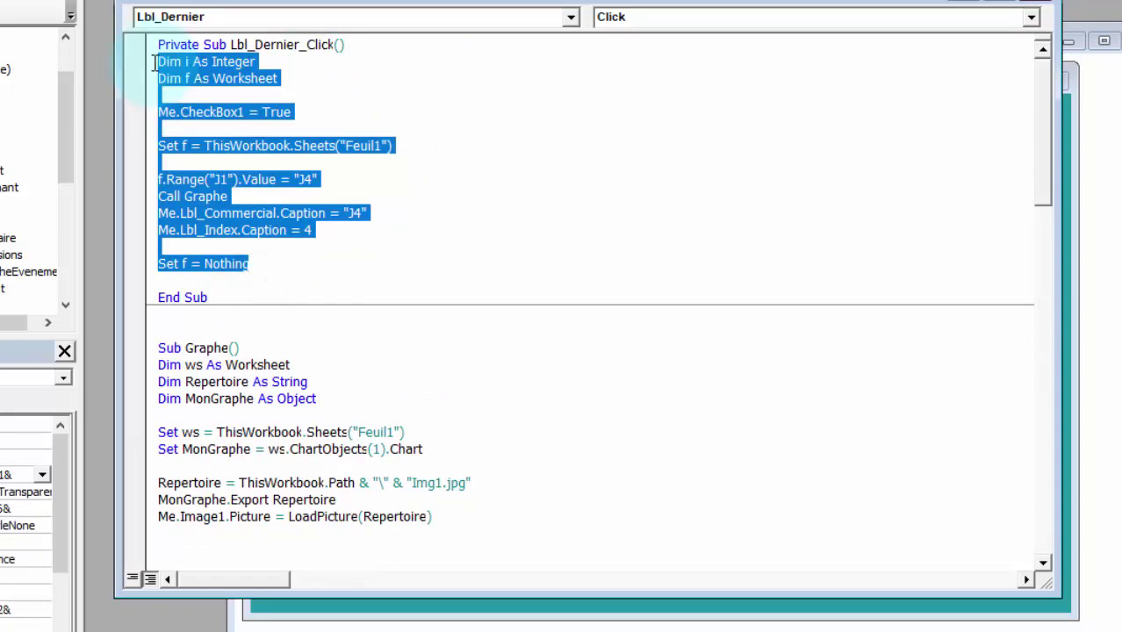
{"action": "left_click", "coordinate": [223, 356]}
{"action": "scroll", "coordinate": [226, 359], "scroll_direction": "down", "scroll_amount": 5}
{"action": "scroll", "coordinate": [227, 358], "scroll_direction": "down", "scroll_amount": 7}
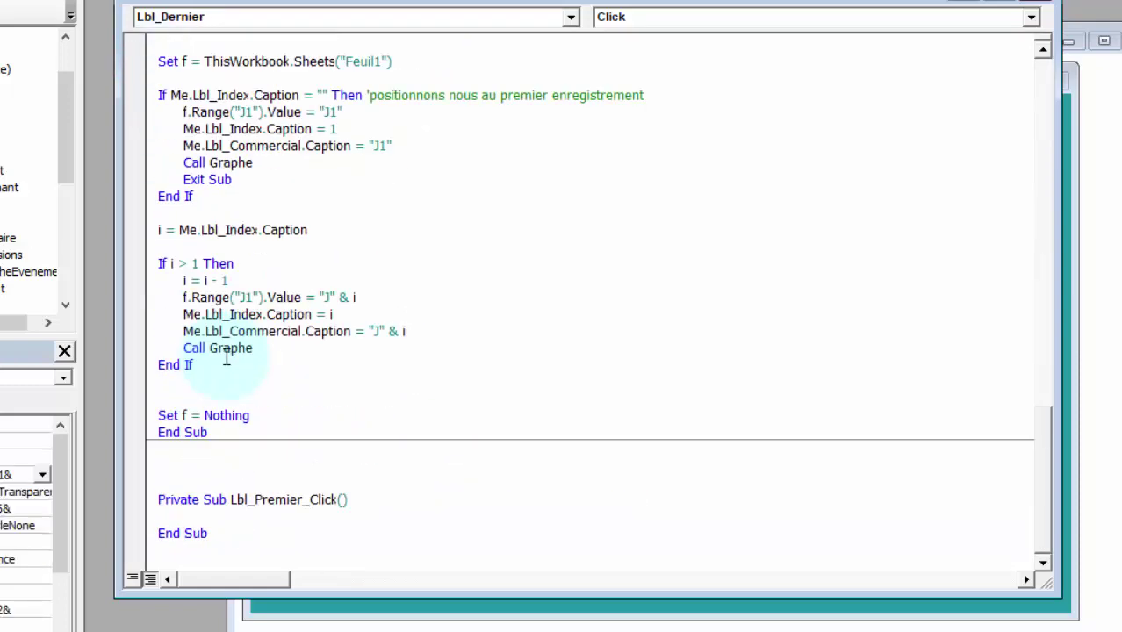
Step: Paste the Lbl_Dernier_Click code into Lbl_Premier_Click
{"action": "left_click", "coordinate": [224, 523]}
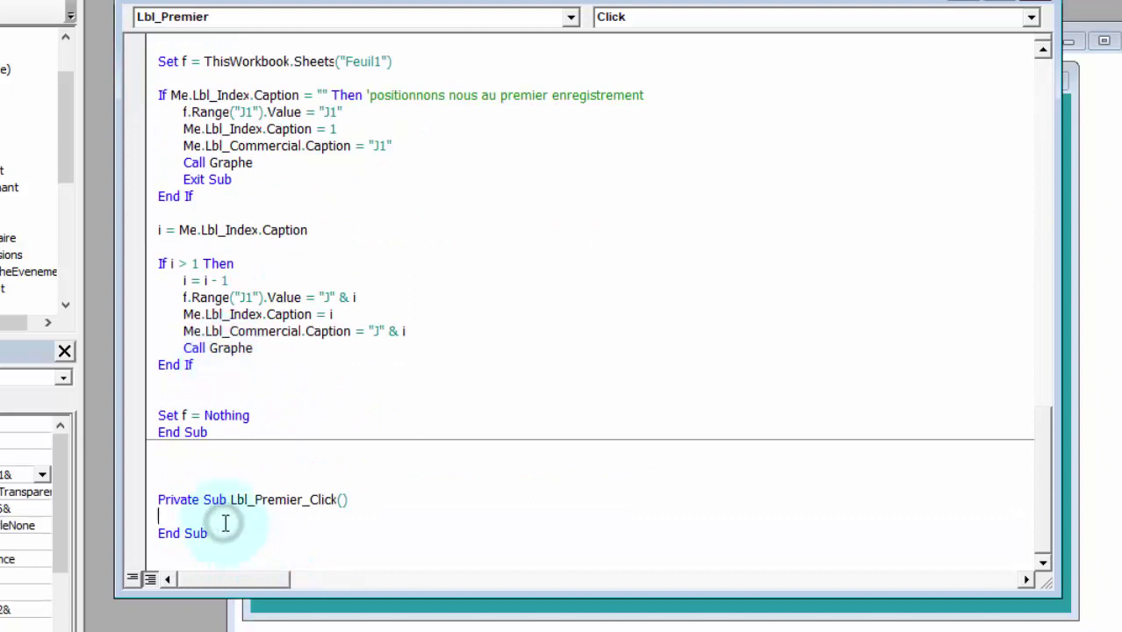
{"action": "type", "text": "Dim i As Integer Dim f As Worksheet  Me.CheckBox1 = True  Set f = ThisWorkbook.Sheets(\"Feuil1\")  f.Range(\"J1\").Value = \"J4\" Call Graphe Me.Lbl_Commercial.Caption = \"J4\" Me.Lbl_Index.Caption = 4  Set f = Nothing"}
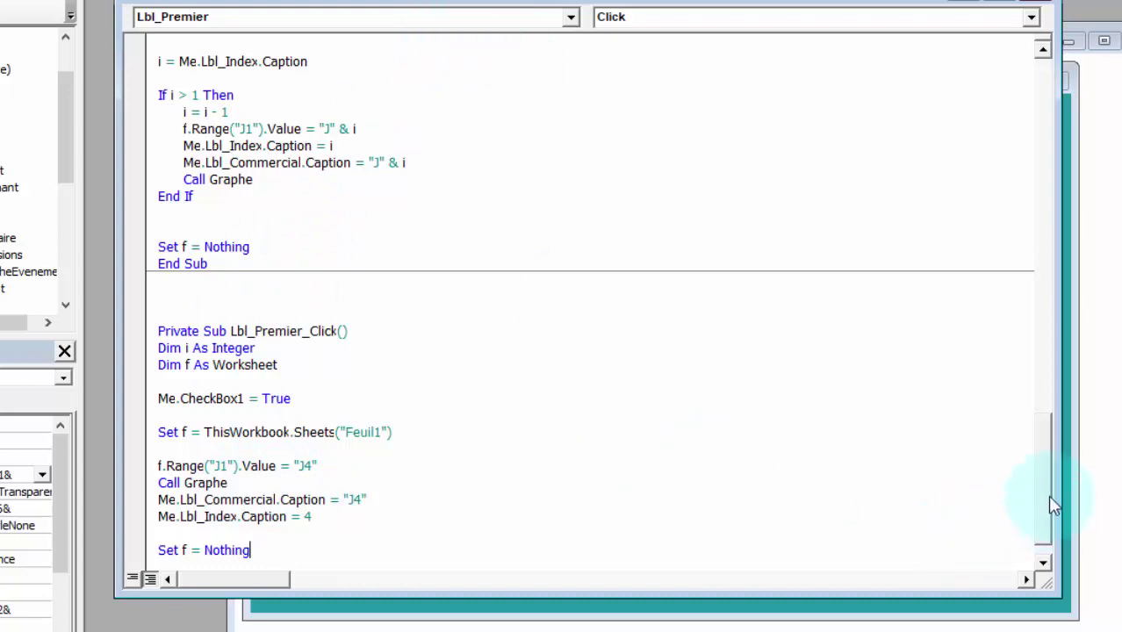
{"action": "left_click_drag", "start_coordinate": [1051, 497], "coordinate": [1044, 522]}
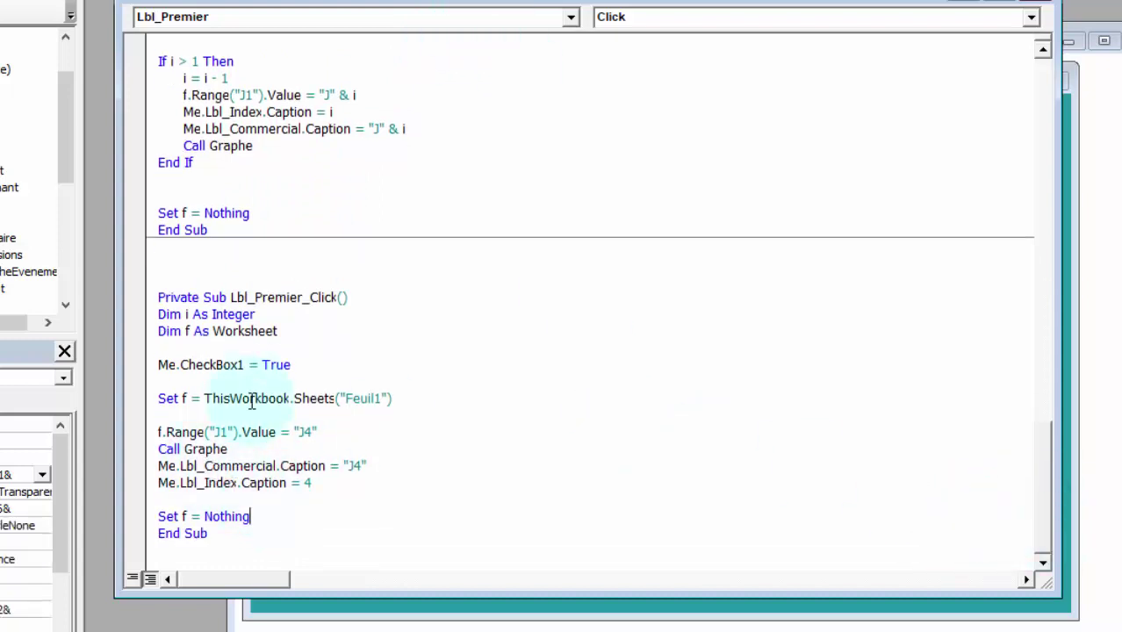
{"action": "left_click", "coordinate": [250, 364]}
Step: Change J4 to J1 in the range and commercial caption, index to 1, then run the form
{"action": "left_click", "coordinate": [310, 432]}
{"action": "type", "text": "1"}
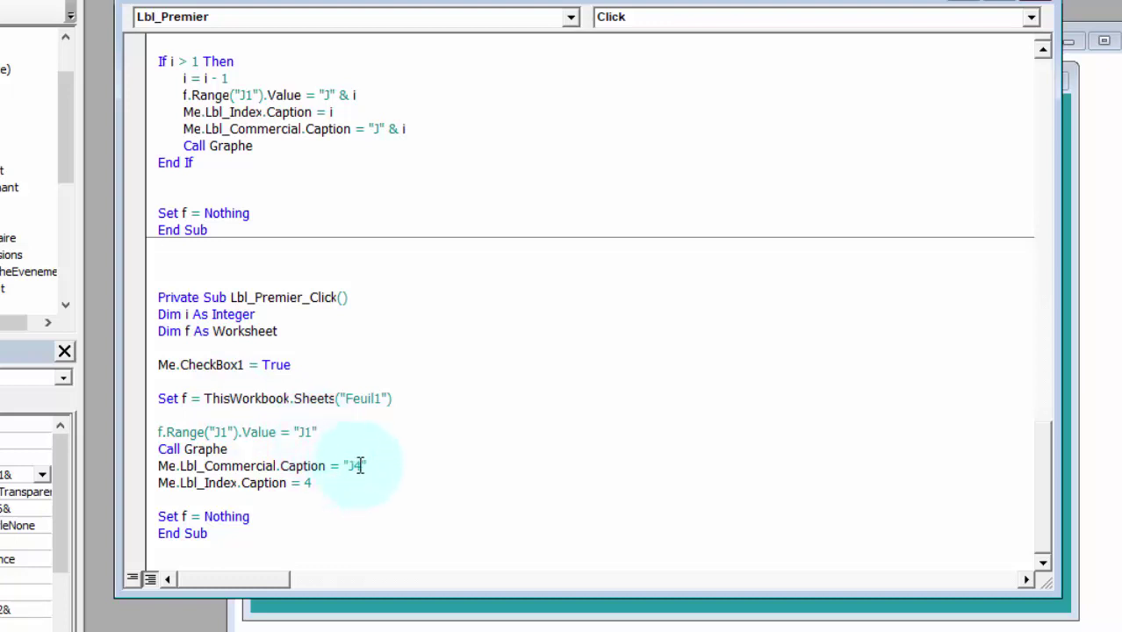
{"action": "left_click", "coordinate": [359, 465]}
{"action": "key", "text": "BackSpace"}
{"action": "type", "text": "1"}
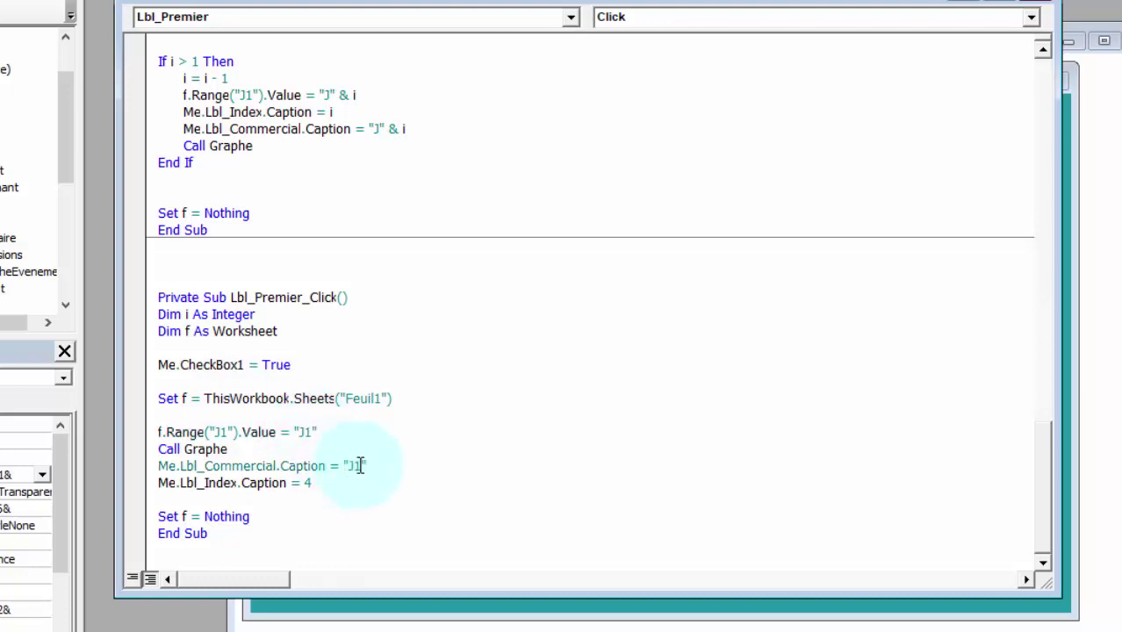
{"action": "double_click", "coordinate": [324, 484]}
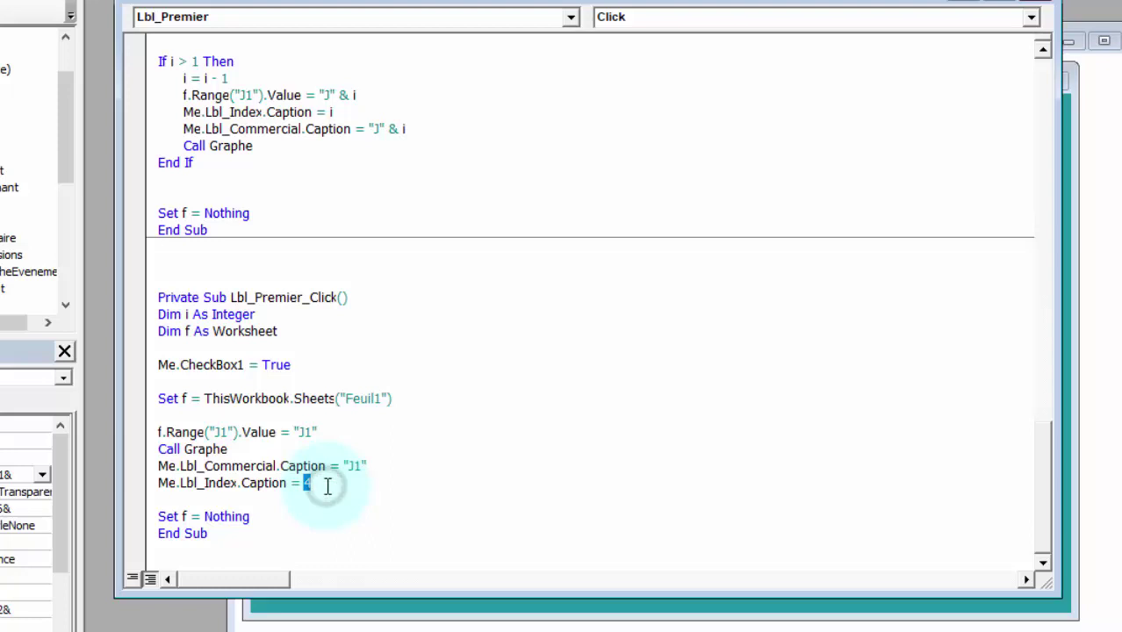
{"action": "type", "text": "1"}
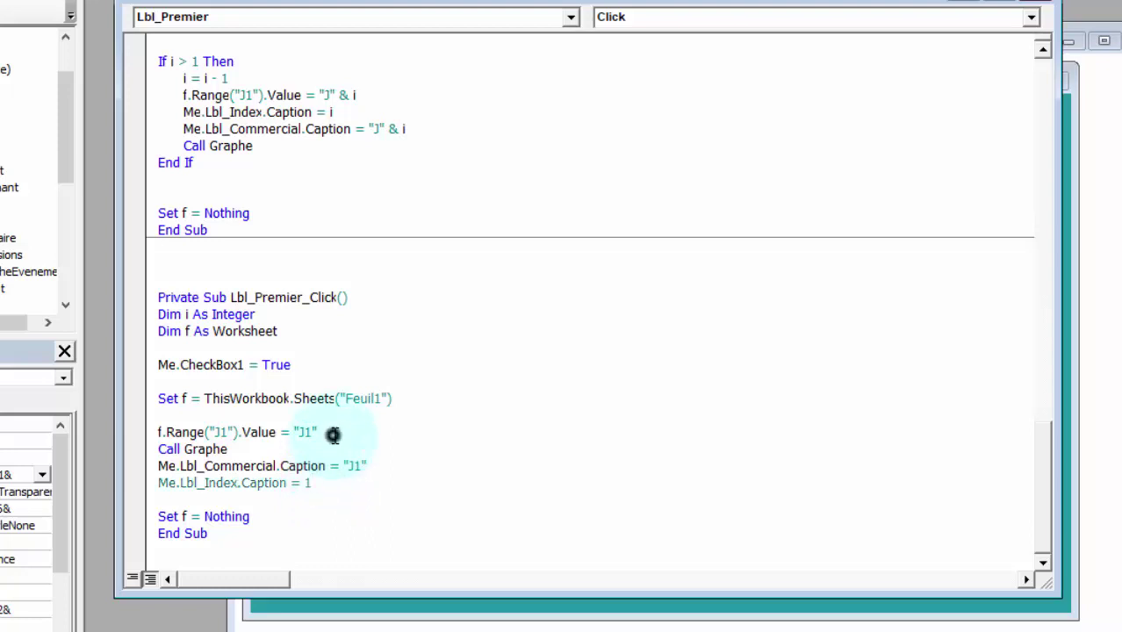
{"action": "left_click", "coordinate": [333, 435]}
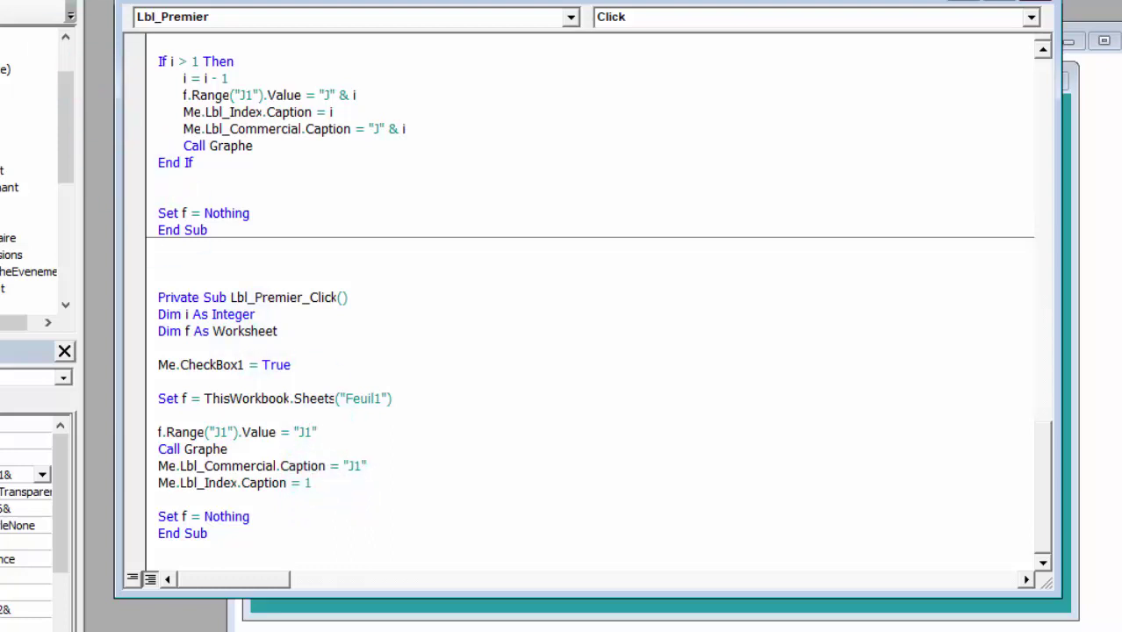
{"action": "key", "text": "F5"}
Step: Try first, last, first, last, then Play and Pause, and close the form
{"action": "left_click", "coordinate": [309, 148]}
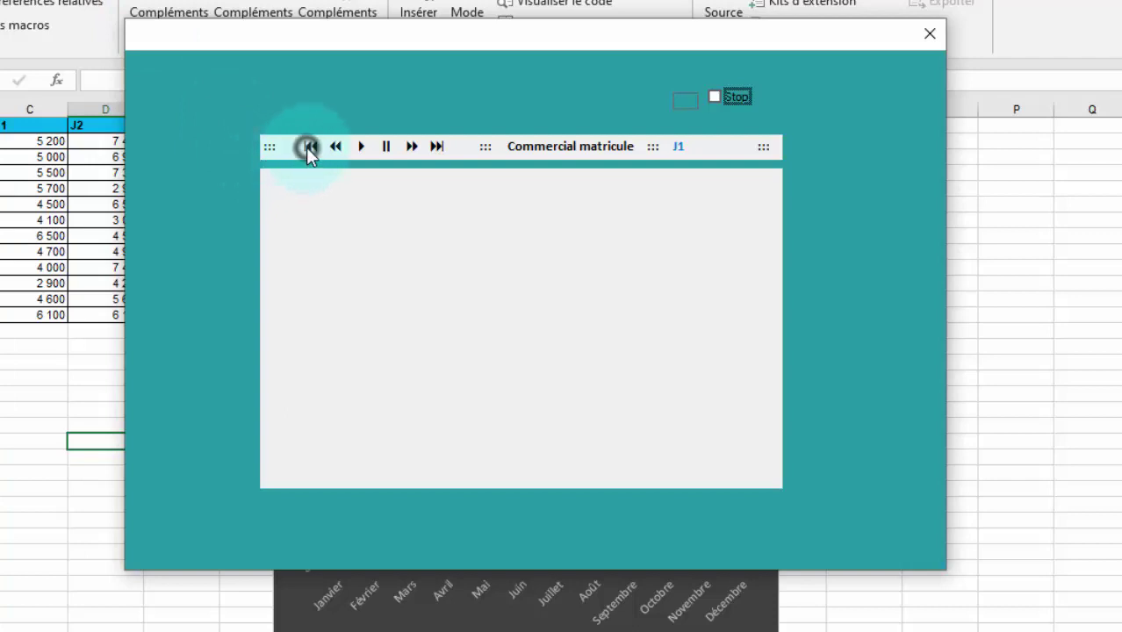
{"action": "left_click", "coordinate": [436, 147]}
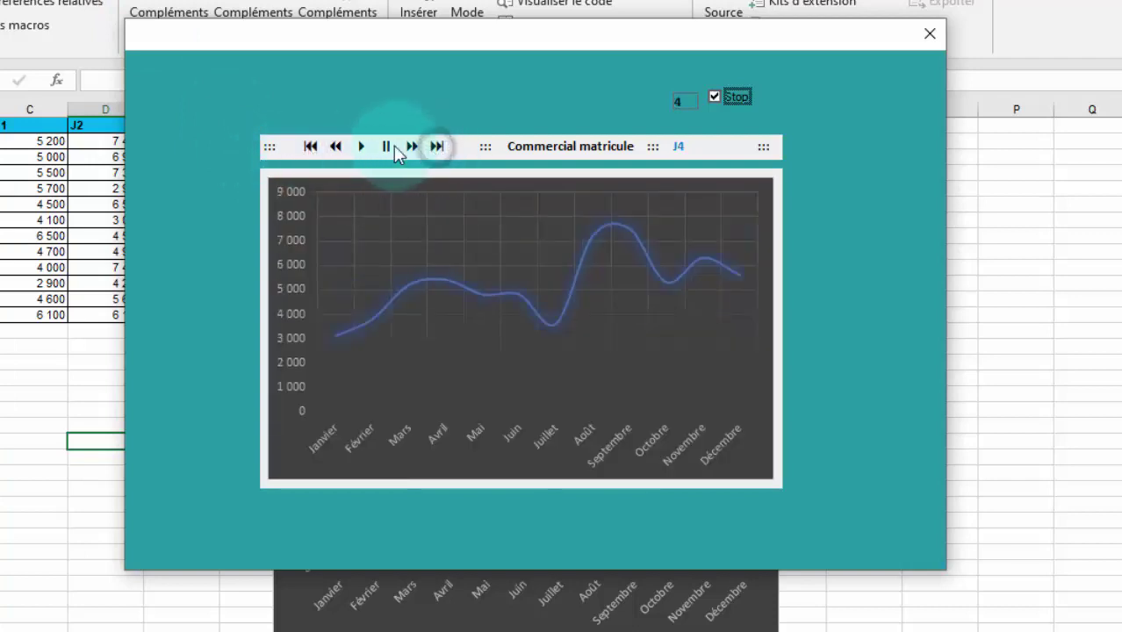
{"action": "left_click", "coordinate": [309, 147]}
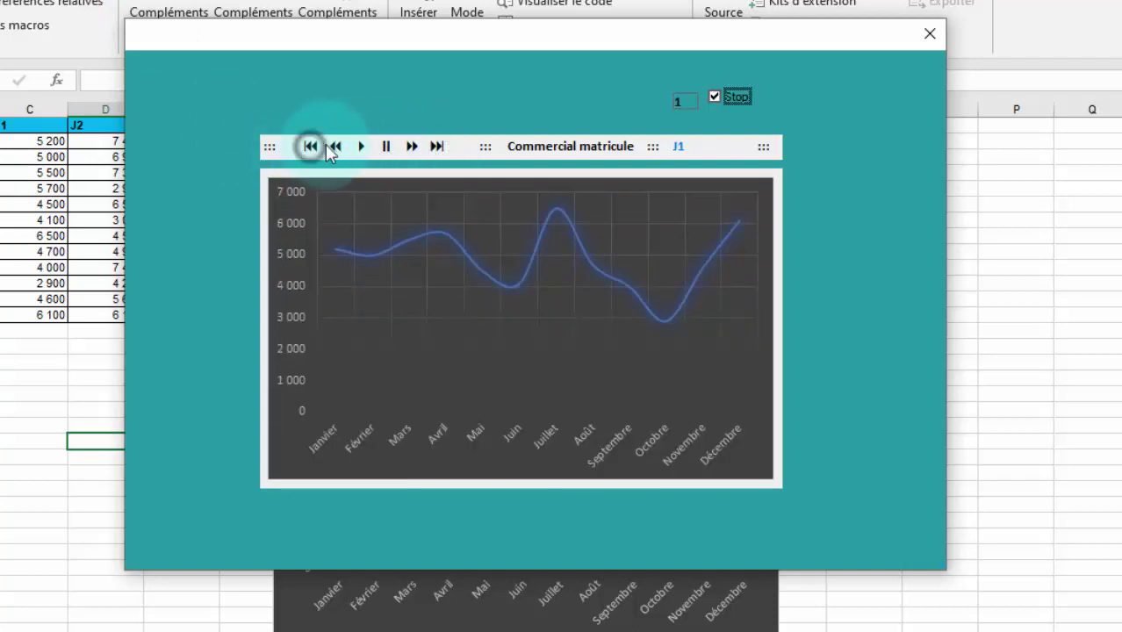
{"action": "left_click", "coordinate": [437, 147]}
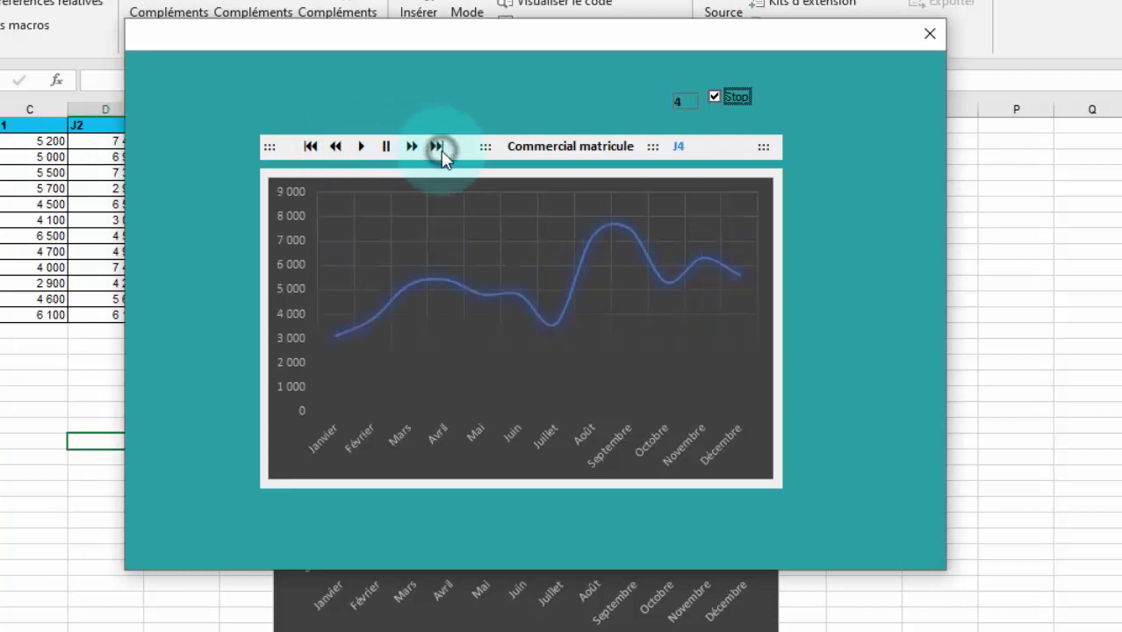
{"action": "left_click", "coordinate": [361, 147]}
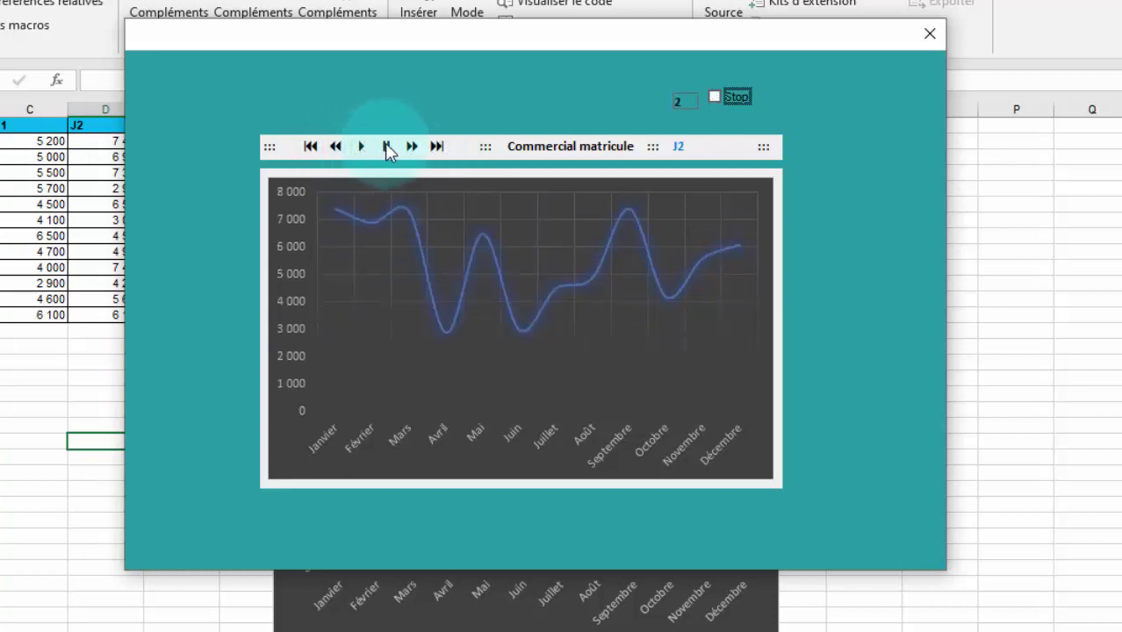
{"action": "left_click", "coordinate": [386, 146]}
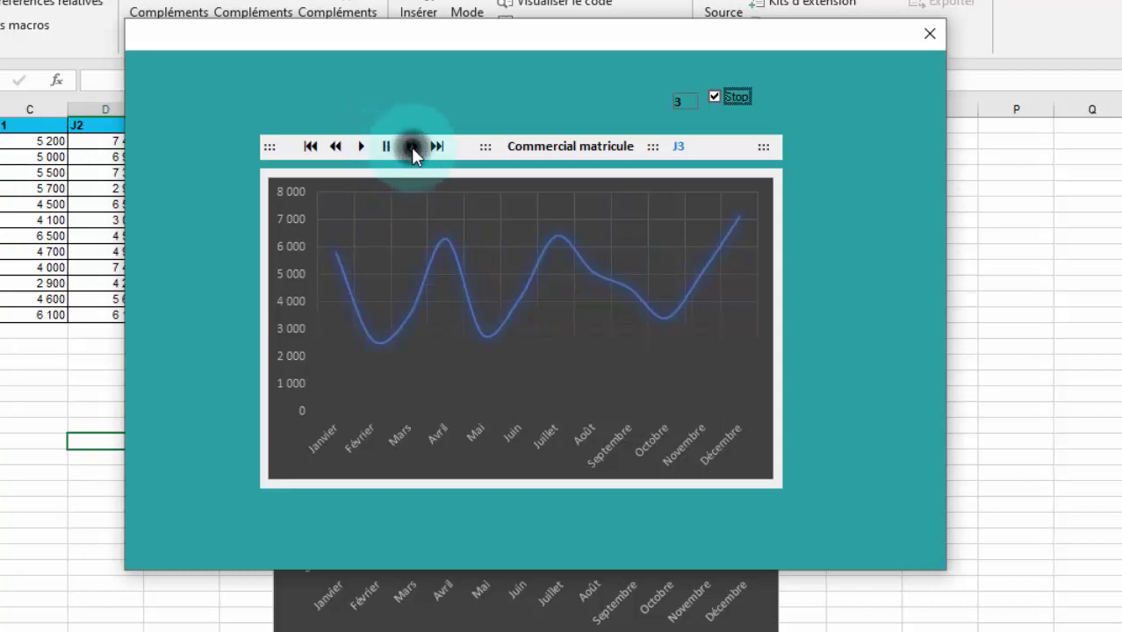
{"action": "left_click", "coordinate": [929, 35]}
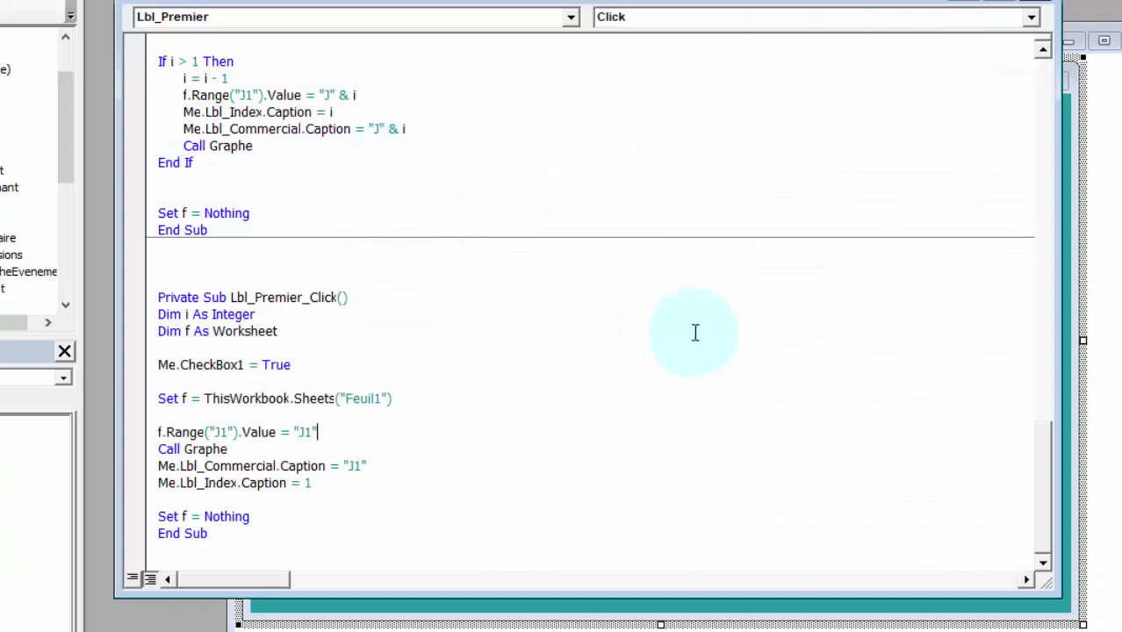
Step: Double-click the next-record label on UserForm2 to generate Lbl_Suivant_Click
{"action": "left_click", "coordinate": [1107, 482]}
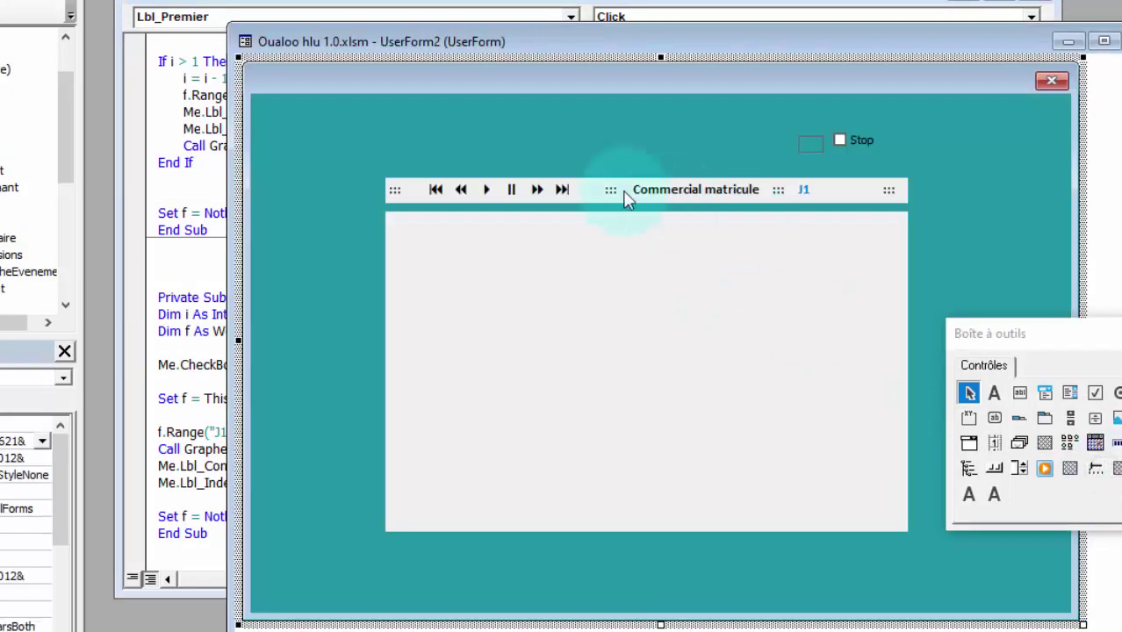
{"action": "left_click", "coordinate": [537, 188]}
{"action": "double_click", "coordinate": [536, 188]}
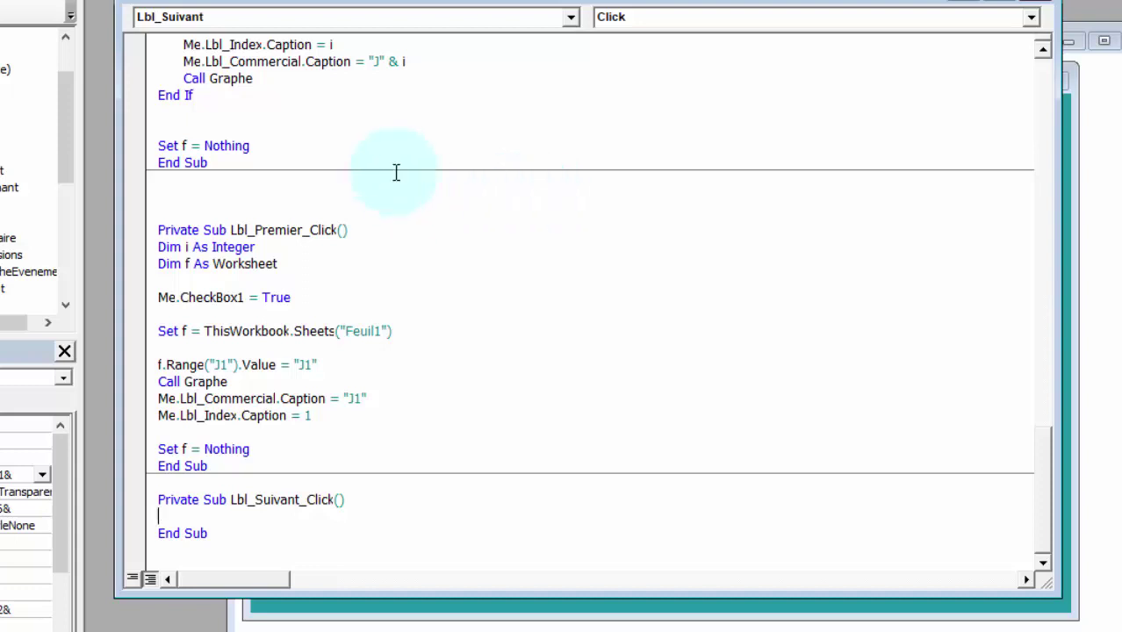
{"action": "left_click", "coordinate": [220, 547]}
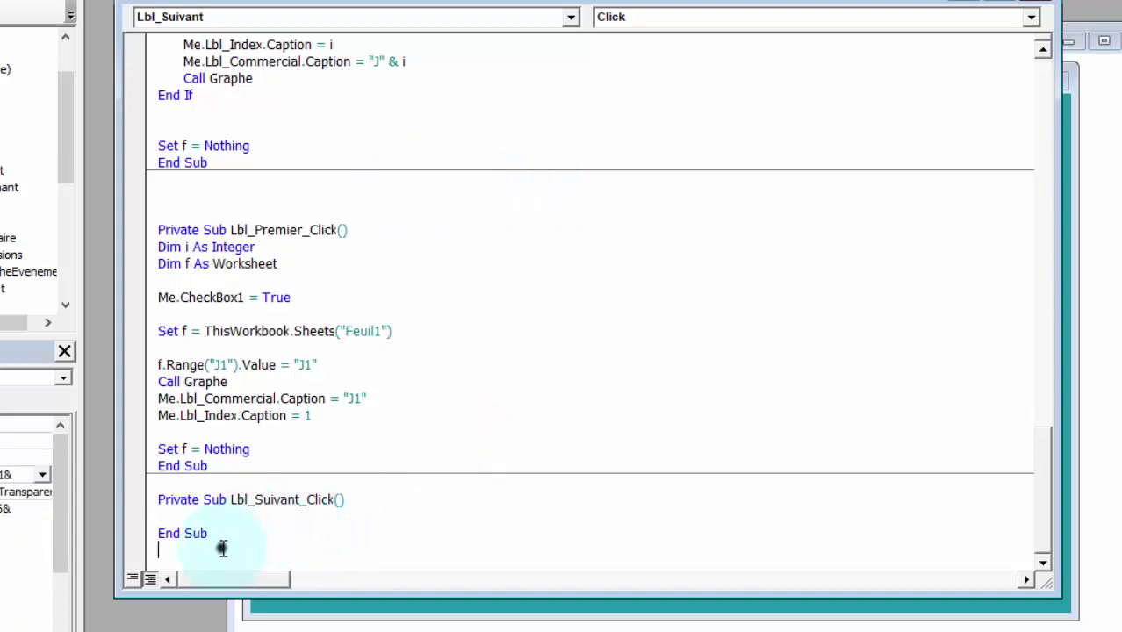
{"action": "key", "text": "Return"}
{"action": "key", "text": "Return"}
{"action": "key", "text": "Return"}
{"action": "key", "text": "Return"}
{"action": "key", "text": "Return"}
{"action": "key", "text": "Return"}
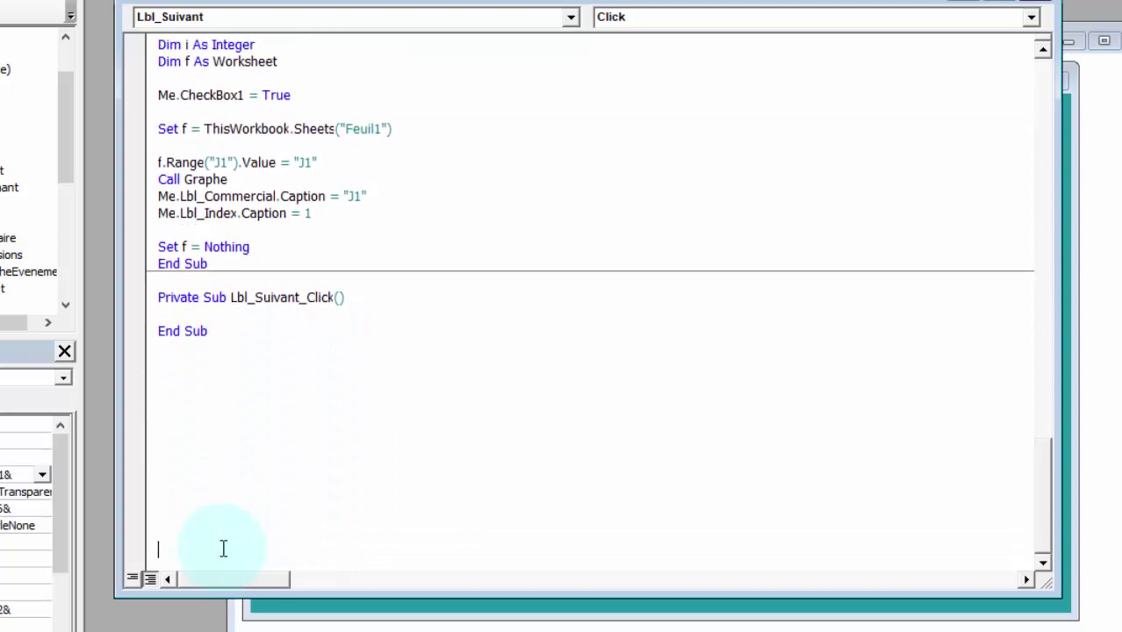
{"action": "key", "text": "Return"}
{"action": "left_click", "coordinate": [206, 297]}
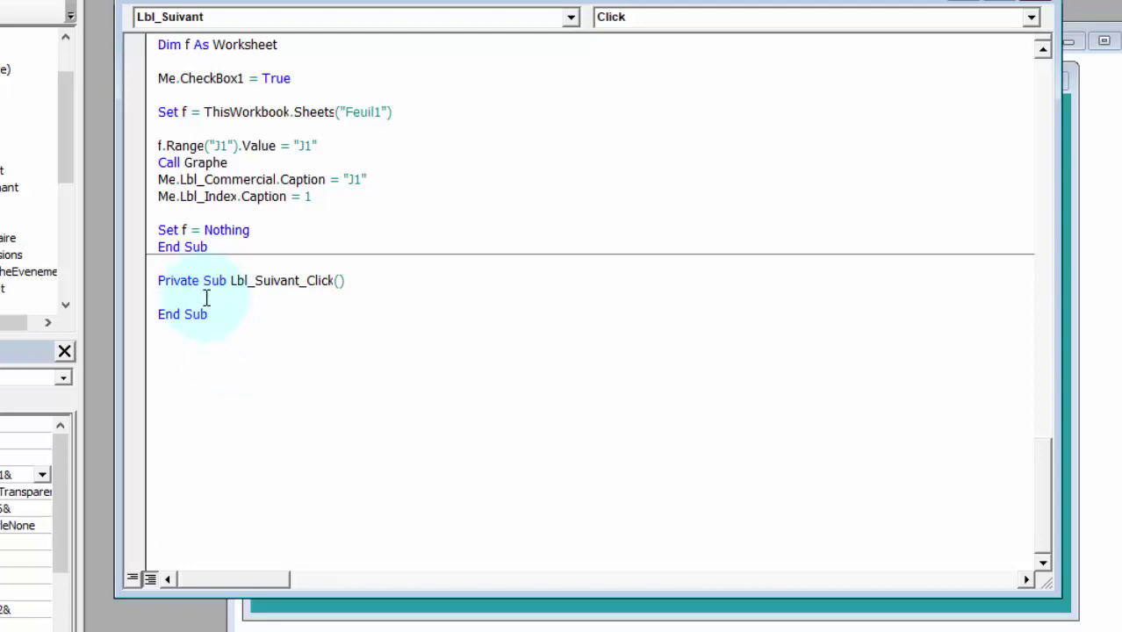
Step: Copy the Lbl_Précédent_Click body and return to the empty Lbl_Suivant_Click
{"action": "scroll", "coordinate": [206, 299], "scroll_direction": "up", "scroll_amount": 2}
{"action": "scroll", "coordinate": [206, 298], "scroll_direction": "up", "scroll_amount": 3}
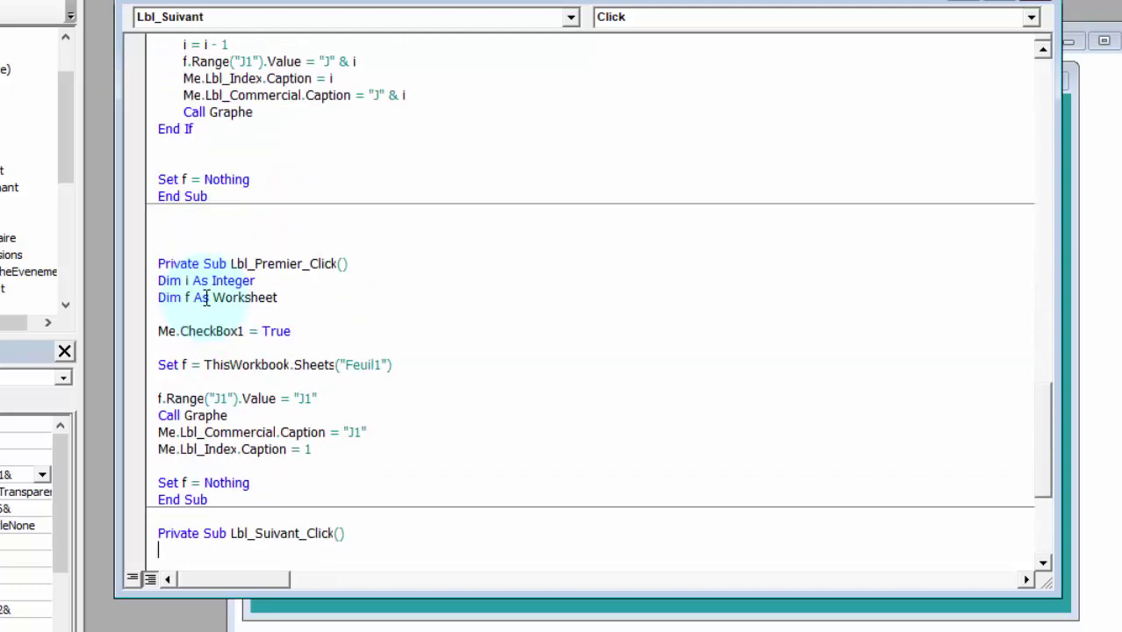
{"action": "scroll", "coordinate": [206, 299], "scroll_direction": "up", "scroll_amount": 3}
{"action": "scroll", "coordinate": [206, 299], "scroll_direction": "up", "scroll_amount": 2}
{"action": "scroll", "coordinate": [206, 299], "scroll_direction": "up", "scroll_amount": 3}
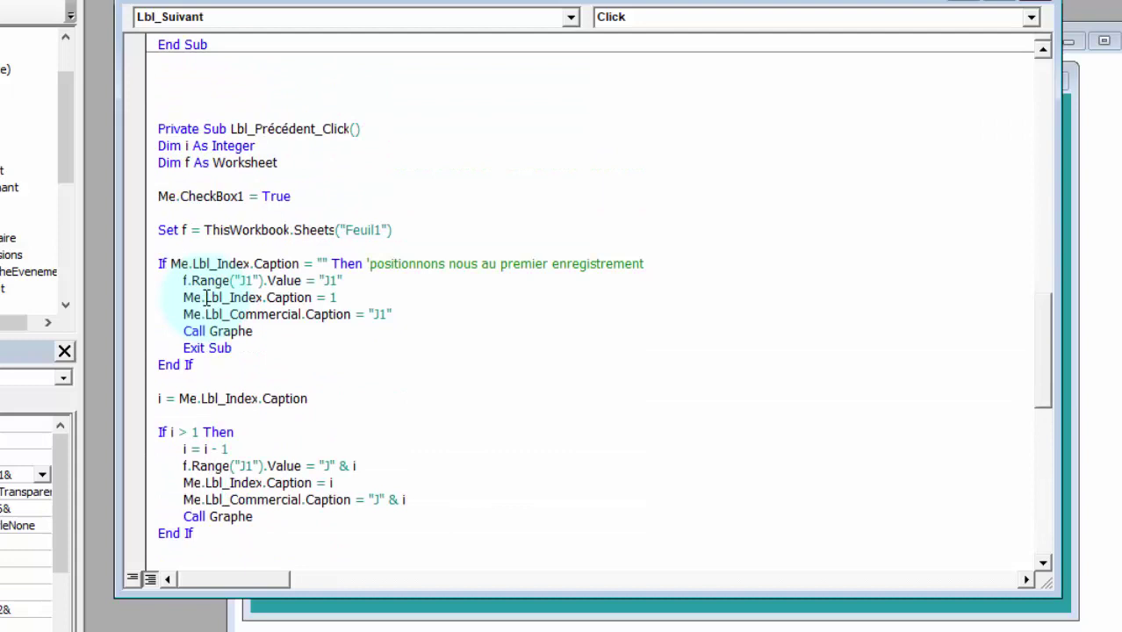
{"action": "left_click", "coordinate": [160, 146]}
{"action": "left_click", "coordinate": [331, 398]}
{"action": "scroll", "coordinate": [331, 397], "scroll_direction": "down", "scroll_amount": 3}
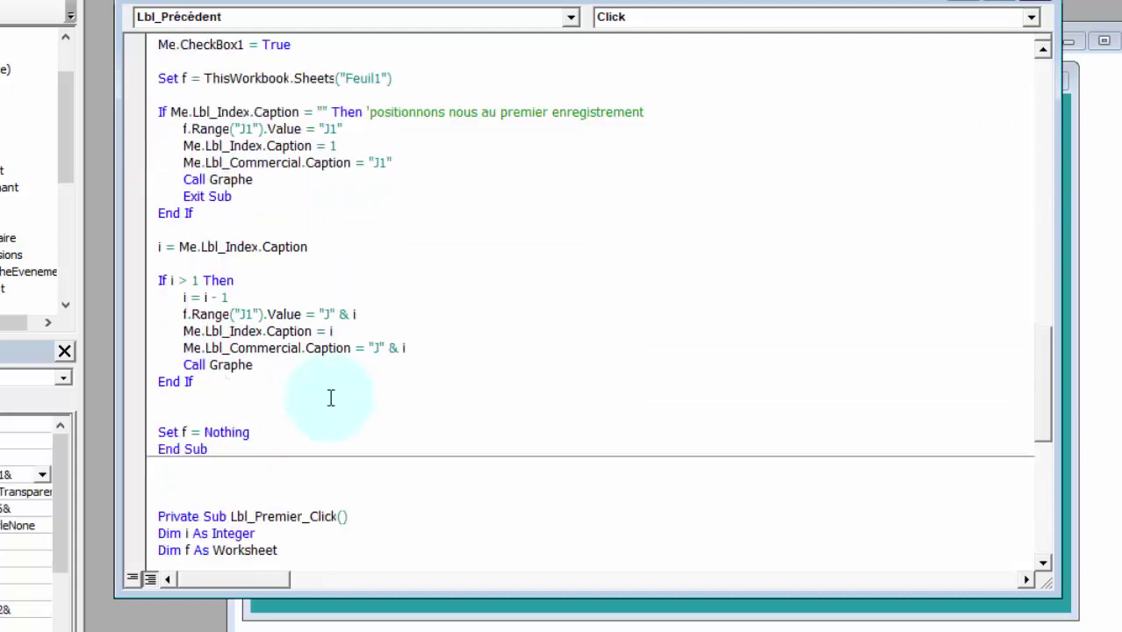
{"action": "scroll", "coordinate": [331, 398], "scroll_direction": "down", "scroll_amount": 2}
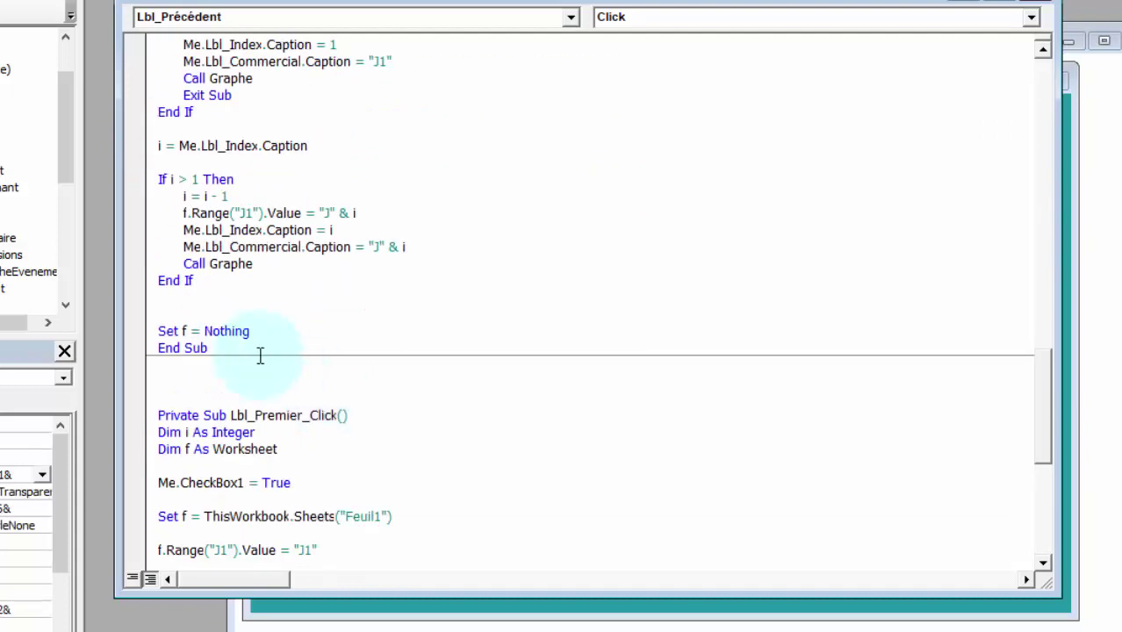
{"action": "left_click", "coordinate": [274, 333], "text": "shift"}
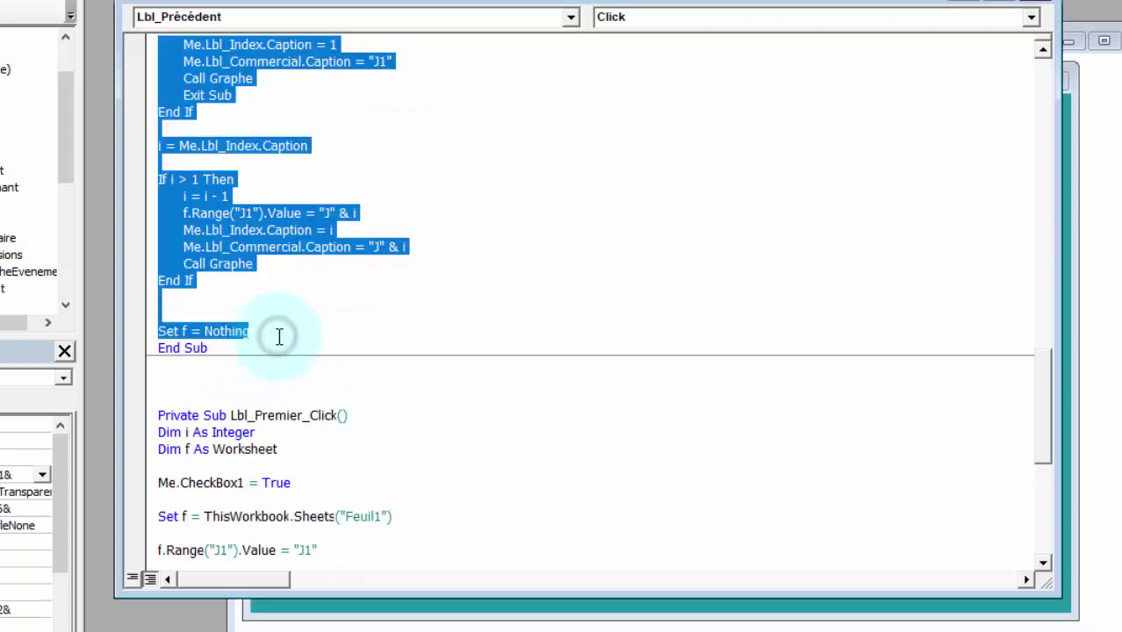
{"action": "scroll", "coordinate": [268, 420], "scroll_direction": "down", "scroll_amount": 8}
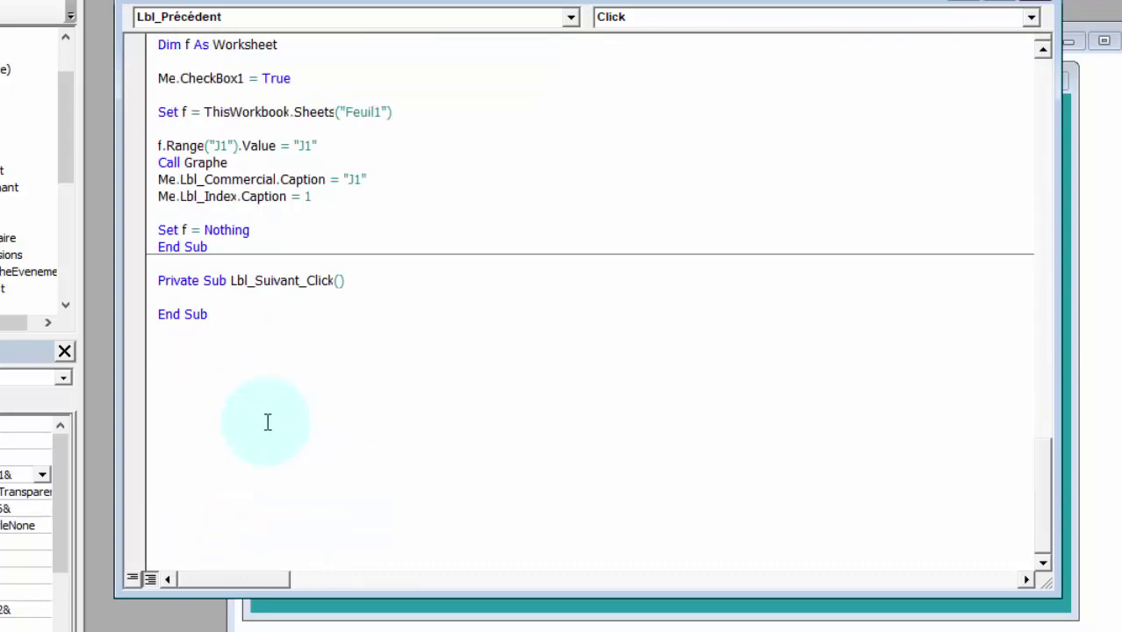
{"action": "left_click", "coordinate": [231, 301]}
Step: Paste the Précédent code into Lbl_Suivant_Click, switching its empty-index branch to J4 and index 4
{"action": "type", "text": "Dim i As Integer Dim f As Worksheet  Me.CheckBox1 = True  Set f = ThisWorkbook.Sheets(\"Feuil1\")  If Me.Lbl_Index.Caption = \"\" Then 'positionnons nous au premier enregistrement     f.Range(\"J1\").Value = \"J1\"     Me.Lbl_Index.Caption = 1     Me.Lbl_Commercial.Caption = \"J1\"     Call Graphe     Exit Sub End If  i = Me.Lbl_Index.Caption  If i > 1 Then     i = i - 1     f.Range(\"J1\").Value = \"J\" & i     Me.Lbl_Index.Caption = i     Me.Lbl_Commercial.Caption = \"J\" & i     Call Graphe End If   Set f = Nothing"}
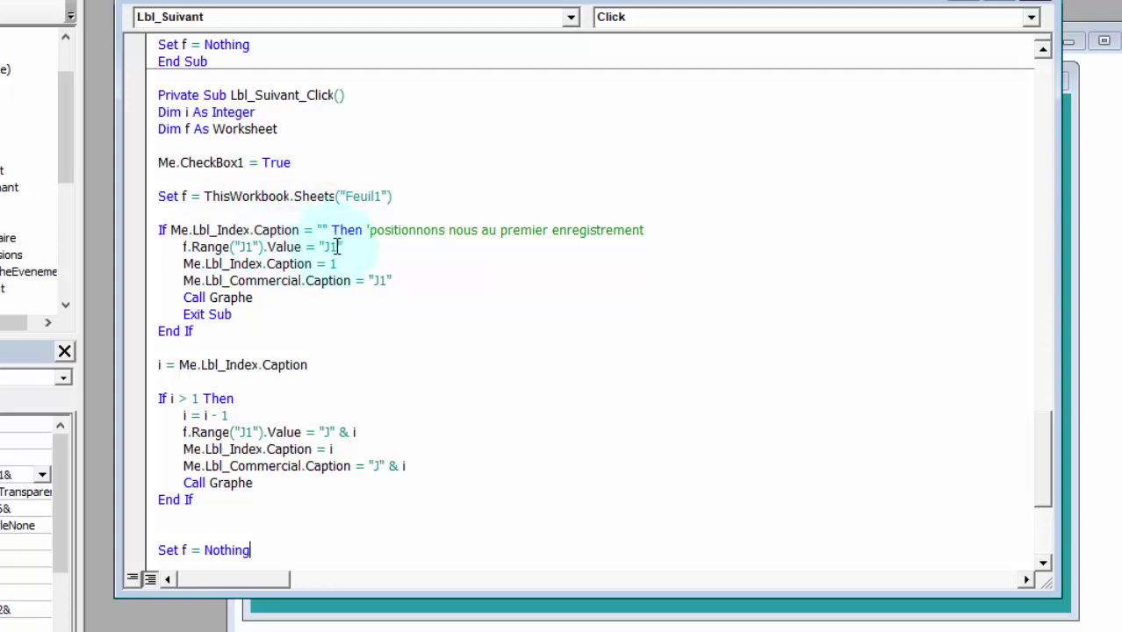
{"action": "left_click", "coordinate": [337, 247]}
{"action": "key", "text": "BackSpace"}
{"action": "type", "text": "4"}
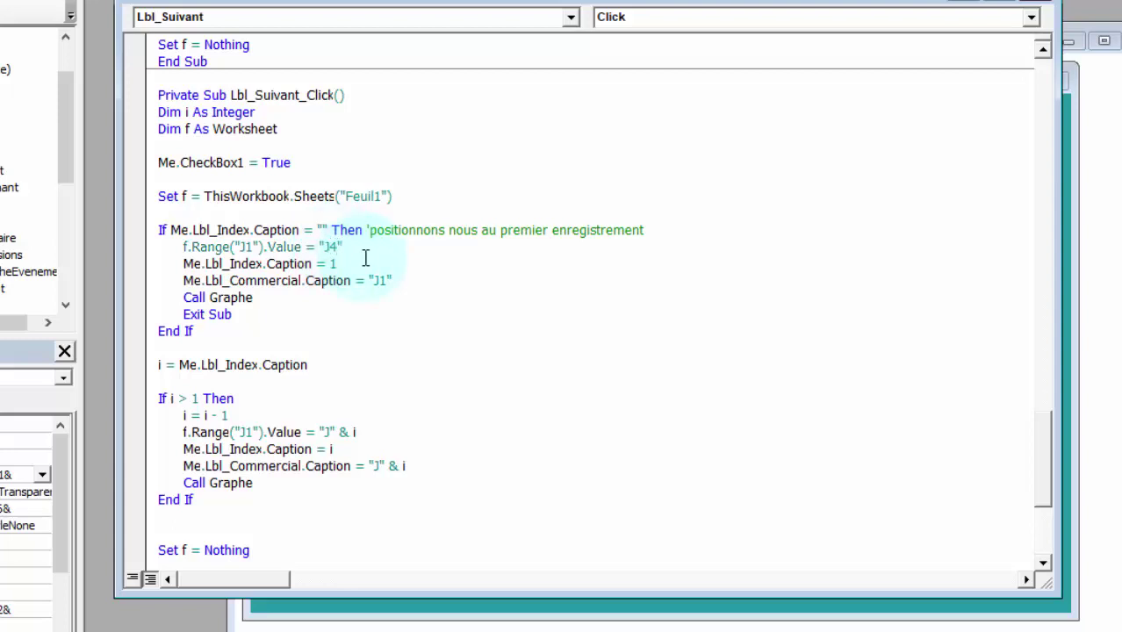
{"action": "double_click", "coordinate": [350, 266]}
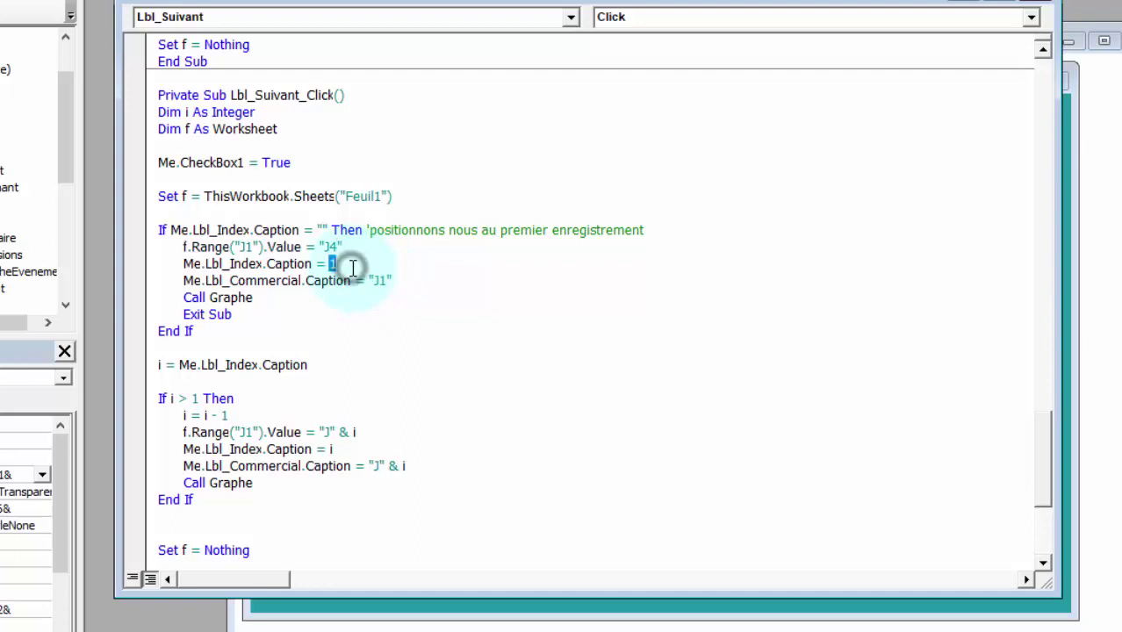
{"action": "type", "text": "4"}
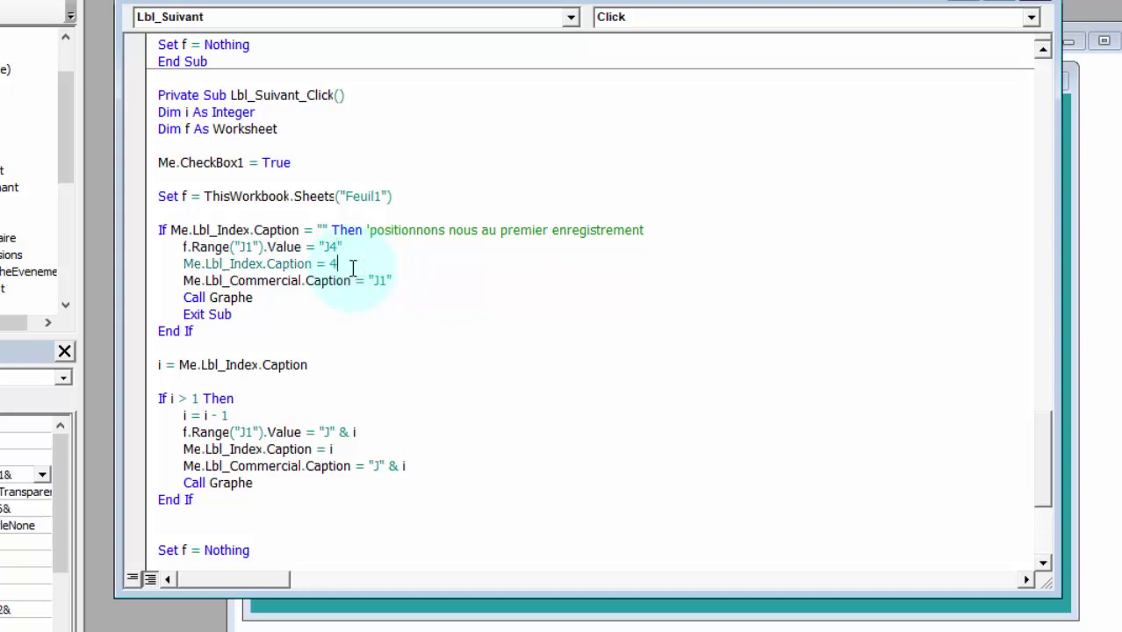
{"action": "double_click", "coordinate": [386, 280]}
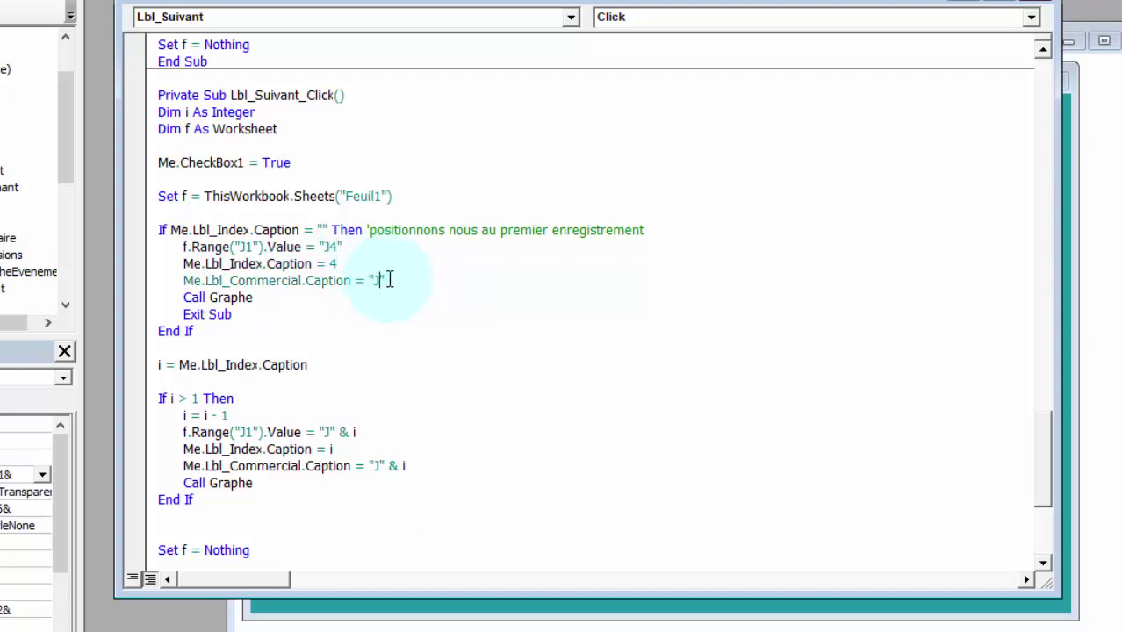
{"action": "type", "text": "4"}
{"action": "left_click", "coordinate": [280, 294]}
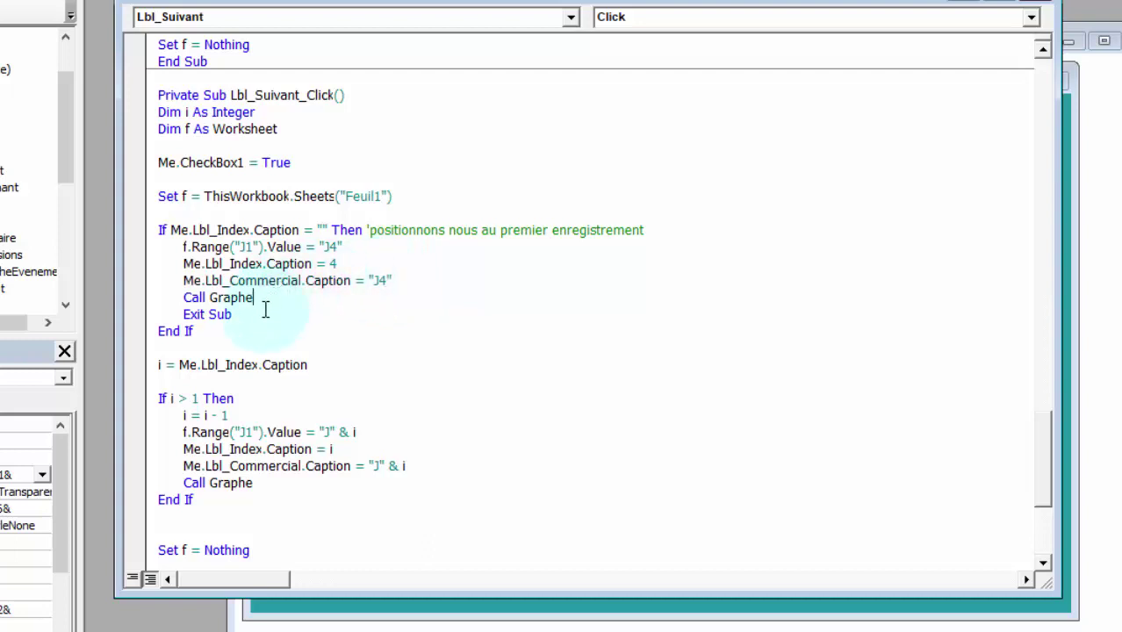
{"action": "left_click", "coordinate": [264, 309]}
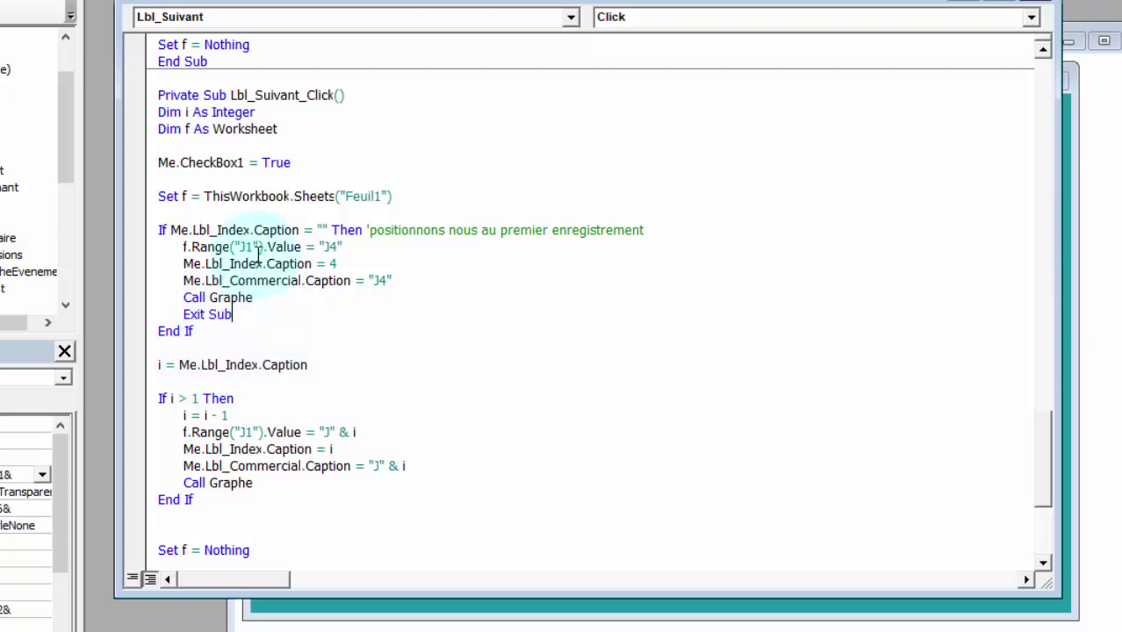
Step: Change the Lbl_Suivant_Click test from If i > 1 Then to If i < 4 Then
{"action": "left_click_drag", "start_coordinate": [326, 230], "coordinate": [253, 230]}
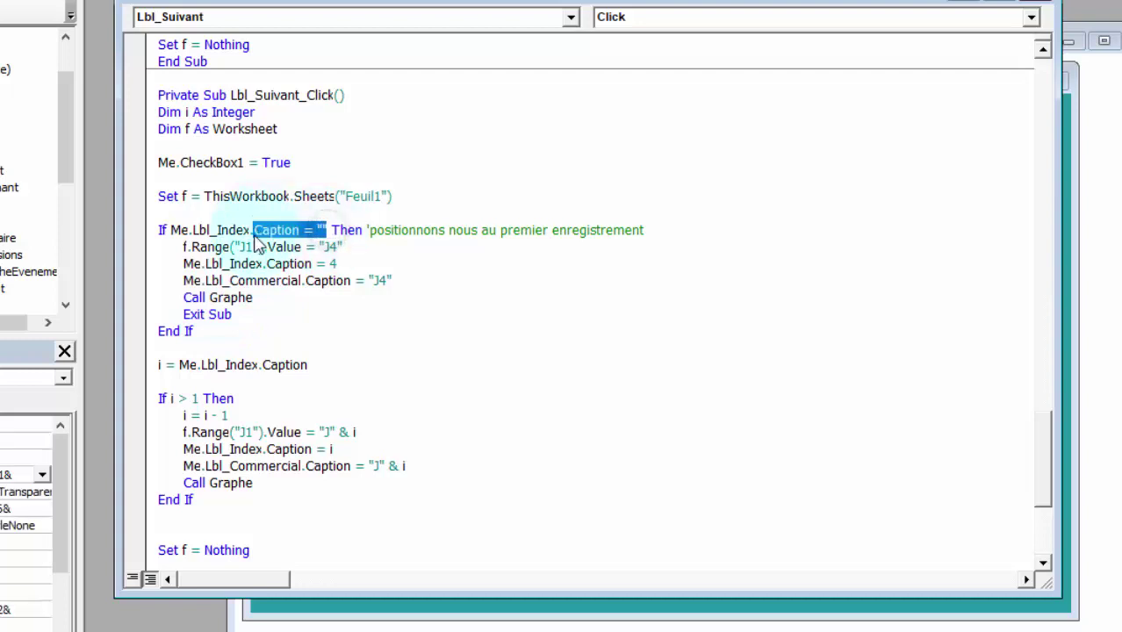
{"action": "left_click", "coordinate": [190, 379]}
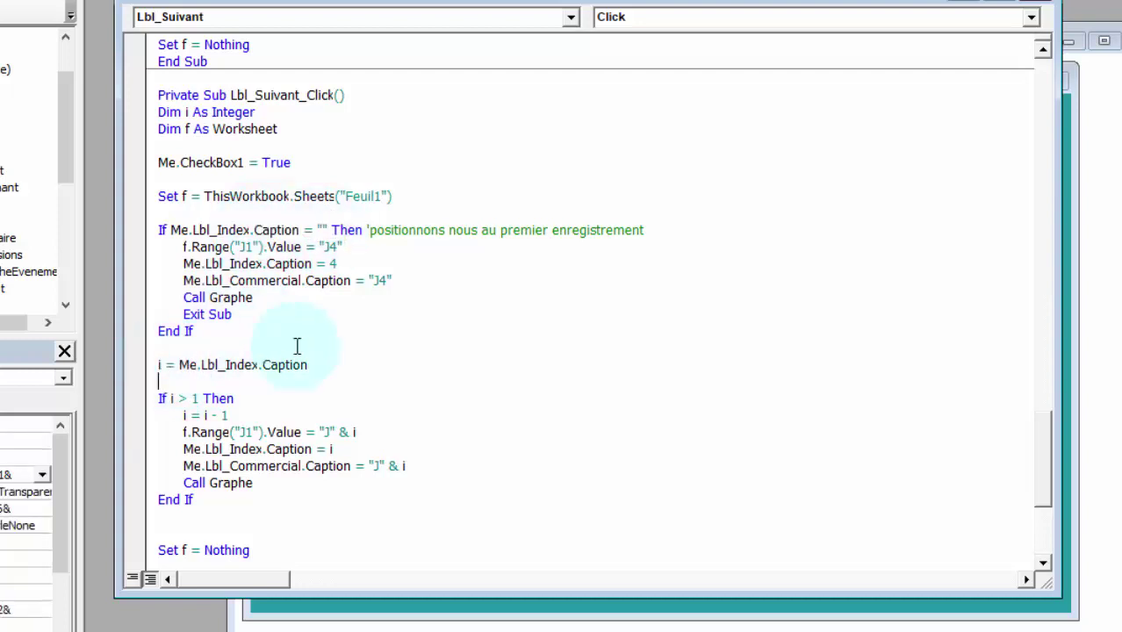
{"action": "left_click_drag", "start_coordinate": [312, 364], "coordinate": [201, 367]}
{"action": "left_click", "coordinate": [210, 414]}
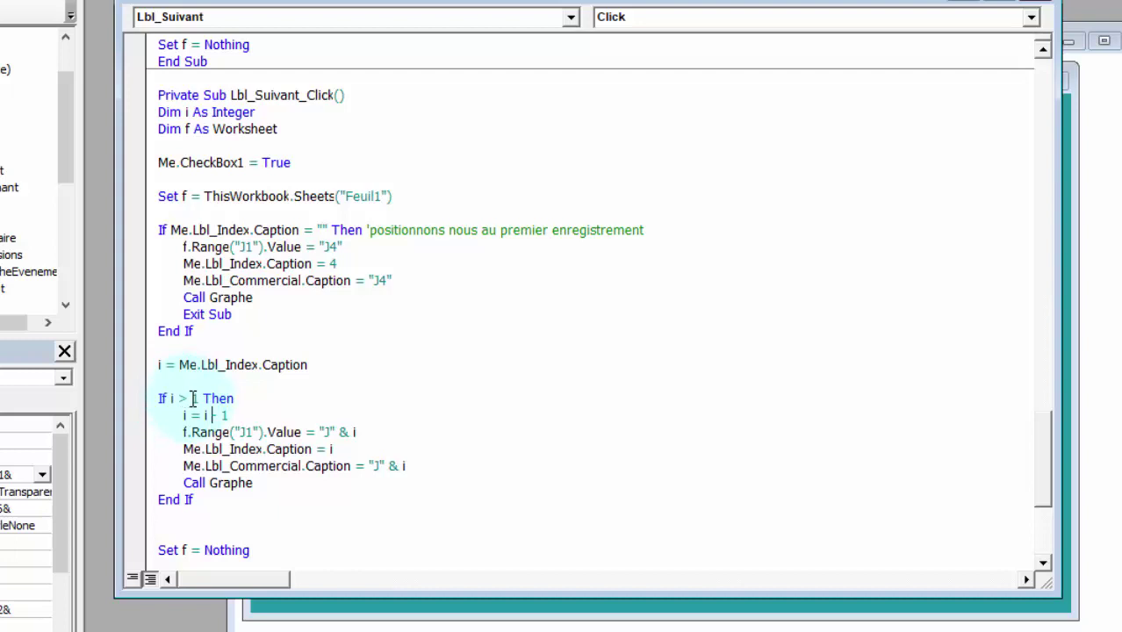
{"action": "left_click_drag", "start_coordinate": [199, 399], "coordinate": [178, 398]}
{"action": "type", "text": ">"}
{"action": "key", "text": "BackSpace"}
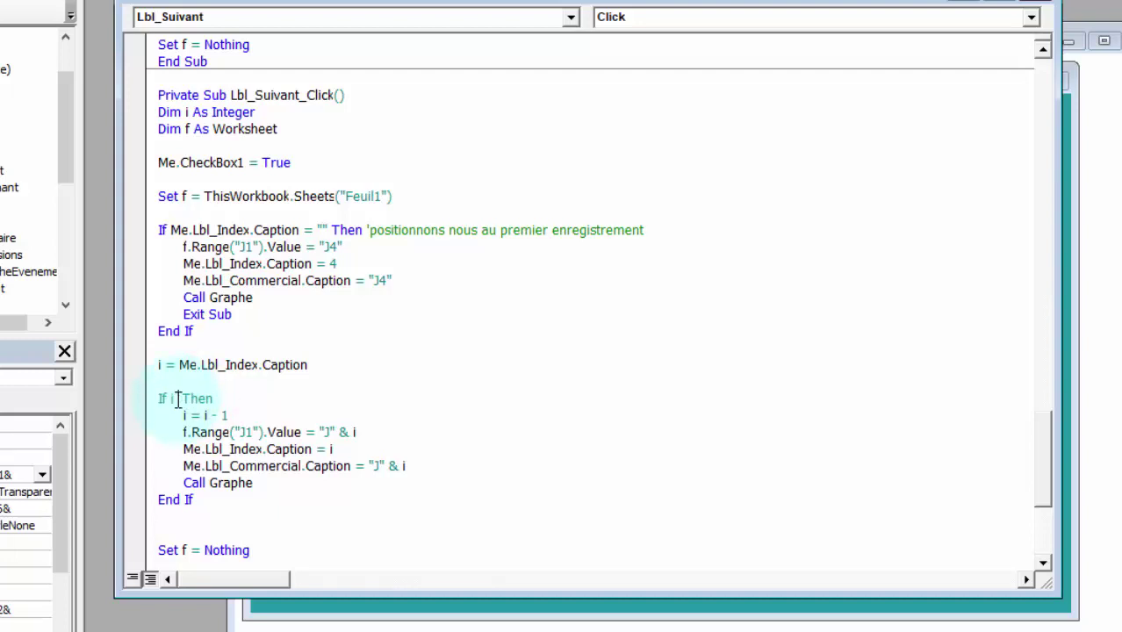
{"action": "type", "text": "<4"}
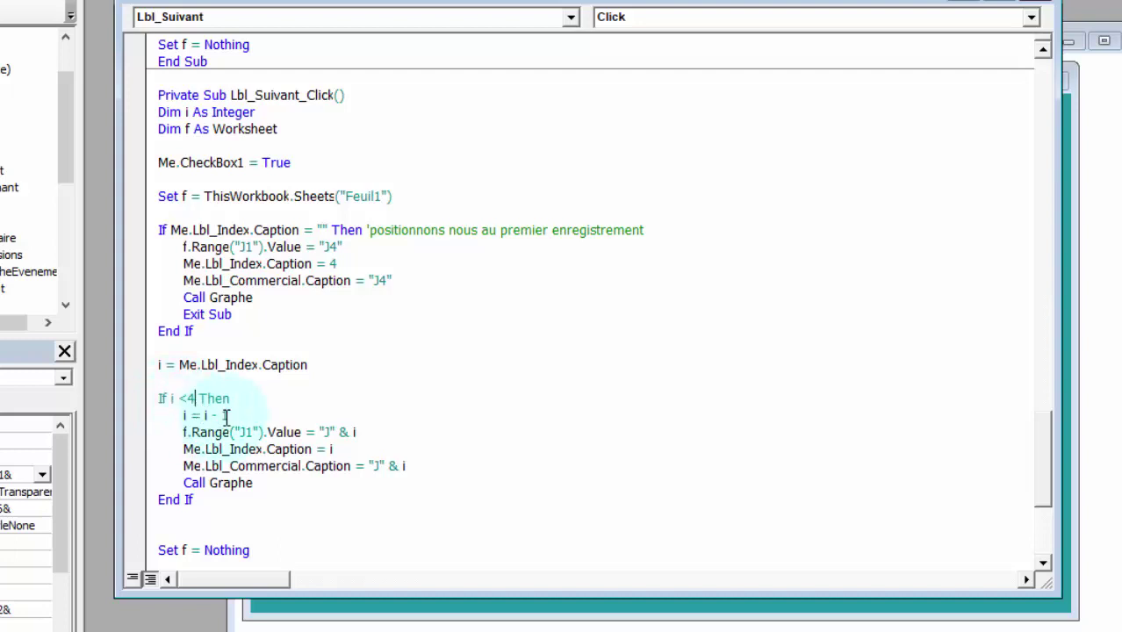
Step: Replace the decrement i = i - 1 with the increment i = i + 1
{"action": "double_click", "coordinate": [220, 415]}
{"action": "key", "text": "BackSpace"}
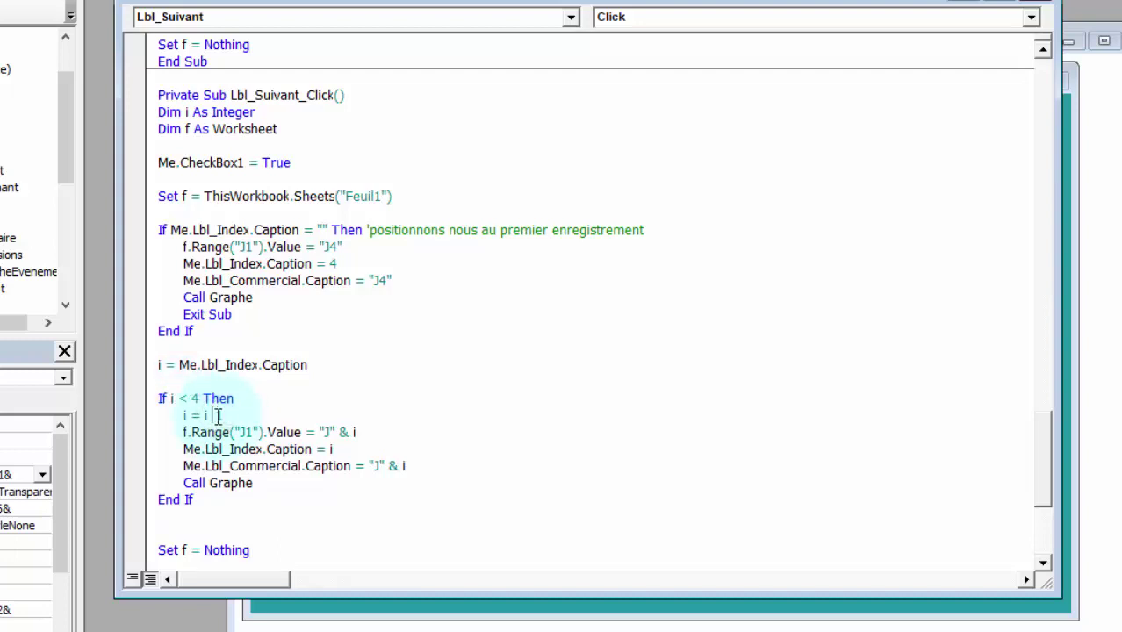
{"action": "type", "text": "+ 1"}
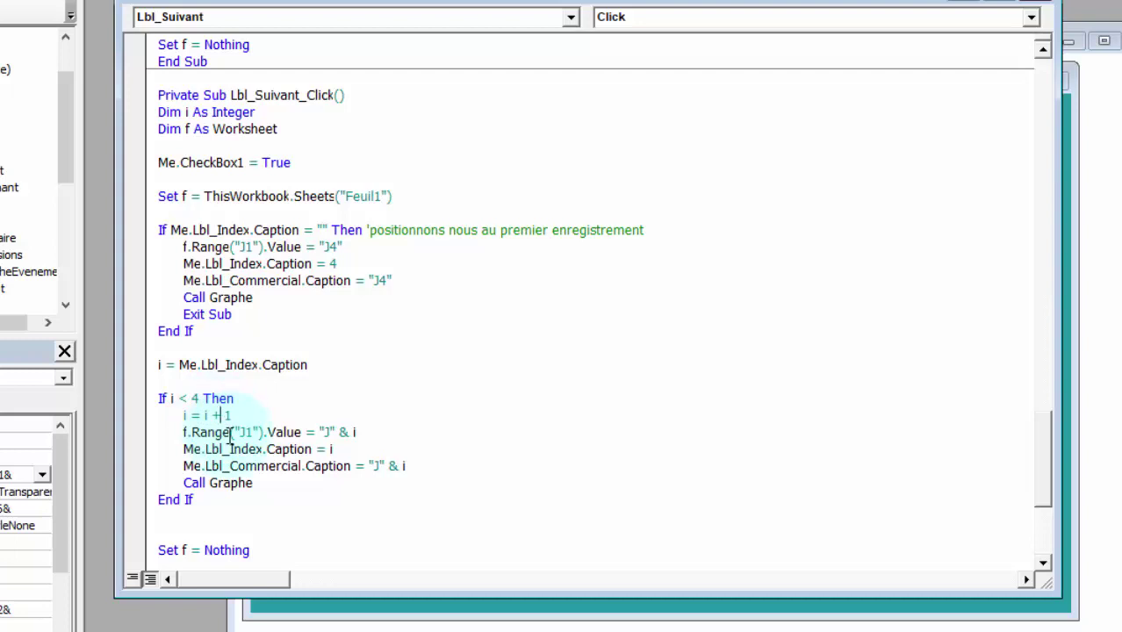
{"action": "left_click", "coordinate": [174, 400]}
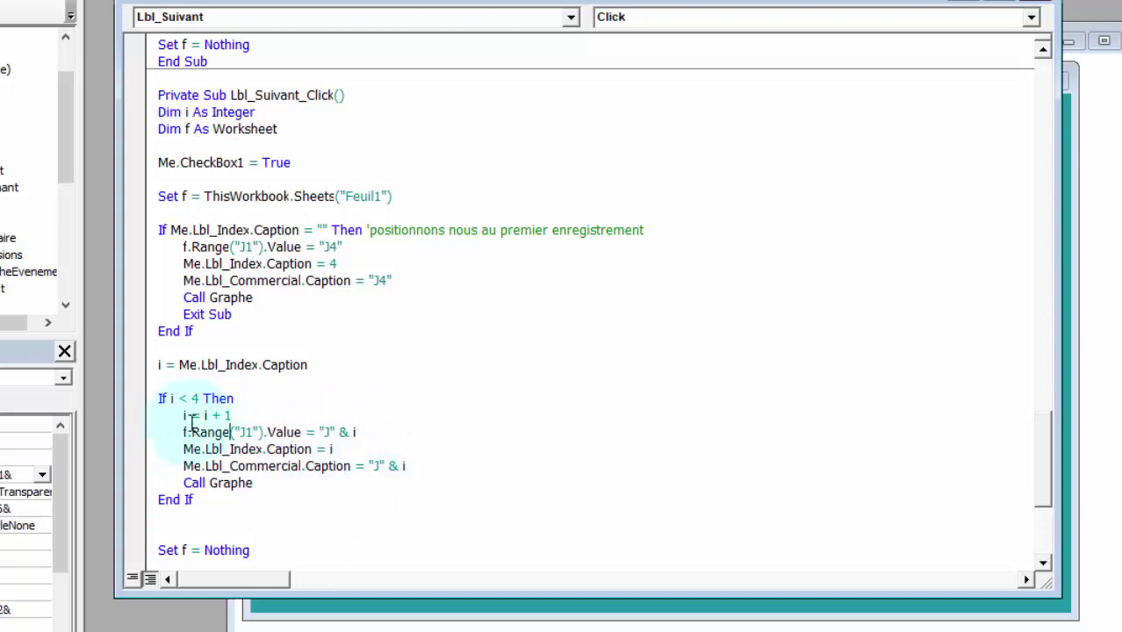
{"action": "left_click", "coordinate": [219, 460]}
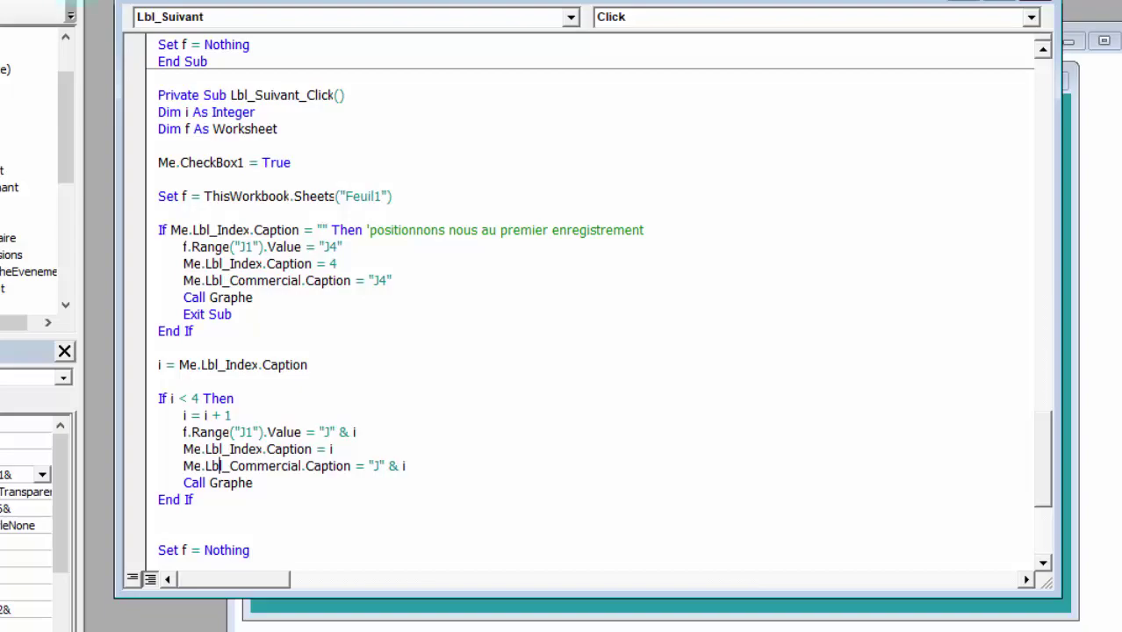
Step: Run UserForm2 with F5 and advance the chart from J1 through J4
{"action": "key", "text": "F5"}
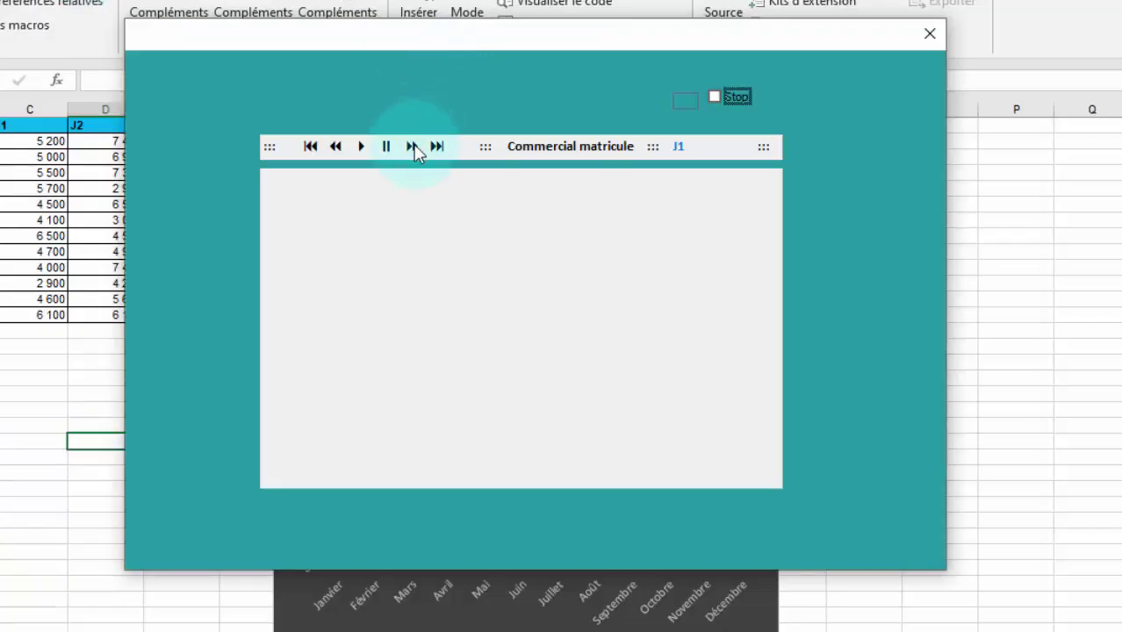
{"action": "left_click", "coordinate": [412, 146]}
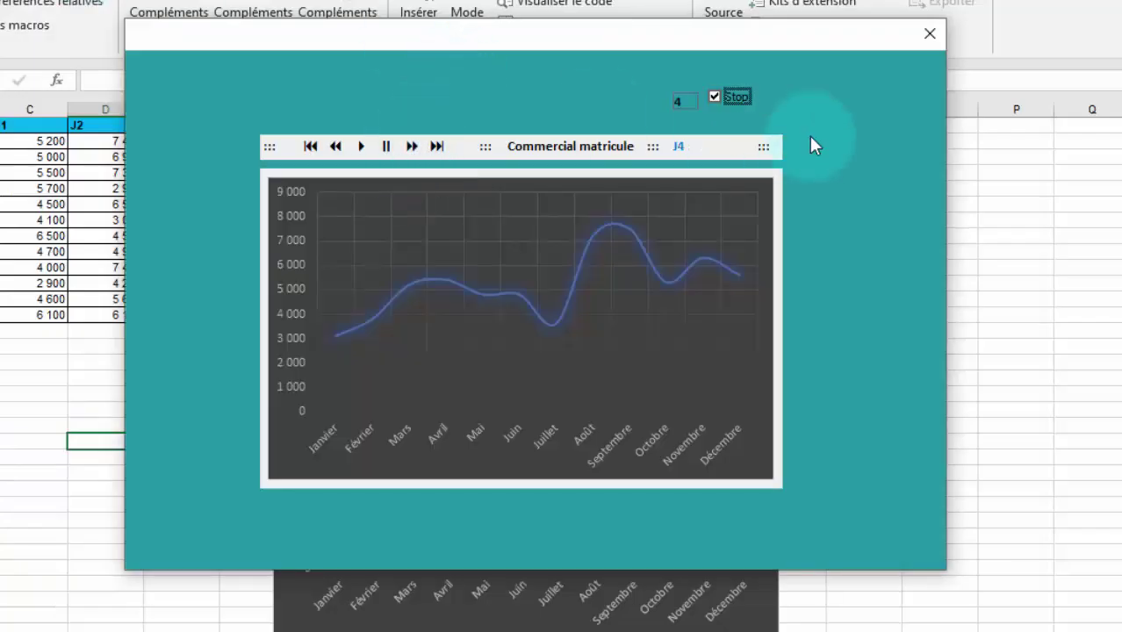
{"action": "left_click", "coordinate": [313, 147]}
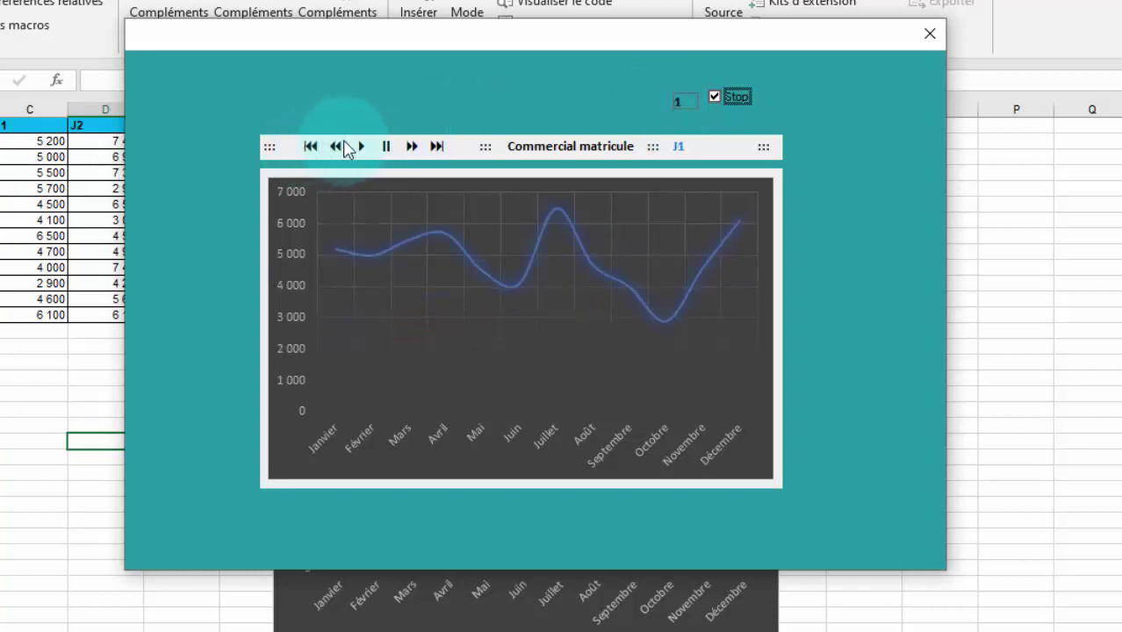
{"action": "left_click", "coordinate": [412, 147]}
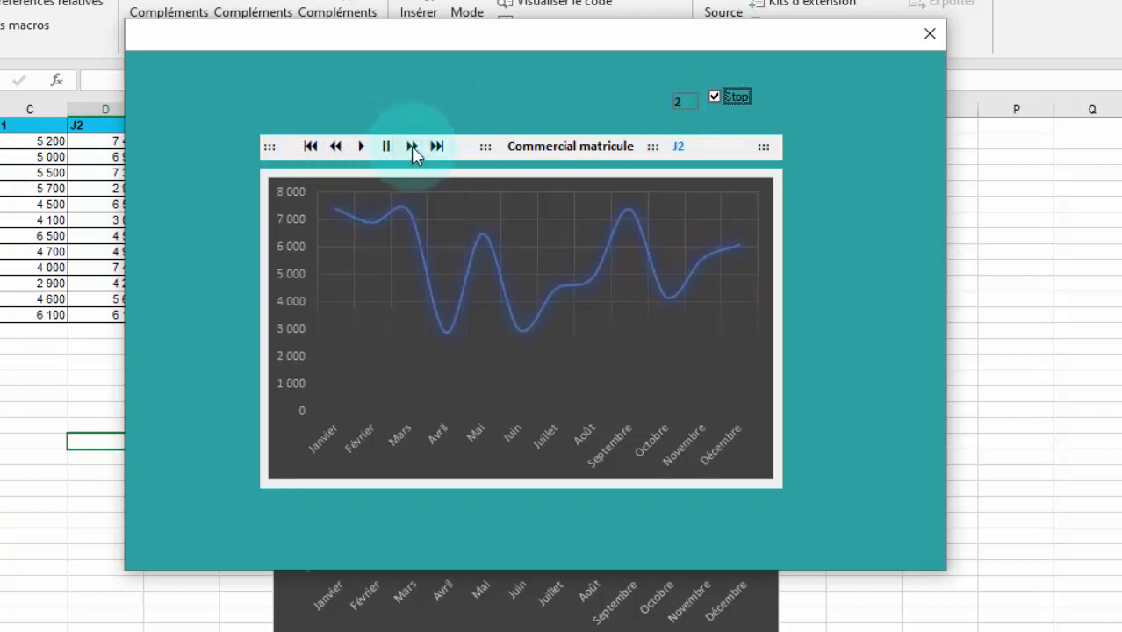
{"action": "left_click", "coordinate": [410, 146]}
{"action": "left_click", "coordinate": [411, 146]}
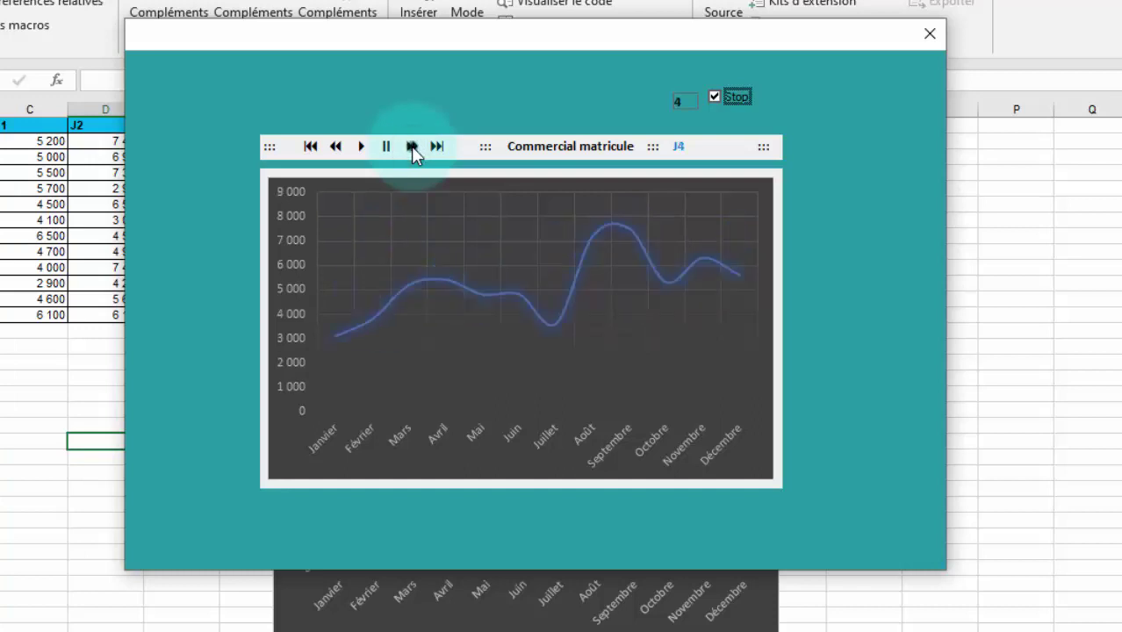
Step: Step the chart back from J4 to J1, then start automatic playback
{"action": "left_click", "coordinate": [331, 146]}
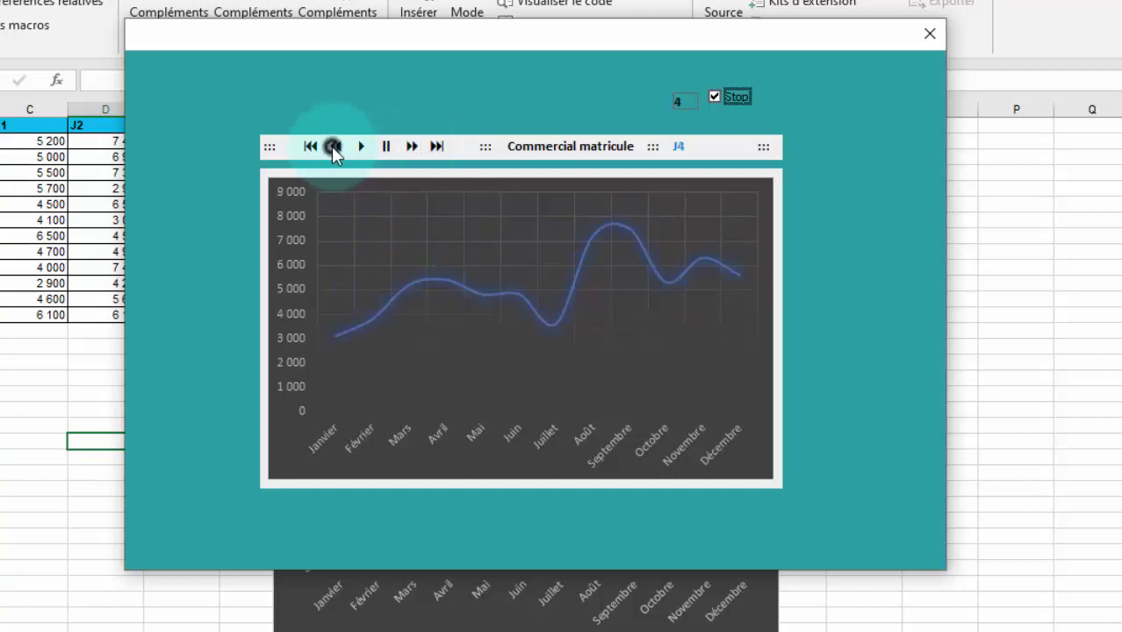
{"action": "left_click", "coordinate": [331, 146]}
{"action": "left_click", "coordinate": [331, 146]}
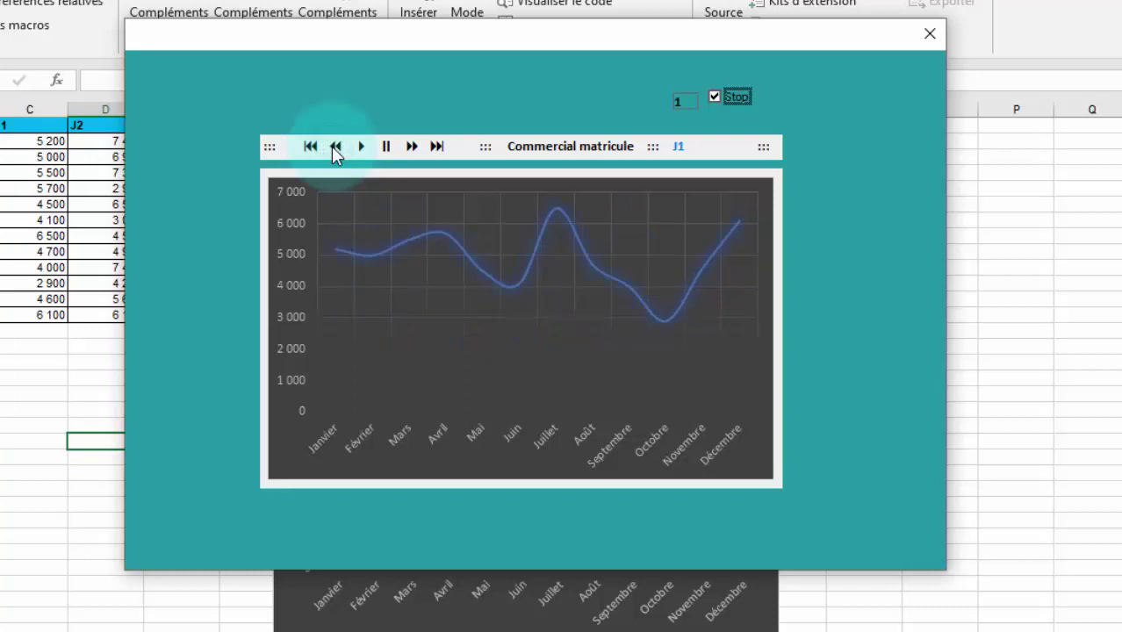
{"action": "left_click", "coordinate": [360, 146]}
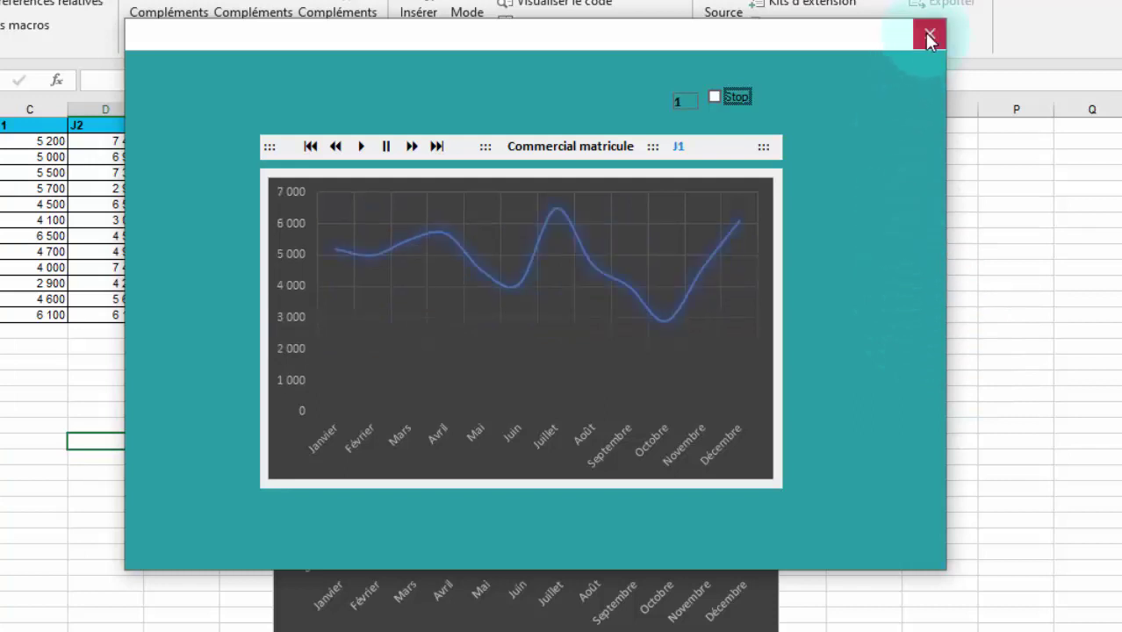
Step: Stop the test run and close the form, returning to the Lbl_Suivant_Click code
{"action": "left_click", "coordinate": [385, 146]}
{"action": "left_click", "coordinate": [928, 33]}
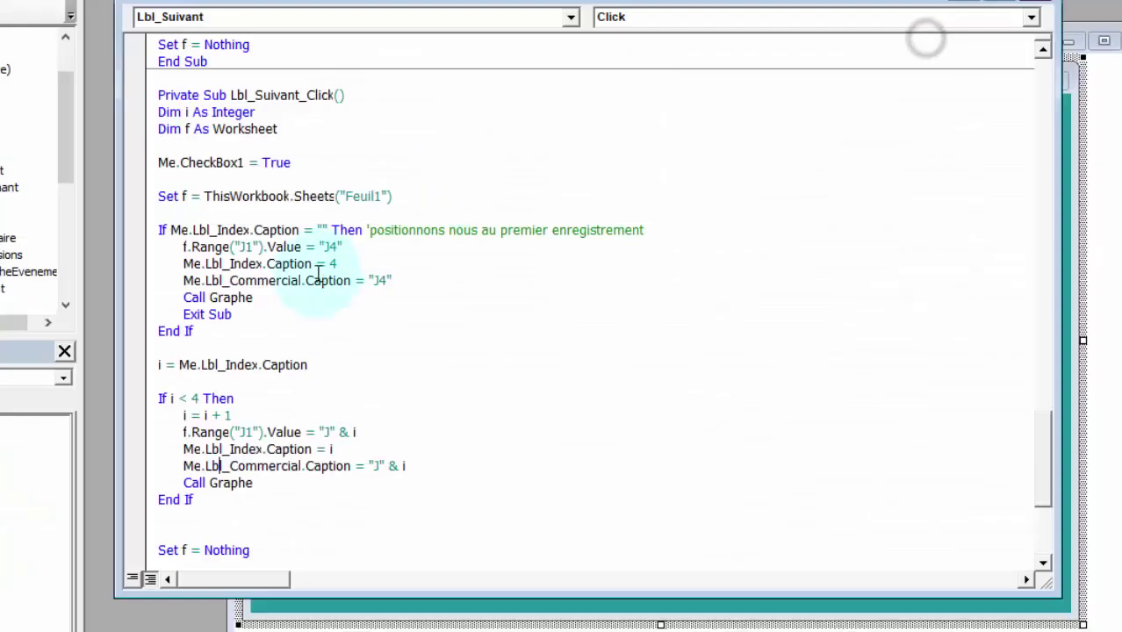
{"action": "left_click", "coordinate": [321, 281]}
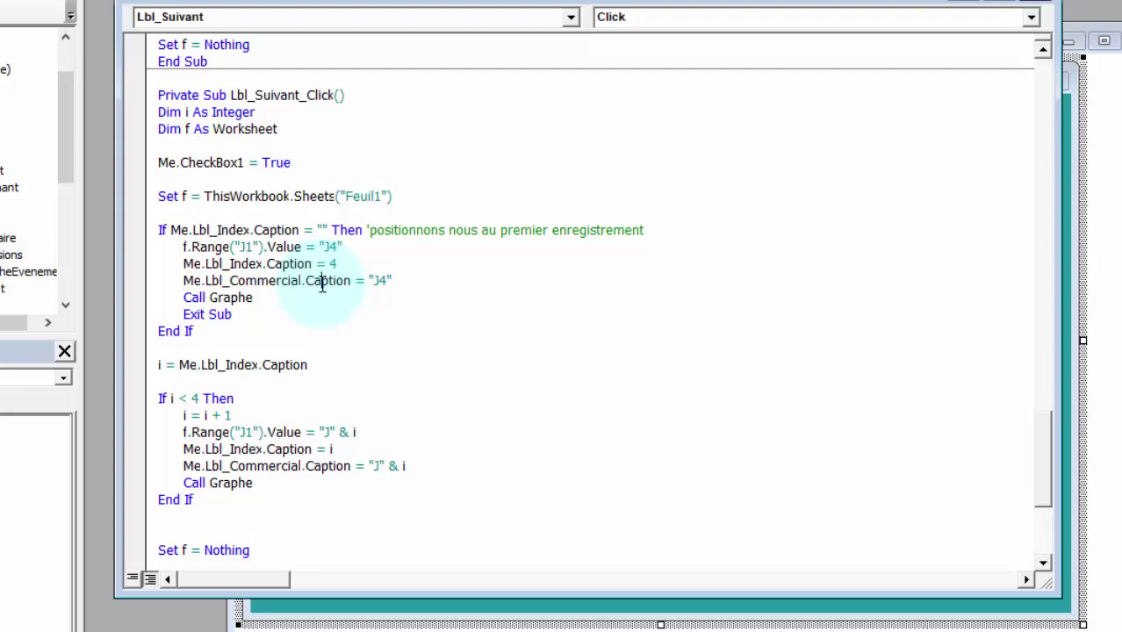
Step: Display the UserForm2 design window and reposition it on screen
{"action": "left_click", "coordinate": [1073, 537]}
{"action": "left_click", "coordinate": [794, 114]}
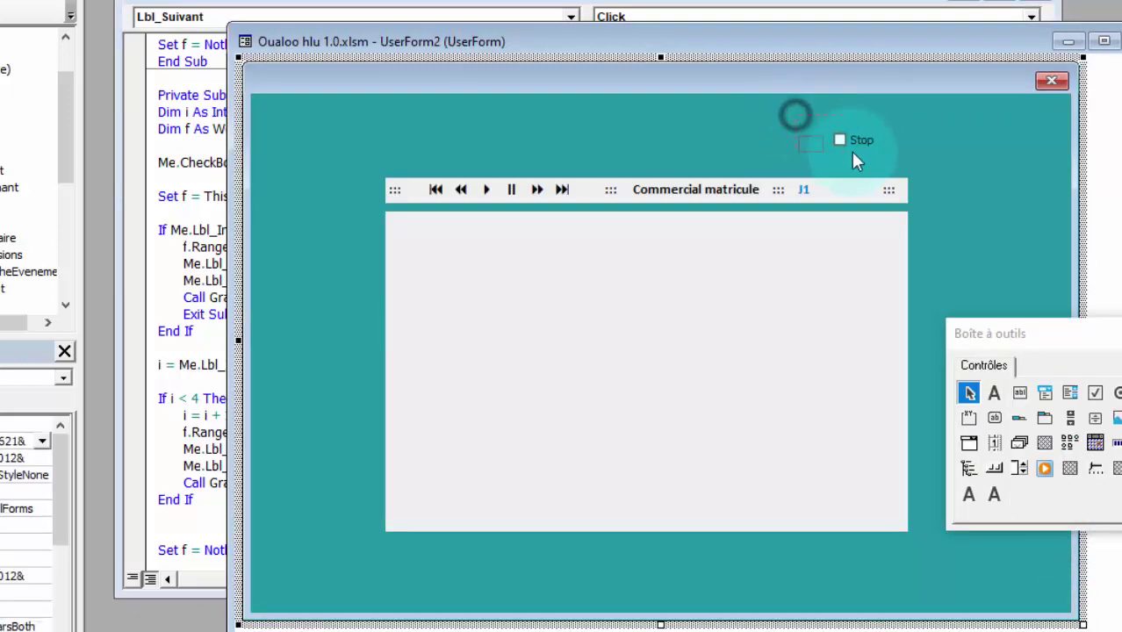
{"action": "left_click_drag", "start_coordinate": [795, 114], "coordinate": [855, 158]}
{"action": "left_click", "coordinate": [63, 502]}
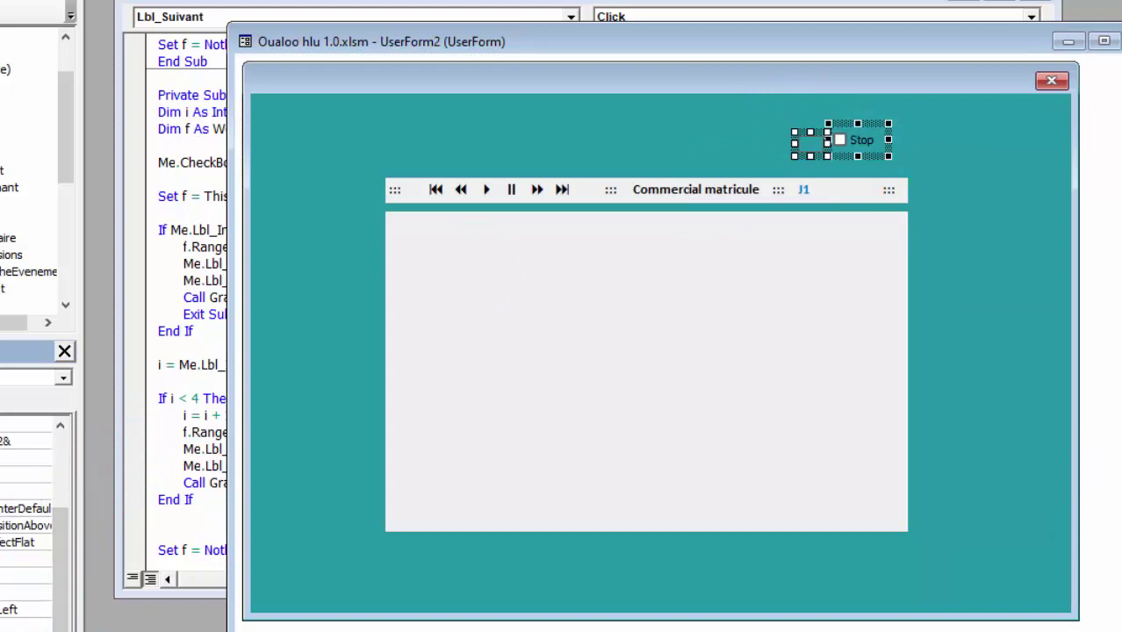
{"action": "left_click", "coordinate": [668, 129]}
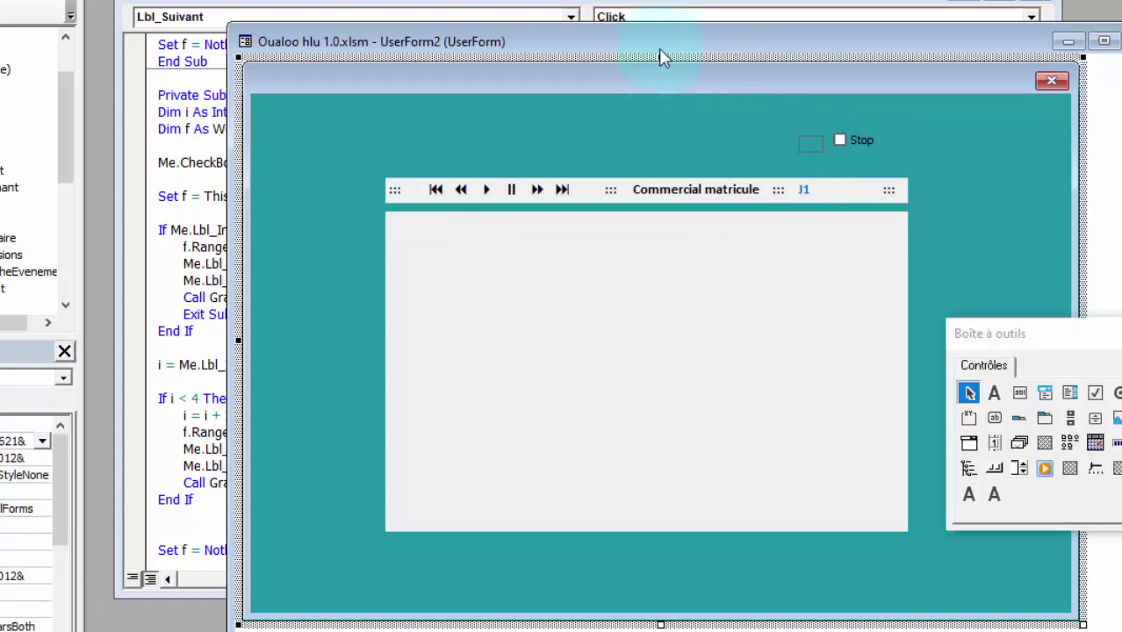
{"action": "left_click_drag", "start_coordinate": [658, 50], "coordinate": [685, 5]}
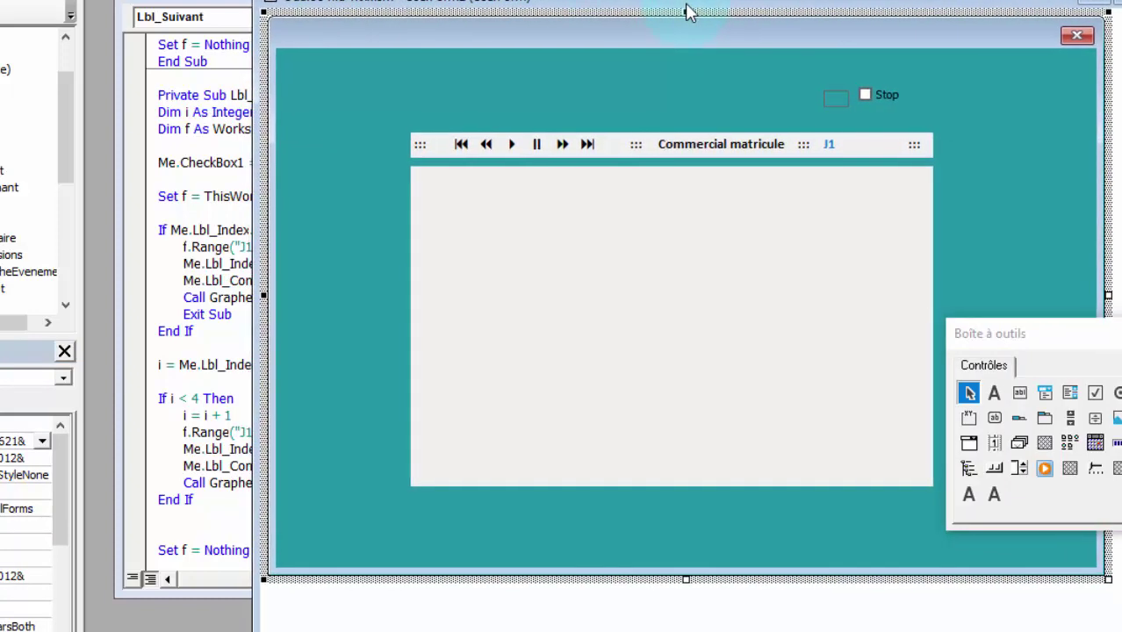
{"action": "left_click_drag", "start_coordinate": [687, 4], "coordinate": [694, 68]}
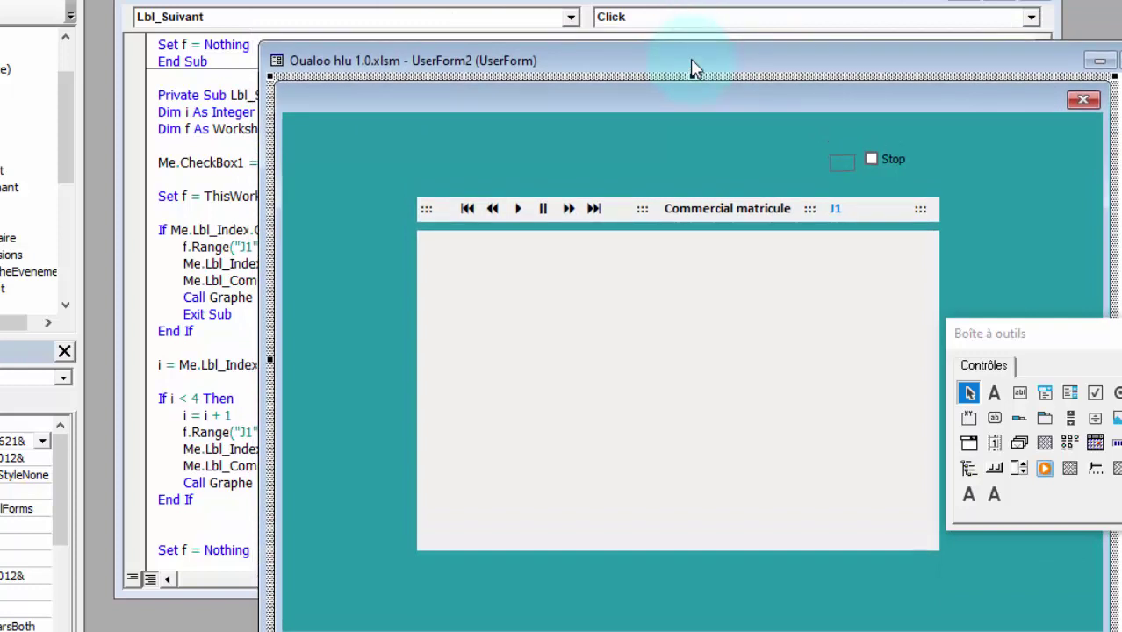